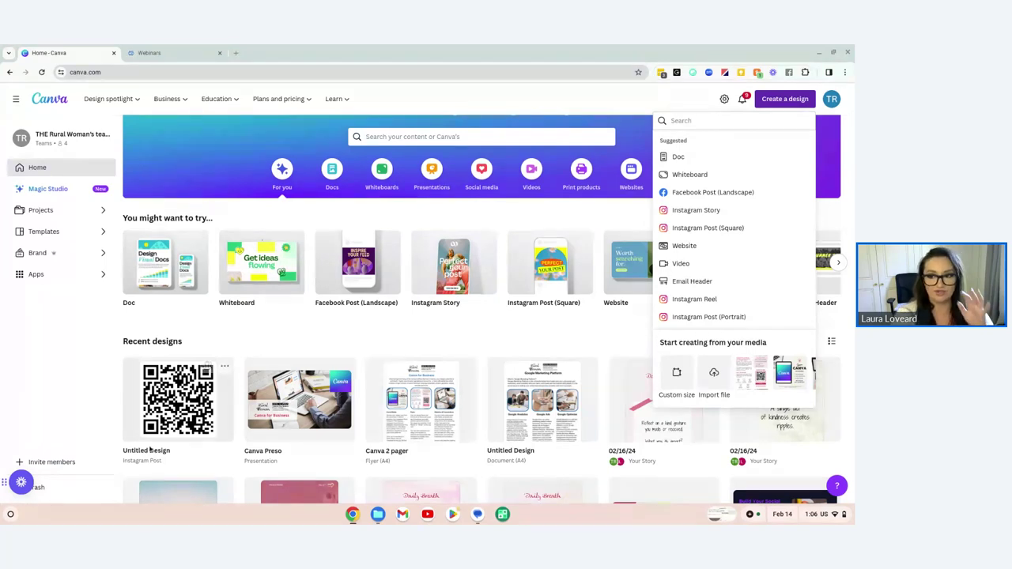
# Browse the home page's suggested formats and recent designs, and look through the Projects page with its folders
pyautogui.click(709, 103)
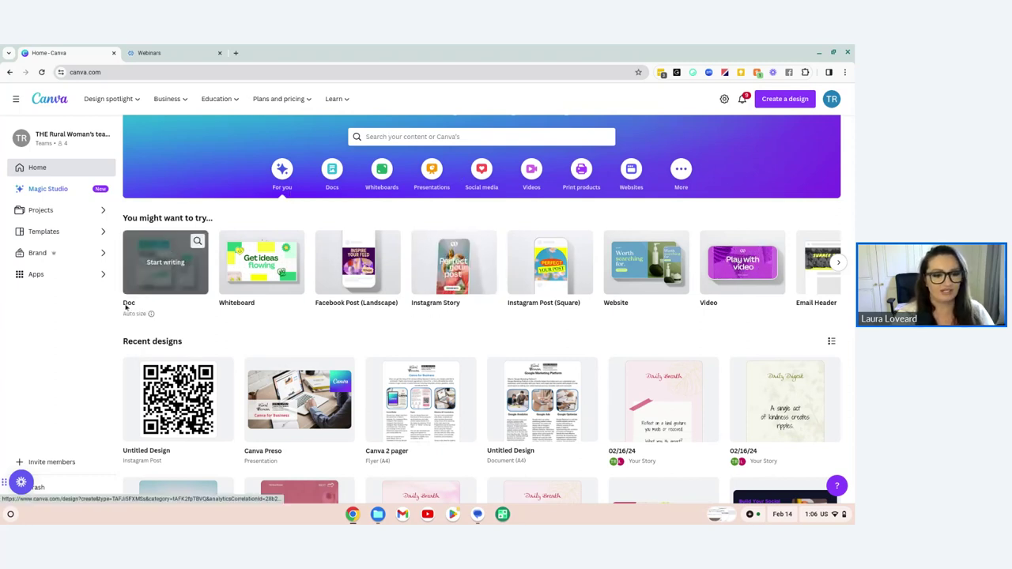
pyautogui.scroll(-3, 173, 255)
pyautogui.scroll(-2, 542, 431)
pyautogui.scroll(5, 277, 358)
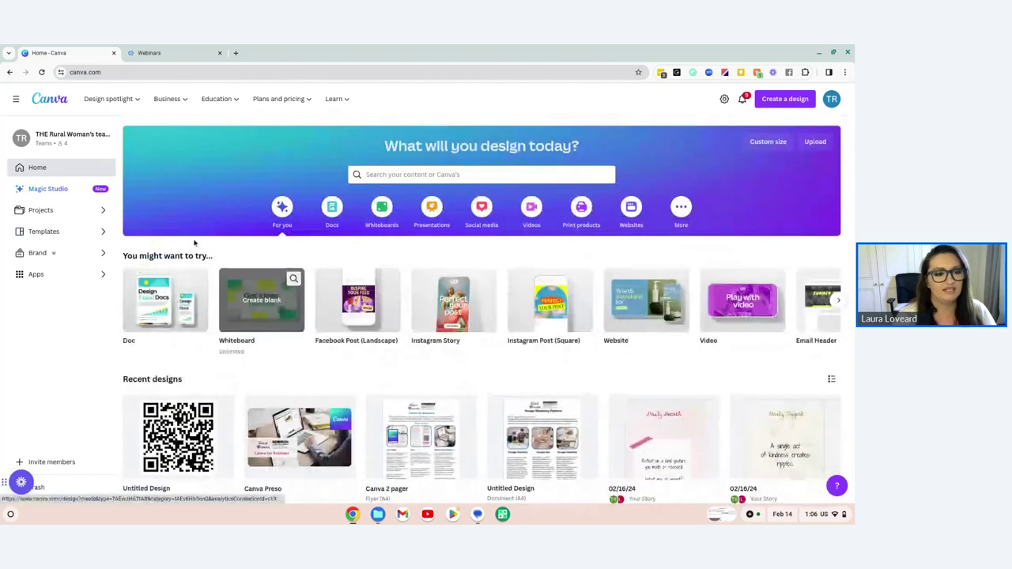
pyautogui.click(36, 211)
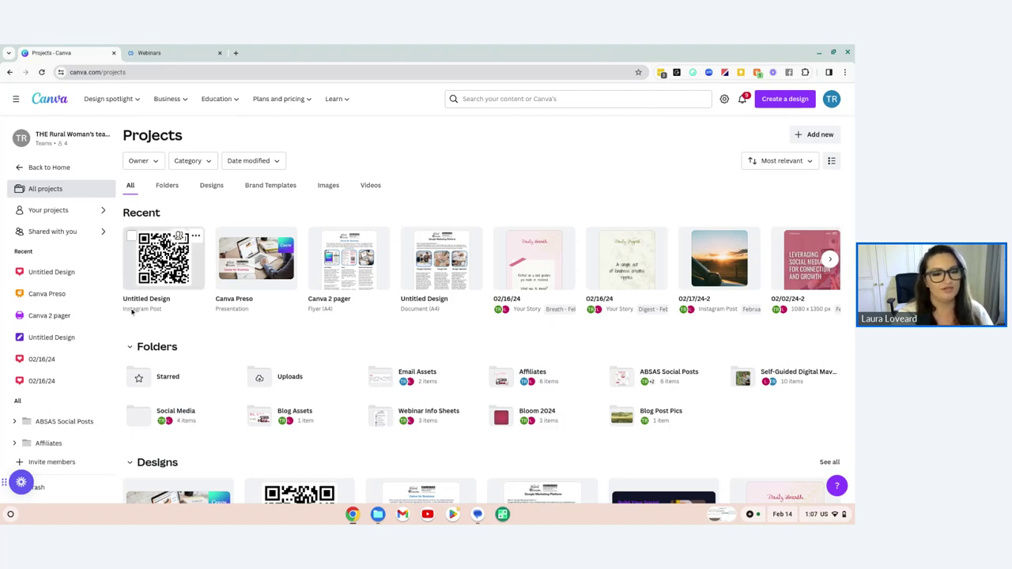
pyautogui.click(68, 167)
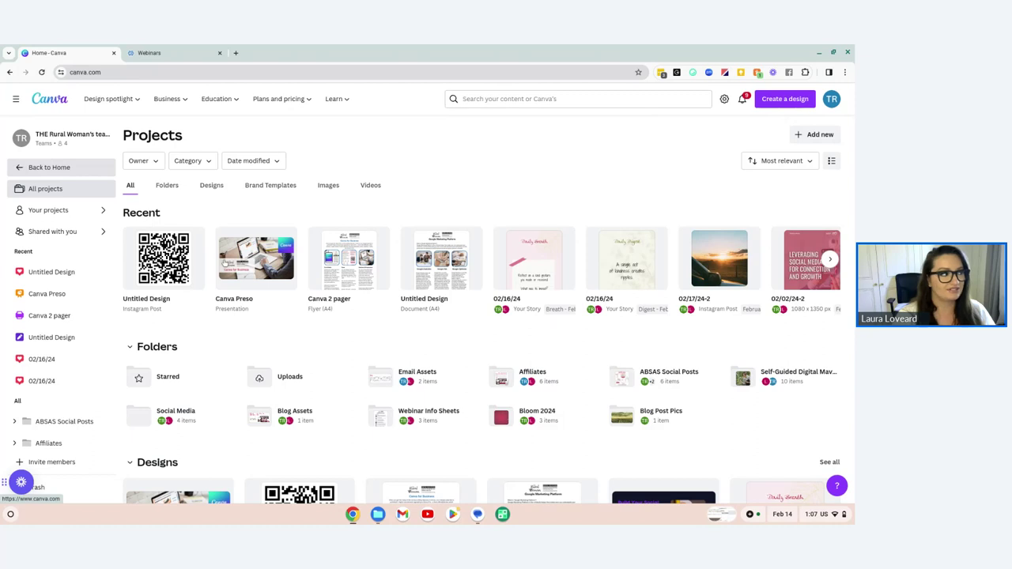
pyautogui.scroll(-5, 280, 361)
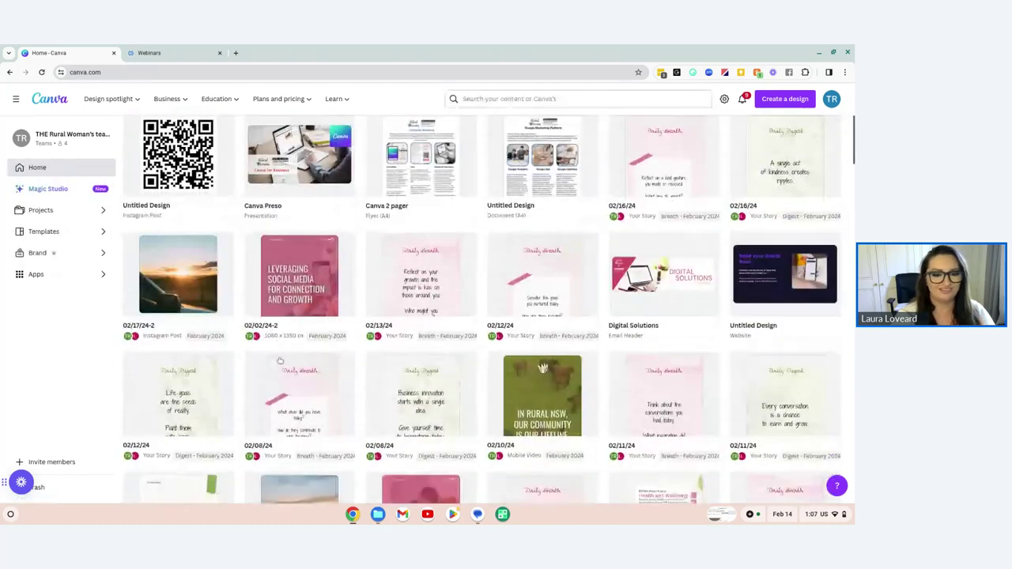
pyautogui.scroll(-3, 279, 361)
pyautogui.scroll(8, 273, 358)
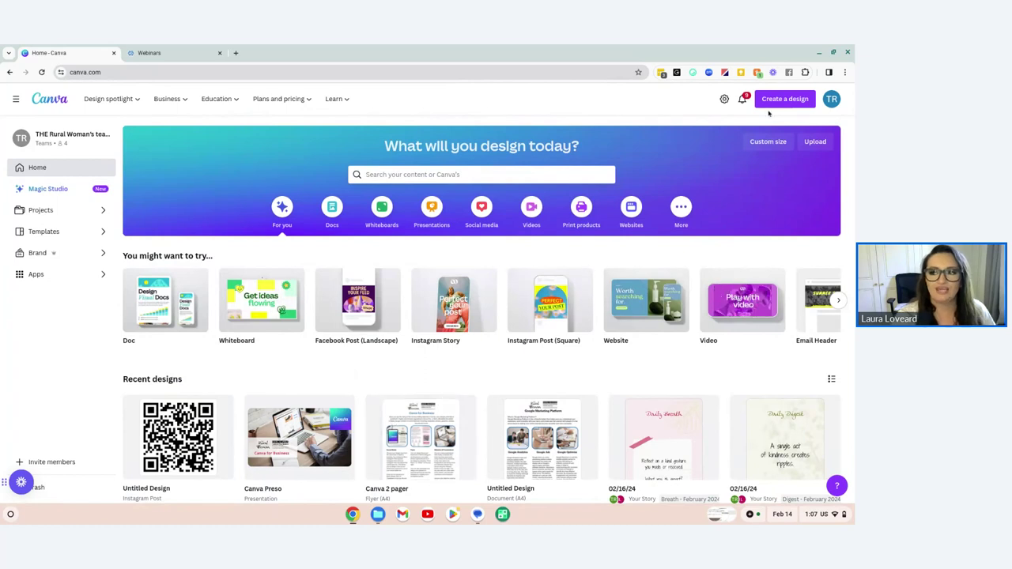
# Review the design types offered for a new design, along with the custom size option
pyautogui.click(776, 100)
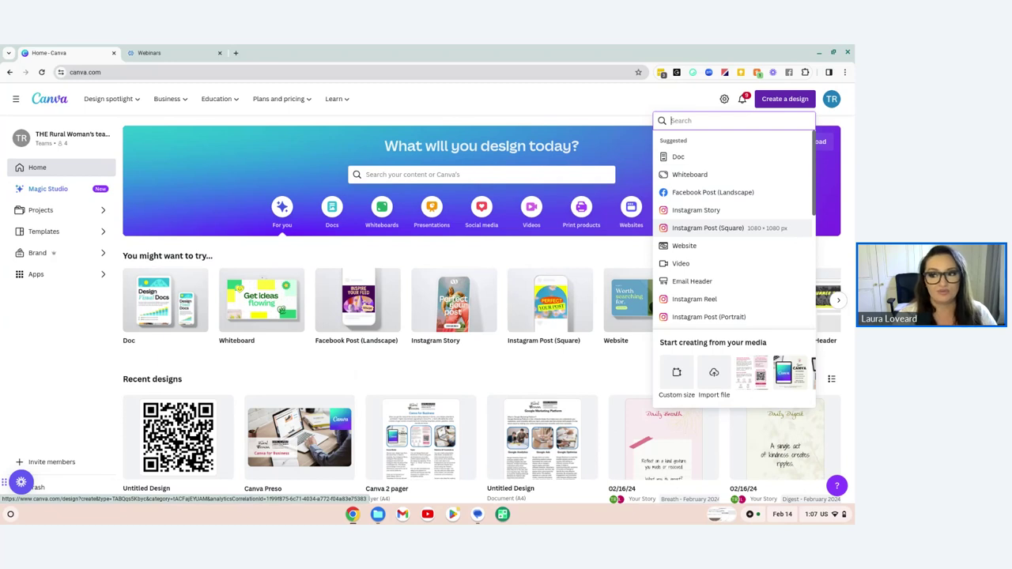
pyautogui.scroll(-2, 702, 225)
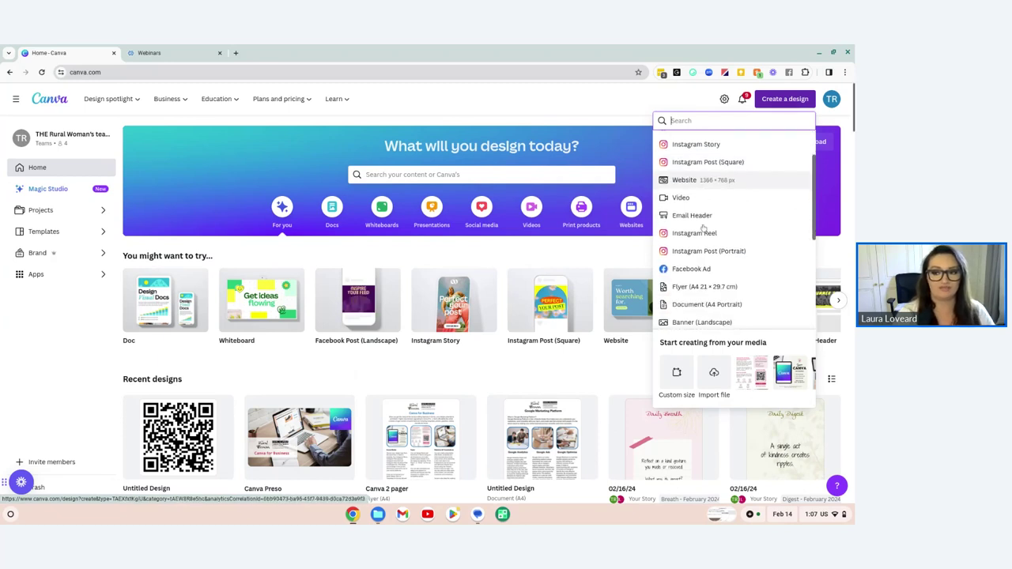
pyautogui.scroll(-2, 702, 241)
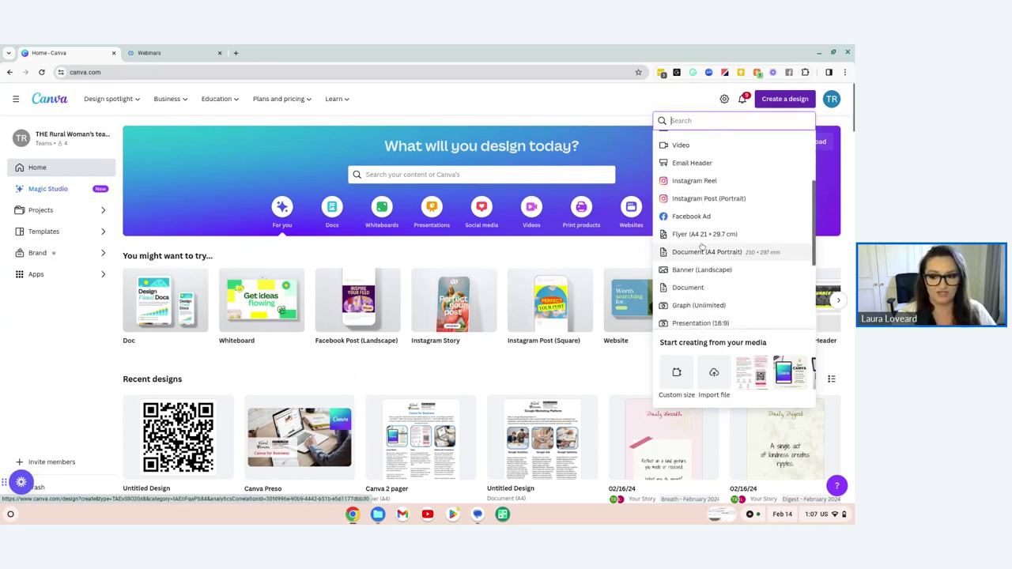
pyautogui.scroll(-1, 702, 246)
pyautogui.scroll(1, 701, 247)
pyautogui.scroll(3, 702, 247)
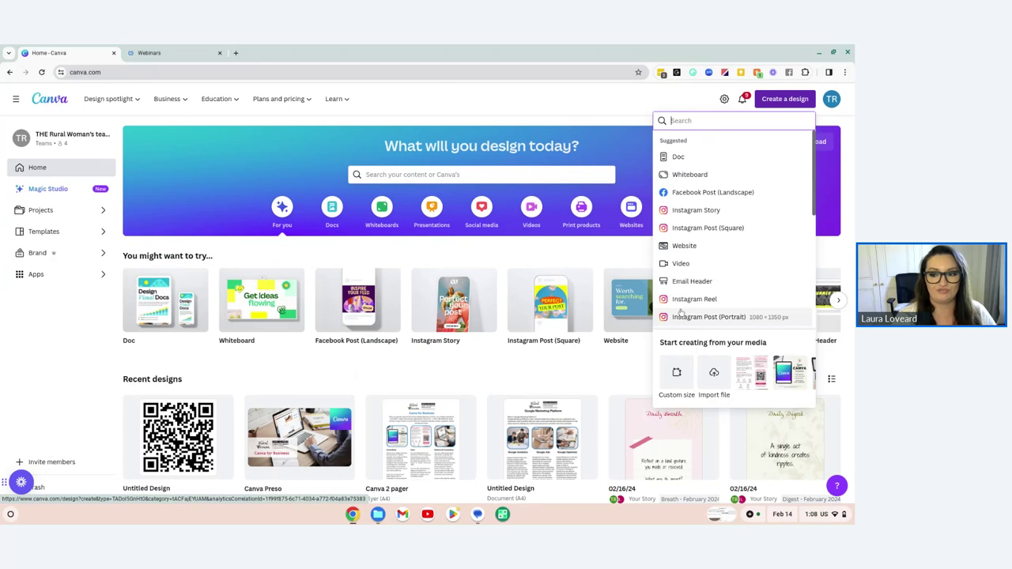
pyautogui.scroll(-5, 682, 312)
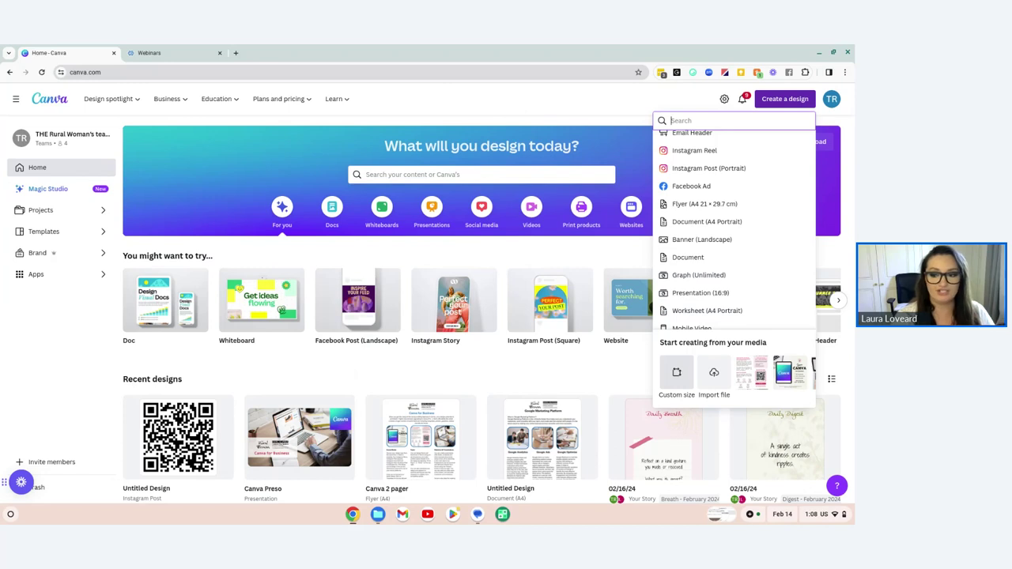
pyautogui.click(677, 373)
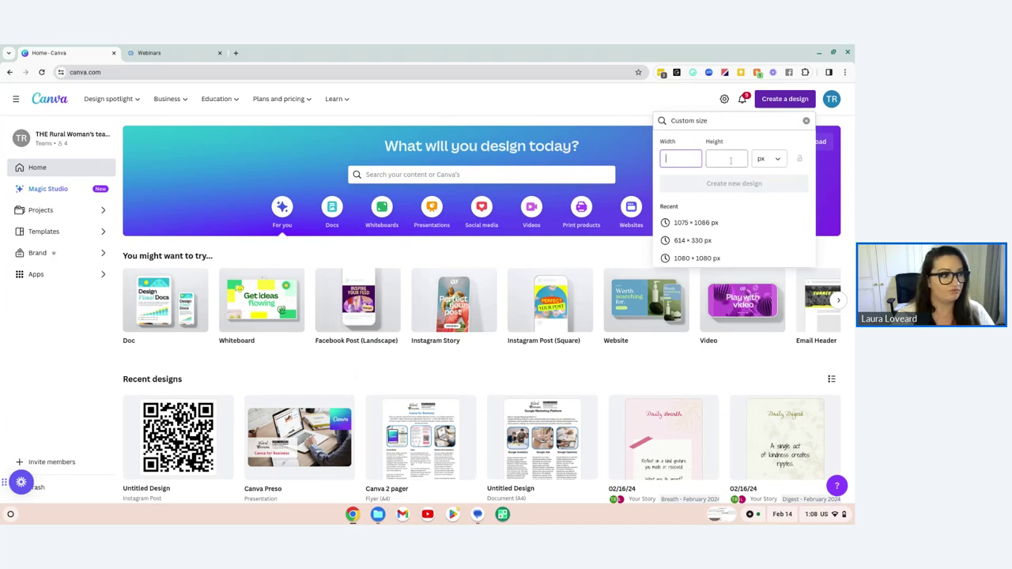
pyautogui.click(806, 120)
pyautogui.click(636, 107)
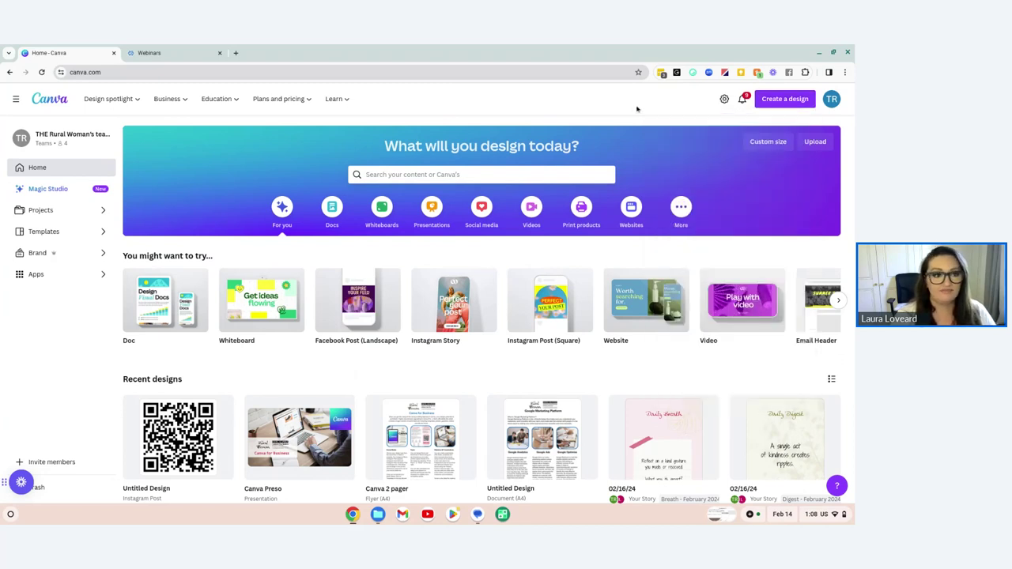
# Create a blank Doc design and close its tab
pyautogui.click(801, 99)
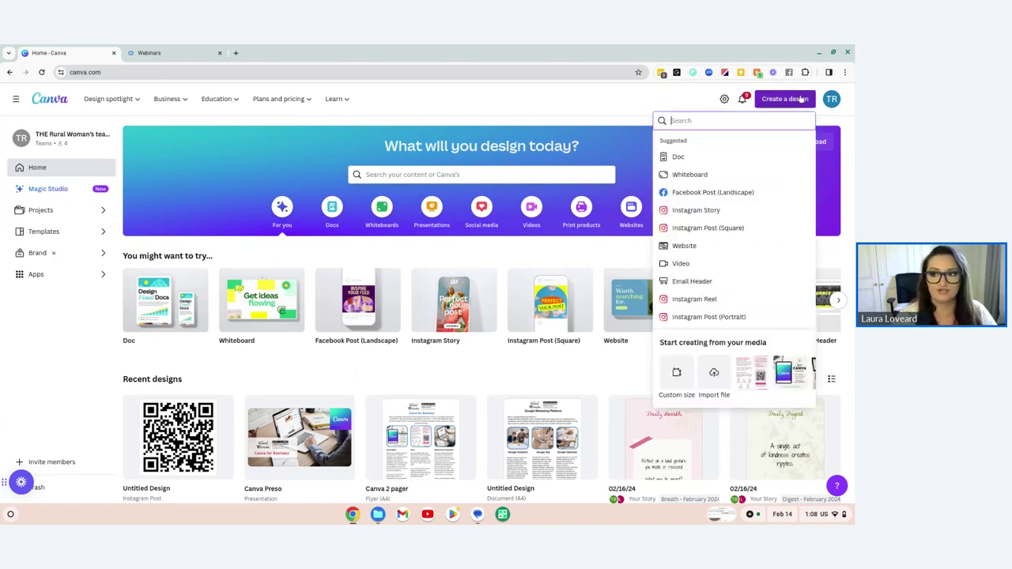
pyautogui.click(684, 157)
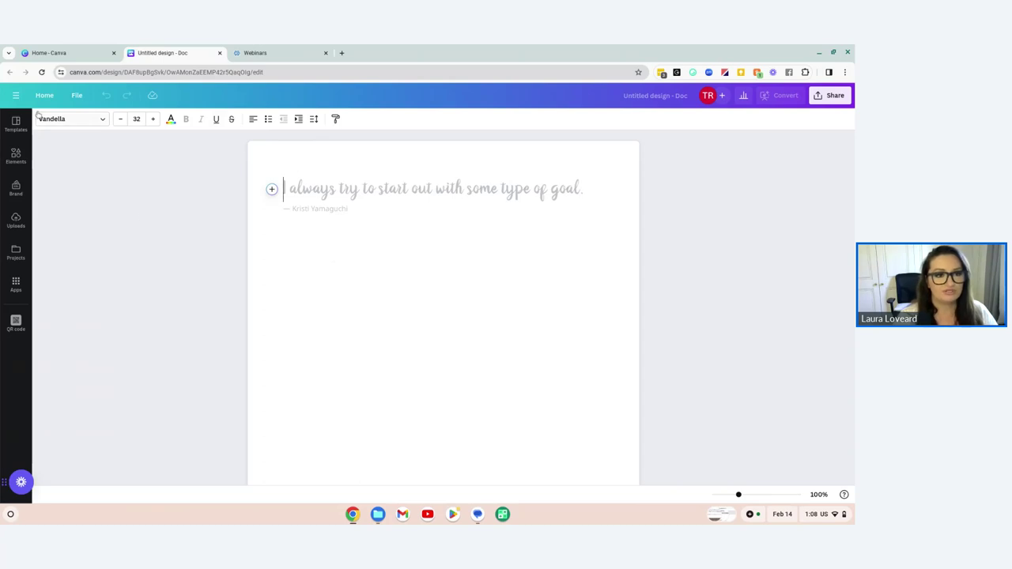
pyautogui.click(220, 53)
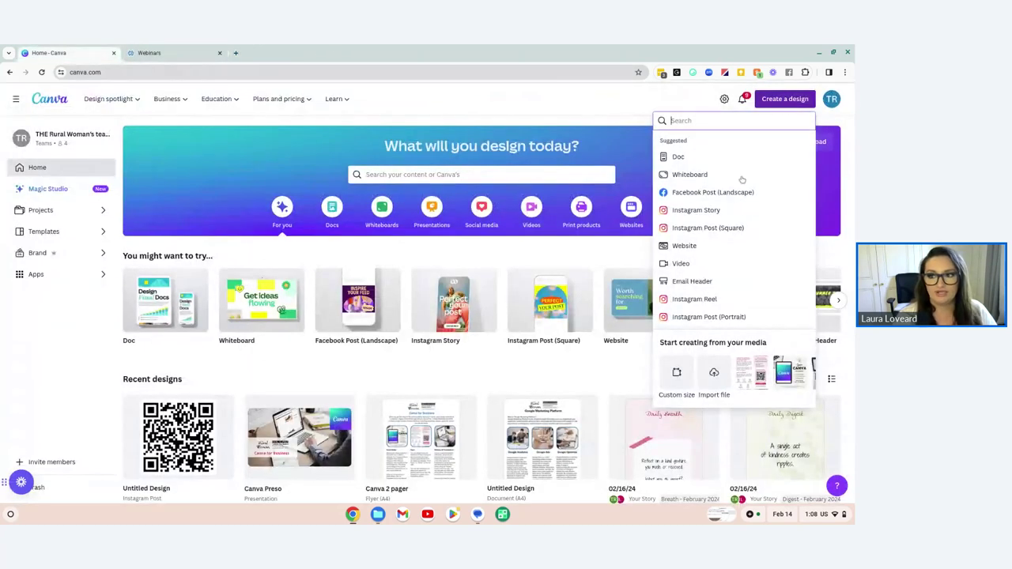
# Find the design types for "instagram" and create a blank Instagram Post (Square) design
pyautogui.write('instagram')
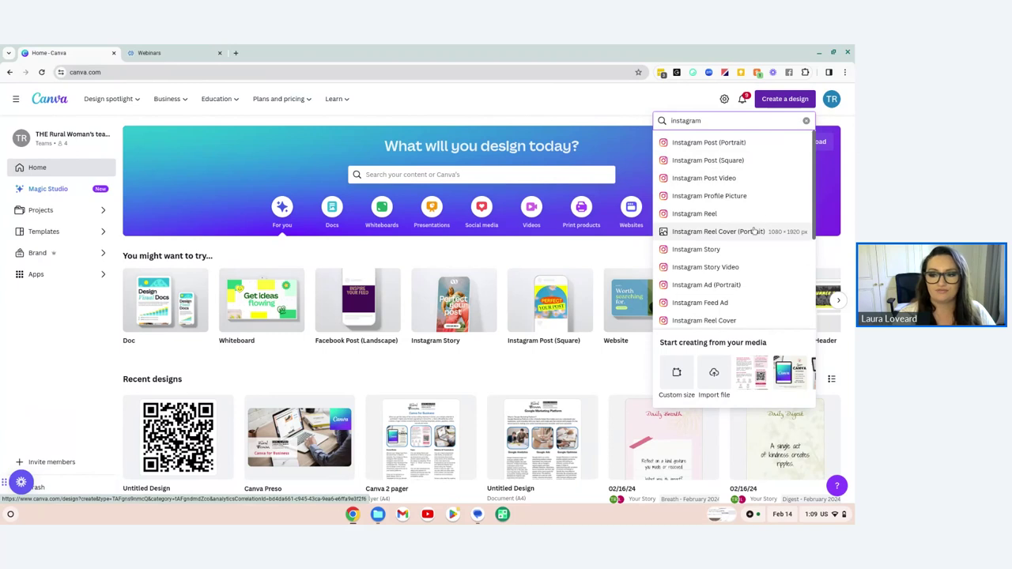
pyautogui.scroll(-1, 720, 277)
pyautogui.scroll(1, 716, 288)
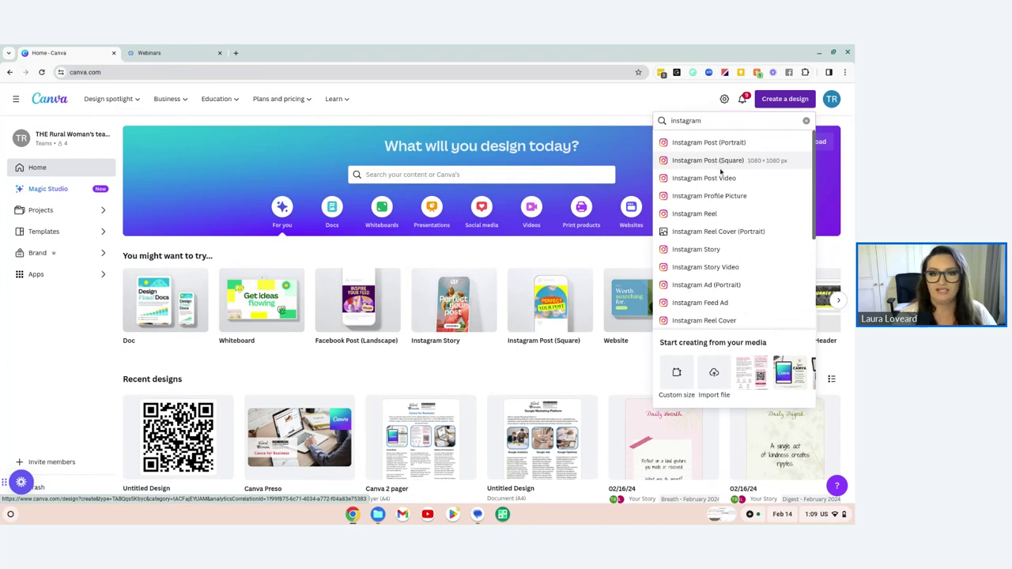
pyautogui.click(716, 160)
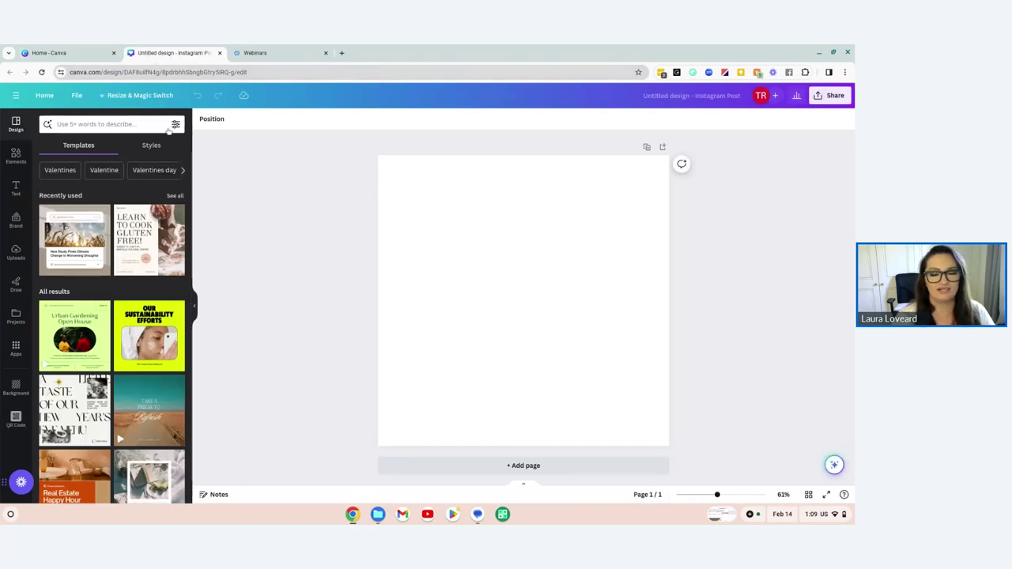
# Rename the new design "Canva Demo - Instagram Post"
pyautogui.click(711, 95)
pyautogui.press('BackSpace')
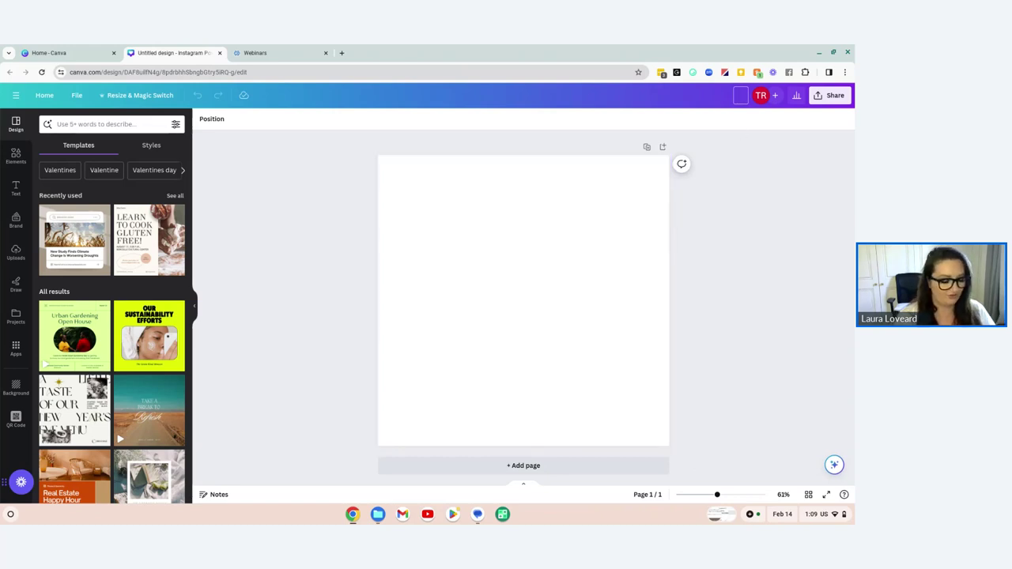
pyautogui.write('Canva')
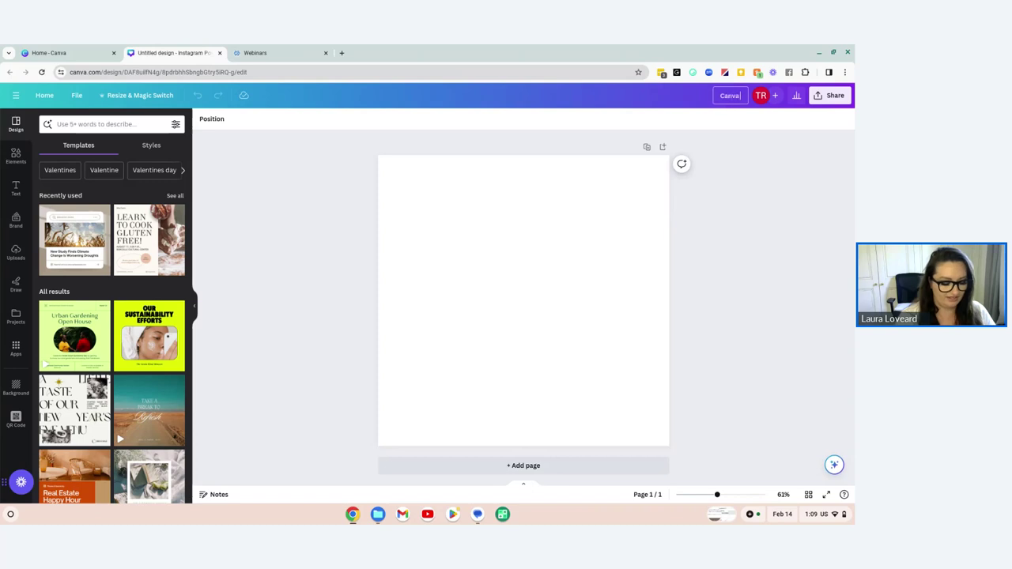
pyautogui.write(' Demo - In')
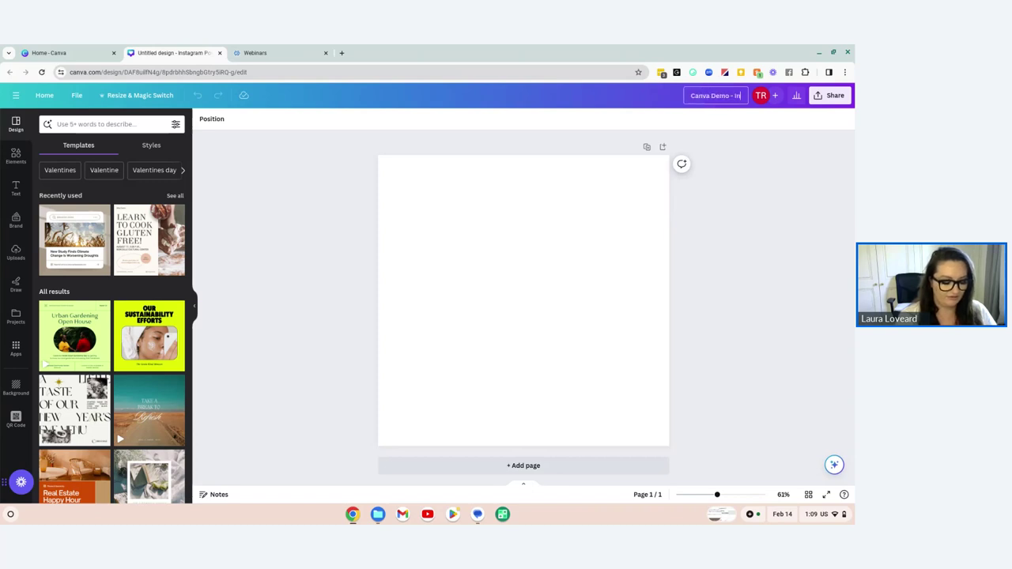
pyautogui.write('stagram Post')
pyautogui.click(735, 132)
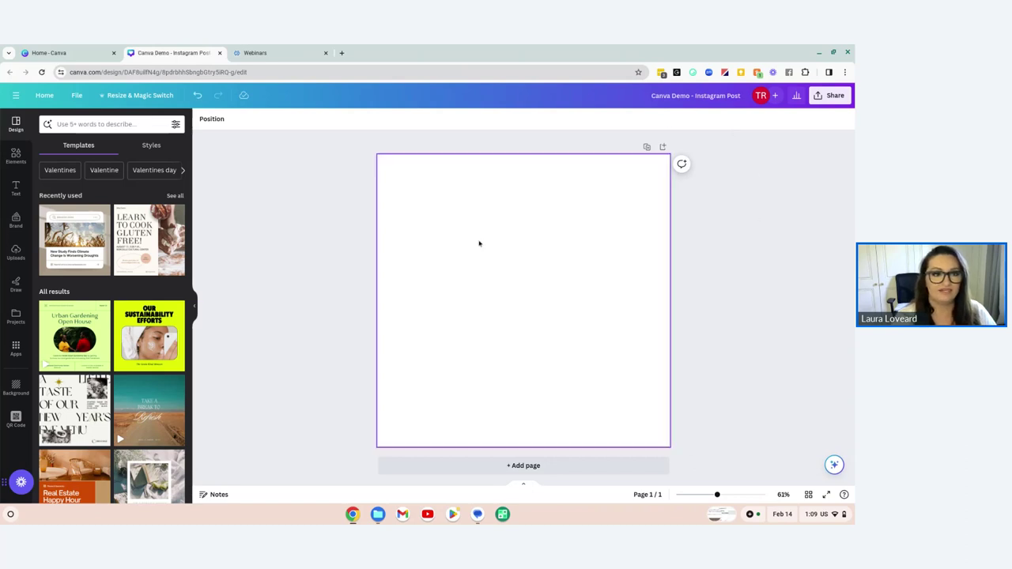
# Reload the home page to check the recent designs, then return to the Canva Demo design
pyautogui.click(88, 50)
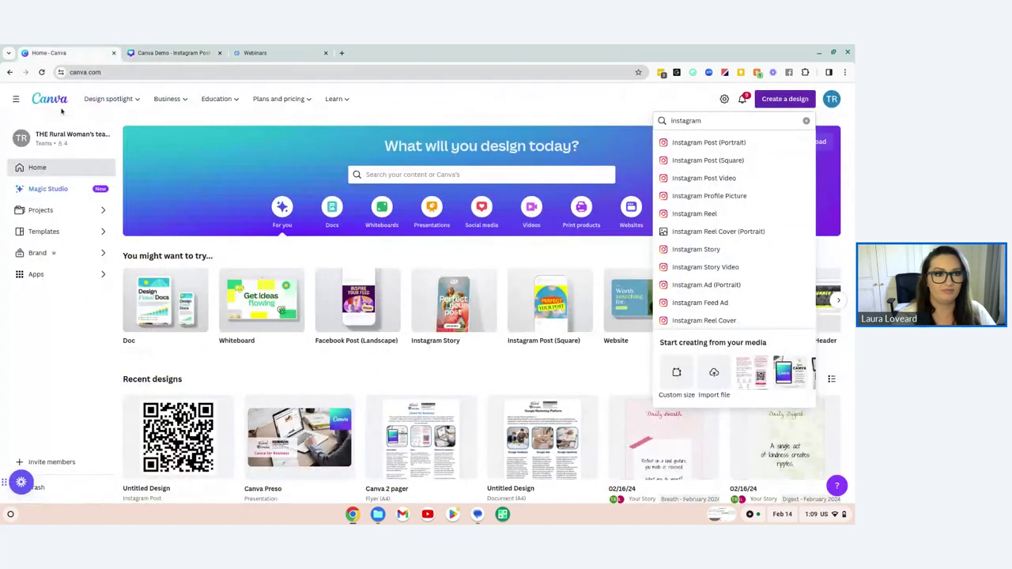
pyautogui.click(42, 72)
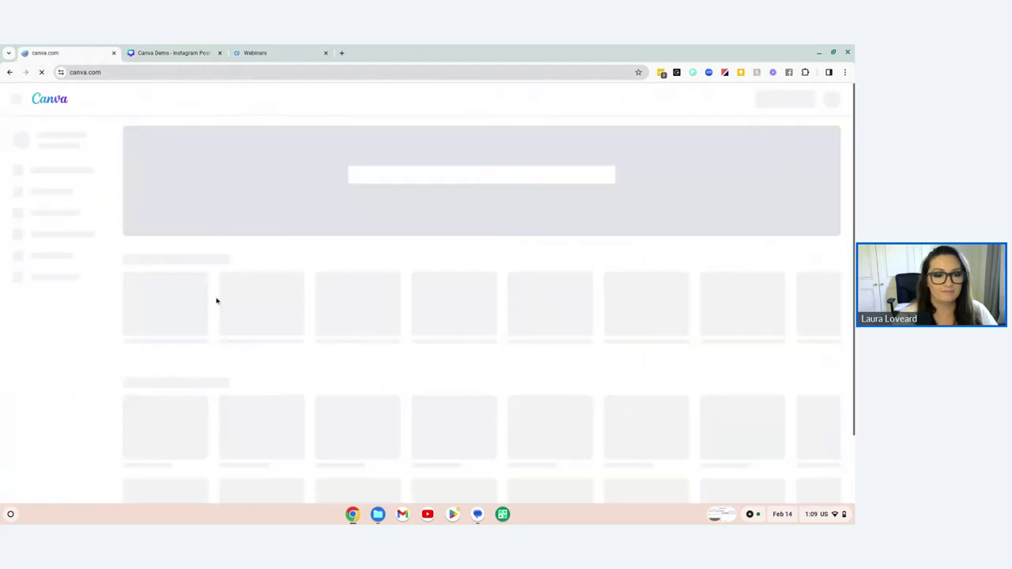
pyautogui.scroll(-2, 235, 326)
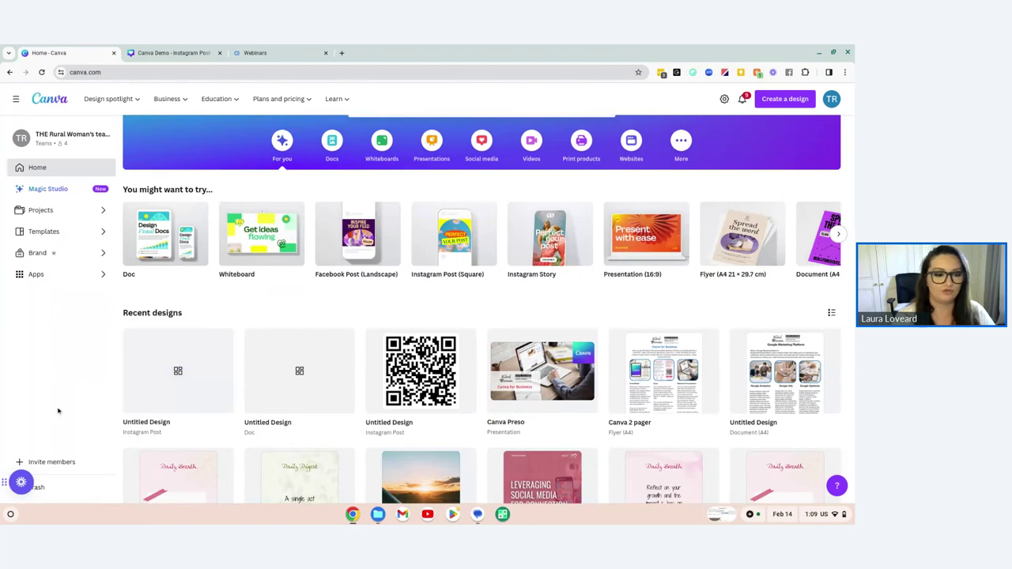
pyautogui.click(166, 53)
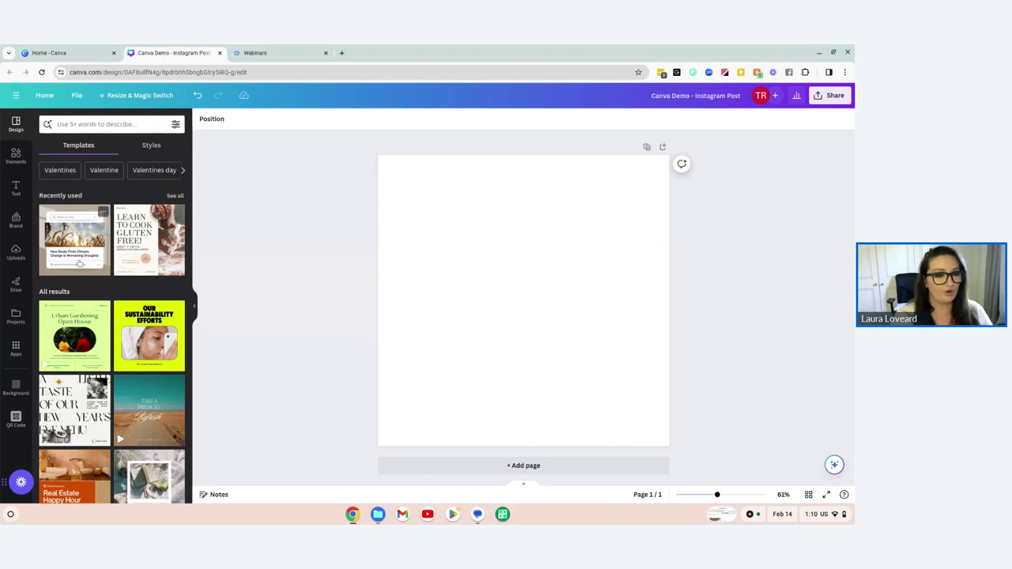
# Search the Instagram post templates for "sale" and browse the resulting designs
pyautogui.scroll(-3, 79, 260)
pyautogui.scroll(3, 86, 269)
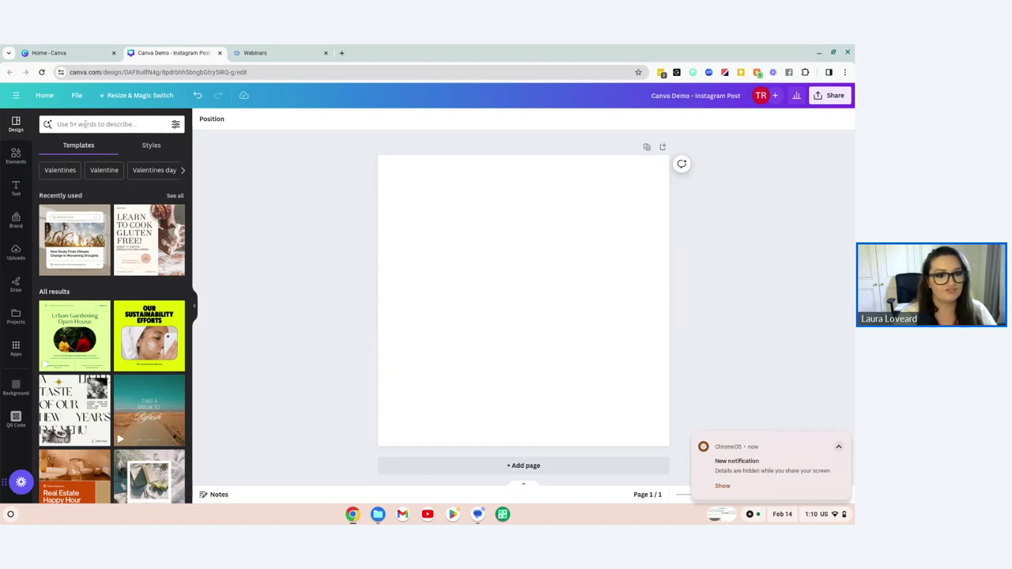
pyautogui.click(83, 124)
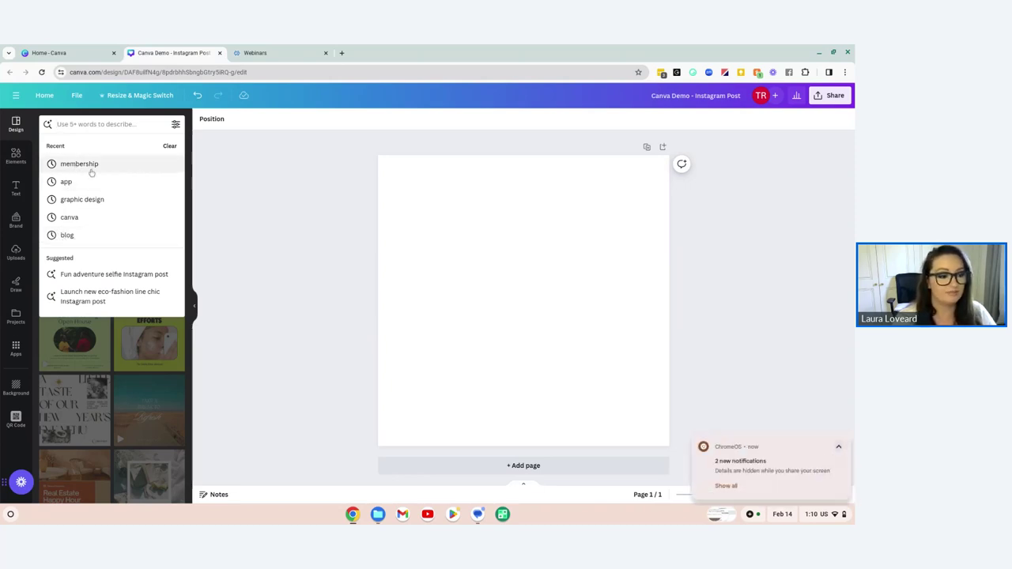
pyautogui.click(85, 151)
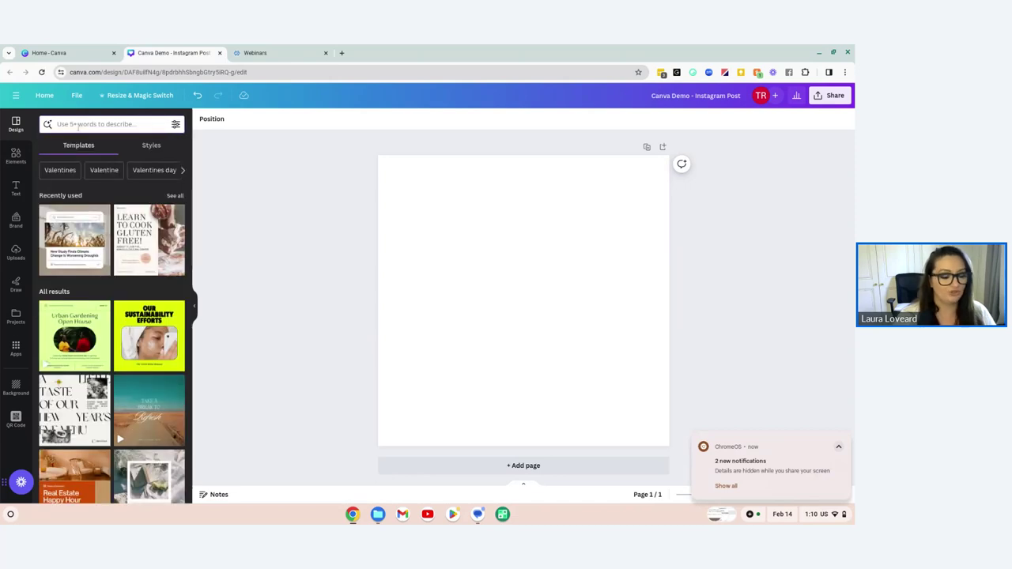
pyautogui.click(78, 124)
pyautogui.write('sale')
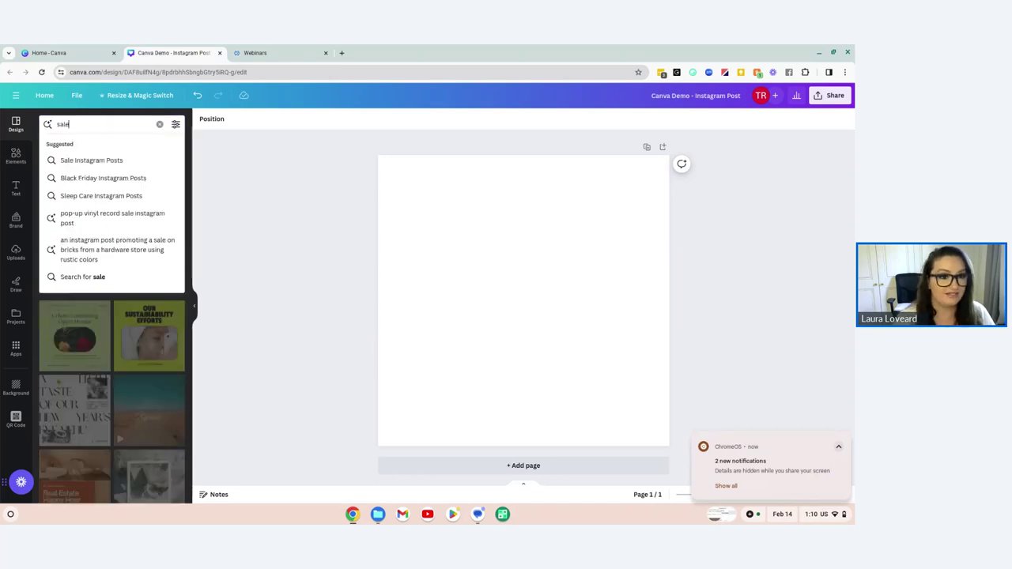
pyautogui.press('Return')
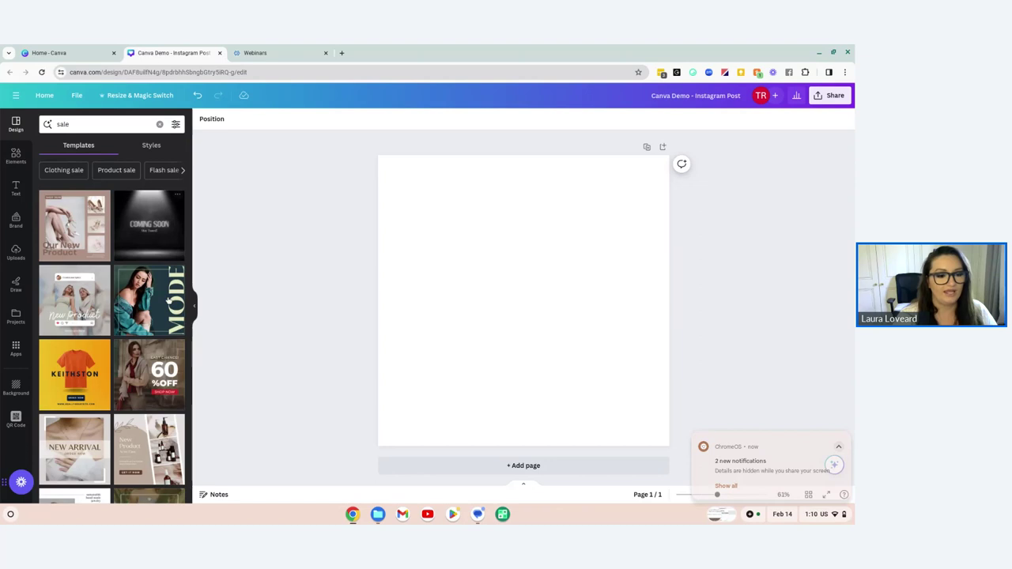
pyautogui.scroll(-3, 174, 335)
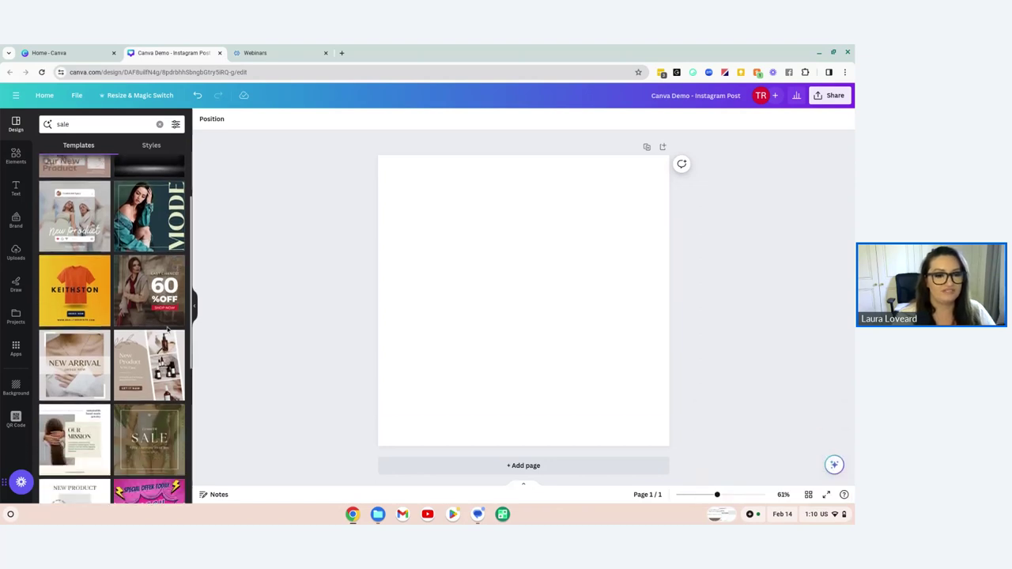
pyautogui.scroll(-4, 167, 329)
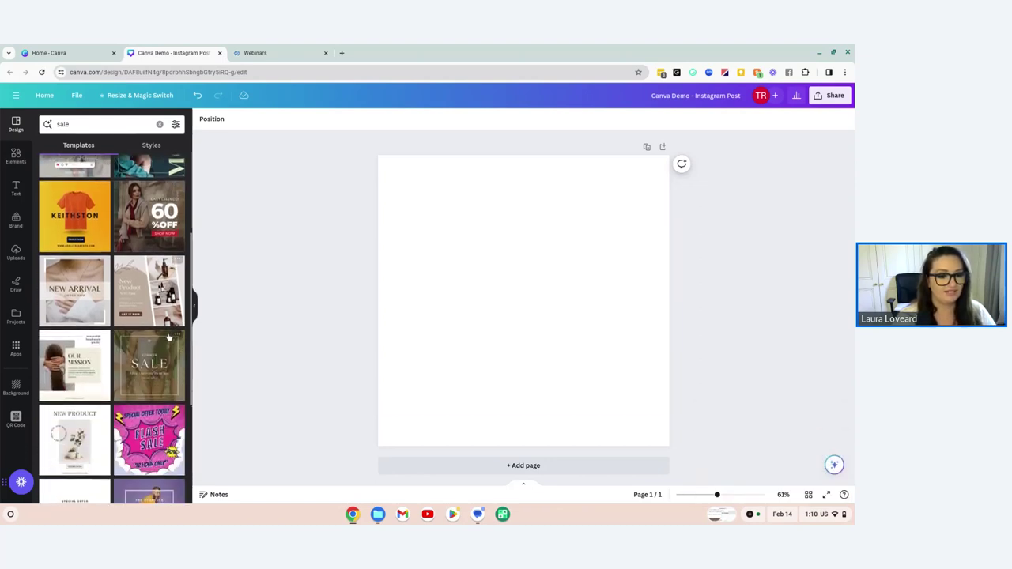
pyautogui.scroll(-3, 163, 337)
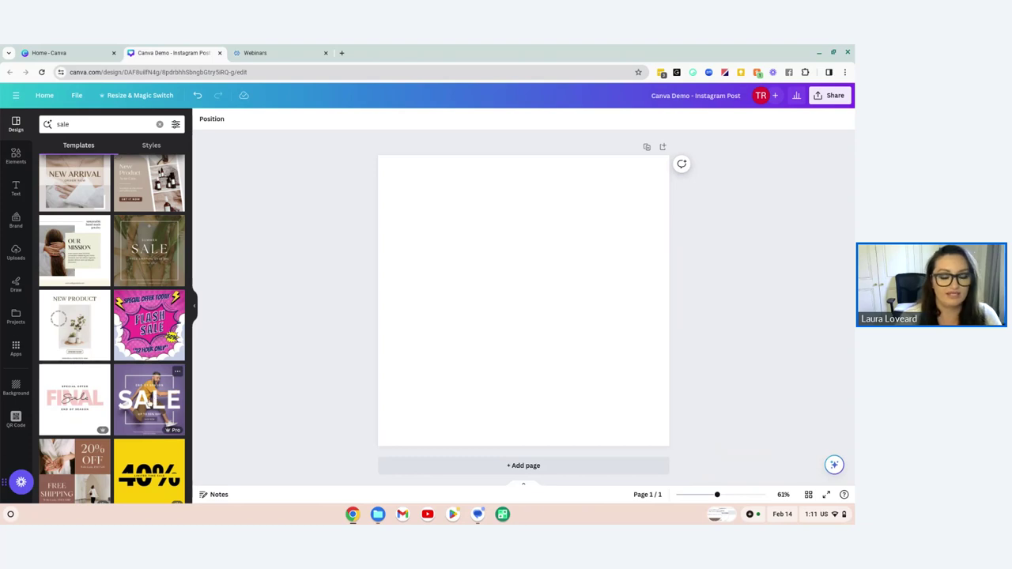
# Apply the purple "Fashion Sale Promotion Instagram Post" template to the blank page and look through the similar templates
pyautogui.click(147, 401)
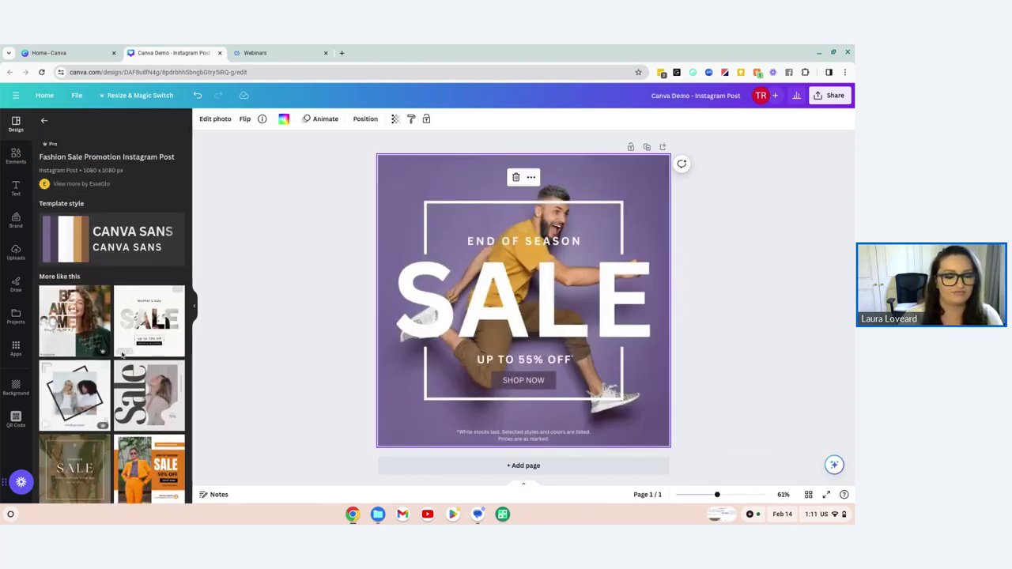
pyautogui.scroll(-3, 100, 429)
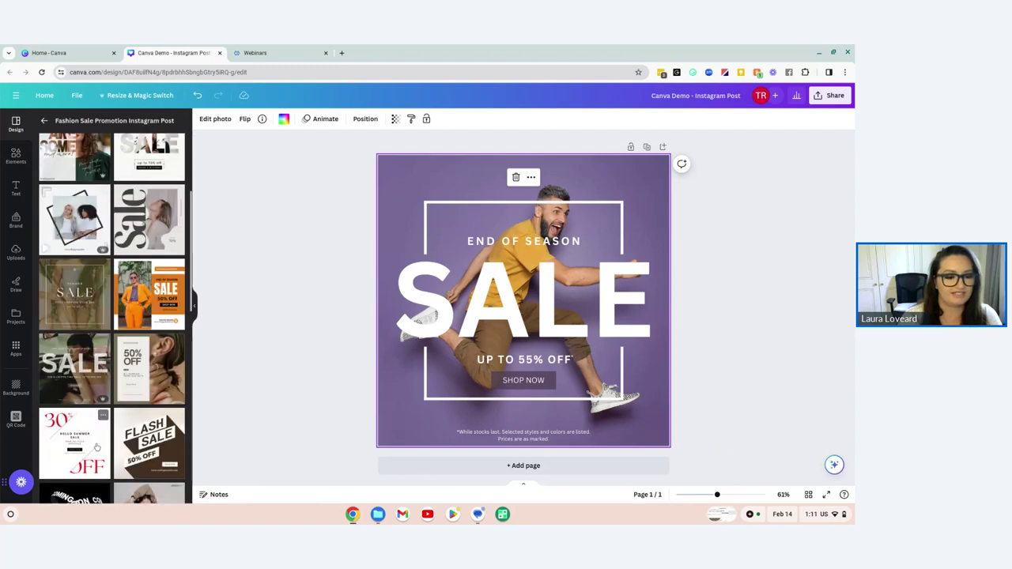
pyautogui.scroll(-3, 99, 447)
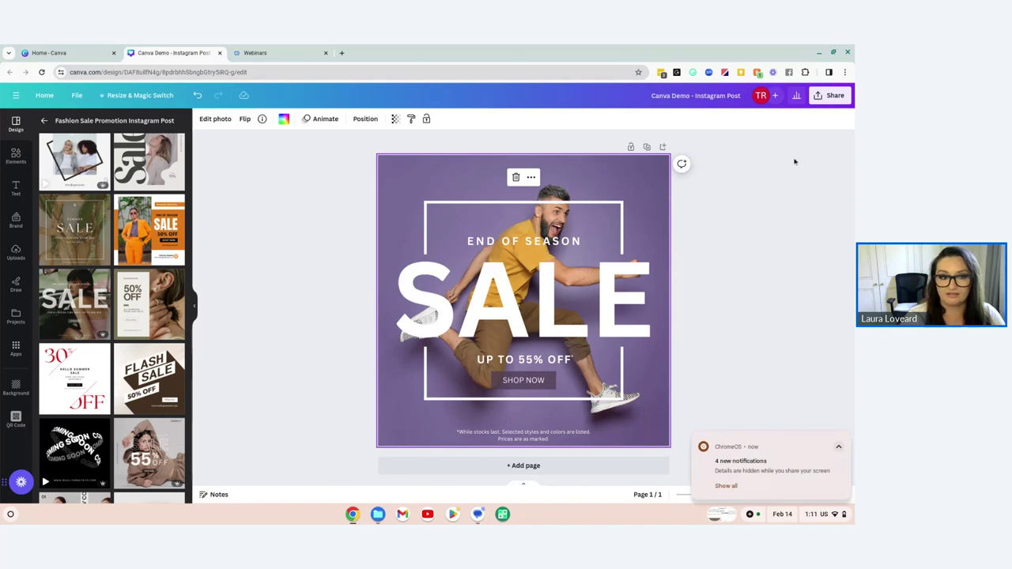
pyautogui.click(328, 240)
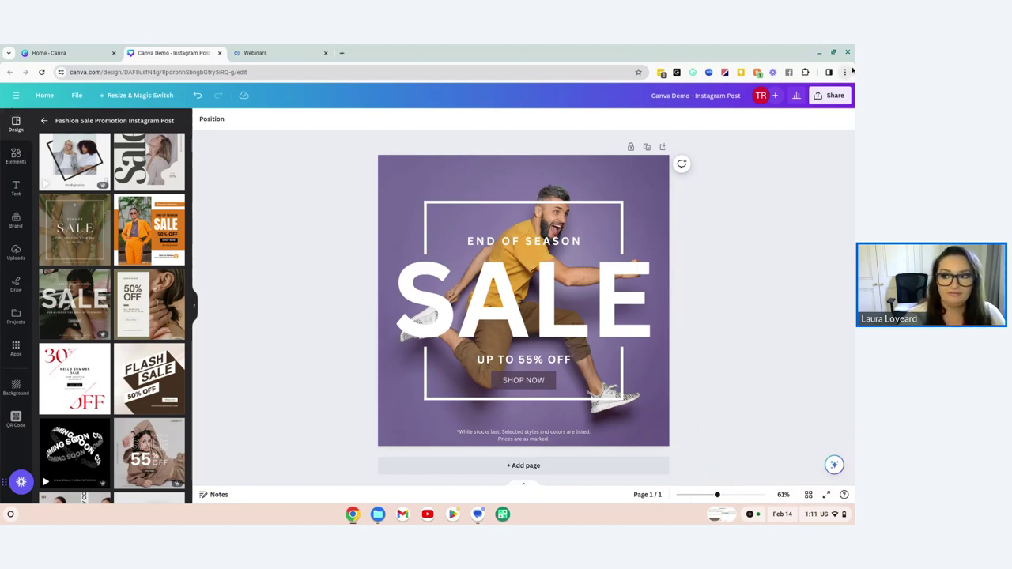
# Check the available elements, select the full-page overlay shape, and return to the "sale" template results
pyautogui.click(14, 157)
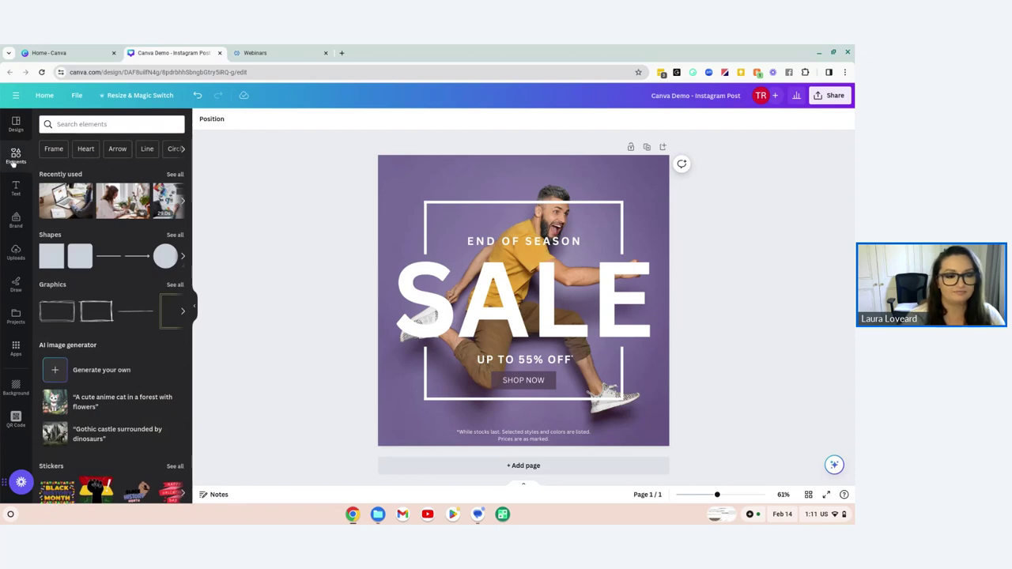
pyautogui.click(425, 187)
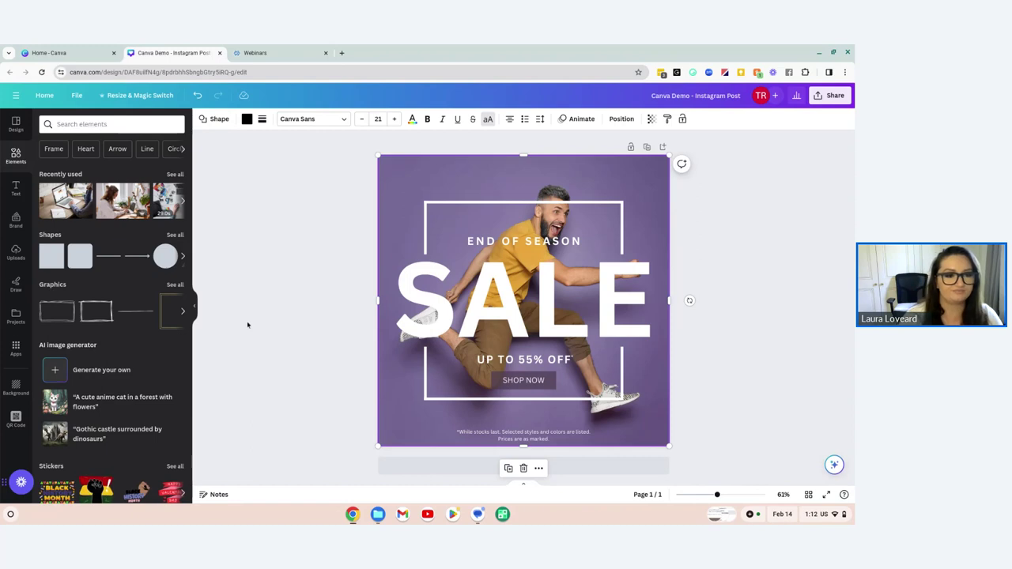
pyautogui.click(17, 129)
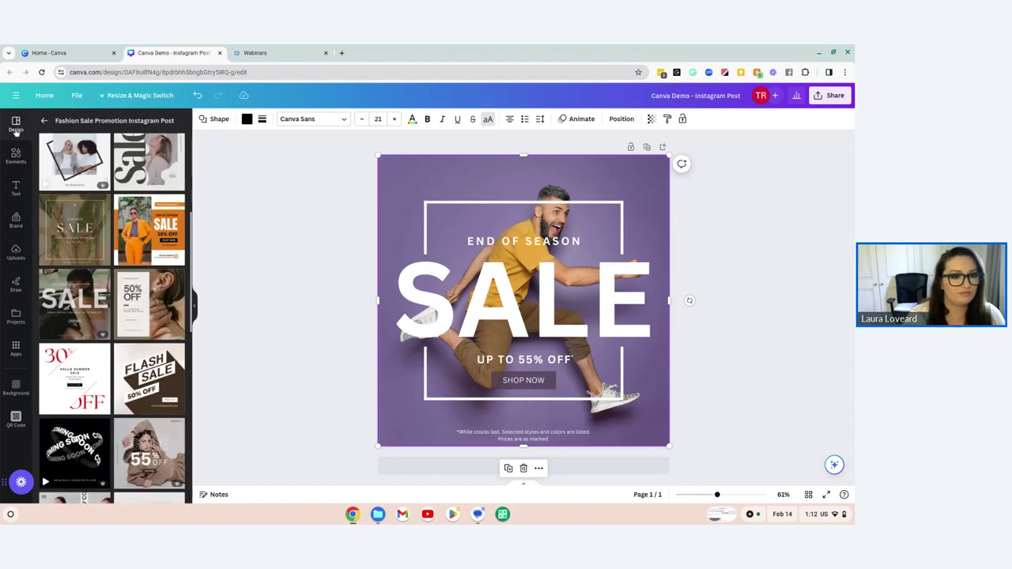
pyautogui.click(45, 114)
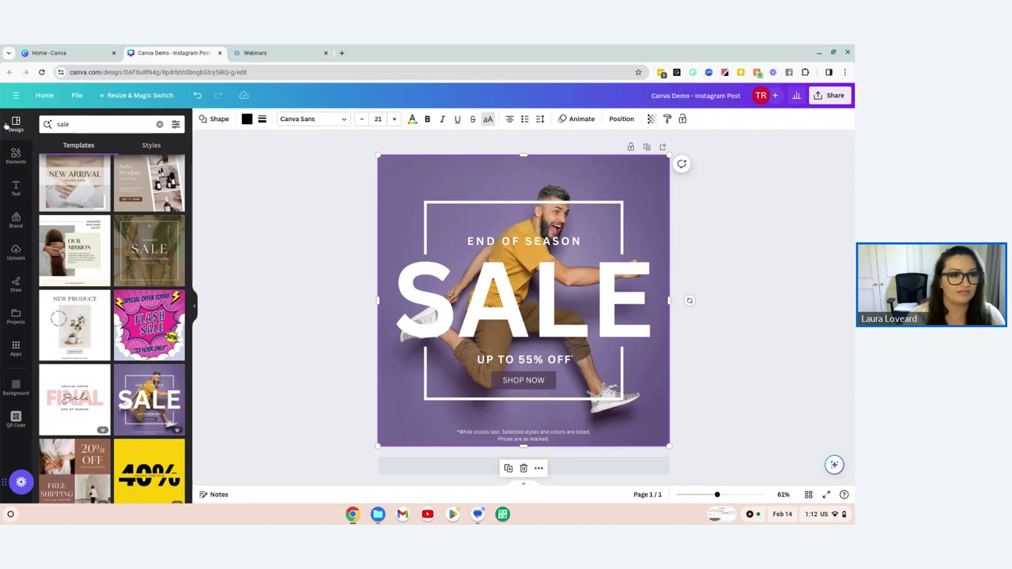
# Look through the element categories, from shapes and graphics to stickers, photos, videos, audio, charts, tables, frames and grids
pyautogui.click(18, 157)
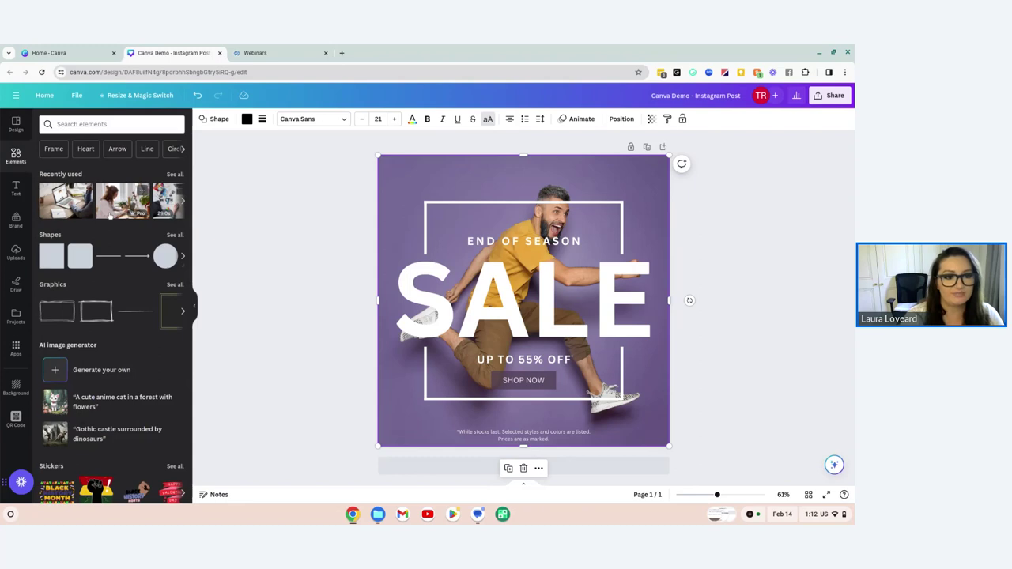
pyautogui.scroll(-1, 110, 215)
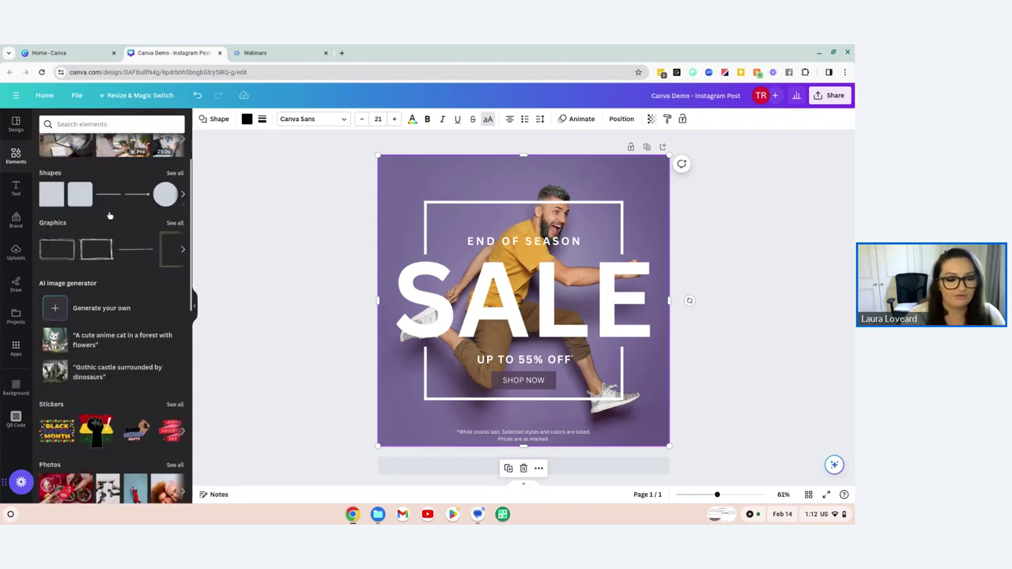
pyautogui.scroll(-4, 110, 215)
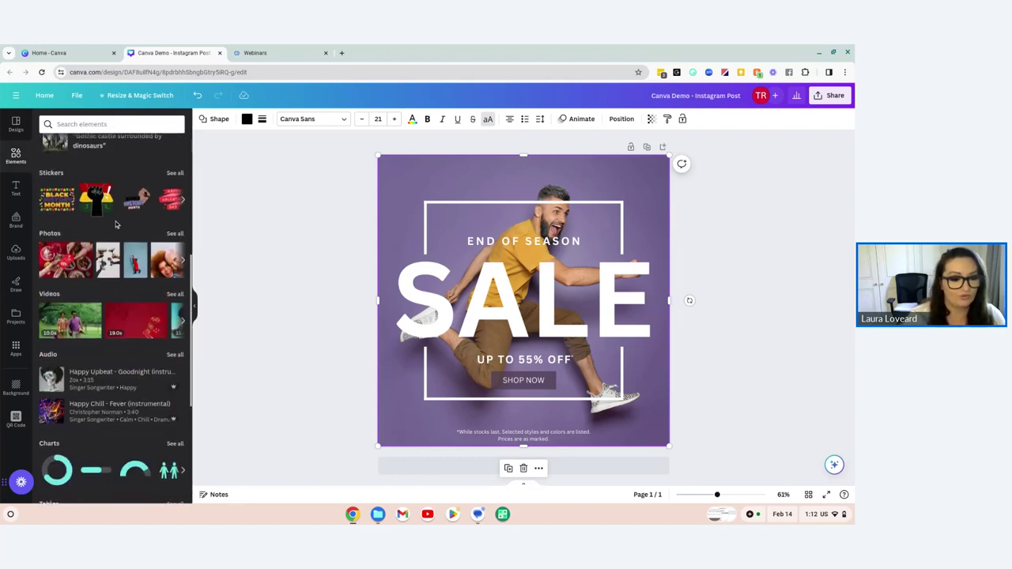
pyautogui.scroll(-3, 115, 225)
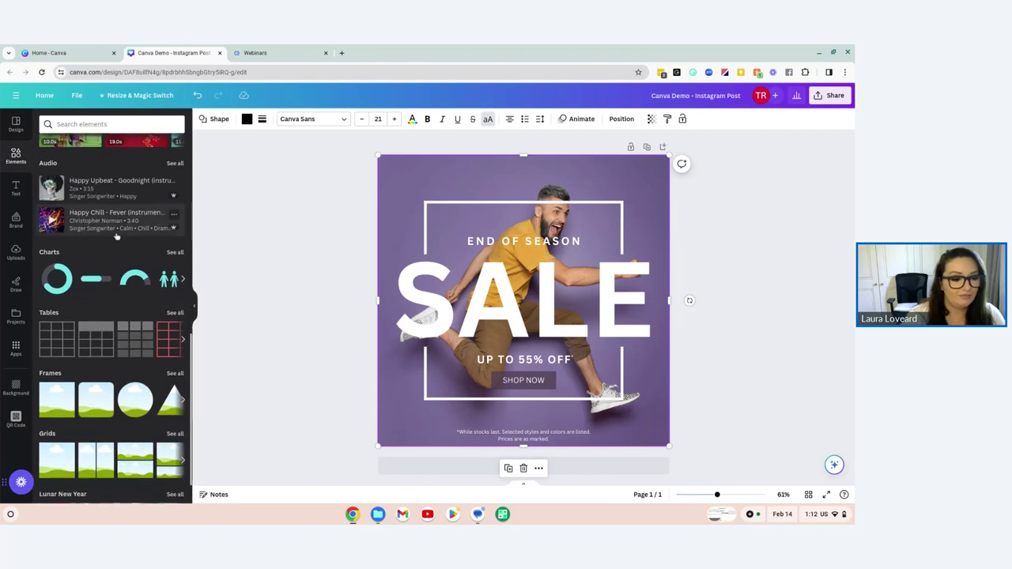
pyautogui.scroll(-2, 113, 239)
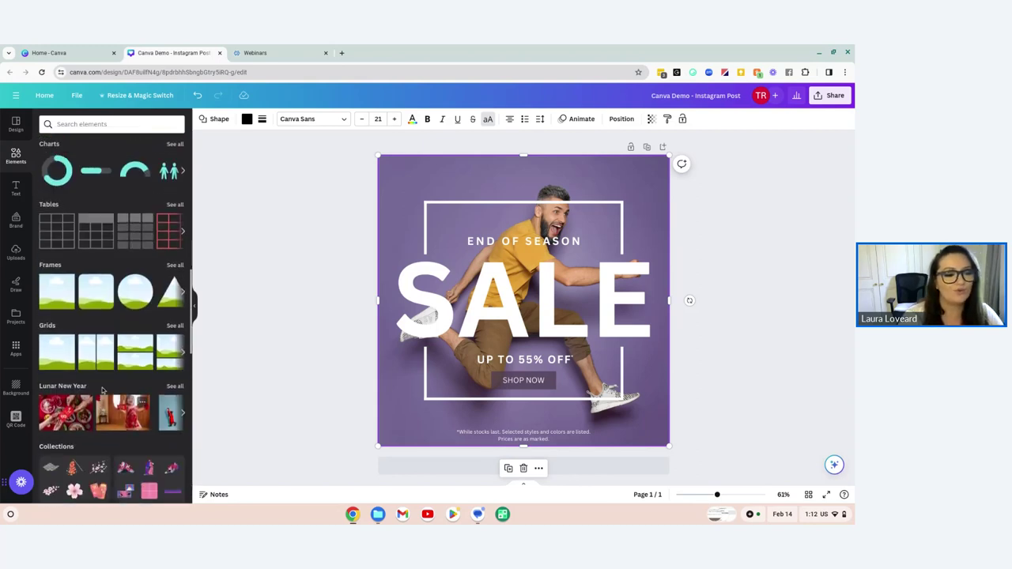
pyautogui.scroll(2, 108, 386)
pyautogui.scroll(10, 109, 386)
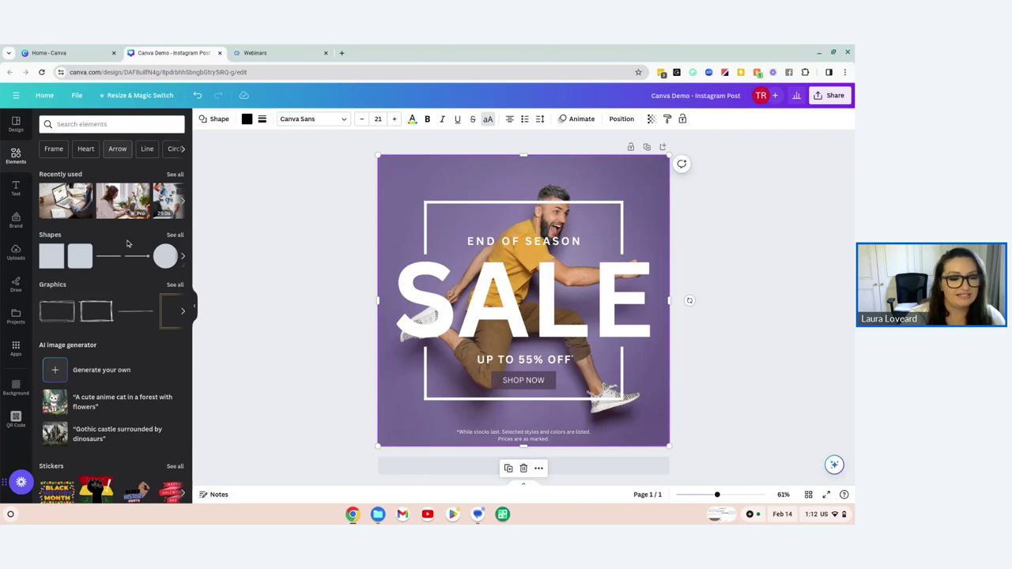
# Search the elements library for "horse"
pyautogui.click(94, 124)
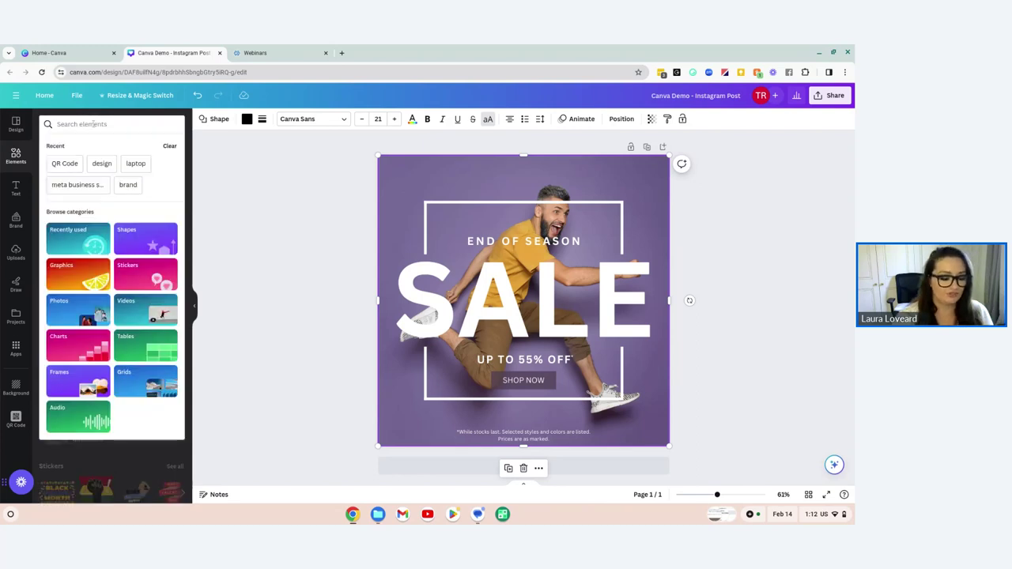
pyautogui.write('horse')
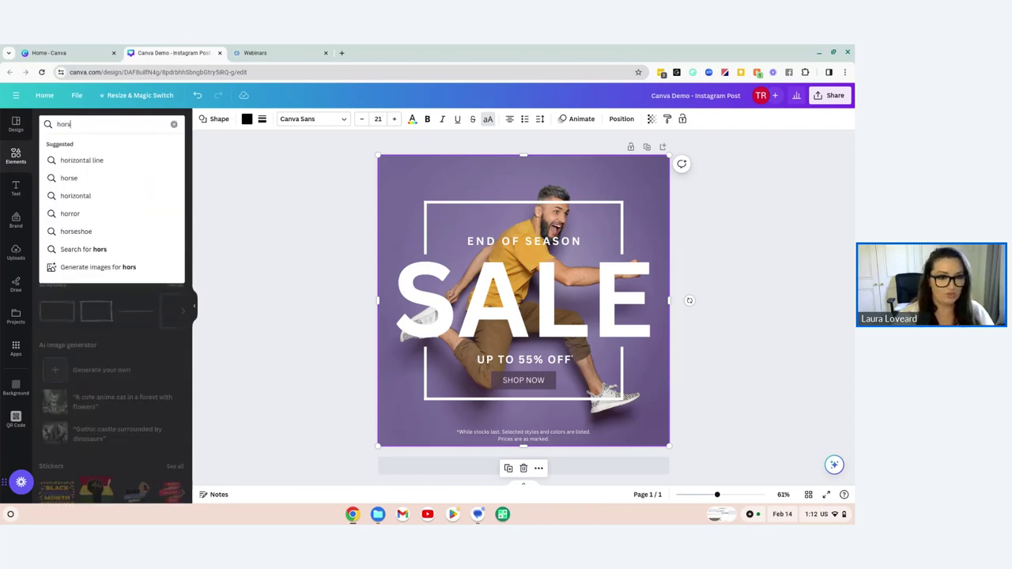
pyautogui.press('Return')
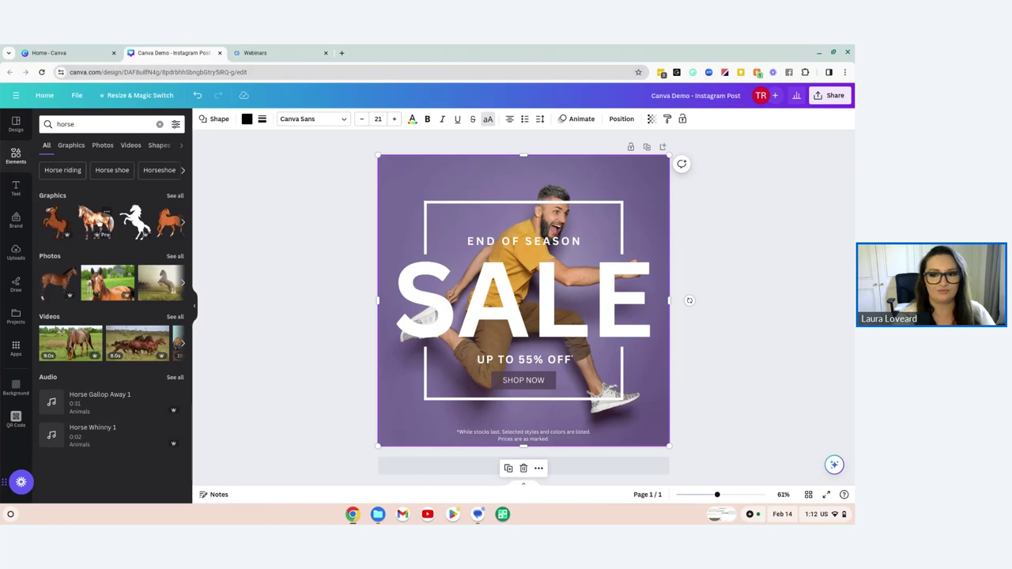
# Try adding the second horse graphic to the sale design, and undo its placement
pyautogui.click(96, 221)
pyautogui.hotkey('ctrl', 'z')
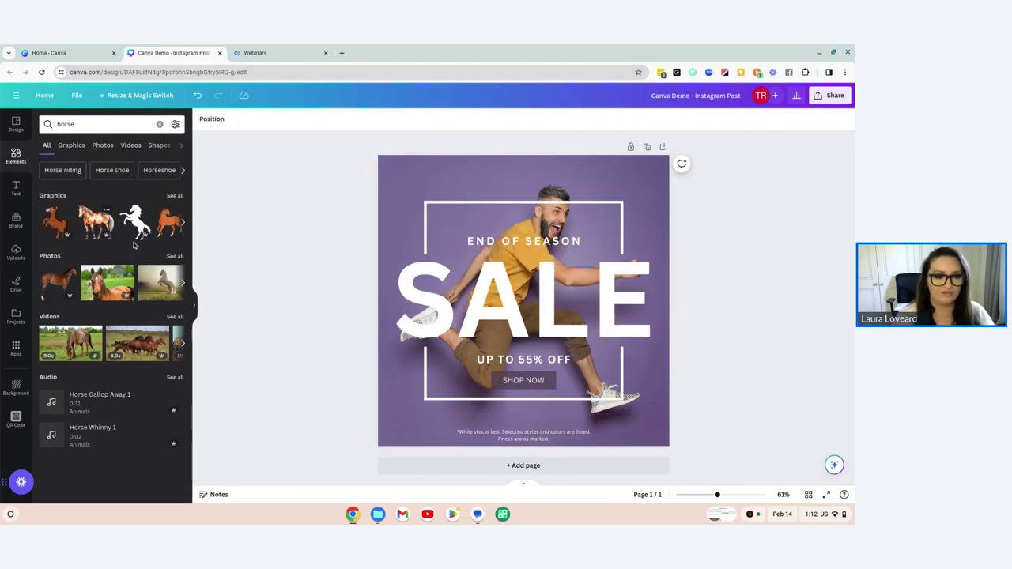
pyautogui.click(107, 225)
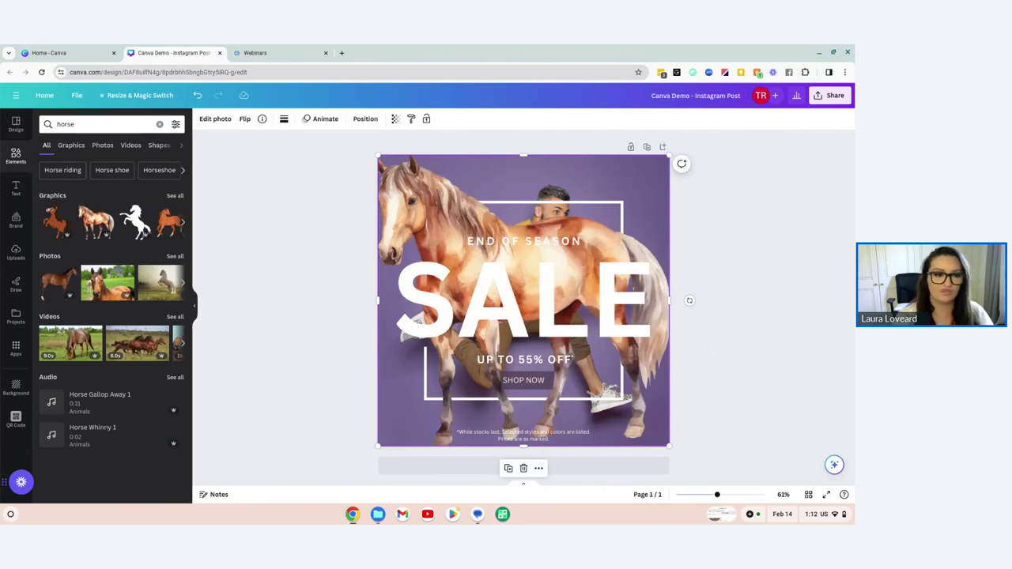
pyautogui.hotkey('ctrl', 'z')
# Look through the text styles and font combinations, and add a plain paragraph text box to the centre of the design
pyautogui.click(16, 189)
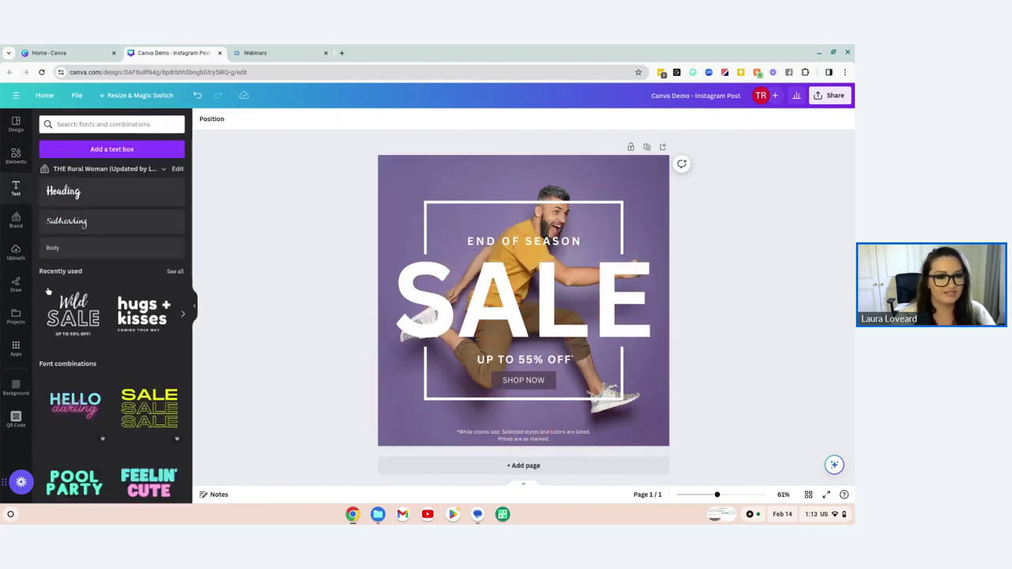
pyautogui.scroll(-2, 94, 363)
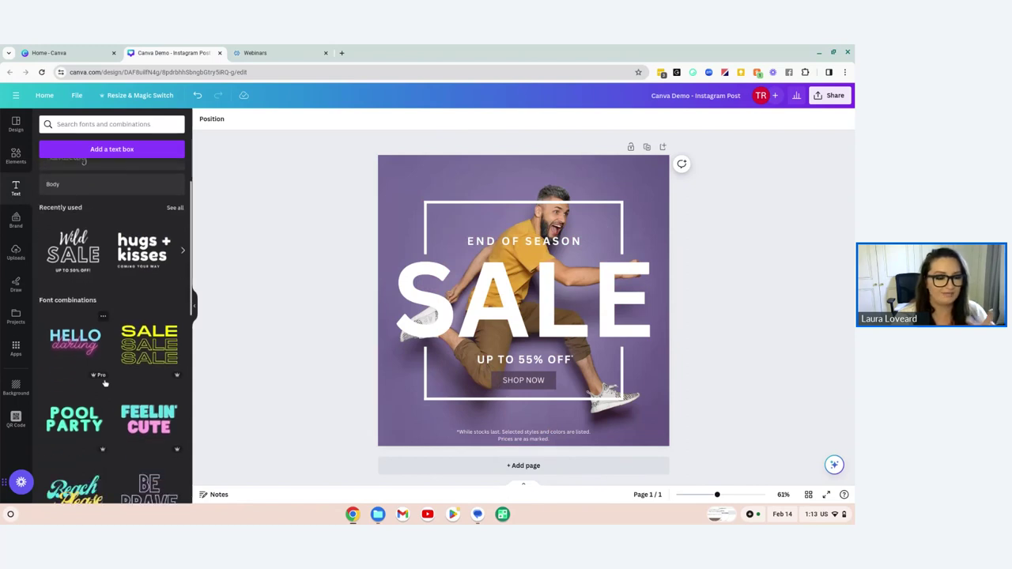
pyautogui.scroll(-1, 118, 383)
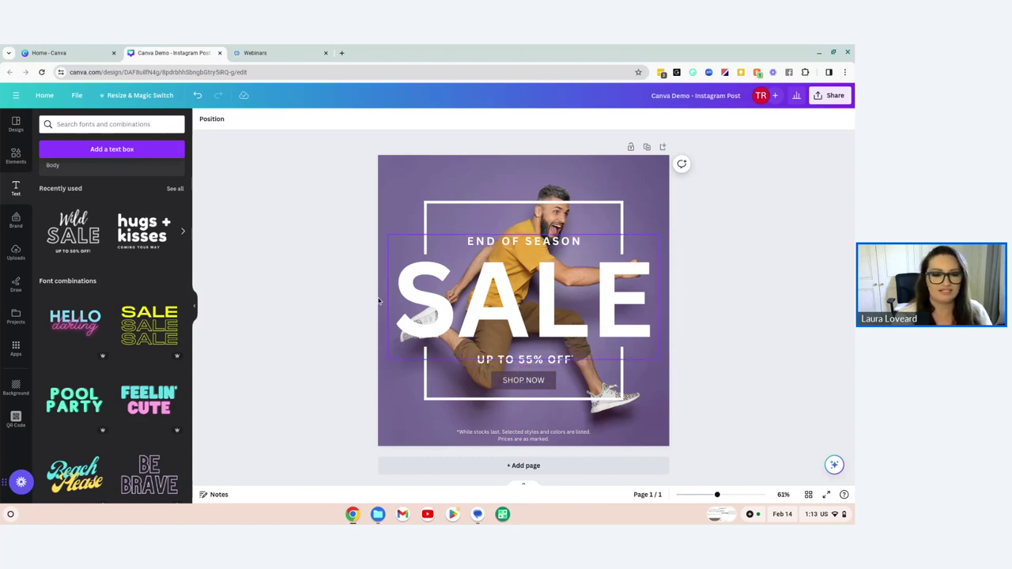
pyautogui.scroll(-1, 113, 380)
pyautogui.scroll(-5, 113, 379)
pyautogui.scroll(-4, 116, 386)
pyautogui.scroll(-2, 113, 393)
pyautogui.scroll(-3, 124, 329)
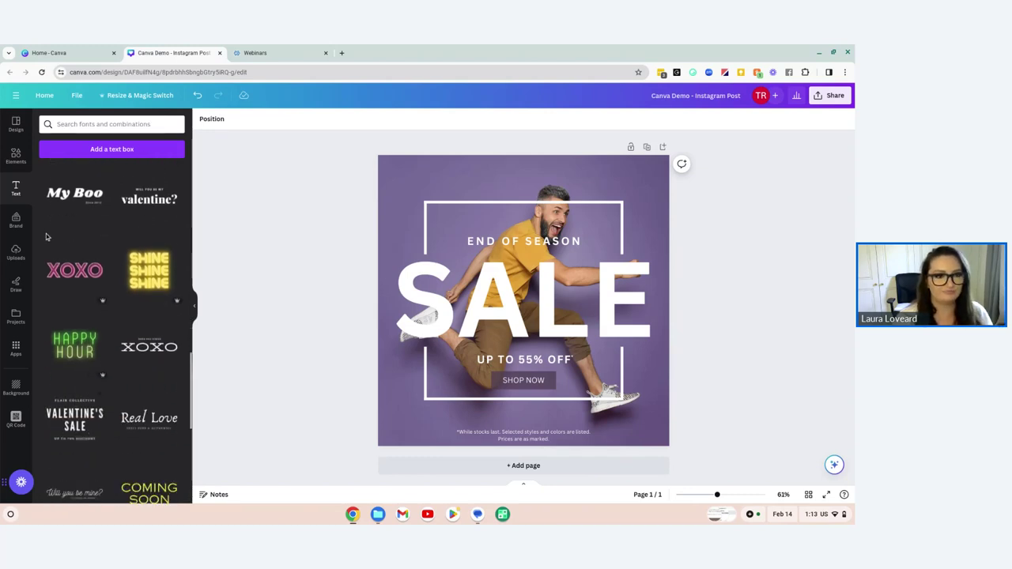
pyautogui.scroll(9, 48, 238)
pyautogui.scroll(5, 48, 237)
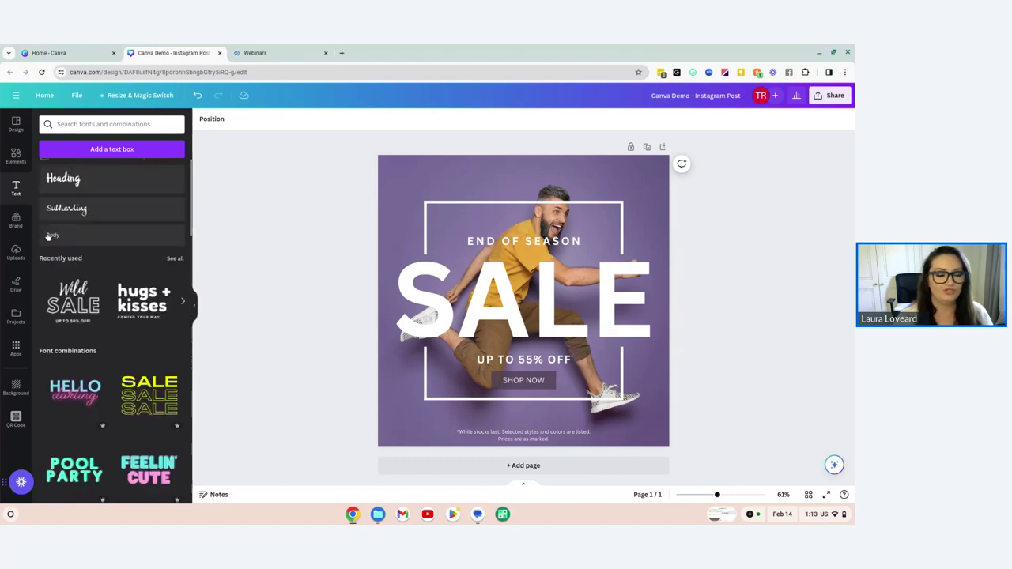
pyautogui.click(112, 149)
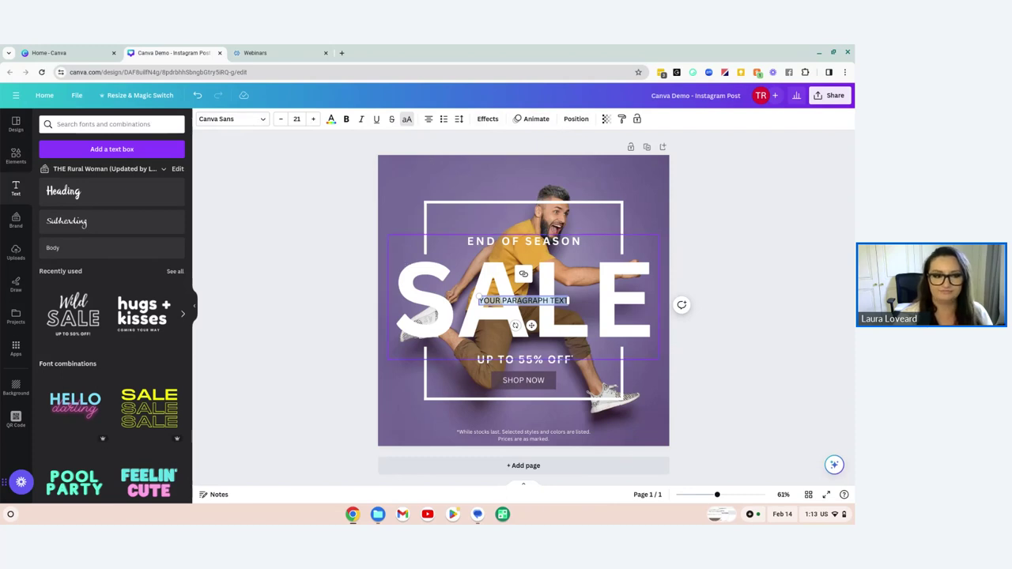
# Examine the brand kit's templates, logos, color palettes and fonts
pyautogui.click(16, 221)
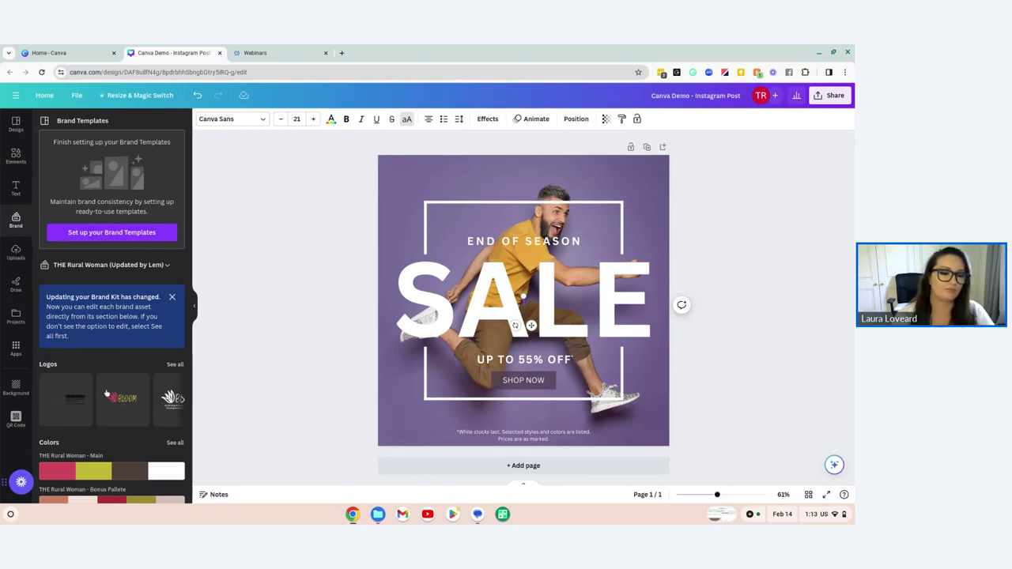
pyautogui.scroll(-3, 79, 442)
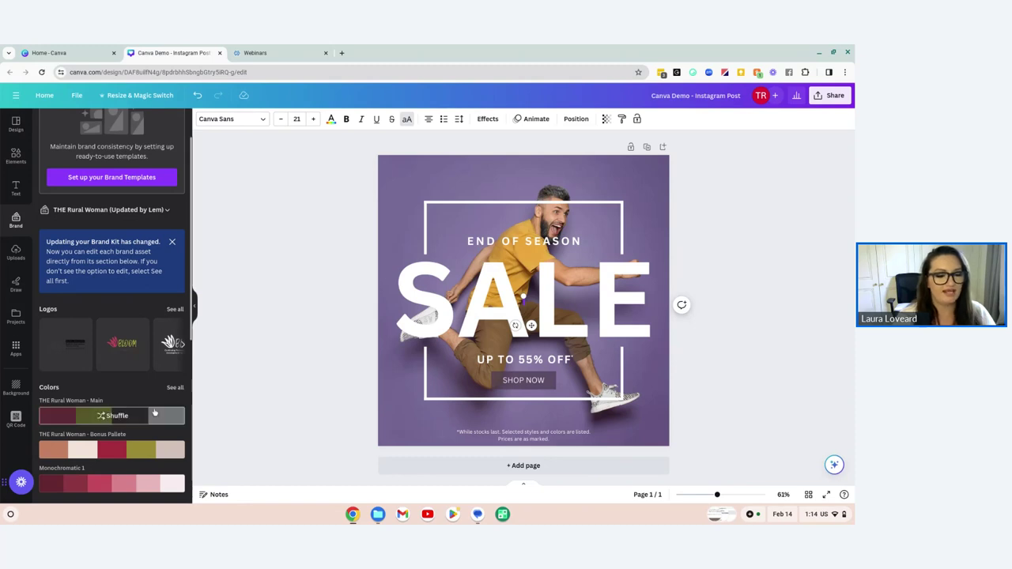
pyautogui.scroll(-1, 158, 407)
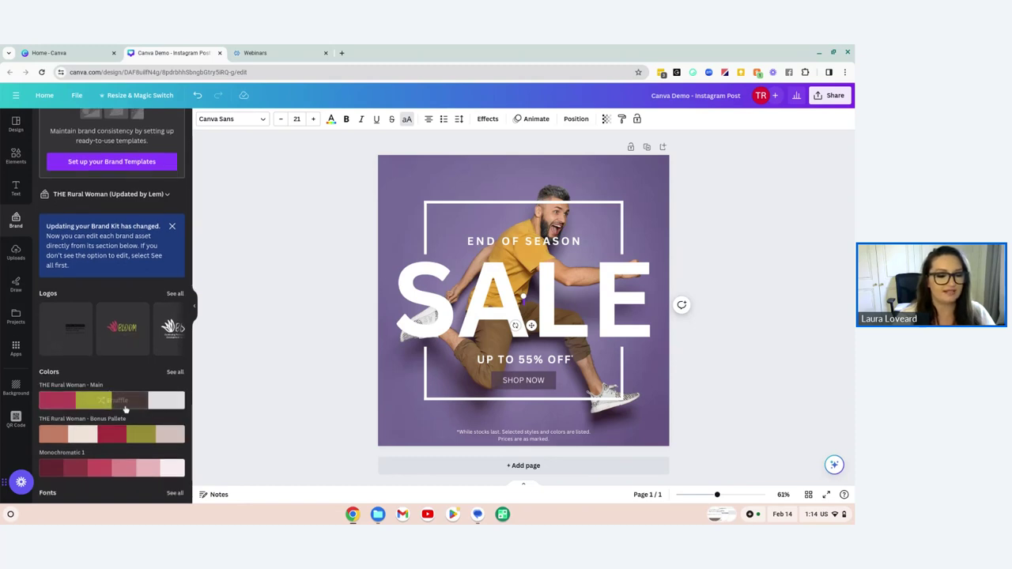
pyautogui.scroll(-3, 162, 466)
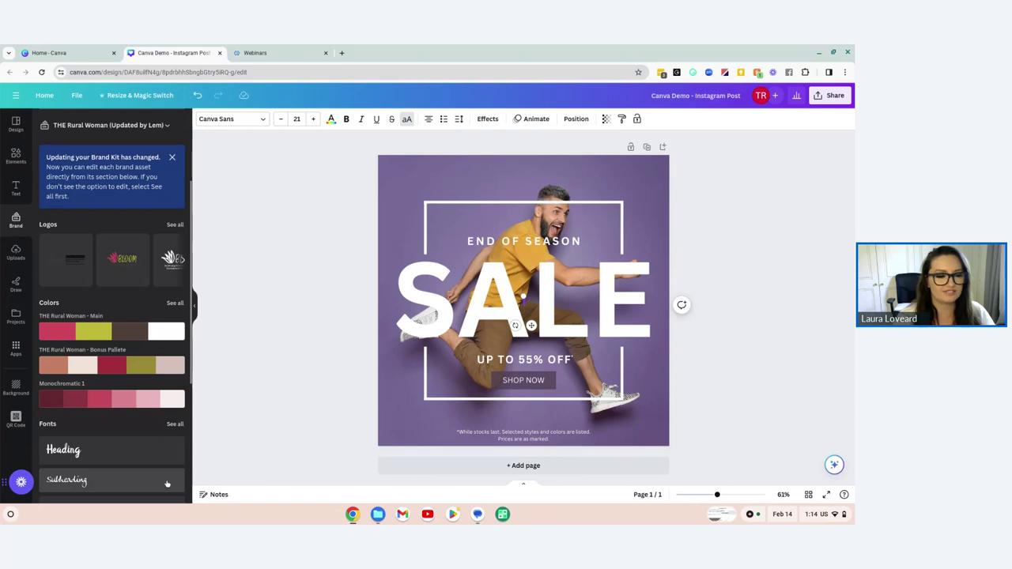
pyautogui.scroll(1, 167, 447)
pyautogui.scroll(5, 162, 446)
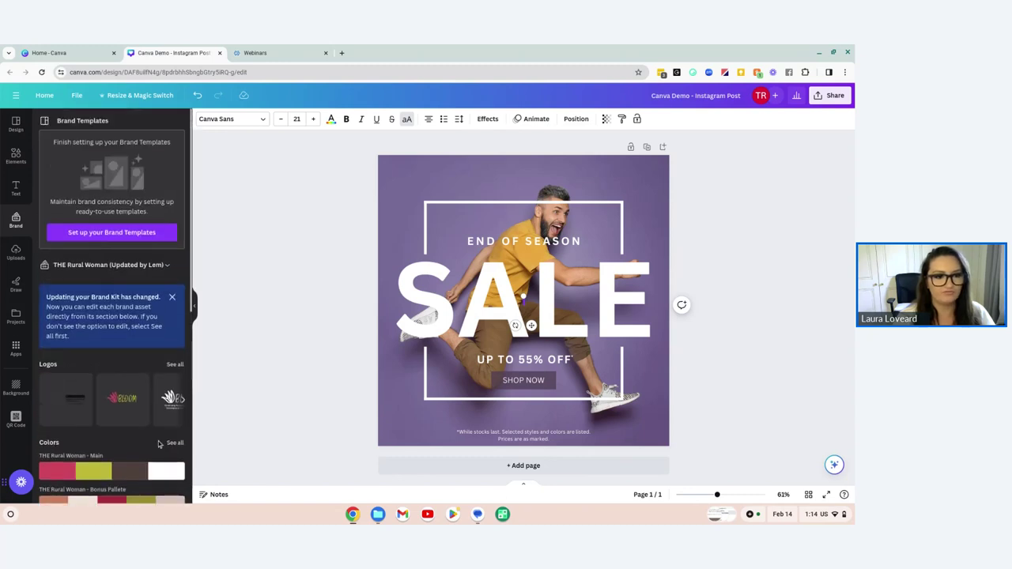
# Browse the uploaded images library and return to its first images
pyautogui.click(16, 252)
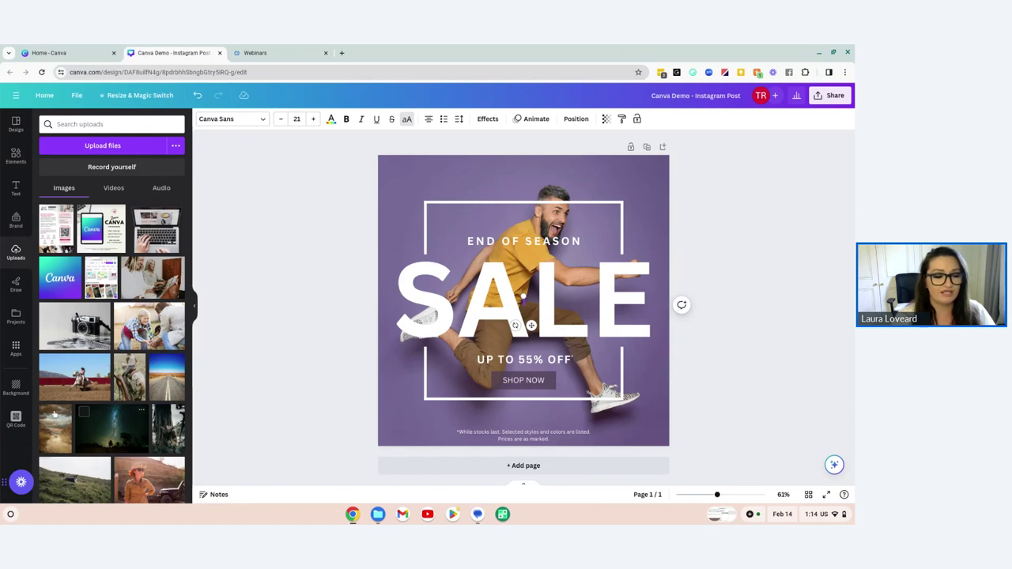
pyautogui.scroll(-3, 95, 411)
pyautogui.scroll(-4, 64, 417)
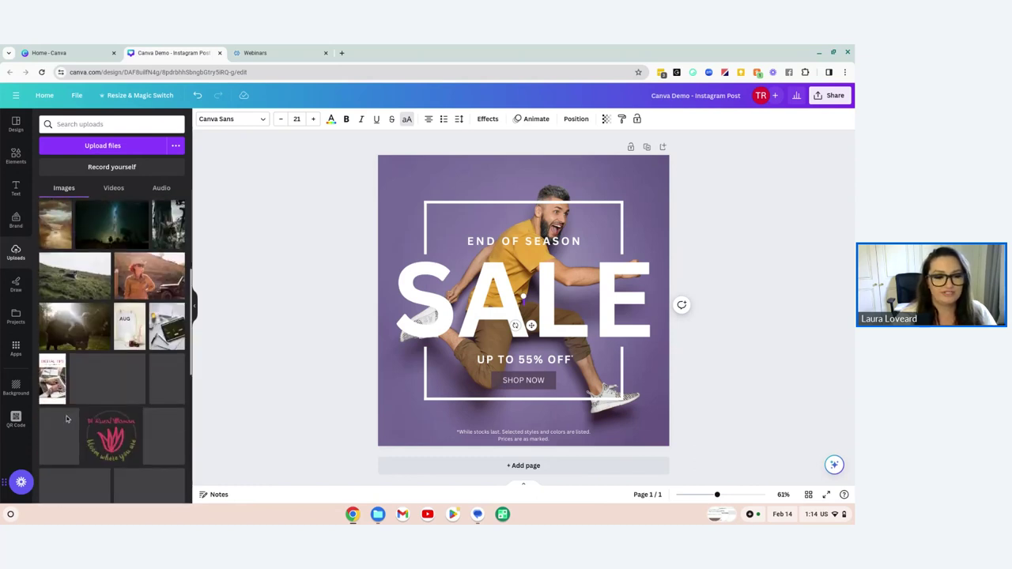
pyautogui.scroll(-1, 102, 345)
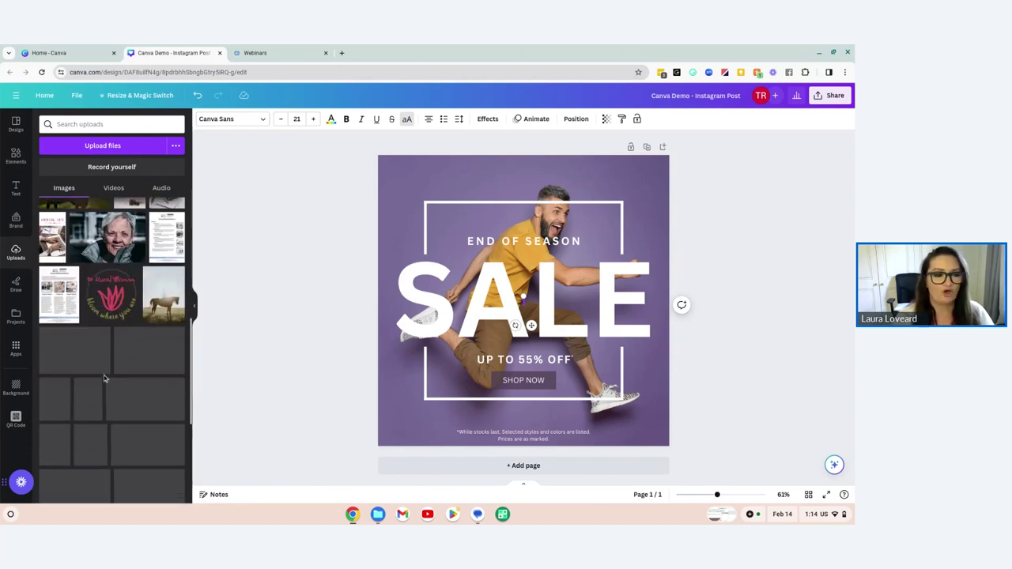
pyautogui.scroll(-5, 63, 269)
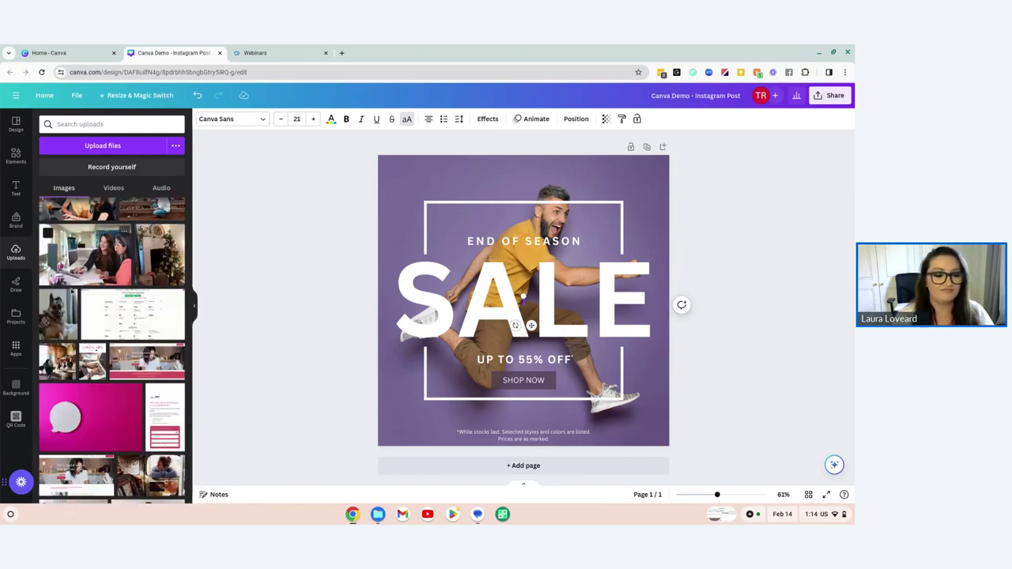
pyautogui.scroll(-1, 91, 366)
pyautogui.scroll(5, 92, 366)
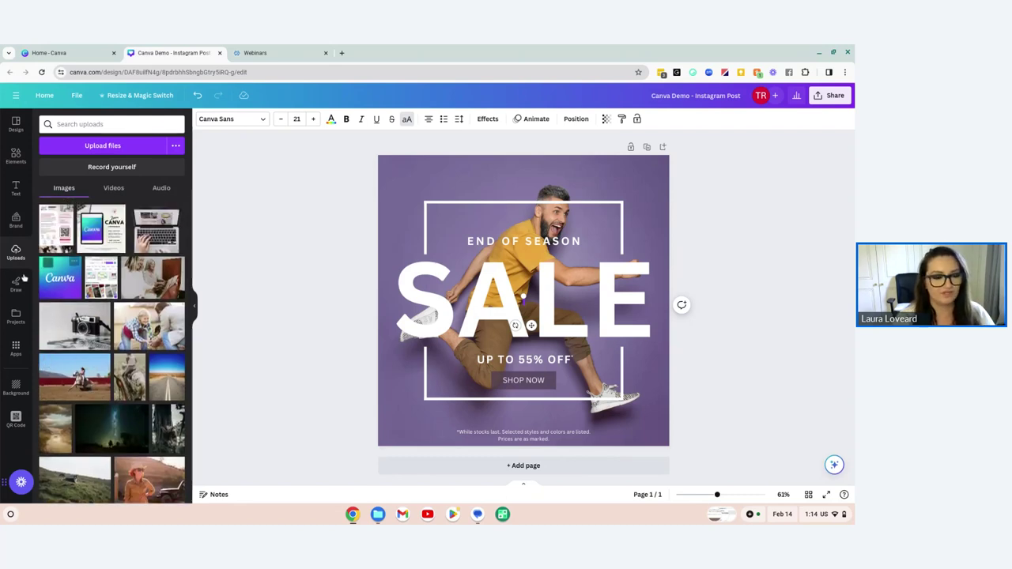
# Look at the drawing tools, try adding the QR code design from the projects to the page, and undo it
pyautogui.click(16, 251)
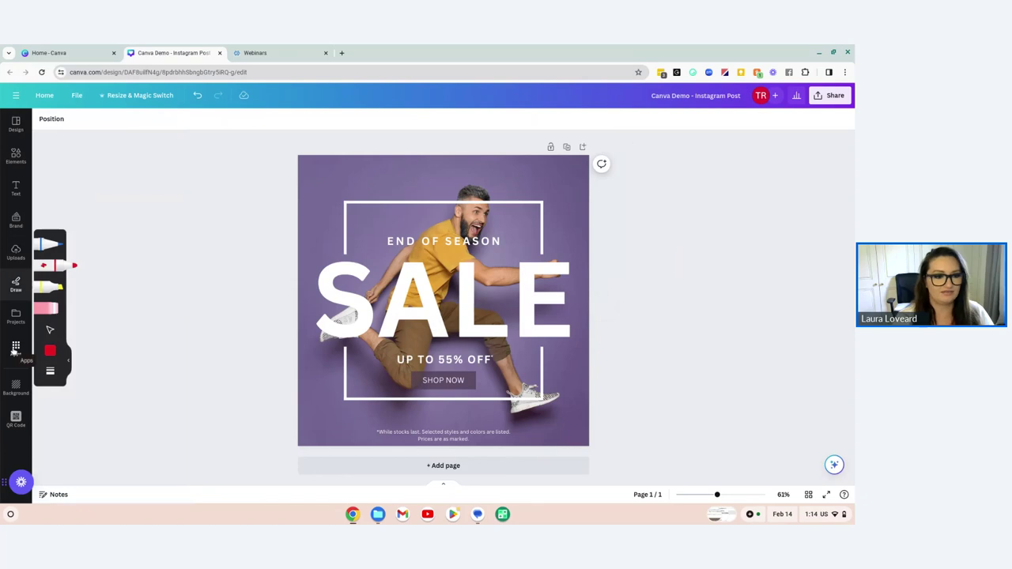
pyautogui.click(14, 314)
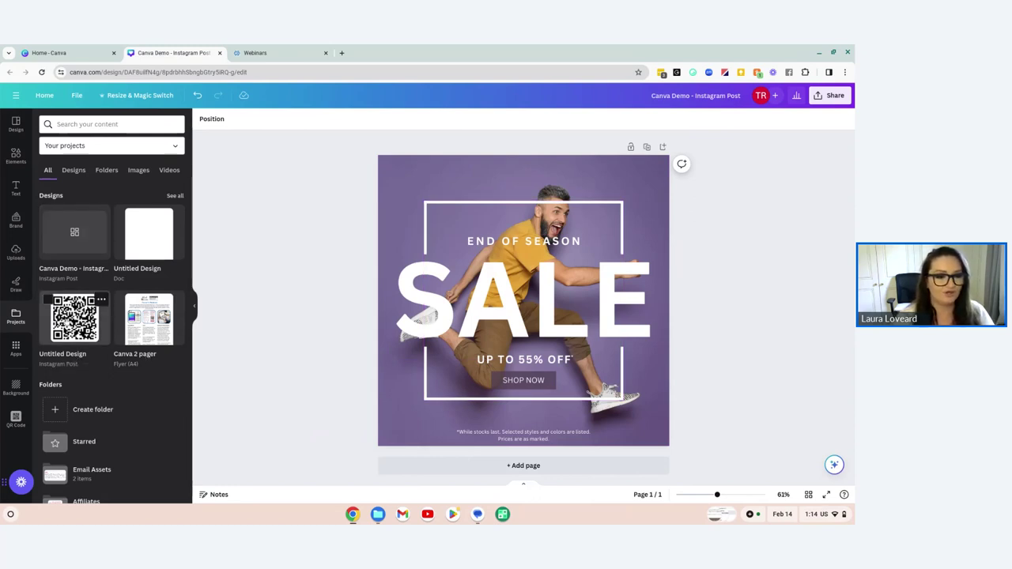
pyautogui.click(74, 318)
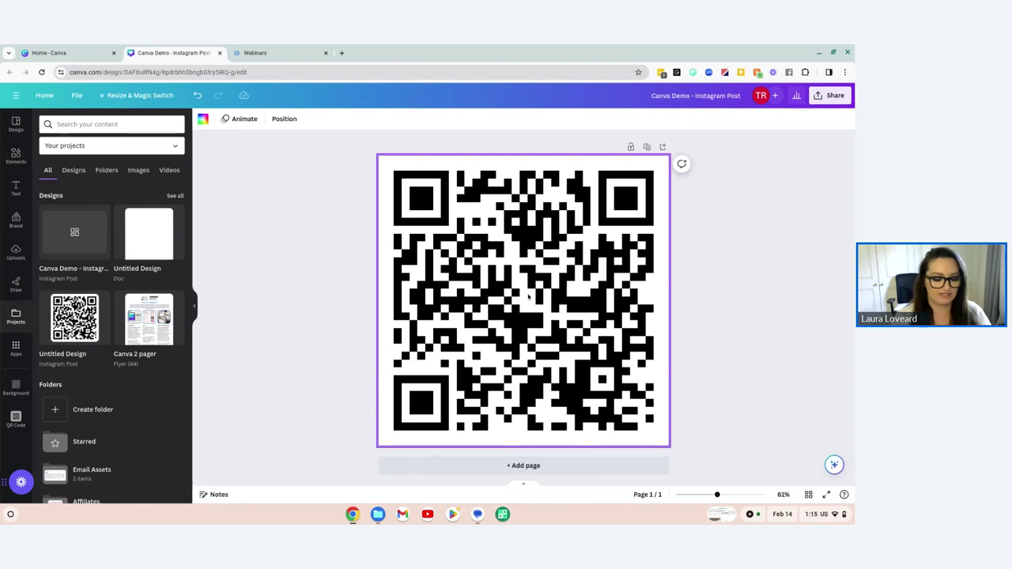
pyautogui.hotkey('ctrl', 'z')
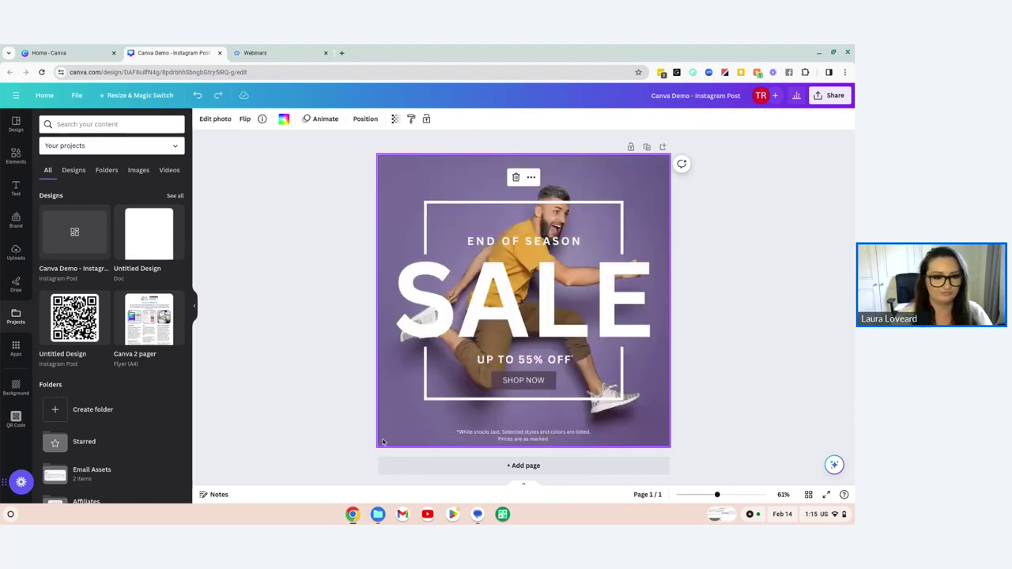
# Open the QR Code app from the popular apps, dismiss its permissions notice, and close the app
pyautogui.click(12, 349)
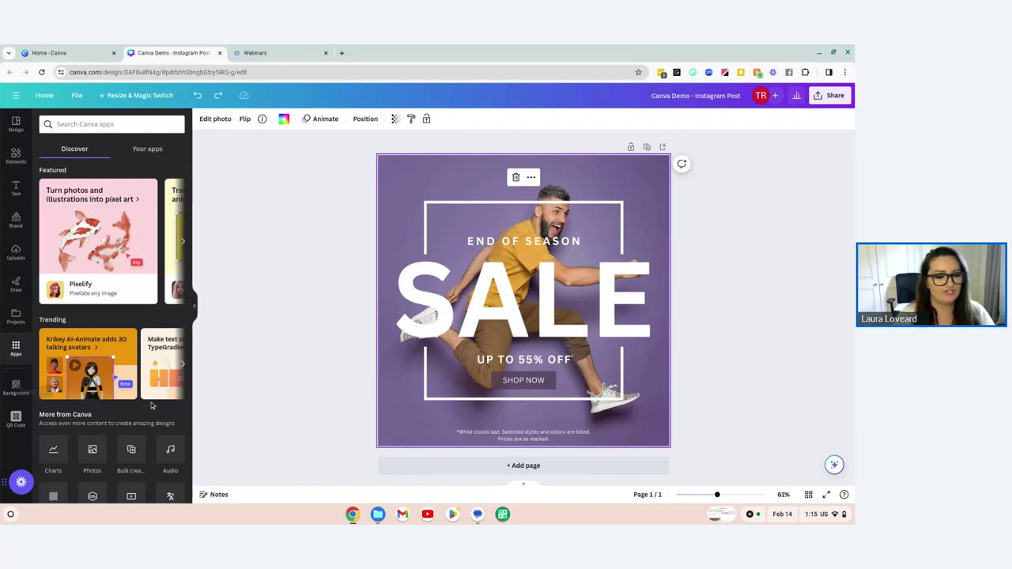
pyautogui.scroll(-5, 145, 403)
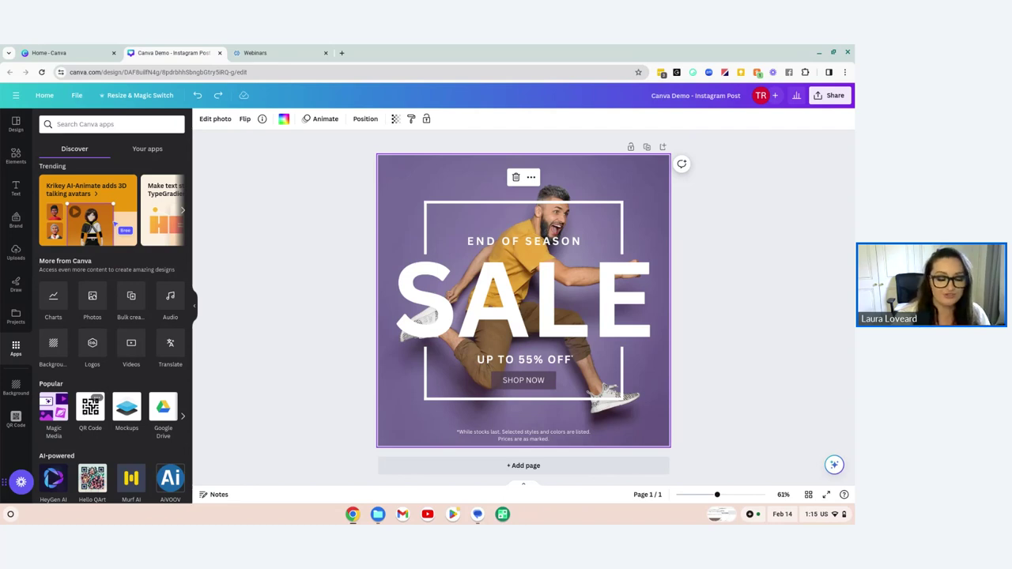
pyautogui.click(88, 419)
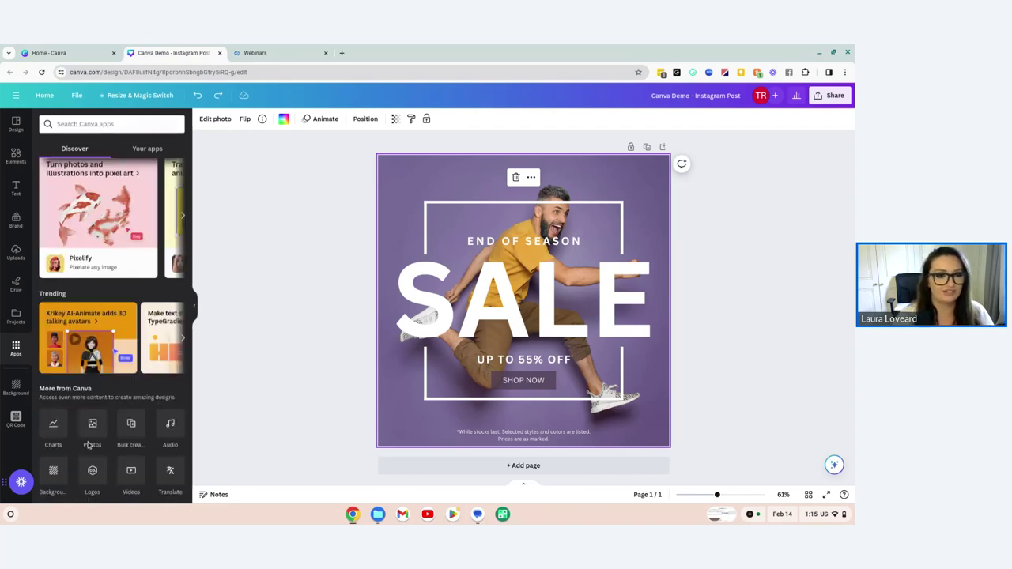
pyautogui.click(63, 267)
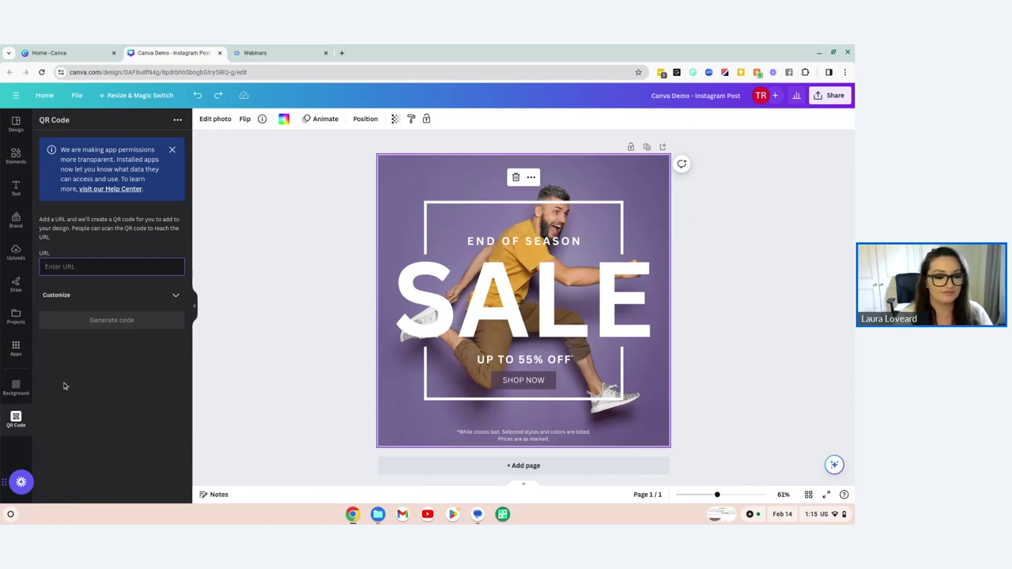
pyautogui.click(171, 151)
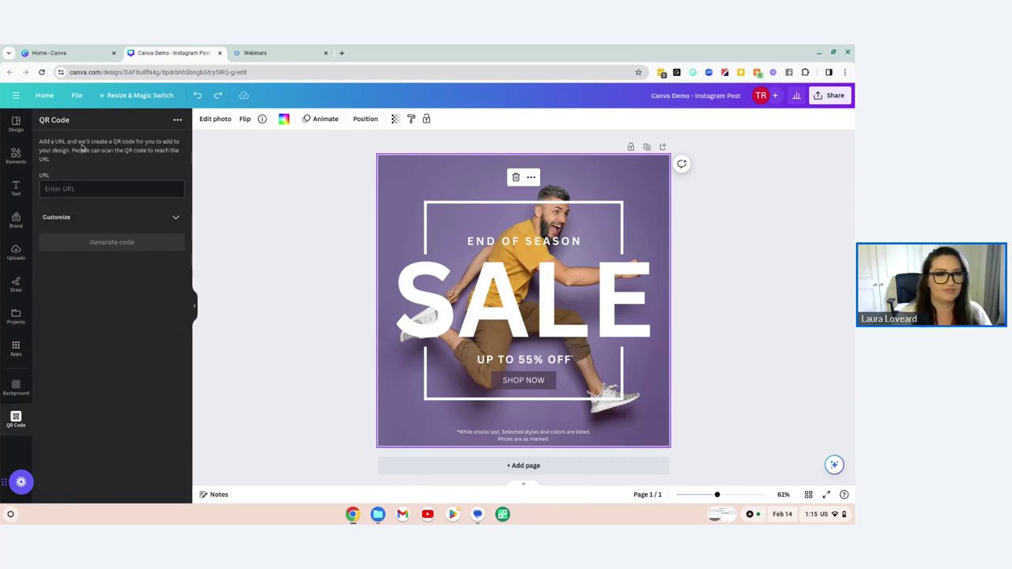
pyautogui.click(10, 414)
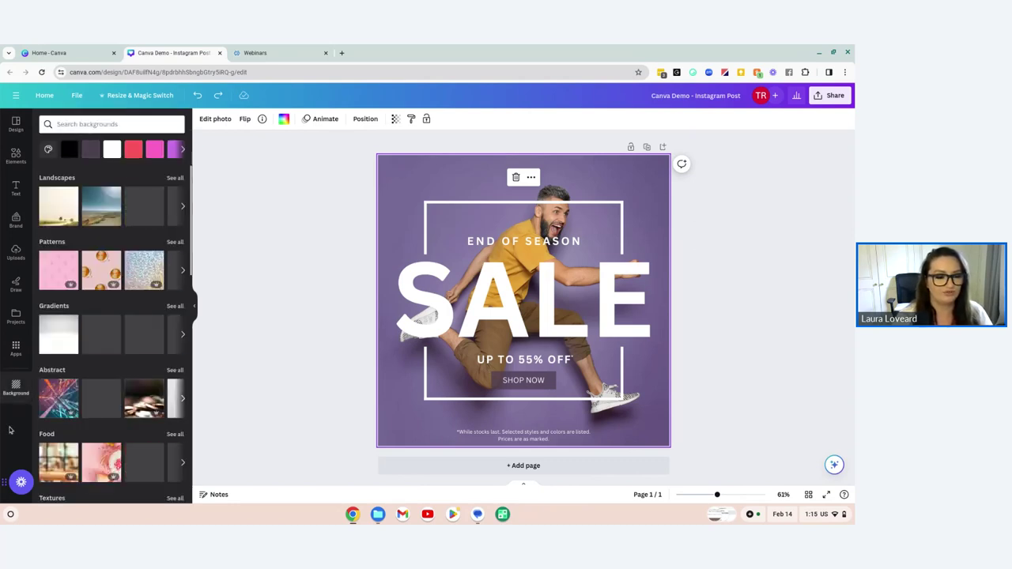
# Look through the background categories and the apps library, including the popular and AI-powered apps, and return to the featured apps
pyautogui.scroll(-3, 47, 379)
pyautogui.click(12, 348)
pyautogui.scroll(-2, 110, 378)
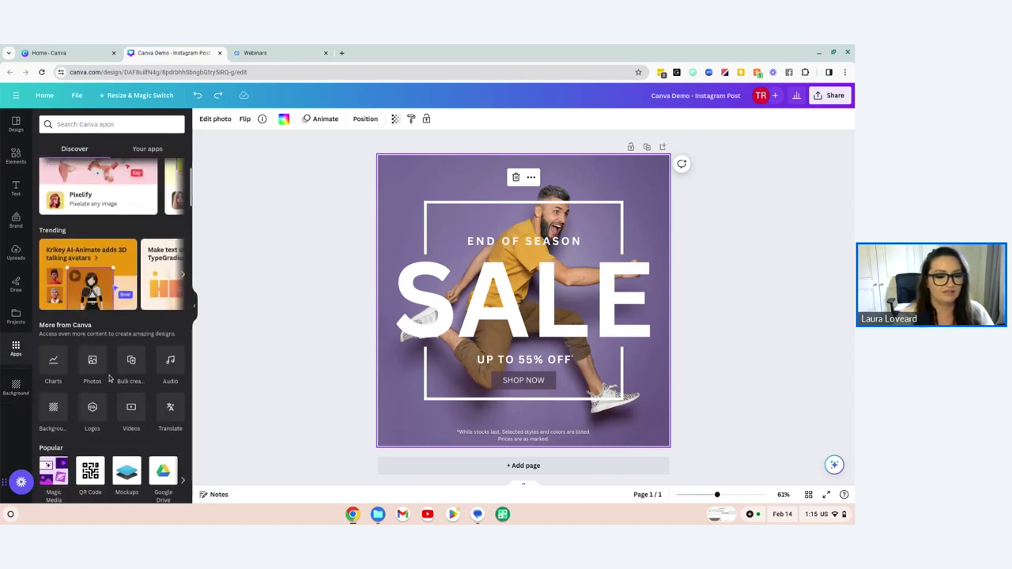
pyautogui.scroll(-1, 110, 378)
pyautogui.scroll(-4, 108, 383)
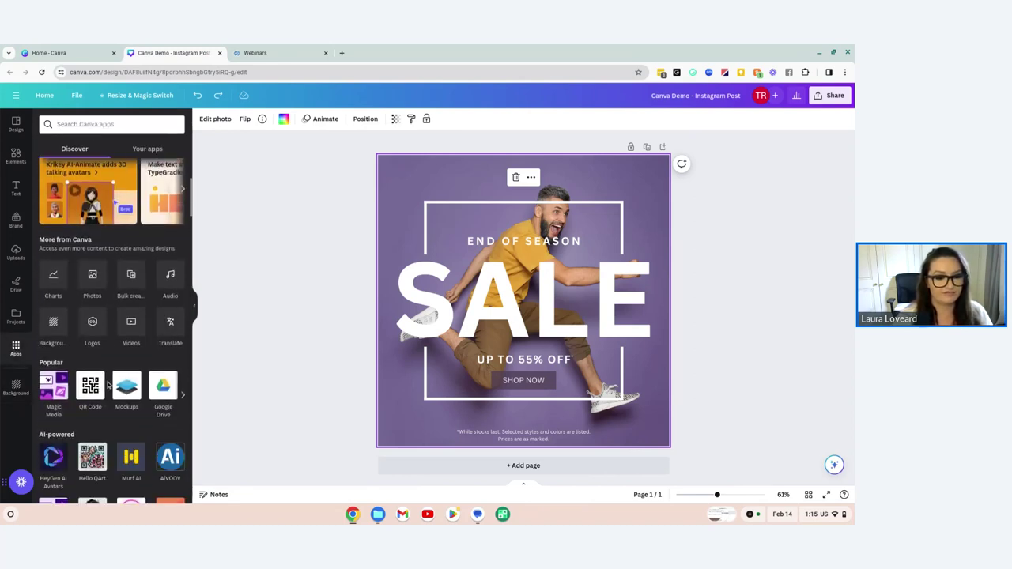
pyautogui.scroll(-5, 108, 383)
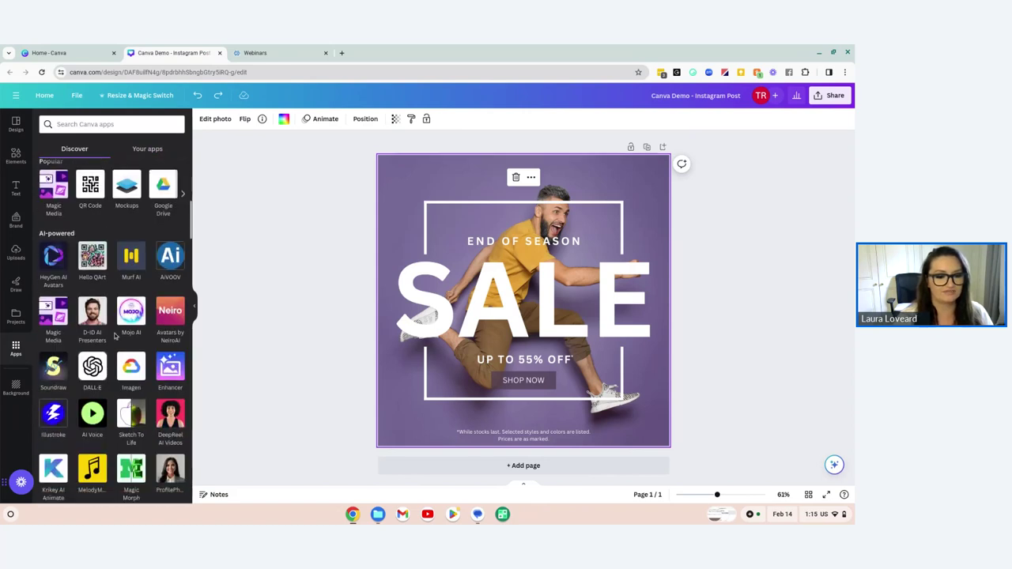
pyautogui.scroll(10, 117, 436)
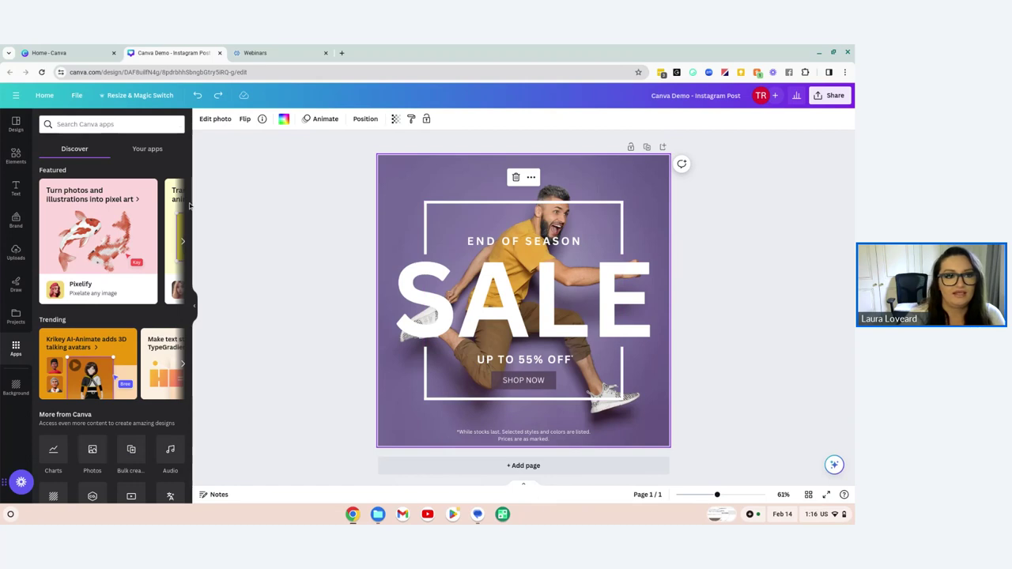
# Create a resized copy of the sale design as a Facebook Post (Landscape), 940 × 788 px, and open the copy
pyautogui.rightClick(146, 97)
pyautogui.click(141, 96)
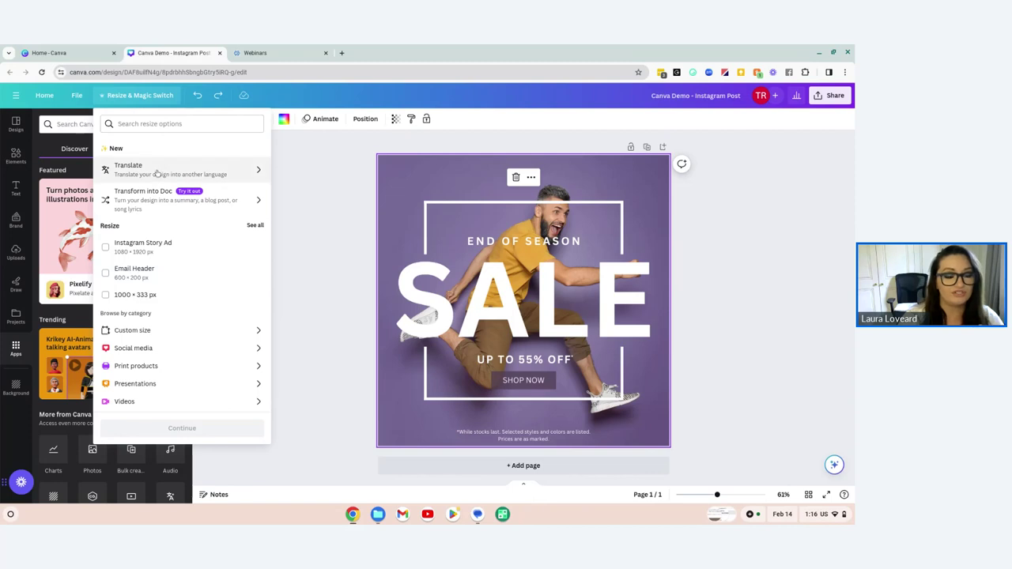
pyautogui.click(131, 348)
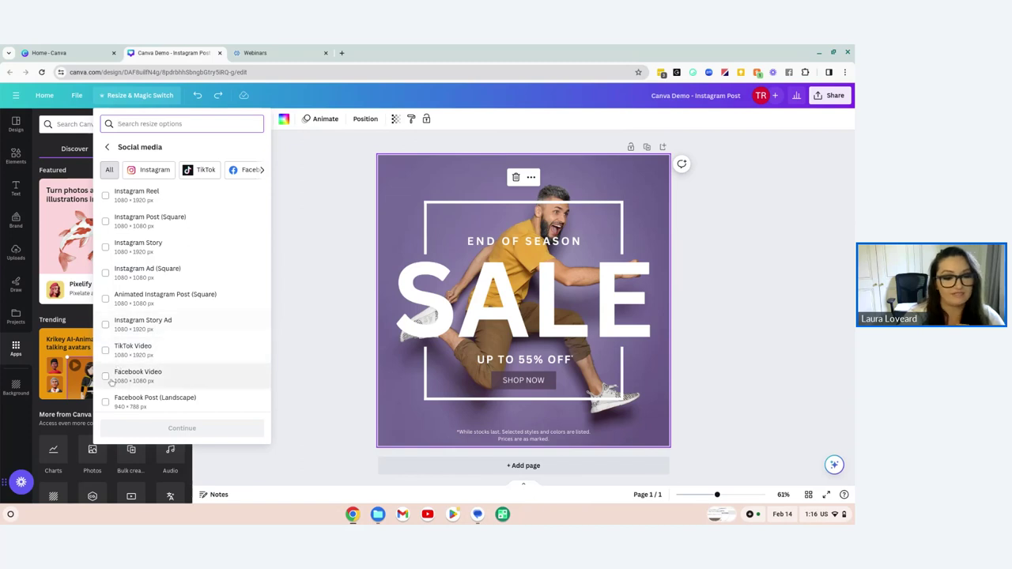
pyautogui.scroll(-1, 113, 392)
pyautogui.click(105, 367)
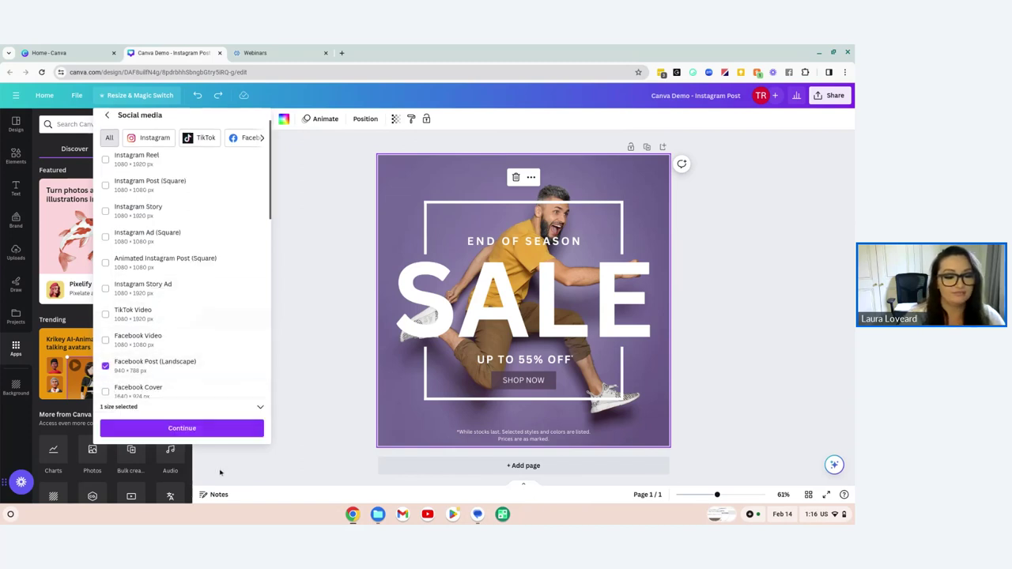
pyautogui.click(181, 428)
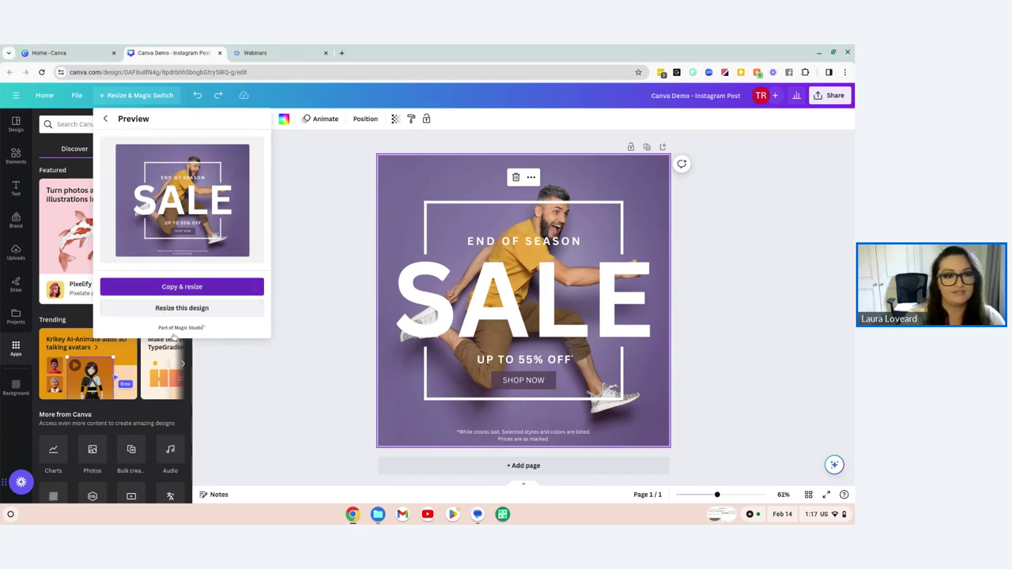
pyautogui.click(180, 286)
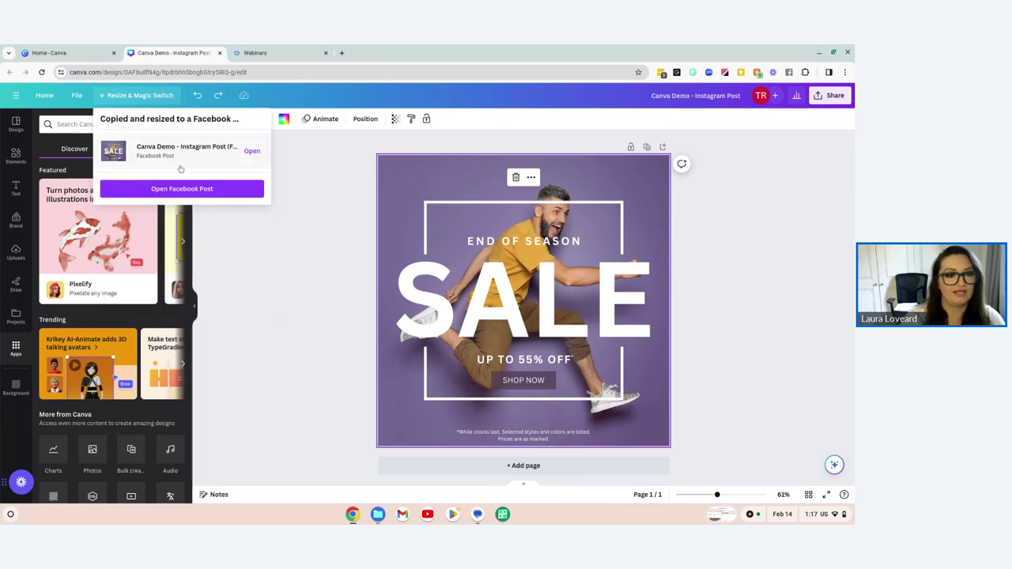
pyautogui.click(147, 190)
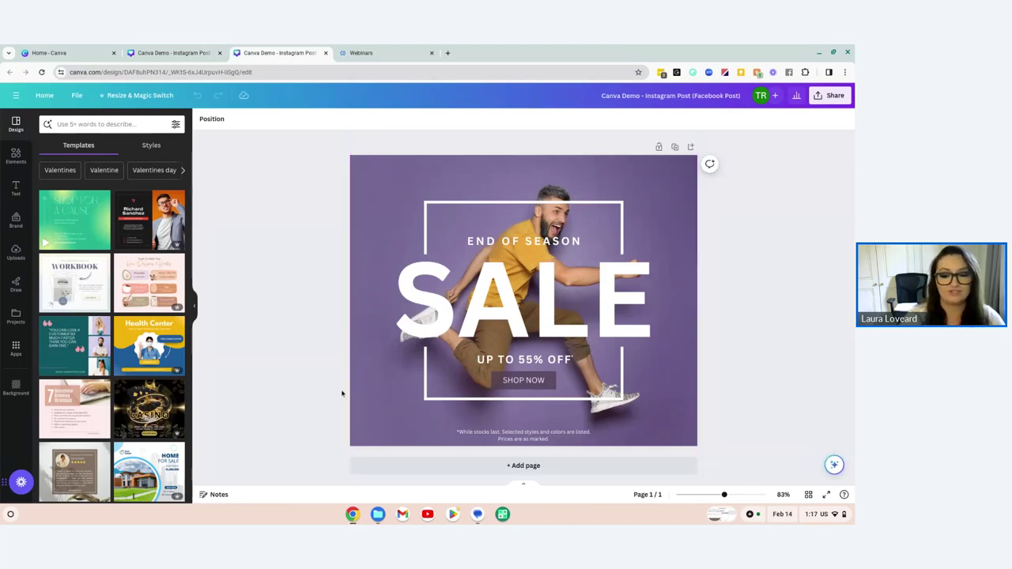
# Move the "While stocks last" disclaimer in the Facebook copy slightly up, closer to the white frame
pyautogui.click(524, 441)
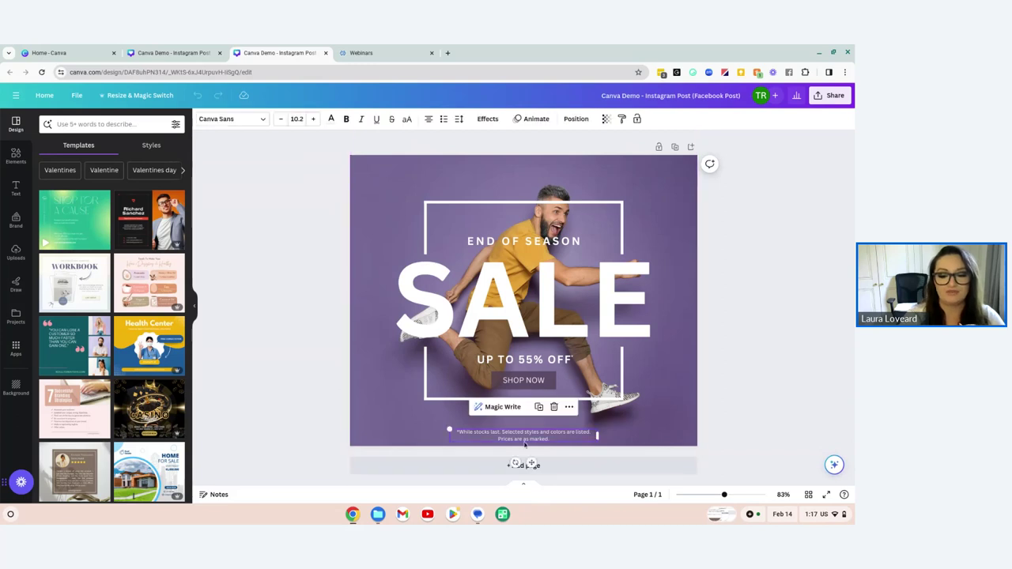
pyautogui.moveTo(511, 439); pyautogui.dragTo(511, 427)
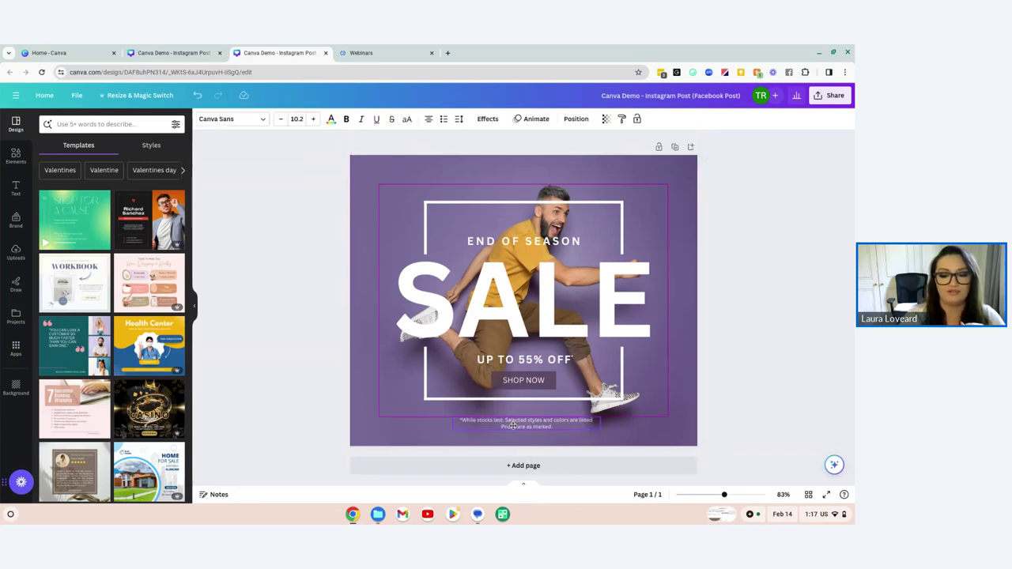
pyautogui.click(645, 441)
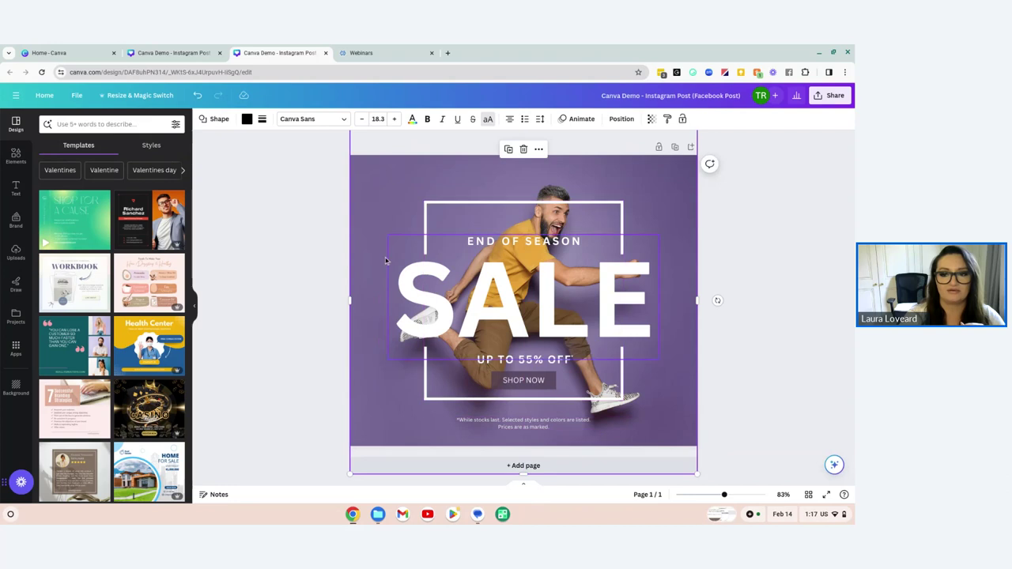
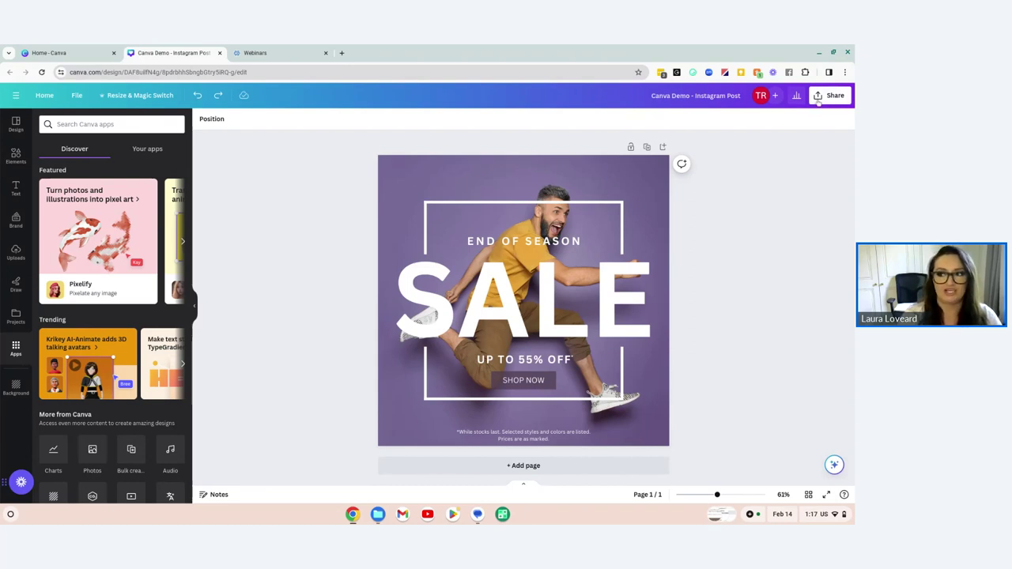
# Examine the Instagram post's sharing options, including the collaboration link access levels and the download file types
pyautogui.click(832, 102)
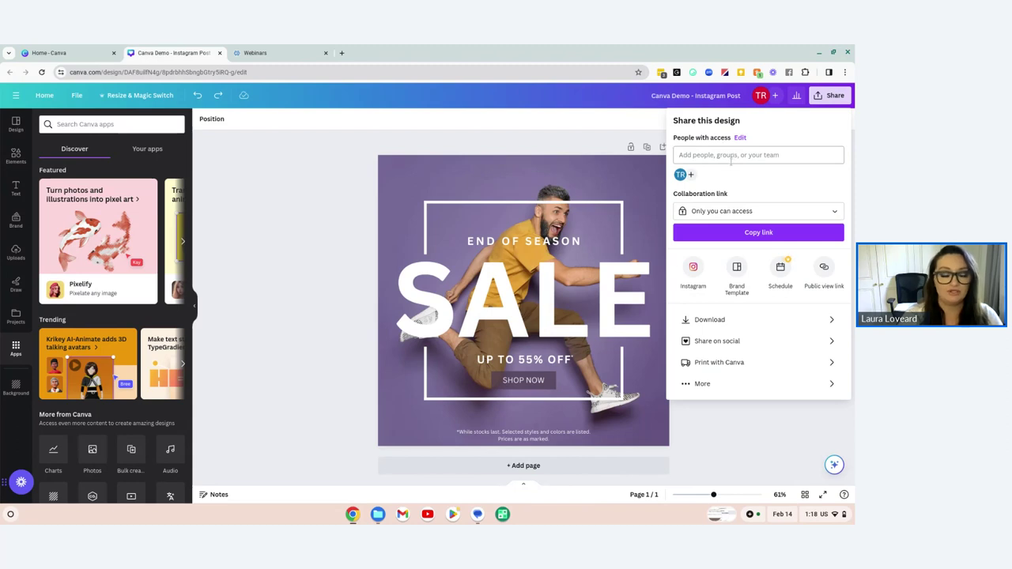
pyautogui.click(737, 212)
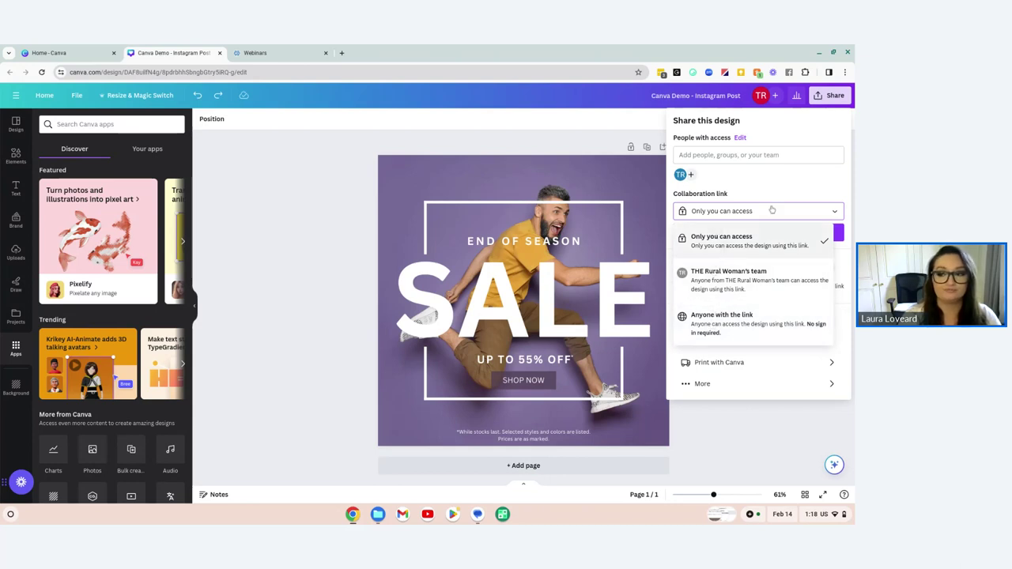
pyautogui.click(782, 180)
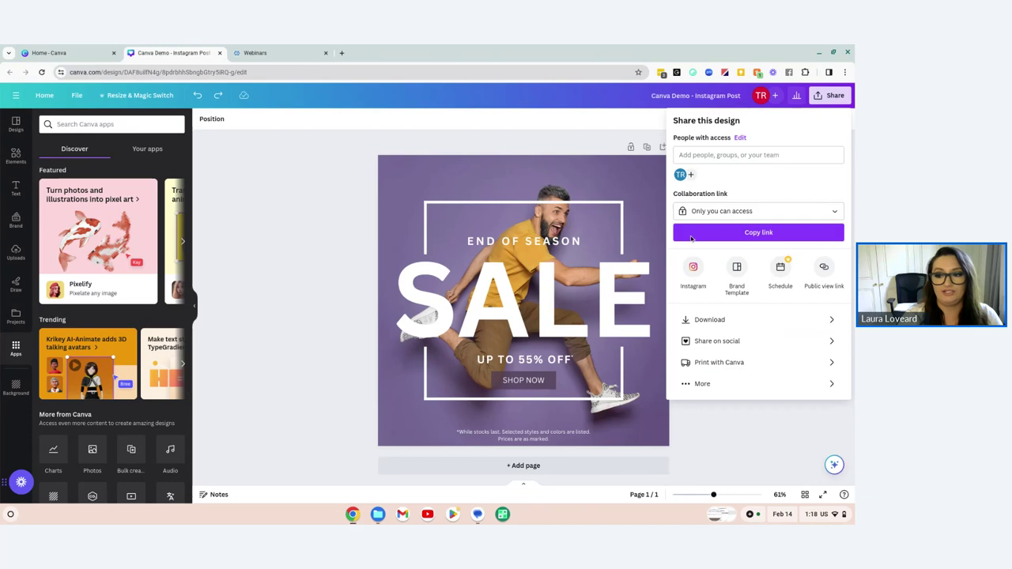
pyautogui.click(697, 323)
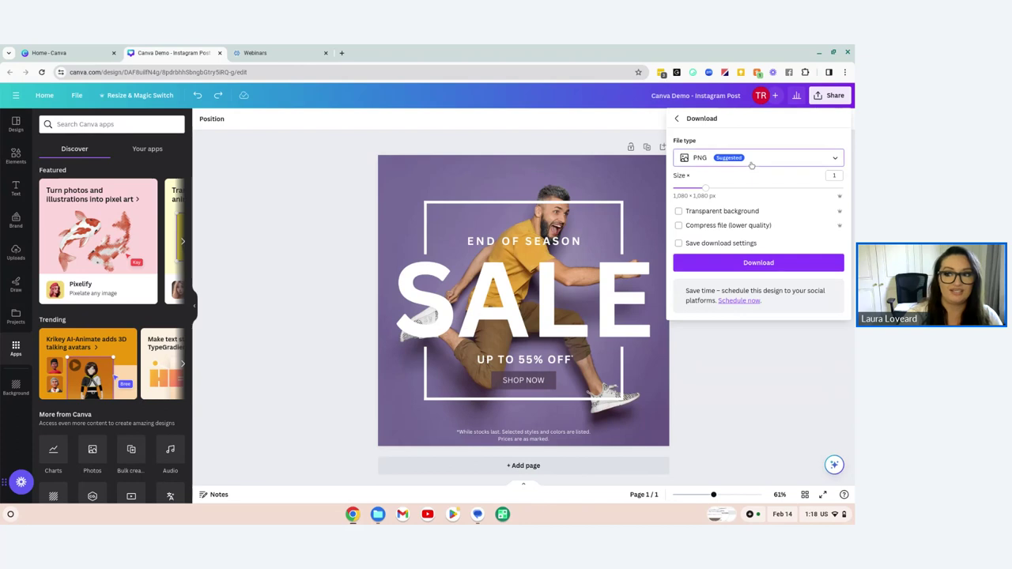
pyautogui.click(750, 162)
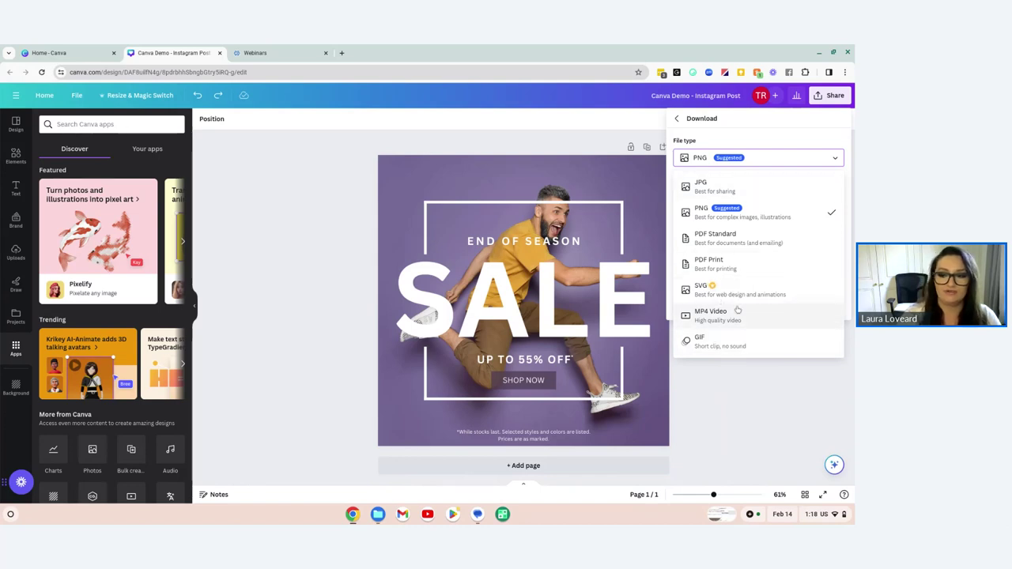
pyautogui.click(735, 378)
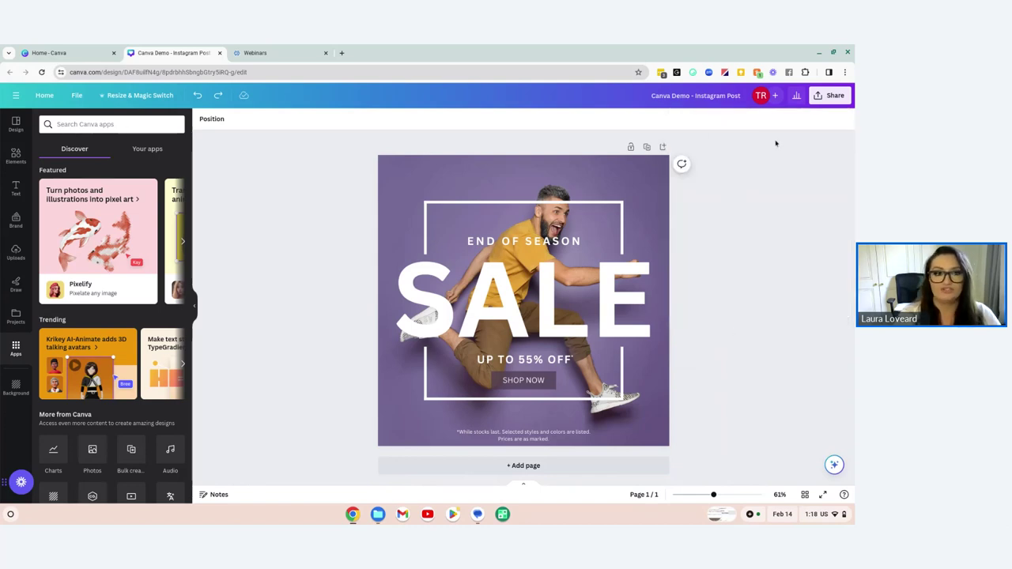
# Review the PNG download settings and available file formats again, close them, and select the framed shape on the design
pyautogui.click(826, 101)
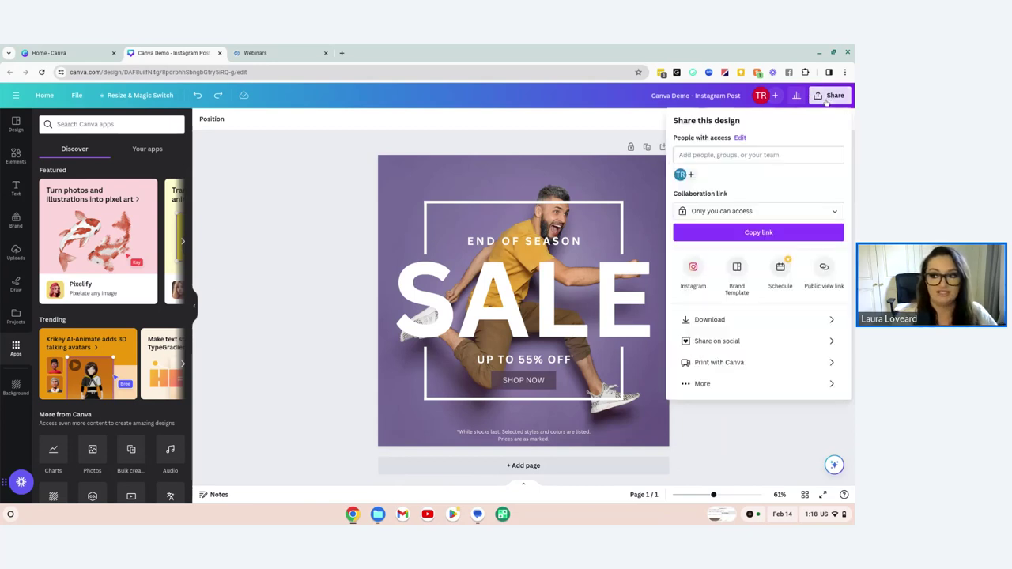
pyautogui.click(709, 319)
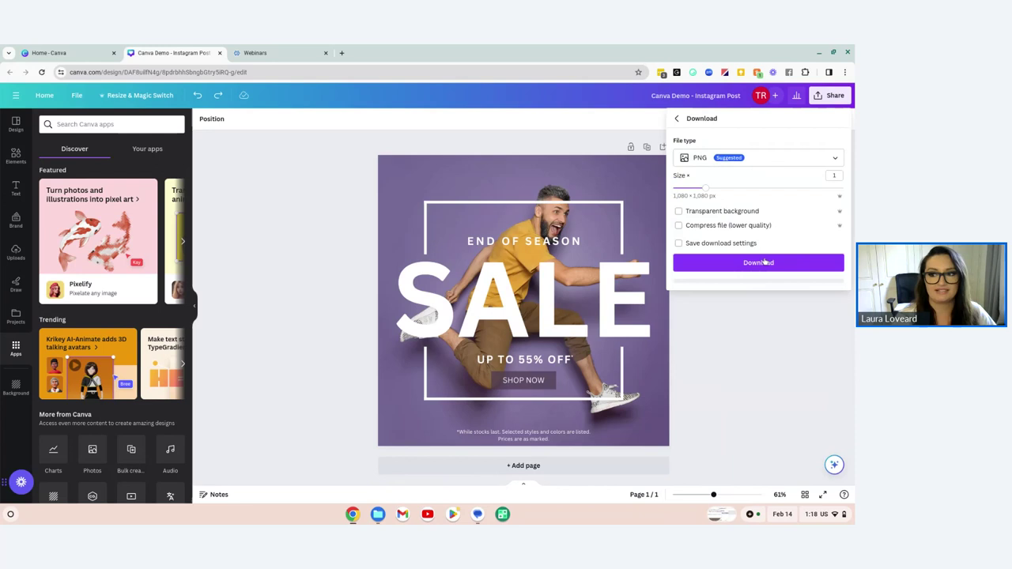
pyautogui.click(730, 158)
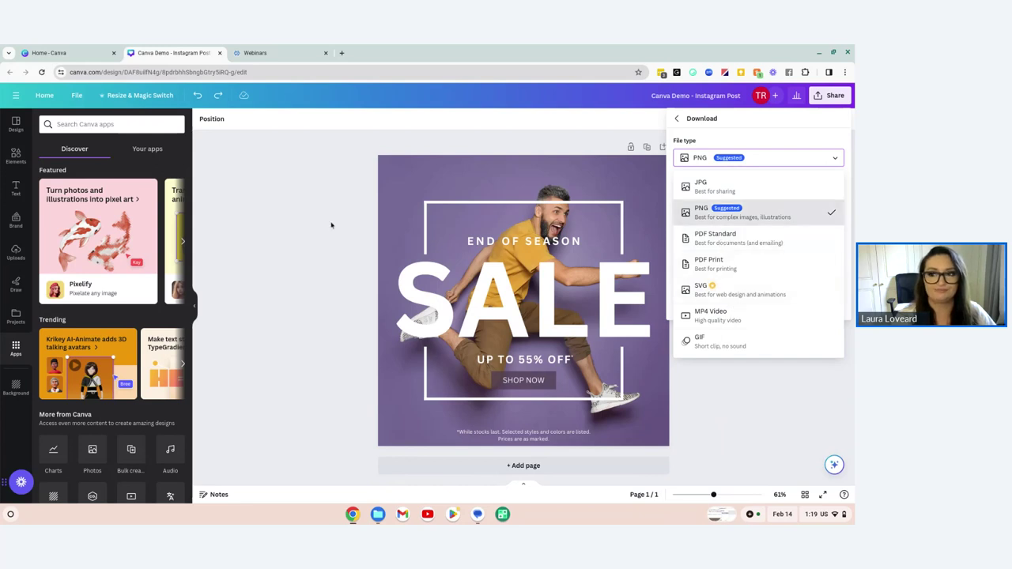
pyautogui.click(315, 257)
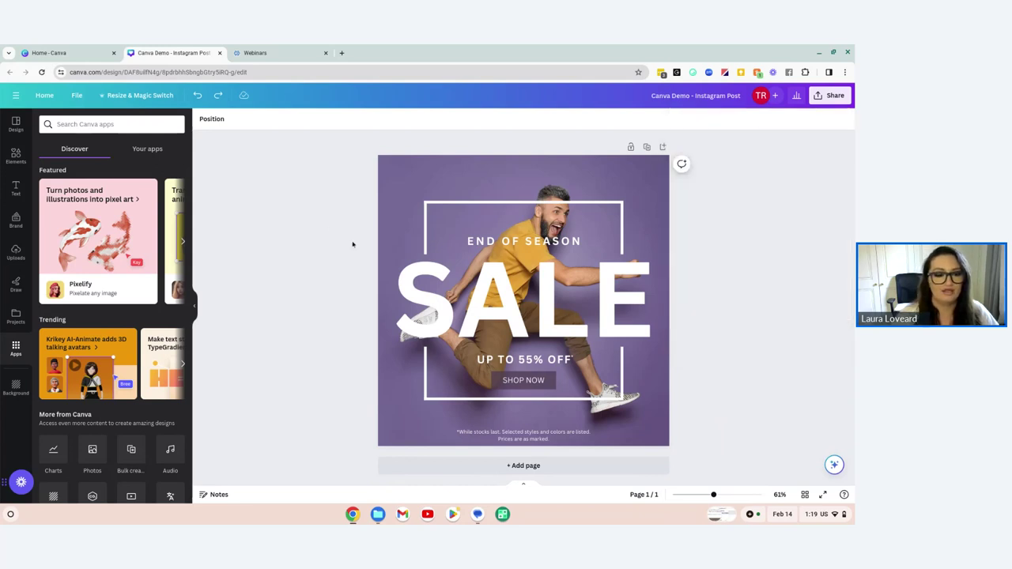
pyautogui.click(406, 178)
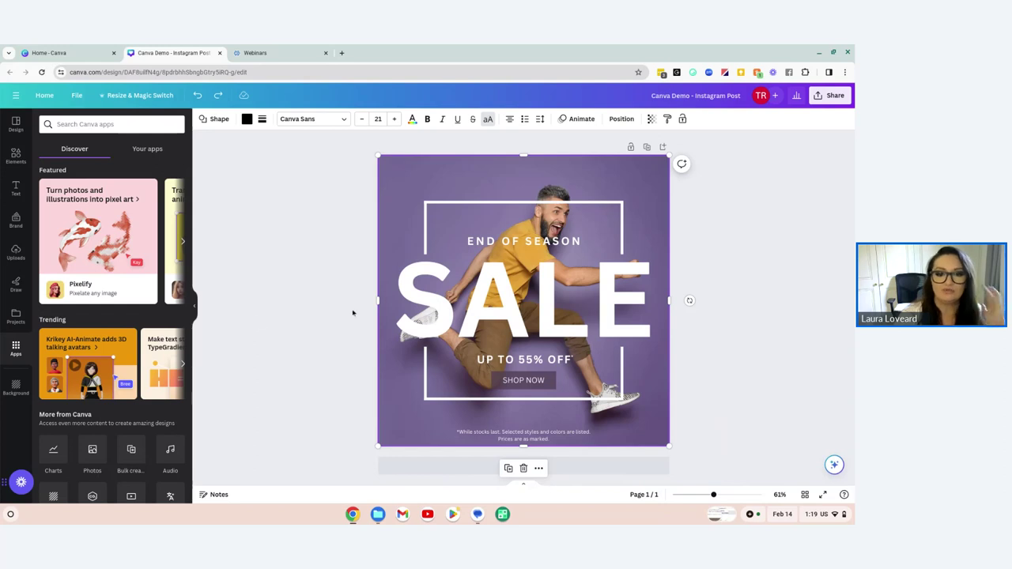
pyautogui.click(413, 301)
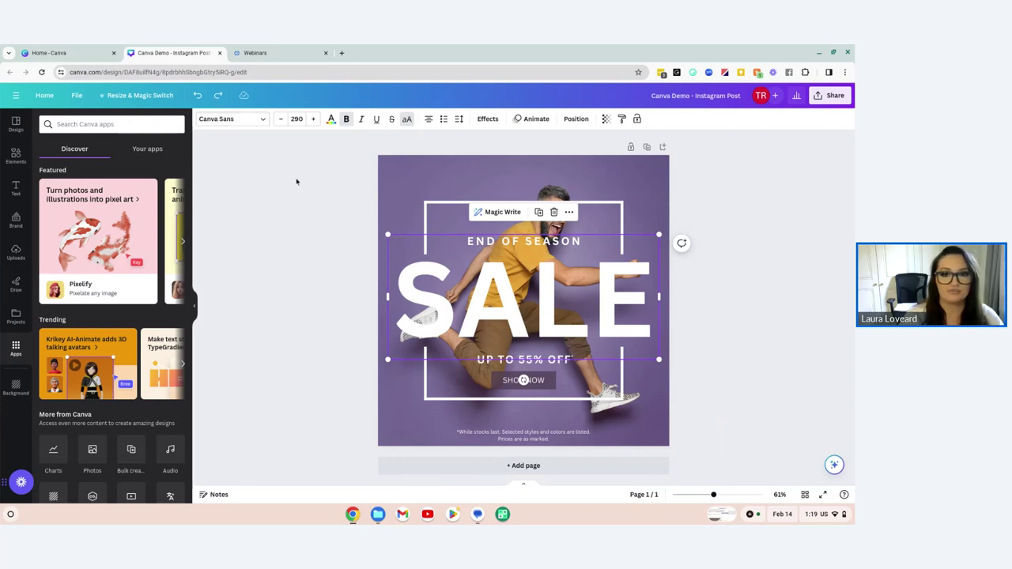
pyautogui.click(467, 171)
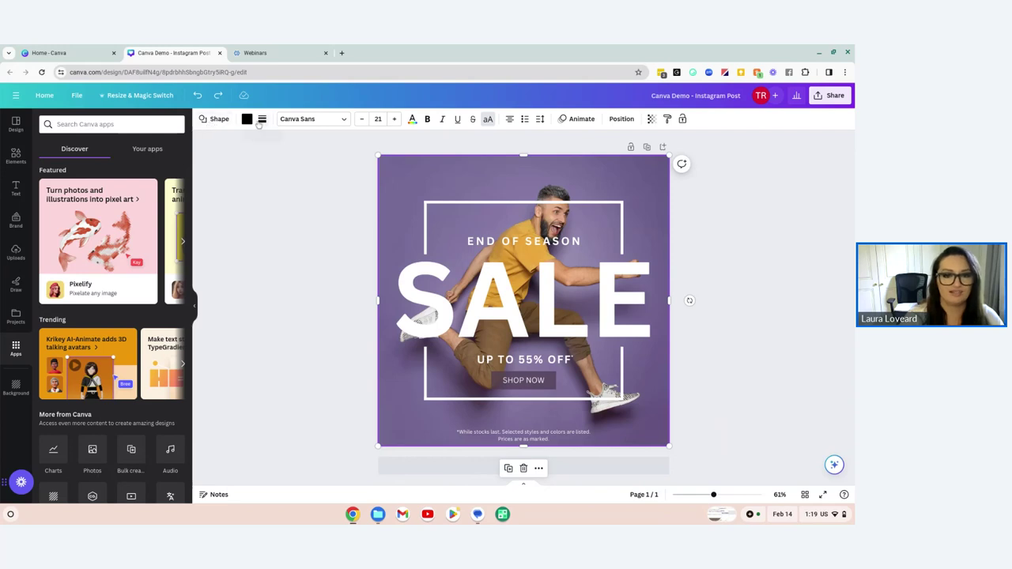
pyautogui.click(293, 293)
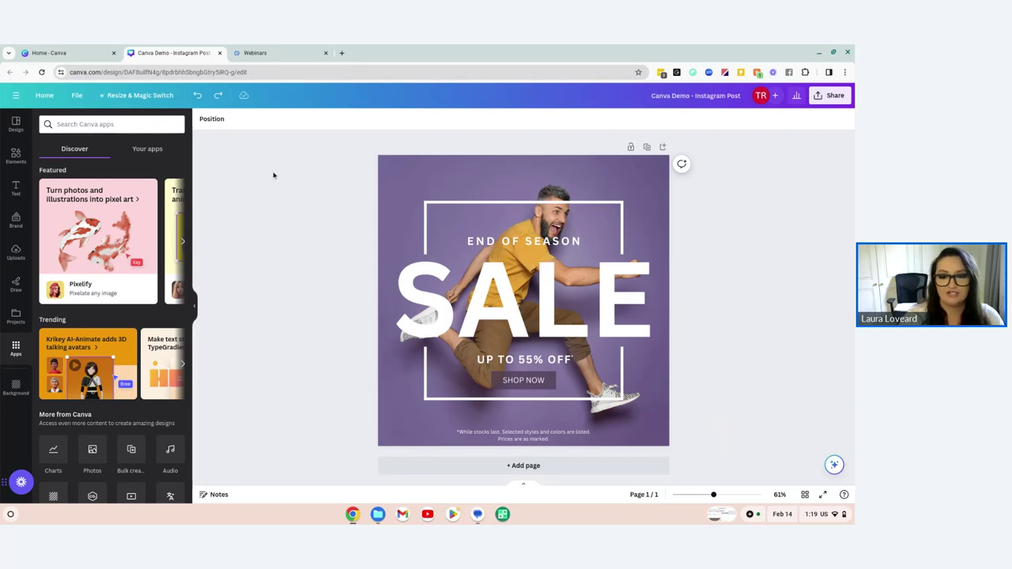
pyautogui.click(395, 179)
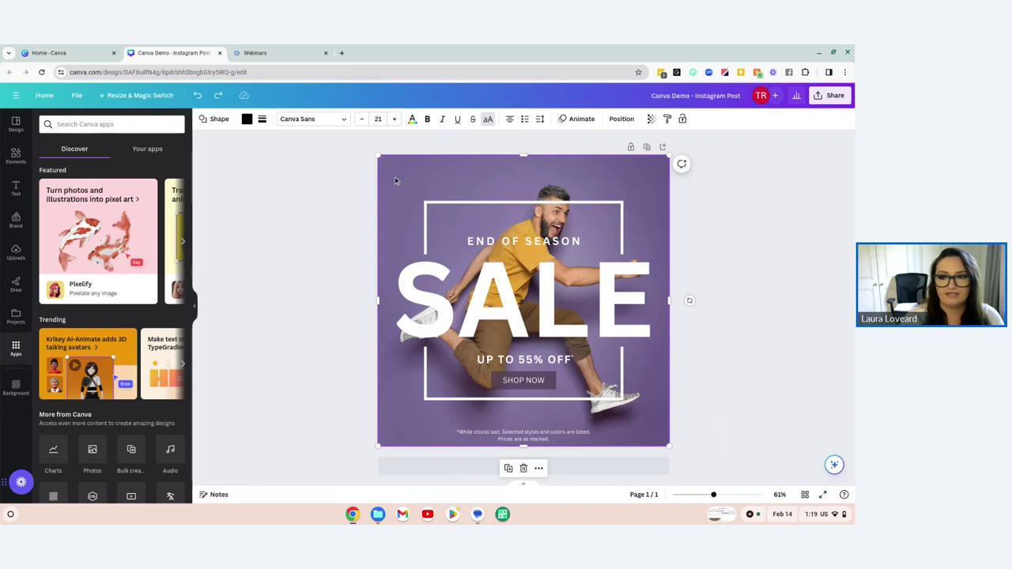
pyautogui.moveTo(396, 181)
pyautogui.mouseDown()
pyautogui.moveTo(408, 194)
pyautogui.moveTo(394, 181)
pyautogui.moveTo(368, 215)
pyautogui.moveTo(399, 178)
pyautogui.moveTo(403, 197)
pyautogui.moveTo(395, 181)
pyautogui.mouseUp()
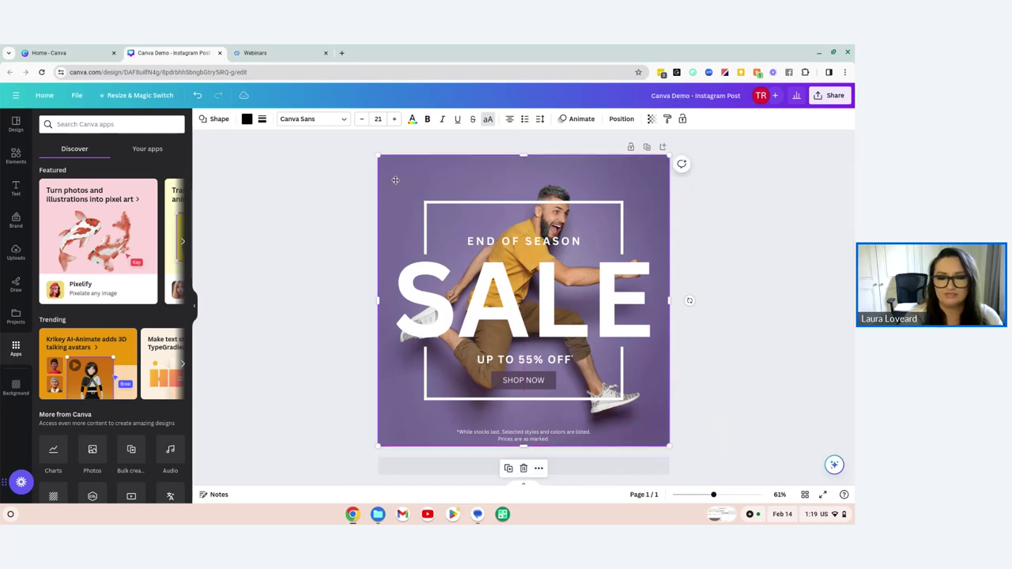
pyautogui.click(351, 233)
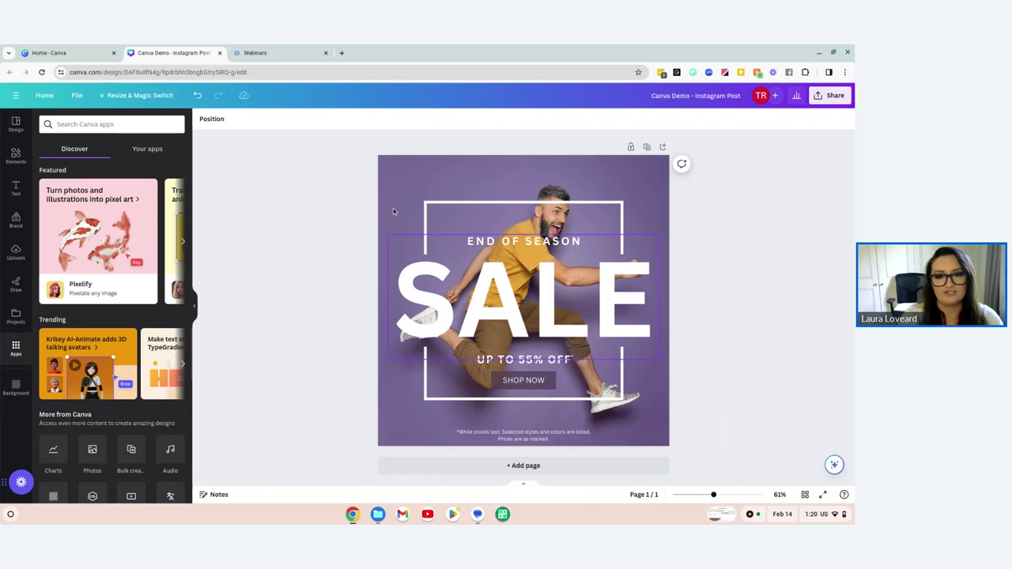
# Examine the Arrange and Layers position options for the transparent overlay shape covering the design
pyautogui.click(399, 169)
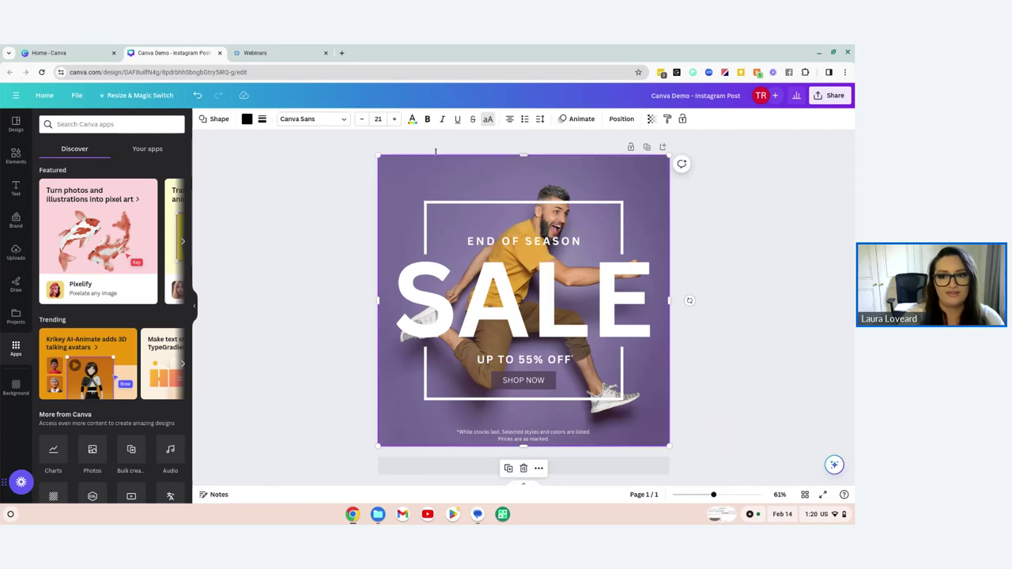
pyautogui.click(621, 119)
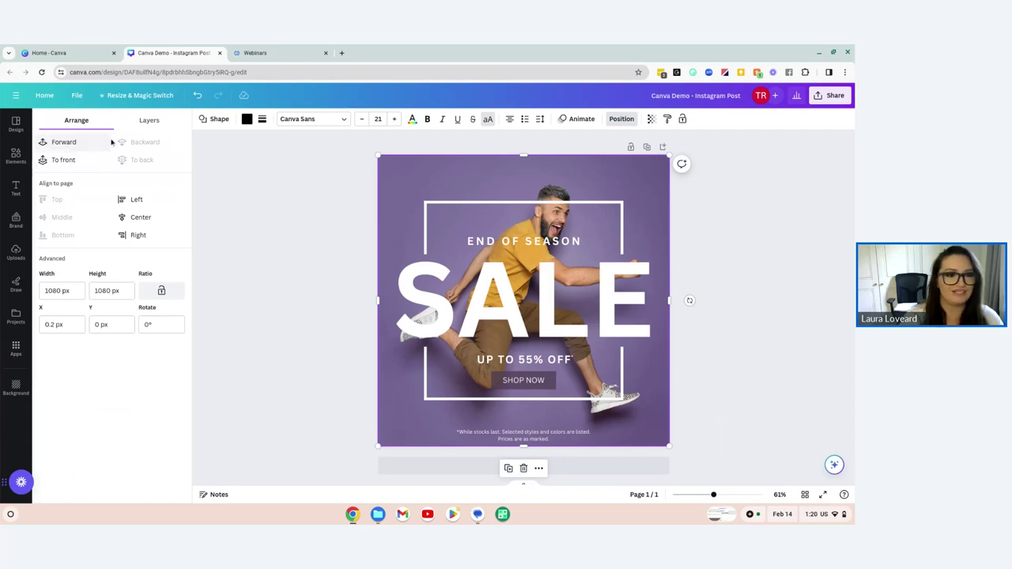
pyautogui.click(149, 121)
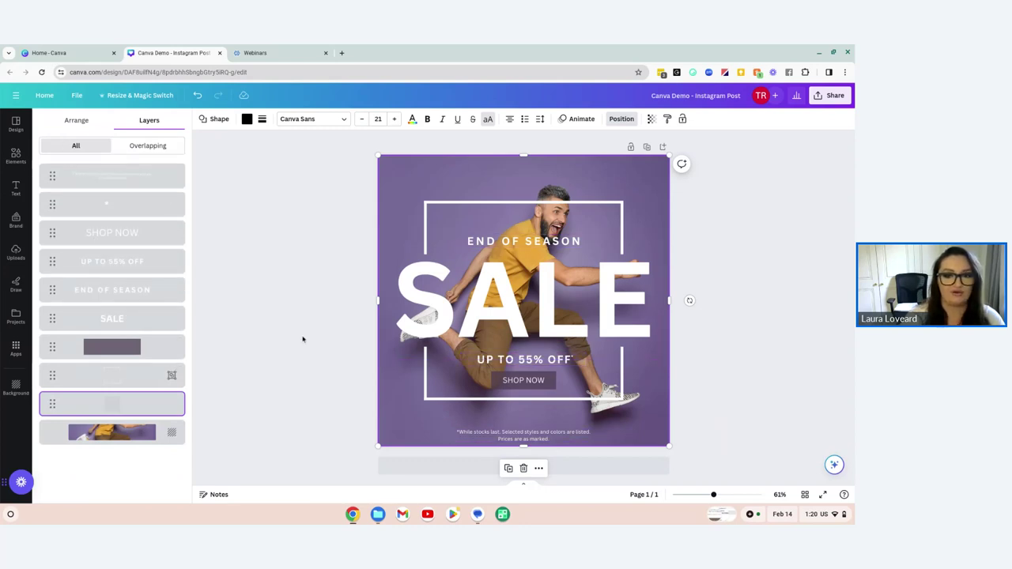
pyautogui.click(87, 120)
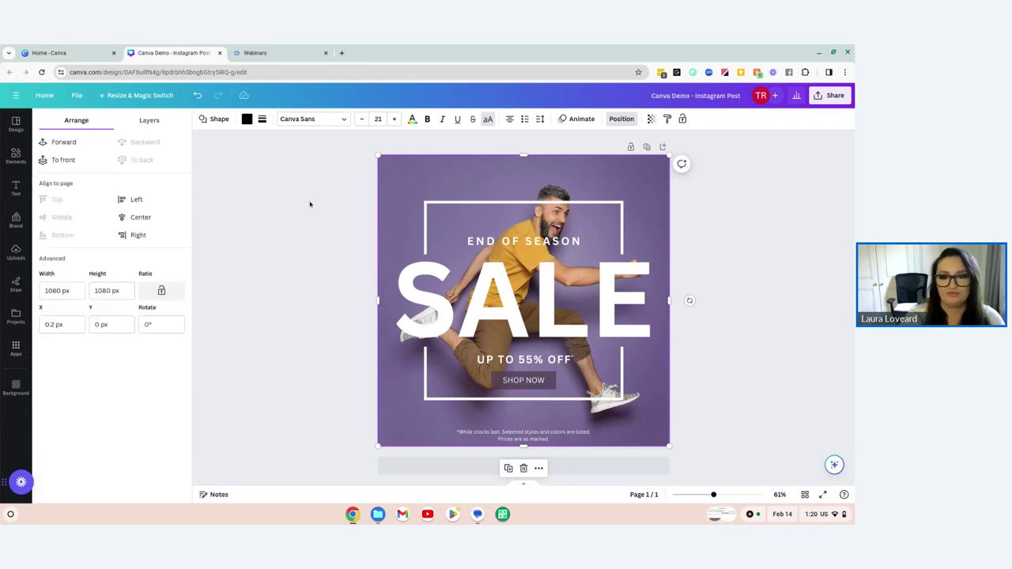
pyautogui.click(16, 348)
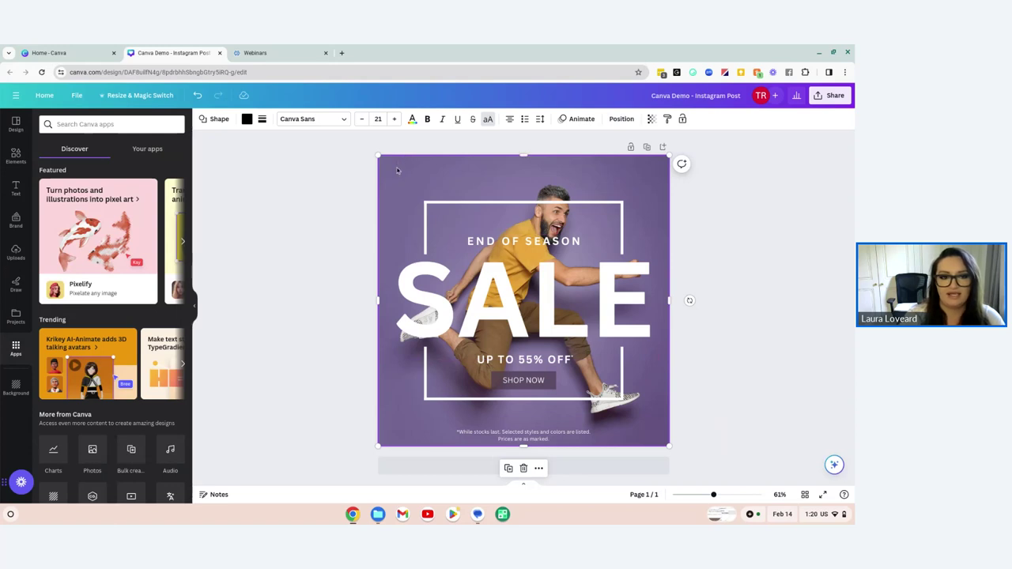
# Shift the transparent overlay shape aside, delete it, and select the background photo beneath it
pyautogui.click(376, 223)
pyautogui.moveTo(376, 223); pyautogui.dragTo(425, 168)
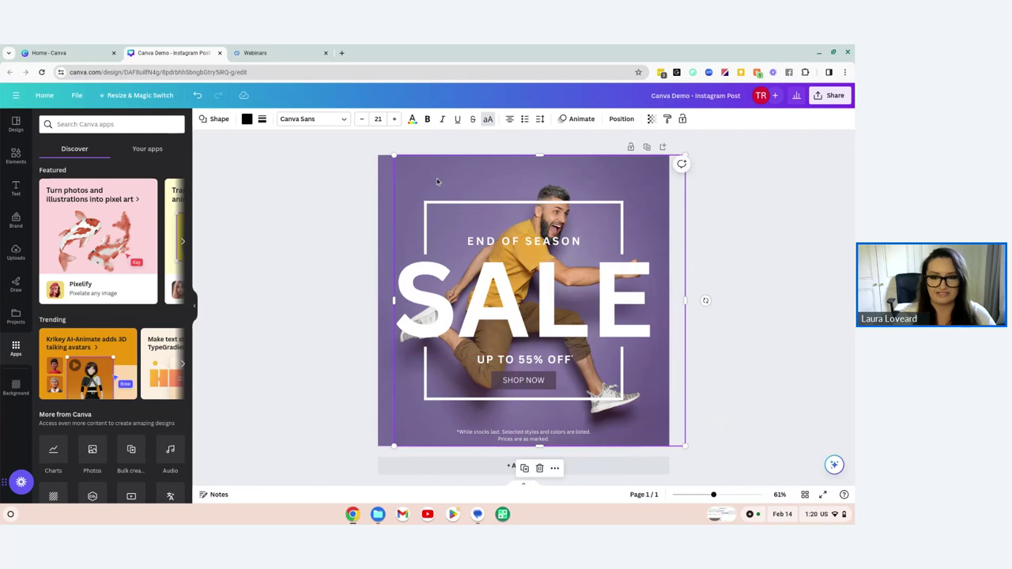
pyautogui.click(438, 185)
pyautogui.click(403, 174)
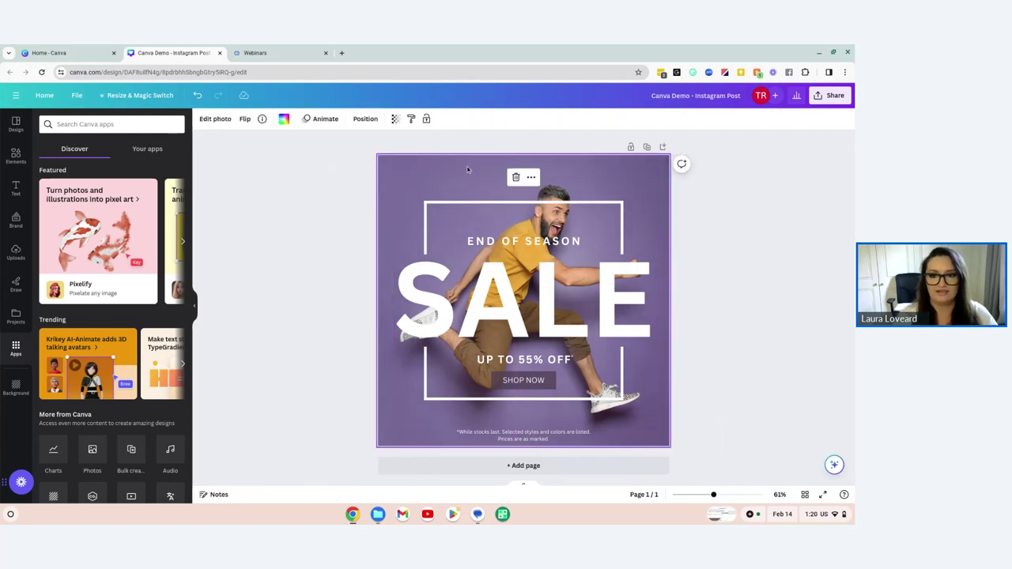
# Replace the photo background with the solid dark red from the brand's bonus palette, also trying the green from the main palette
pyautogui.click(284, 119)
pyautogui.click(99, 282)
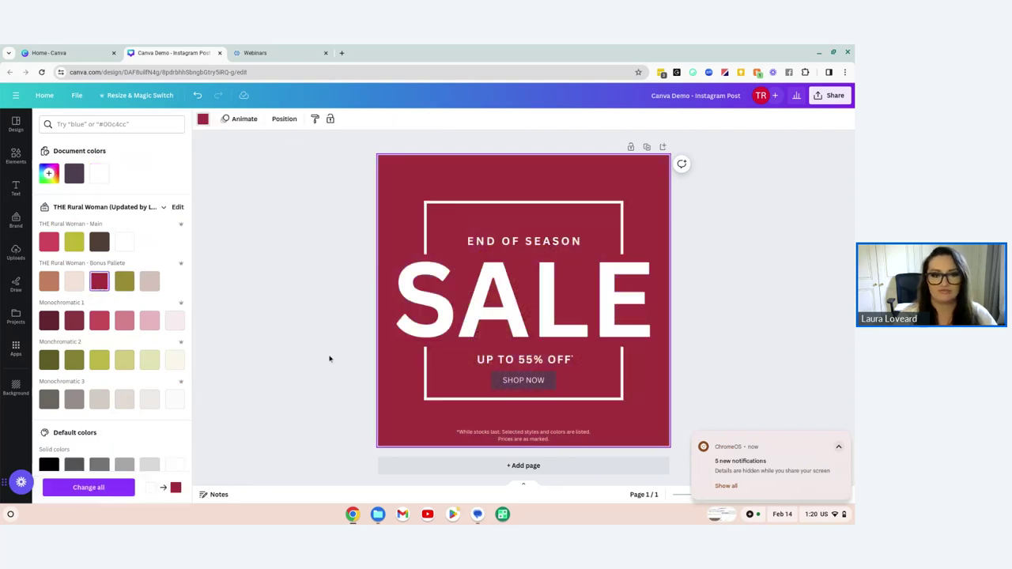
pyautogui.click(73, 242)
pyautogui.click(100, 283)
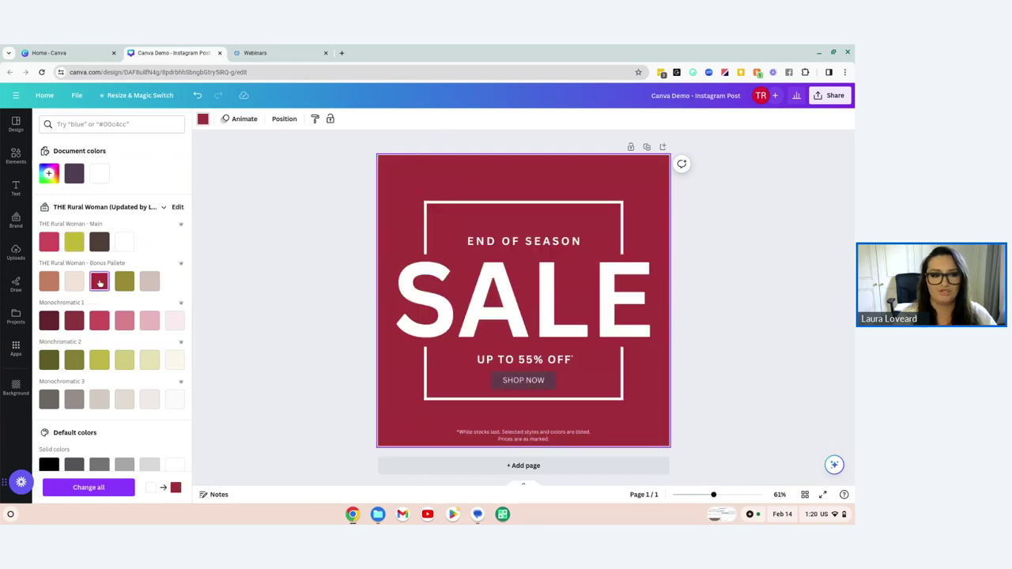
# Try the black-to-dark-blue default gradient as the background, and return to the dark red bonus palette colour
pyautogui.scroll(-5, 111, 316)
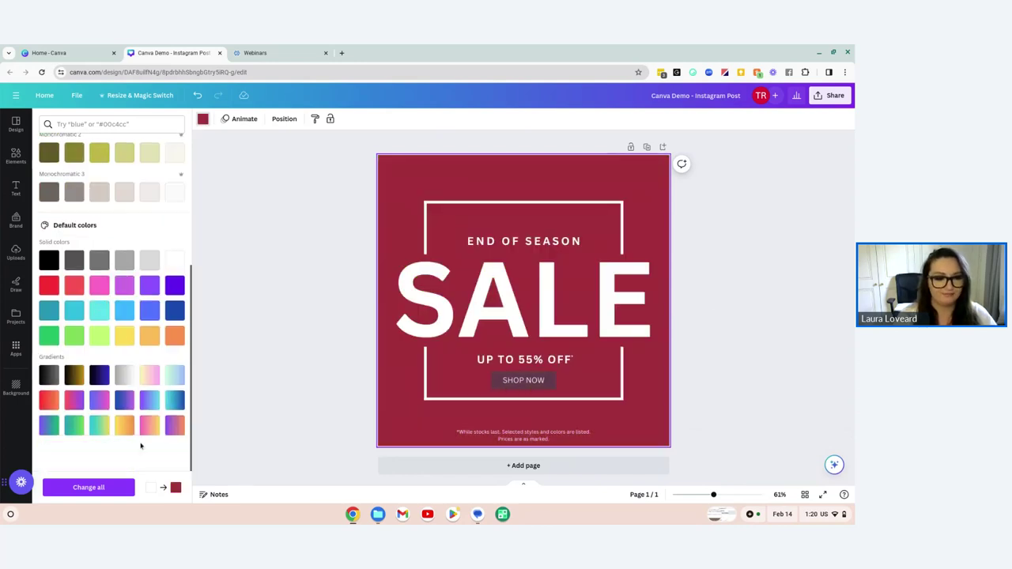
pyautogui.click(100, 375)
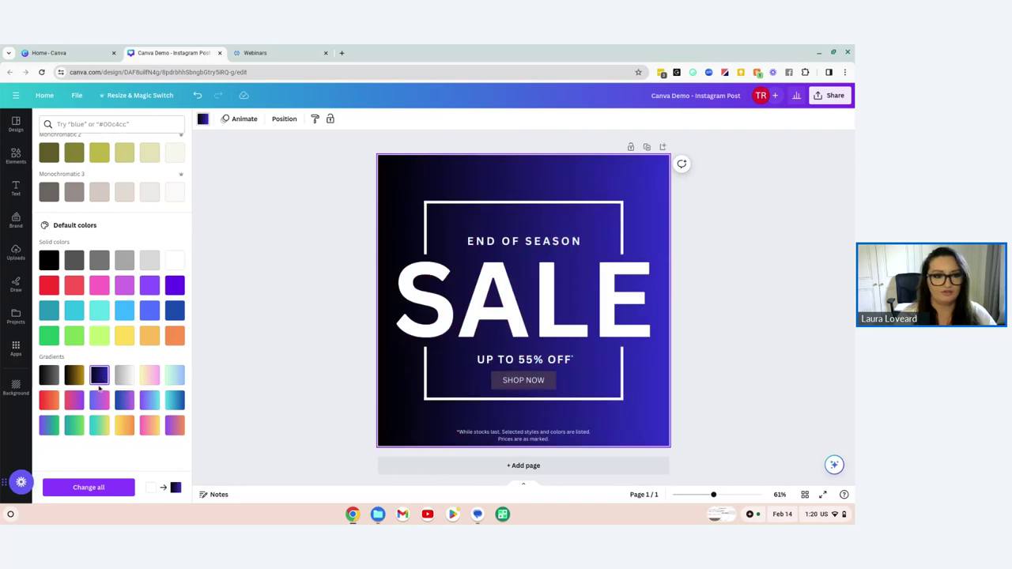
pyautogui.scroll(5, 100, 388)
pyautogui.click(100, 281)
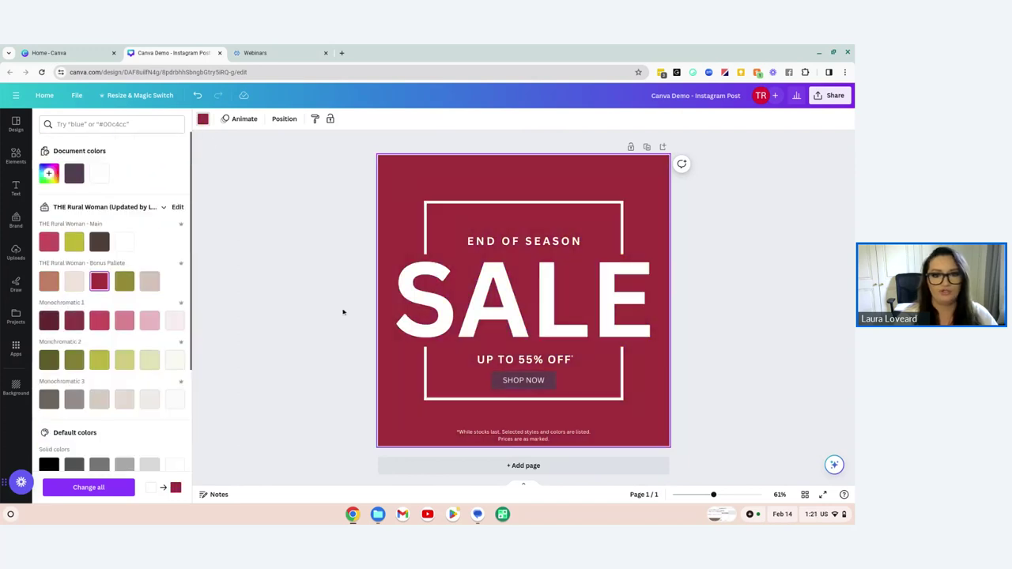
pyautogui.click(283, 171)
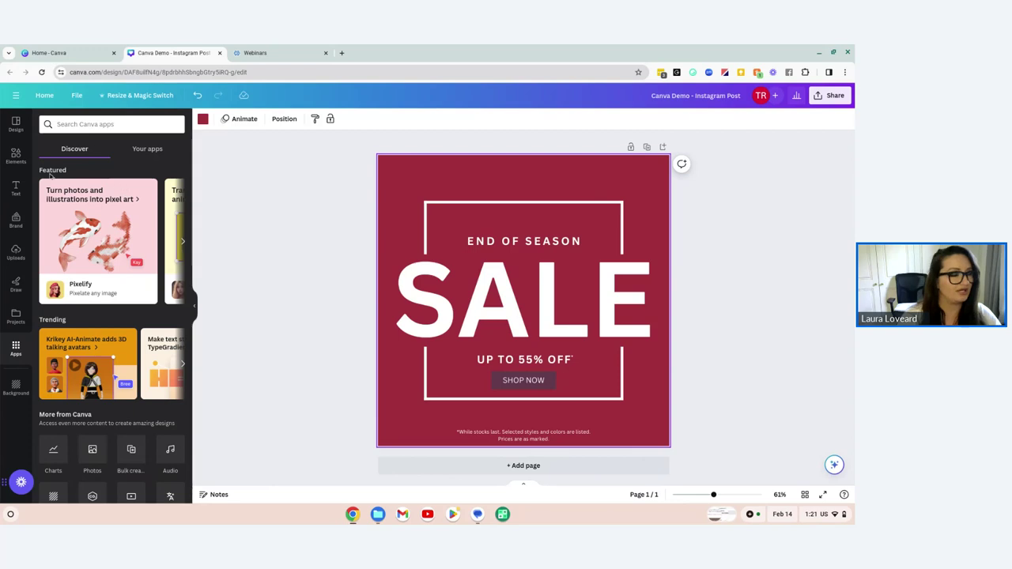
# Search the elements for "gradient", show all matching graphics, and add the transparent-to-white gradient to the design
pyautogui.click(15, 155)
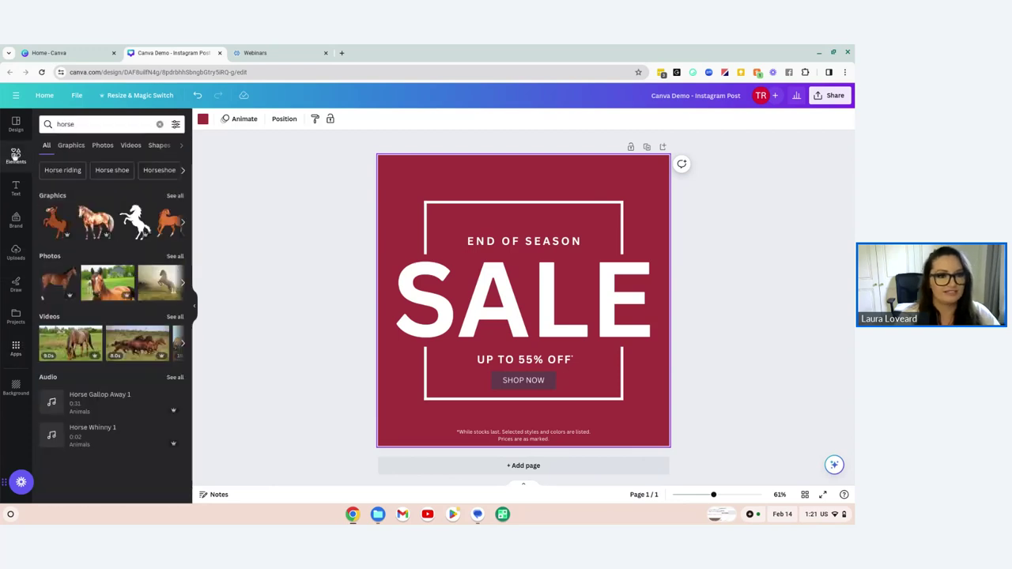
pyautogui.click(79, 123)
pyautogui.write('radient')
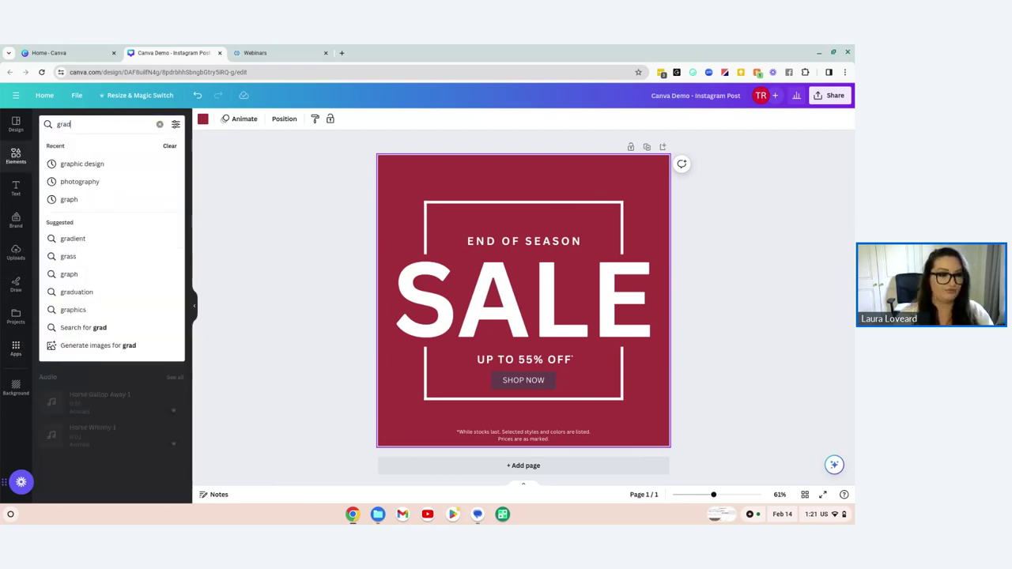
pyautogui.press('Return')
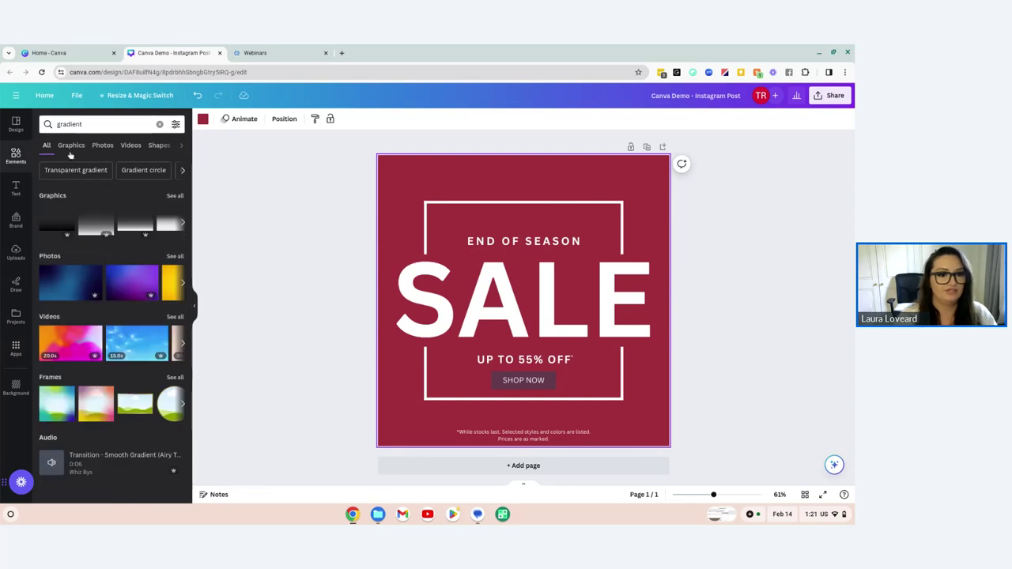
pyautogui.click(177, 198)
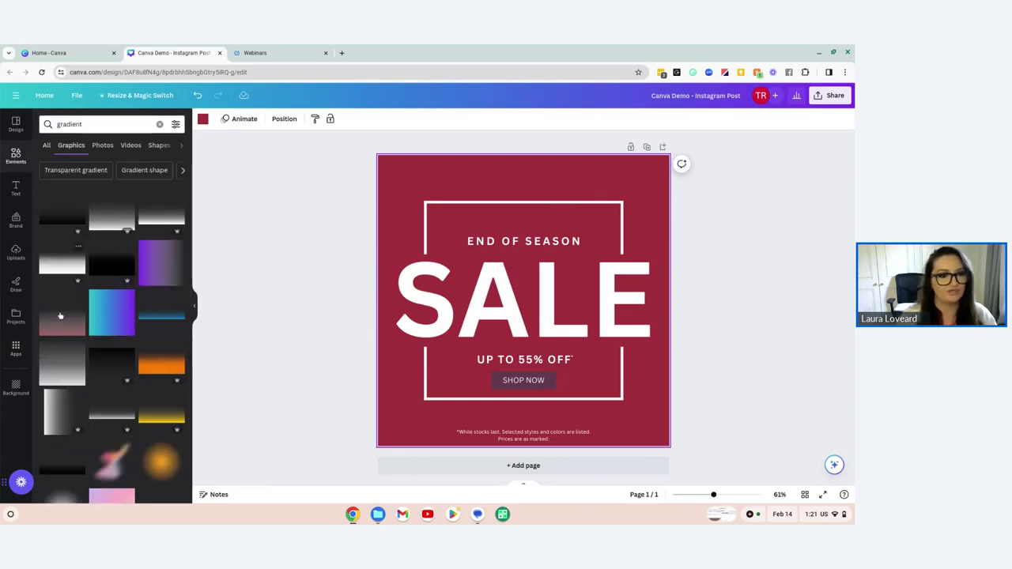
pyautogui.click(114, 216)
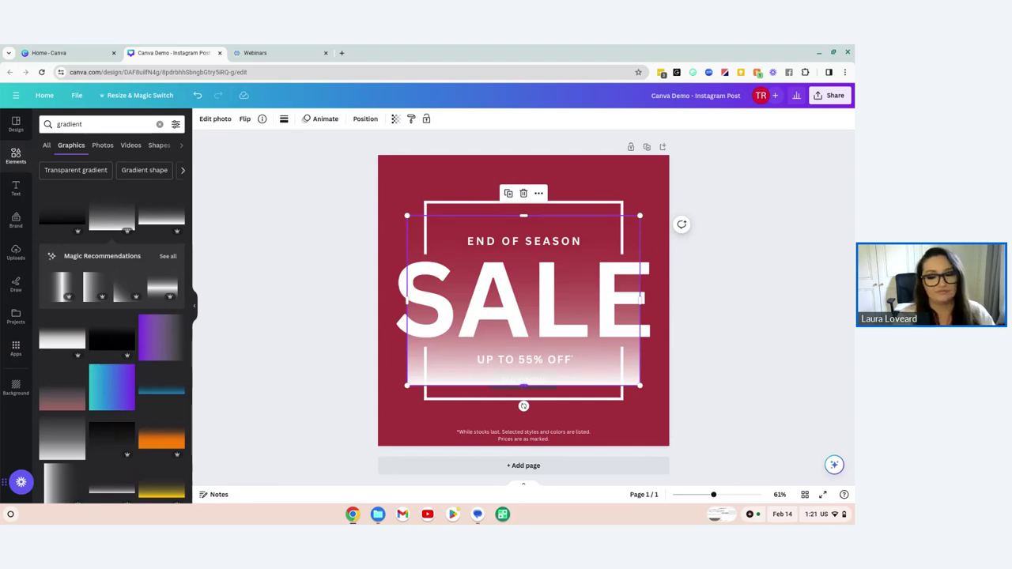
# Stretch the white gradient to cover the whole canvas and rotate it a quarter turn clockwise so its white end lies along the left edge
pyautogui.moveTo(522, 386); pyautogui.dragTo(523, 445)
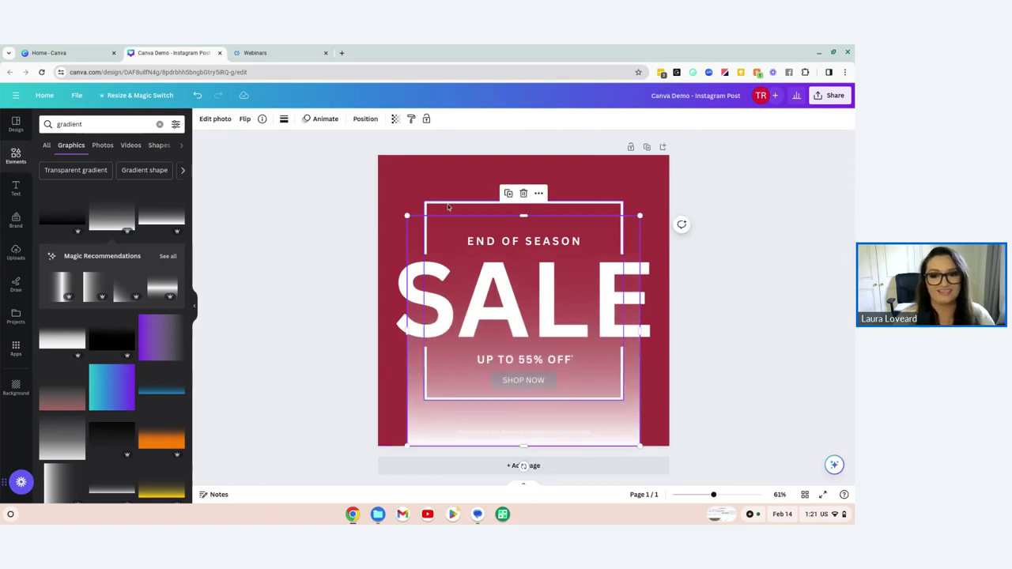
pyautogui.moveTo(513, 217); pyautogui.dragTo(523, 156)
pyautogui.moveTo(407, 301); pyautogui.dragTo(378, 299)
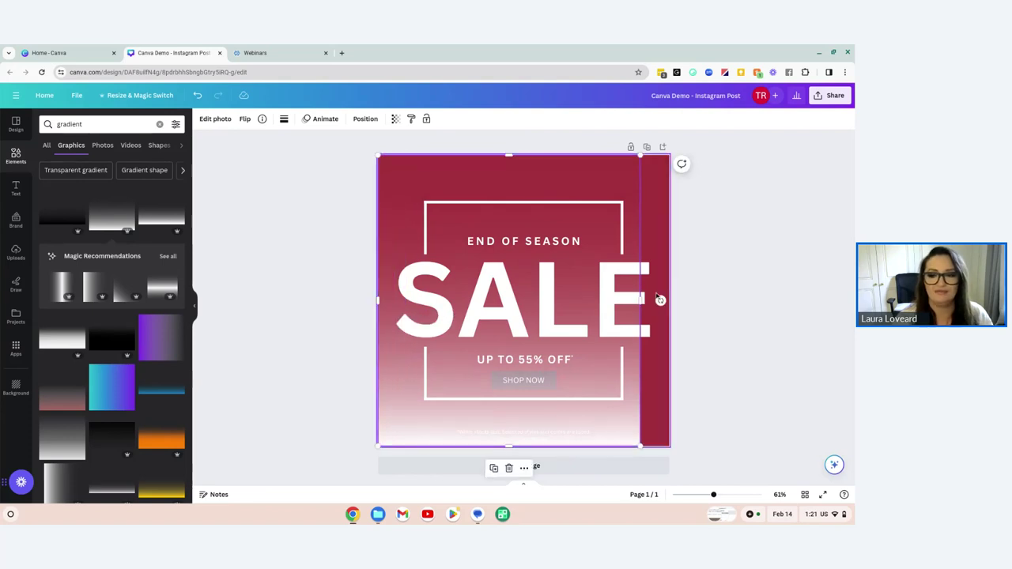
pyautogui.moveTo(641, 300); pyautogui.dragTo(670, 300)
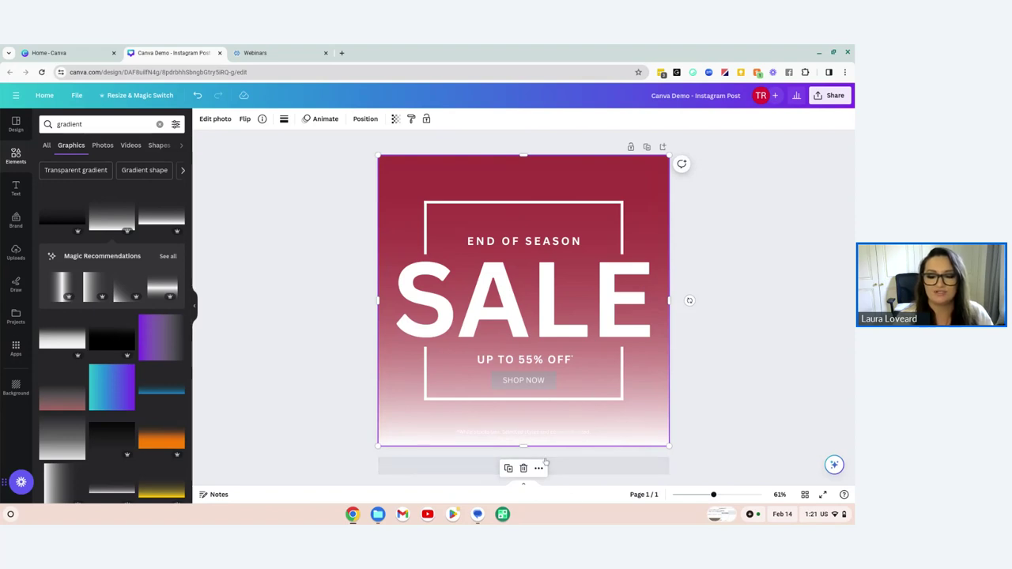
pyautogui.moveTo(523, 445)
pyautogui.mouseDown()
pyautogui.moveTo(523, 391)
pyautogui.moveTo(523, 445)
pyautogui.mouseUp()
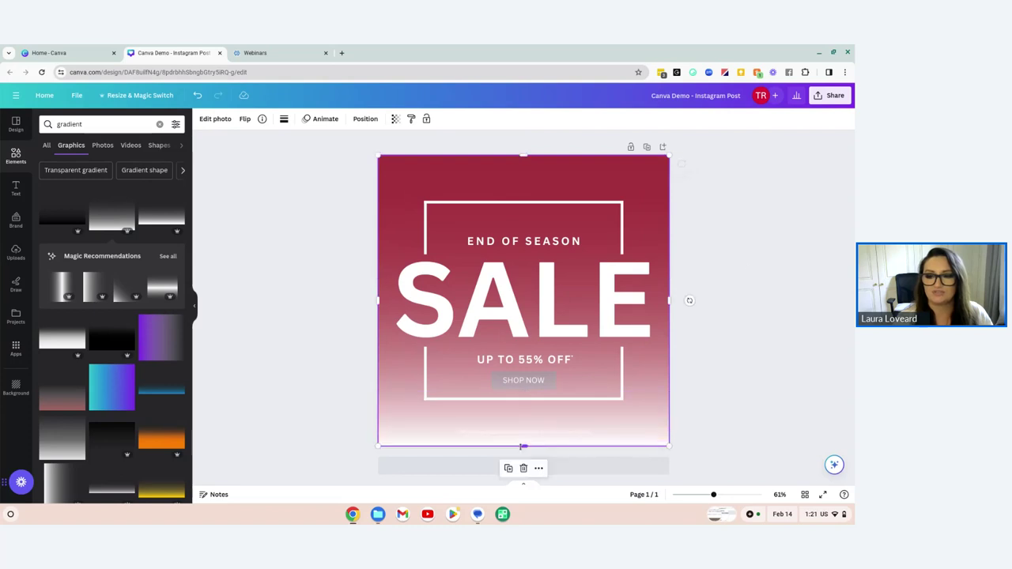
pyautogui.moveTo(689, 301); pyautogui.dragTo(546, 466)
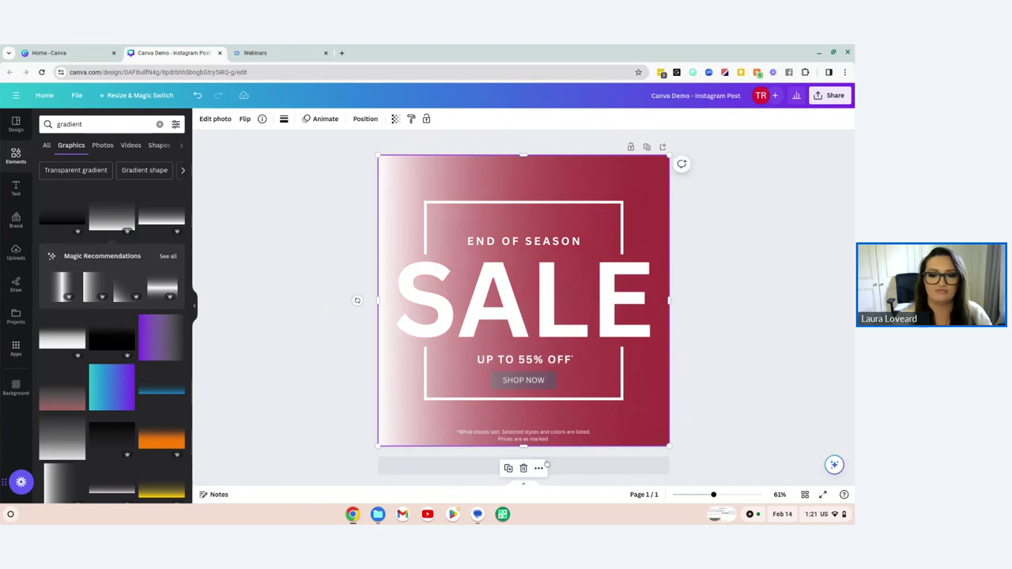
pyautogui.click(806, 306)
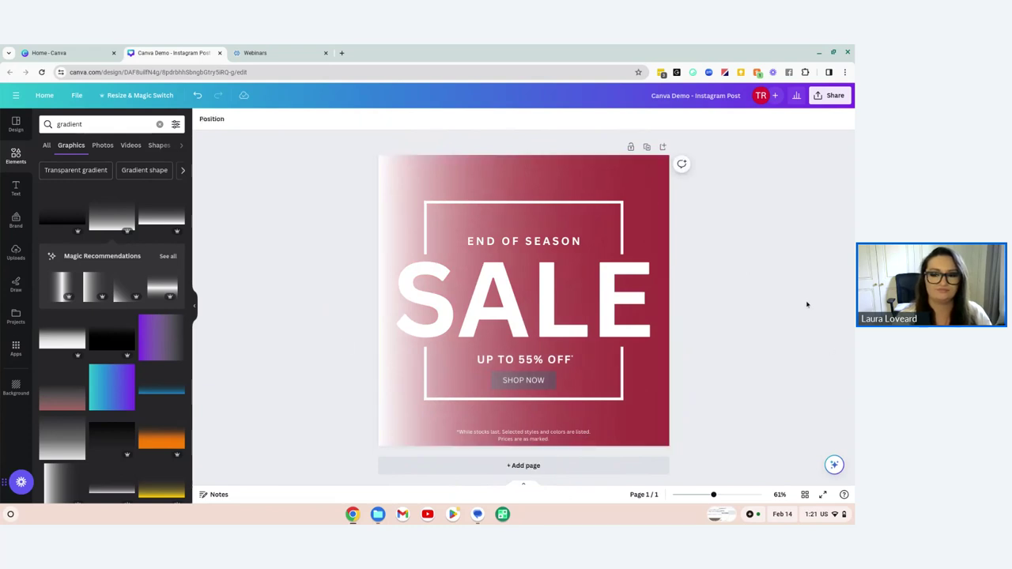
# Delete the white gradient graphic from the sale design
pyautogui.click(653, 175)
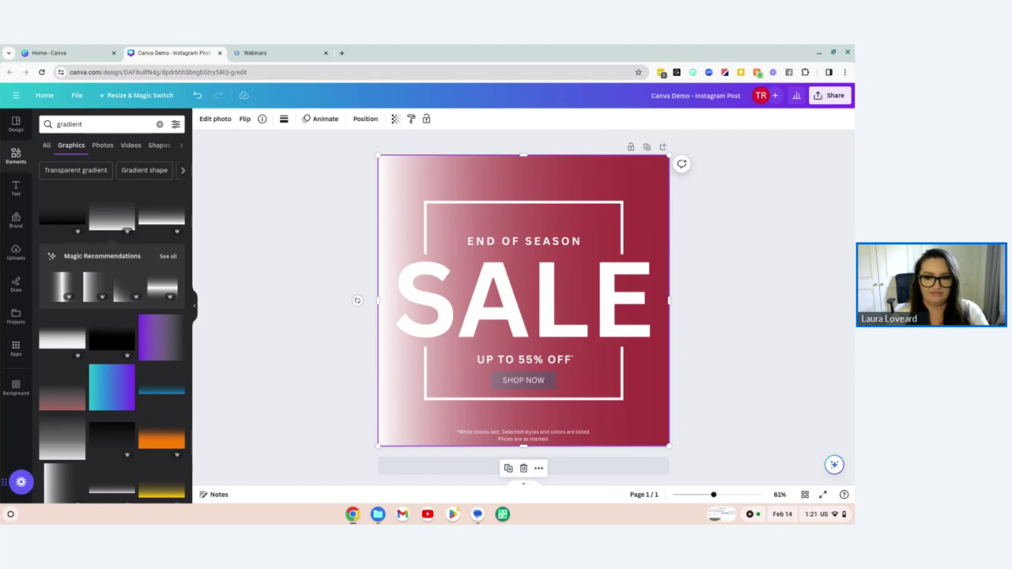
pyautogui.press('Delete')
# Check the red background's arrange options, and delete the background colour from the page
pyautogui.click(636, 192)
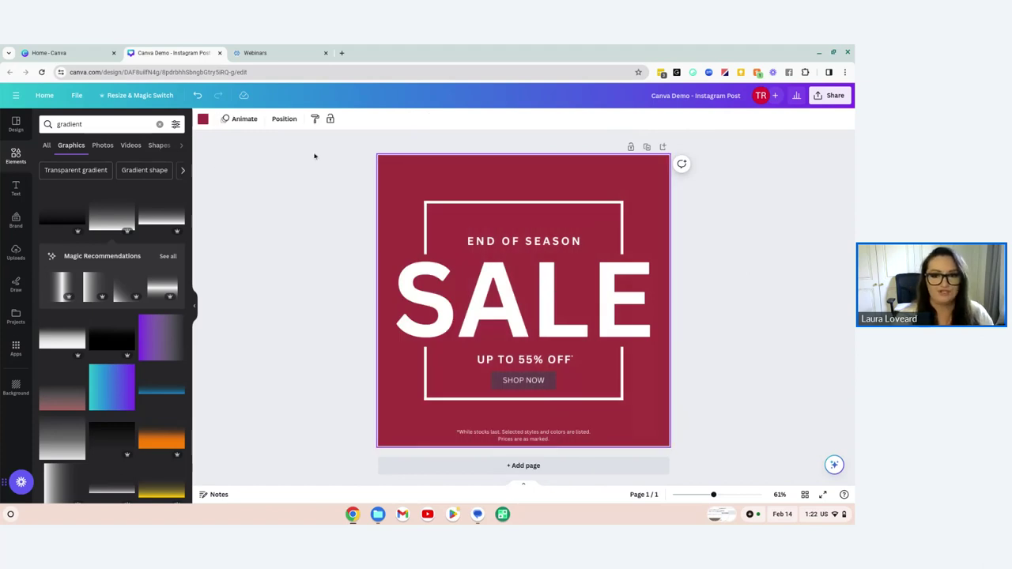
pyautogui.click(284, 118)
pyautogui.click(76, 120)
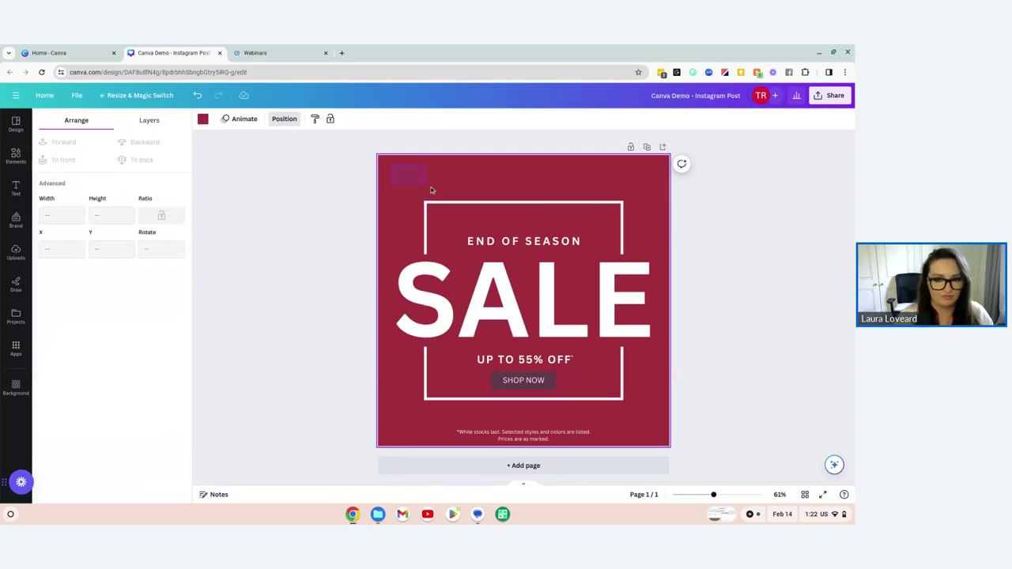
pyautogui.click(407, 171)
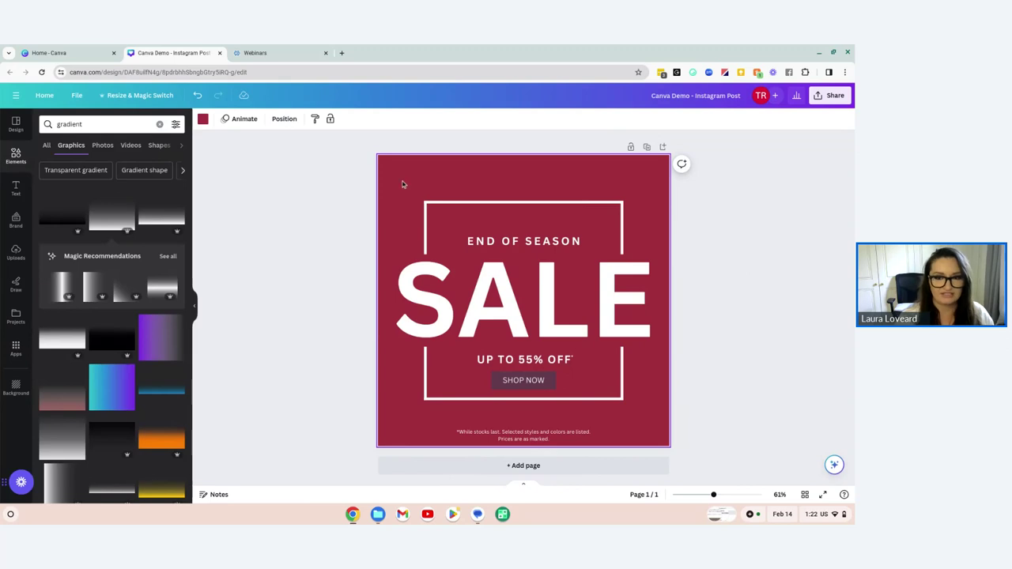
pyautogui.press('Delete')
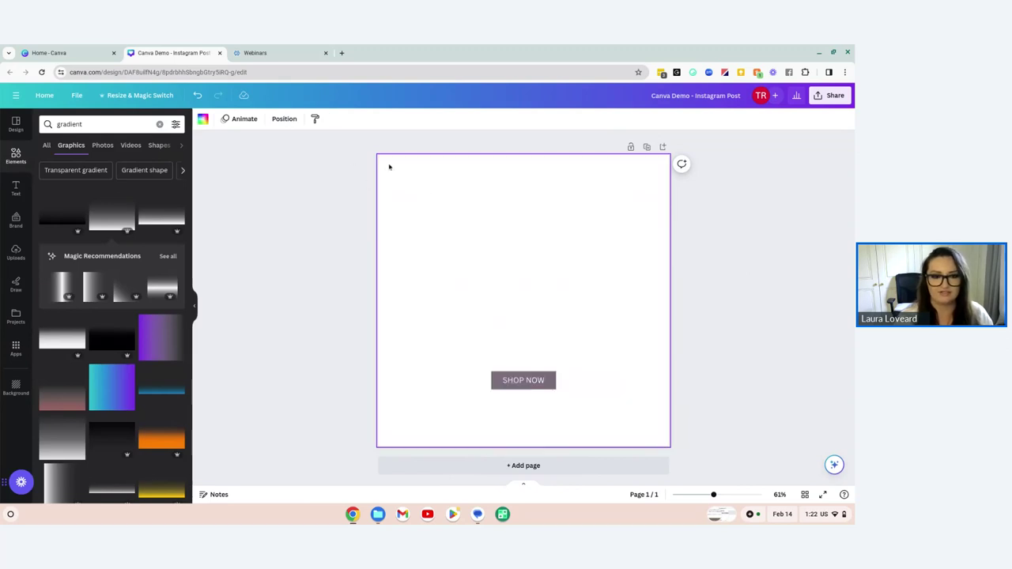
# Undo the background deletion and the red background colour, back to the running man photo
pyautogui.hotkey('ctrl', 'z')
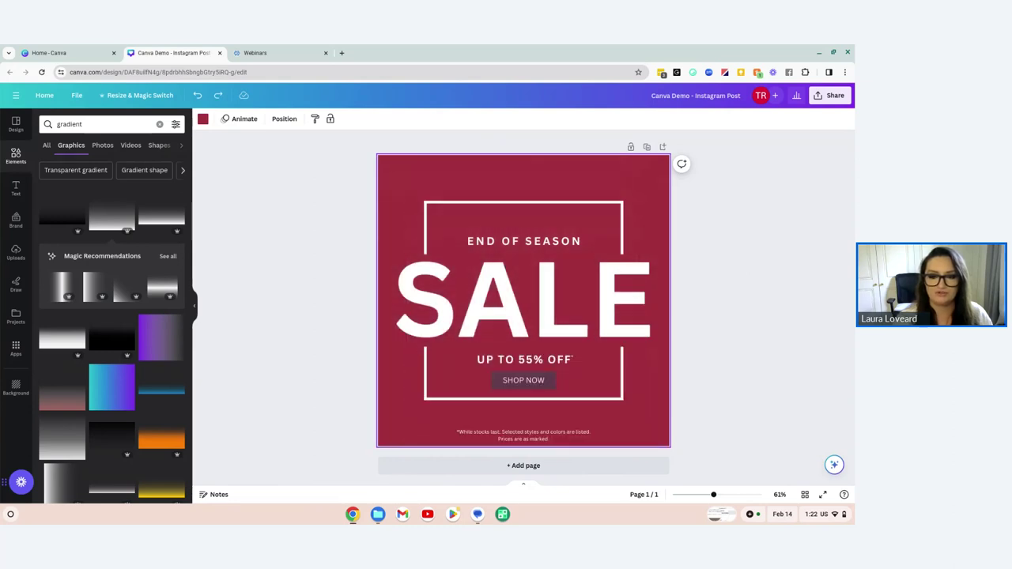
pyautogui.hotkey('ctrl', 'z')
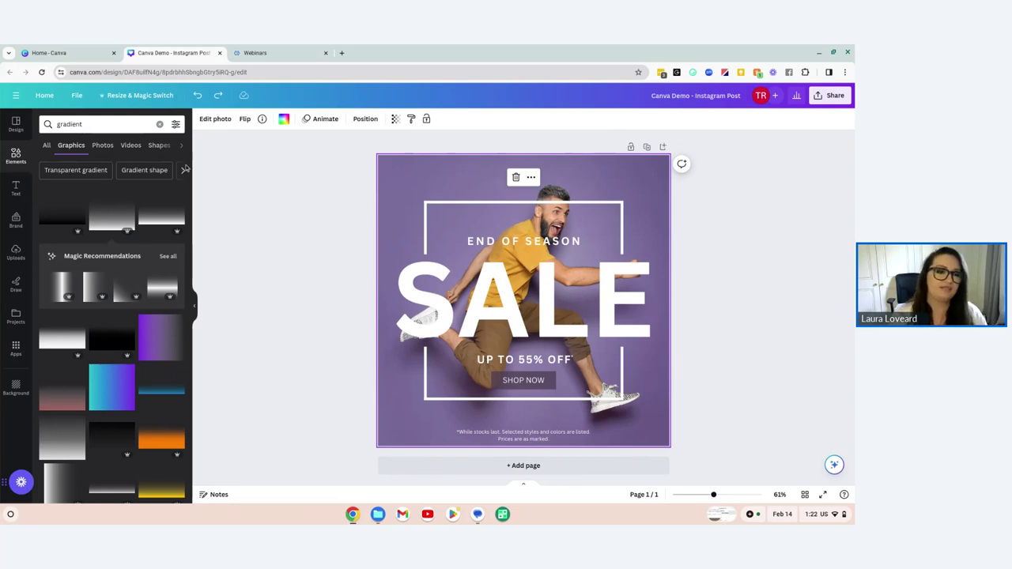
# Search the elements for "horses" and show all matching photos
pyautogui.click(16, 155)
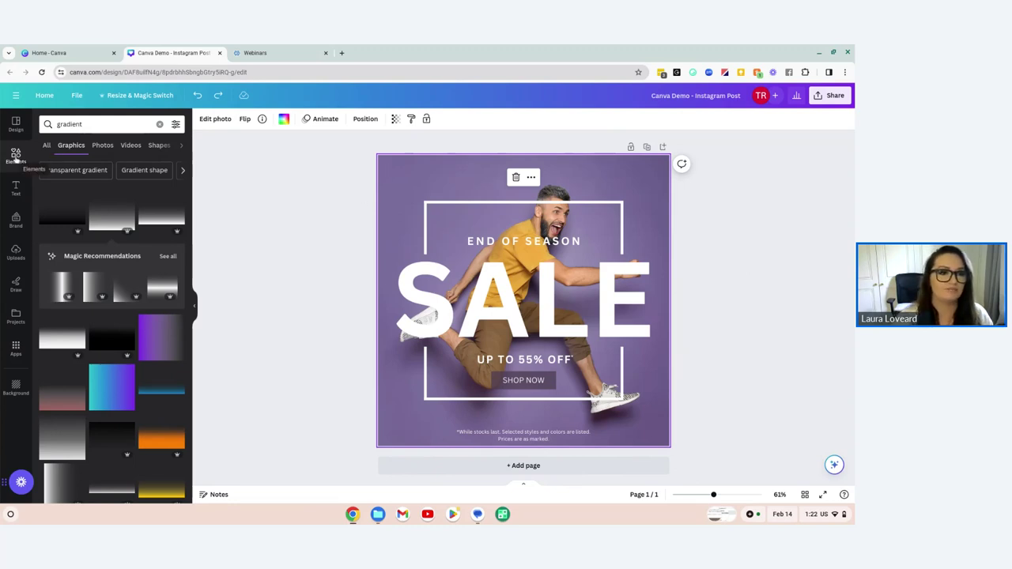
pyautogui.click(89, 124)
pyautogui.write('horses')
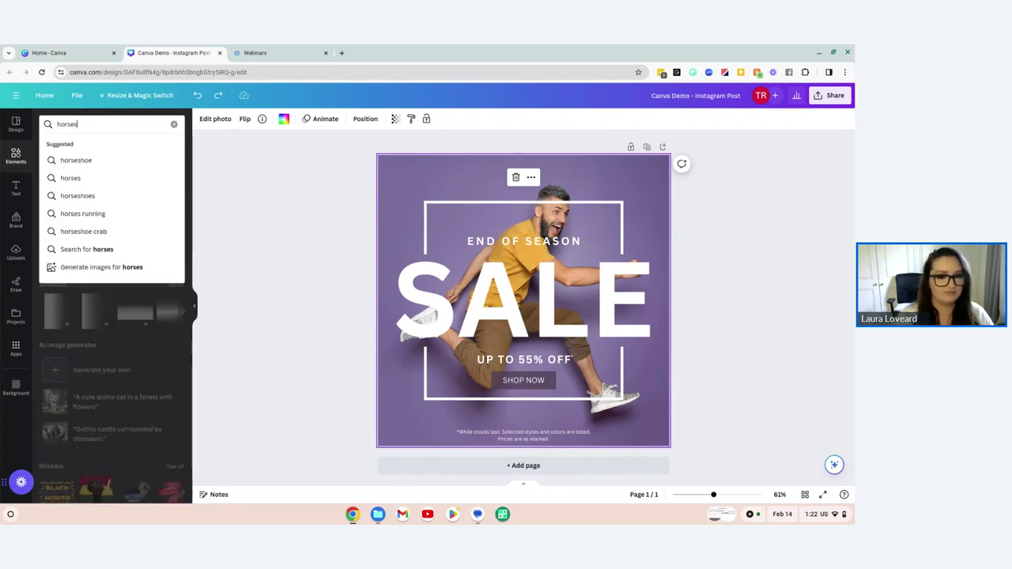
pyautogui.press('Return')
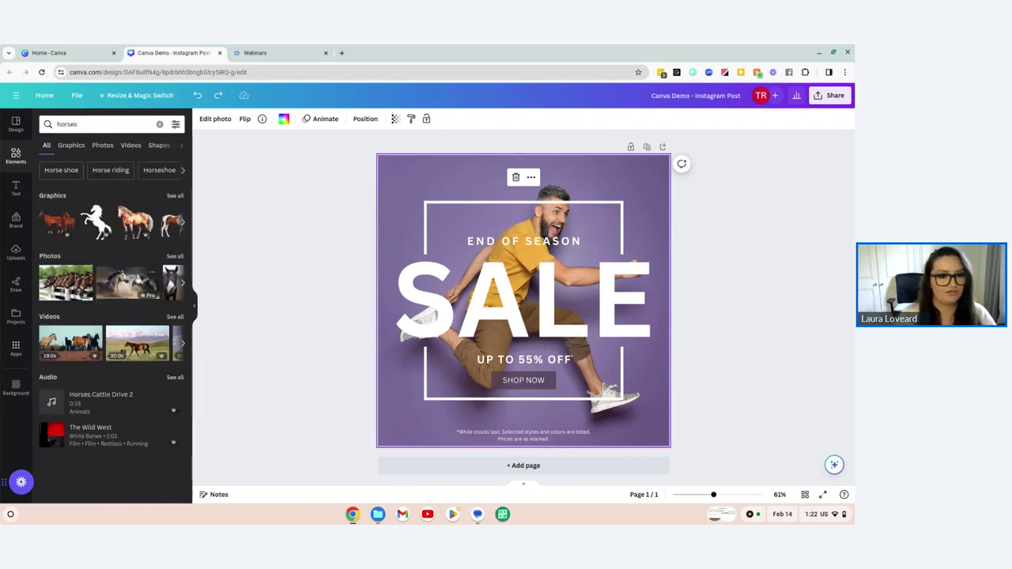
pyautogui.click(174, 257)
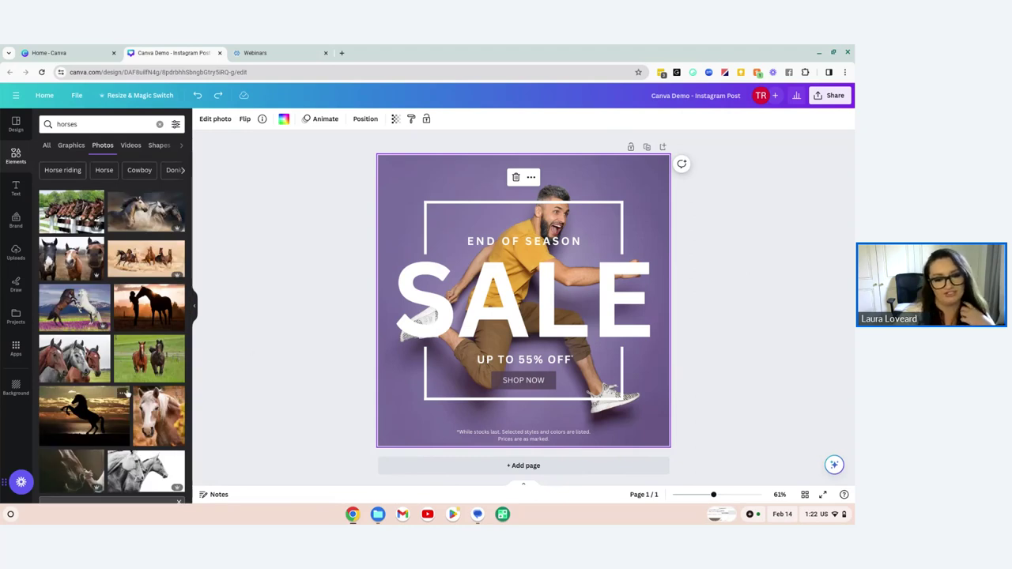
# Set the black-and-white photo of two horses as the page background in place of the running man
pyautogui.click(143, 471)
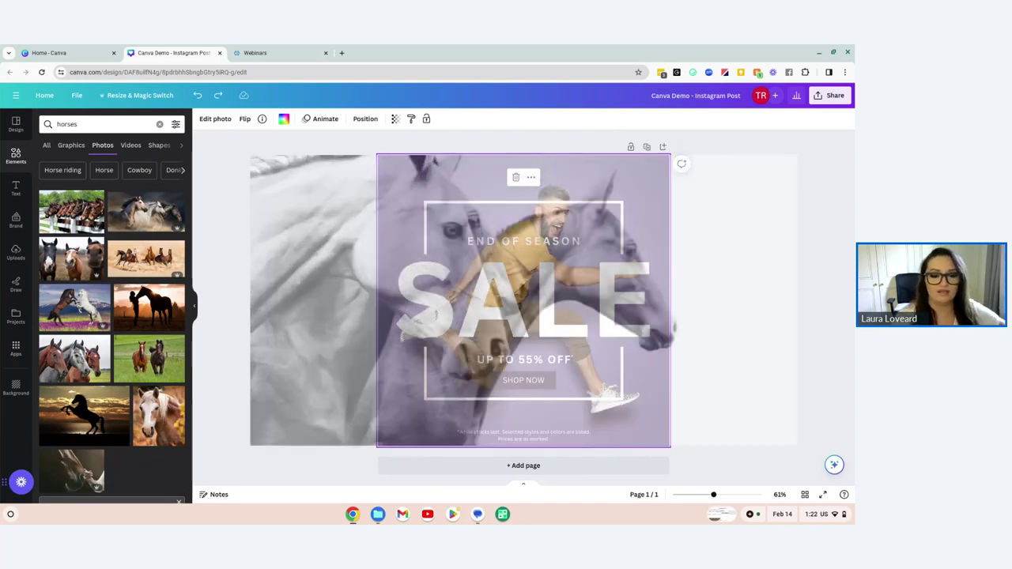
pyautogui.moveTo(395, 411); pyautogui.dragTo(433, 326)
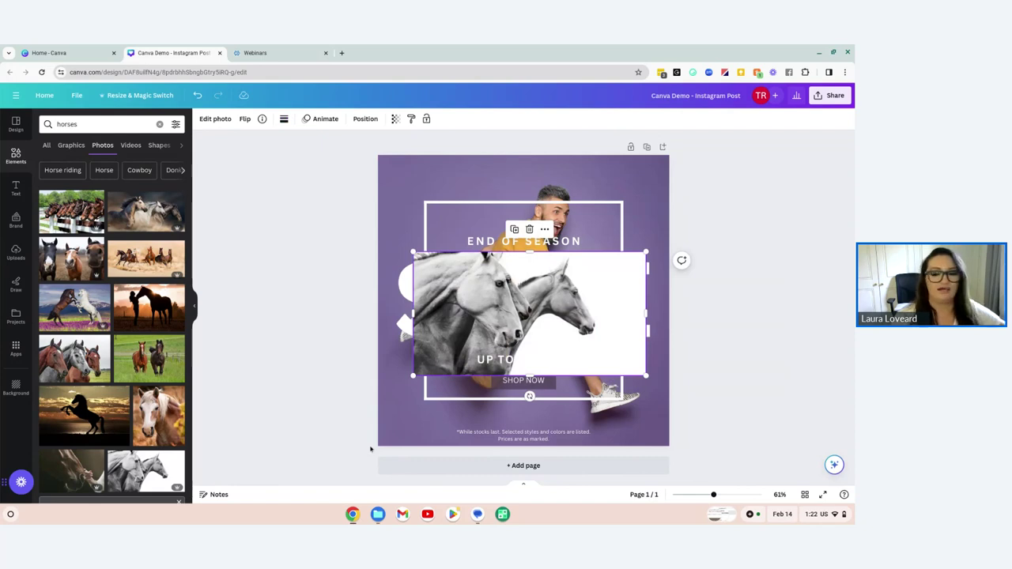
pyautogui.hotkey('ctrl', 'z')
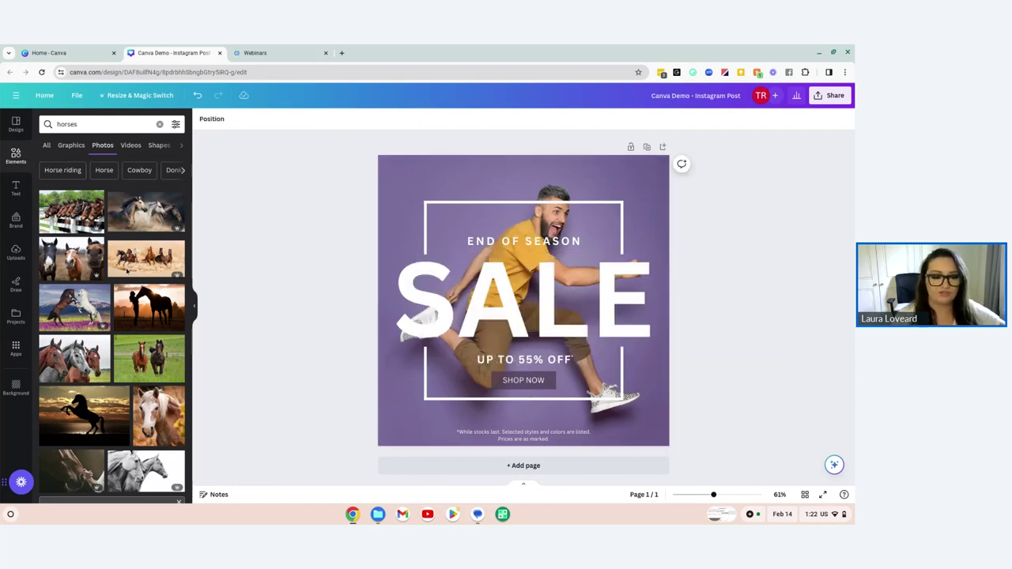
pyautogui.click(138, 457)
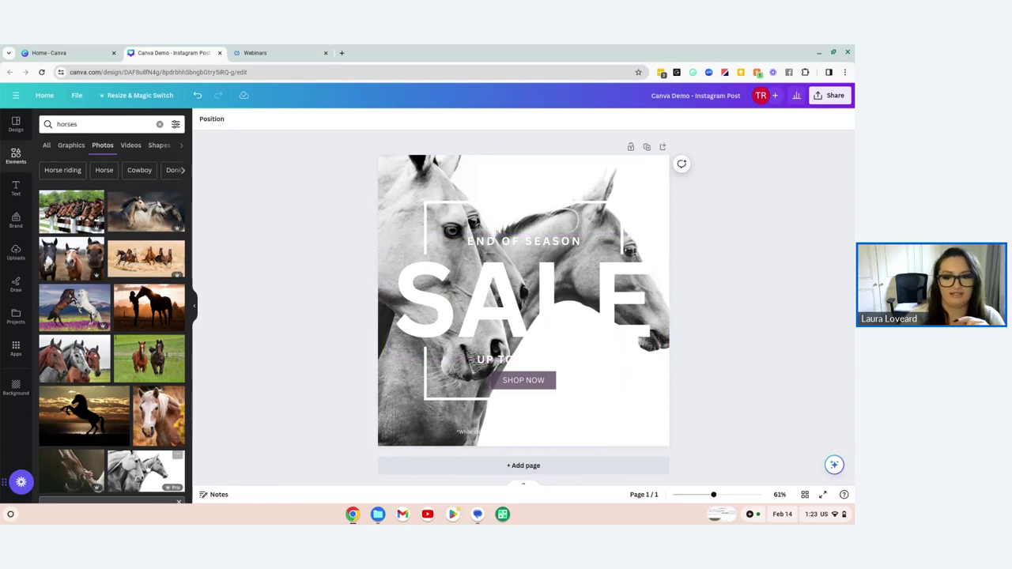
# Place a second copy of the two-horse photo as a separate image, and search the elements for "frame", showing all frames
pyautogui.click(171, 469)
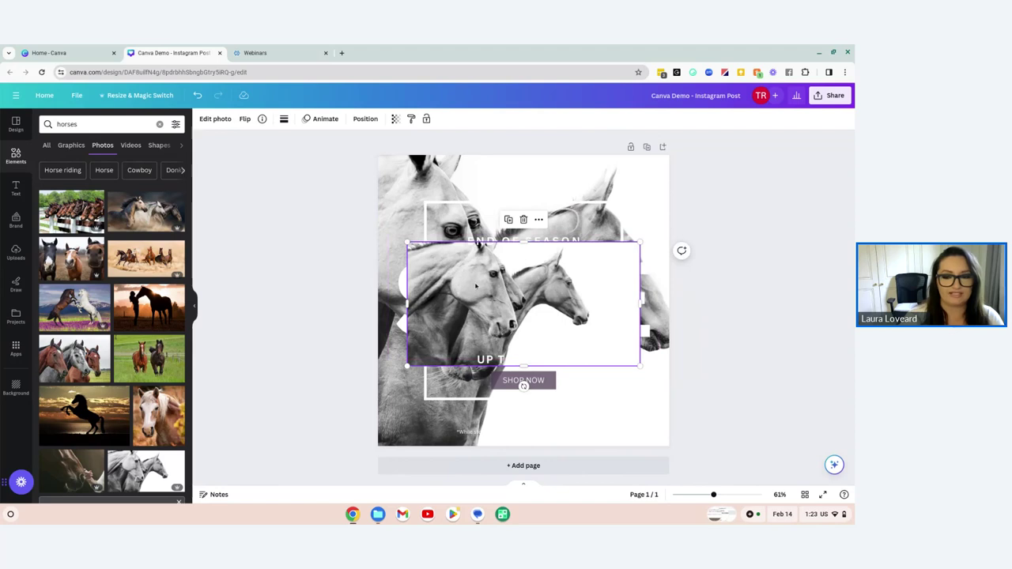
pyautogui.click(79, 124)
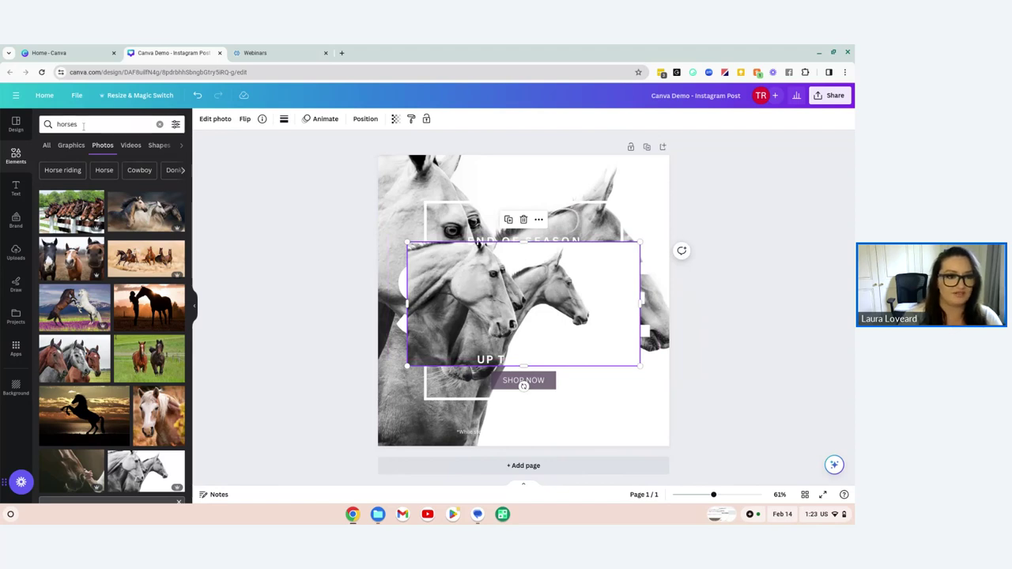
pyautogui.write('frame')
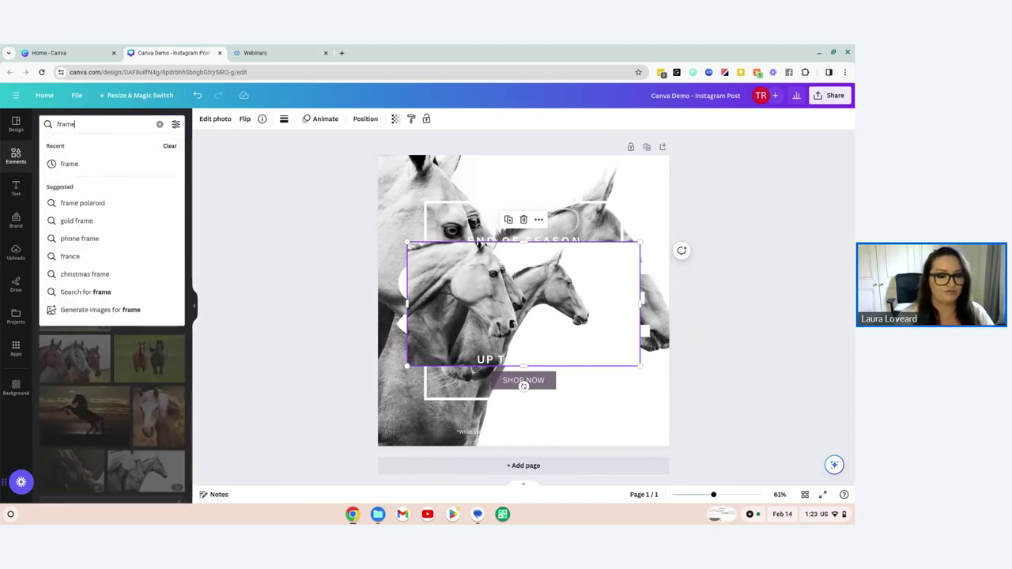
pyautogui.press('Return')
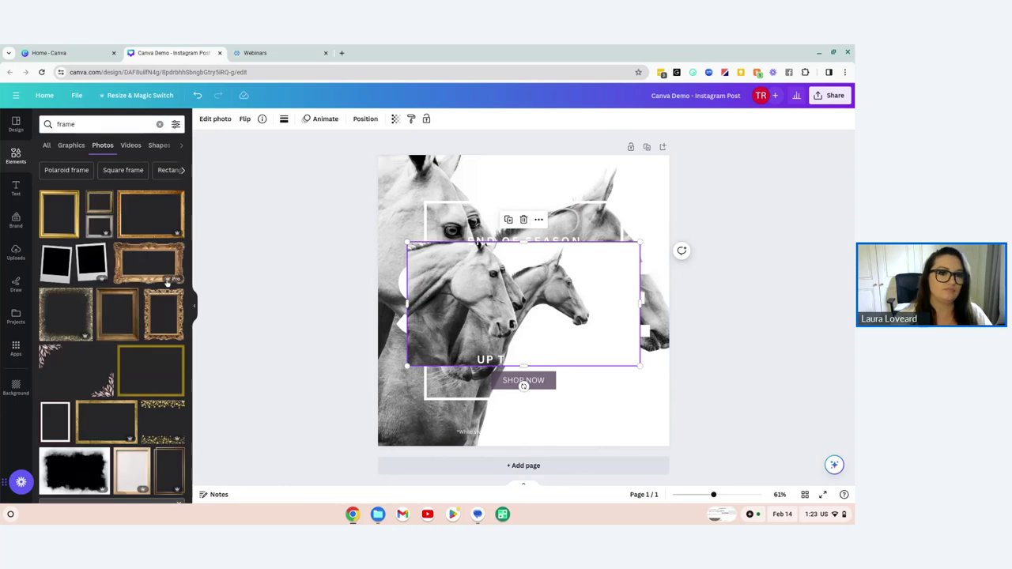
pyautogui.click(47, 146)
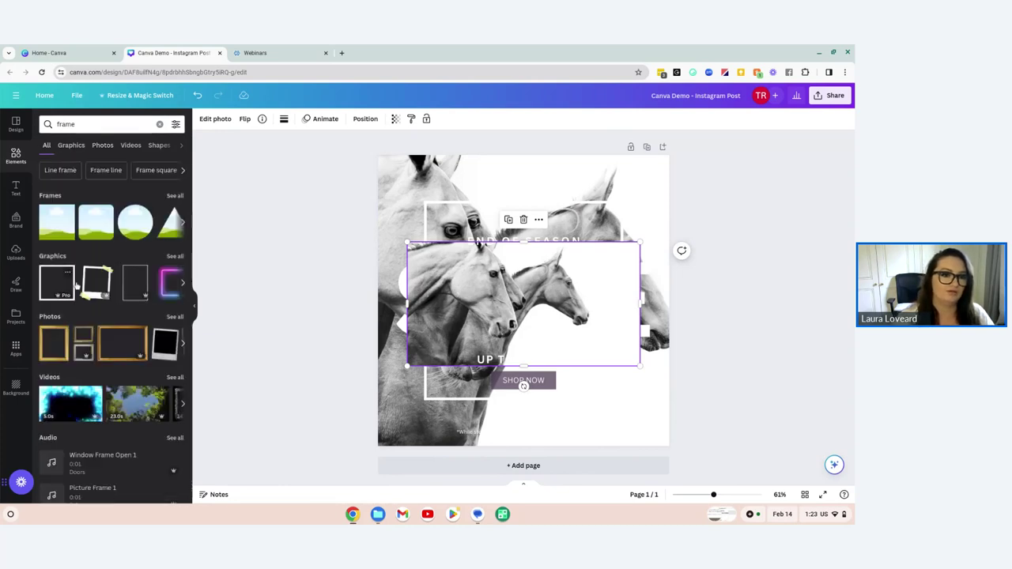
pyautogui.click(174, 196)
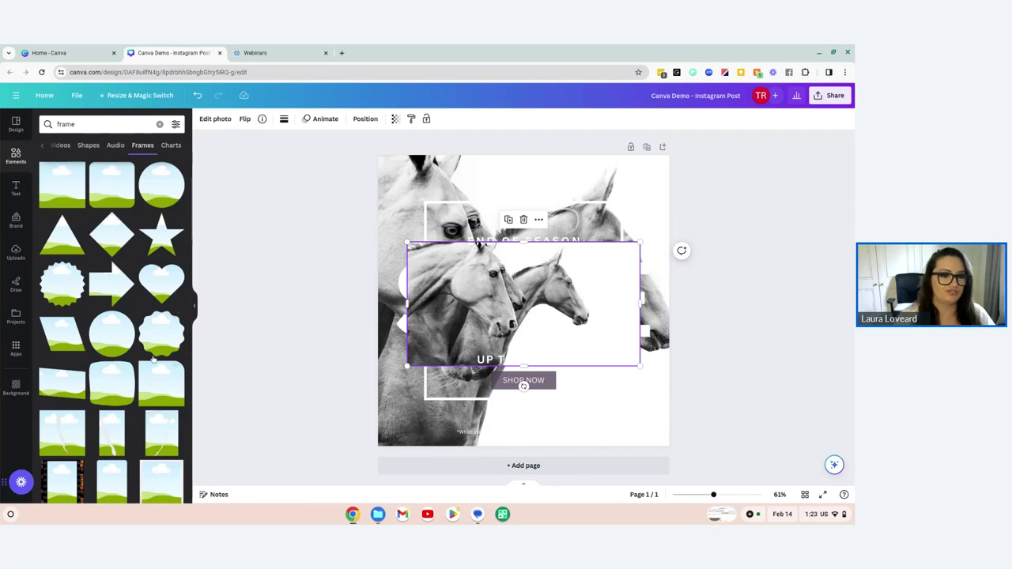
# Add the tall rounded-corner frame over the right part of the design and fill it with the loose horse photo
pyautogui.scroll(-3, 156, 377)
pyautogui.scroll(-1, 156, 378)
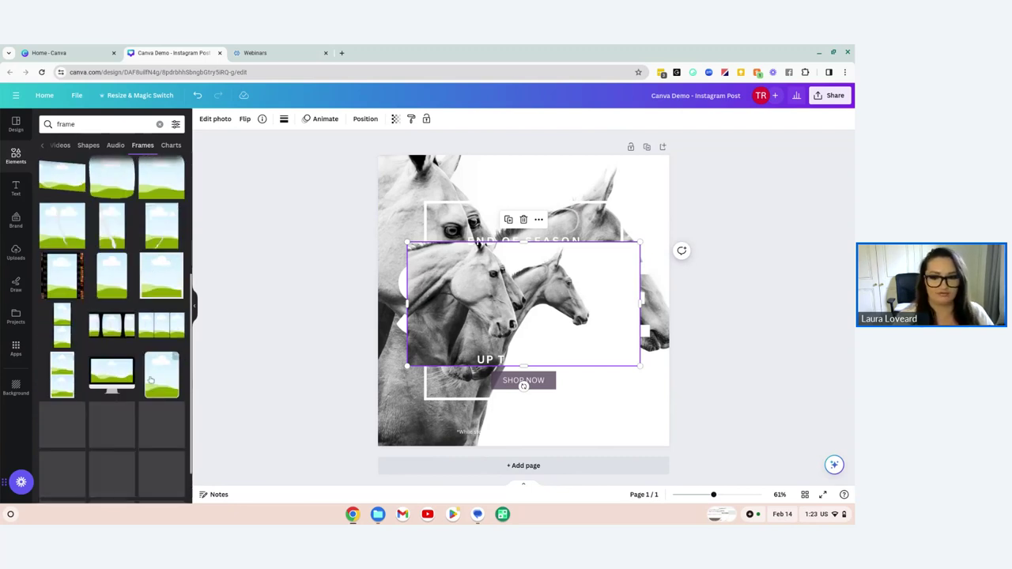
pyautogui.click(156, 377)
pyautogui.moveTo(515, 311); pyautogui.dragTo(587, 339)
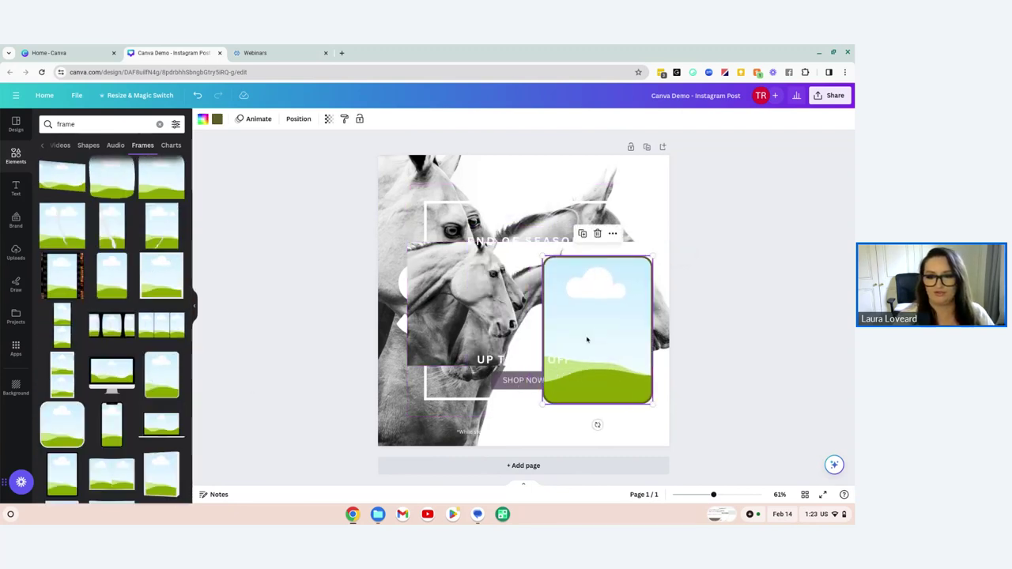
pyautogui.moveTo(494, 294); pyautogui.dragTo(594, 316)
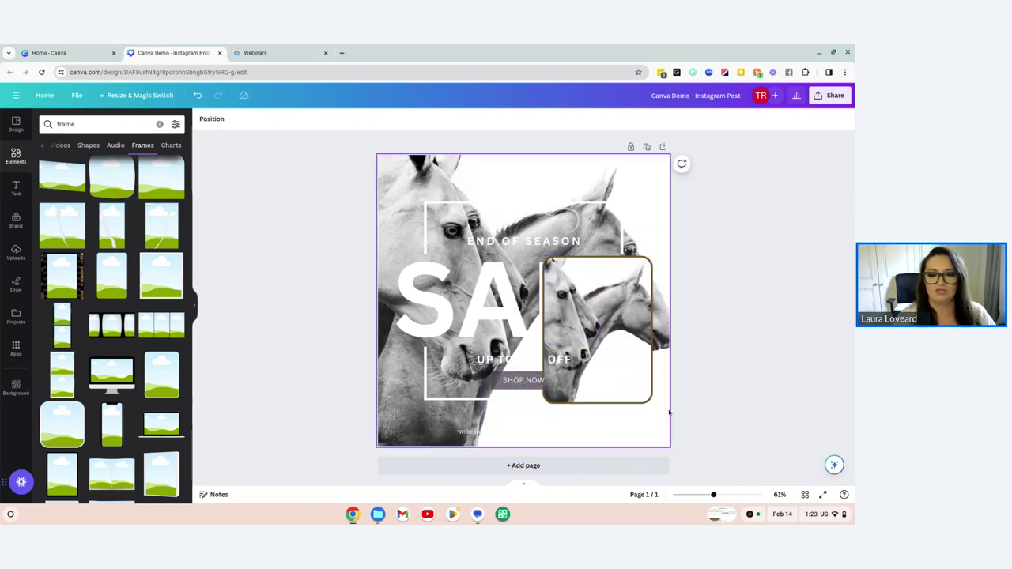
# Reposition the photo inside the rounded frame so the front horse's head fills the visible area
pyautogui.click(585, 318)
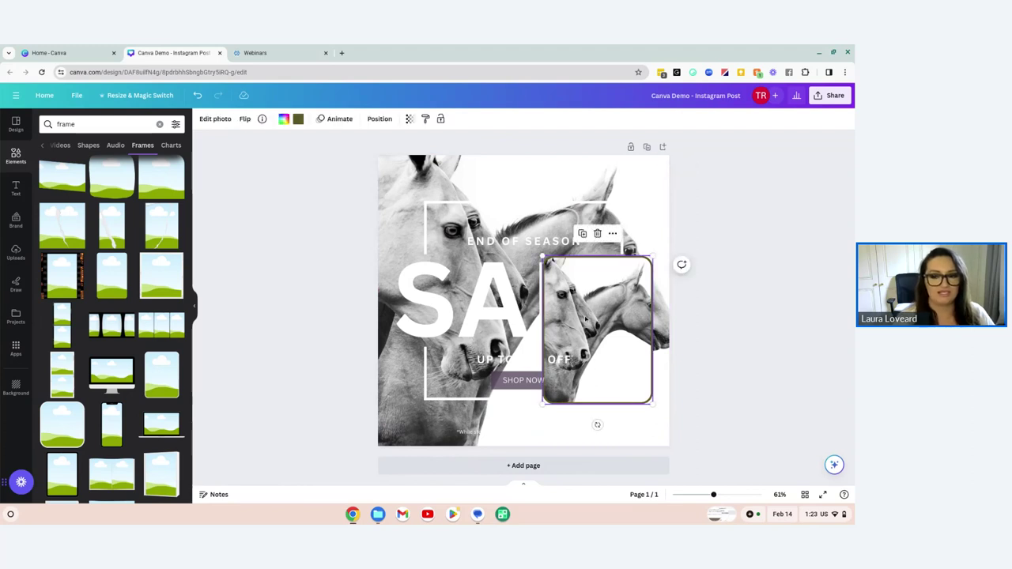
pyautogui.doubleClick(596, 362)
pyautogui.moveTo(586, 324); pyautogui.dragTo(637, 324)
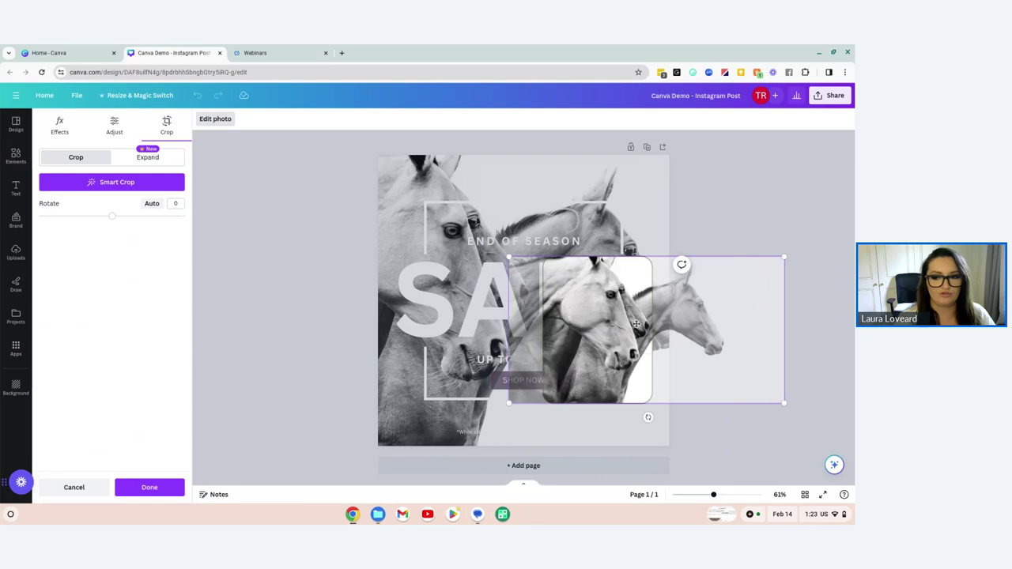
pyautogui.click(734, 220)
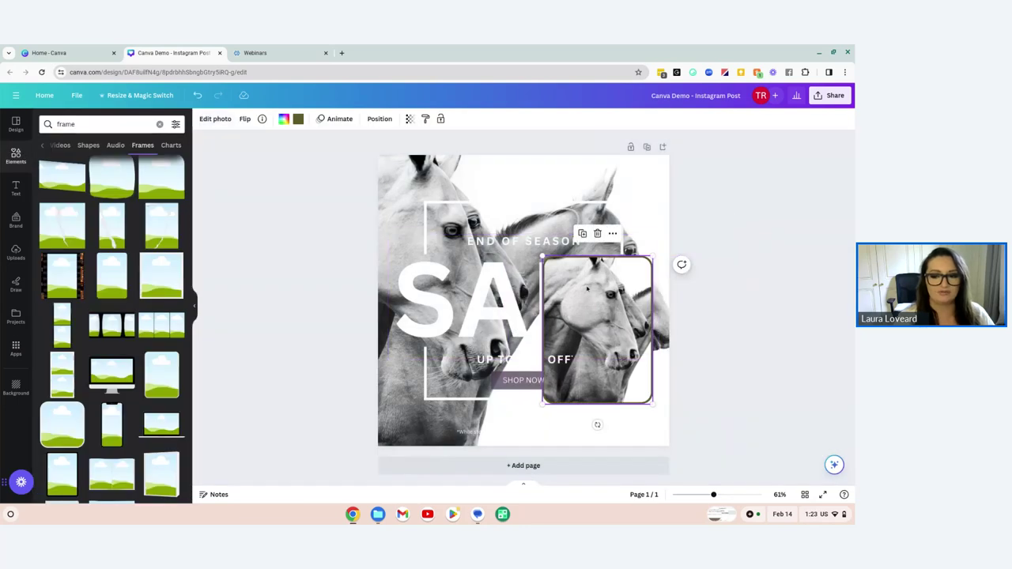
pyautogui.doubleClick(586, 336)
pyautogui.moveTo(587, 335); pyautogui.dragTo(587, 335)
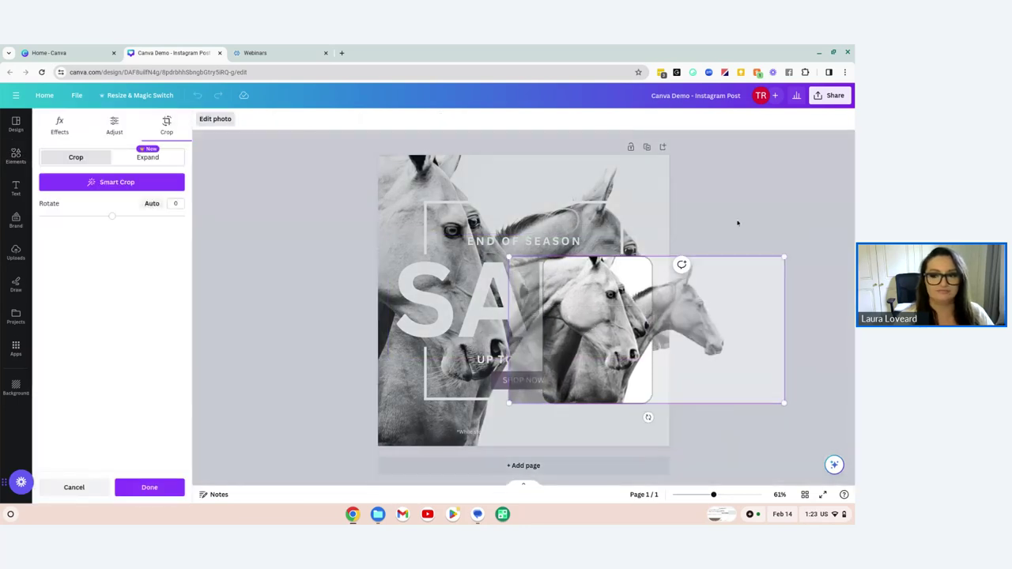
pyautogui.click(736, 221)
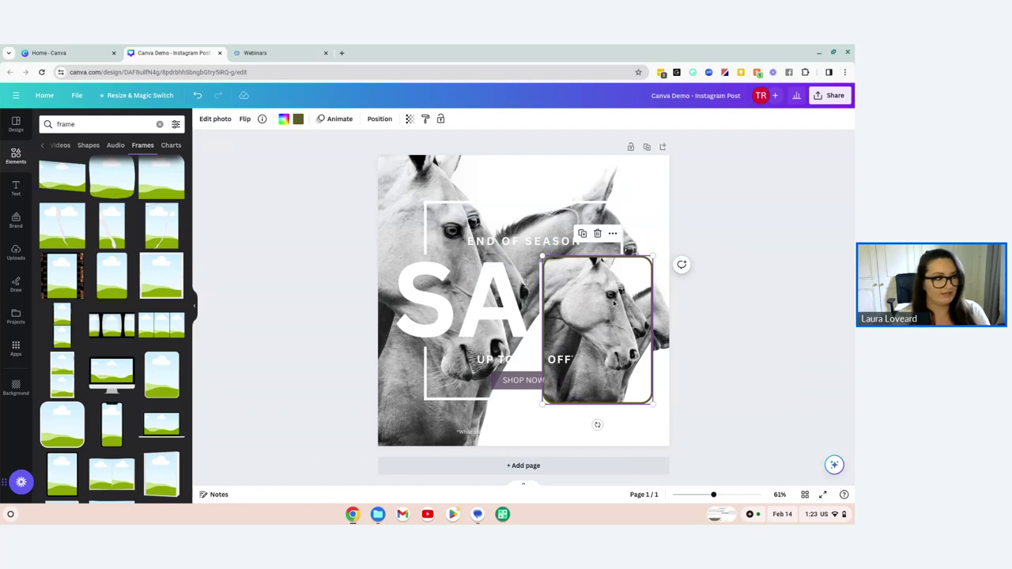
# Undo filling the rounded frame with the horse photo, and delete the empty frame
pyautogui.hotkey('ctrl', 'z')
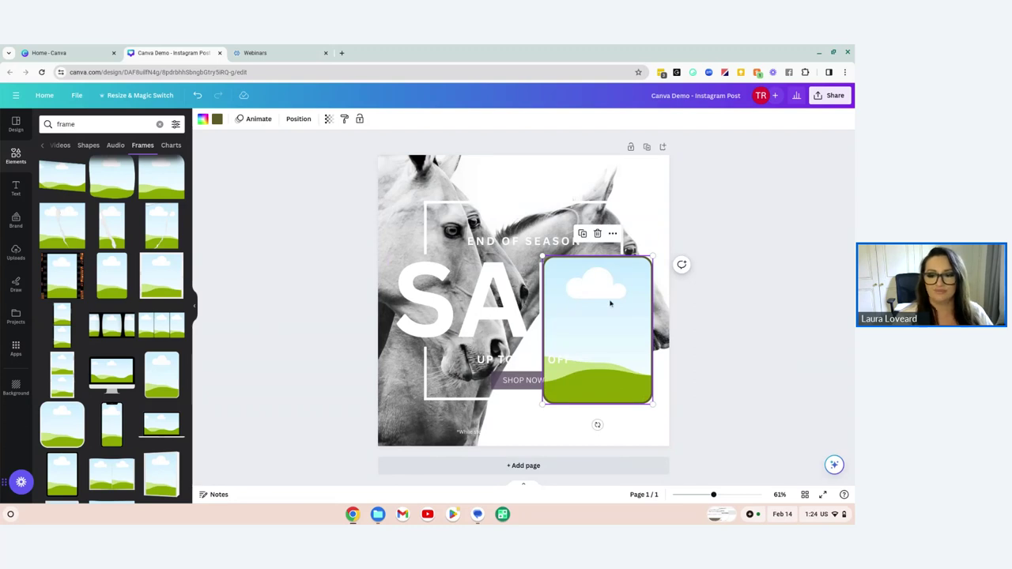
pyautogui.press('Delete')
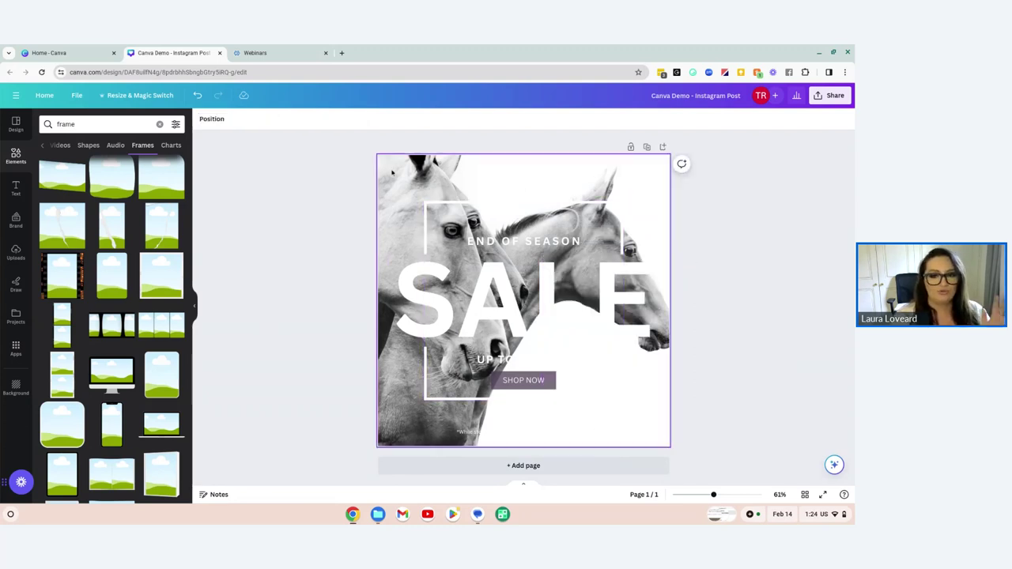
# Reposition the background horse photo to the right so the front horse fills most of the page behind the text
pyautogui.click(393, 170)
pyautogui.doubleClick(391, 173)
pyautogui.moveTo(390, 171); pyautogui.dragTo(518, 192)
pyautogui.click(323, 254)
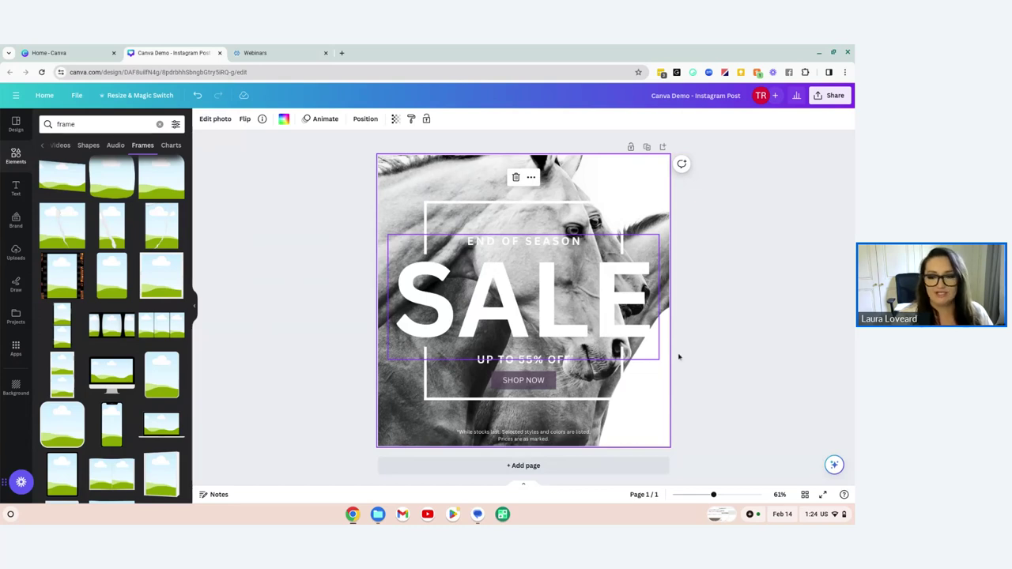
# Colour the "END OF SEASON" text with the pinkish red from the THE Rural Woman - Main brand palette
pyautogui.click(499, 243)
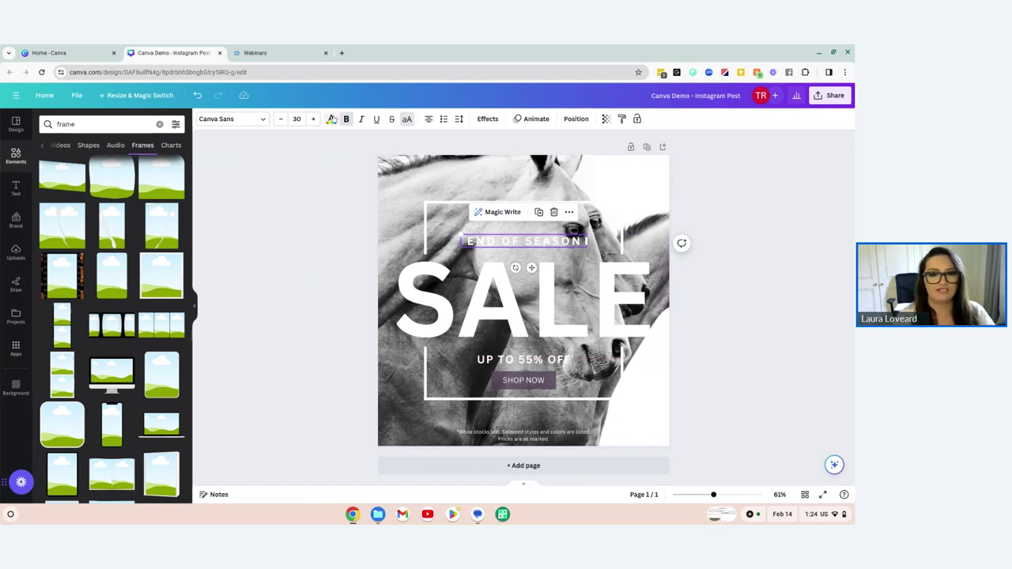
pyautogui.click(332, 120)
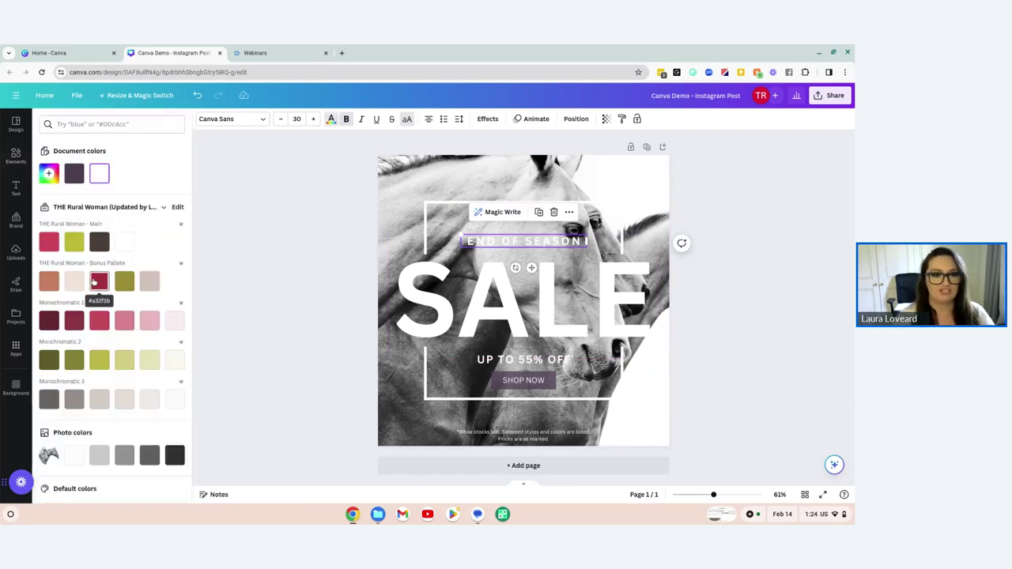
pyautogui.click(49, 242)
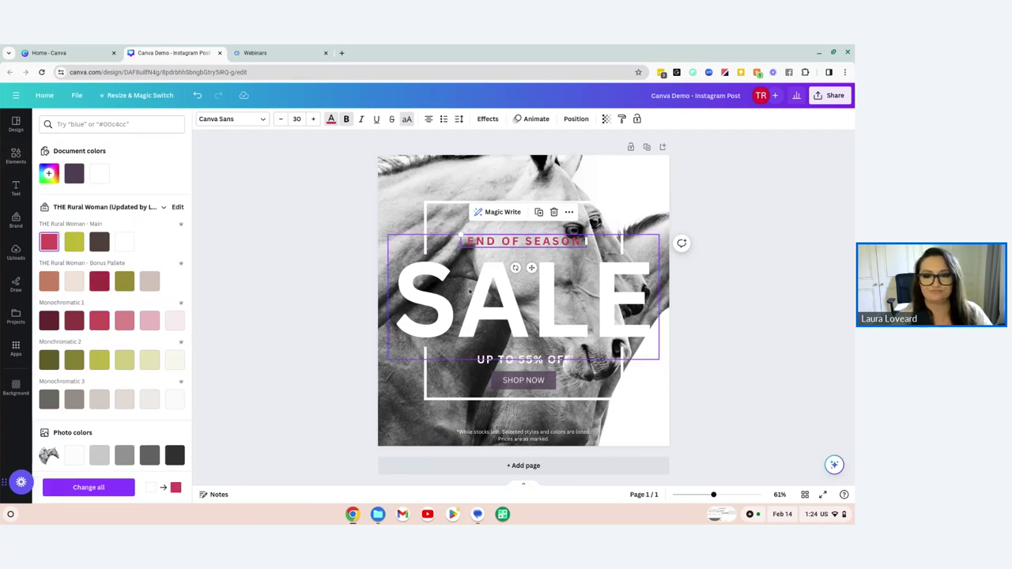
pyautogui.press('Escape')
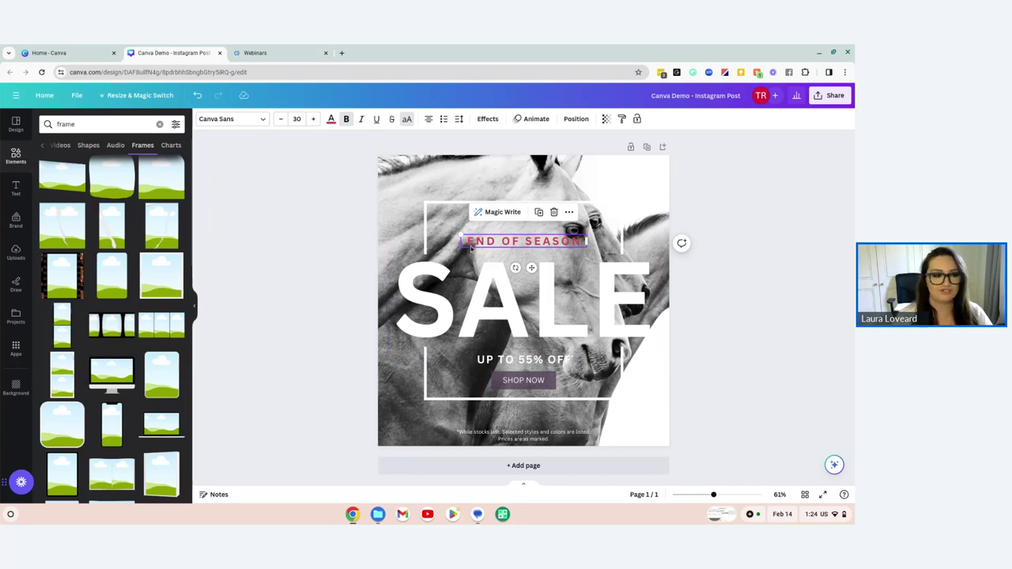
# Colour the "UP TO 55% OFF" text with the same pinkish red from the document colours
pyautogui.click(447, 363)
pyautogui.click(522, 359)
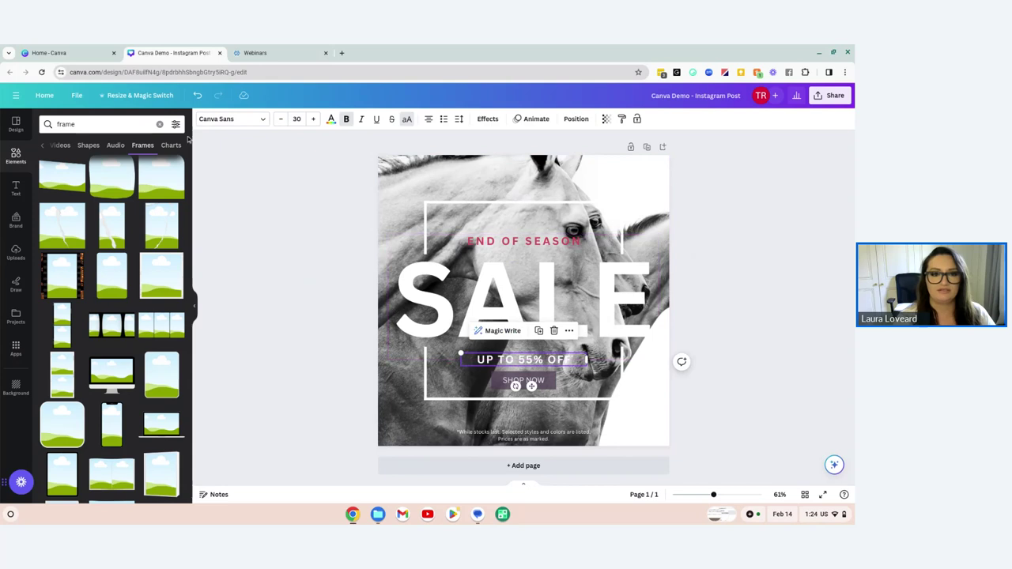
pyautogui.click(331, 118)
pyautogui.click(99, 175)
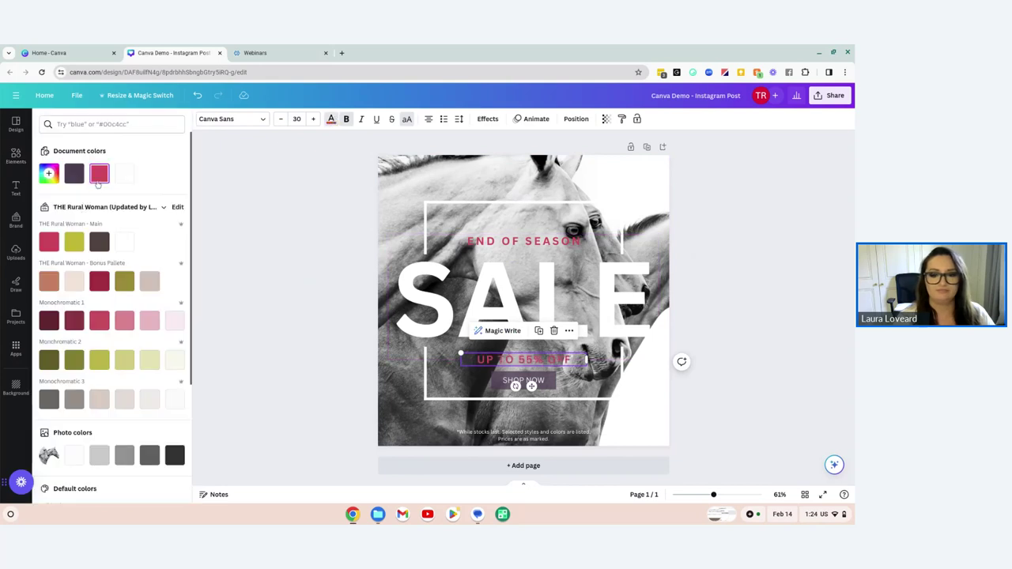
pyautogui.click(396, 385)
pyautogui.click(327, 379)
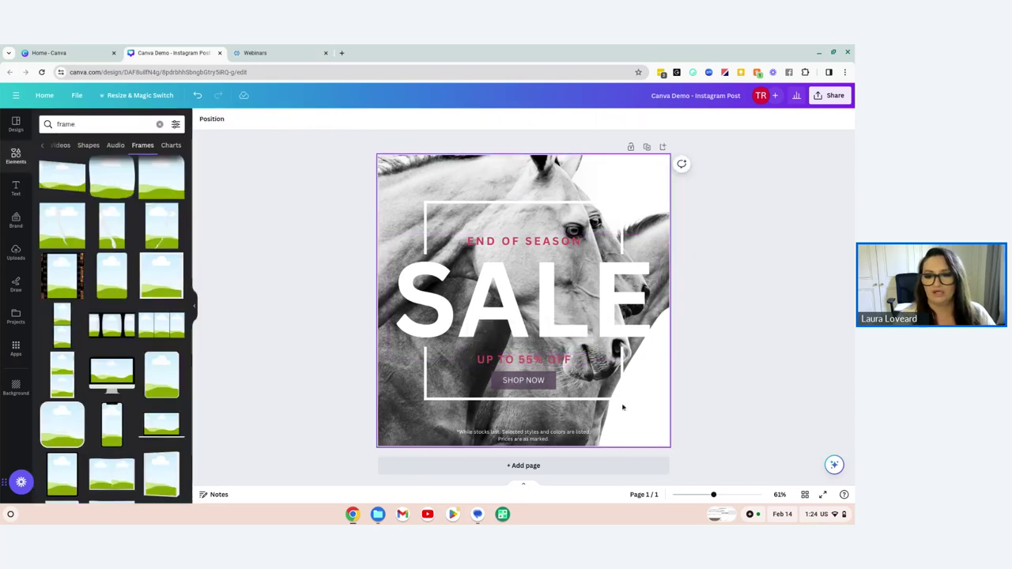
# Colour the "SHOP NOW" button with the pinkish red from the document colours
pyautogui.click(551, 385)
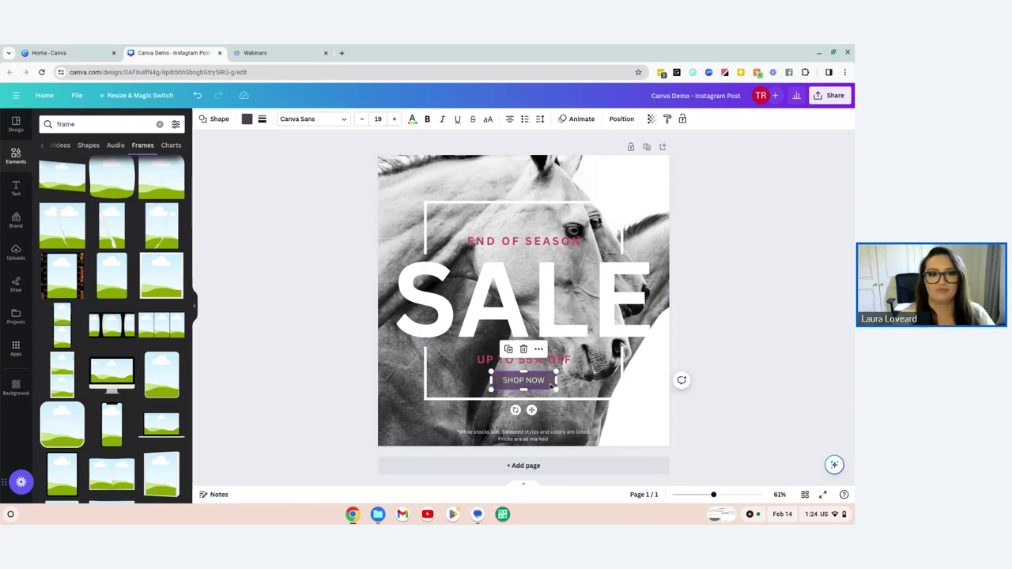
pyautogui.click(247, 118)
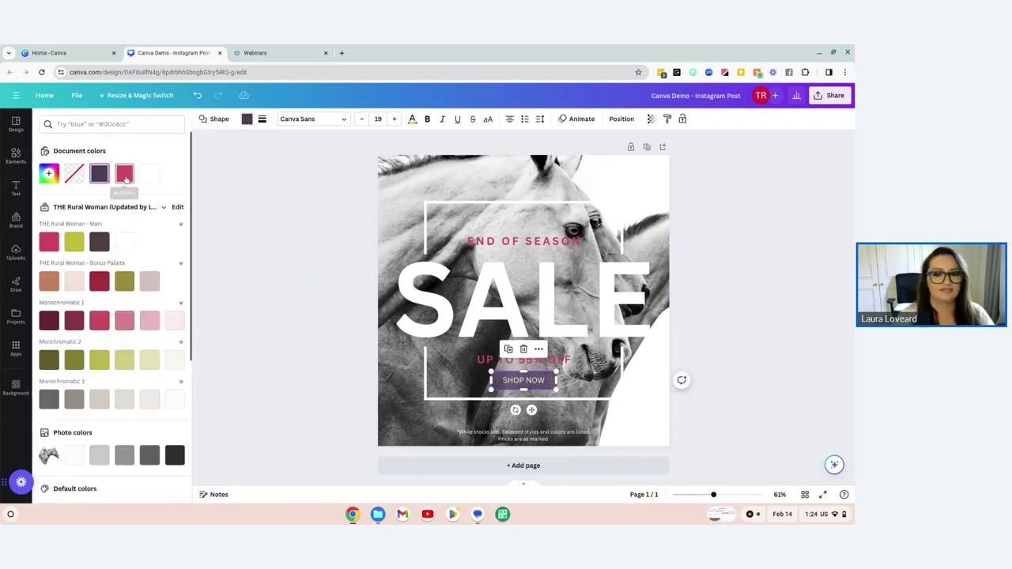
pyautogui.click(124, 173)
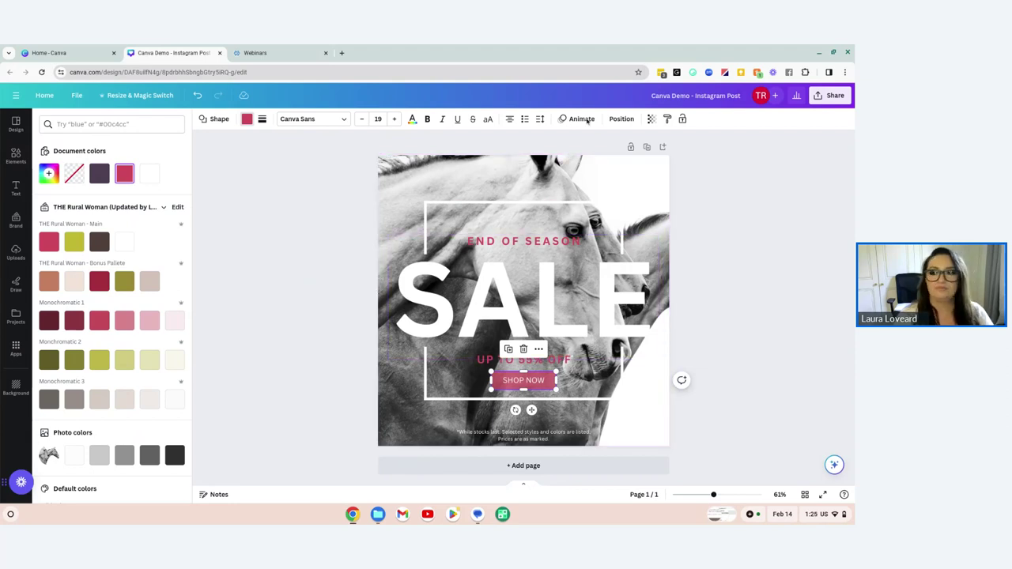
# Raise the "SHOP NOW" button's transparency setting to about 98 to make it nearly solid
pyautogui.click(619, 120)
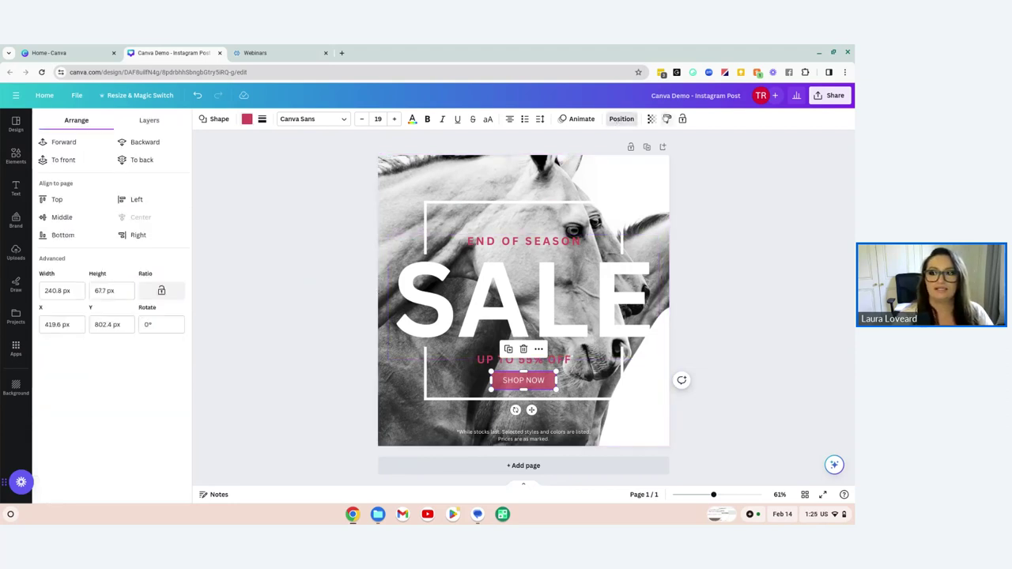
pyautogui.click(651, 119)
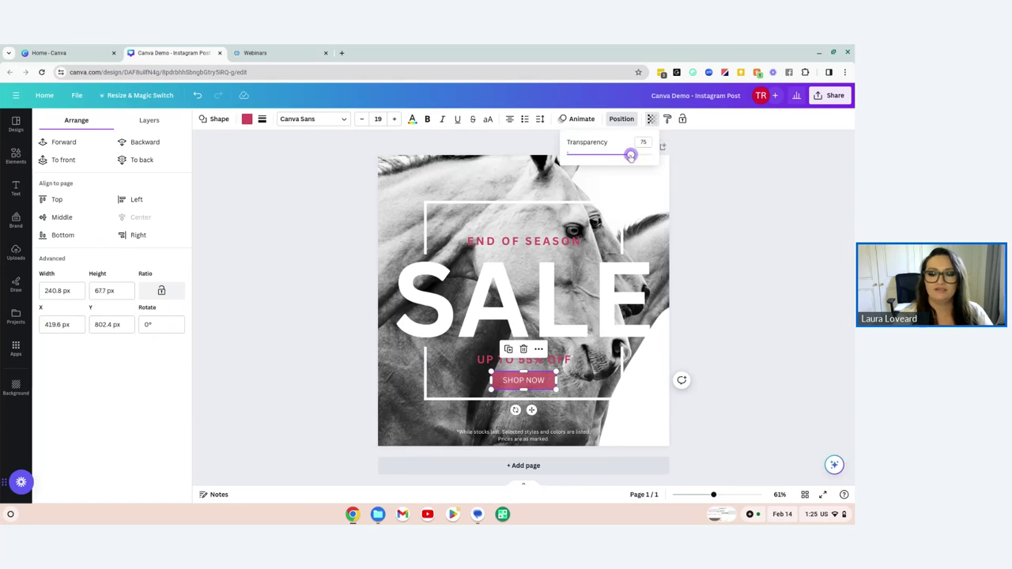
pyautogui.moveTo(630, 154); pyautogui.dragTo(659, 157)
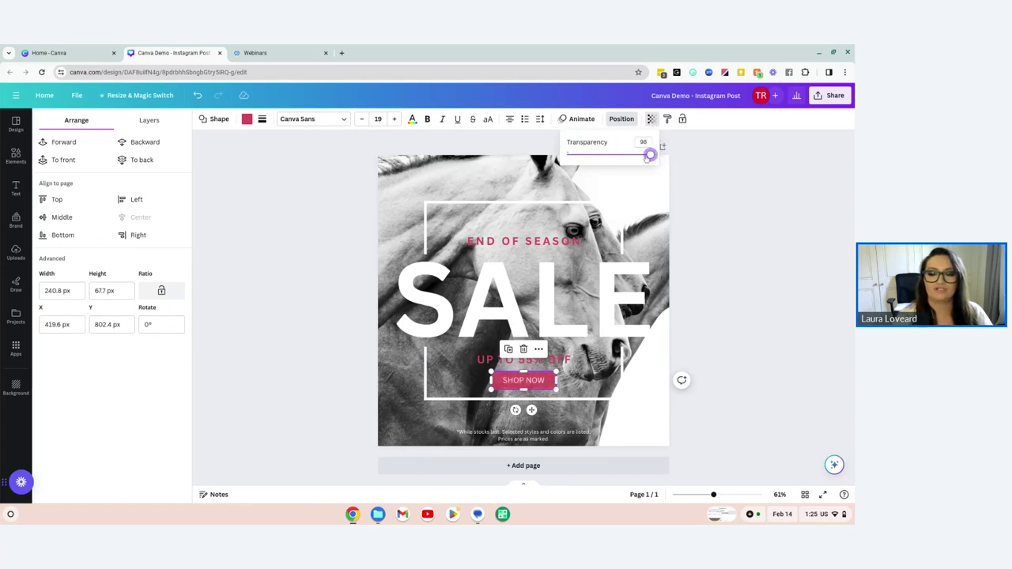
pyautogui.press('Escape')
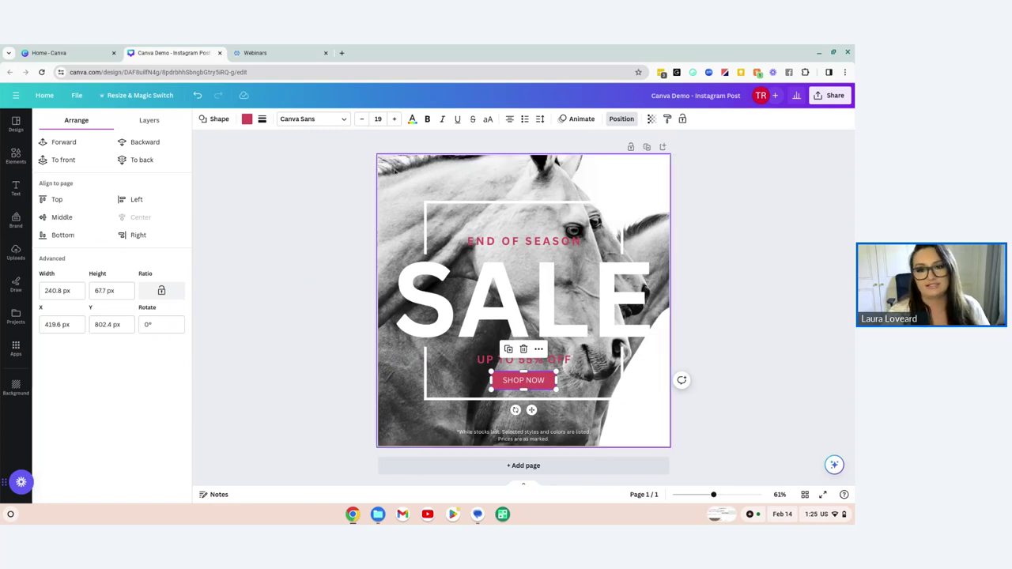
# Browse the filters and effects for the background horse photo, and remove its backdrop with BG Remover
pyautogui.click(406, 197)
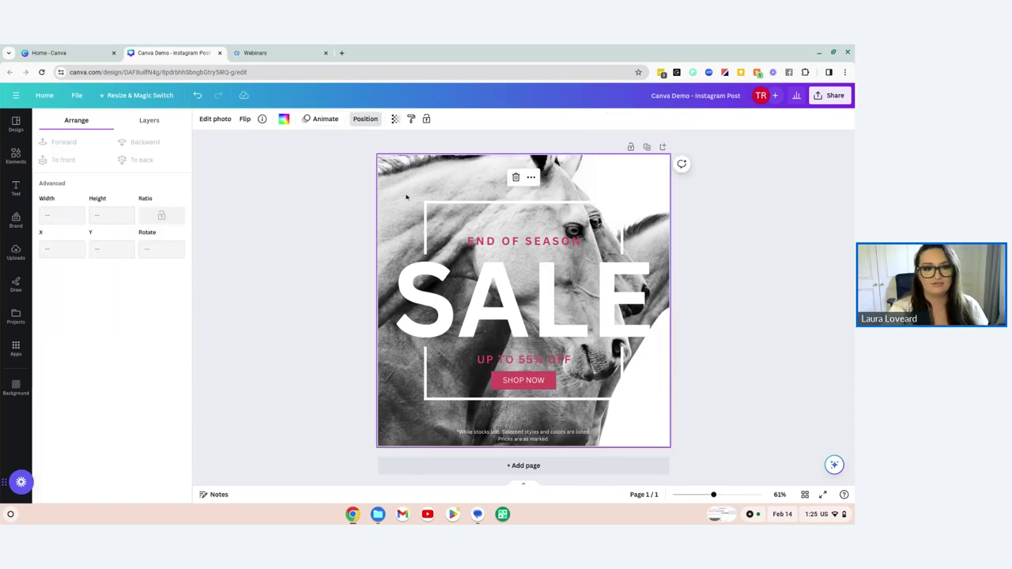
pyautogui.click(211, 120)
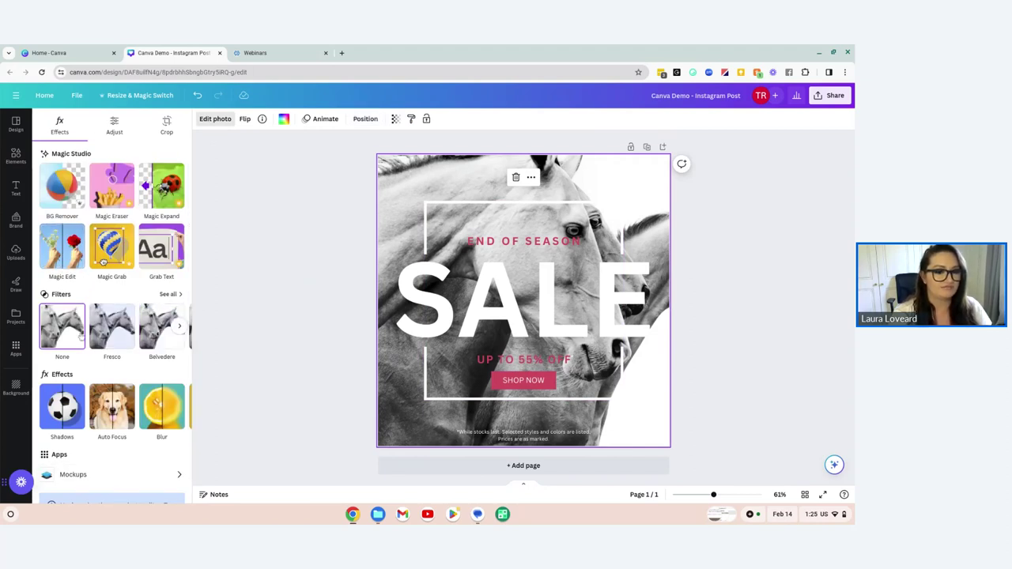
pyautogui.click(180, 326)
pyautogui.click(181, 327)
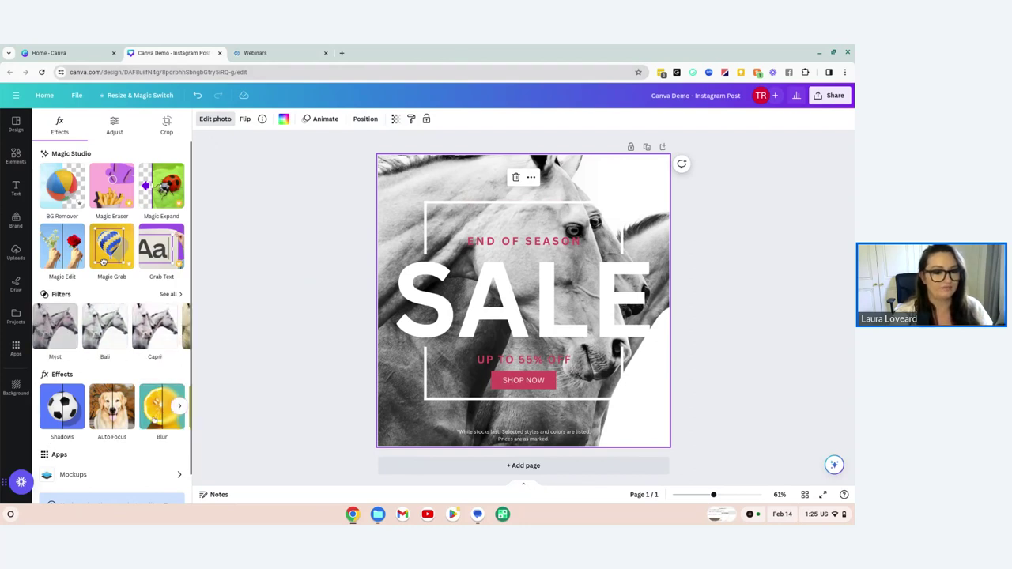
pyautogui.click(179, 407)
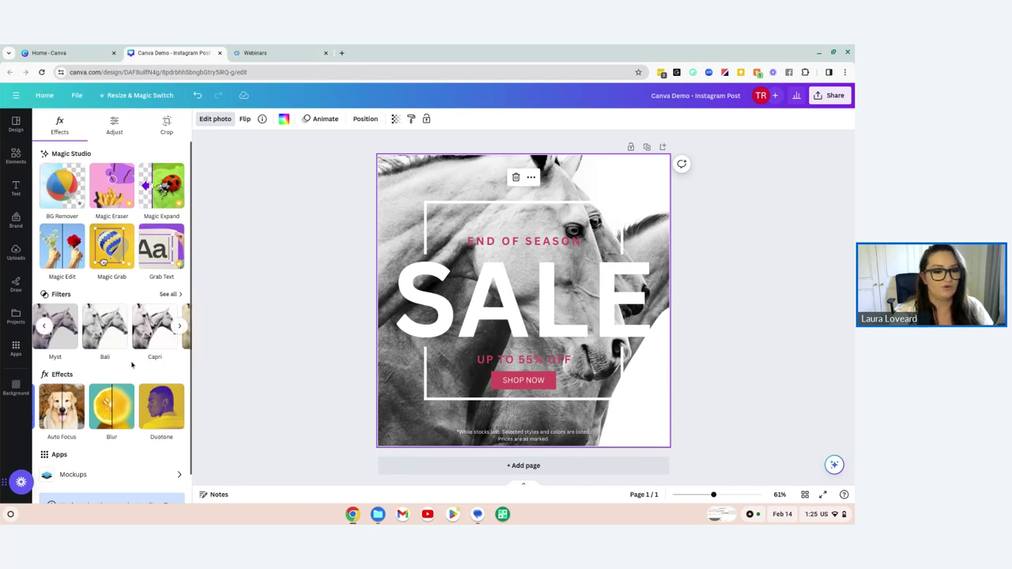
pyautogui.click(65, 188)
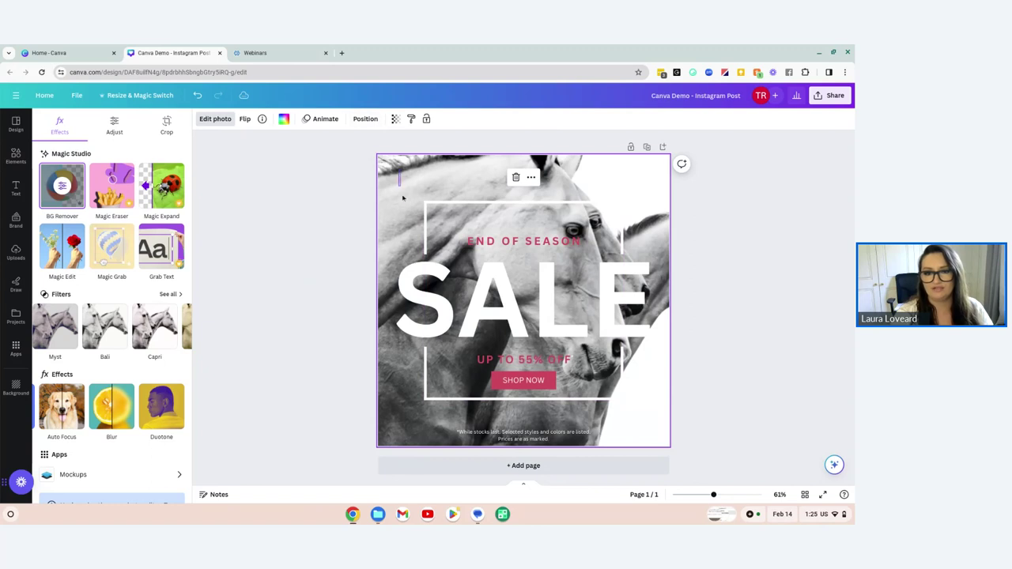
# Try the pinkish red document colour as the page background, and undo it
pyautogui.click(284, 118)
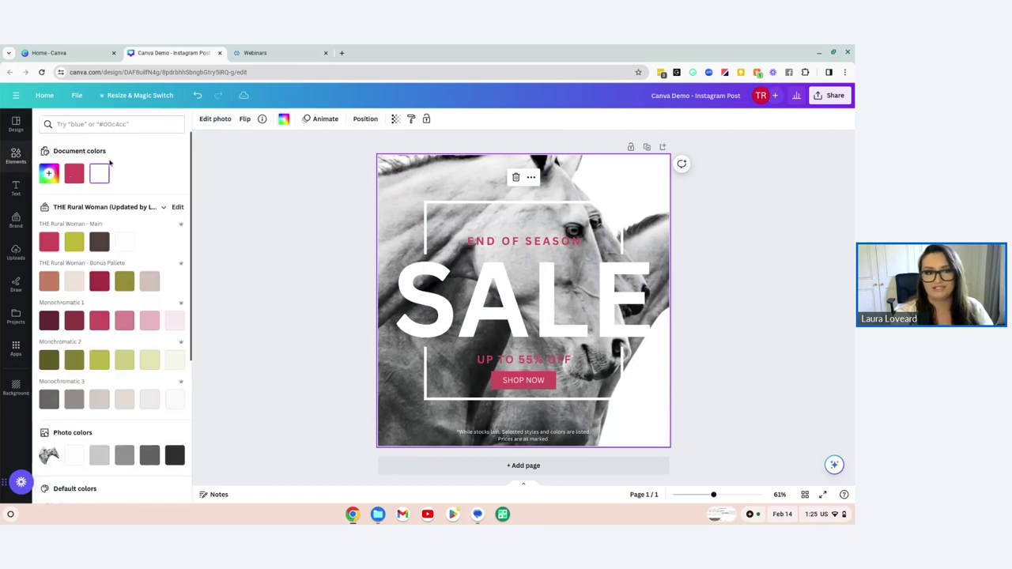
pyautogui.click(74, 173)
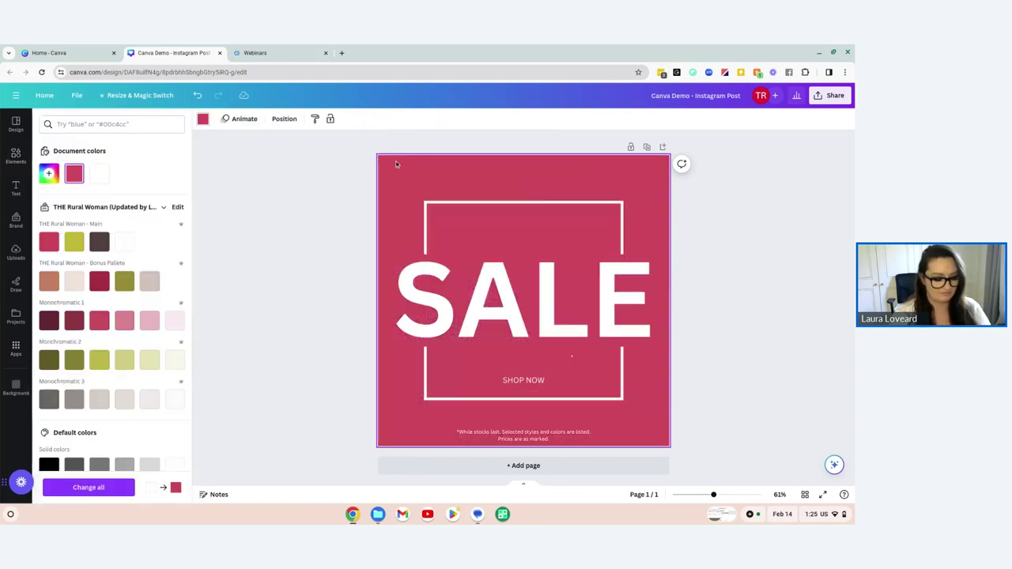
pyautogui.hotkey('ctrl', 'z')
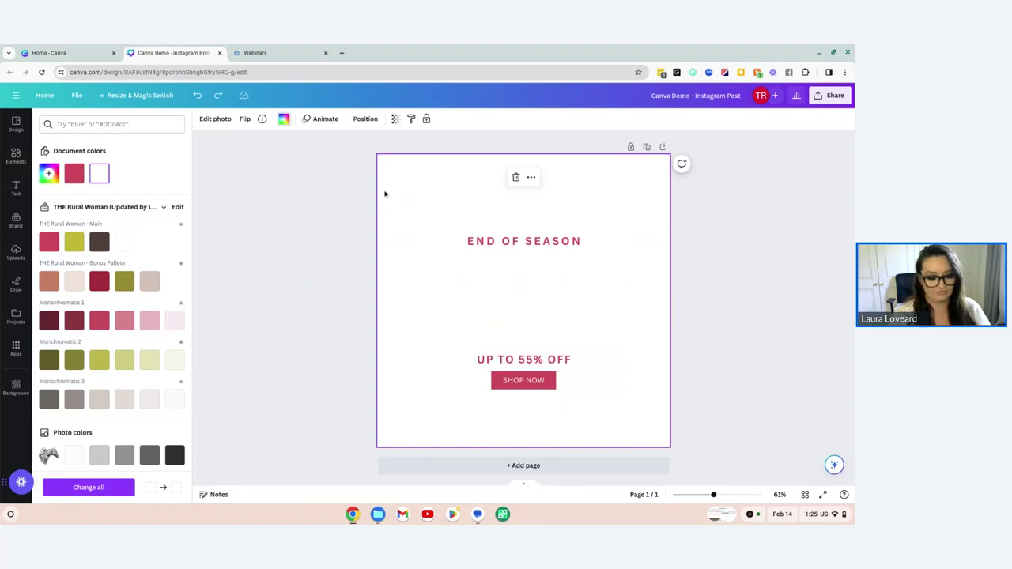
# Delete the background photo and fill the page with dark brown from the THE Rural Woman - Main palette
pyautogui.click(394, 185)
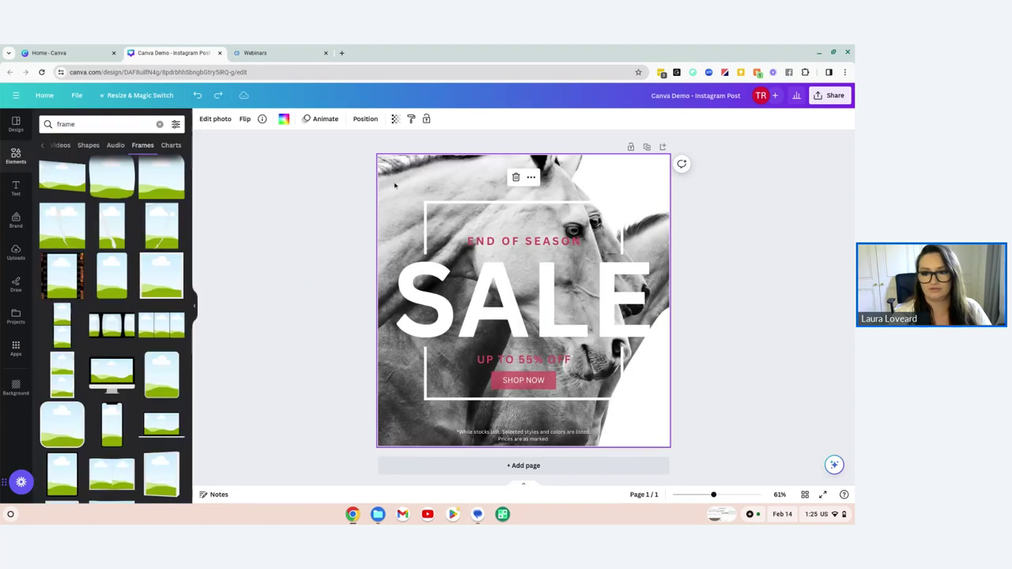
pyautogui.press('Delete')
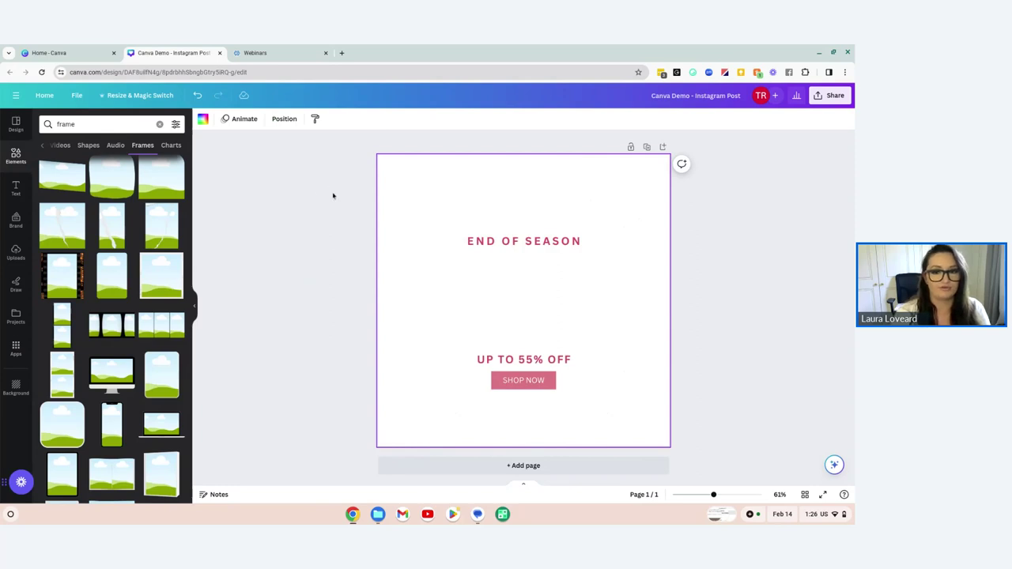
pyautogui.click(203, 118)
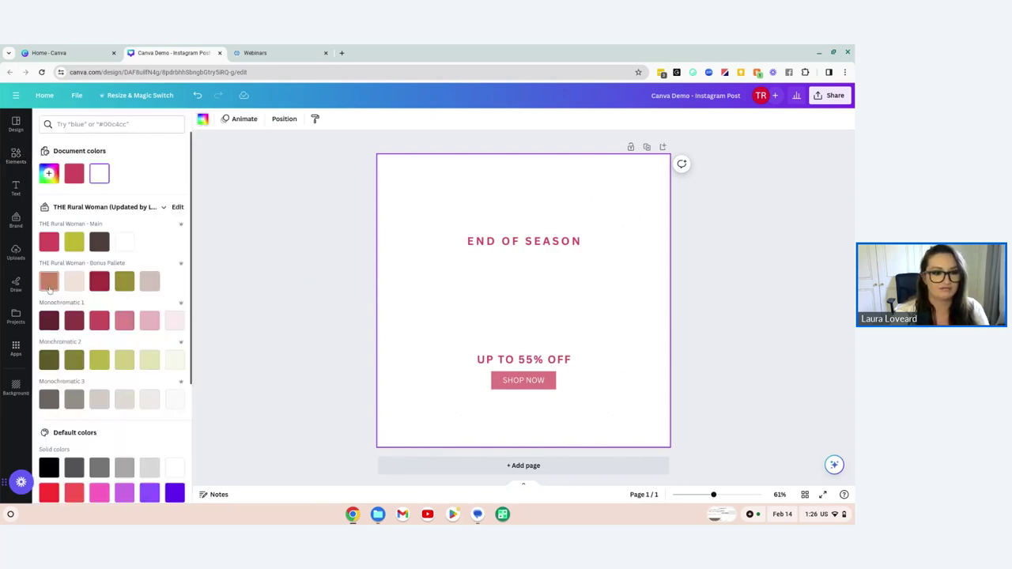
pyautogui.click(99, 242)
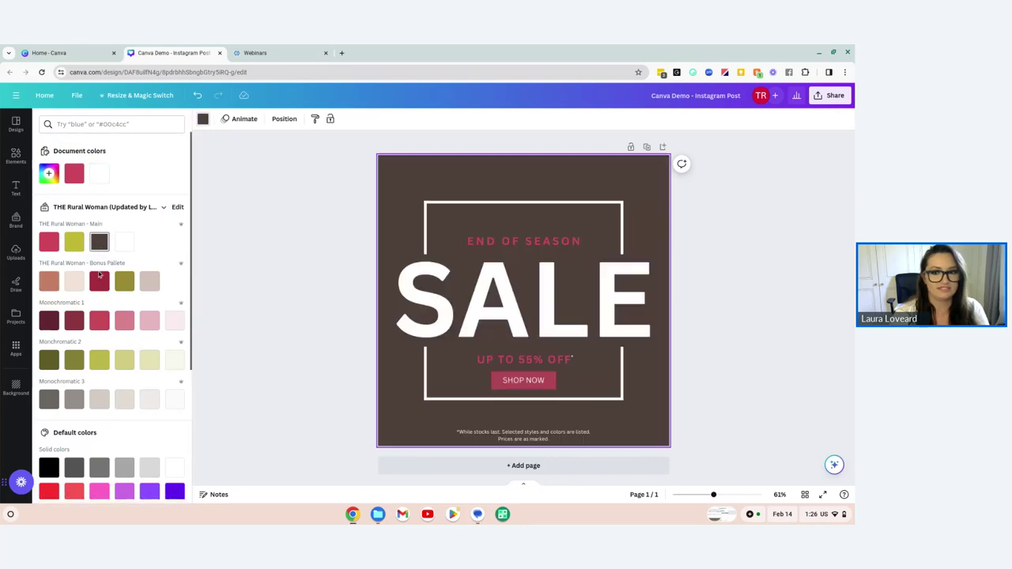
# Add the black-and-white horses photo to the page from the recently used elements
pyautogui.click(16, 154)
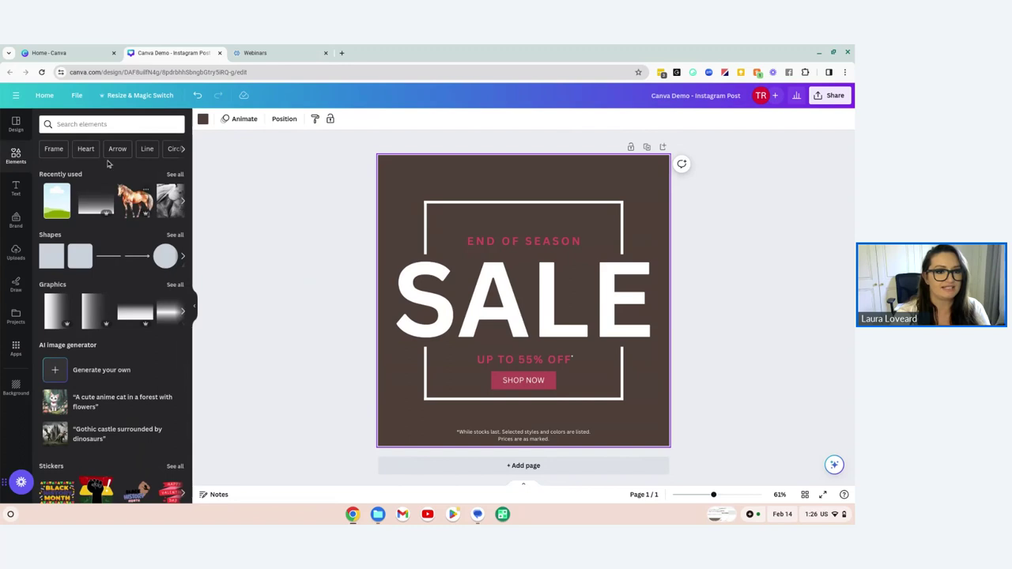
pyautogui.click(175, 174)
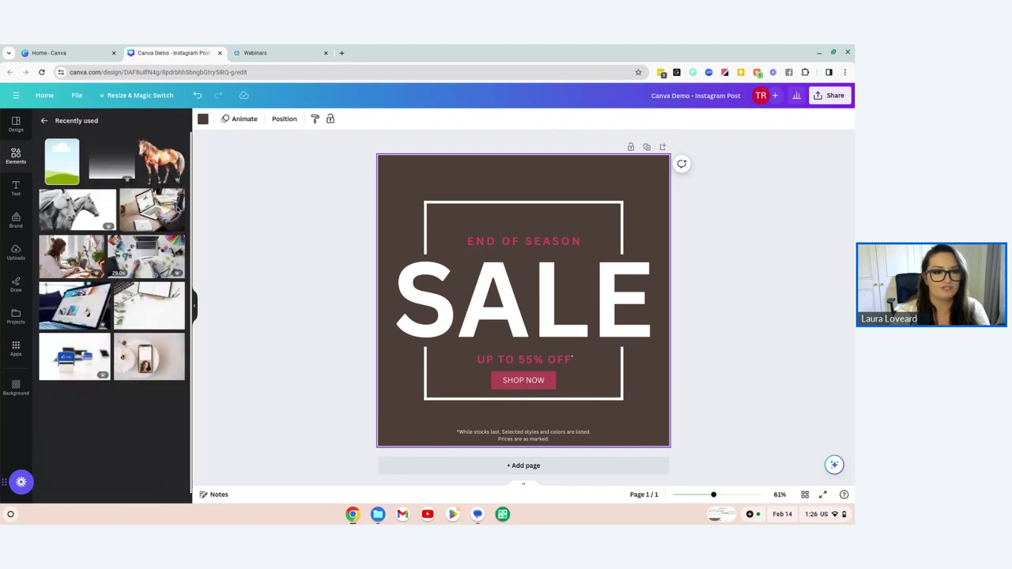
pyautogui.click(102, 222)
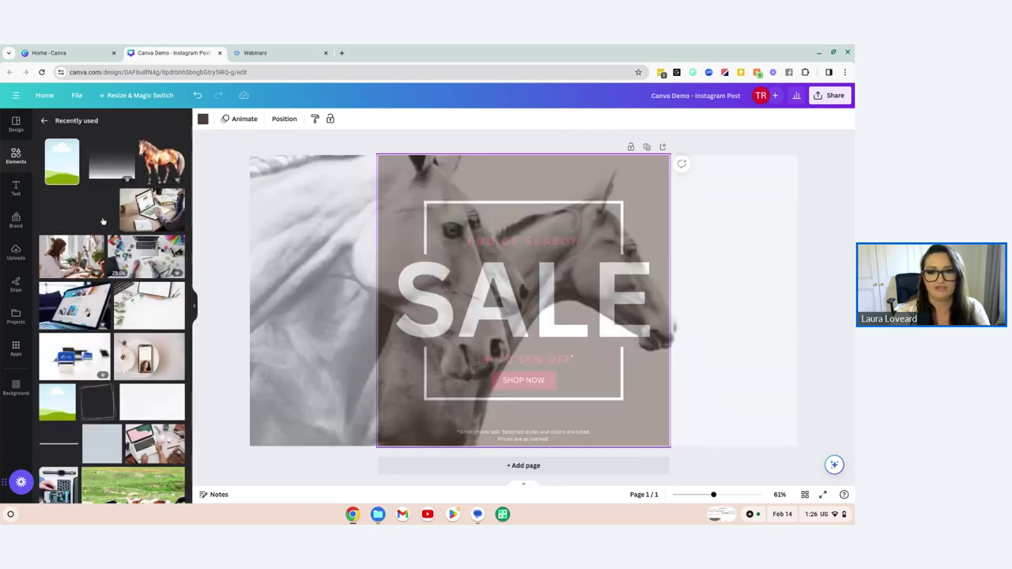
# Remove the white backdrop from the added horses photo with BG Remover
pyautogui.doubleClick(422, 196)
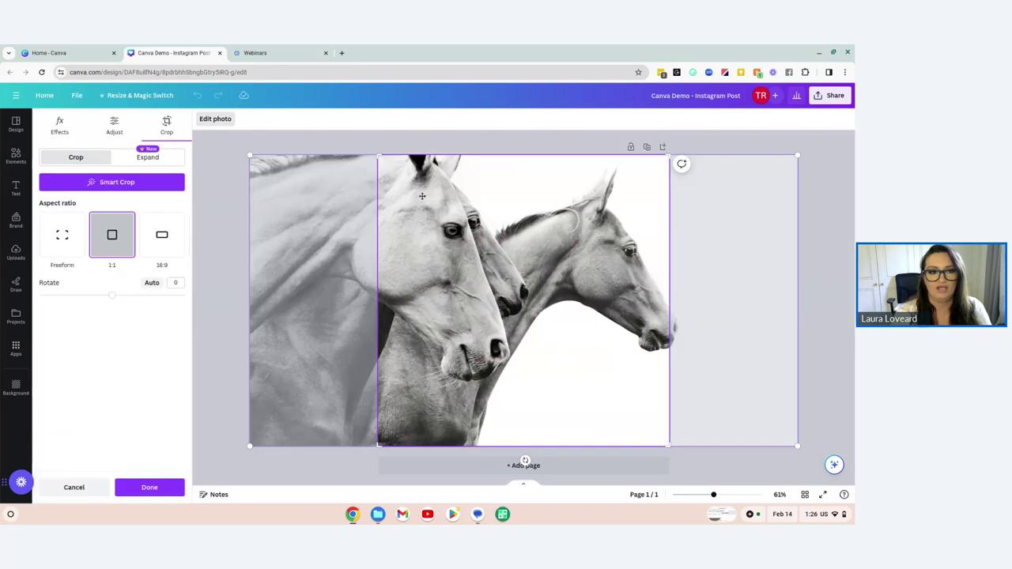
pyautogui.click(64, 128)
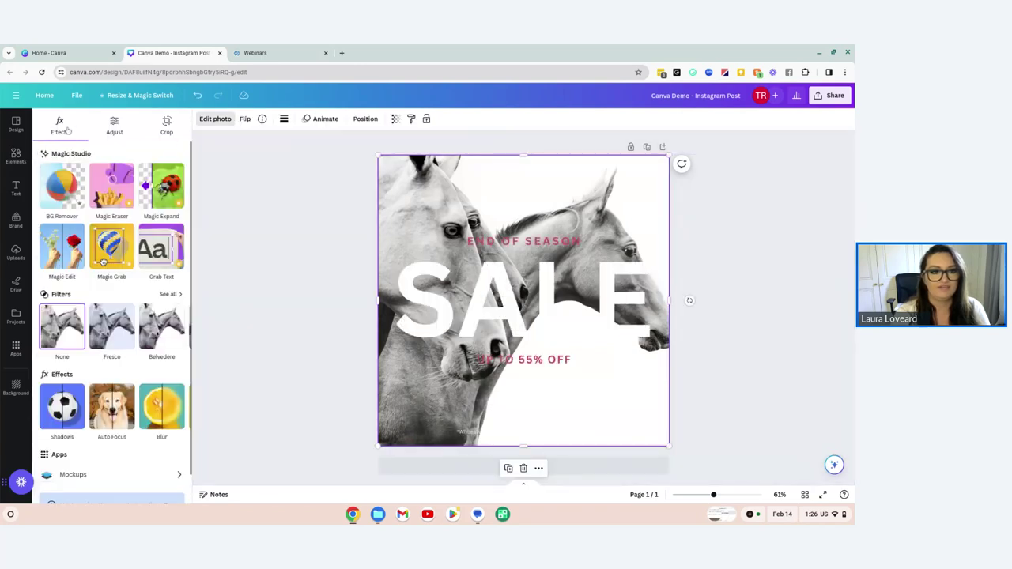
pyautogui.click(58, 192)
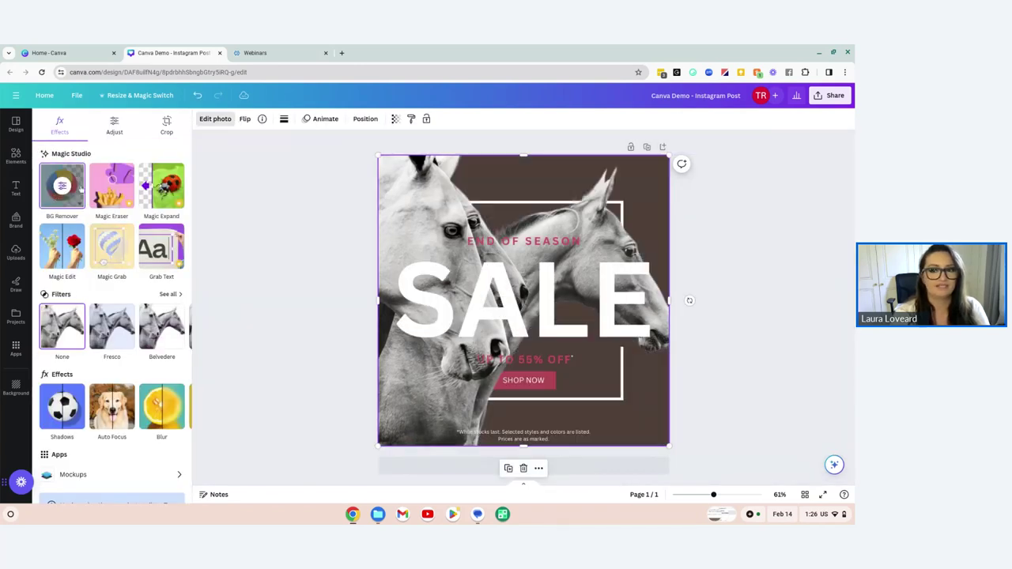
# Reposition the cut-out horses photo within its crop so the front horse fills most of the page
pyautogui.hotkey('ctrl', 'z')
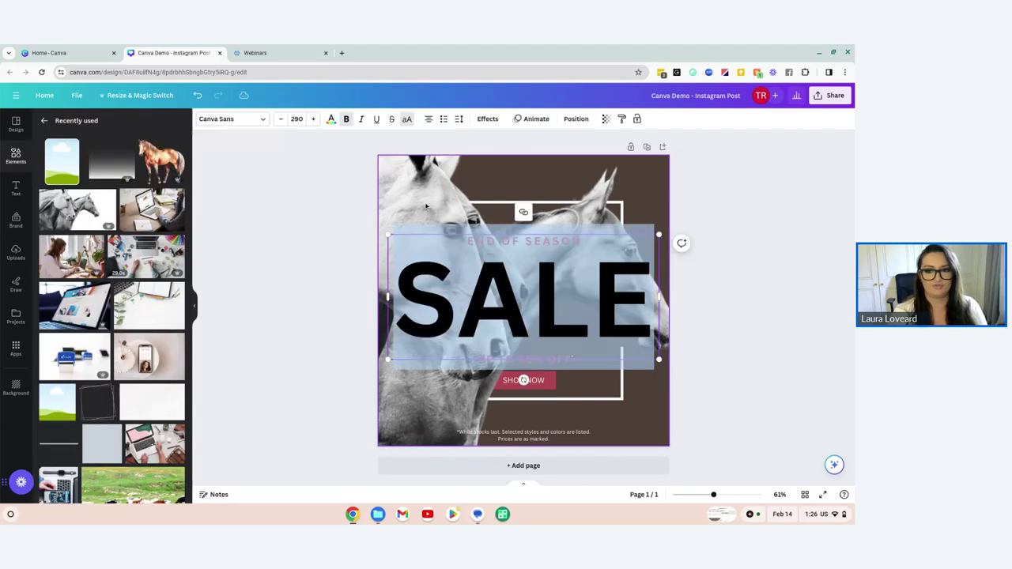
pyautogui.doubleClick(426, 203)
pyautogui.moveTo(426, 203); pyautogui.dragTo(734, 287)
pyautogui.click(325, 309)
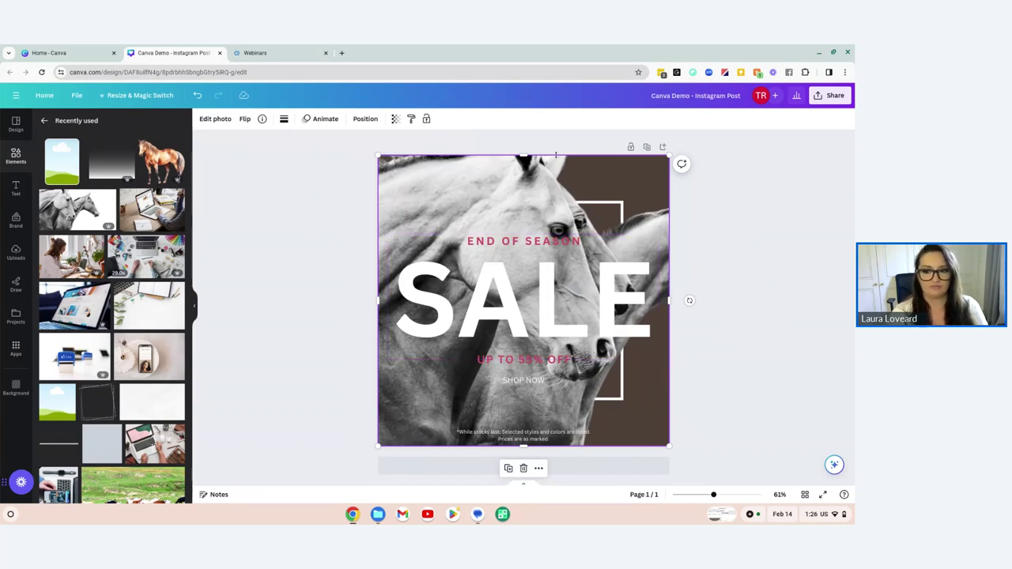
pyautogui.click(727, 381)
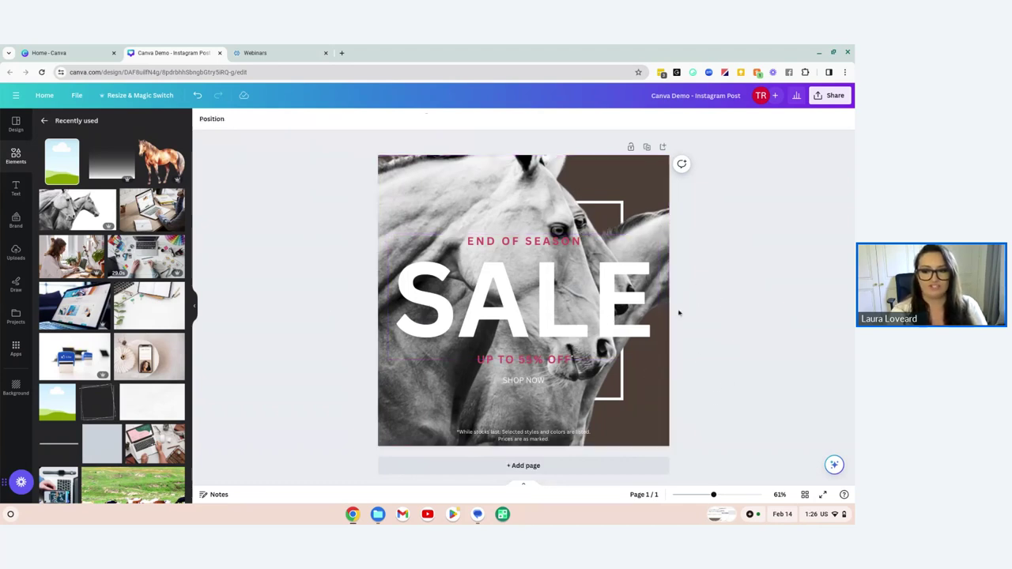
# Raise the "SHOP NOW" button's transparency setting to make its pinkish red fill nearly solid
pyautogui.click(656, 414)
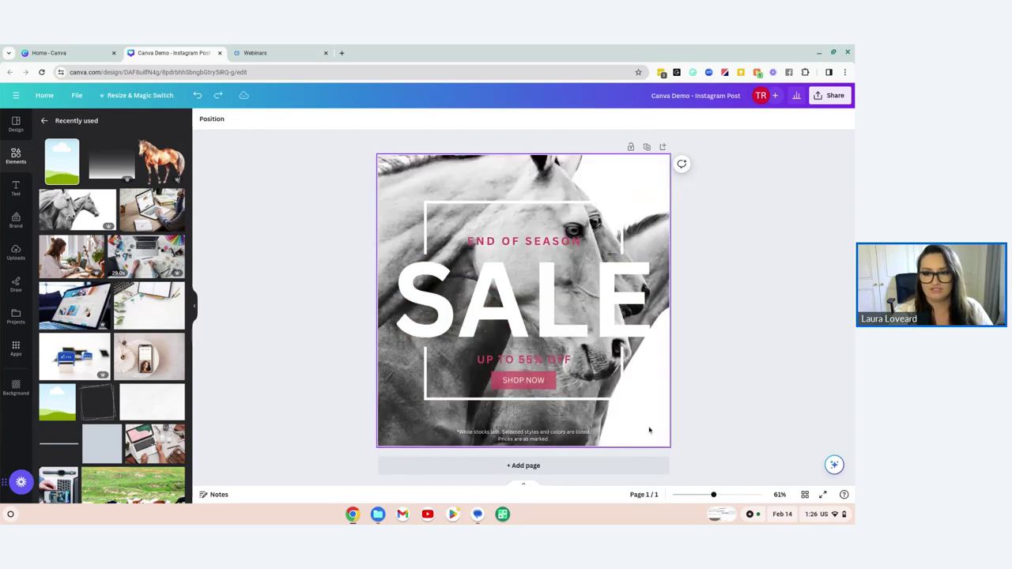
pyautogui.click(528, 382)
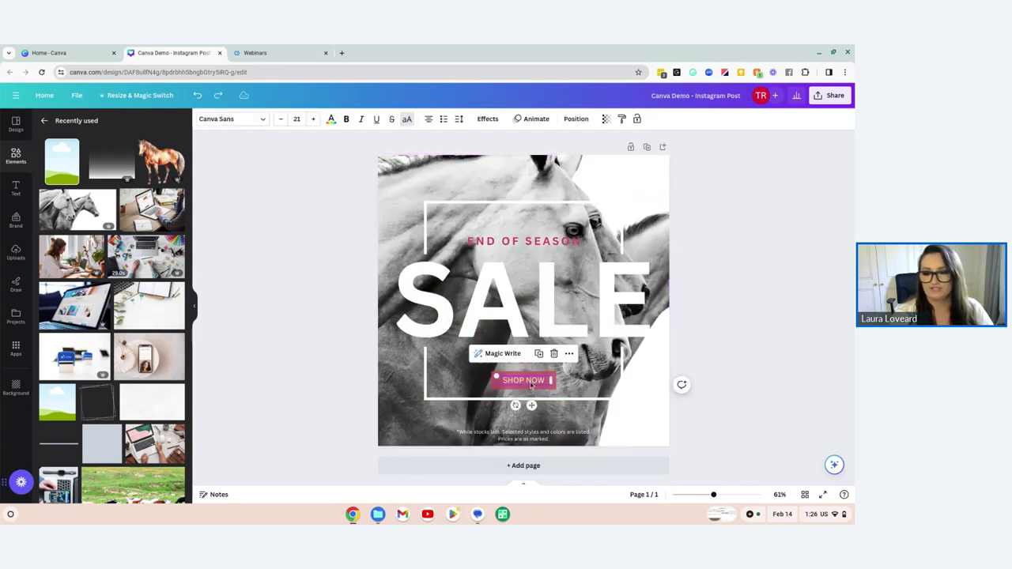
pyautogui.click(651, 118)
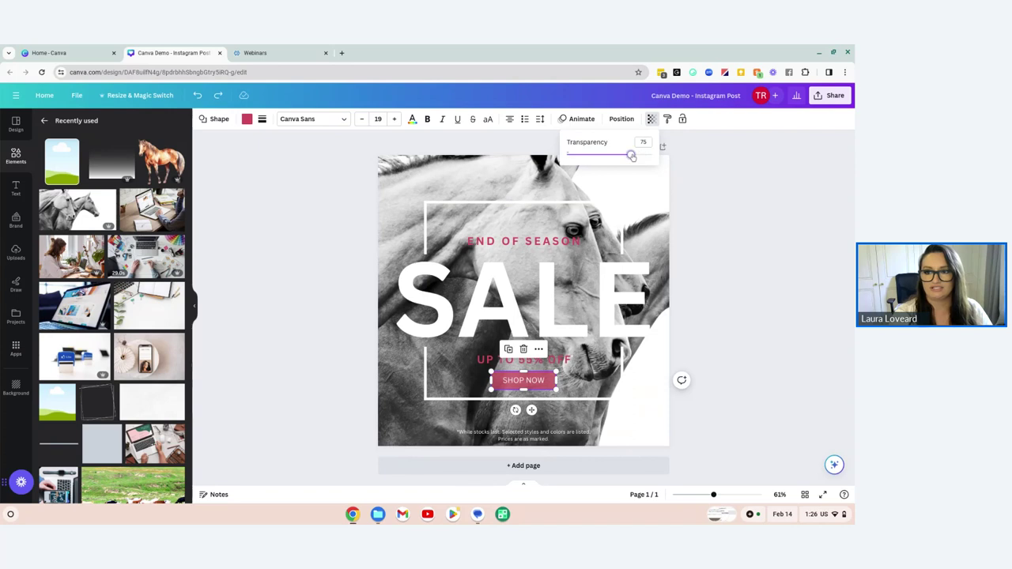
pyautogui.click(648, 157)
pyautogui.press('Escape')
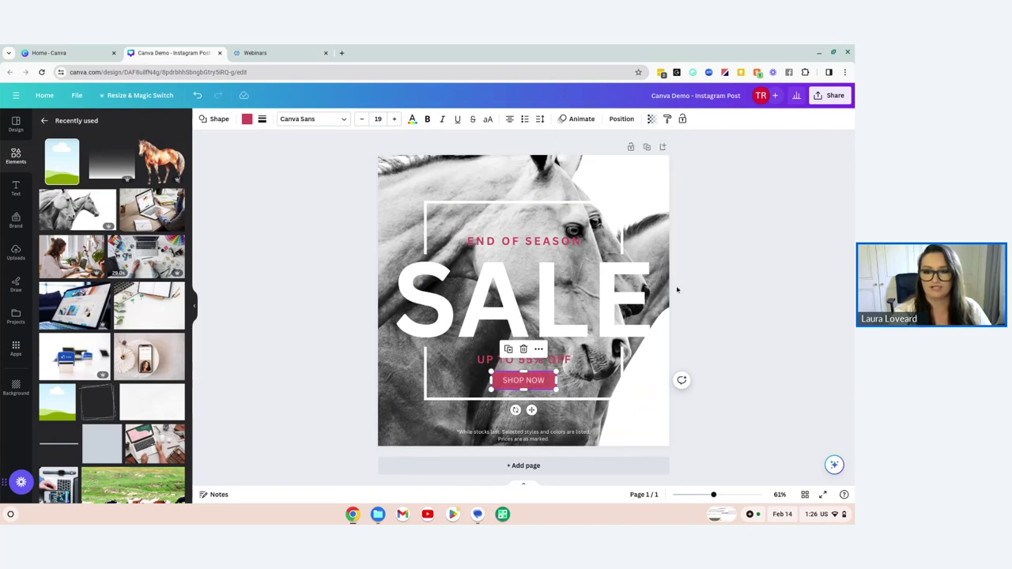
pyautogui.press('Escape')
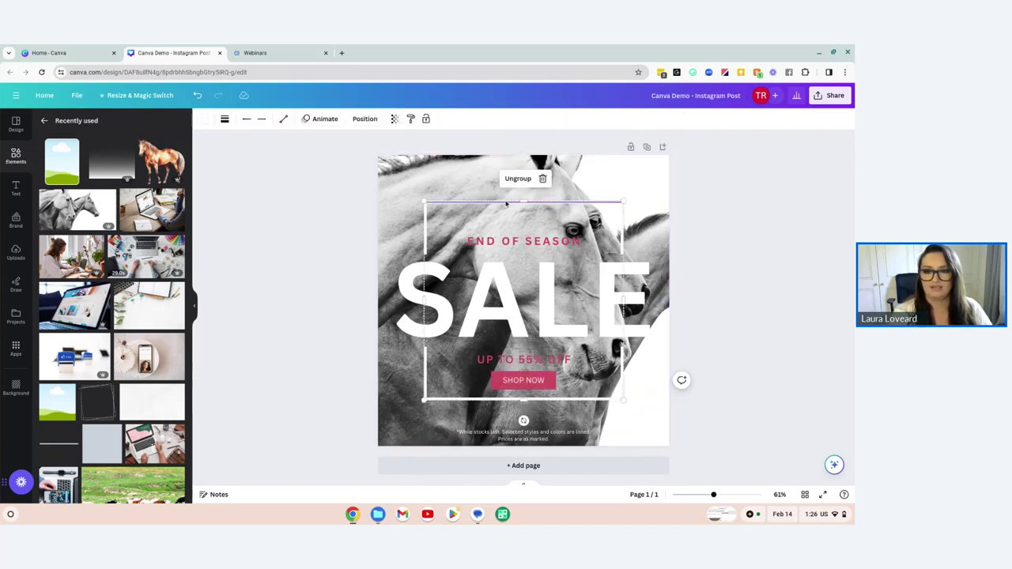
# Colour the top line of the white border with the darkest grey from the Monochromatic 3 palette
pyautogui.click(204, 120)
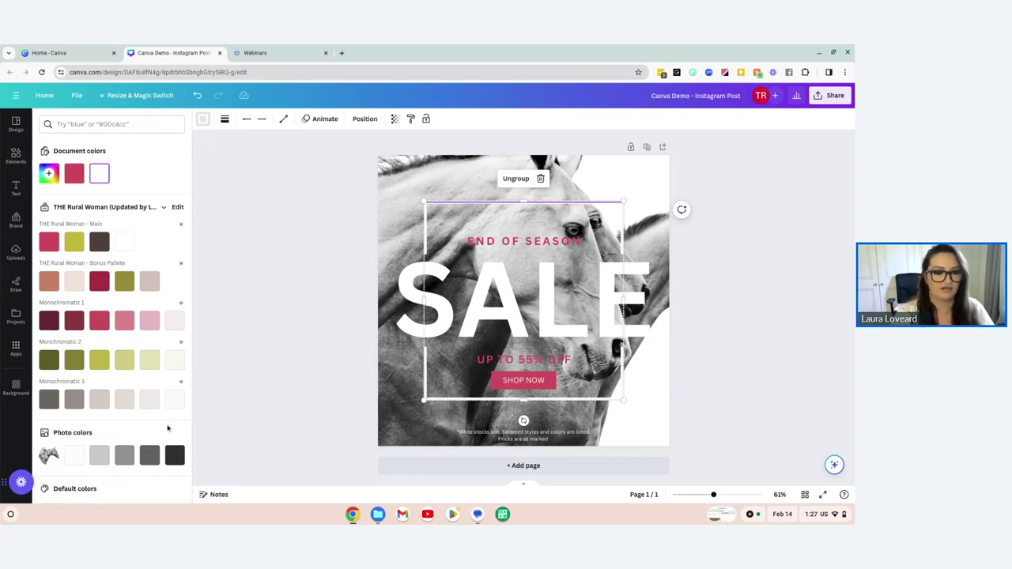
pyautogui.click(51, 400)
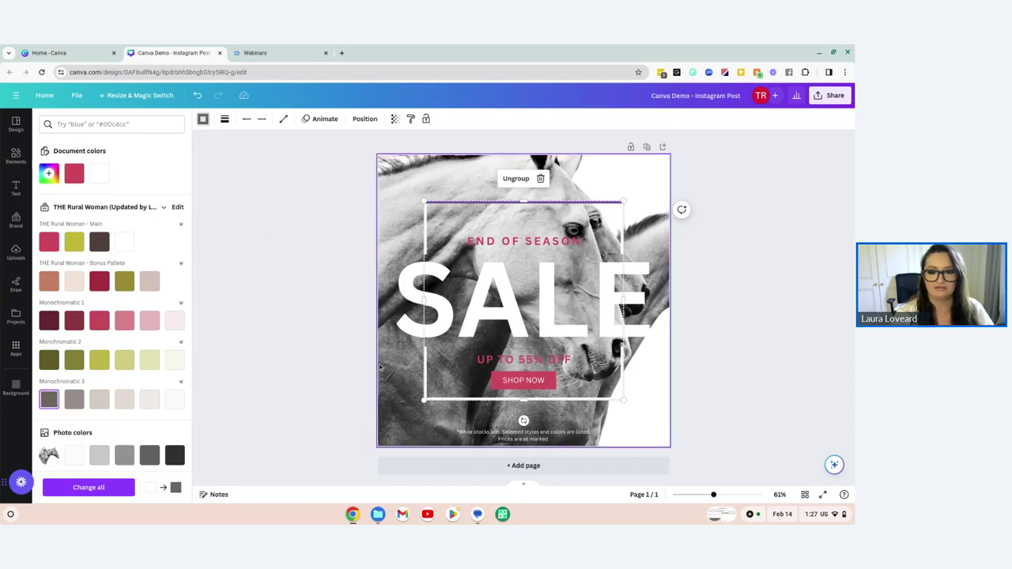
# Colour the upper-left vertical line of the border with the darkest grey from the Monochromatic 3 palette
pyautogui.click(347, 367)
pyautogui.click(425, 224)
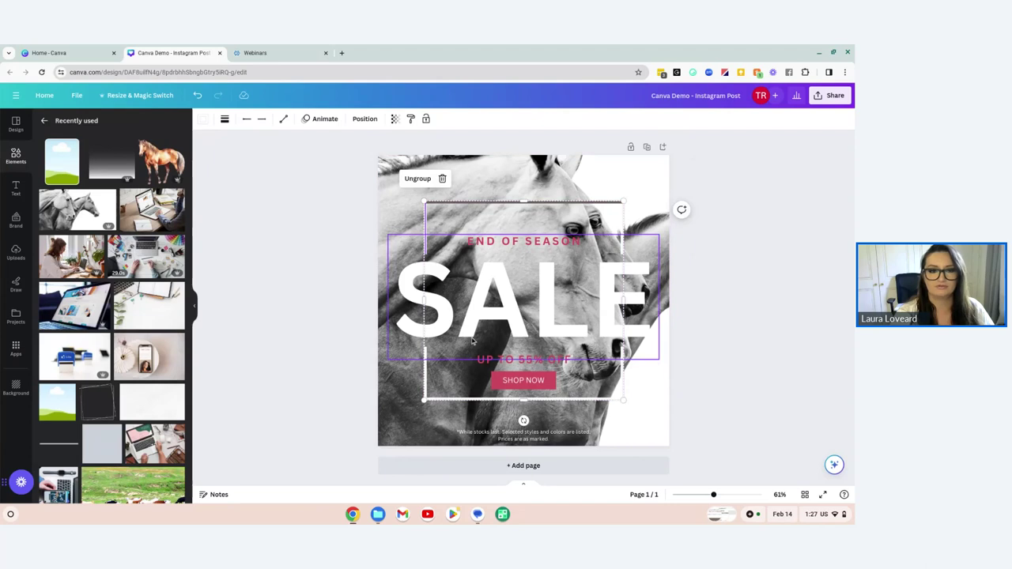
pyautogui.hotkey('ctrl', 'a')
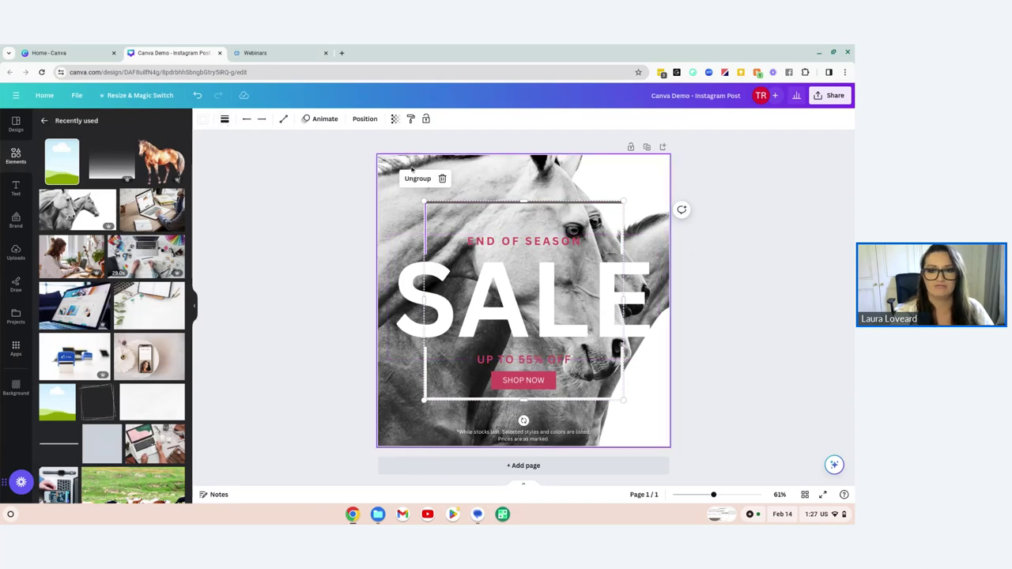
pyautogui.click(356, 177)
pyautogui.click(425, 225)
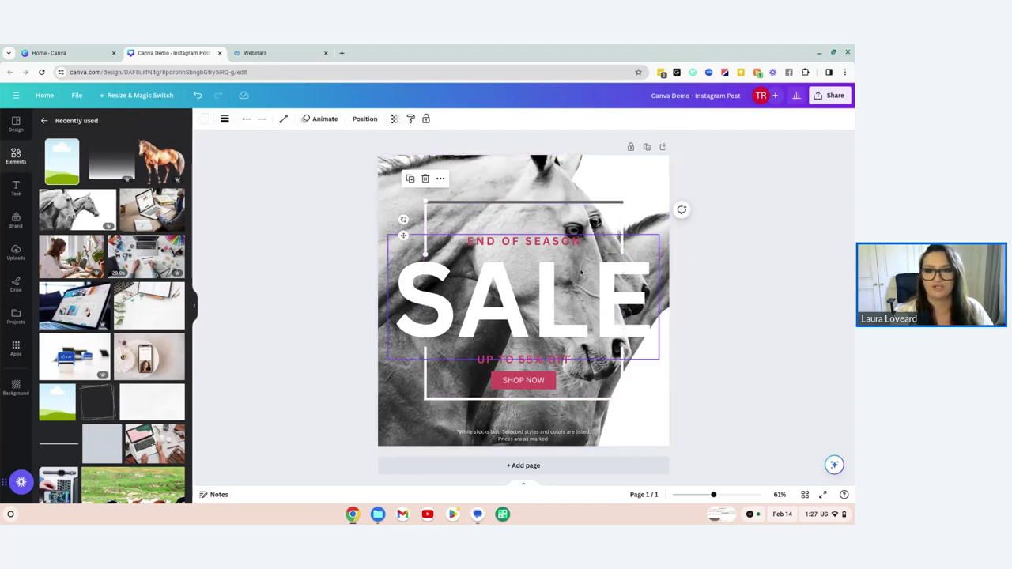
pyautogui.click(634, 229)
pyautogui.click(348, 224)
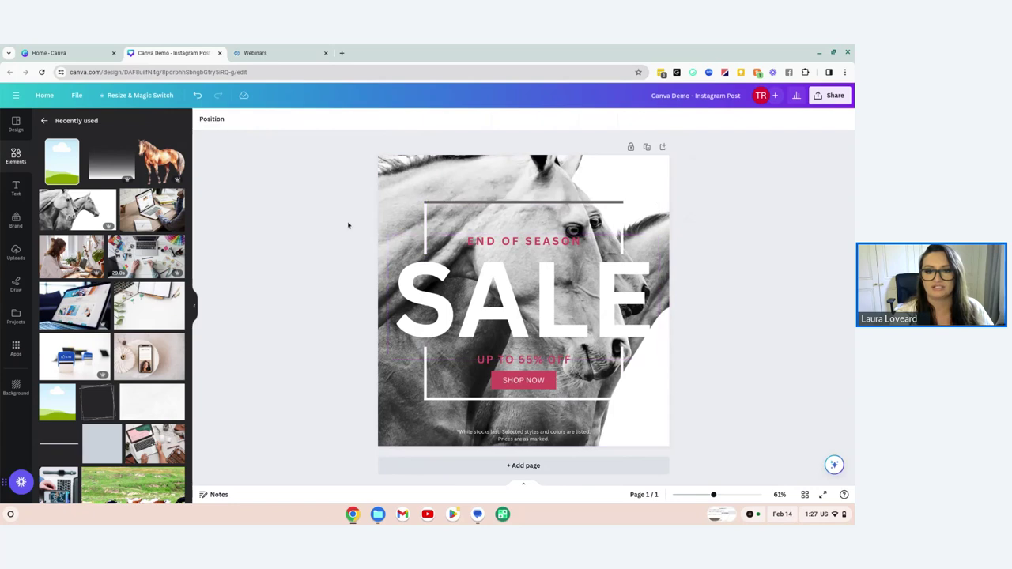
pyautogui.click(425, 225)
pyautogui.click(203, 118)
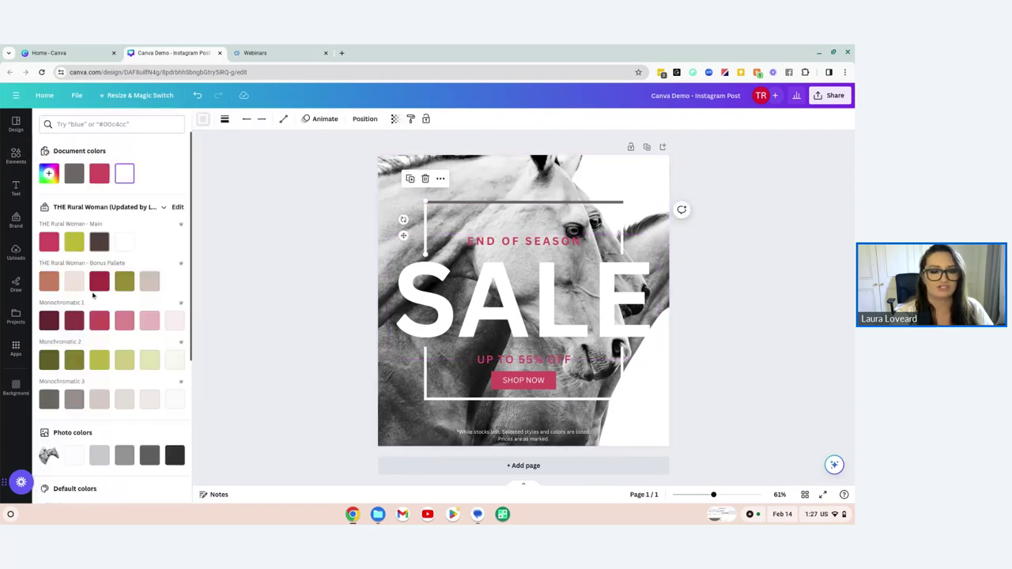
pyautogui.click(99, 241)
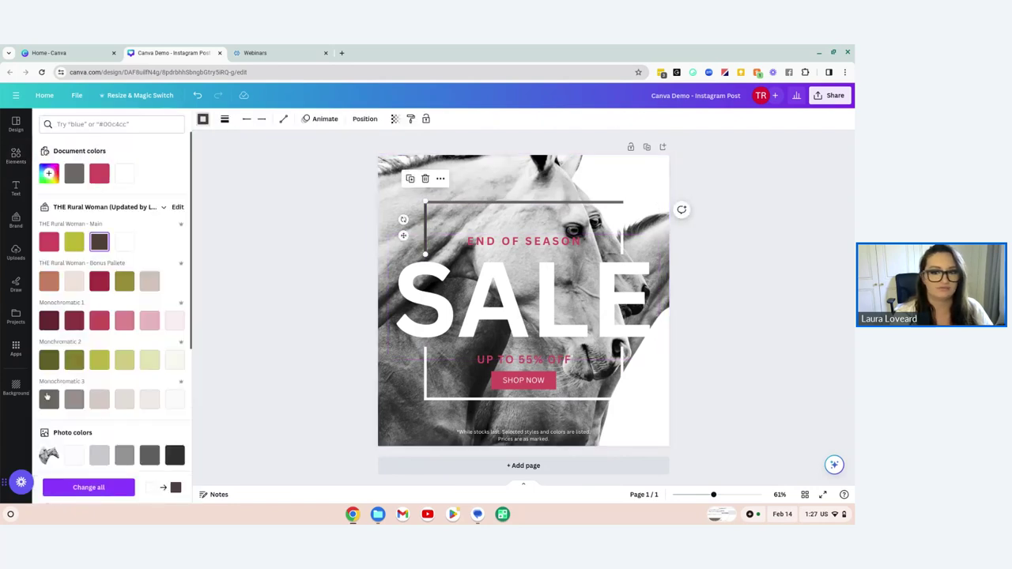
# Colour the border's lower-left vertical line and bottom line with the darkest grey from the Monochromatic 3 palette
pyautogui.click(431, 366)
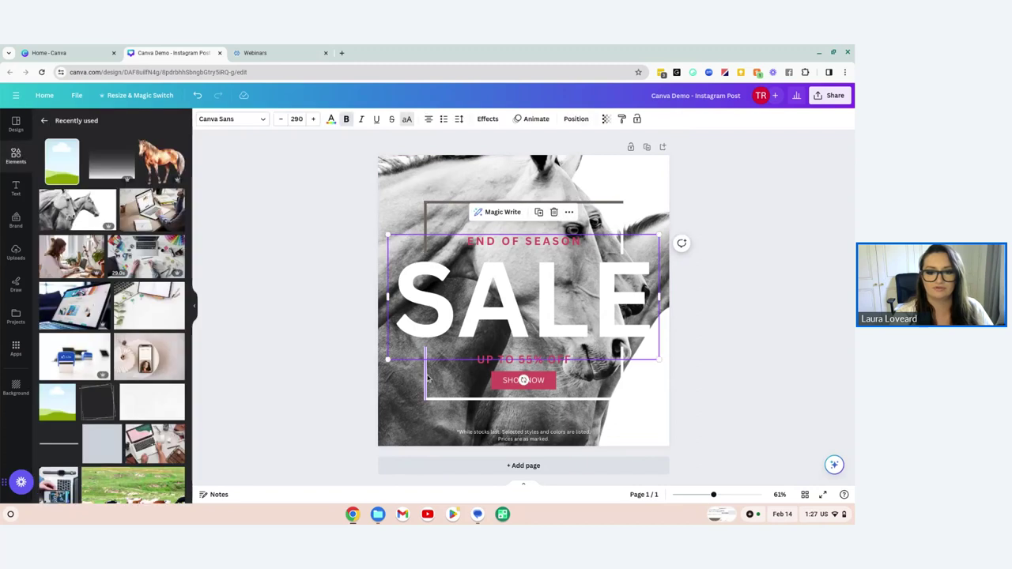
pyautogui.click(426, 378)
pyautogui.click(201, 120)
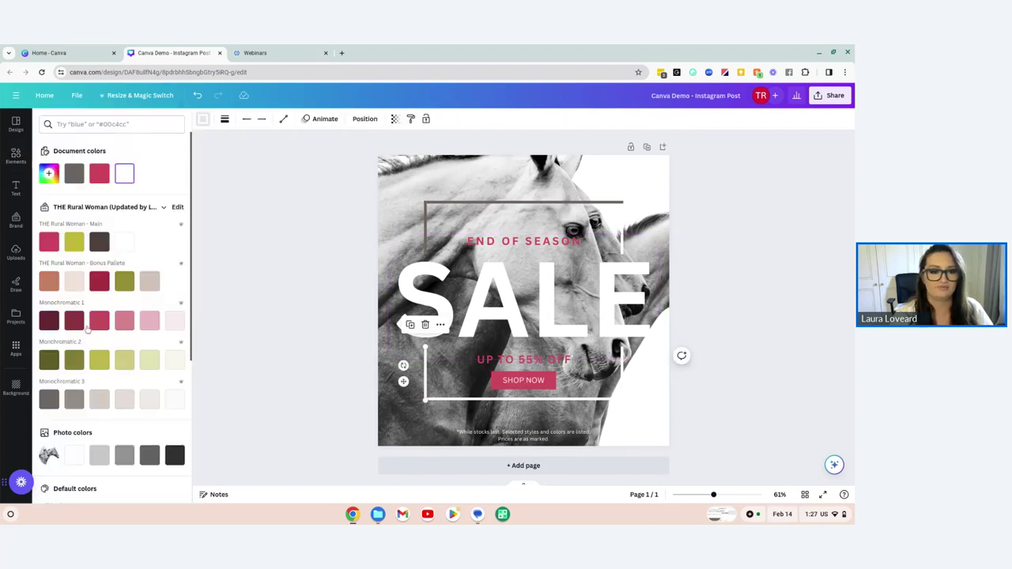
pyautogui.click(45, 397)
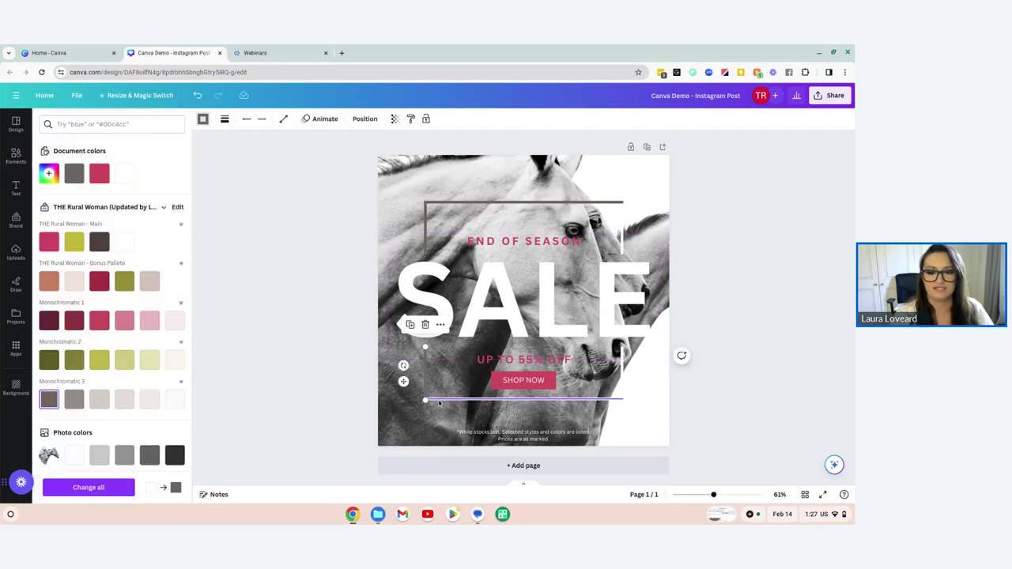
pyautogui.click(439, 401)
pyautogui.click(48, 397)
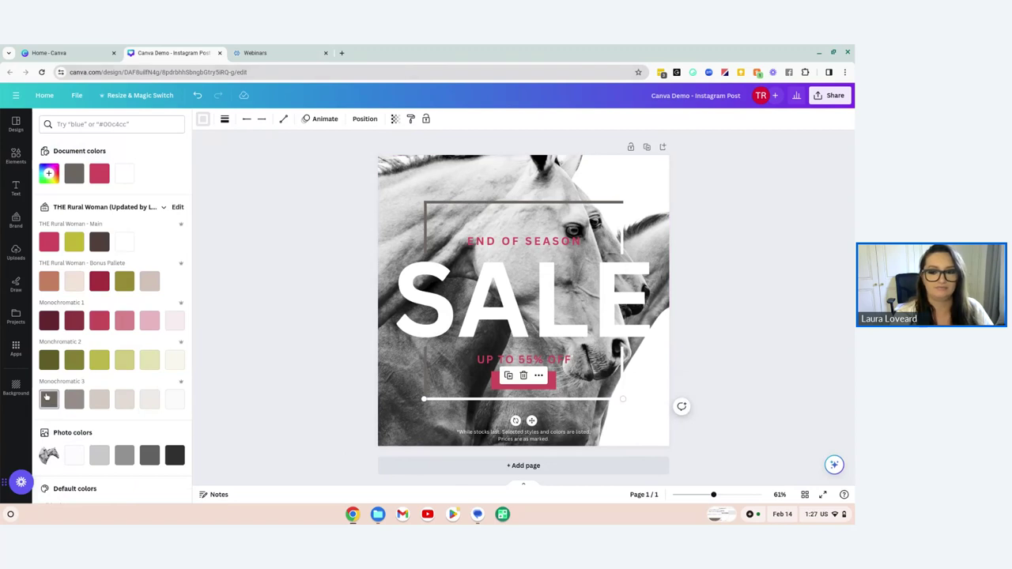
# Colour the border's lower-right and upper-right vertical lines with the same dark grey as the rest of the border
pyautogui.click(620, 383)
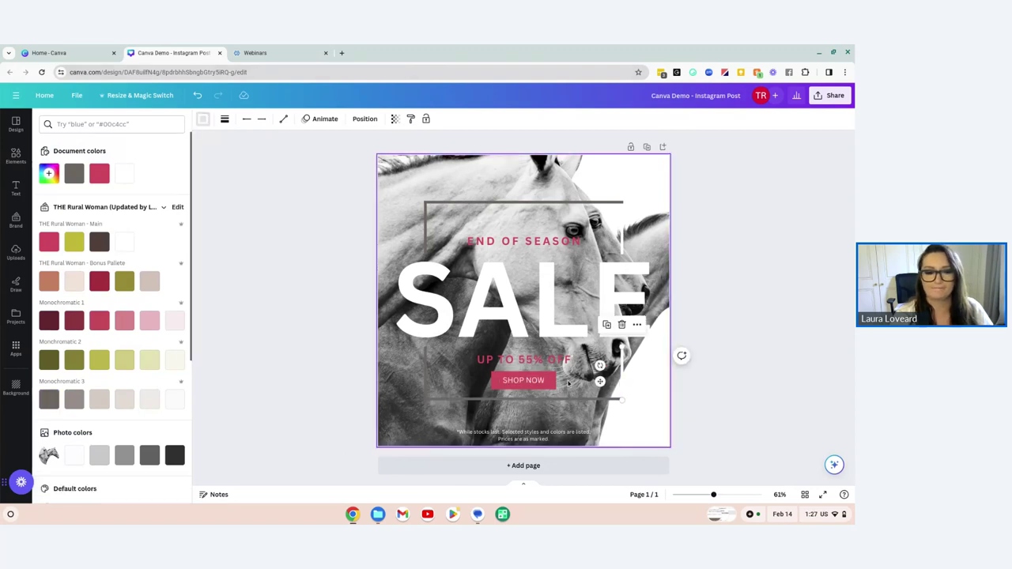
pyautogui.click(48, 397)
pyautogui.press('Escape')
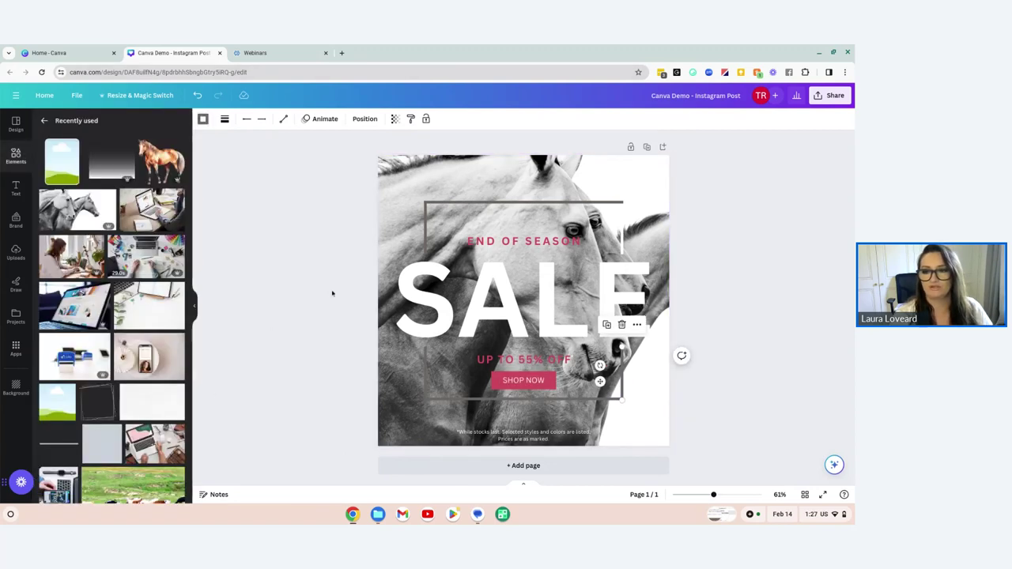
pyautogui.click(622, 237)
pyautogui.click(622, 229)
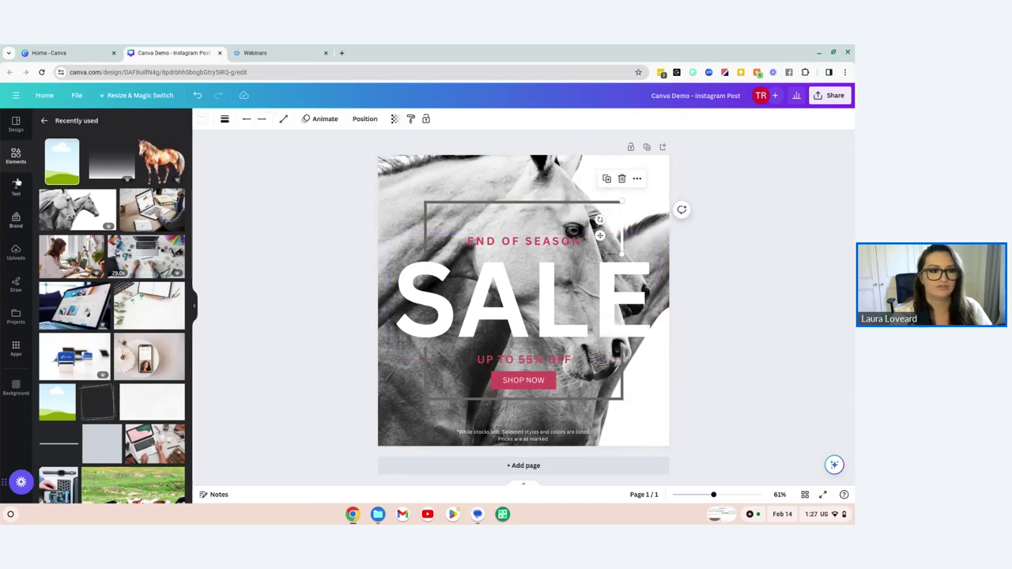
pyautogui.click(203, 119)
pyautogui.click(79, 175)
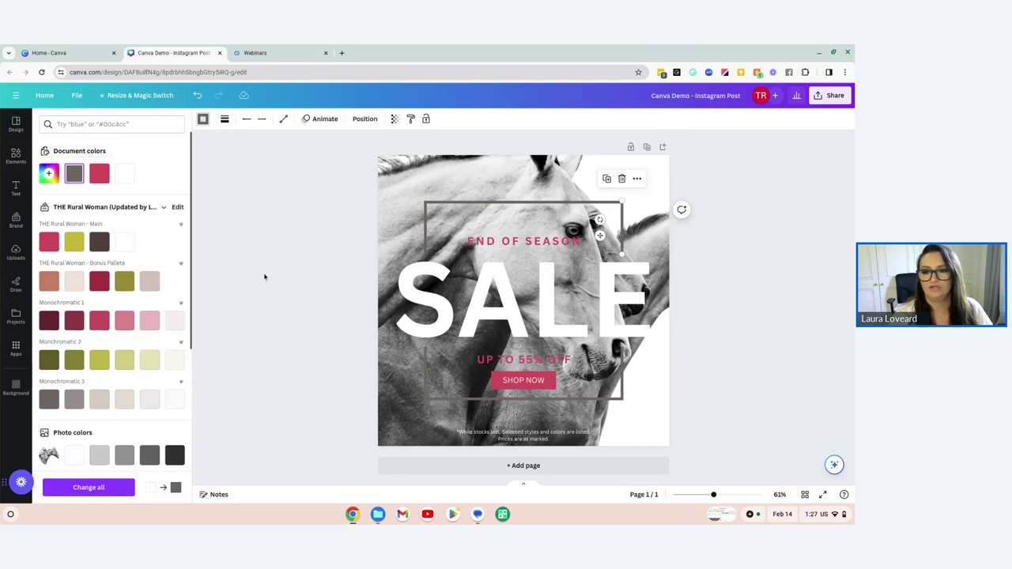
pyautogui.click(264, 276)
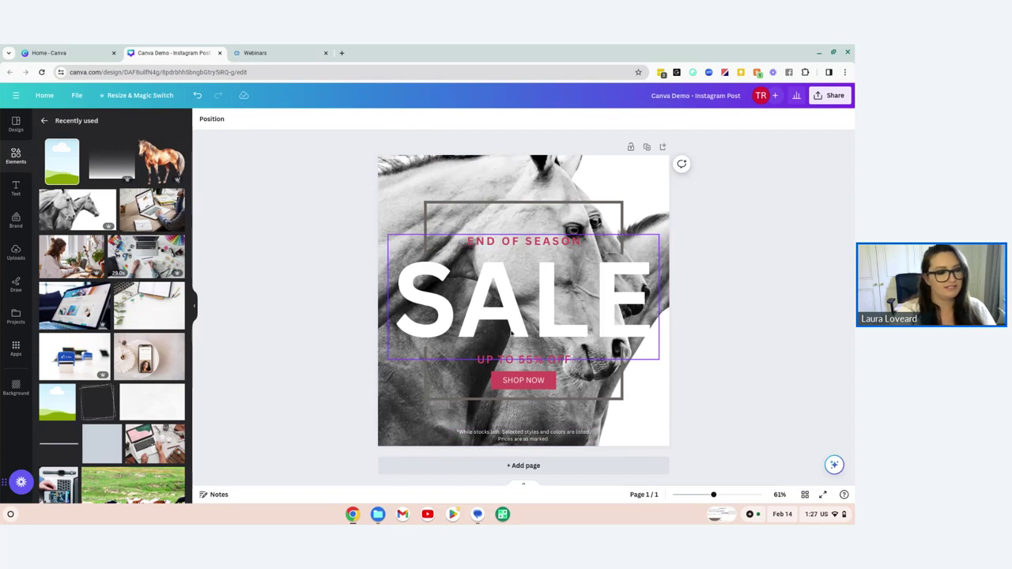
# Try the Shadow text effect on the "END OF SEASON" line
pyautogui.click(515, 266)
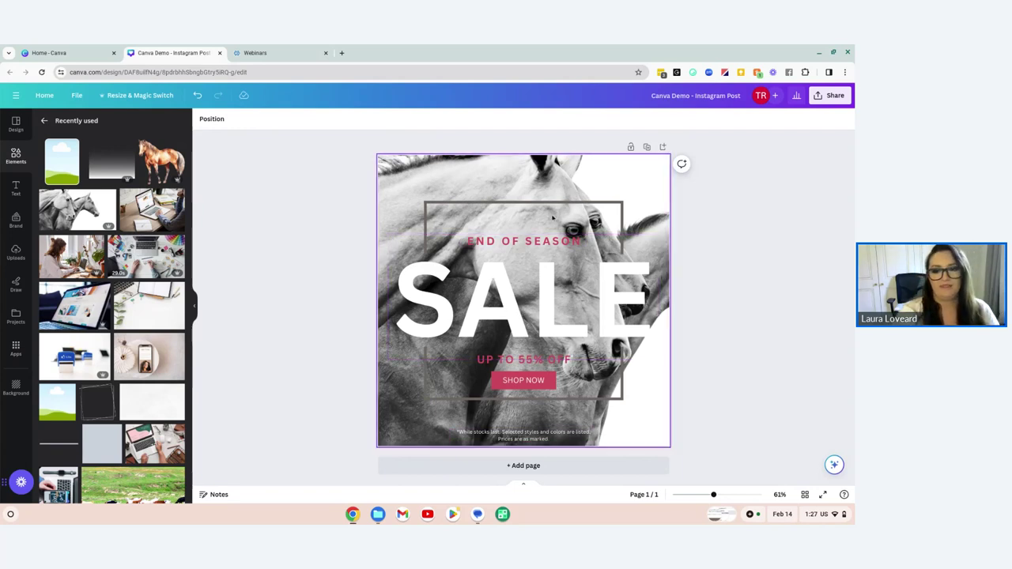
pyautogui.click(500, 245)
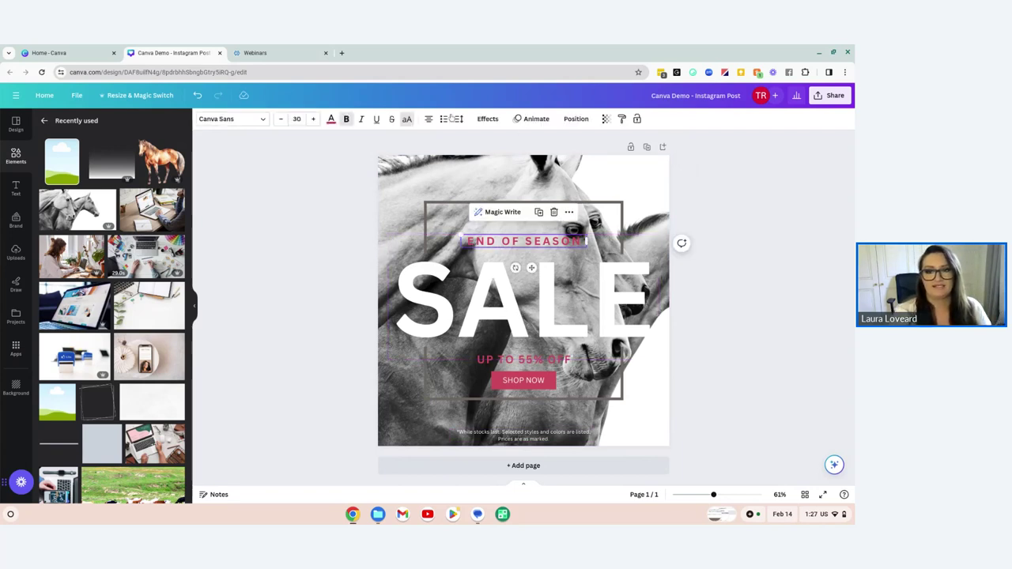
pyautogui.click(485, 121)
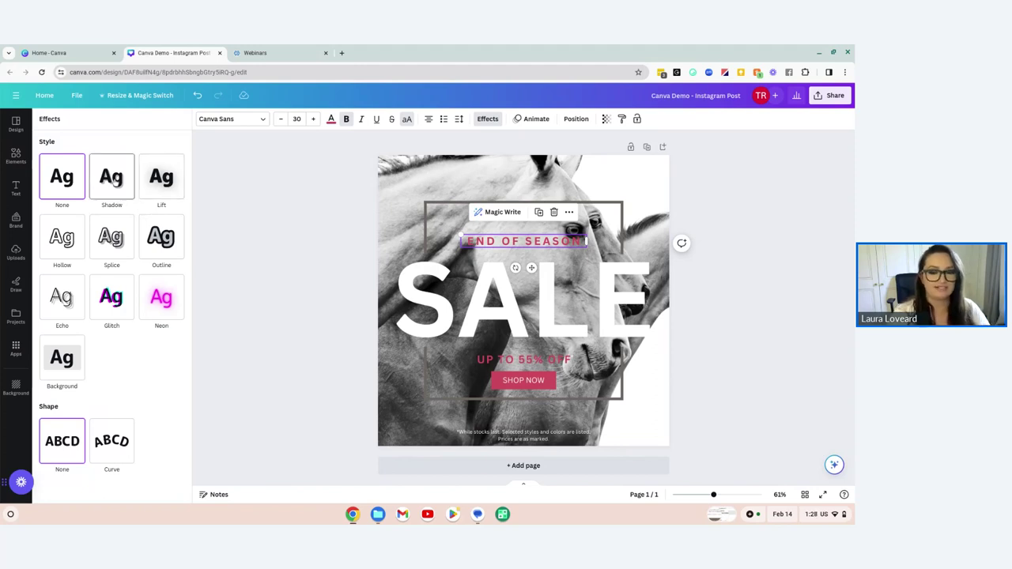
pyautogui.click(111, 181)
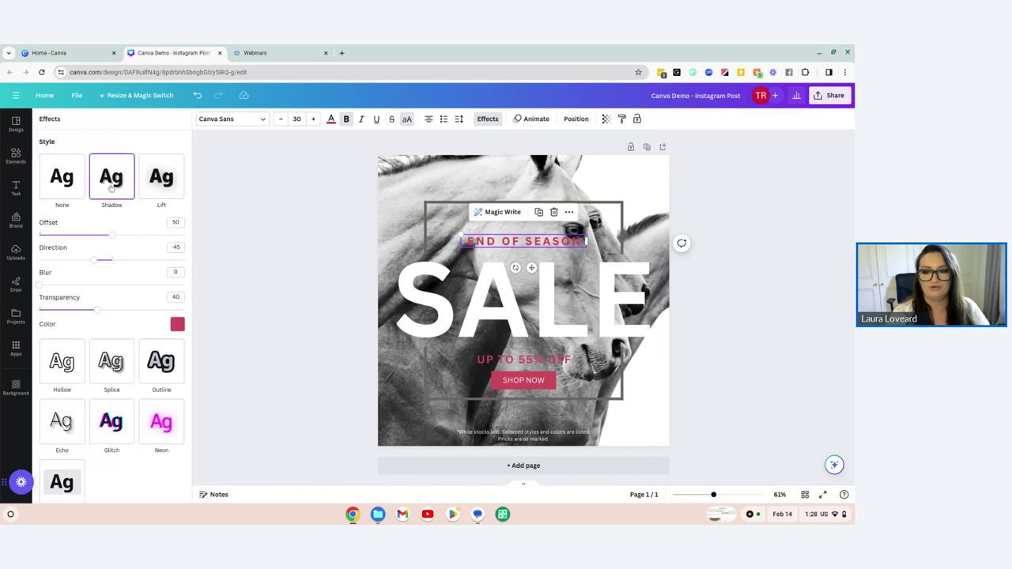
pyautogui.click(223, 245)
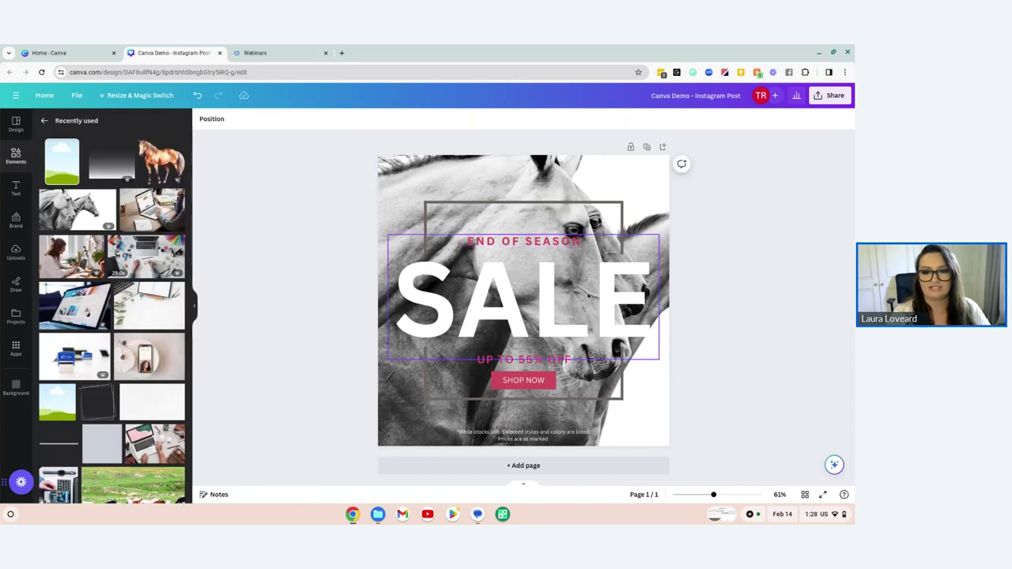
# Try the Lift text effect on the "END OF SEASON" line in place of Shadow
pyautogui.scroll(3, 581, 280)
pyautogui.scroll(3, 564, 297)
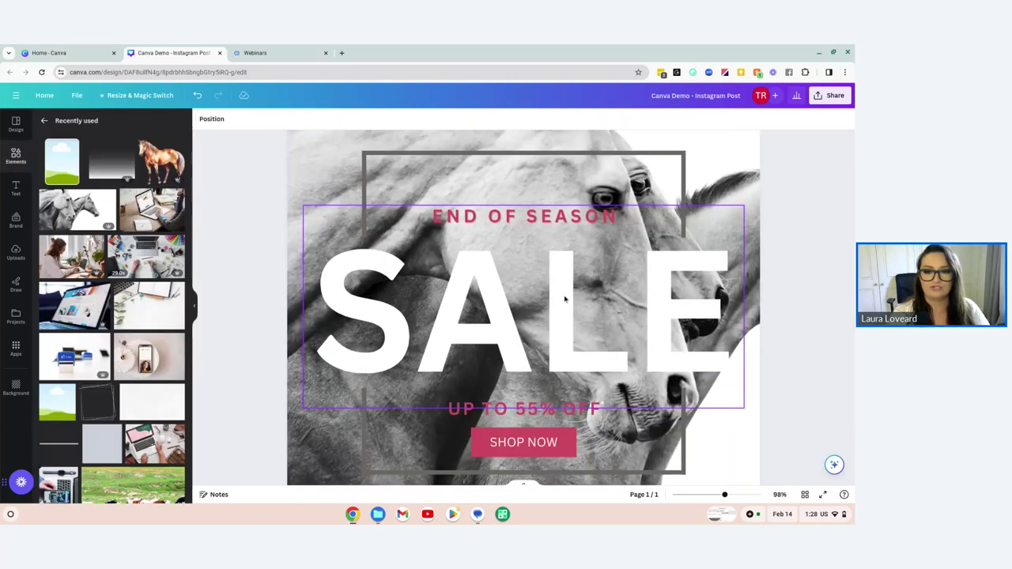
pyautogui.click(540, 196)
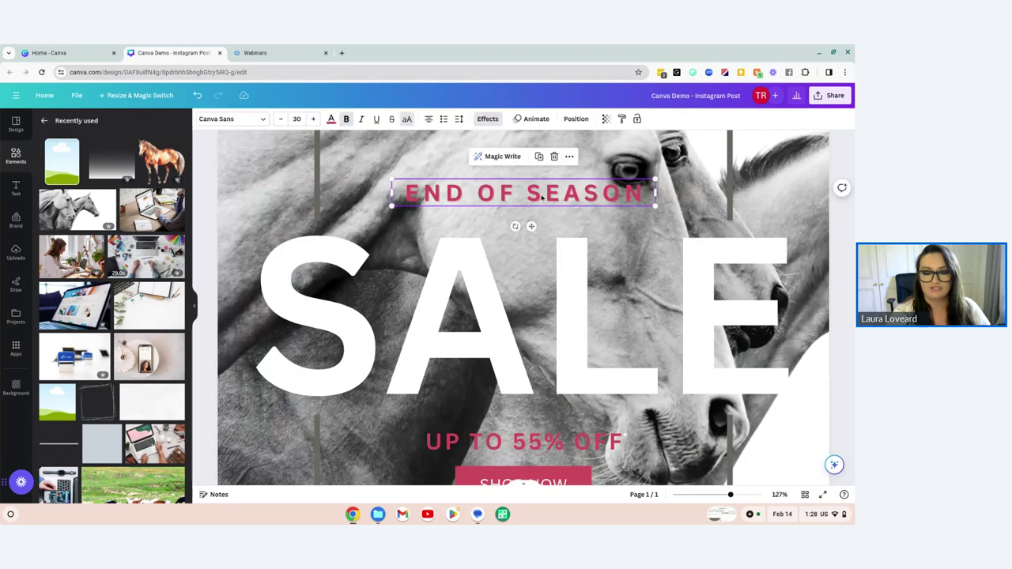
pyautogui.scroll(3, 530, 203)
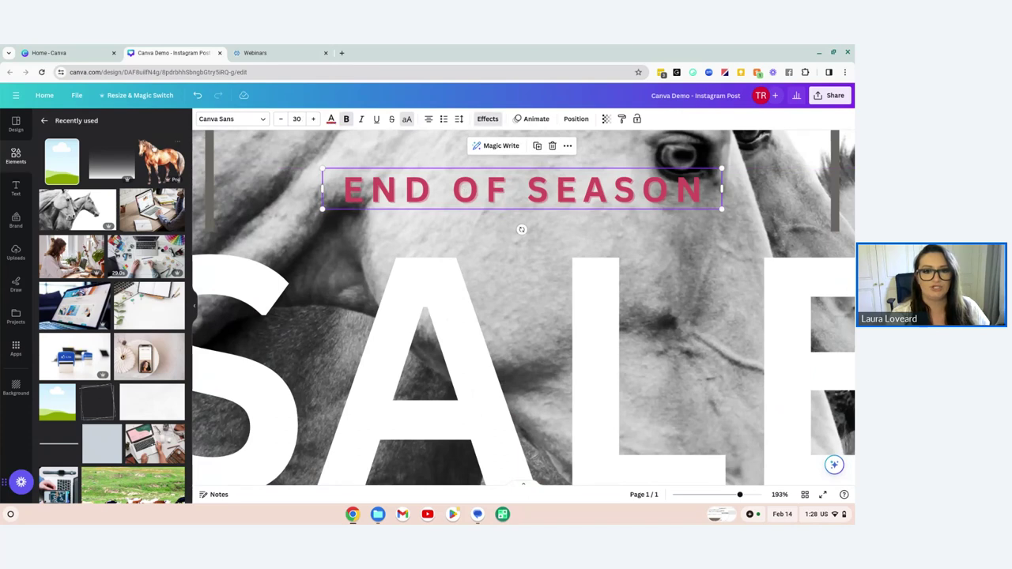
pyautogui.click(487, 119)
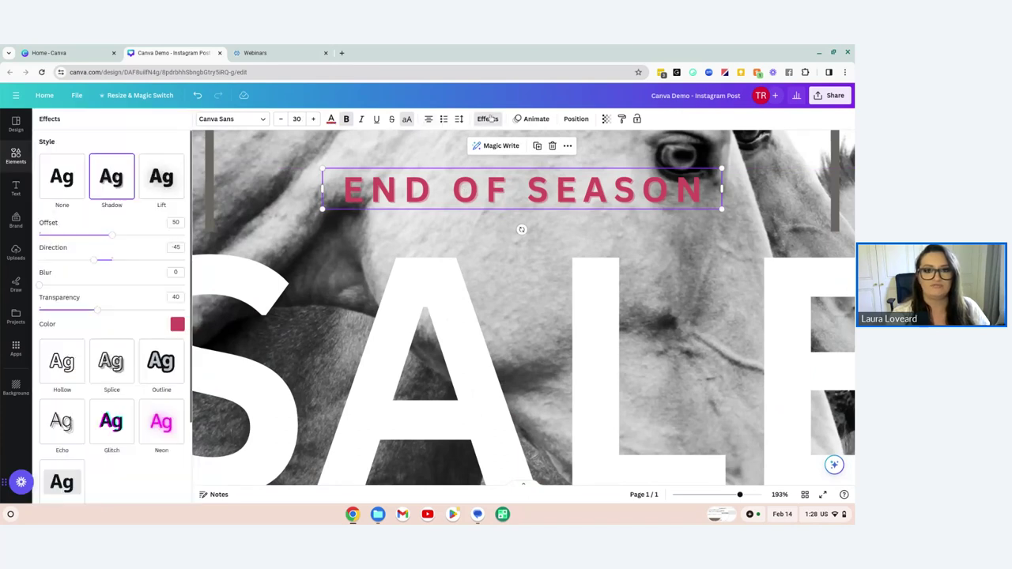
pyautogui.click(167, 177)
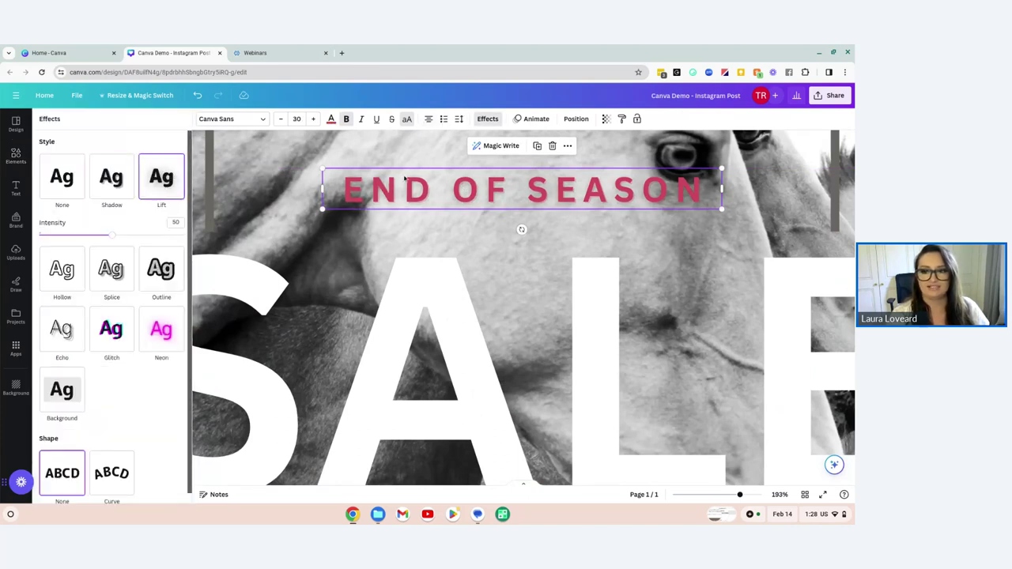
pyautogui.scroll(-1, 423, 250)
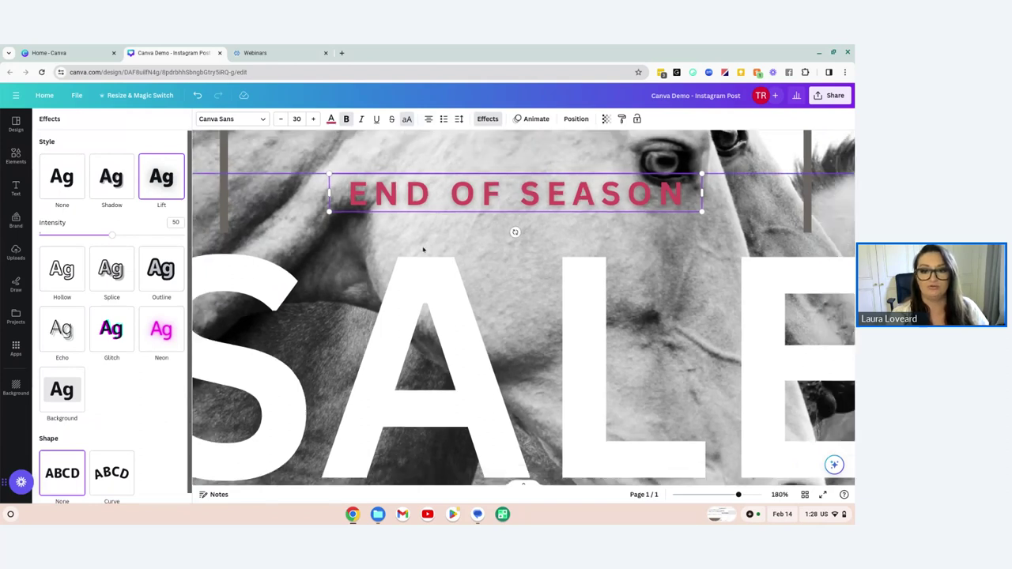
pyautogui.scroll(-5, 423, 250)
pyautogui.scroll(4, 521, 299)
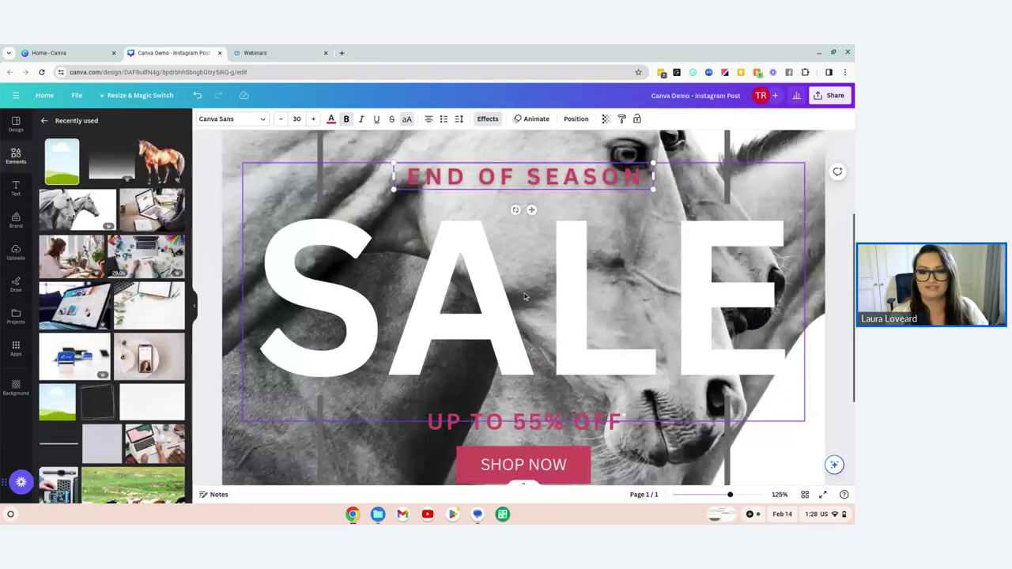
# Apply the Background text effect to the "END OF SEASON" line and check it against the whole page
pyautogui.click(485, 120)
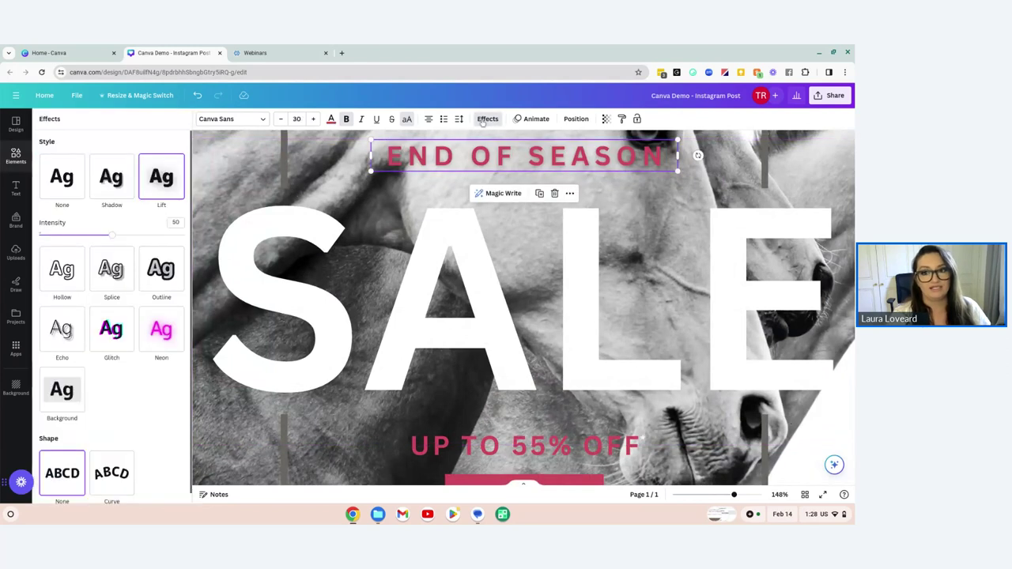
pyautogui.click(62, 389)
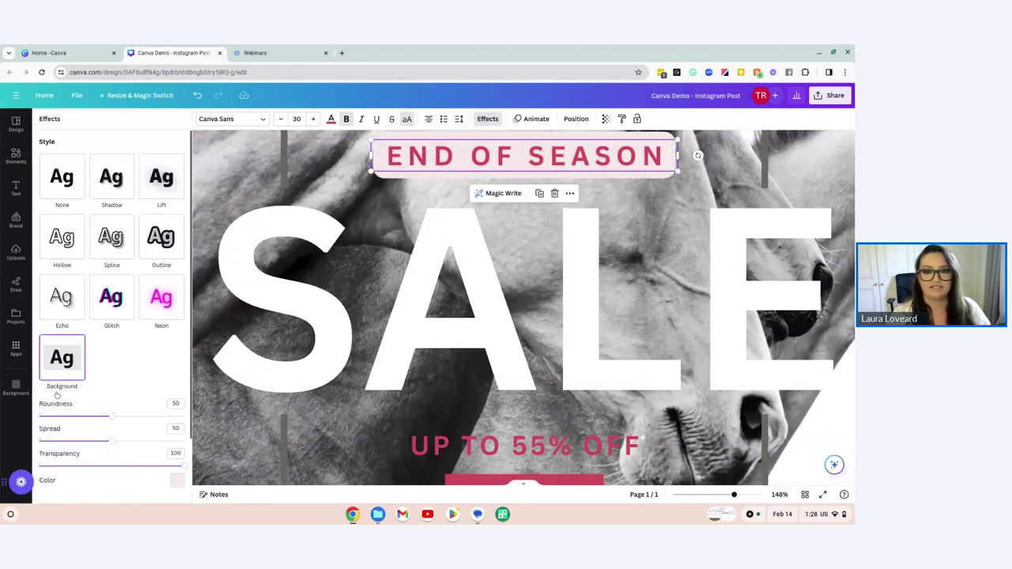
pyautogui.scroll(1, 474, 237)
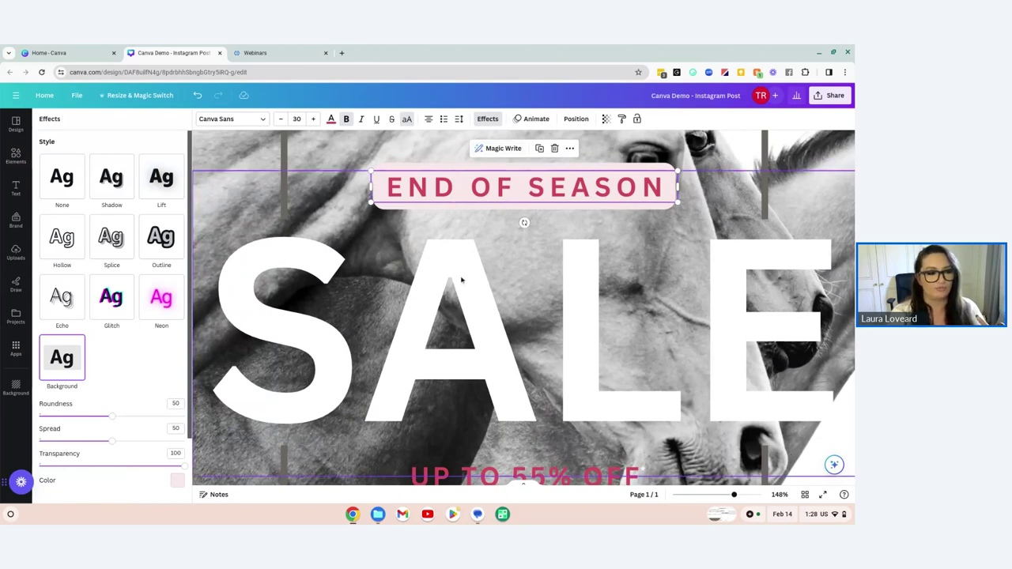
pyautogui.click(541, 225)
pyautogui.hotkey('ctrl', '0')
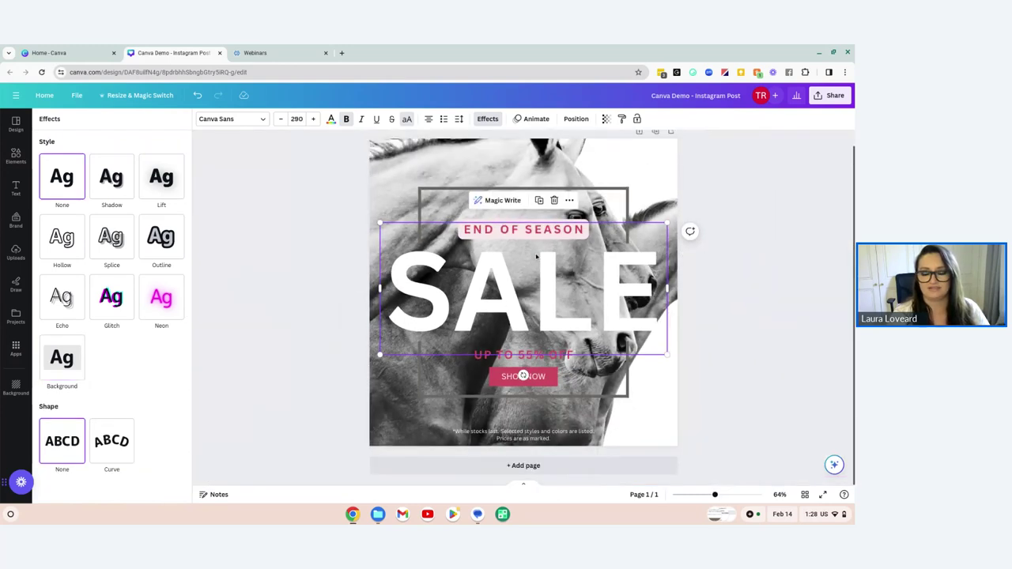
pyautogui.click(754, 332)
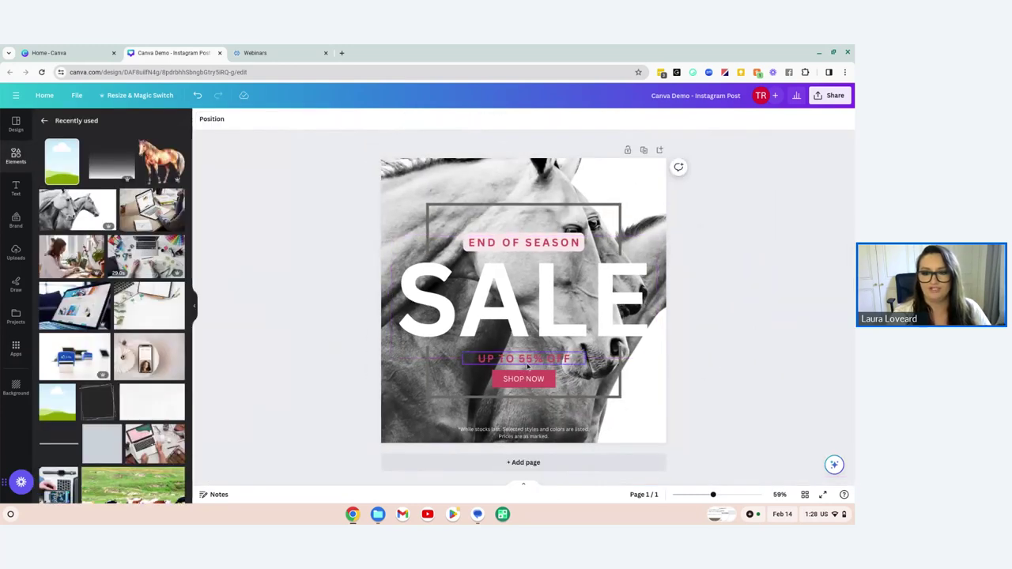
# Apply the Background text effect to the "UP TO 55% OFF" line
pyautogui.click(528, 365)
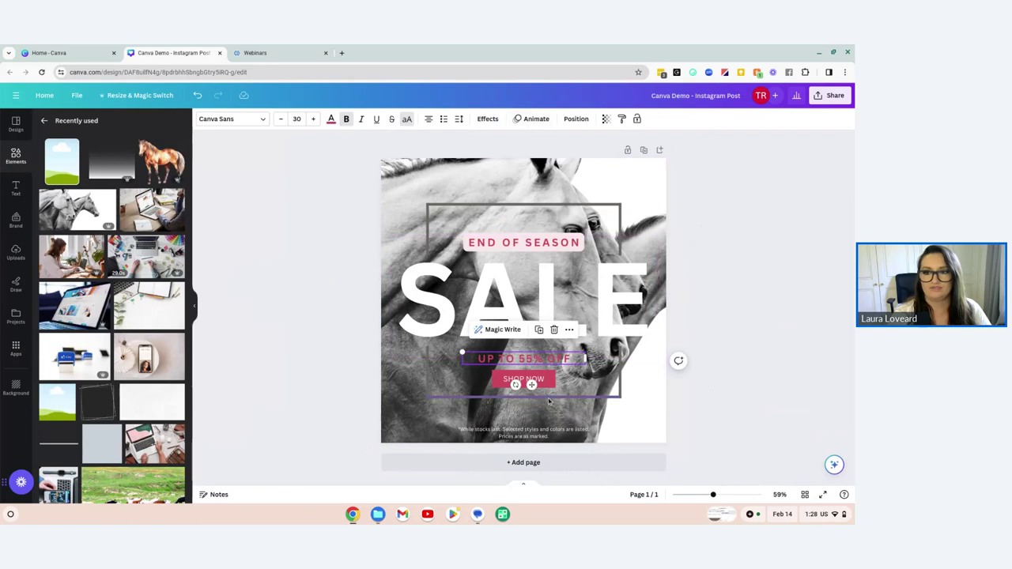
pyautogui.click(488, 119)
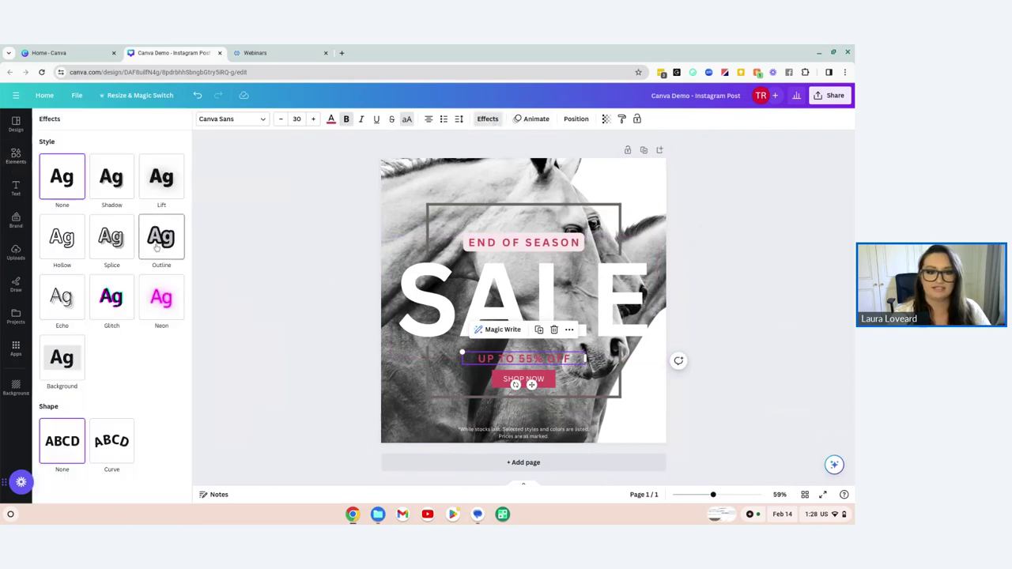
pyautogui.click(61, 360)
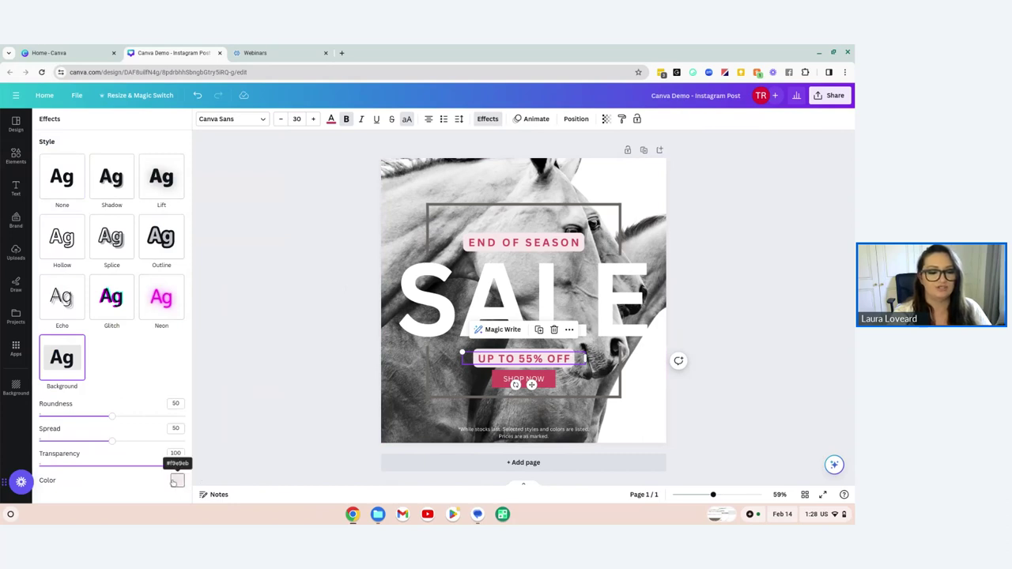
# Set the Background effect of the "UP TO 55% OFF" line to roundness 14 and spread 49
pyautogui.moveTo(185, 468)
pyautogui.mouseDown()
pyautogui.moveTo(124, 466)
pyautogui.moveTo(184, 467)
pyautogui.mouseUp()
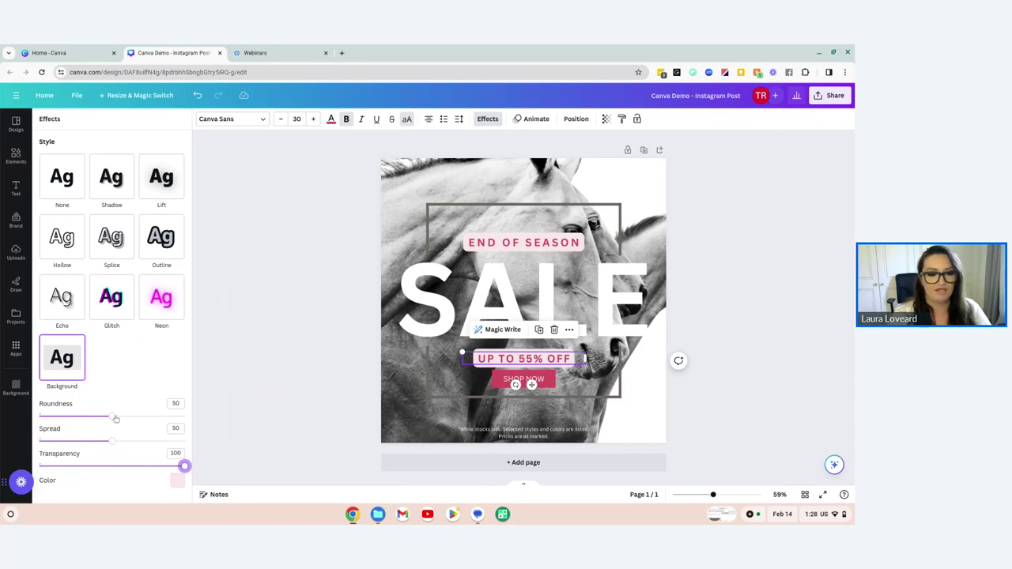
pyautogui.moveTo(115, 419); pyautogui.dragTo(60, 417)
pyautogui.moveTo(112, 443)
pyautogui.mouseDown()
pyautogui.moveTo(74, 441)
pyautogui.moveTo(118, 441)
pyautogui.moveTo(110, 443)
pyautogui.mouseUp()
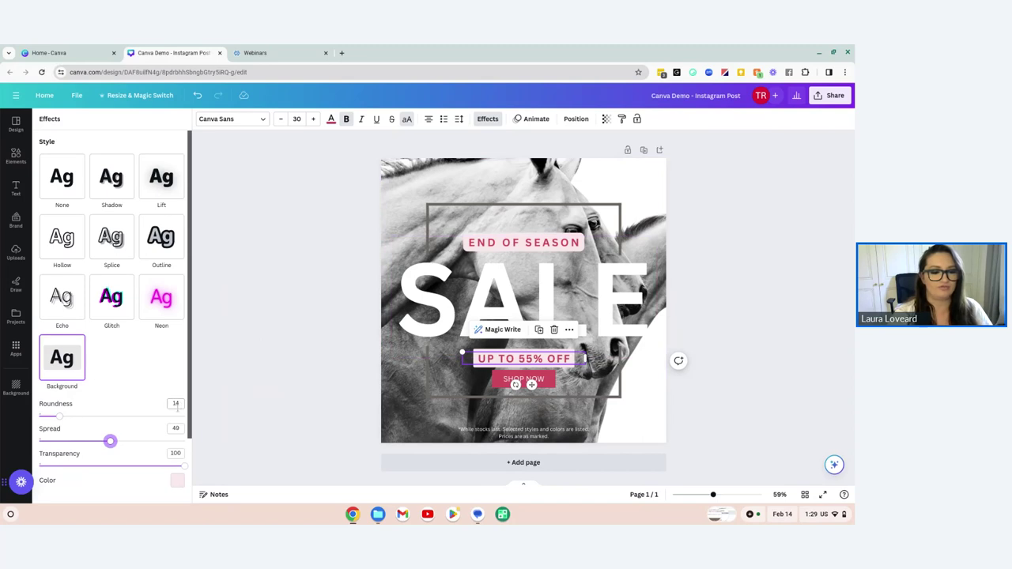
# Match the Background effect of the "END OF SEASON" line with roundness 14 and spread 49
pyautogui.click(465, 251)
pyautogui.click(175, 403)
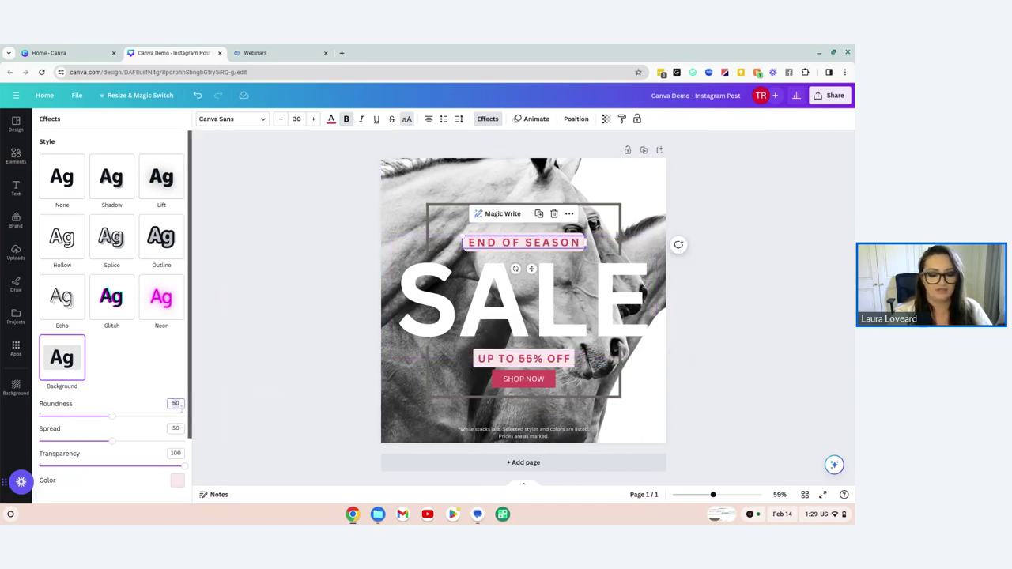
pyautogui.click(176, 428)
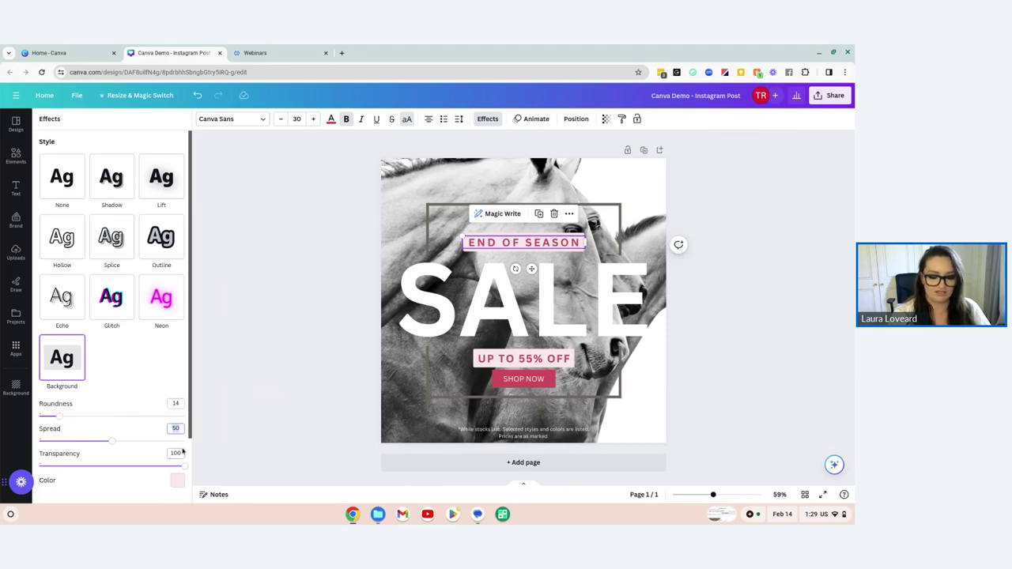
pyautogui.press('Down')
pyautogui.click(135, 369)
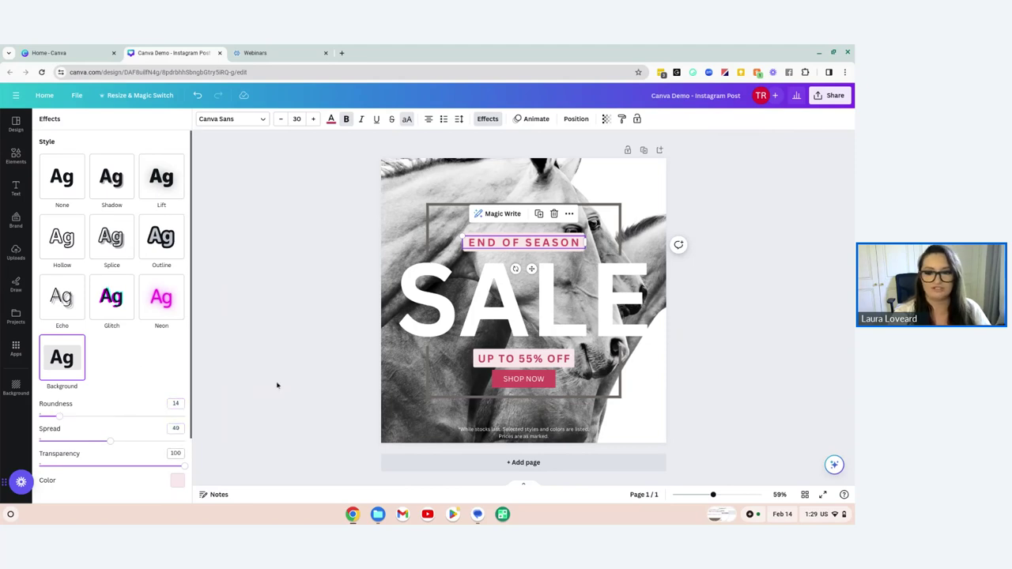
pyautogui.press('Escape')
# Move the "While stocks last" disclaimer up towards the SHOP NOW button and set its font size to 17
pyautogui.click(509, 264)
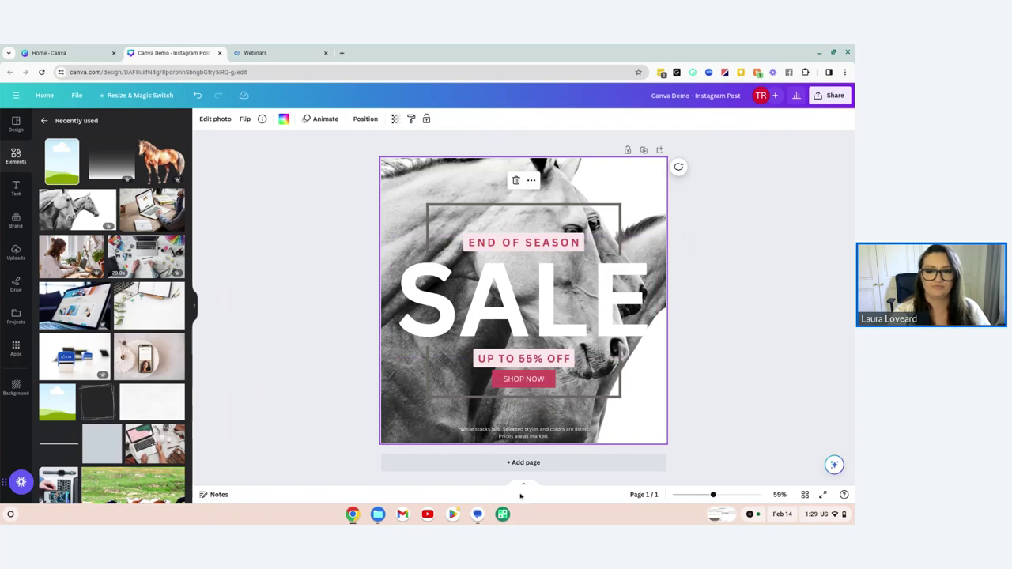
pyautogui.click(536, 380)
pyautogui.click(479, 419)
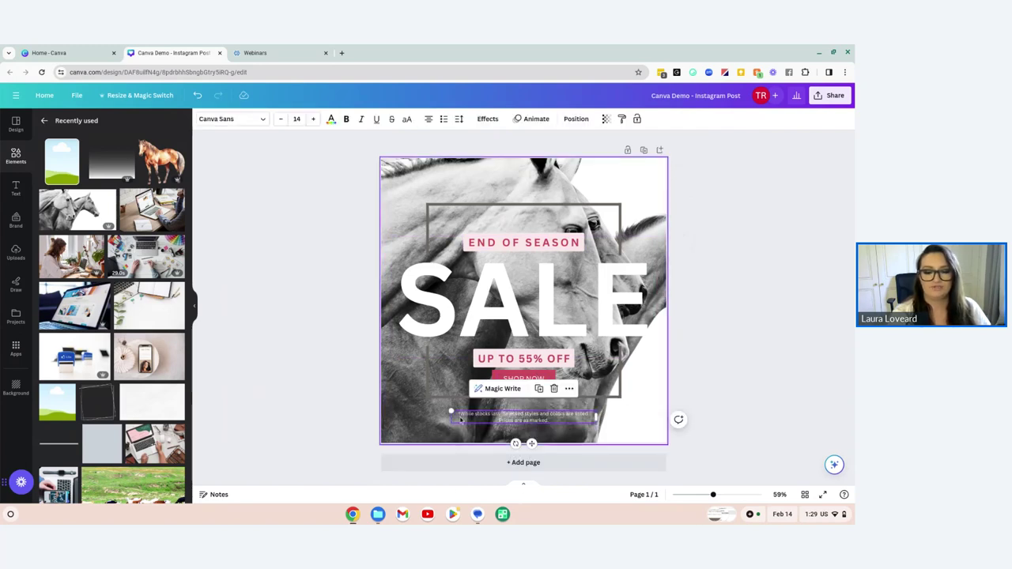
pyautogui.doubleClick(497, 423)
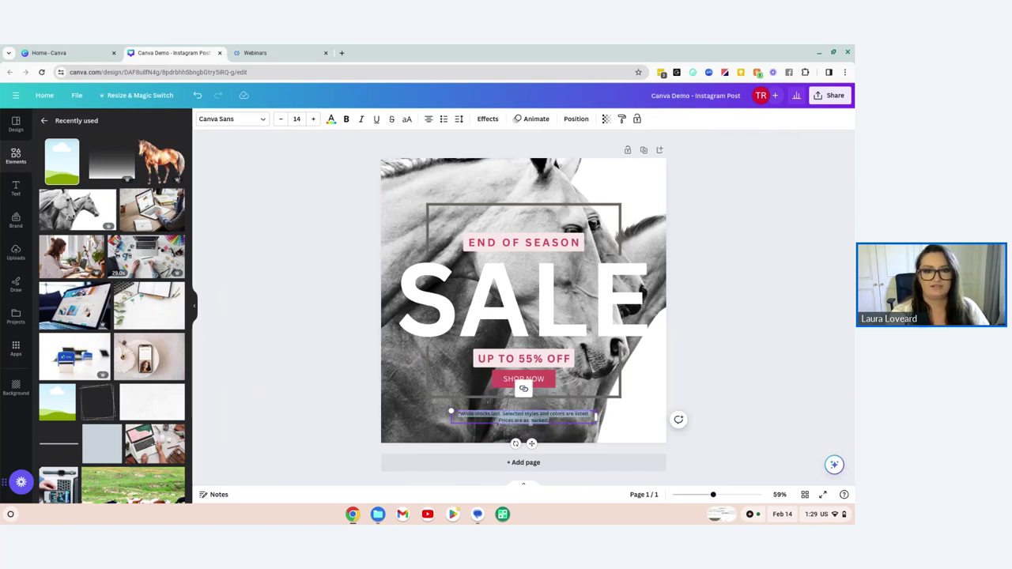
pyautogui.click(301, 120)
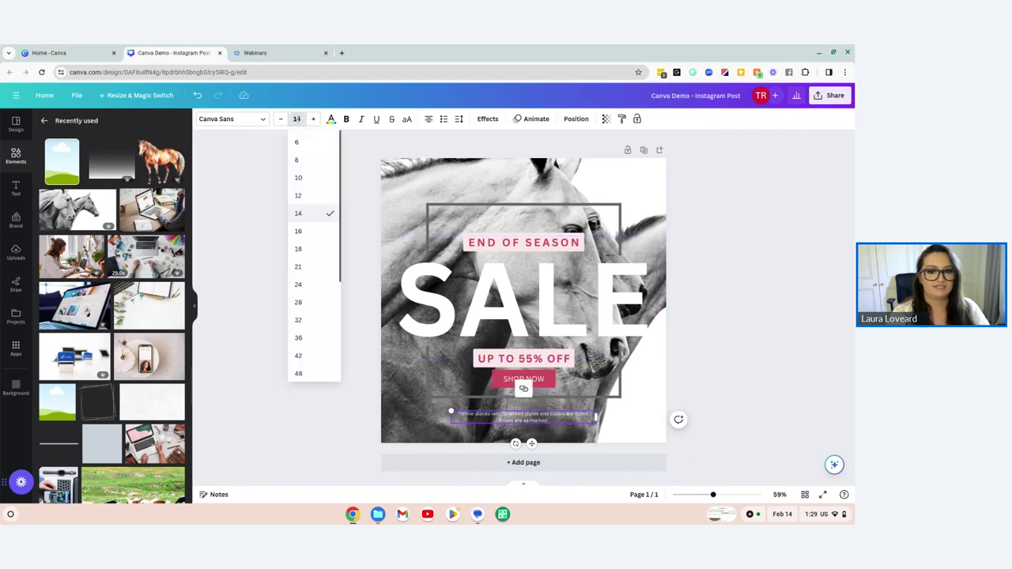
pyautogui.click(315, 119)
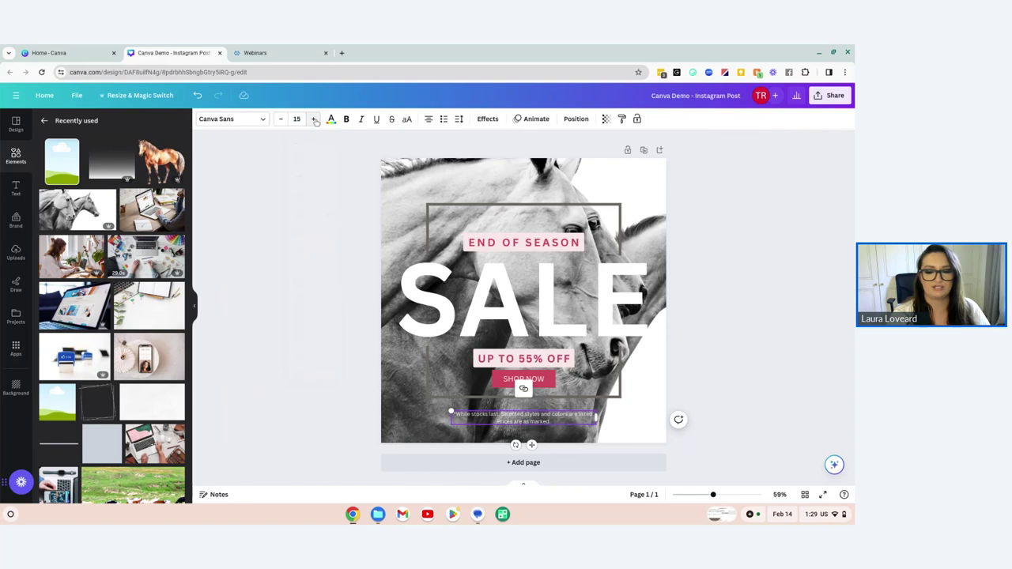
pyautogui.click(314, 119)
pyautogui.click(314, 119)
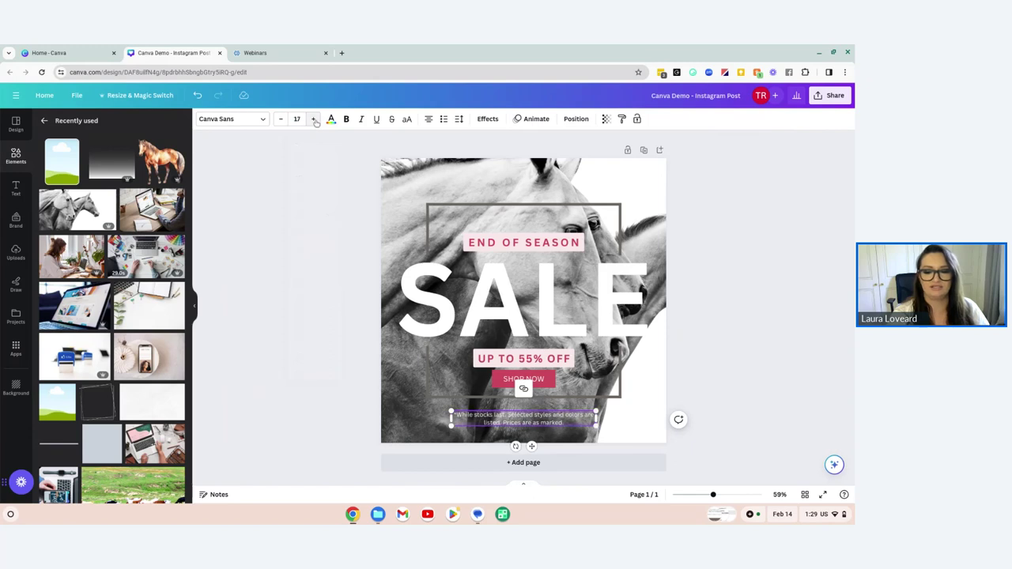
# Nudge the disclaimer text slightly upward, keeping it centred on the page
pyautogui.click(334, 424)
pyautogui.click(528, 417)
pyautogui.moveTo(528, 417); pyautogui.dragTo(532, 415)
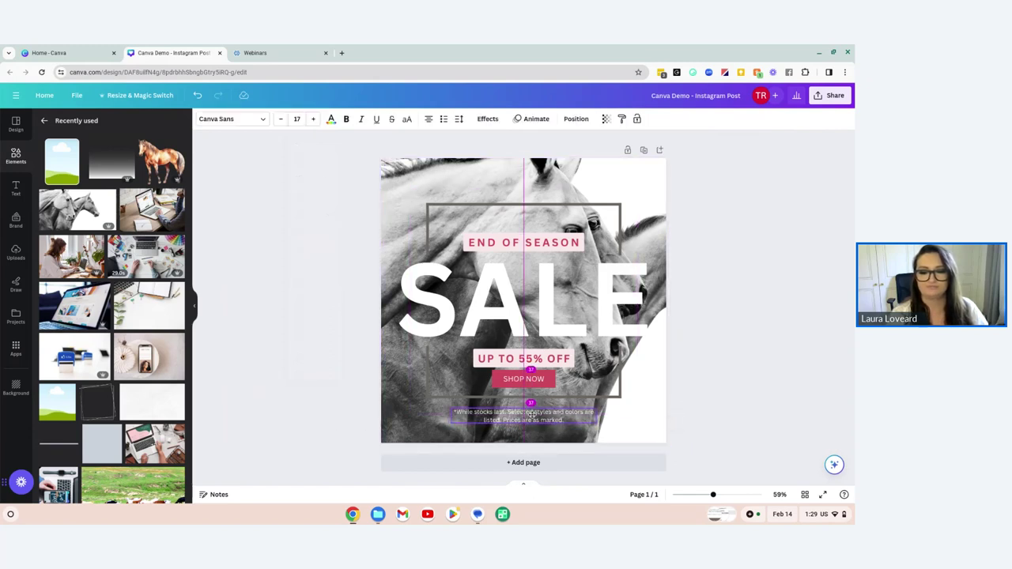
pyautogui.click(289, 369)
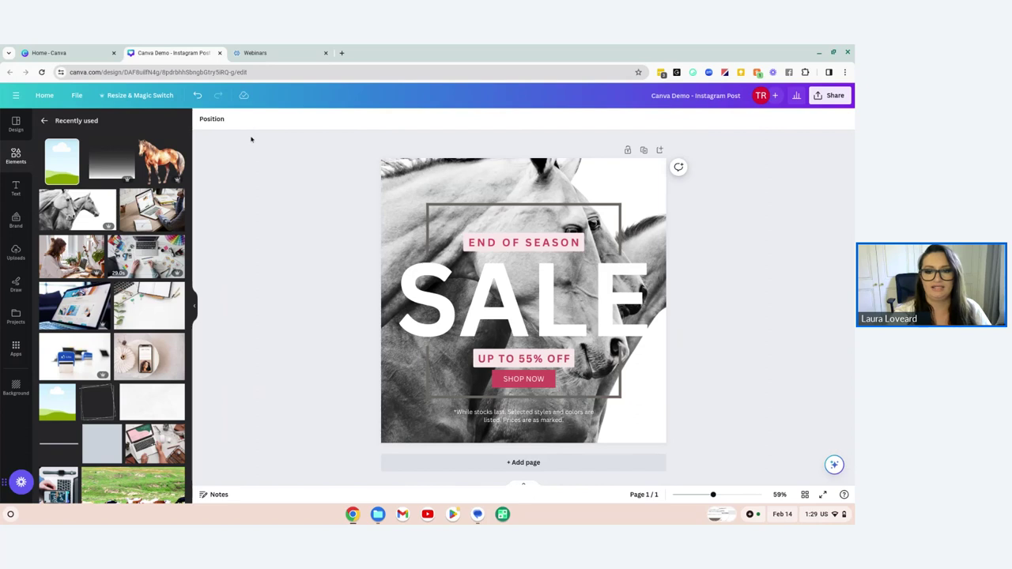
# Widen the letter spacing of the "While stocks last" disclaimer text
pyautogui.click(469, 279)
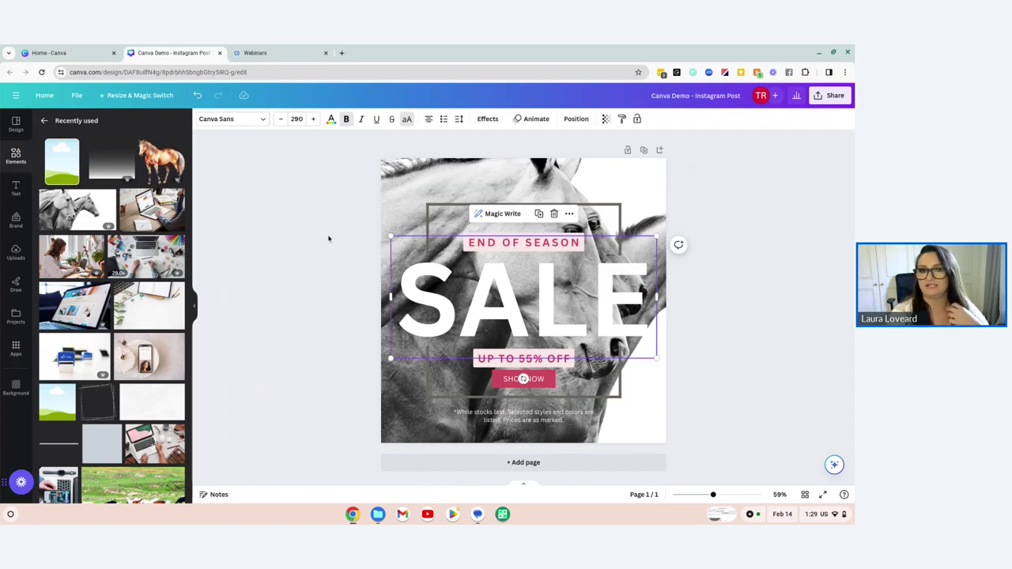
pyautogui.click(522, 416)
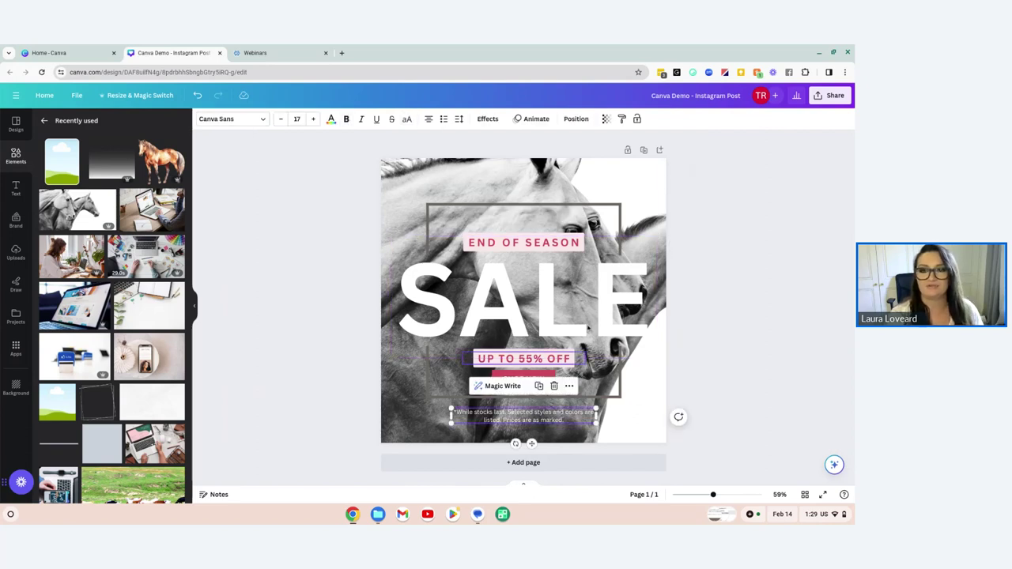
pyautogui.click(458, 118)
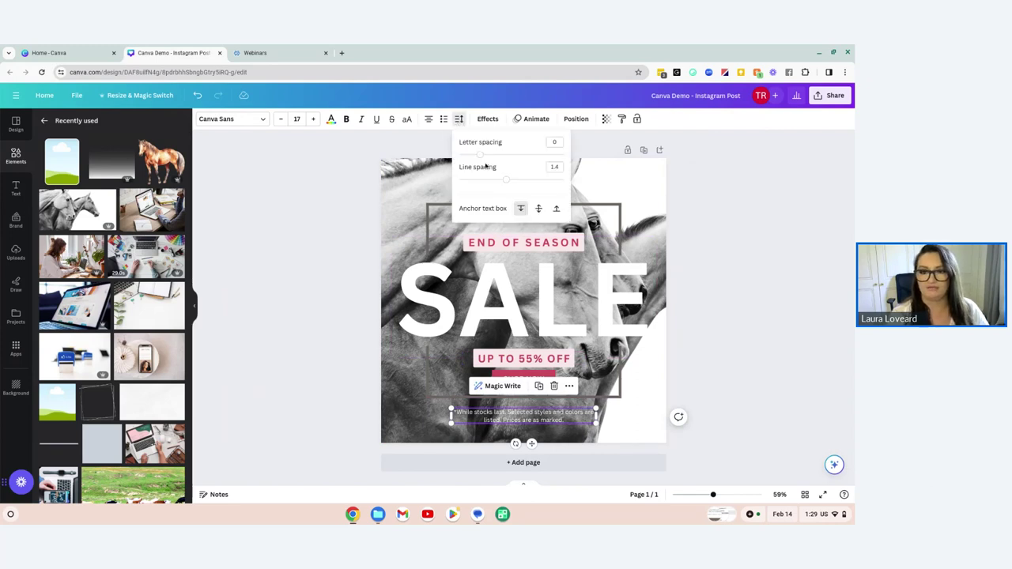
pyautogui.moveTo(505, 180); pyautogui.dragTo(492, 159)
pyautogui.click(369, 327)
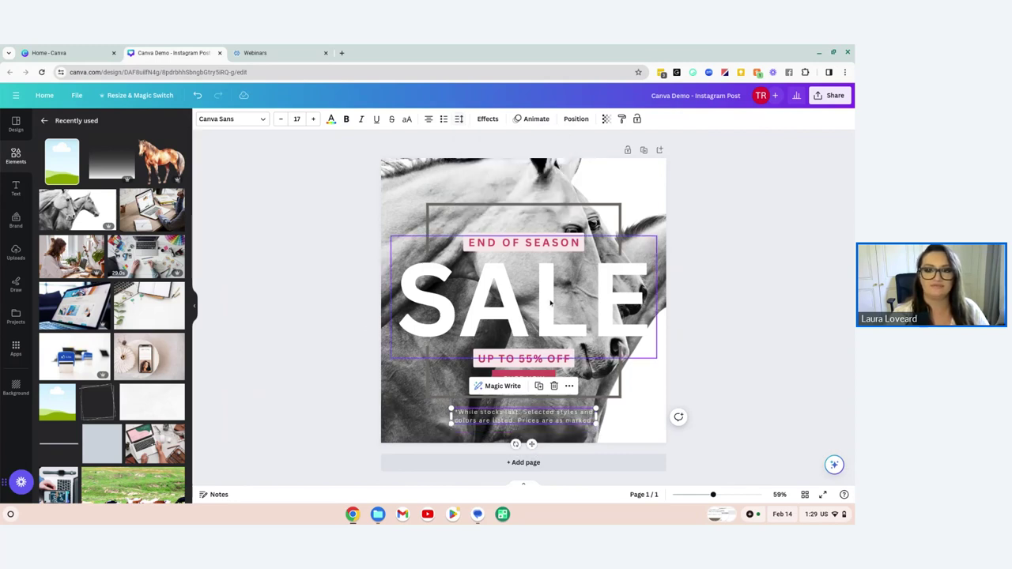
# Set the letter spacing of the "SALE" heading to 146
pyautogui.click(455, 268)
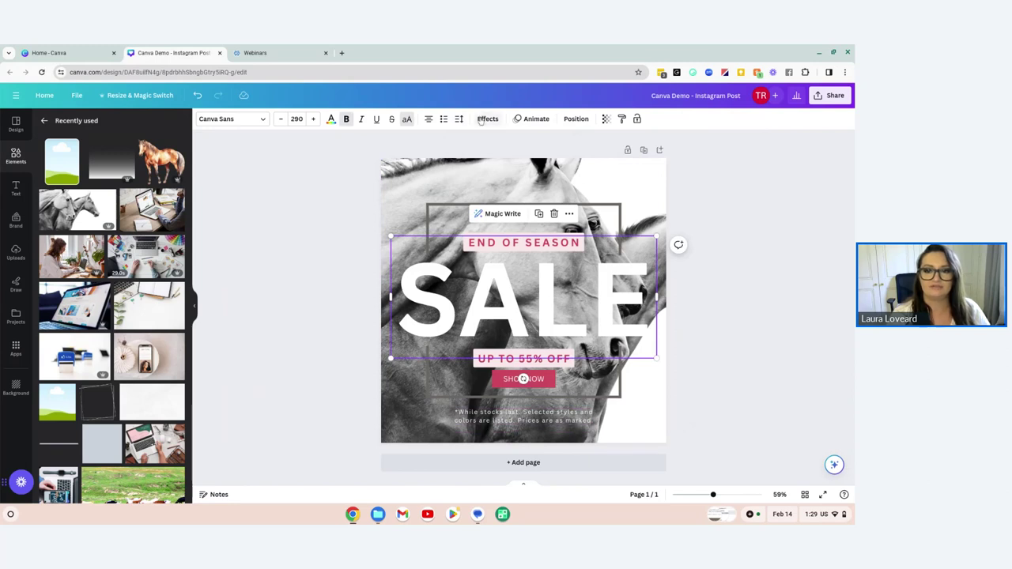
pyautogui.click(459, 119)
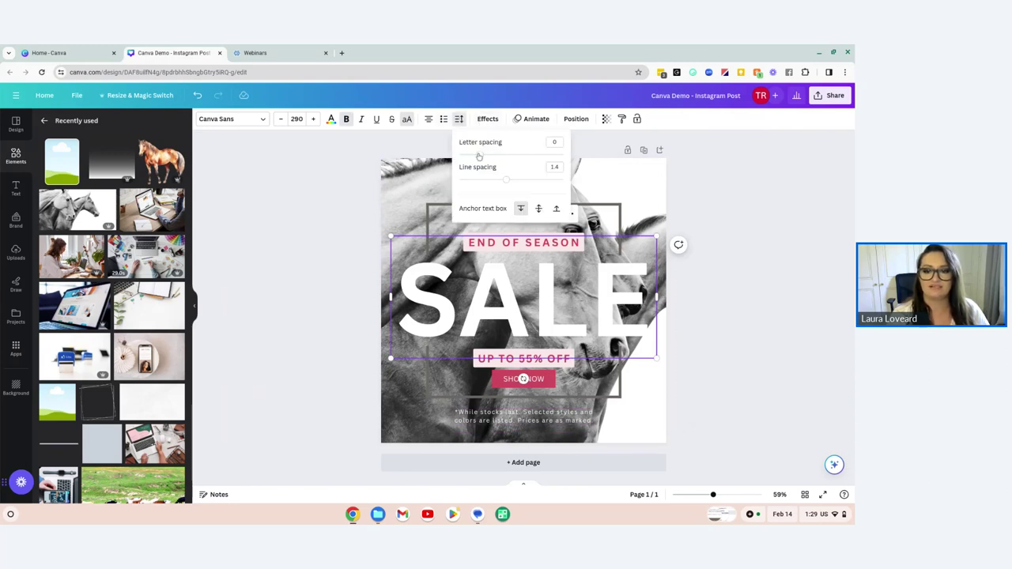
pyautogui.moveTo(478, 156); pyautogui.dragTo(495, 155)
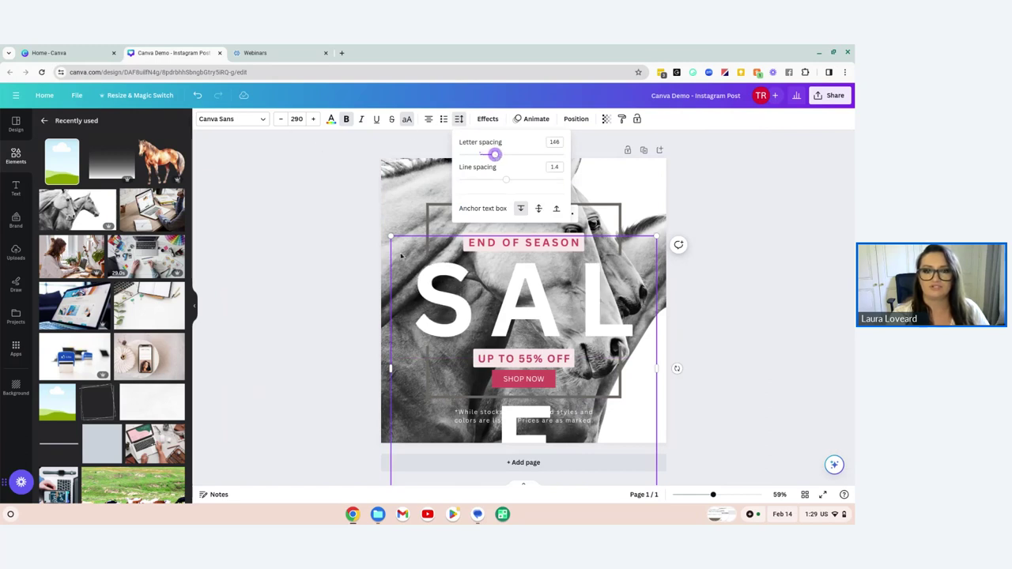
pyautogui.press('Escape')
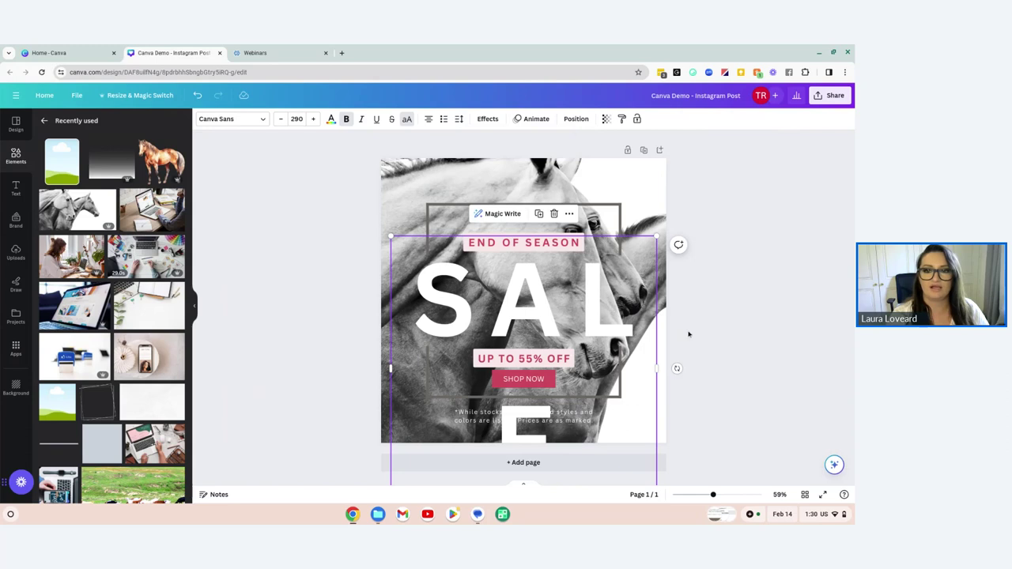
pyautogui.doubleClick(601, 312)
pyautogui.click(743, 316)
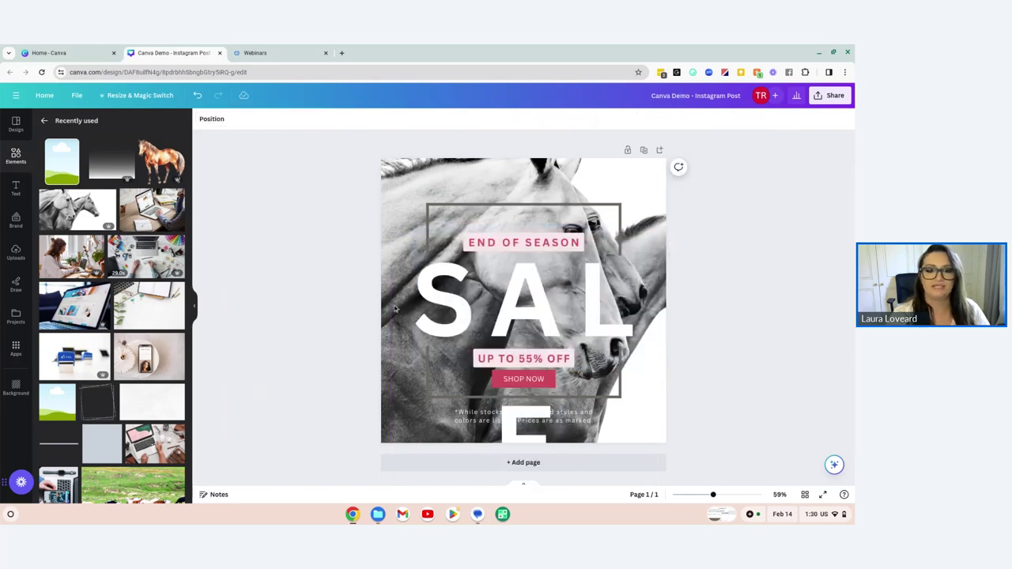
# Reduce the font size of the "SALE" heading to 209
pyautogui.click(395, 237)
pyautogui.click(281, 121)
pyautogui.click(281, 120)
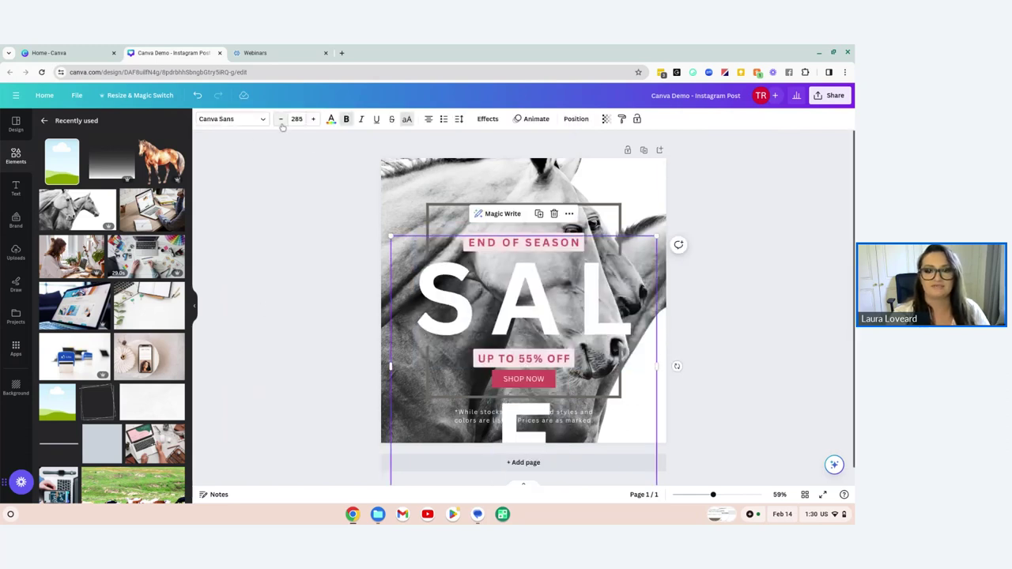
pyautogui.click(280, 120)
pyautogui.click(280, 120)
pyautogui.click(281, 121)
pyautogui.click(280, 120)
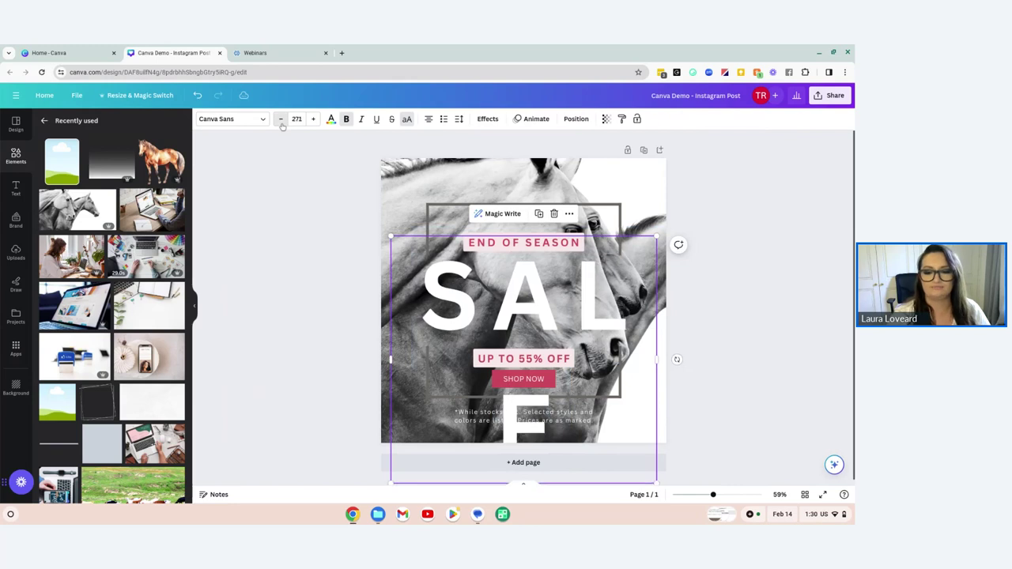
pyautogui.click(281, 120)
pyautogui.click(280, 120)
pyautogui.click(280, 120)
pyautogui.click(280, 120)
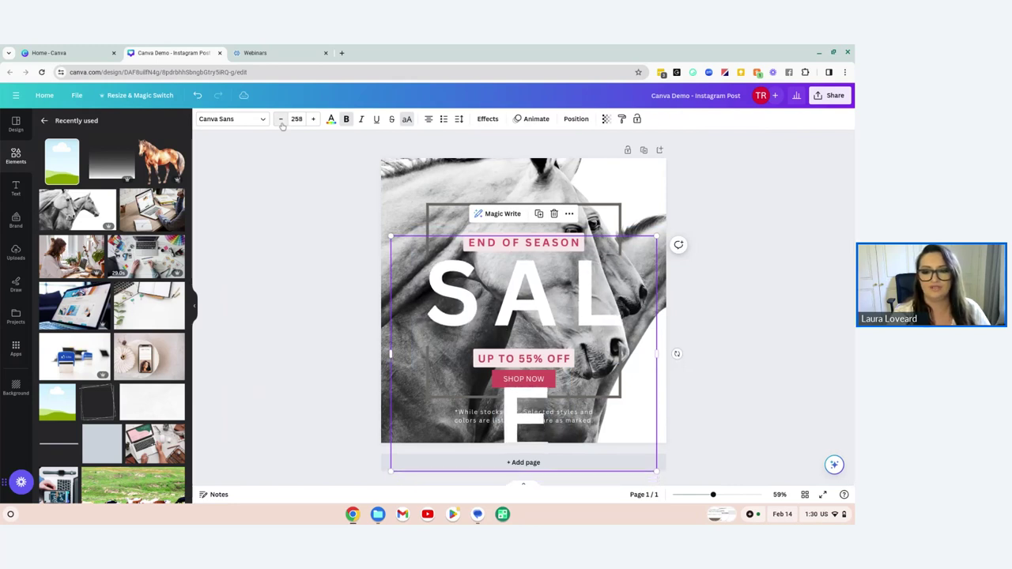
pyautogui.click(281, 120)
pyautogui.moveTo(657, 471); pyautogui.dragTo(607, 427)
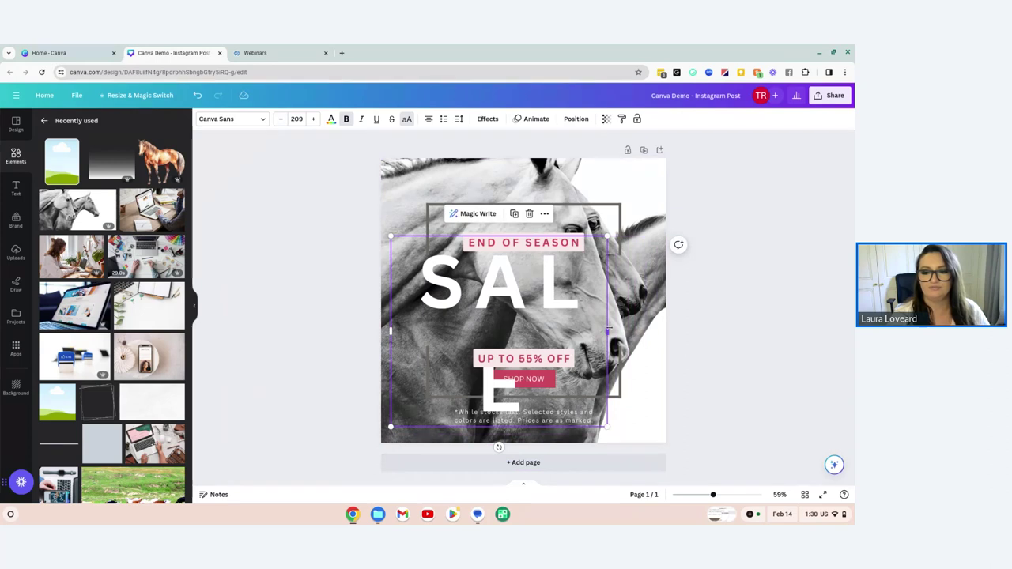
# Widen the "SALE" text box to fit the word on one line and move it down between the two pink lines
pyautogui.moveTo(608, 329); pyautogui.dragTo(660, 328)
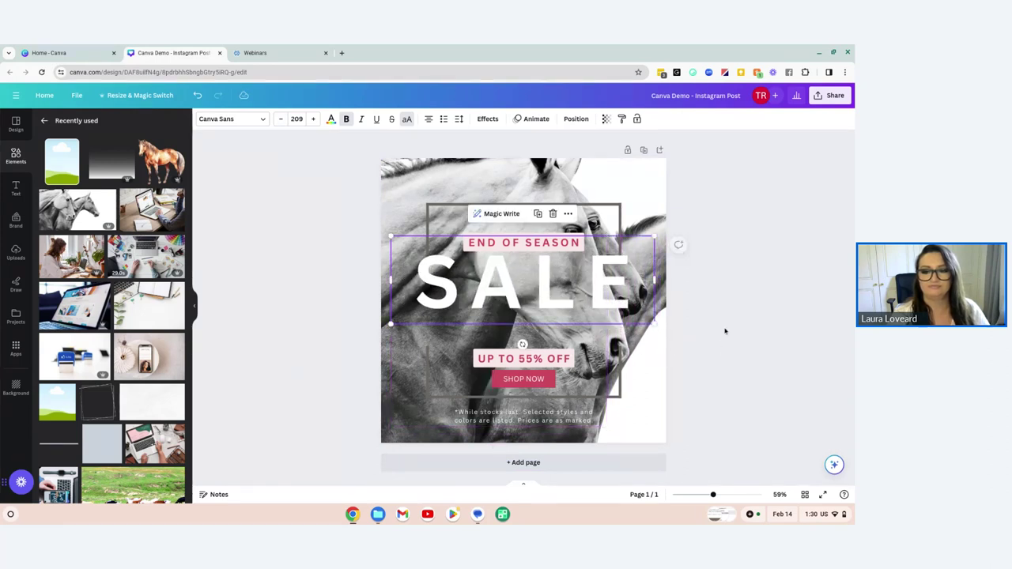
pyautogui.click(695, 399)
pyautogui.moveTo(567, 287); pyautogui.dragTo(569, 311)
pyautogui.click(707, 334)
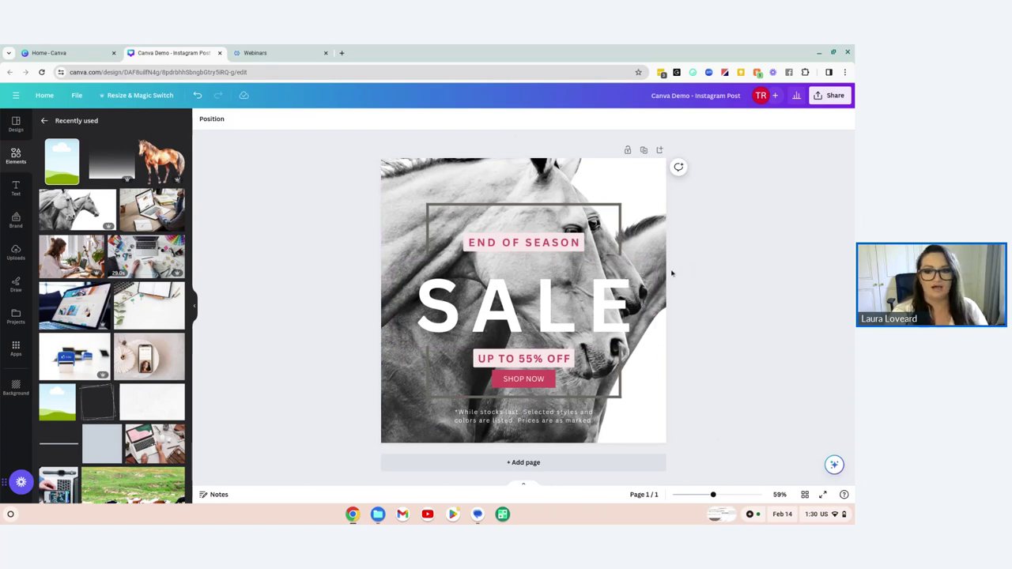
# Delete the grey lines that form the frame around the sale text
pyautogui.click(429, 242)
pyautogui.click(479, 207)
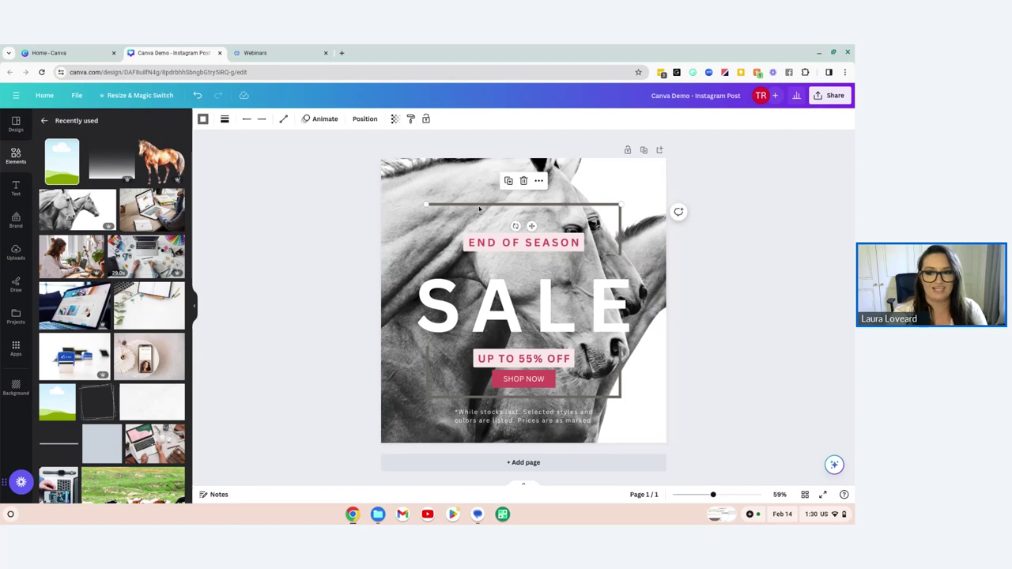
pyautogui.press('Delete')
pyautogui.click(621, 390)
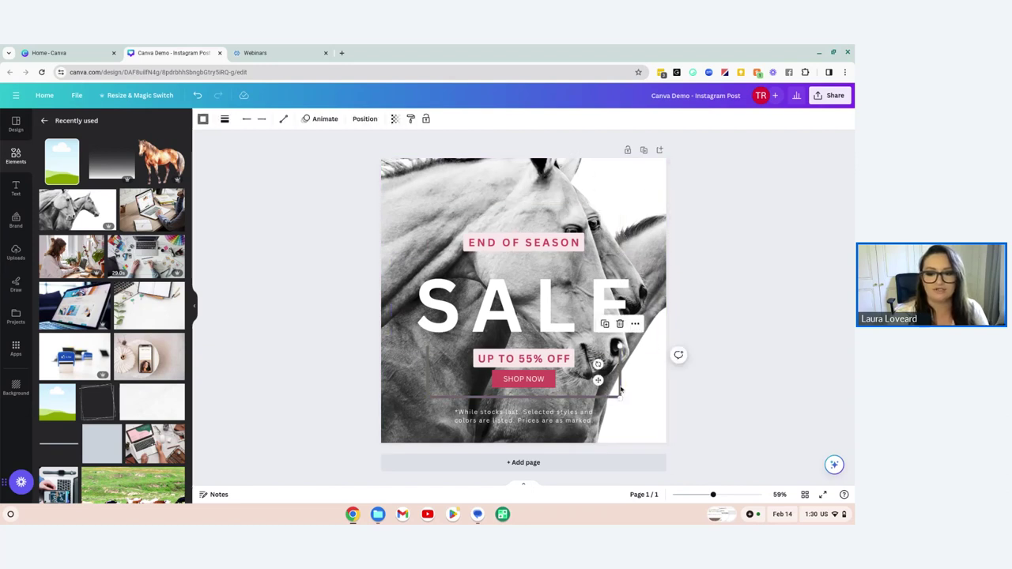
pyautogui.press('Delete')
pyautogui.click(522, 396)
pyautogui.press('Delete')
pyautogui.click(428, 378)
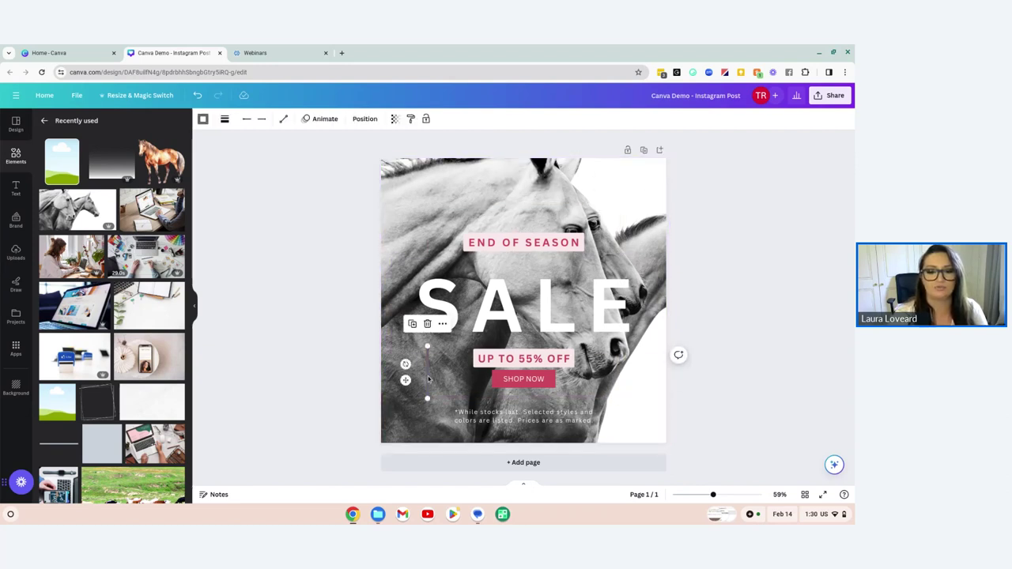
pyautogui.press('Delete')
# Fine-tune the text layout by nudging the "SALE" heading and the "END OF SEASON" line slightly upward
pyautogui.click(558, 316)
pyautogui.moveTo(558, 316); pyautogui.dragTo(561, 320)
pyautogui.click(535, 378)
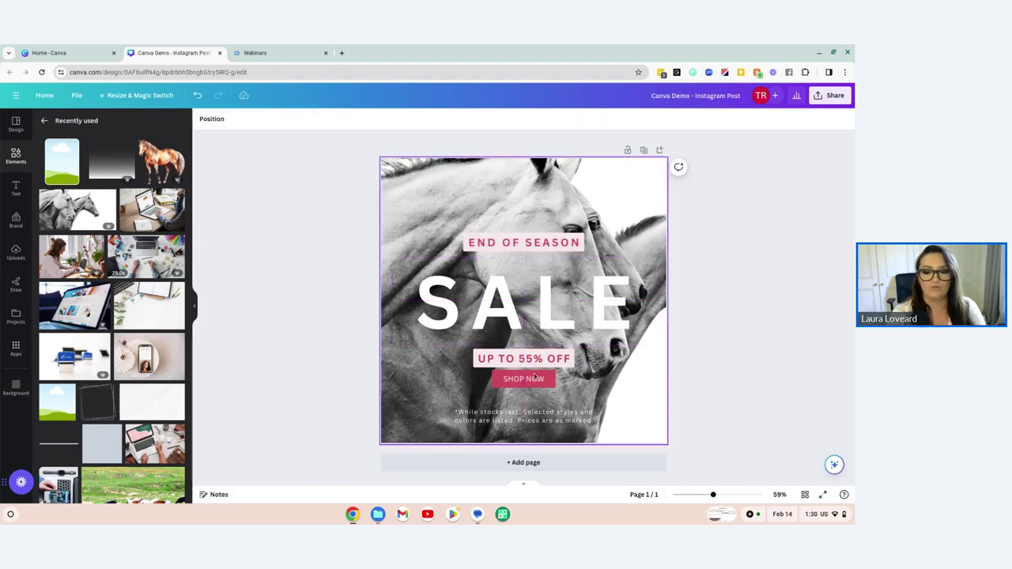
pyautogui.click(534, 378)
pyautogui.moveTo(534, 378); pyautogui.dragTo(515, 385)
pyautogui.click(523, 242)
pyautogui.moveTo(524, 241); pyautogui.dragTo(521, 241)
pyautogui.click(714, 289)
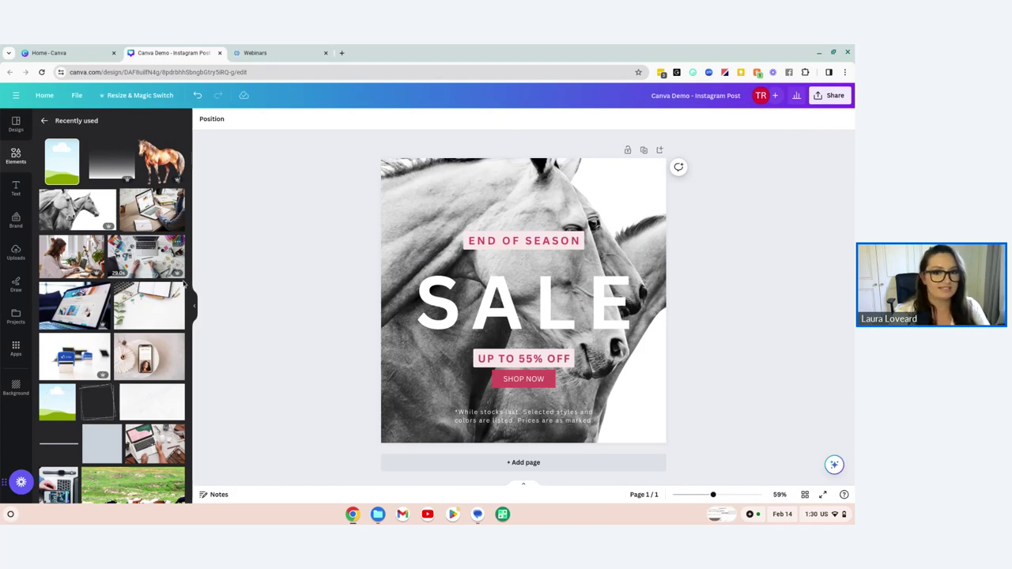
# Add a blank second page and place the uploaded portrait photo of the smiling long-haired woman on it
pyautogui.click(495, 460)
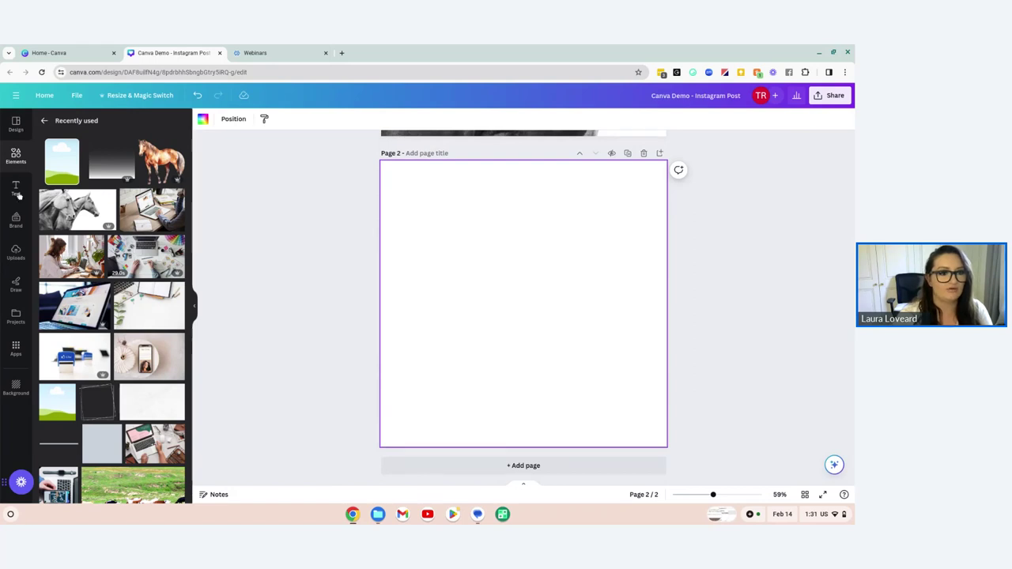
pyautogui.click(15, 252)
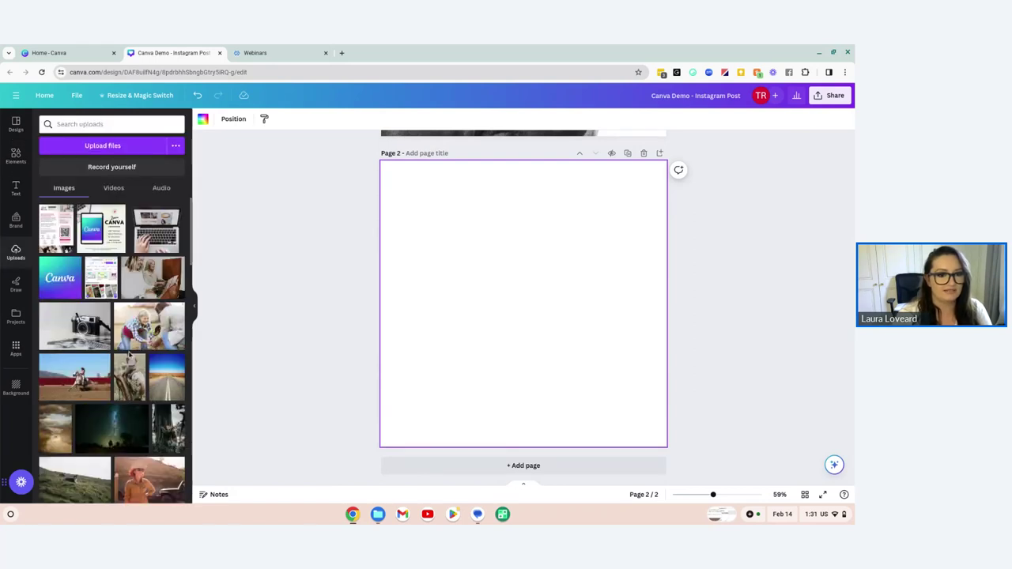
pyautogui.scroll(-10, 125, 358)
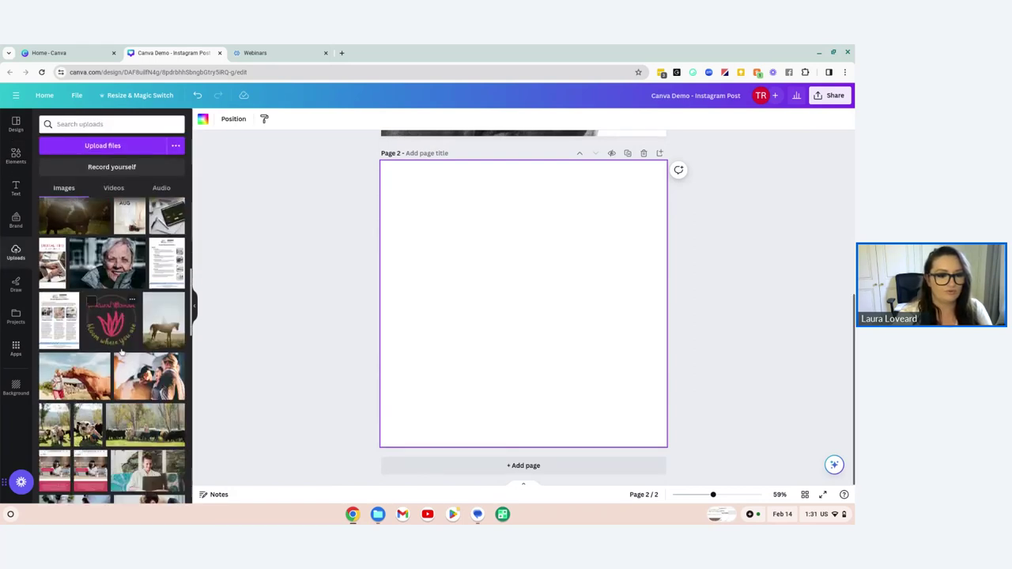
pyautogui.scroll(-10, 118, 359)
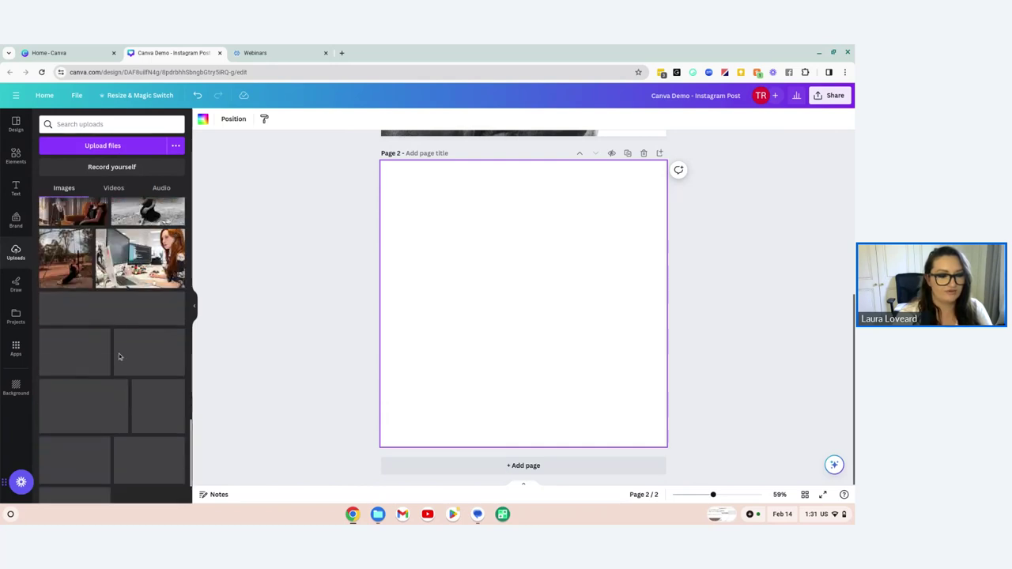
pyautogui.scroll(-10, 106, 387)
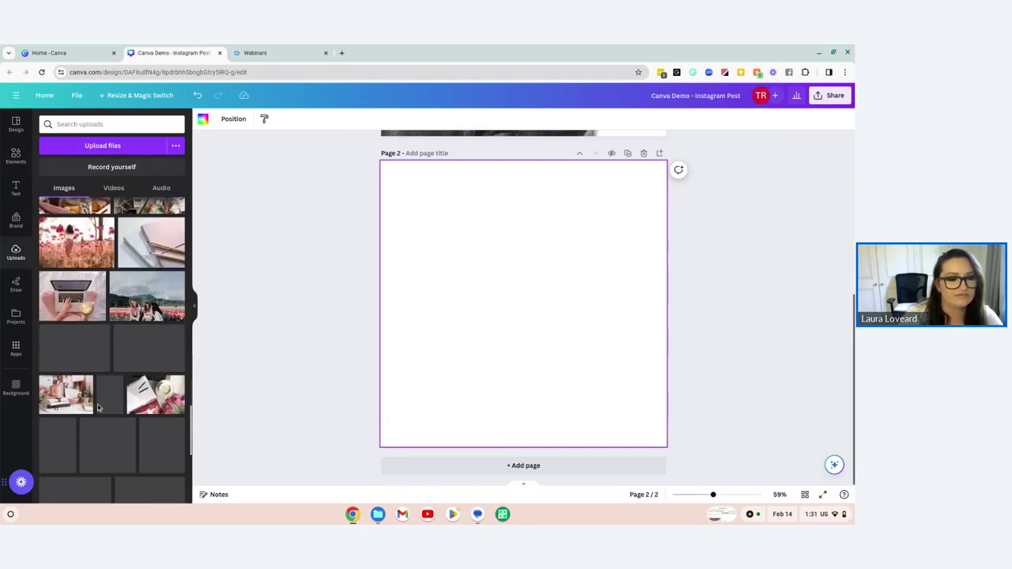
pyautogui.scroll(-3, 98, 408)
pyautogui.scroll(-10, 99, 409)
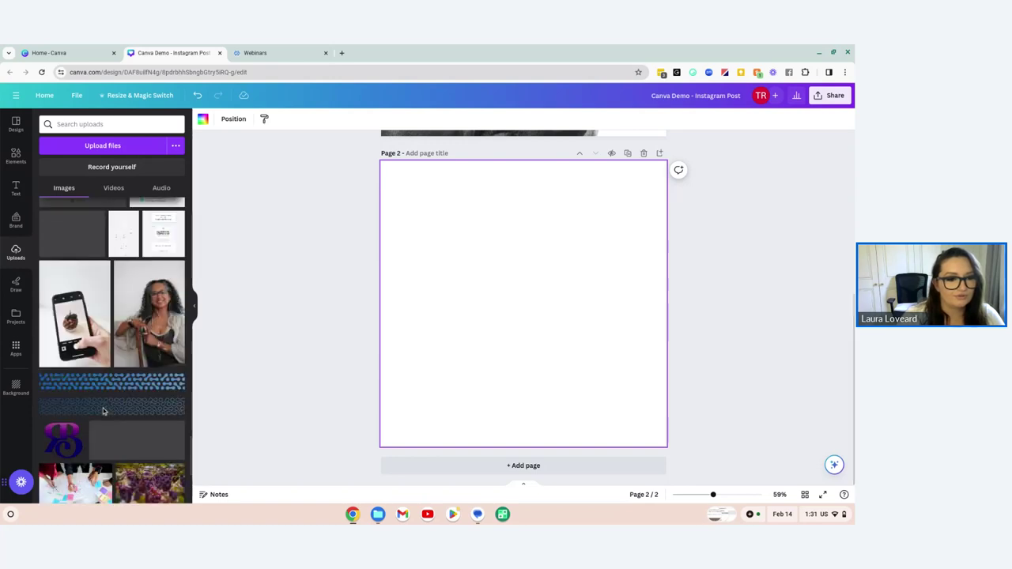
pyautogui.click(66, 334)
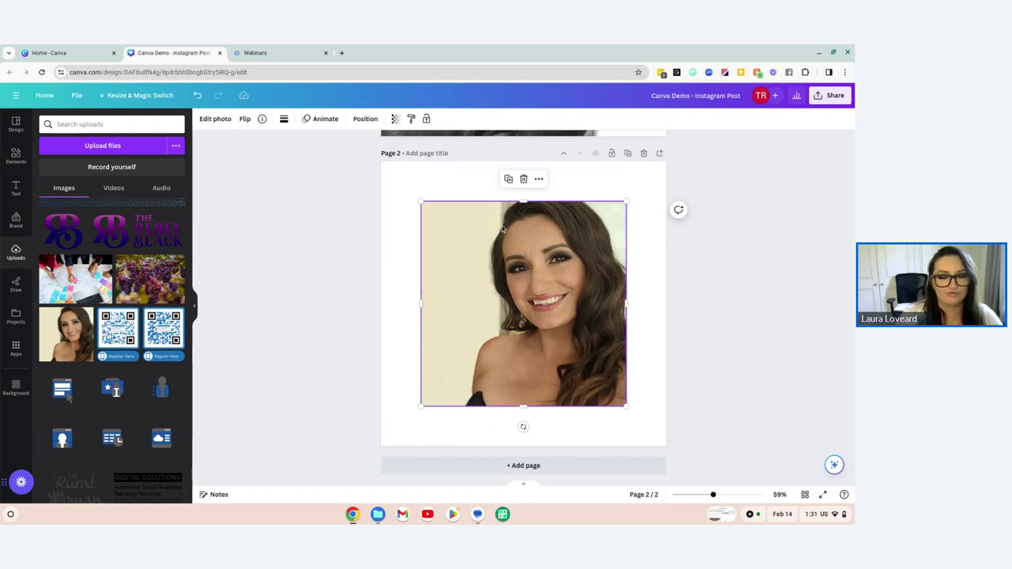
# Remove the background from the portrait photo on page 2
pyautogui.click(216, 119)
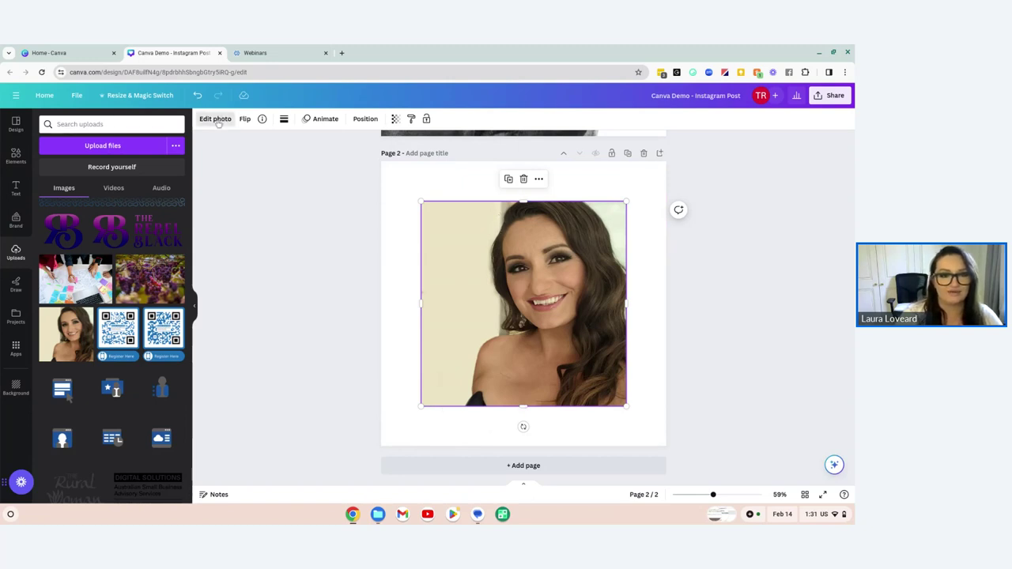
pyautogui.click(63, 187)
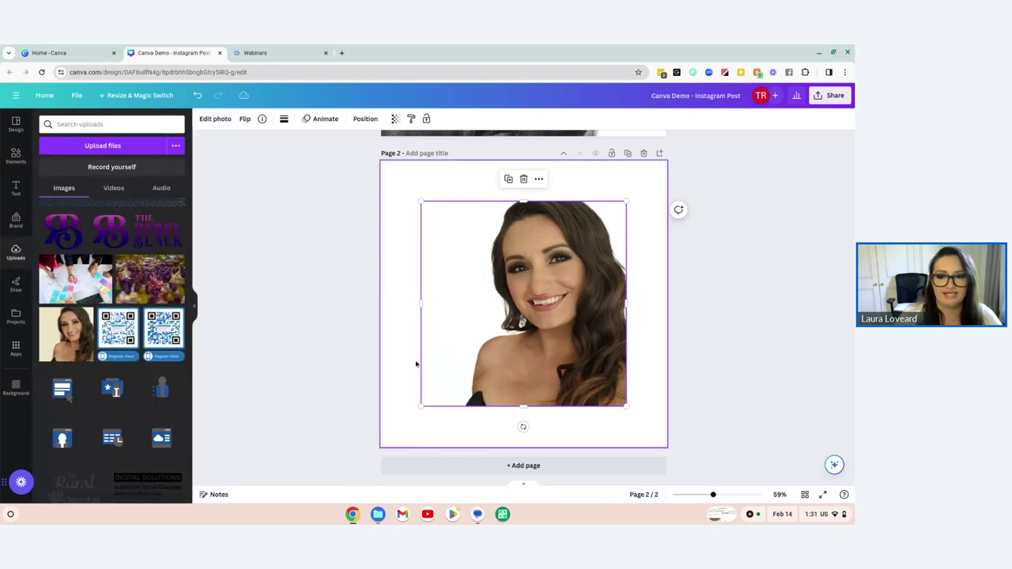
pyautogui.click(387, 312)
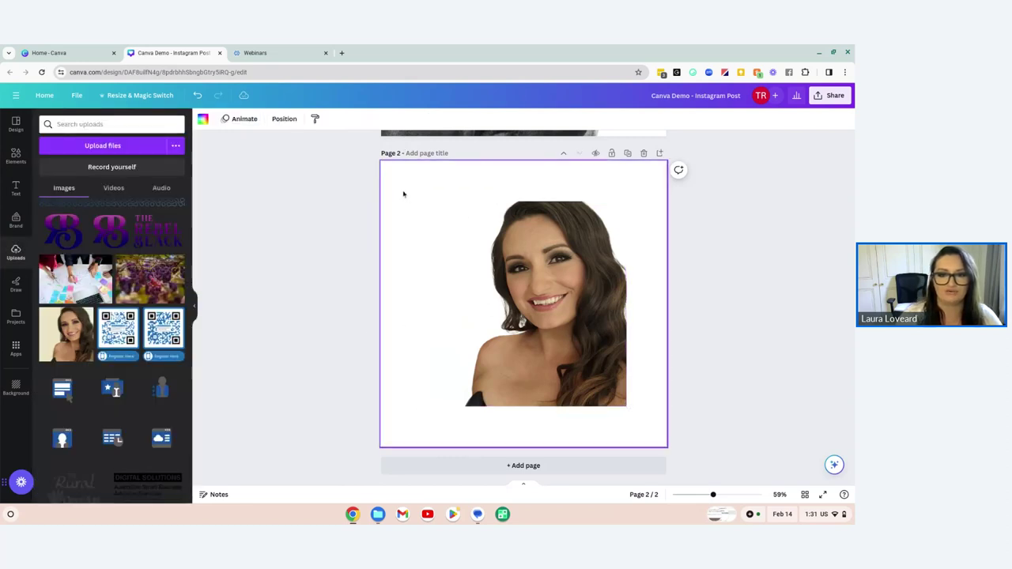
# Fill the background of page 2 behind the portrait cut-out with the crimson document colour
pyautogui.click(202, 119)
pyautogui.click(73, 173)
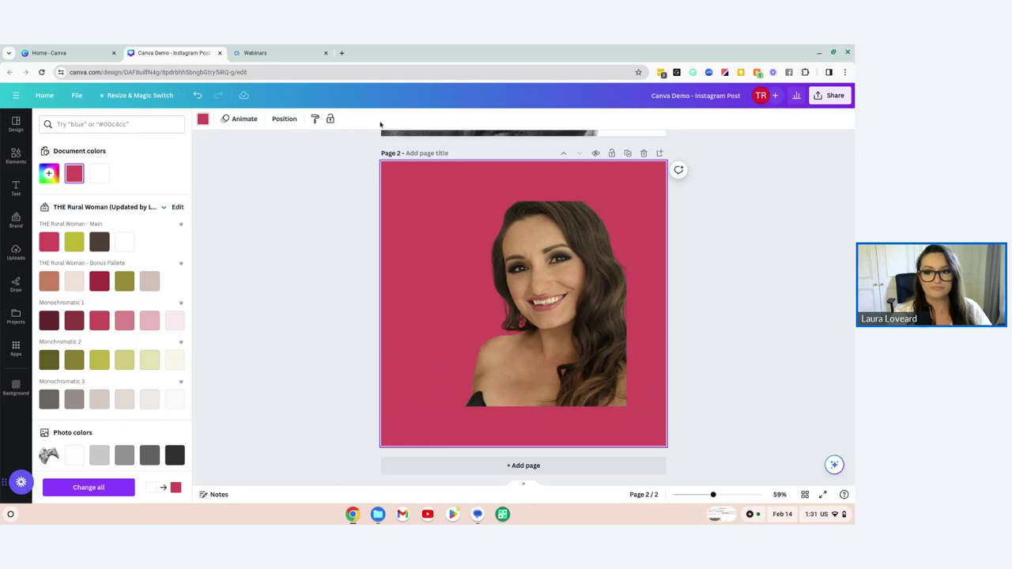
pyautogui.press('Escape')
# Delete the second page with the portrait cut-out and add a new blank page after the sale design
pyautogui.click(644, 153)
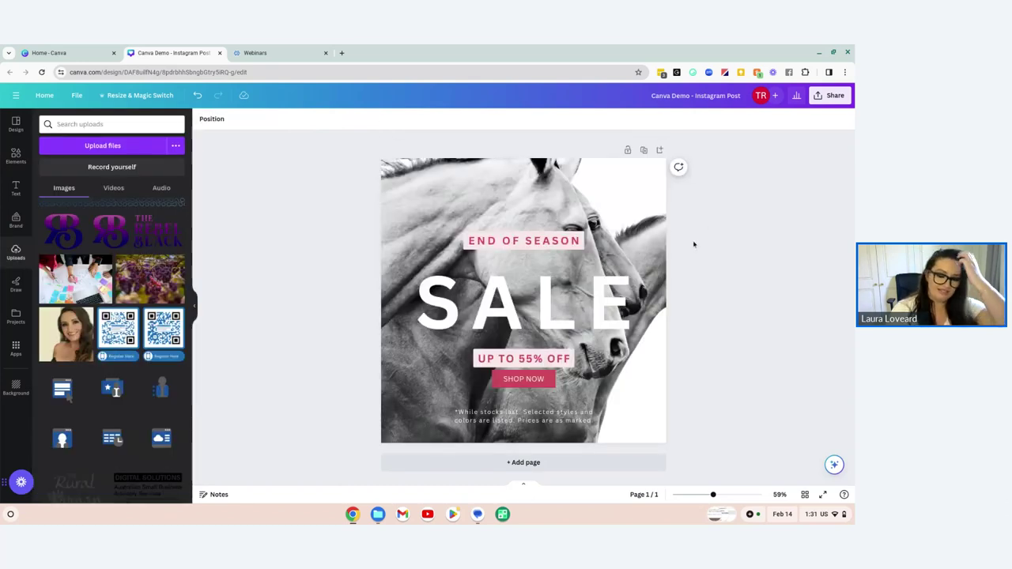
pyautogui.click(644, 150)
pyautogui.click(643, 153)
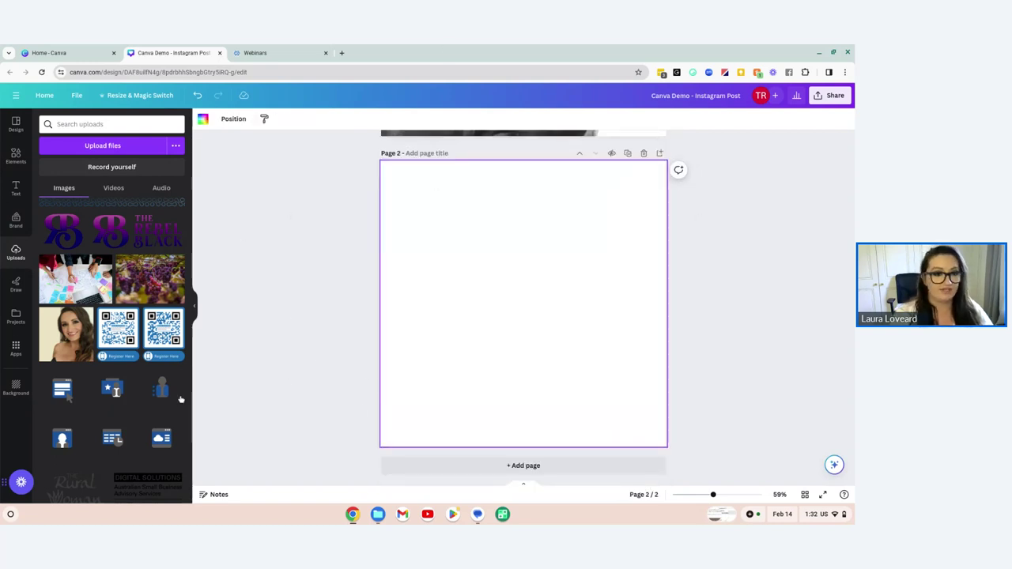
# Fill the blank second page with the darkest burgundy from the brand's Monochromatic 1 palette
pyautogui.scroll(-15, 180, 399)
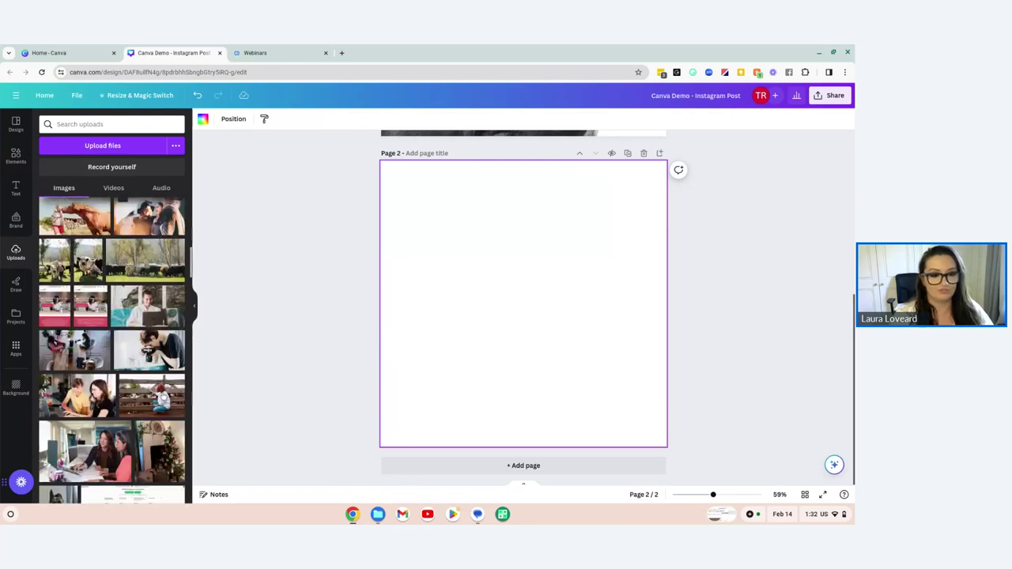
pyautogui.click(202, 119)
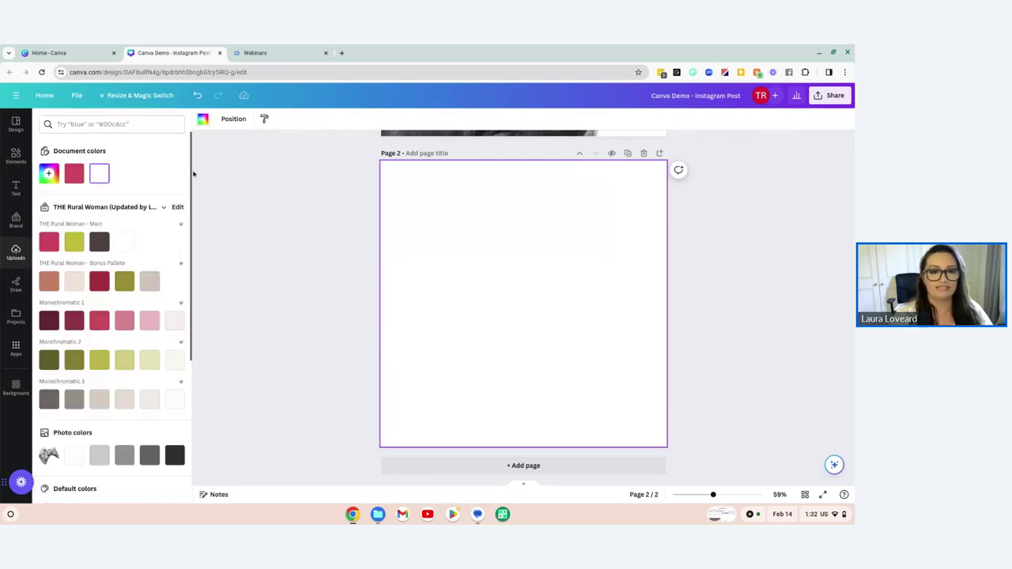
pyautogui.click(48, 321)
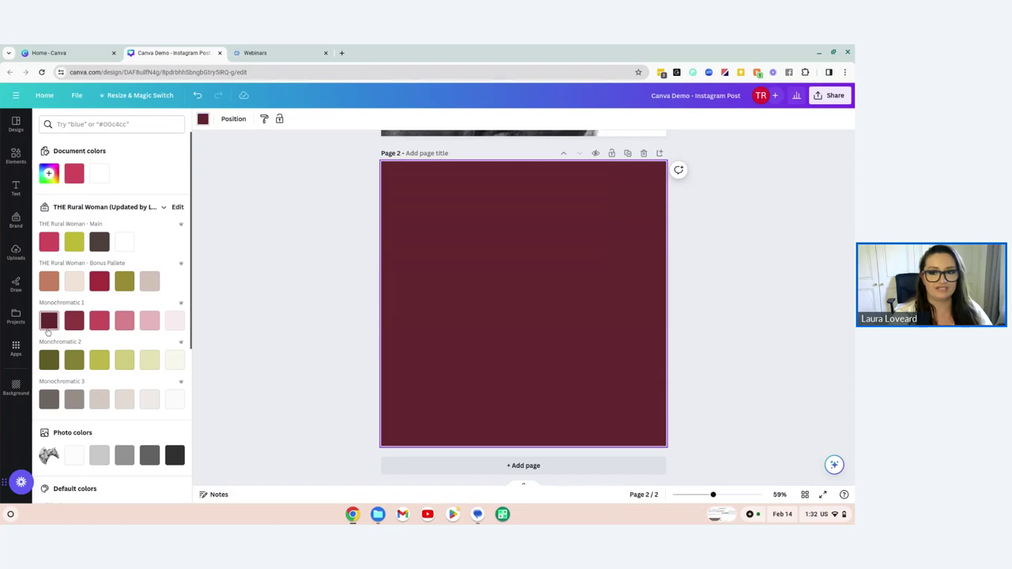
pyautogui.press('Escape')
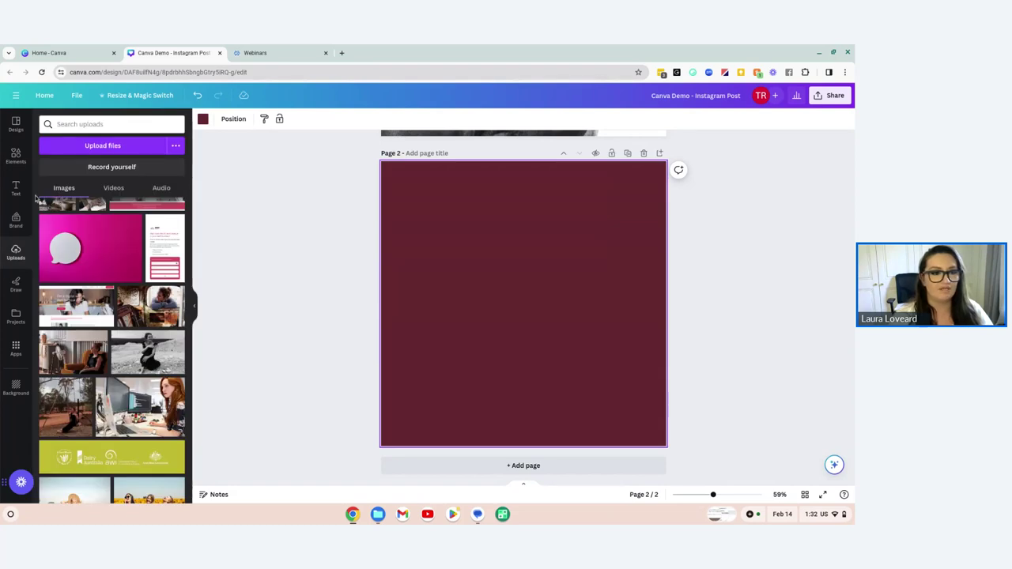
# Open the library of design elements for the burgundy page
pyautogui.click(16, 155)
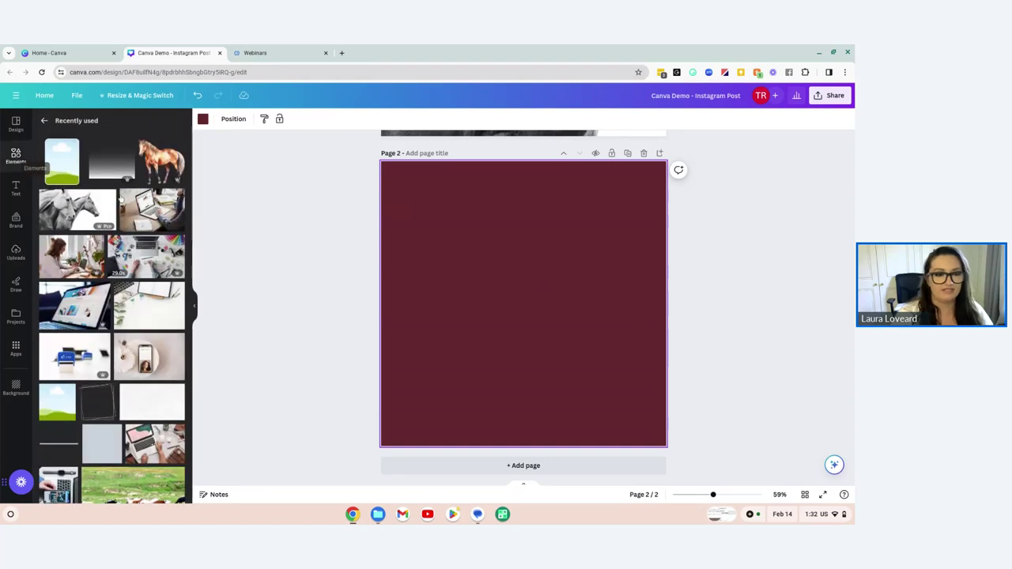
# Search the elements for "laptop" and place the first blank-screen laptop photo, enlarged, in the lower middle of page 2
pyautogui.click(45, 120)
pyautogui.click(101, 124)
pyautogui.write('lapt')
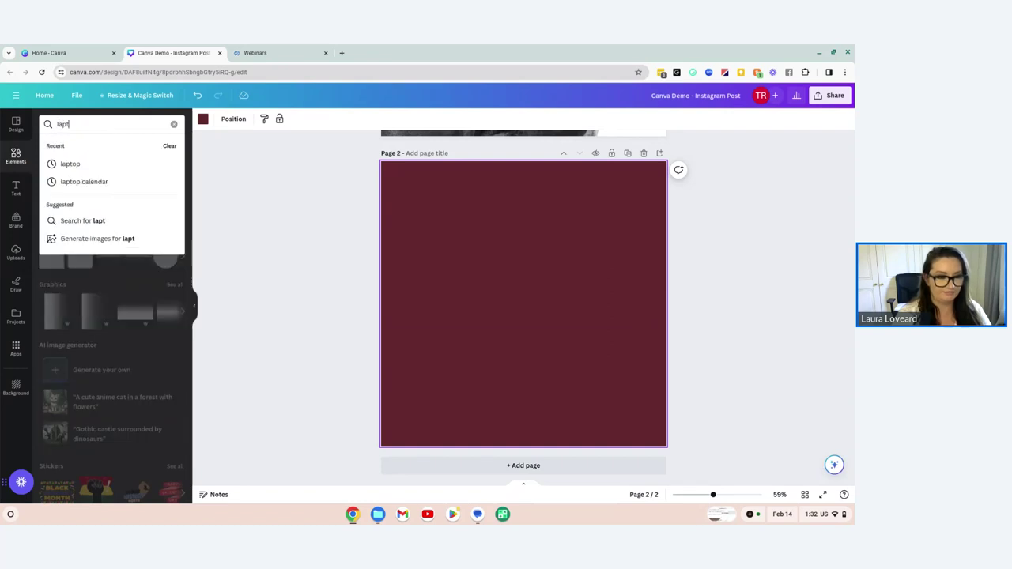
pyautogui.write('op')
pyautogui.press('Return')
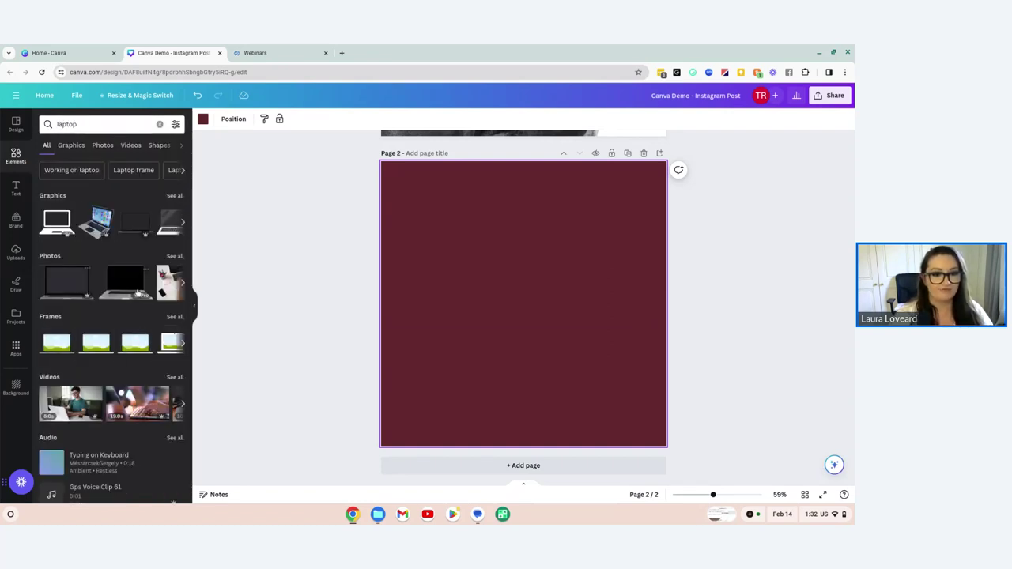
pyautogui.click(62, 291)
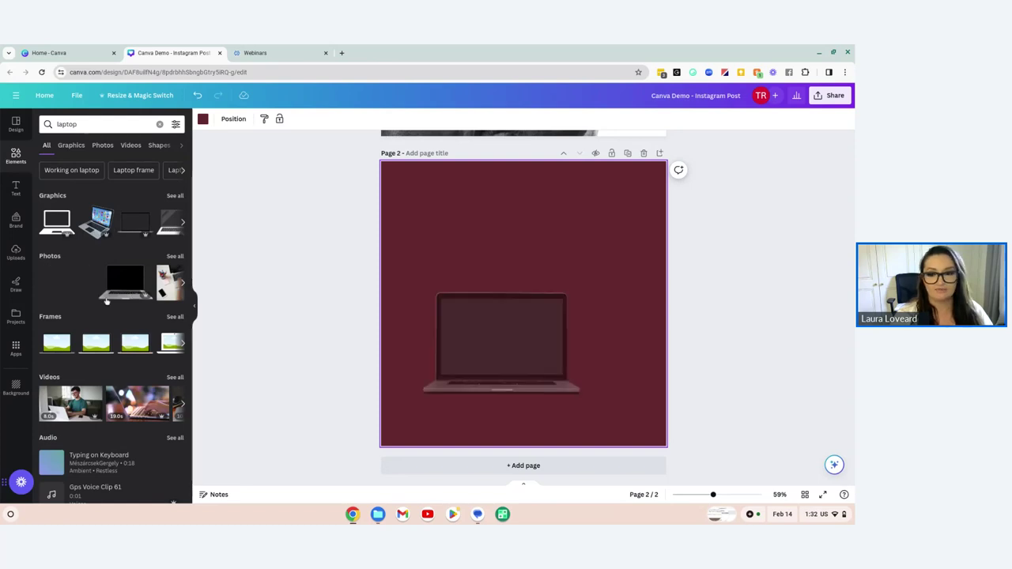
pyautogui.moveTo(516, 337); pyautogui.dragTo(571, 368)
pyautogui.click(726, 362)
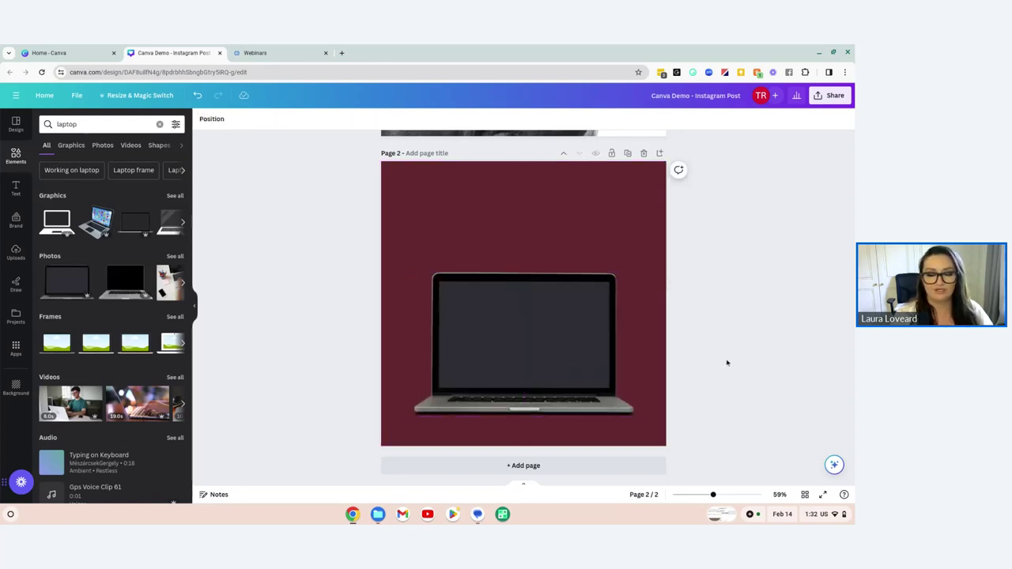
# Add the "Wild SALE" font combination to page 2 and place it in the upper part of the page
pyautogui.click(16, 188)
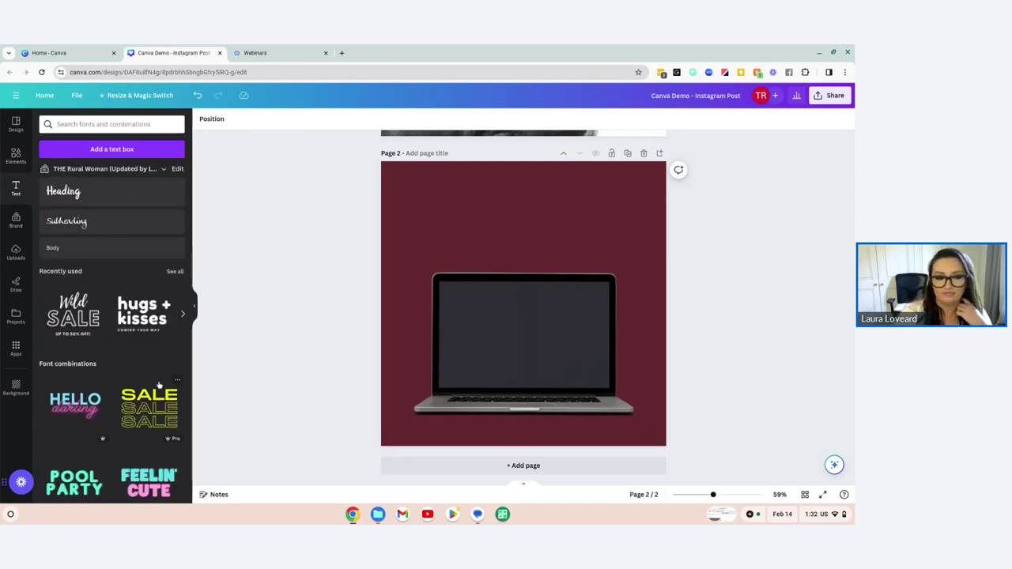
pyautogui.scroll(-1, 158, 385)
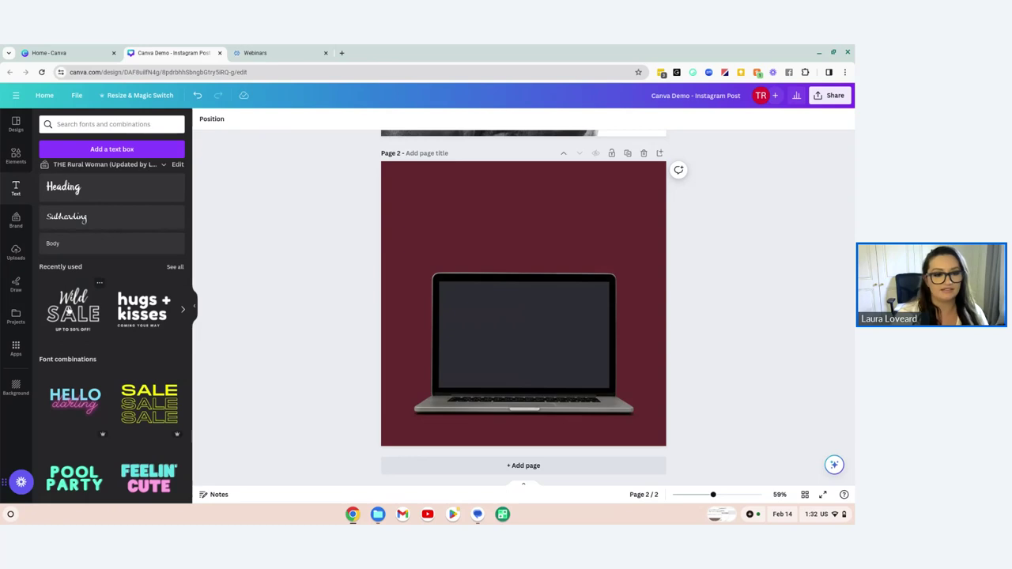
pyautogui.click(69, 311)
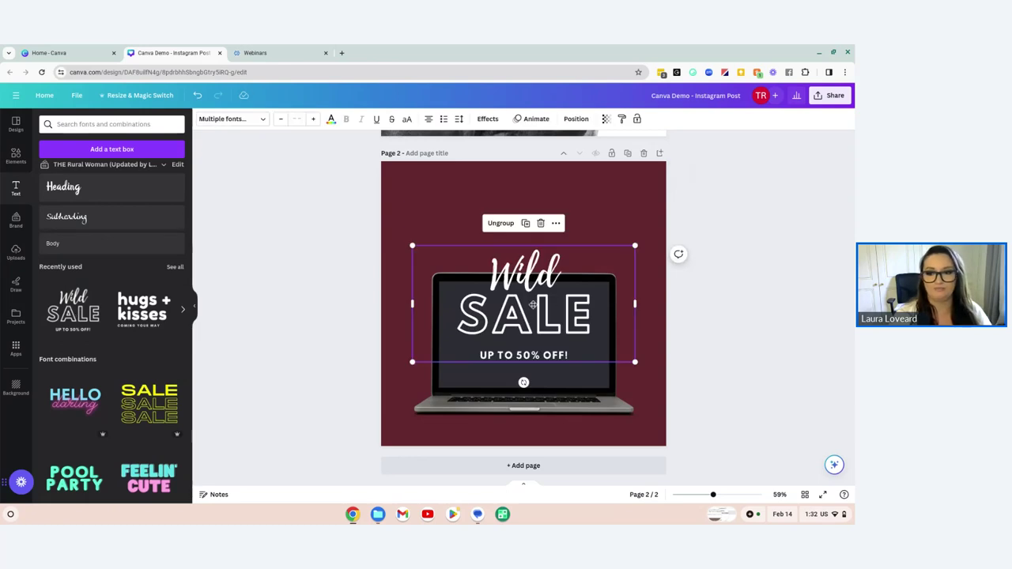
pyautogui.moveTo(531, 295); pyautogui.dragTo(529, 222)
# Shrink the laptop photo and centre it below the "UP TO 50% OFF!" text
pyautogui.click(523, 347)
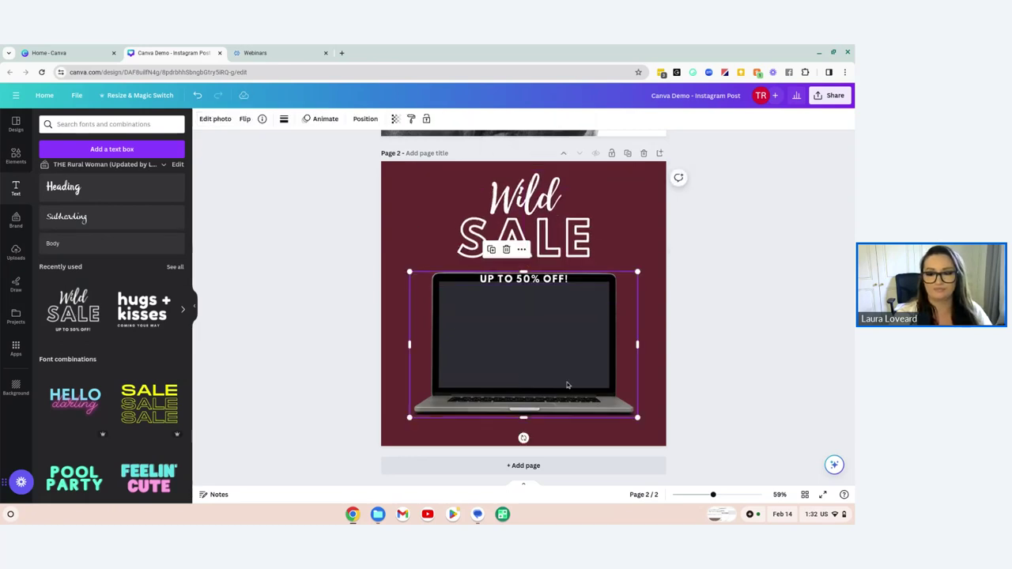
pyautogui.moveTo(637, 272); pyautogui.dragTo(602, 294)
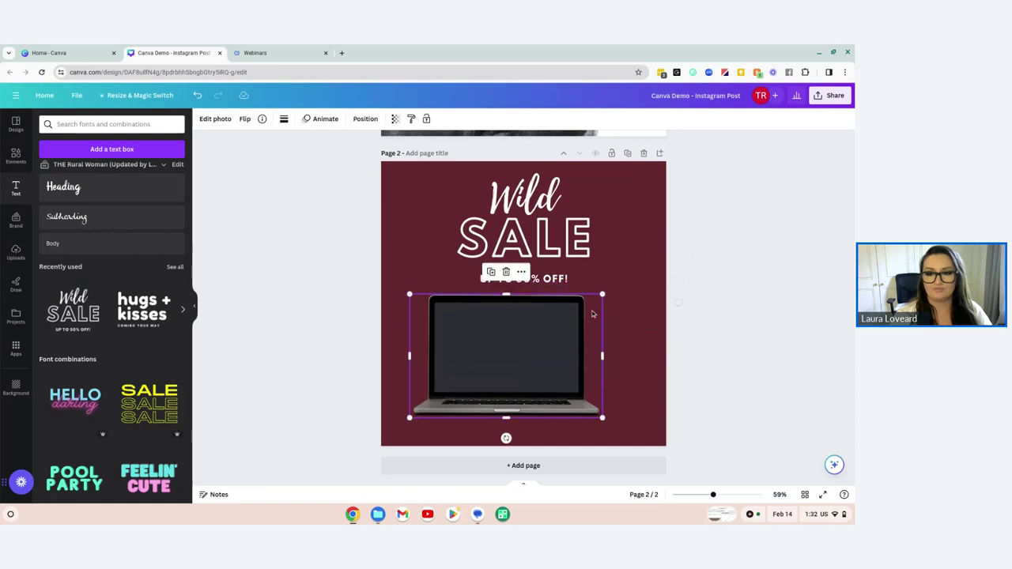
pyautogui.moveTo(489, 336); pyautogui.dragTo(505, 364)
pyautogui.click(720, 341)
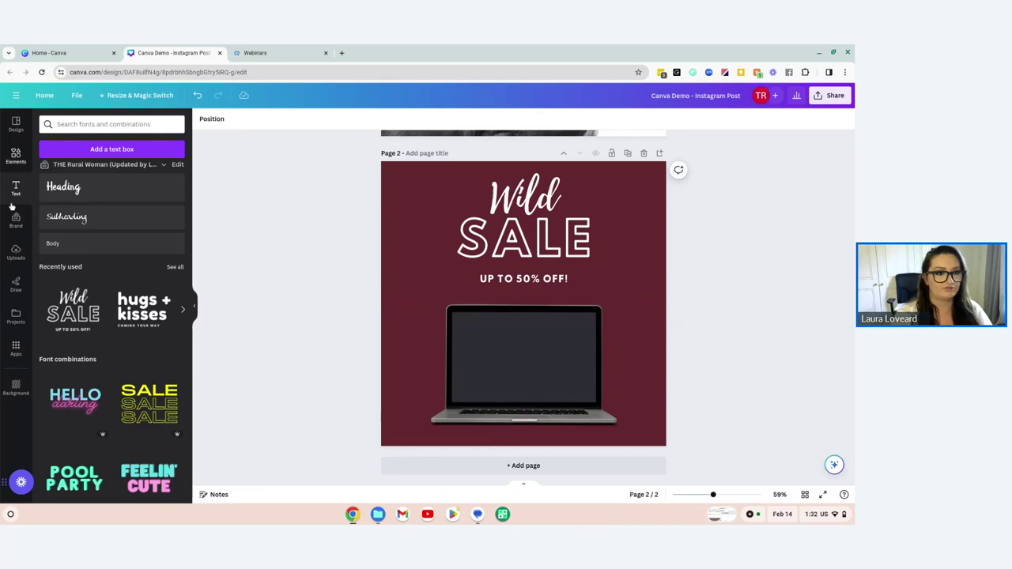
# Add the white leaf-shaped logo from the uploads, shrunk to a small mark in the page's lower-right corner
pyautogui.click(16, 252)
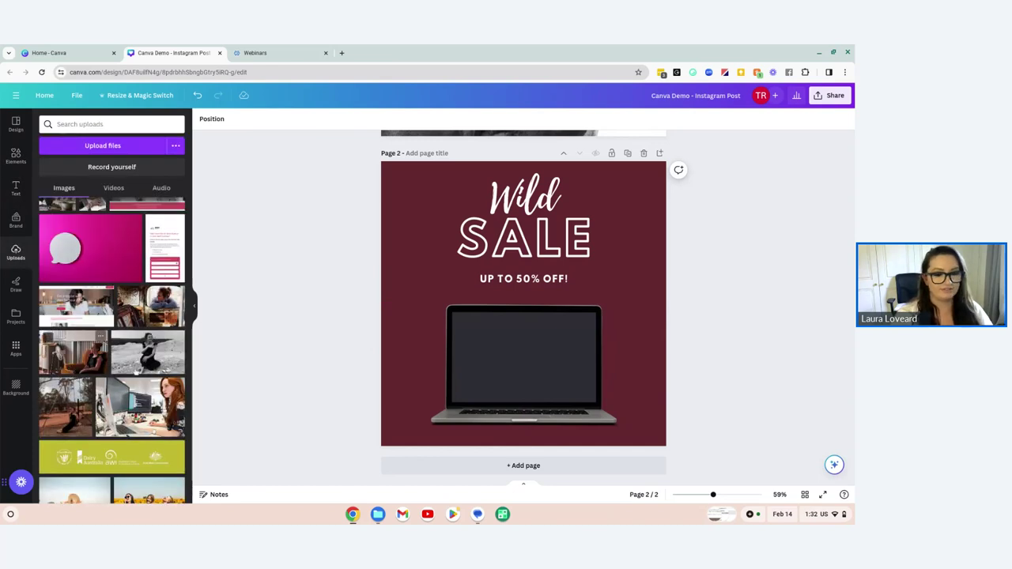
pyautogui.scroll(-10, 132, 374)
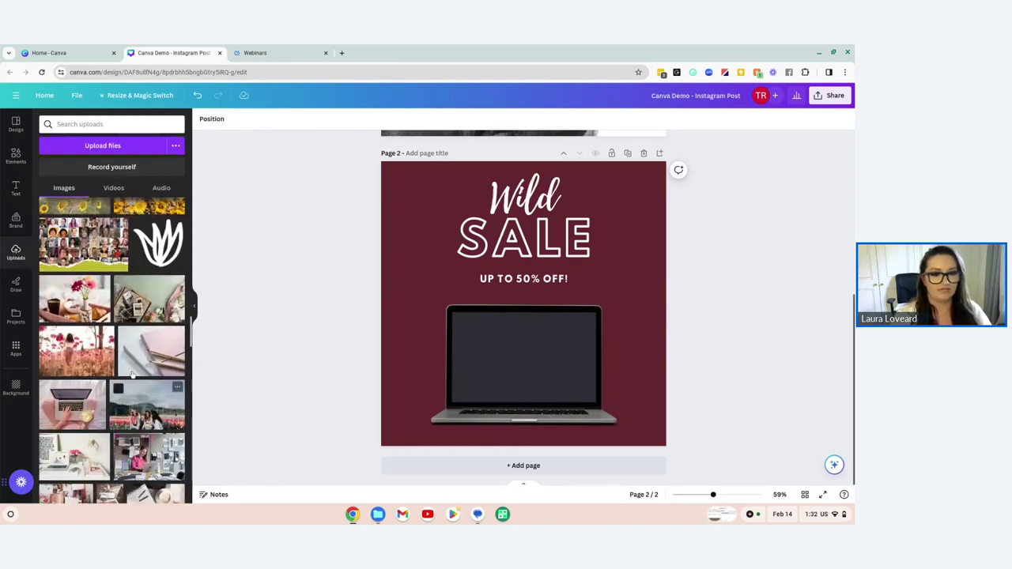
pyautogui.scroll(2, 132, 373)
pyautogui.click(158, 304)
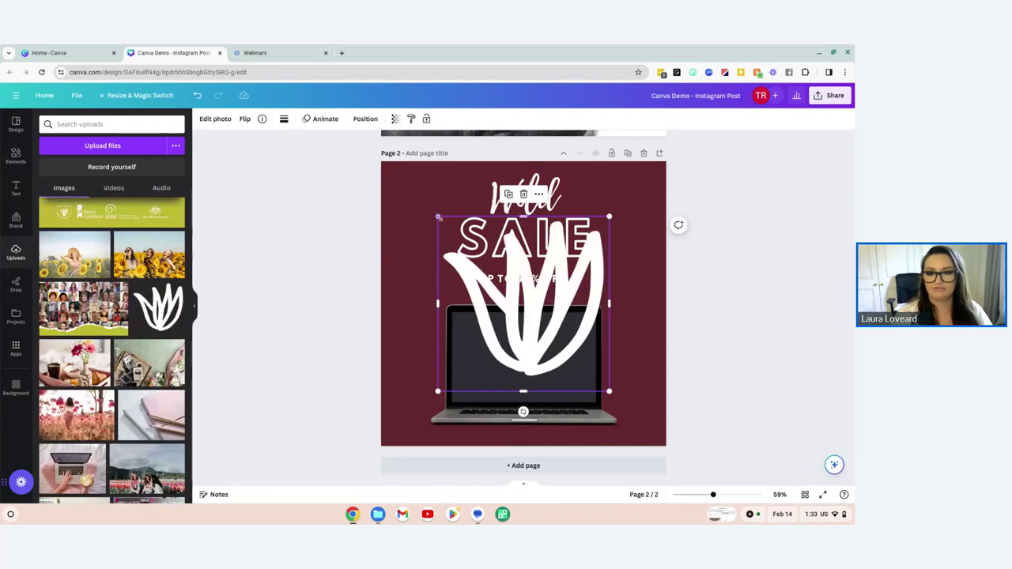
pyautogui.moveTo(438, 216); pyautogui.dragTo(640, 430)
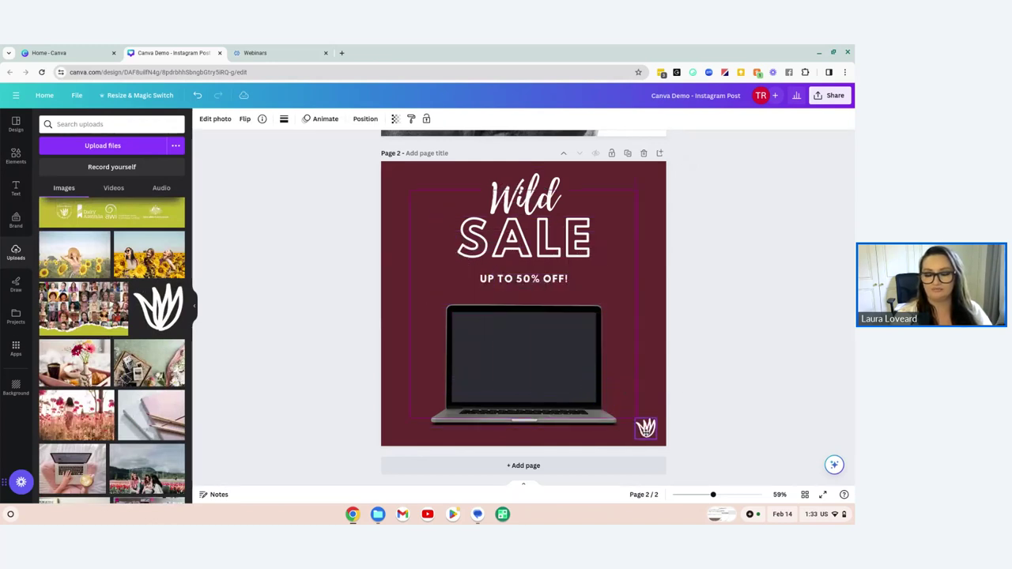
pyautogui.click(693, 387)
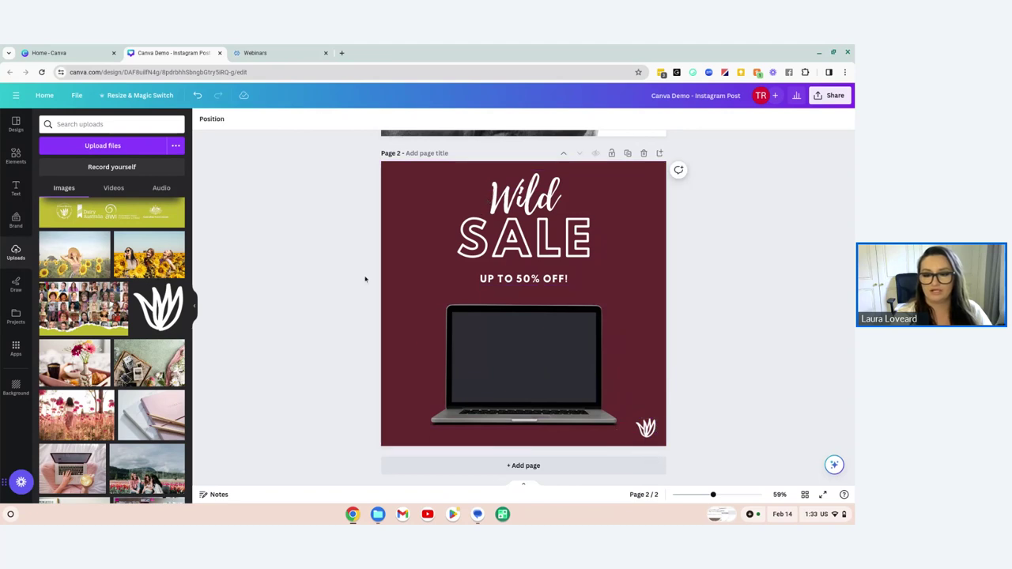
# Add the uploaded portrait collage with the green torn edge and resize and position it to fit the laptop's screen
pyautogui.click(515, 367)
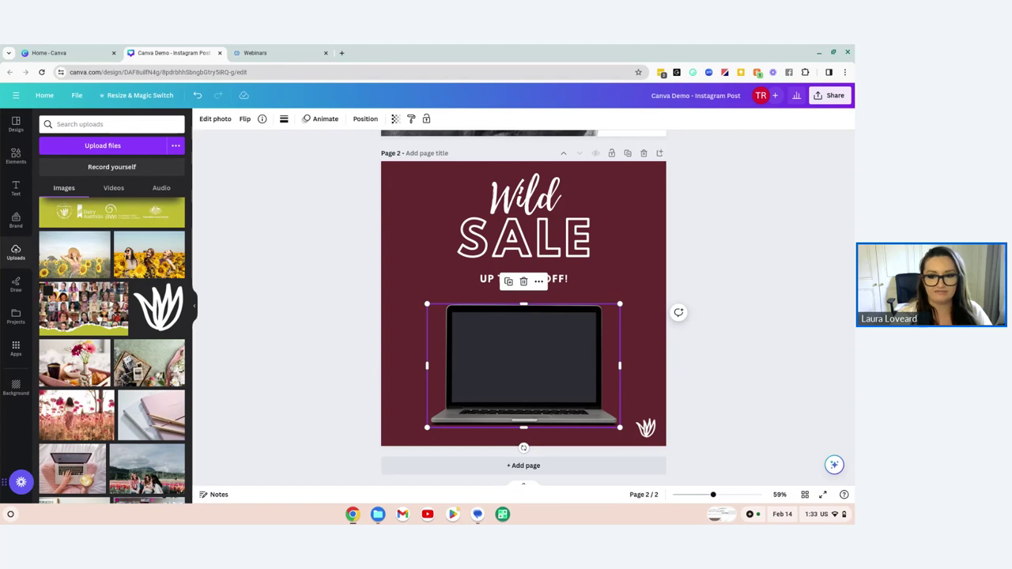
pyautogui.click(83, 308)
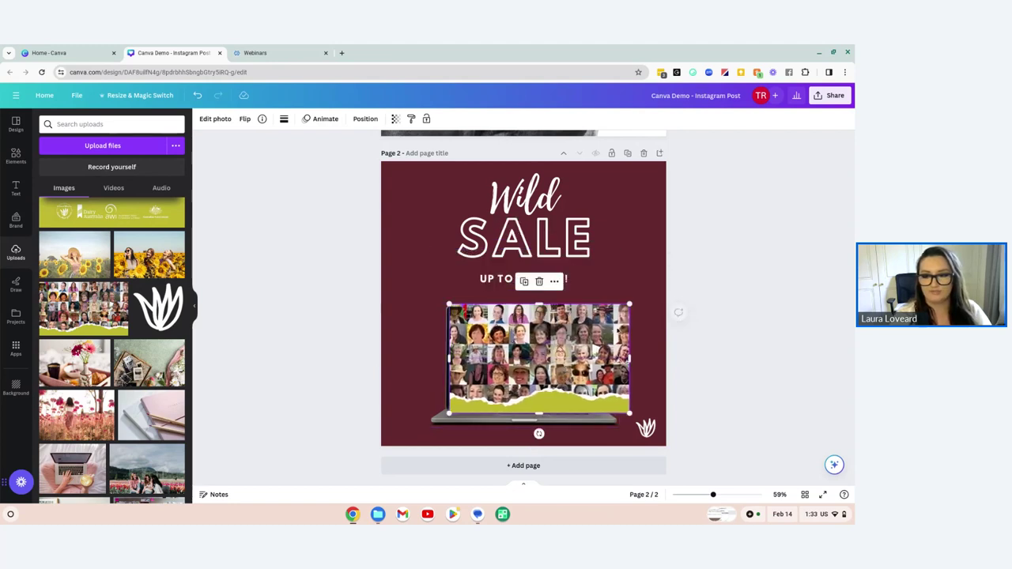
pyautogui.moveTo(629, 304); pyautogui.dragTo(602, 332)
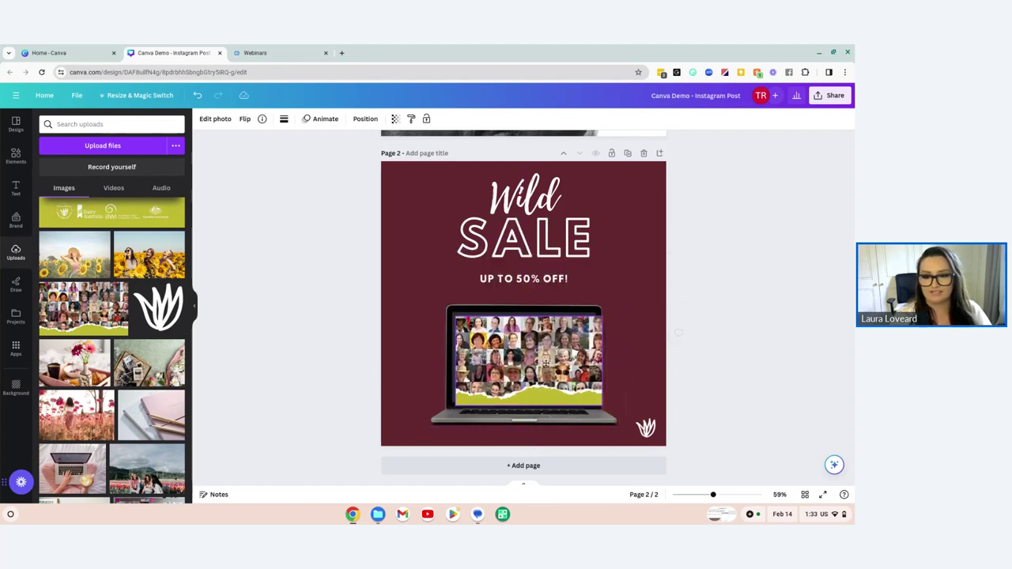
pyautogui.click(542, 359)
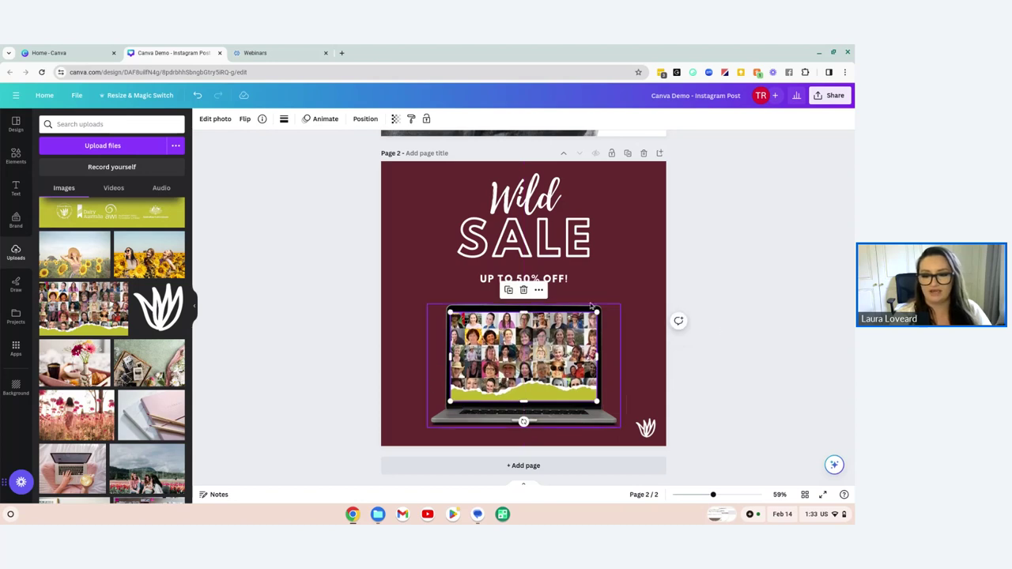
pyautogui.click(343, 330)
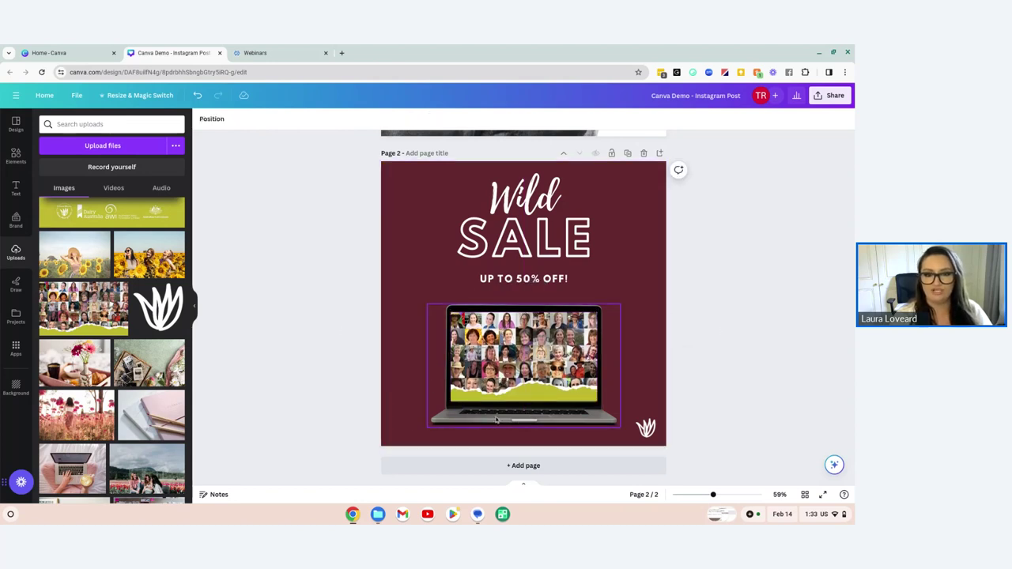
# Bring the laptop photo forward over the portrait collage and send it backward behind the collage again
pyautogui.click(449, 363)
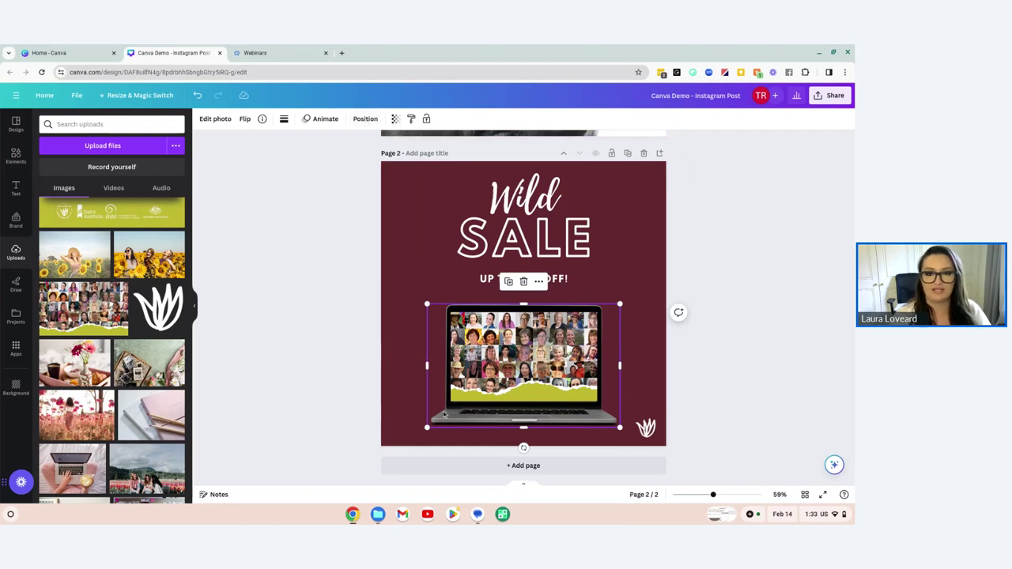
pyautogui.click(366, 119)
pyautogui.click(74, 142)
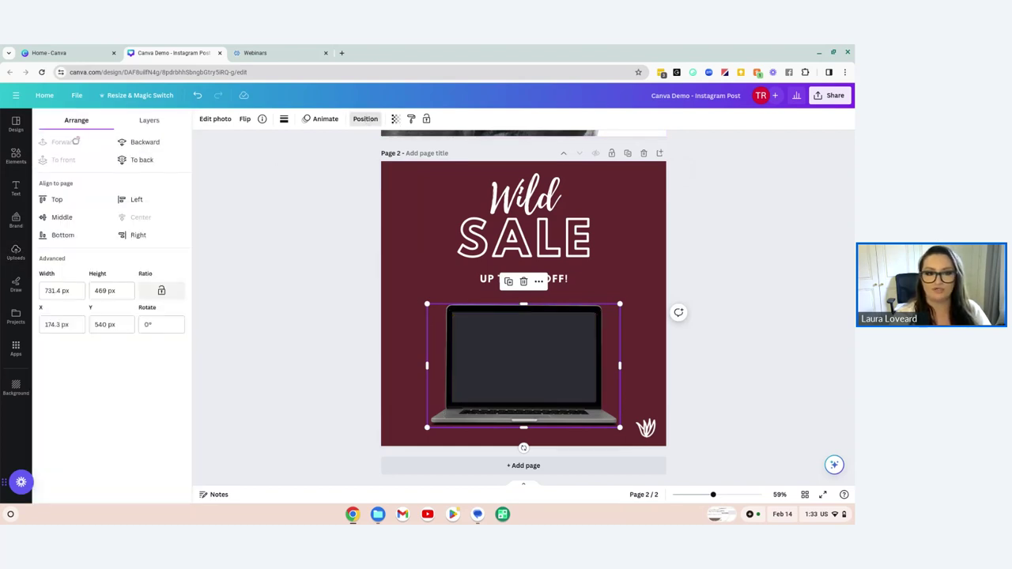
pyautogui.click(157, 147)
pyautogui.click(691, 437)
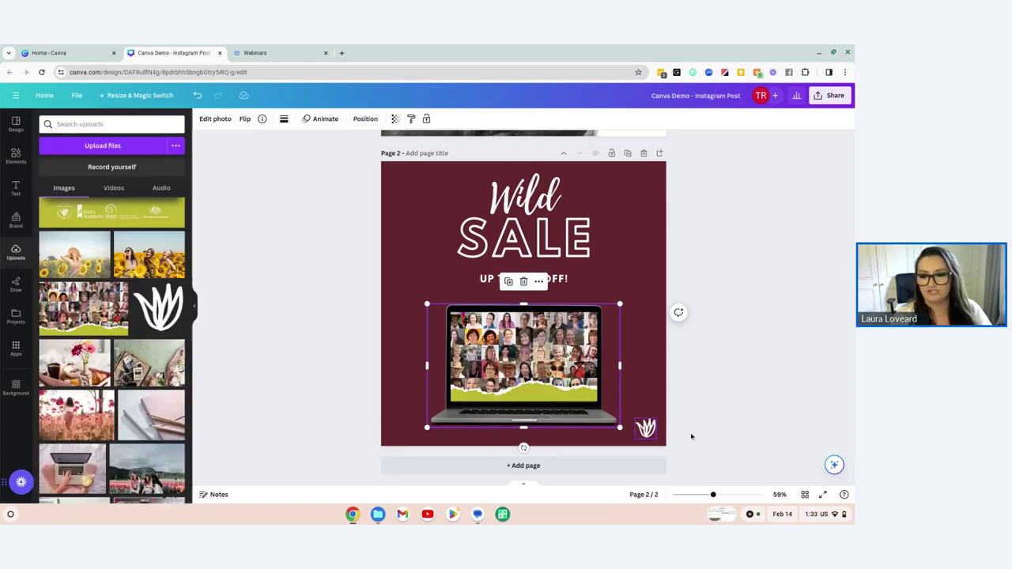
pyautogui.click(691, 437)
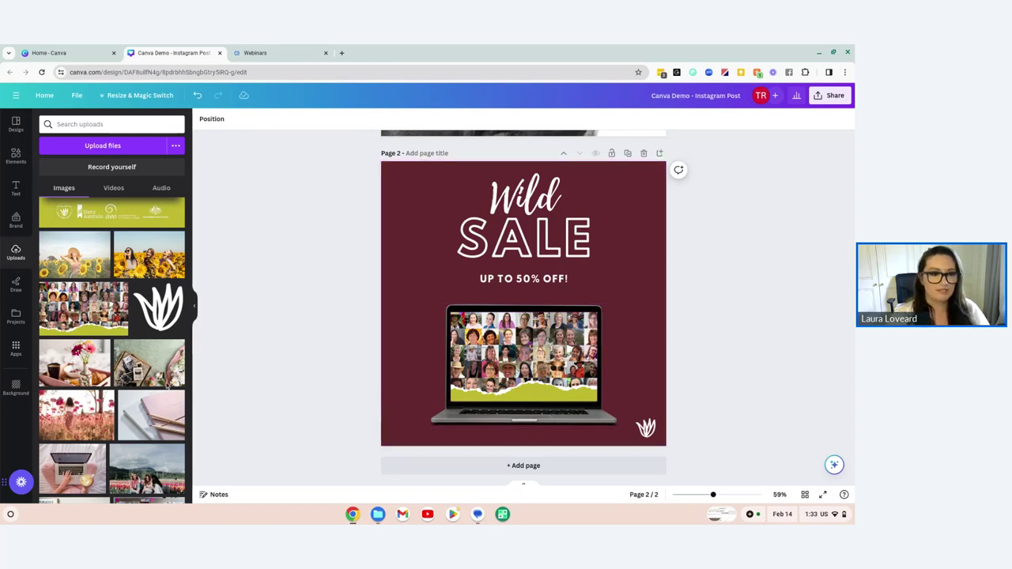
# Search the graphics for "dividers" and add the curved divider of stars and dots beside the sale text
pyautogui.click(16, 155)
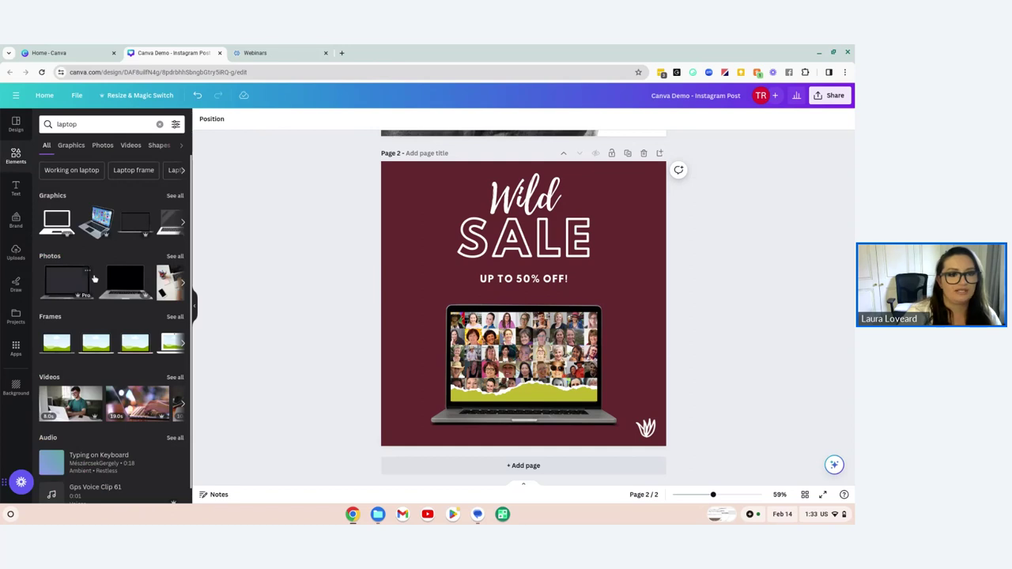
pyautogui.tripleClick(79, 124)
pyautogui.write('div')
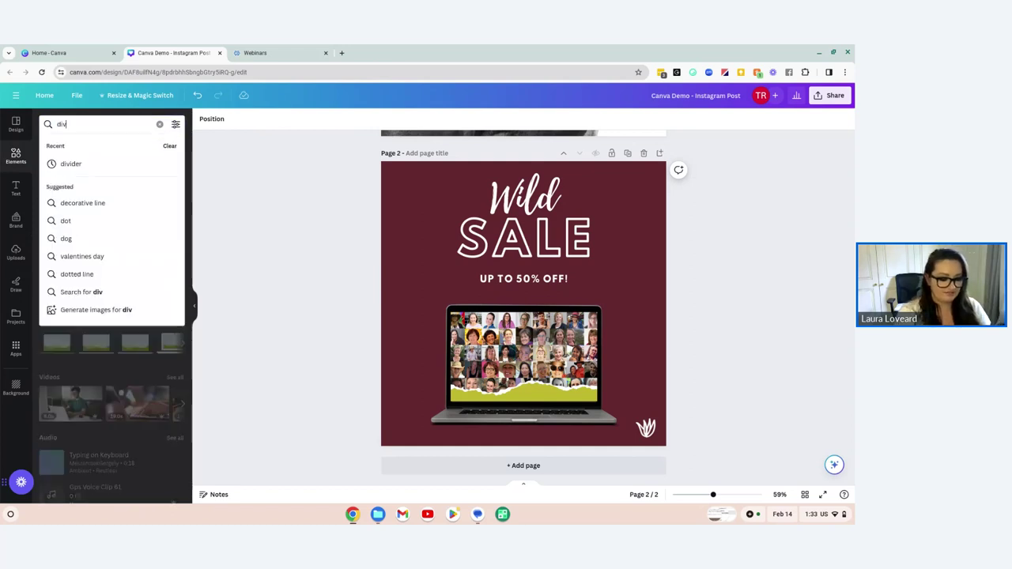
pyautogui.write('iders')
pyautogui.press('Return')
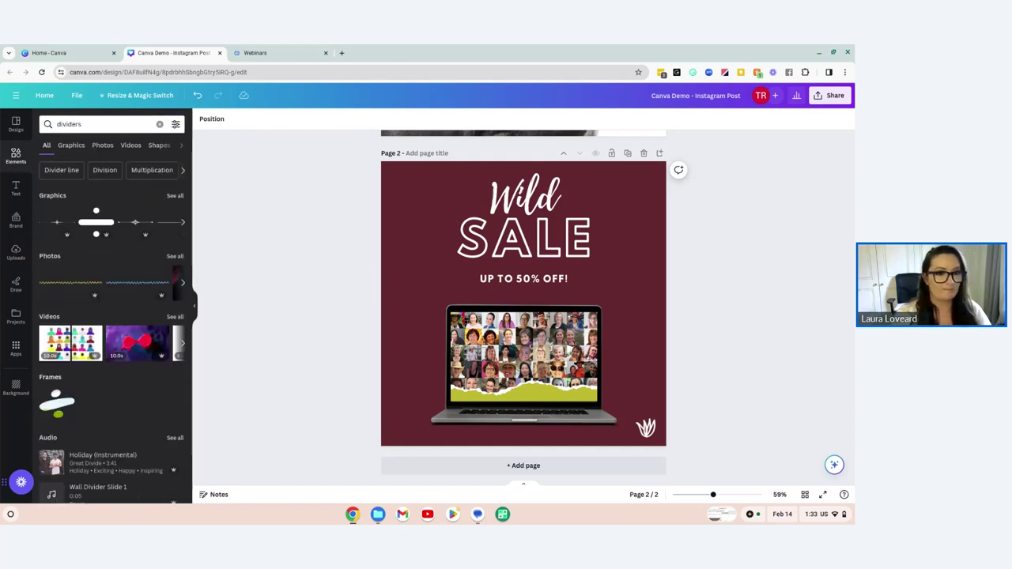
pyautogui.click(173, 196)
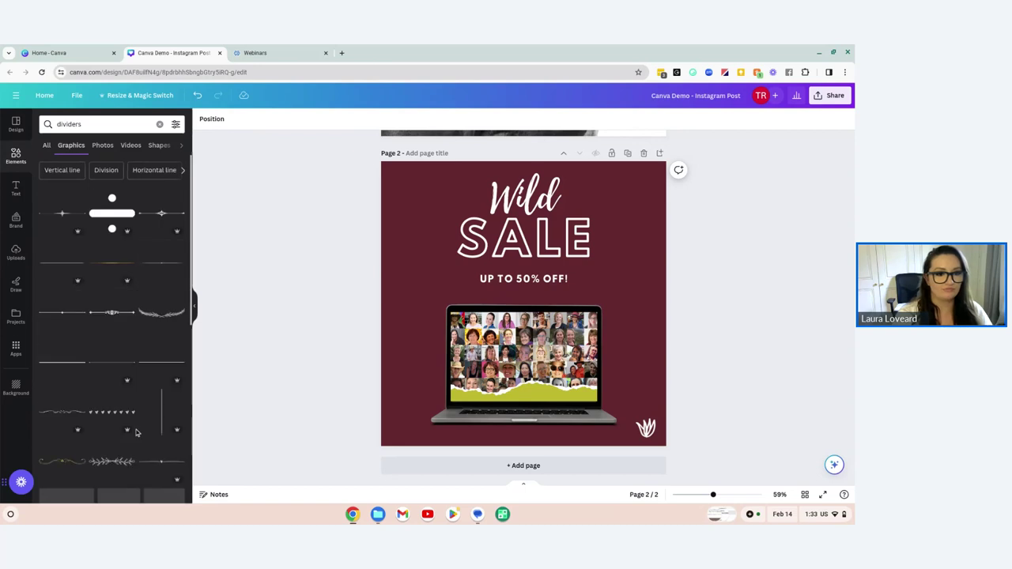
pyautogui.scroll(-1, 105, 362)
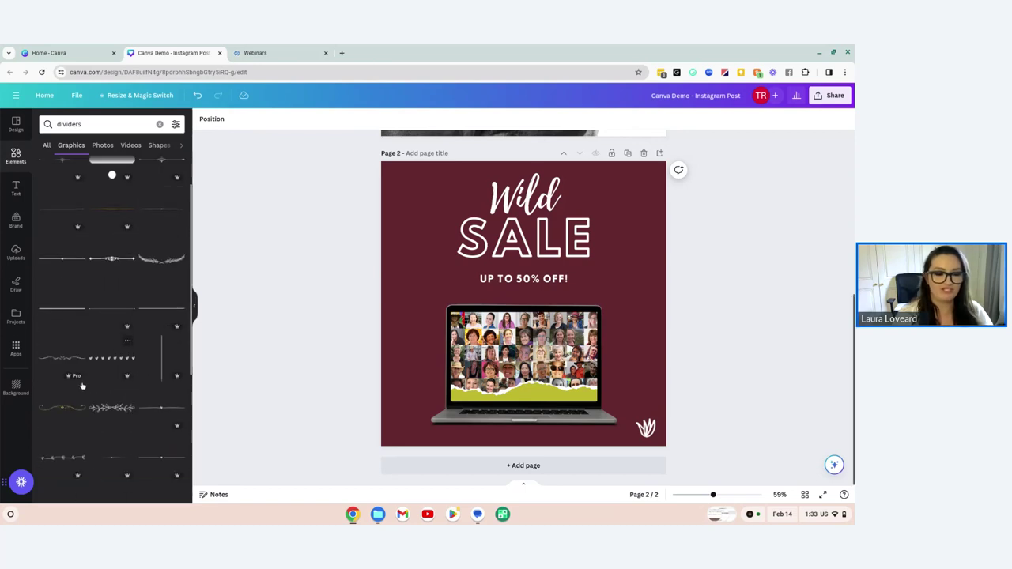
pyautogui.scroll(-2, 83, 386)
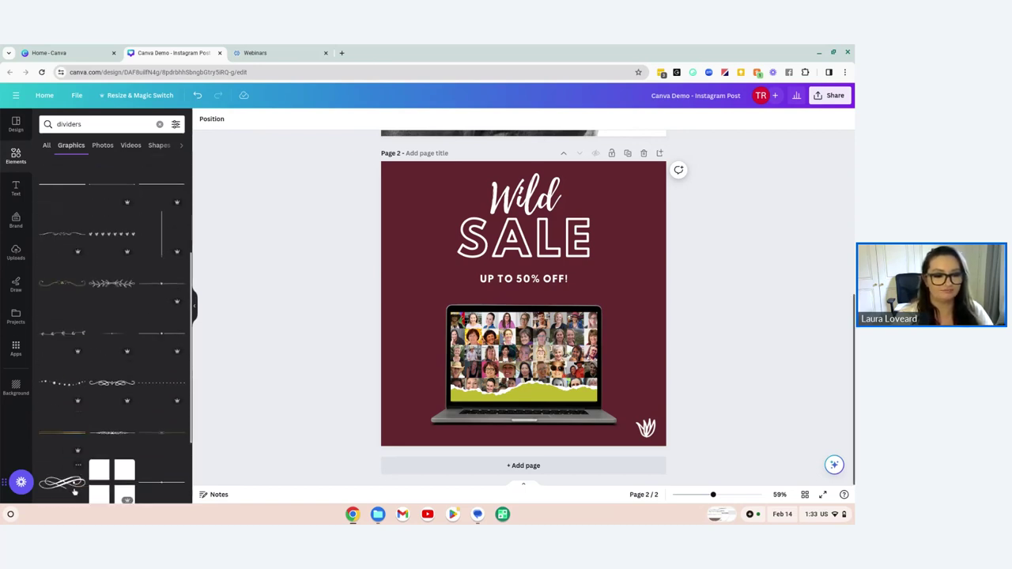
pyautogui.click(57, 386)
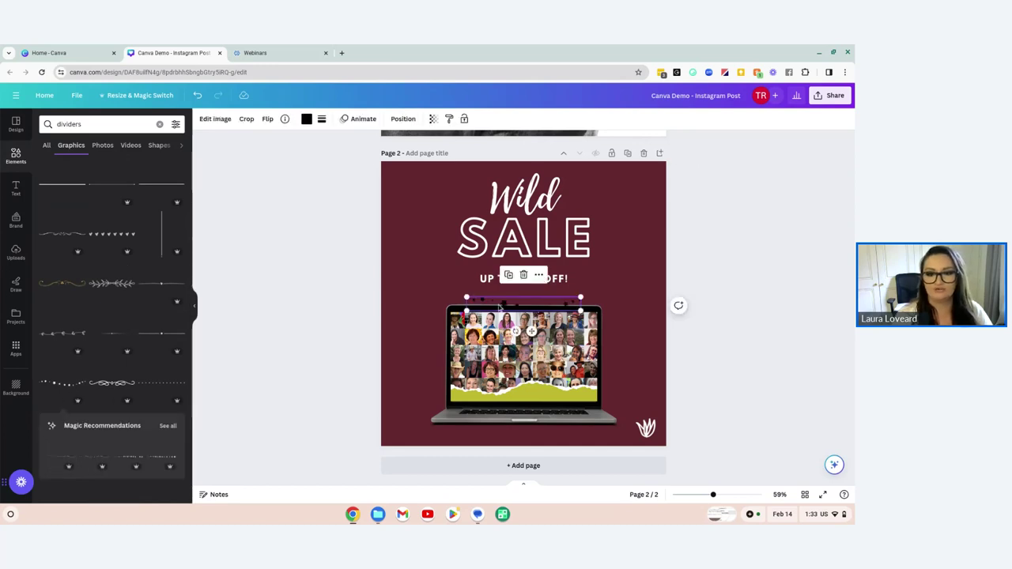
pyautogui.moveTo(499, 306); pyautogui.dragTo(422, 262)
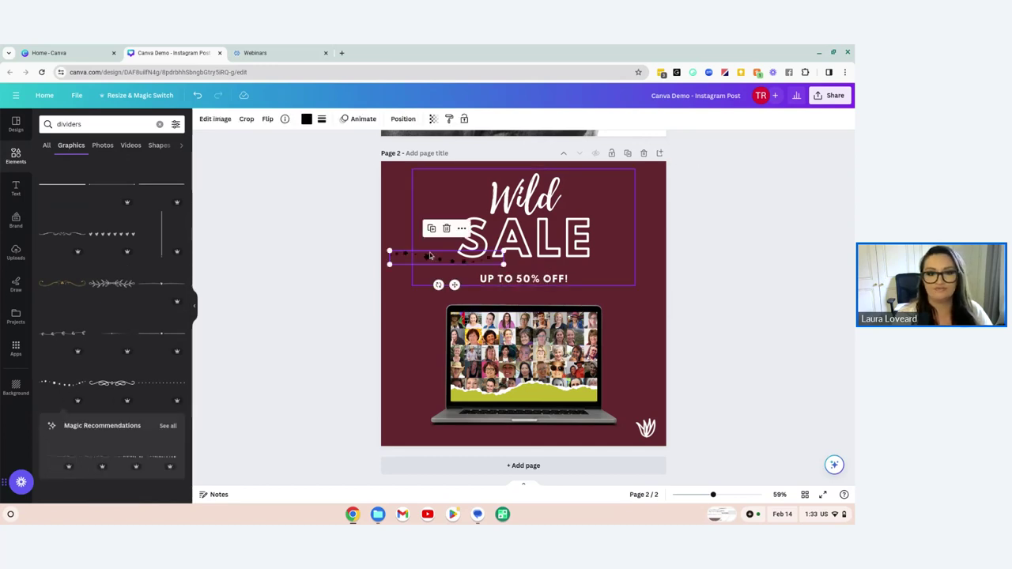
# Recolour the star divider with the lightest Monochromatic 2 brand colour and tilt it diagonally across the page's lower-left corner
pyautogui.click(306, 121)
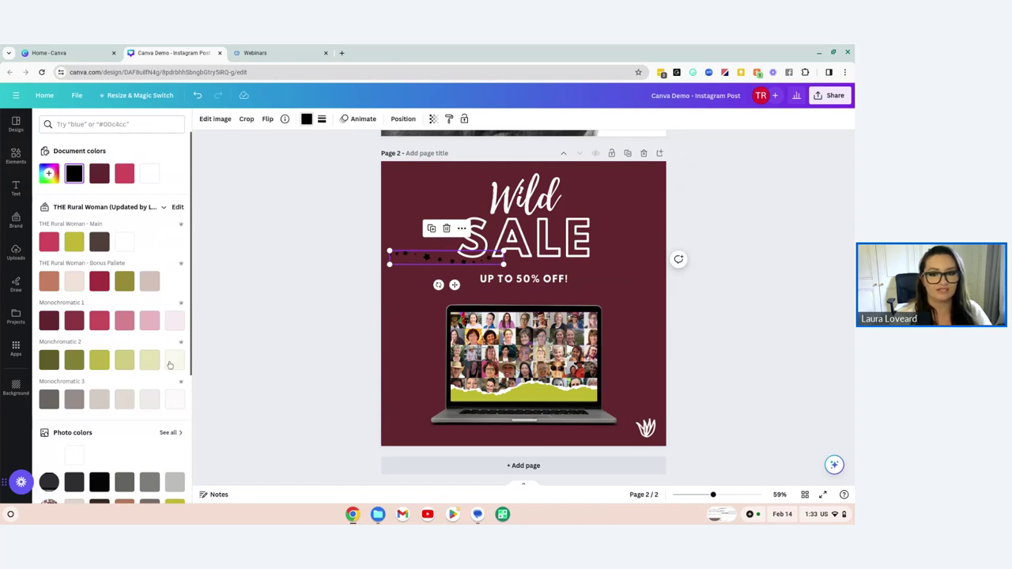
pyautogui.click(175, 359)
pyautogui.moveTo(437, 285); pyautogui.dragTo(434, 415)
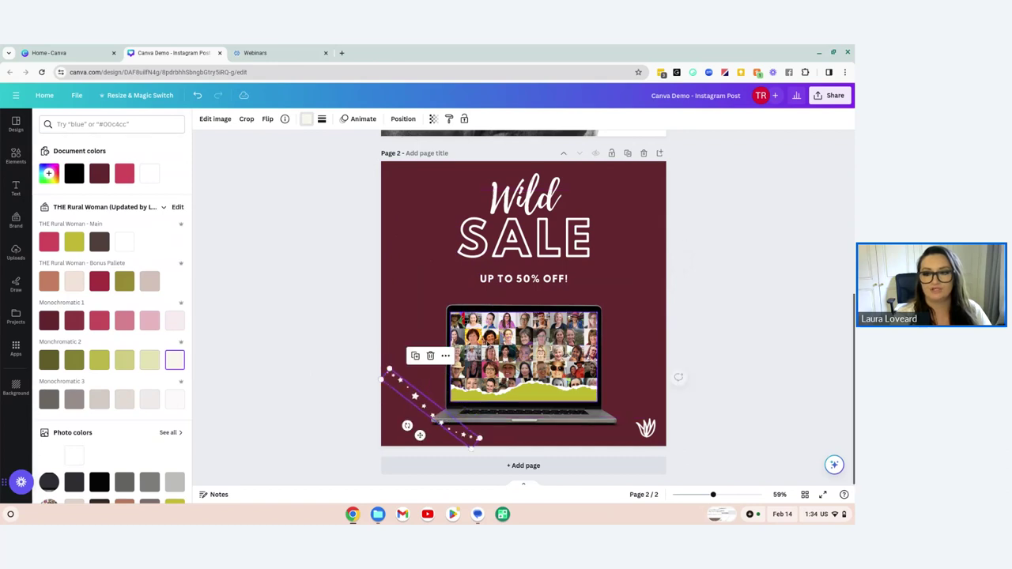
# Lower the star divider's opacity so it looks partly transparent against the maroon background
pyautogui.click(432, 118)
pyautogui.moveTo(436, 154); pyautogui.dragTo(396, 155)
pyautogui.click(342, 294)
pyautogui.click(306, 351)
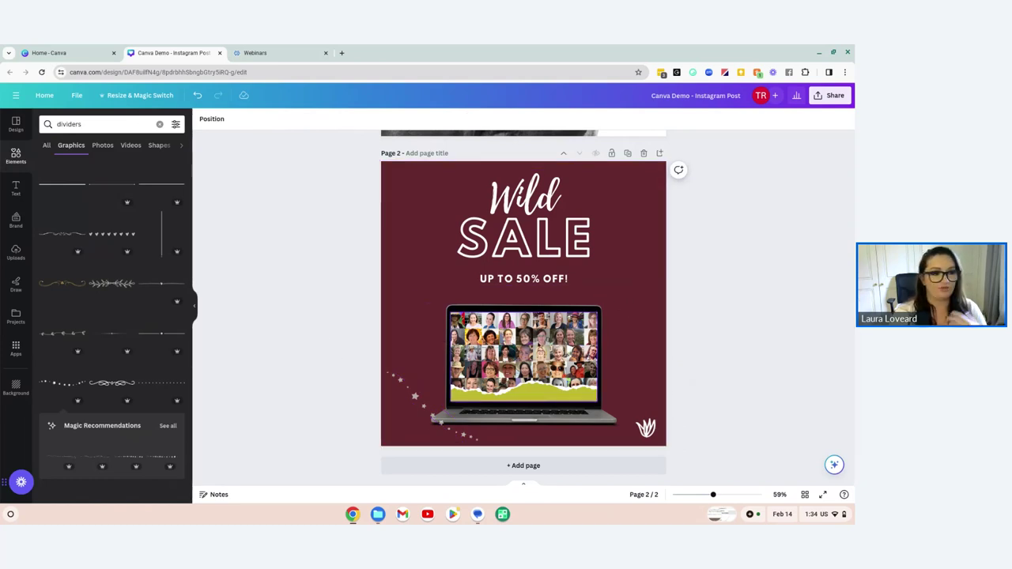
# Delete the Wild Sale page from the design and bring back the "sale" template results
pyautogui.scroll(1, 706, 335)
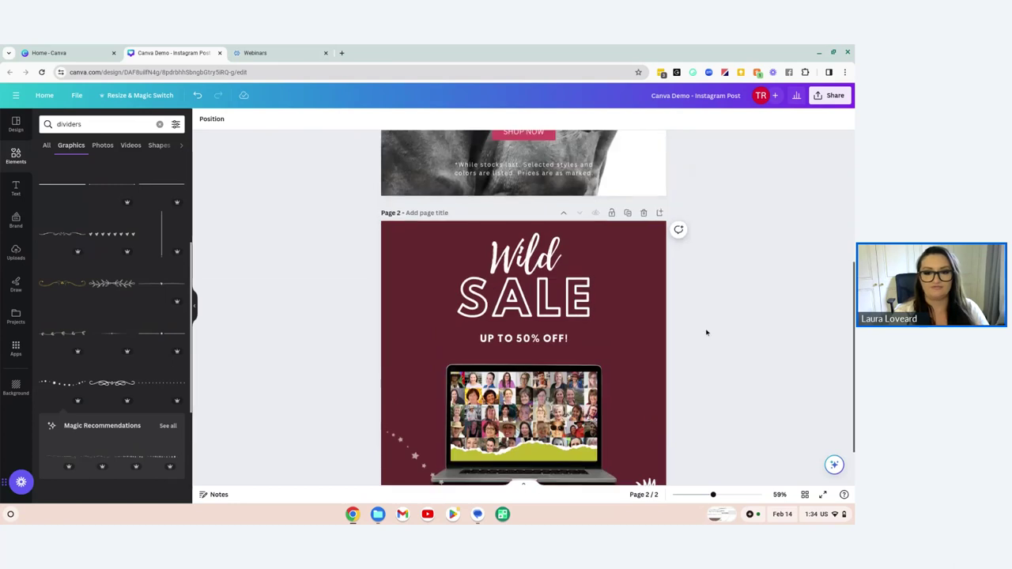
pyautogui.scroll(-1, 691, 326)
pyautogui.click(643, 152)
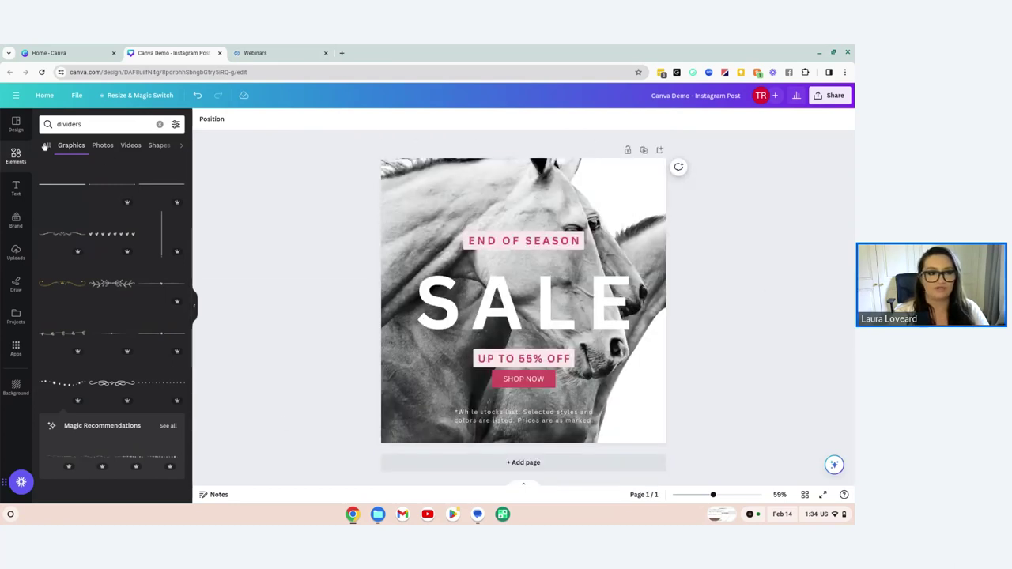
pyautogui.click(16, 123)
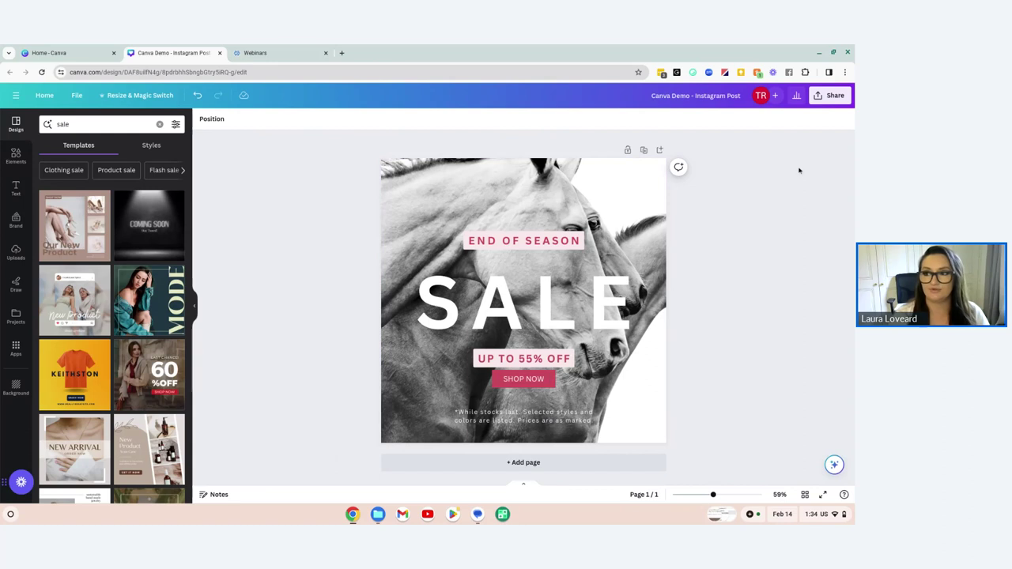
# Look through the design's sharing options, including the social media destinations and the download settings
pyautogui.click(818, 95)
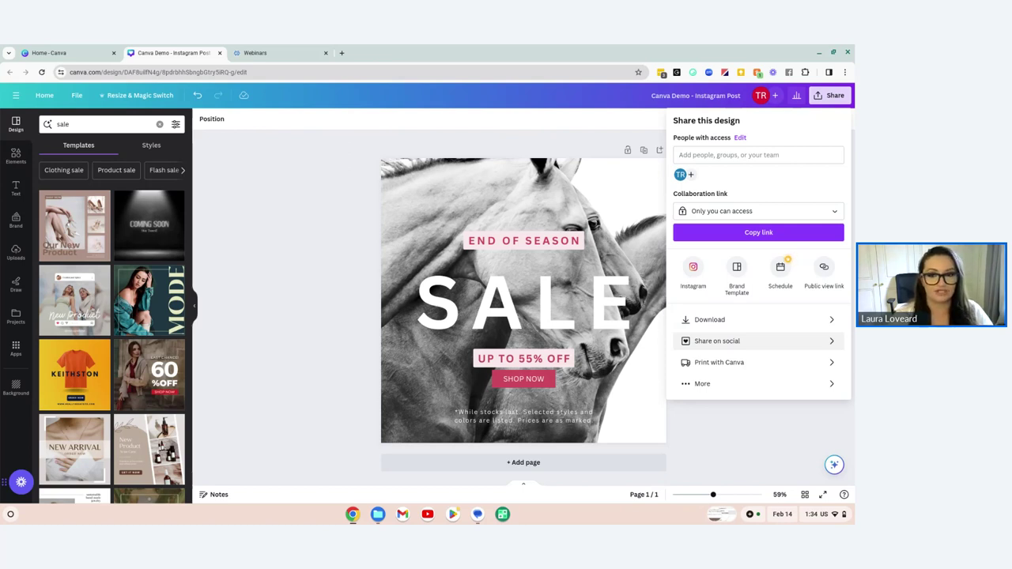
pyautogui.click(698, 344)
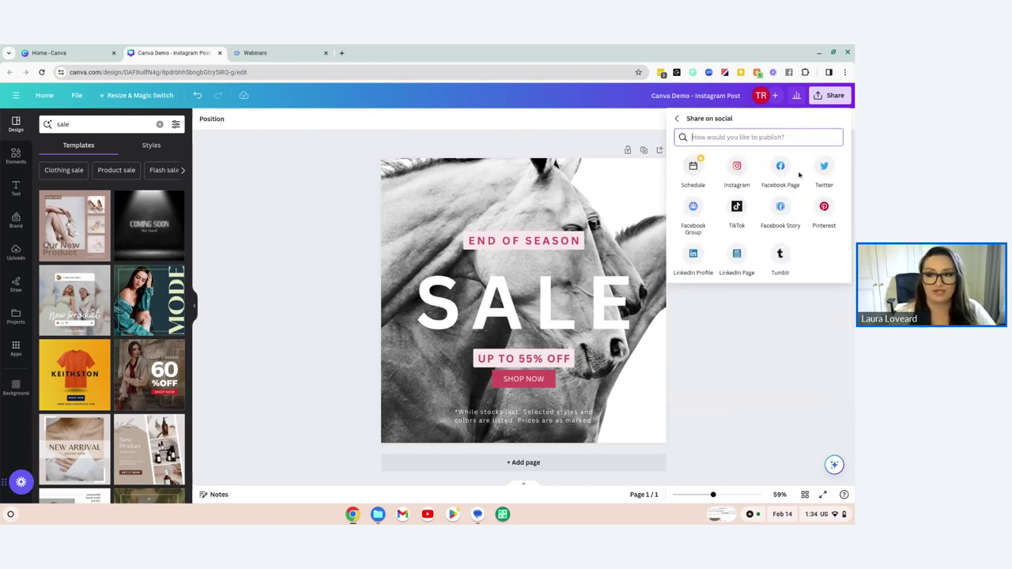
pyautogui.click(677, 119)
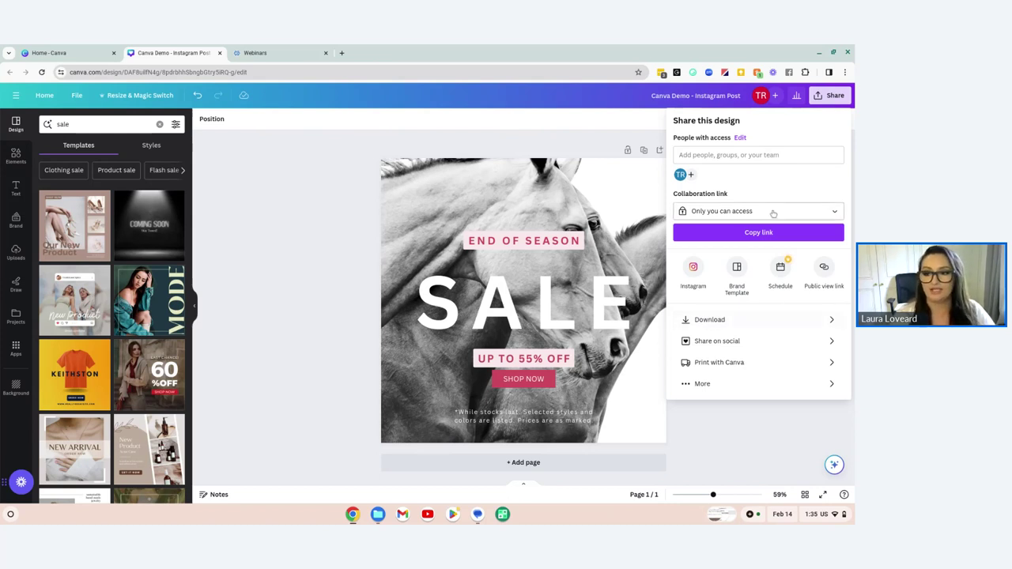
pyautogui.click(699, 322)
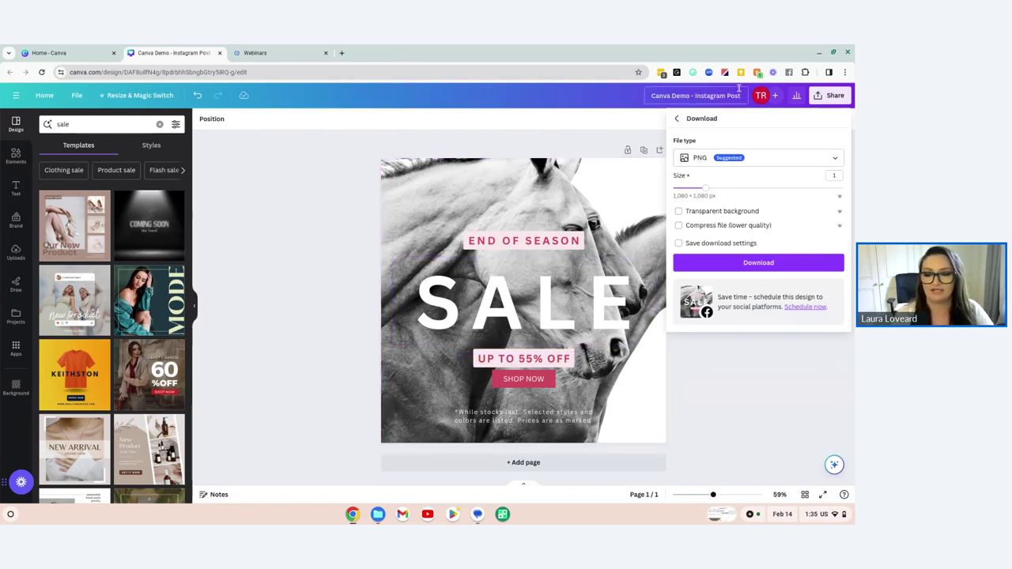
# Add a blank second page and place the uploaded The Rural Woman and Digital Solutions logo banner on it
pyautogui.click(608, 463)
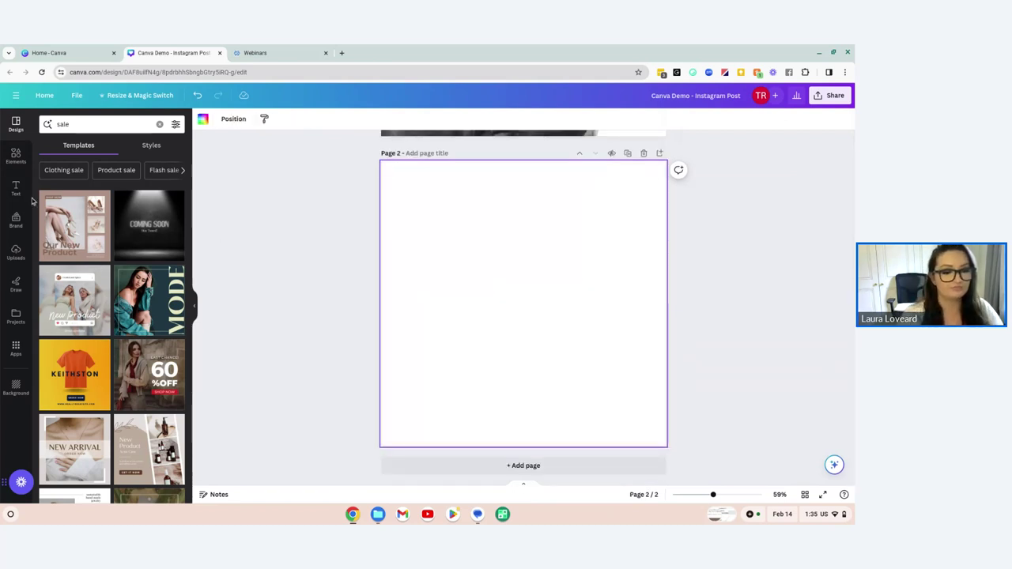
pyautogui.click(16, 253)
pyautogui.scroll(-10, 154, 331)
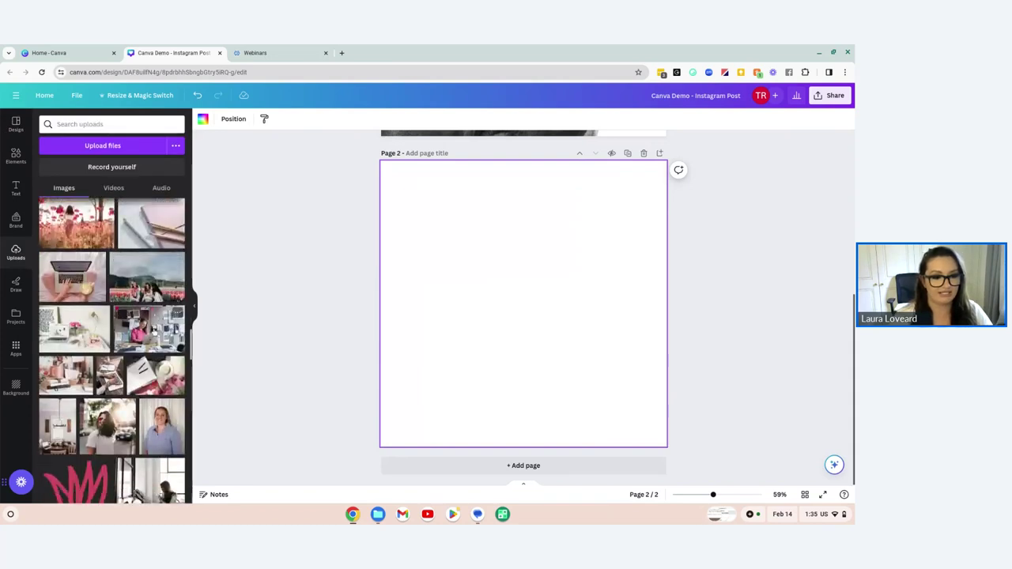
pyautogui.scroll(-10, 154, 332)
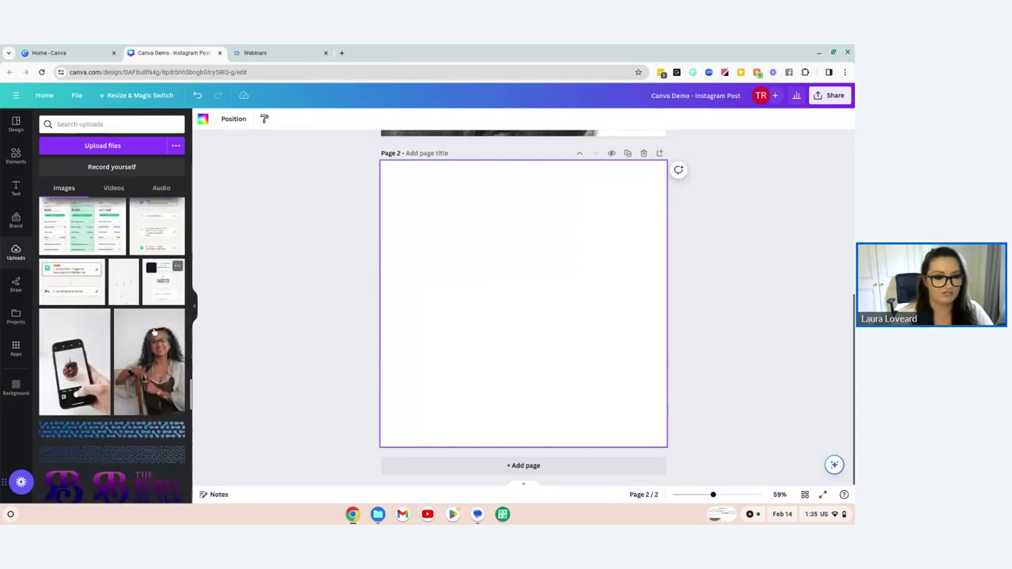
pyautogui.scroll(-10, 154, 334)
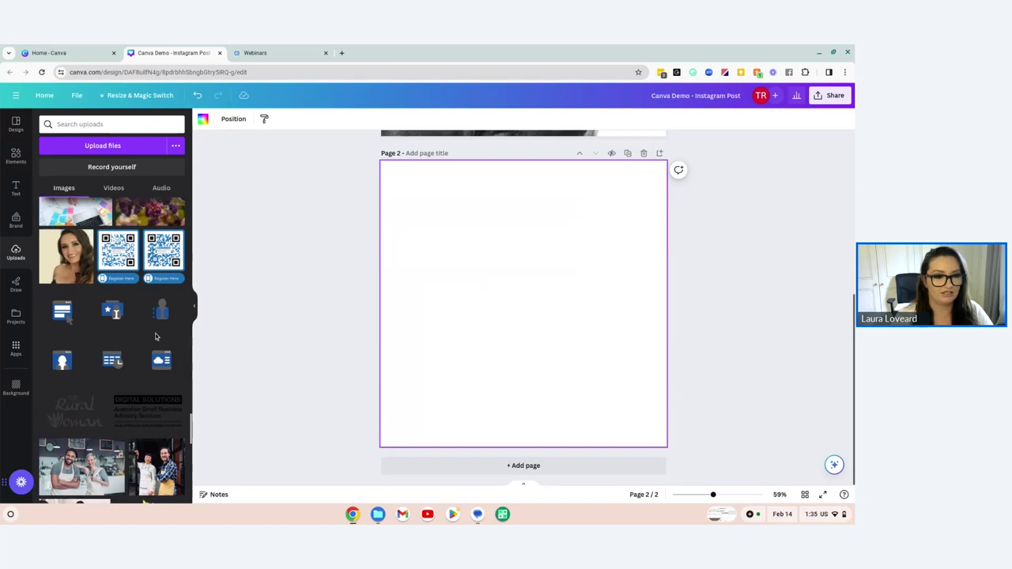
pyautogui.scroll(-10, 151, 339)
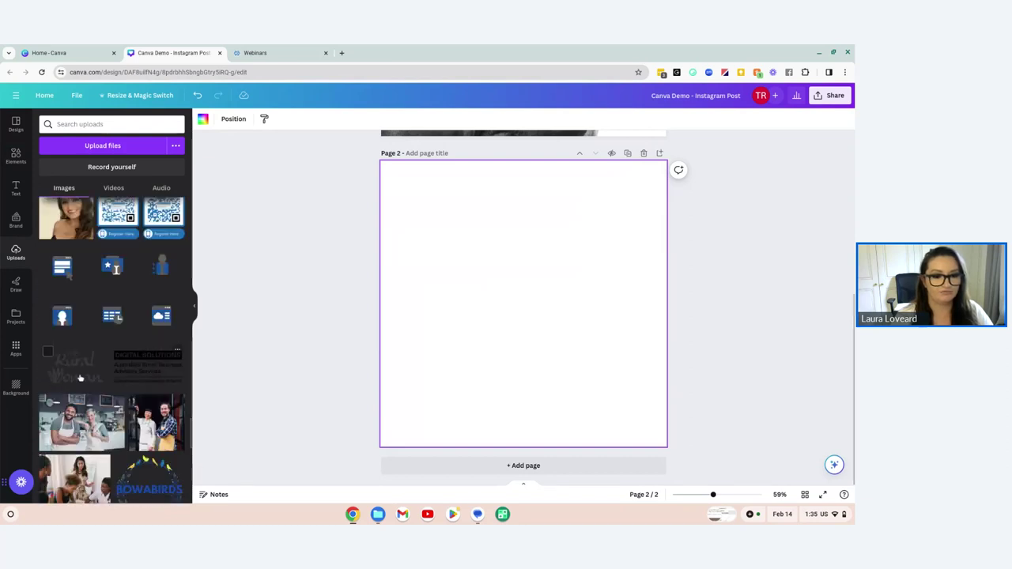
pyautogui.click(111, 365)
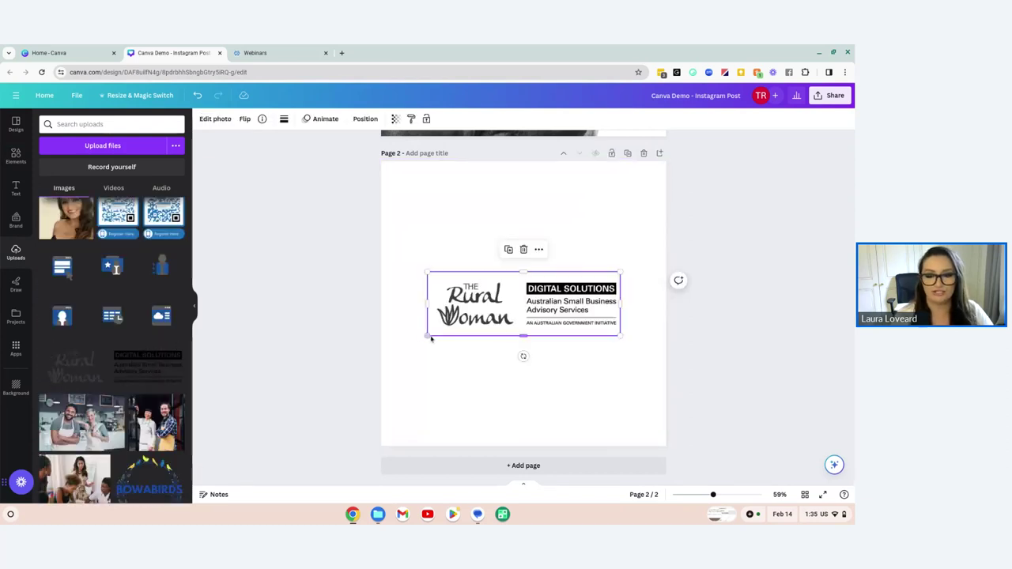
# Enlarge the logo banner to the full width of page 2 and move it slightly upward
pyautogui.moveTo(427, 336); pyautogui.dragTo(381, 350)
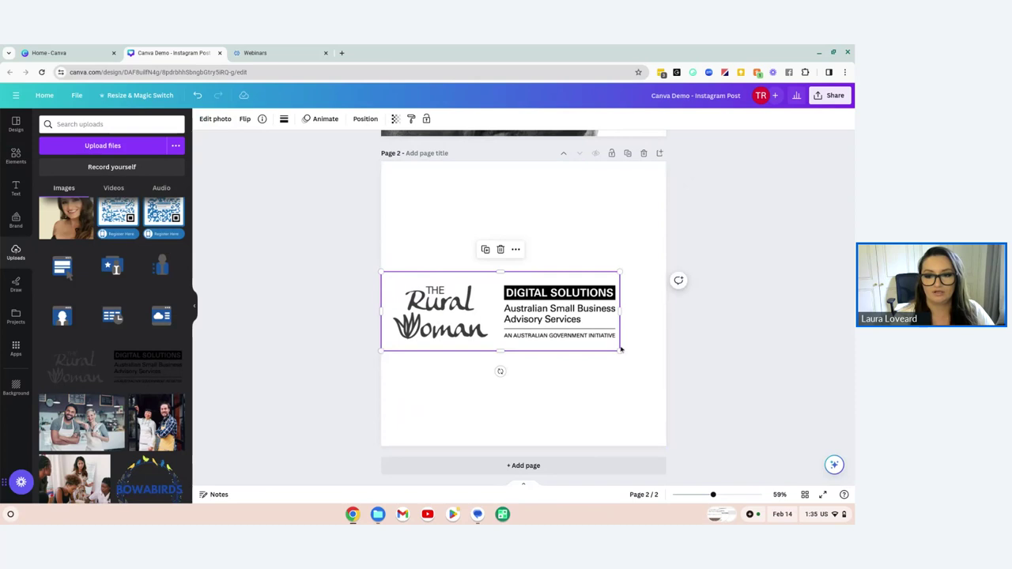
pyautogui.moveTo(620, 350); pyautogui.dragTo(660, 383)
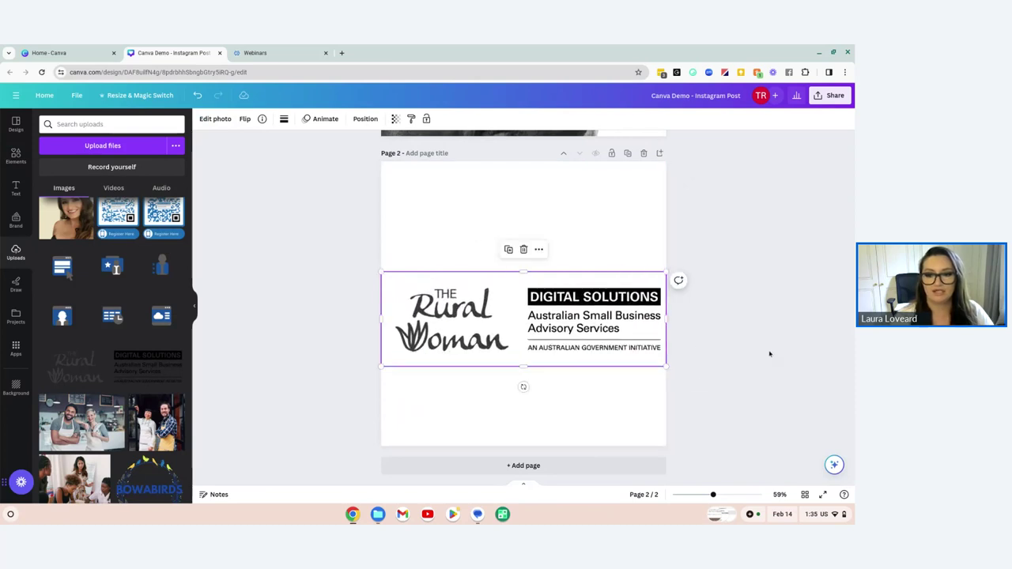
pyautogui.moveTo(535, 290); pyautogui.dragTo(535, 274)
pyautogui.click(419, 197)
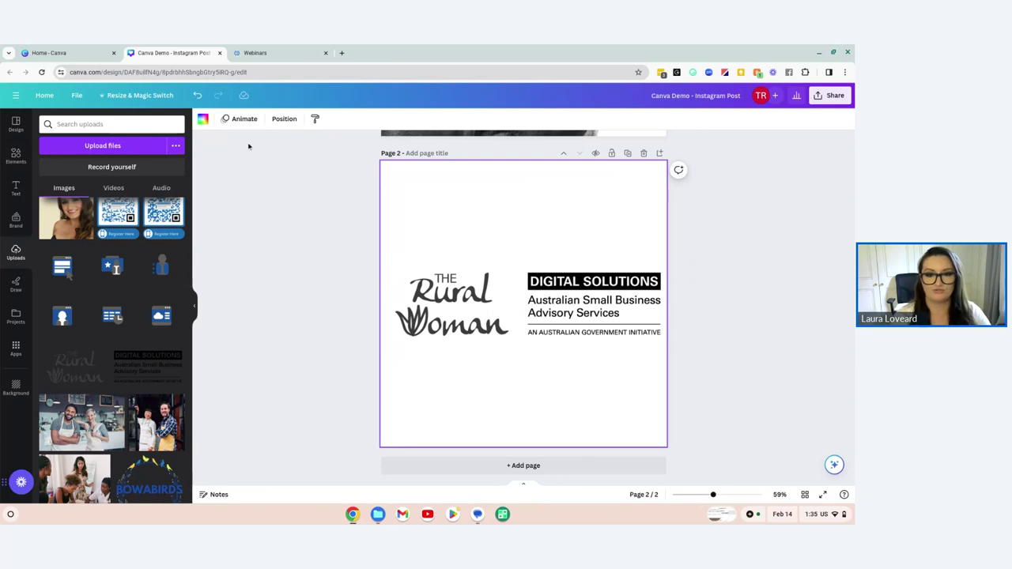
pyautogui.click(202, 119)
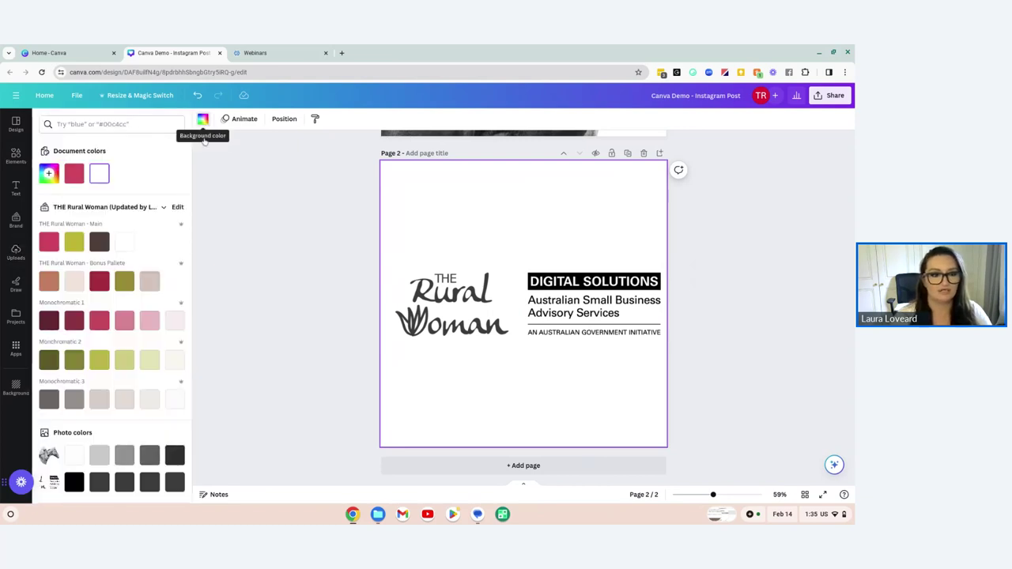
pyautogui.scroll(-2, 111, 316)
pyautogui.scroll(2, 110, 316)
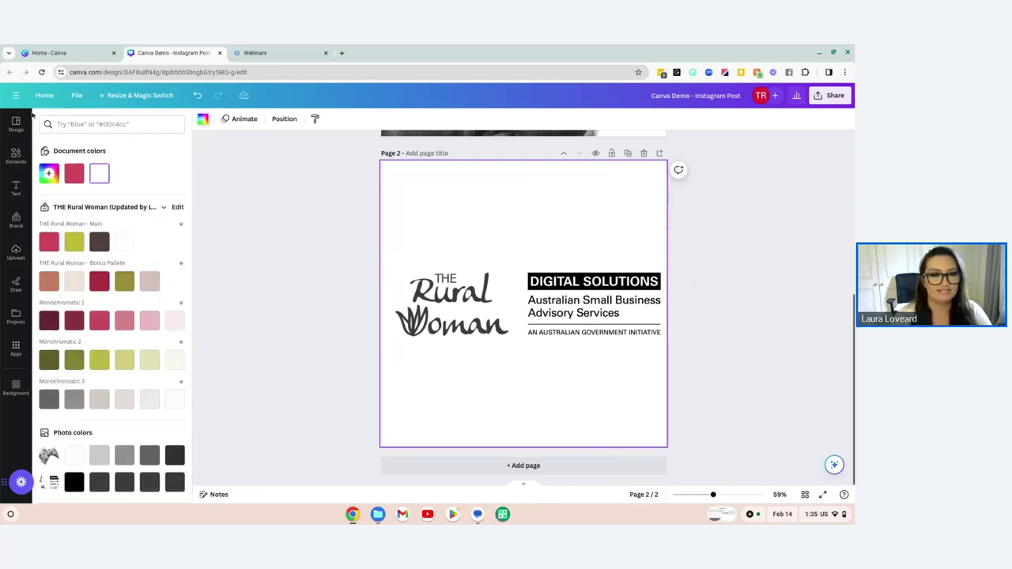
pyautogui.click(703, 203)
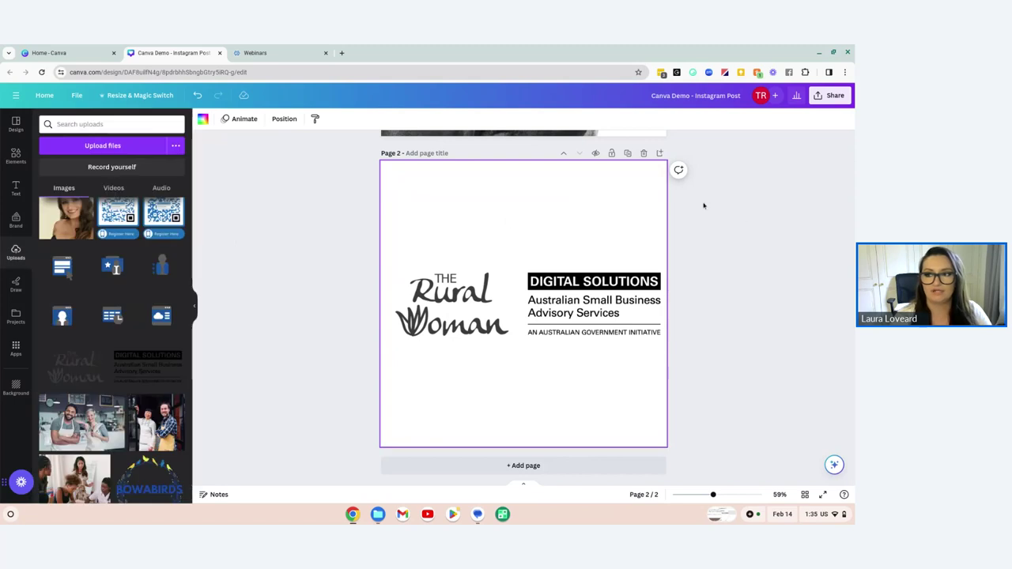
# Set up a PNG download of page 2 only, with a transparent background
pyautogui.click(834, 96)
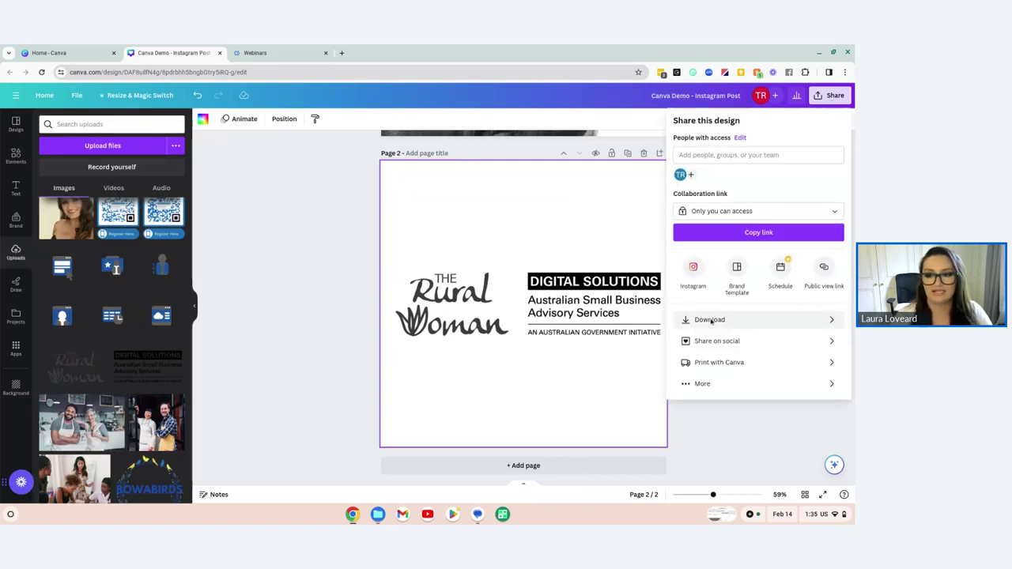
pyautogui.click(743, 319)
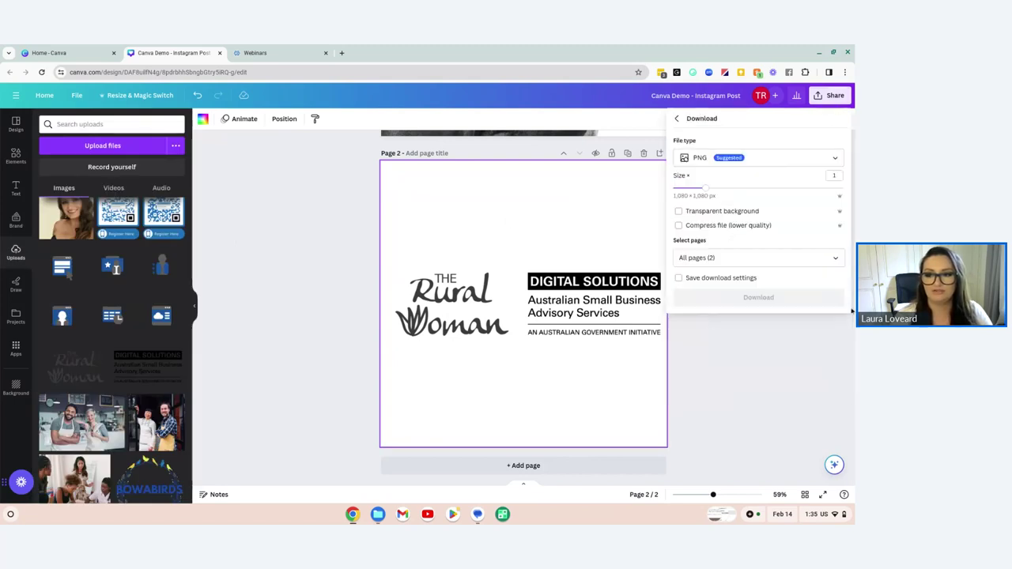
pyautogui.click(678, 211)
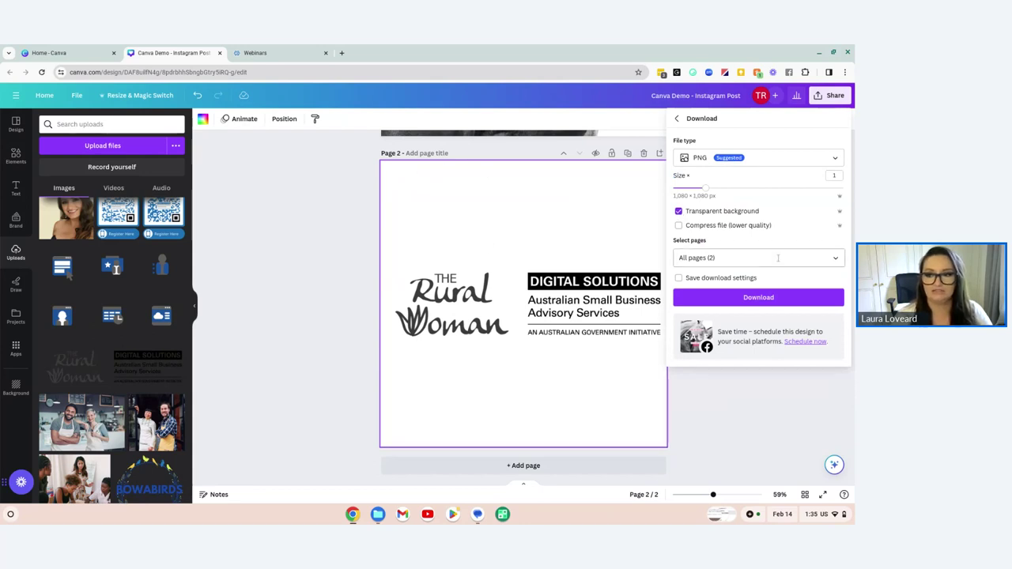
pyautogui.click(779, 257)
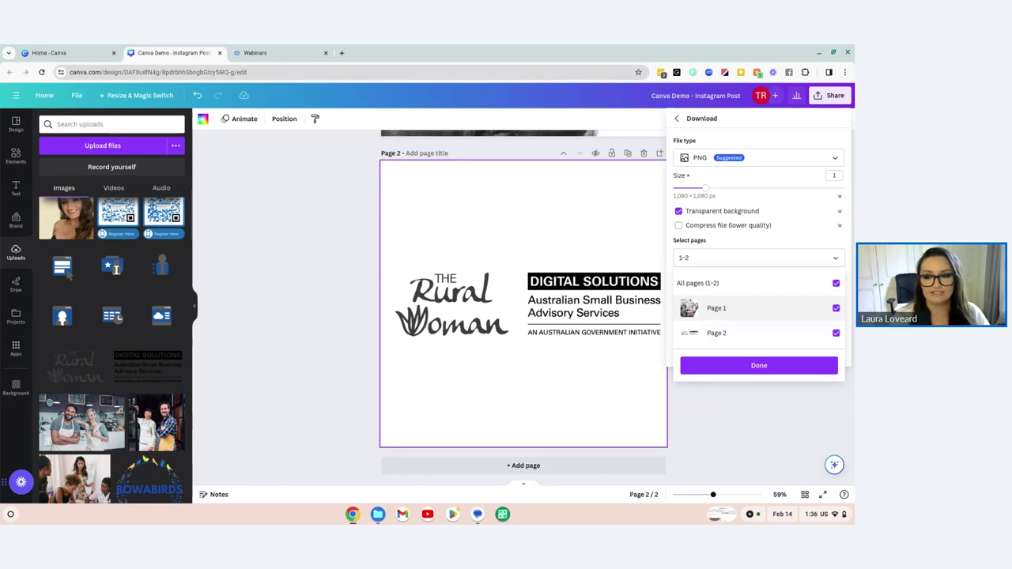
pyautogui.click(822, 283)
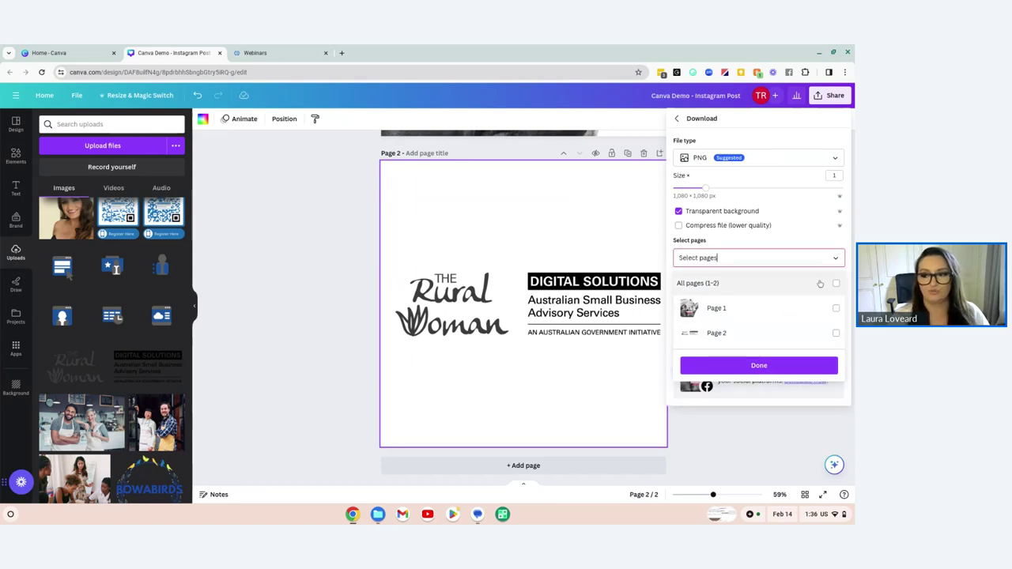
pyautogui.click(762, 334)
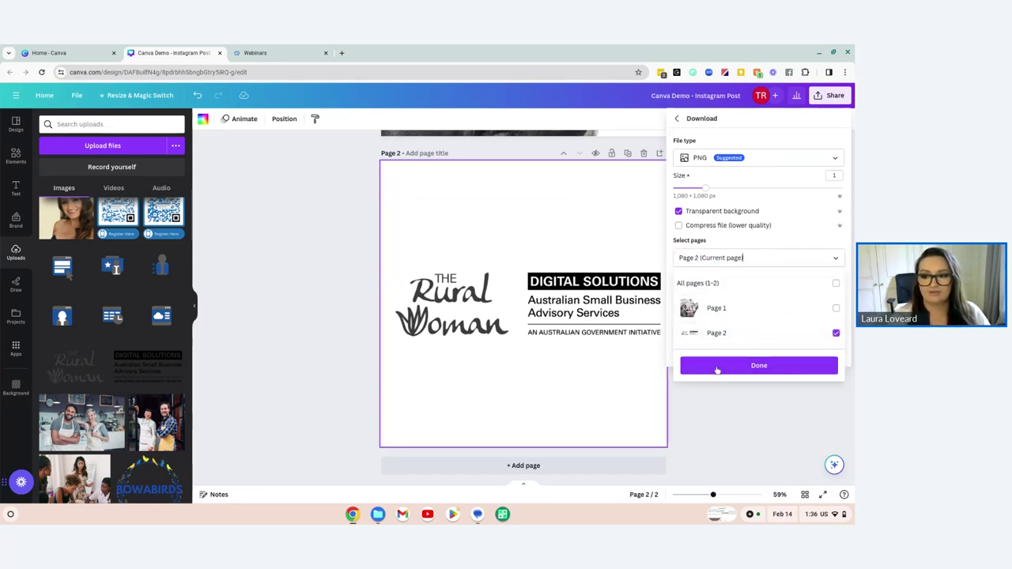
pyautogui.click(717, 367)
# Download page 2 and save it as Canva Demo - Instagram Post.png in the Downloads folder
pyautogui.click(741, 304)
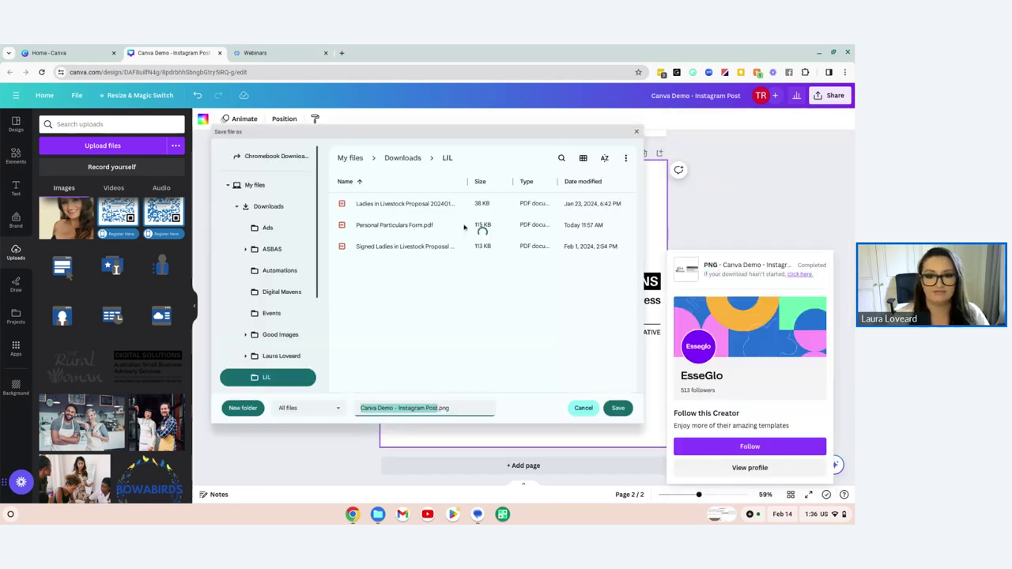
pyautogui.click(402, 157)
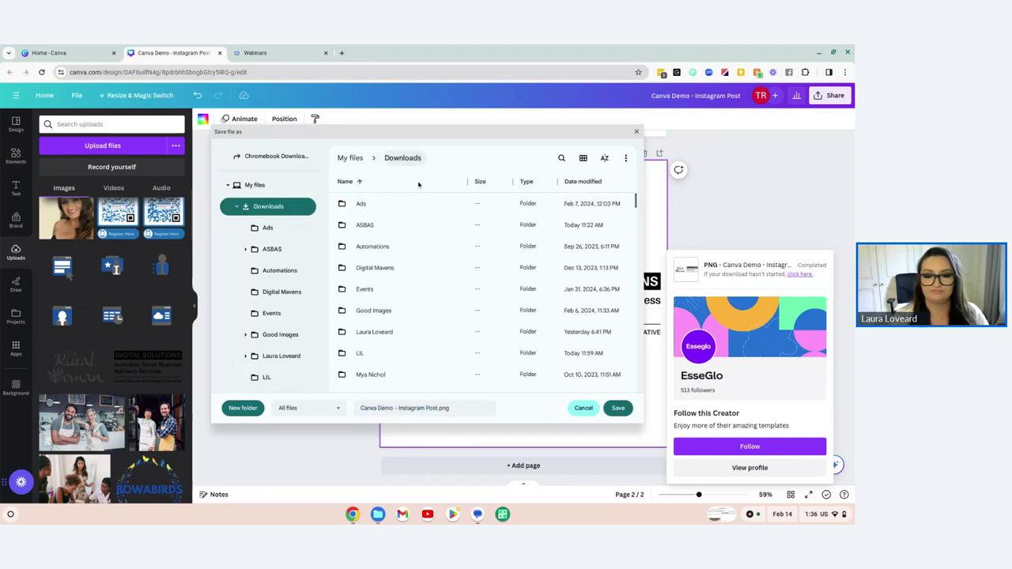
pyautogui.click(617, 408)
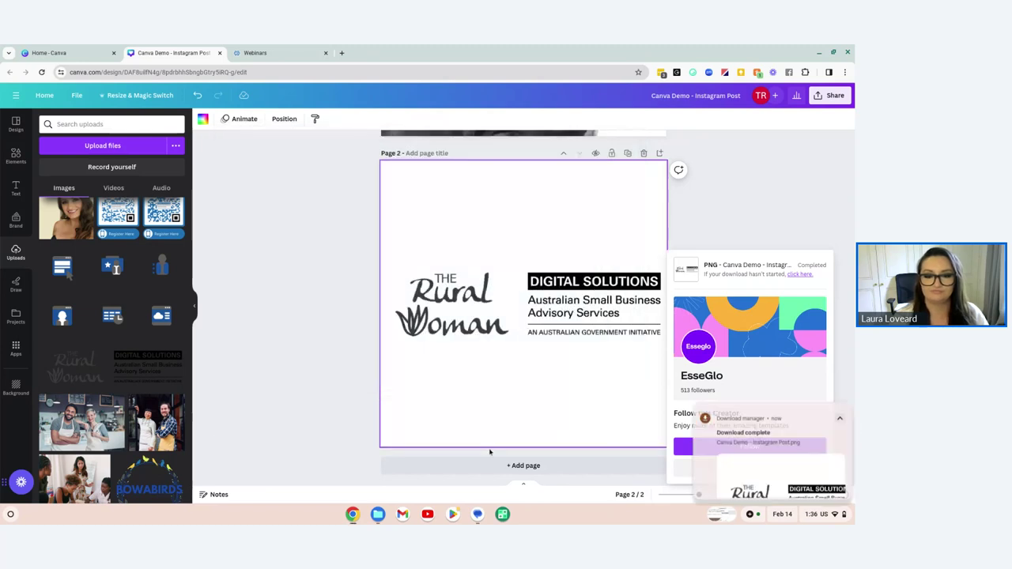
# Switch to the Files app, delete the downloaded Canva Demo - Instagram Post.png from Downloads, and close the file window
pyautogui.click(377, 513)
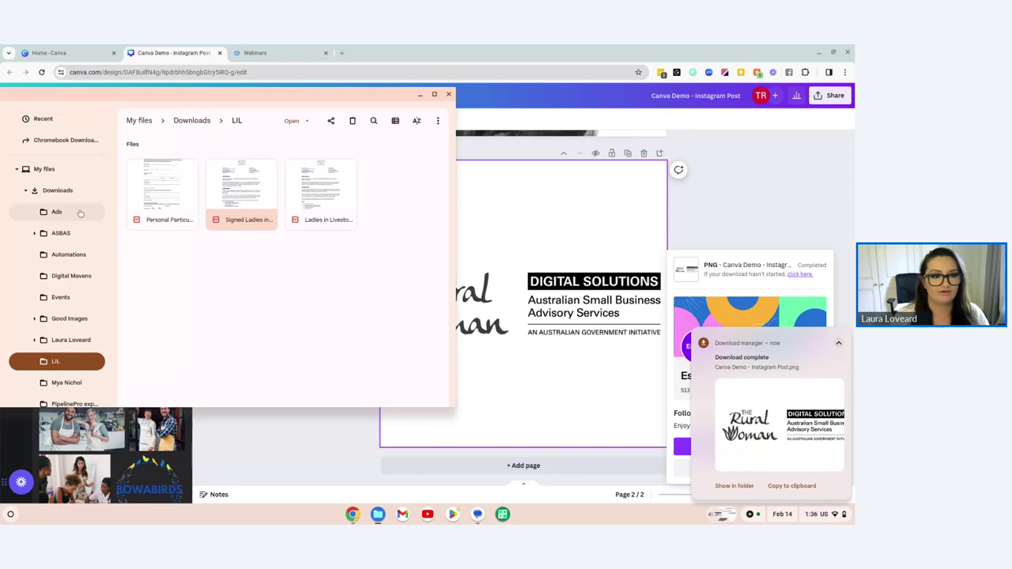
pyautogui.click(59, 192)
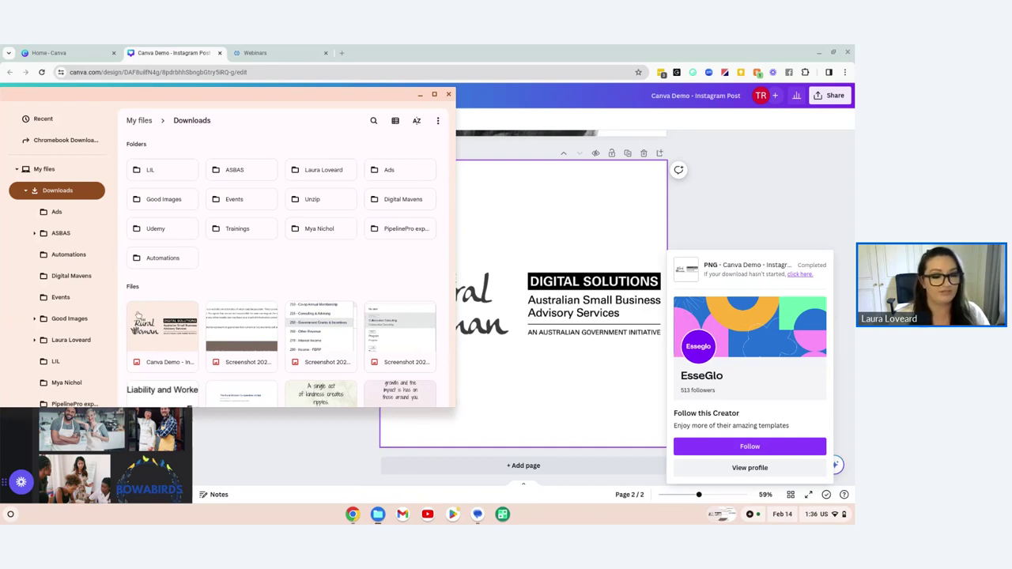
pyautogui.click(171, 349)
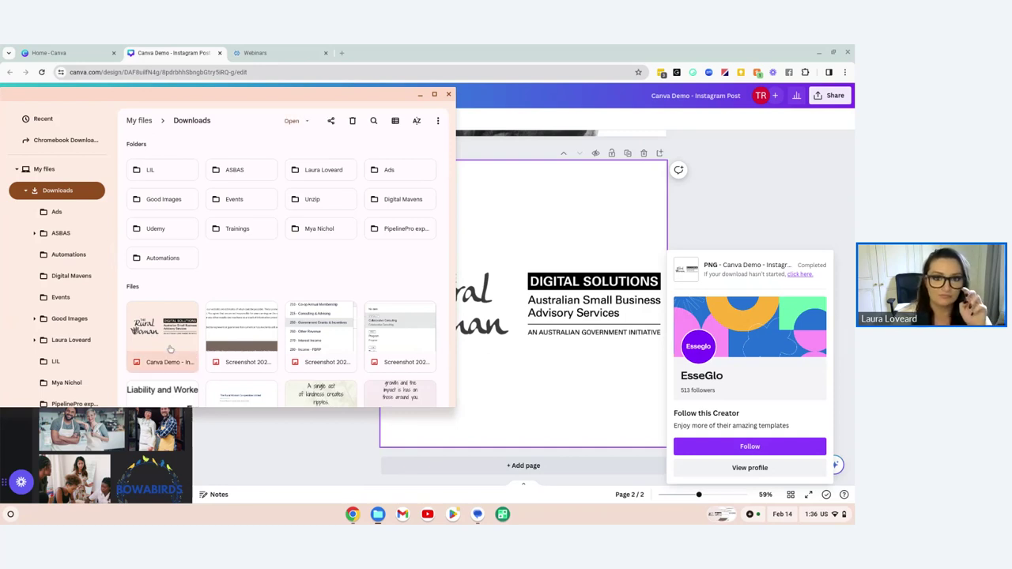
pyautogui.click(352, 120)
pyautogui.click(450, 94)
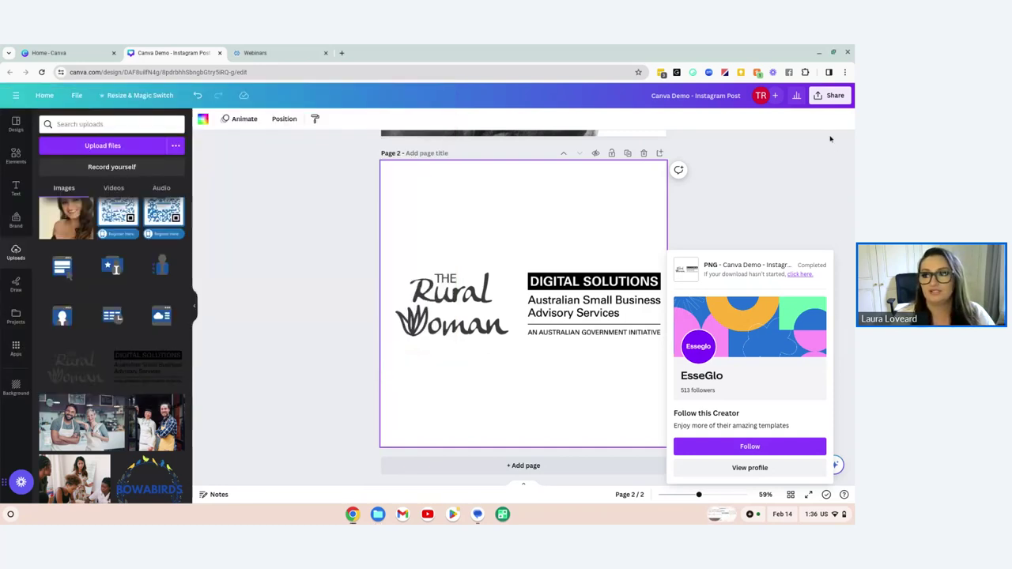
# Set up a PNG download of page 1 only, without a transparent background
pyautogui.click(835, 94)
pyautogui.click(703, 319)
pyautogui.scroll(5, 568, 287)
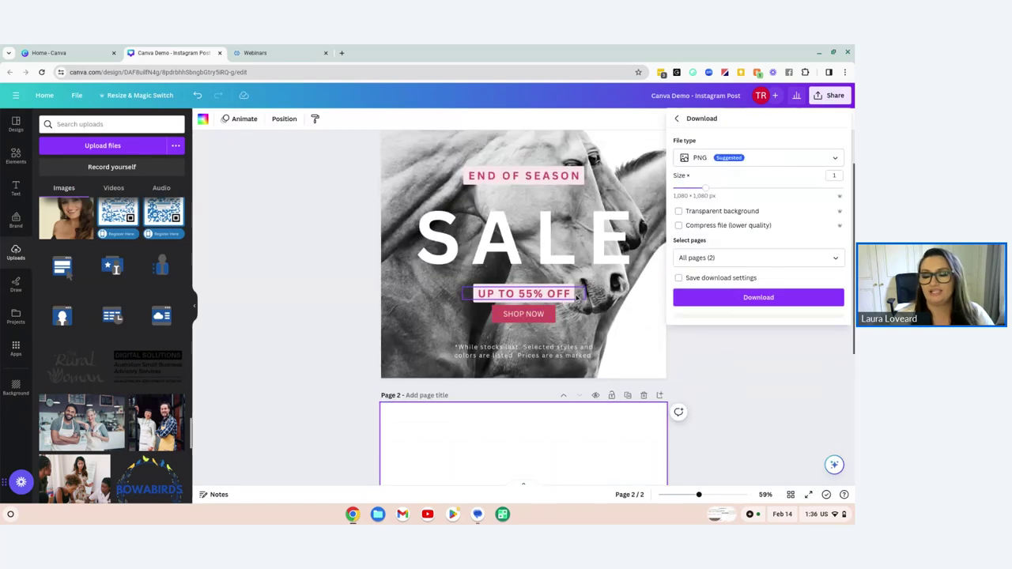
pyautogui.click(736, 257)
pyautogui.click(738, 283)
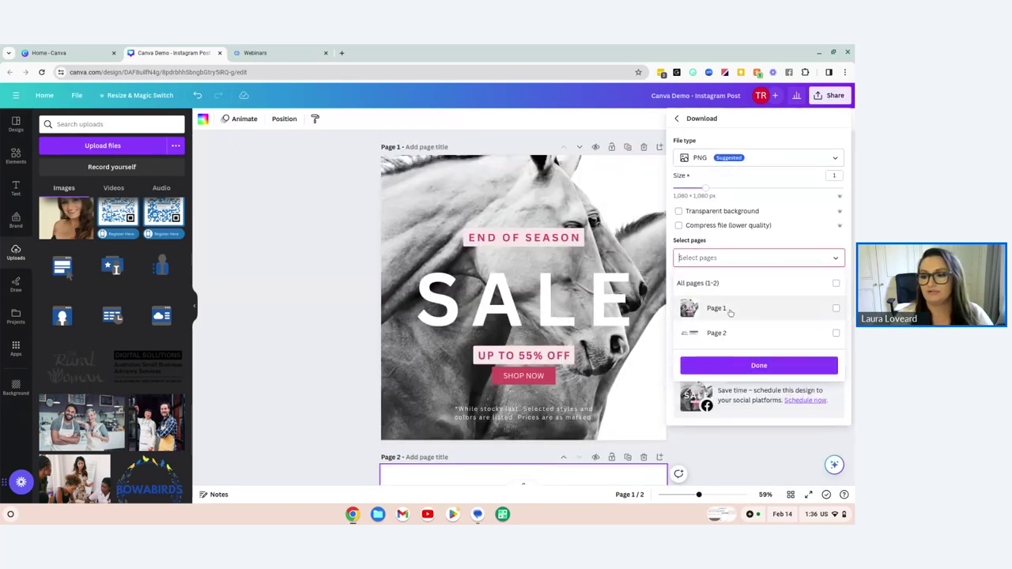
pyautogui.click(723, 310)
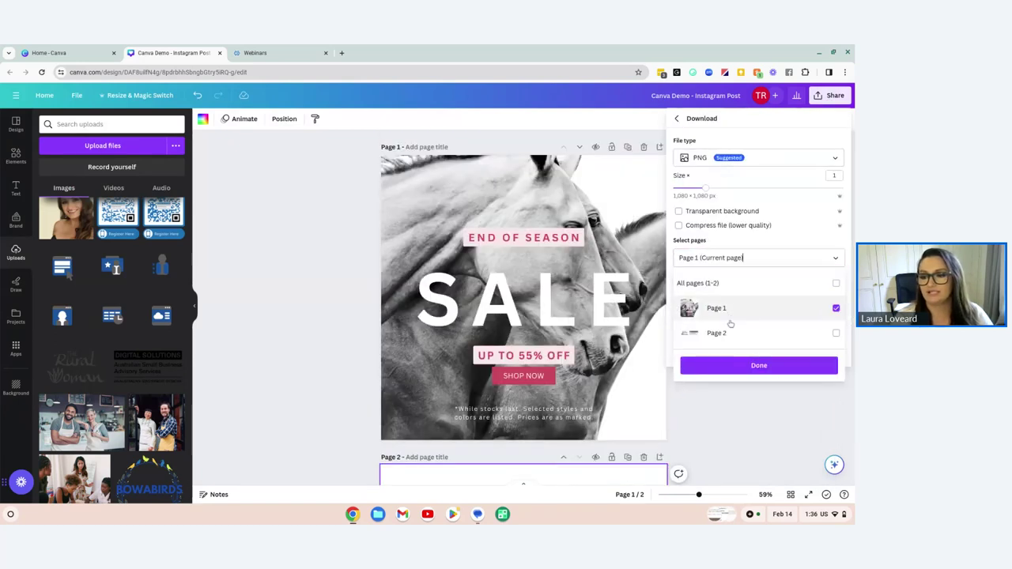
pyautogui.click(728, 365)
# Download page 1 as Canva Demo - Instagram Post.png into the ASBAS folder in Downloads, and close the design to return to the Canva home page
pyautogui.click(775, 297)
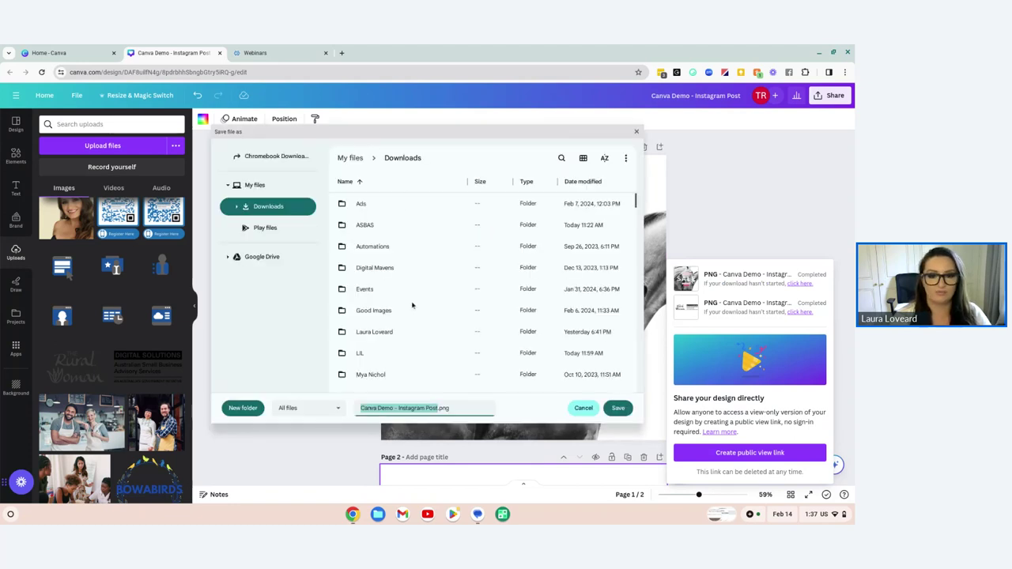
pyautogui.doubleClick(363, 226)
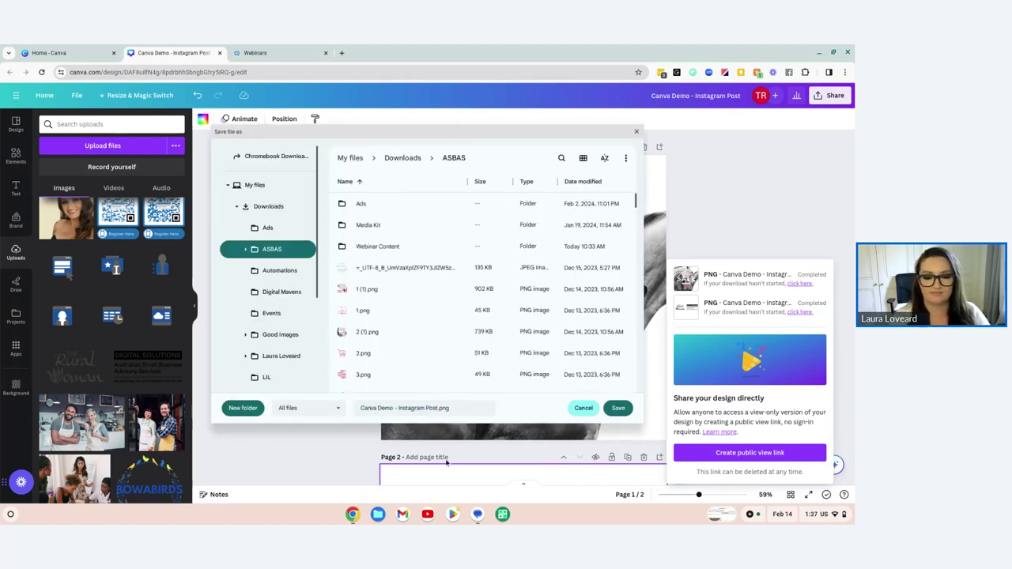
pyautogui.click(616, 408)
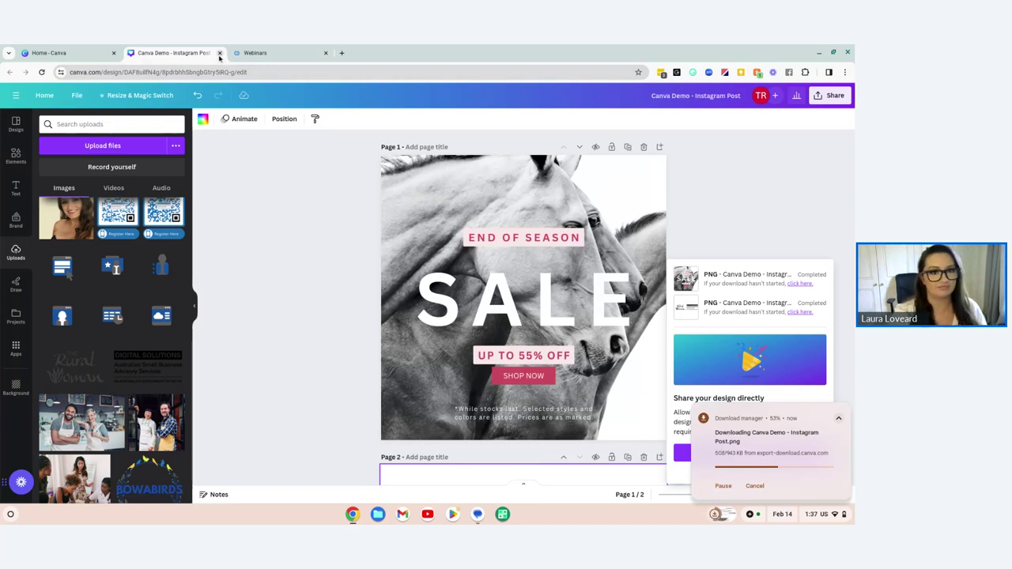
pyautogui.click(220, 53)
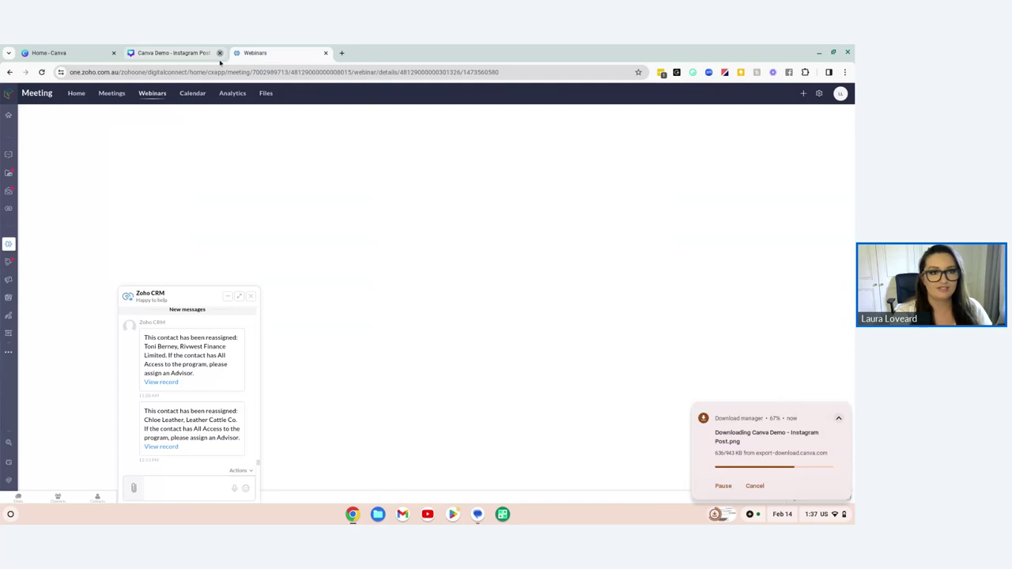
pyautogui.click(71, 52)
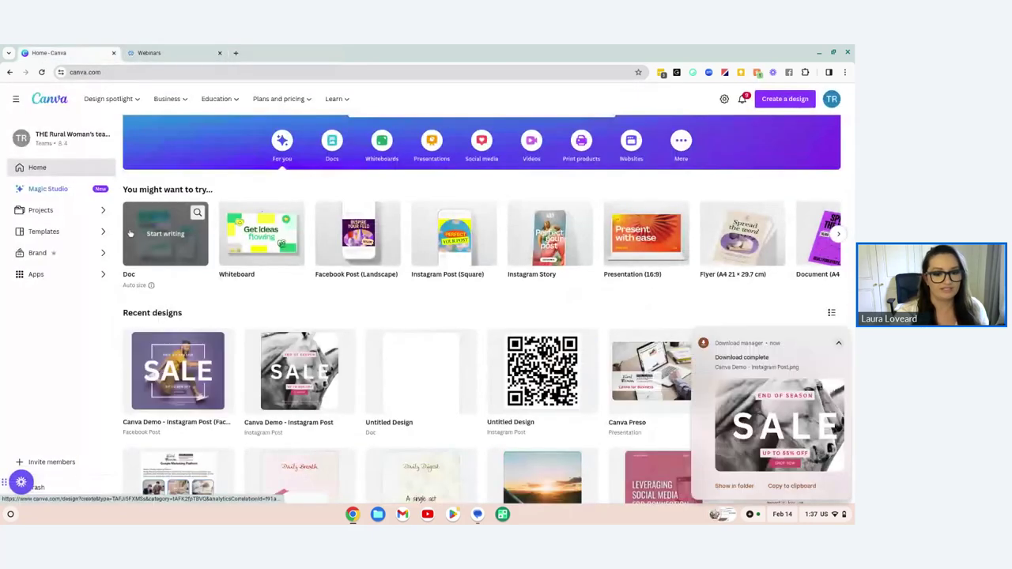
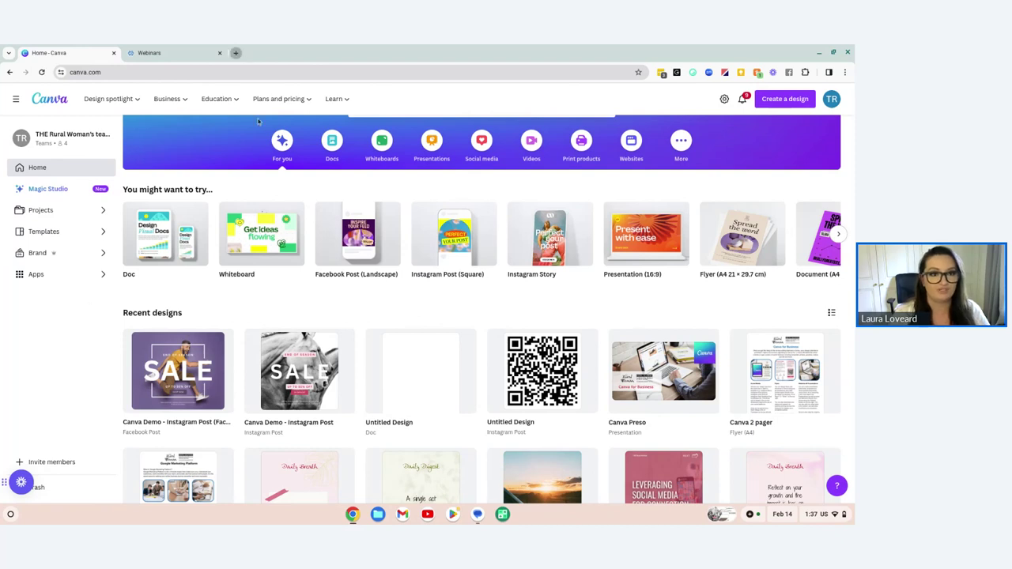
# Open vistaprint.com.au in a new browser tab and go to the Flyers & Pamphlets product page under print advertising
pyautogui.click(236, 53)
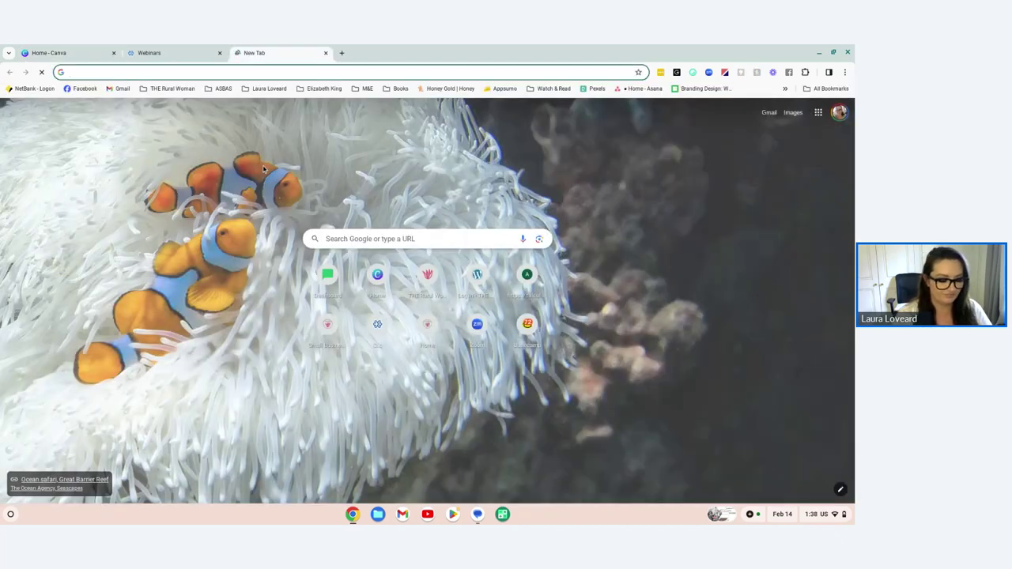
pyautogui.write('vistaprint.com.au')
pyautogui.press('Return')
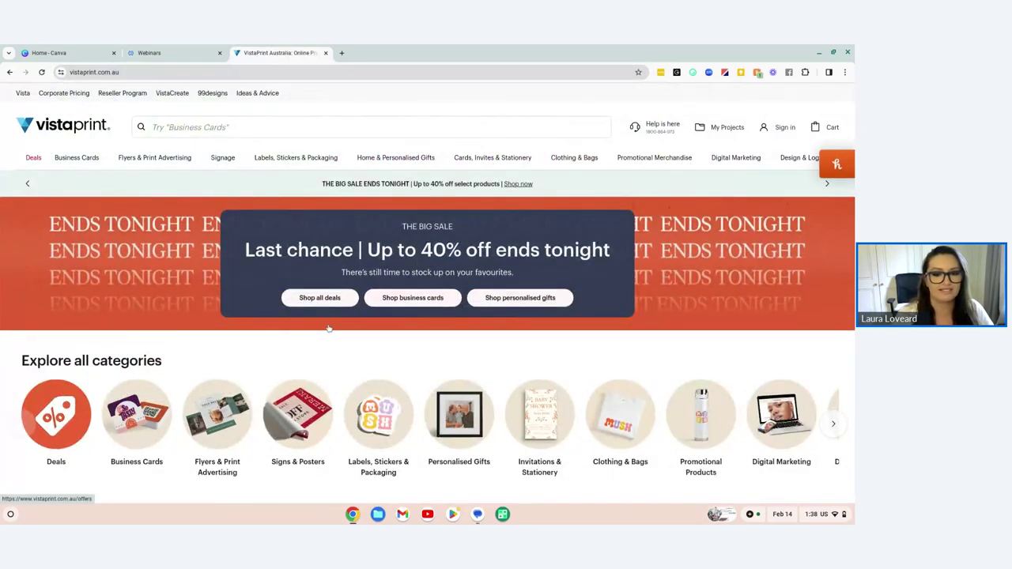
pyautogui.click(329, 327)
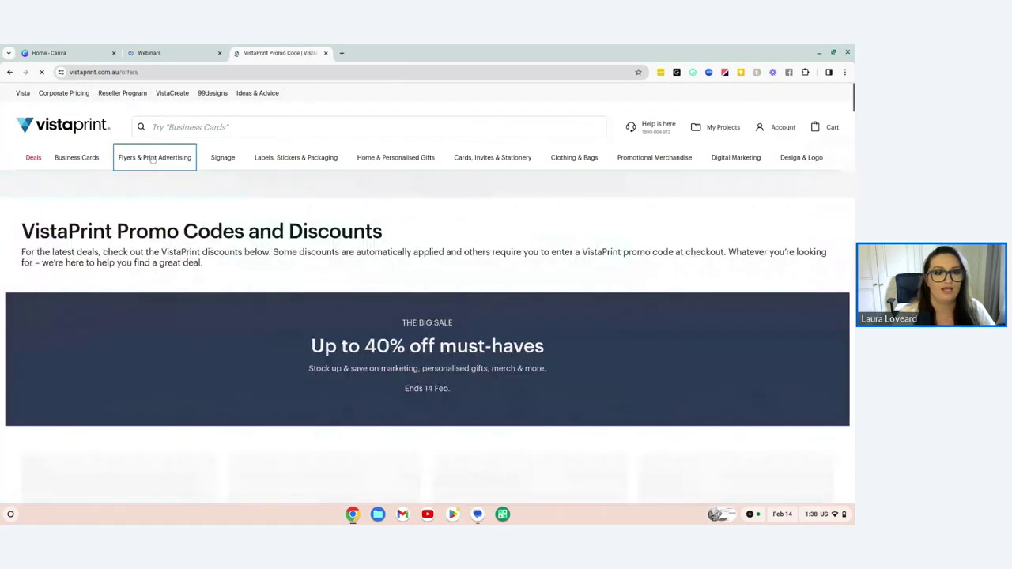
pyautogui.click(153, 159)
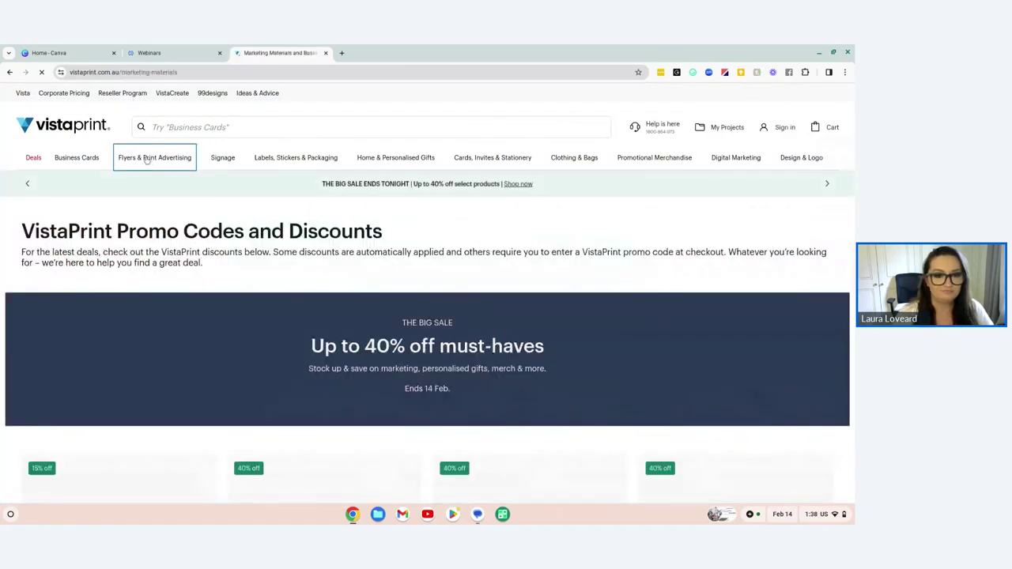
pyautogui.scroll(-1, 149, 285)
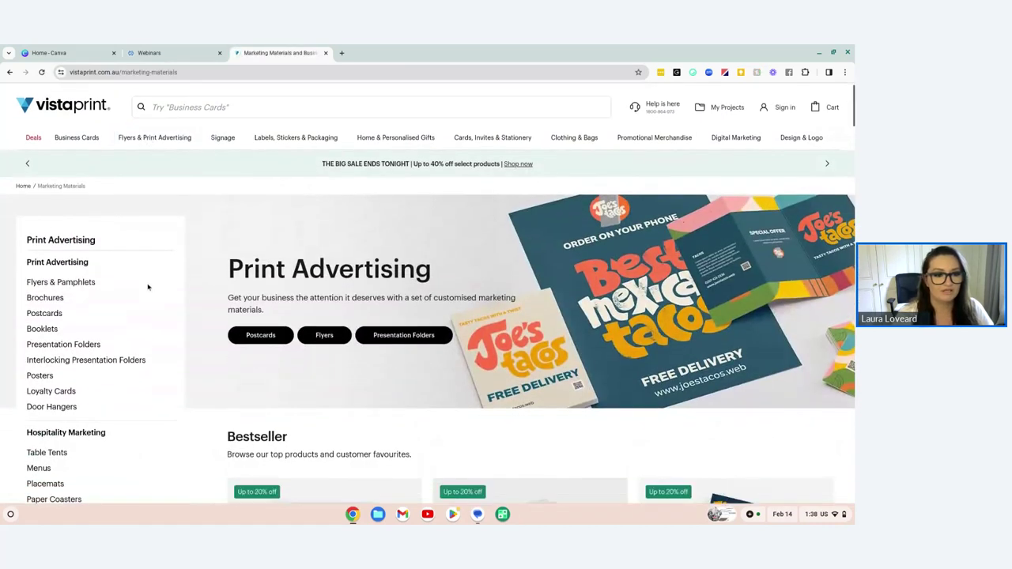
pyautogui.click(81, 284)
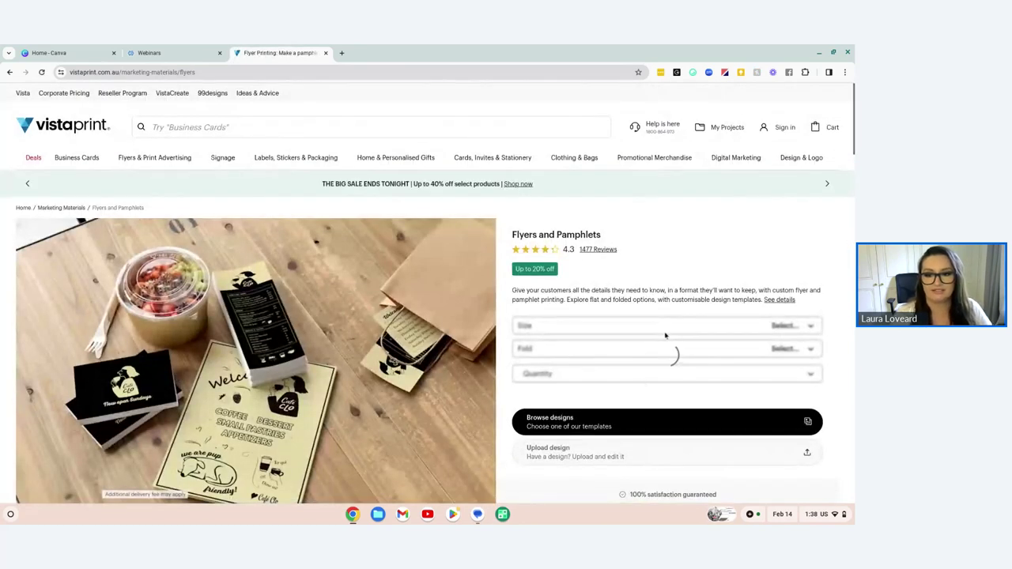
# Set the flyer's size to A5 and its fold to Flat
pyautogui.click(641, 327)
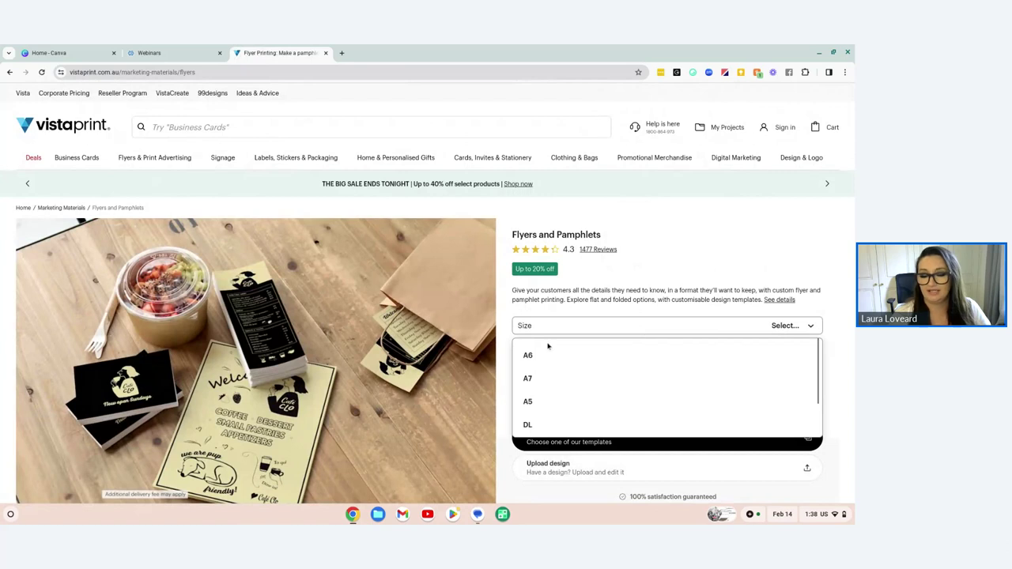
pyautogui.click(533, 404)
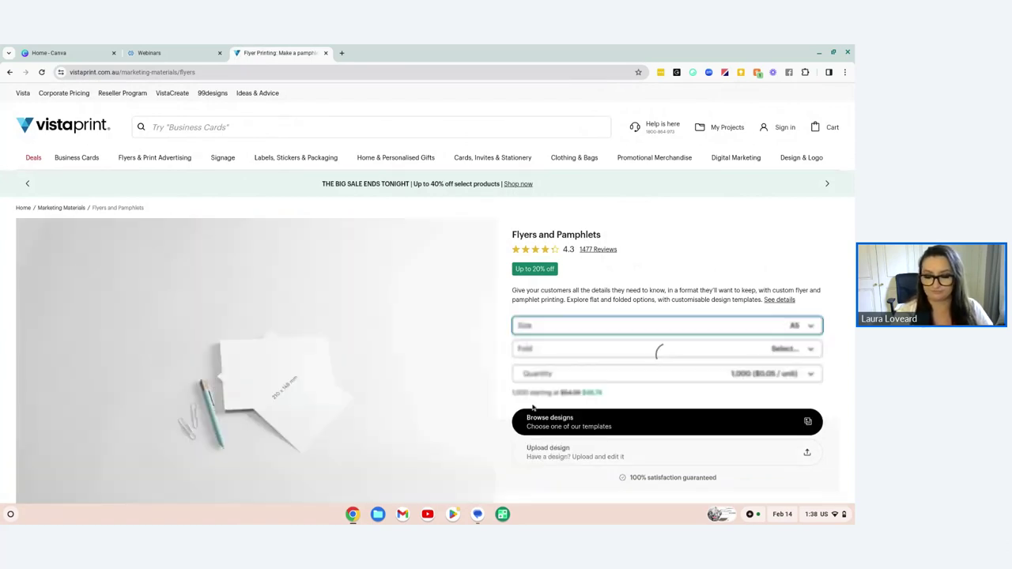
pyautogui.click(537, 350)
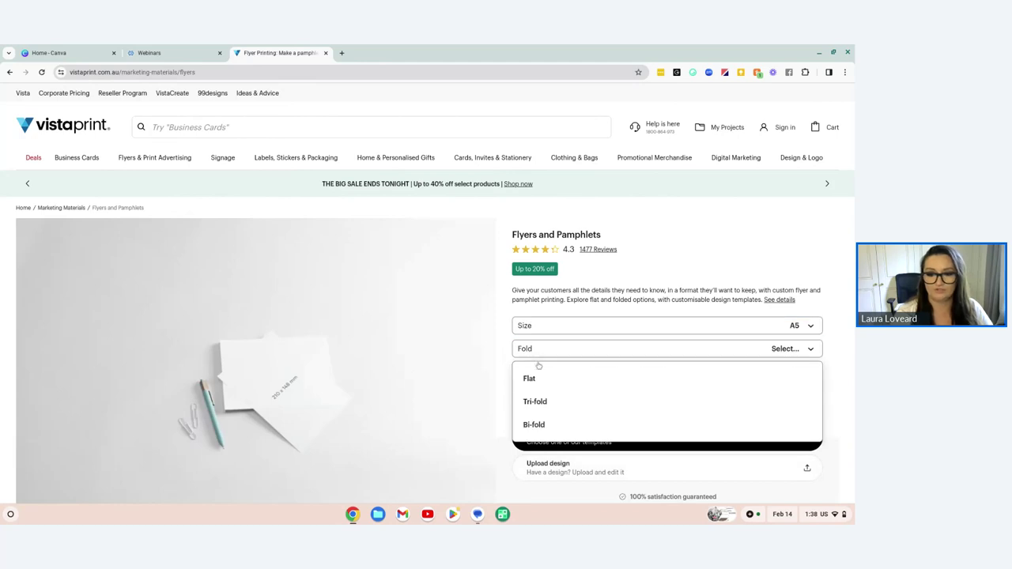
pyautogui.click(532, 381)
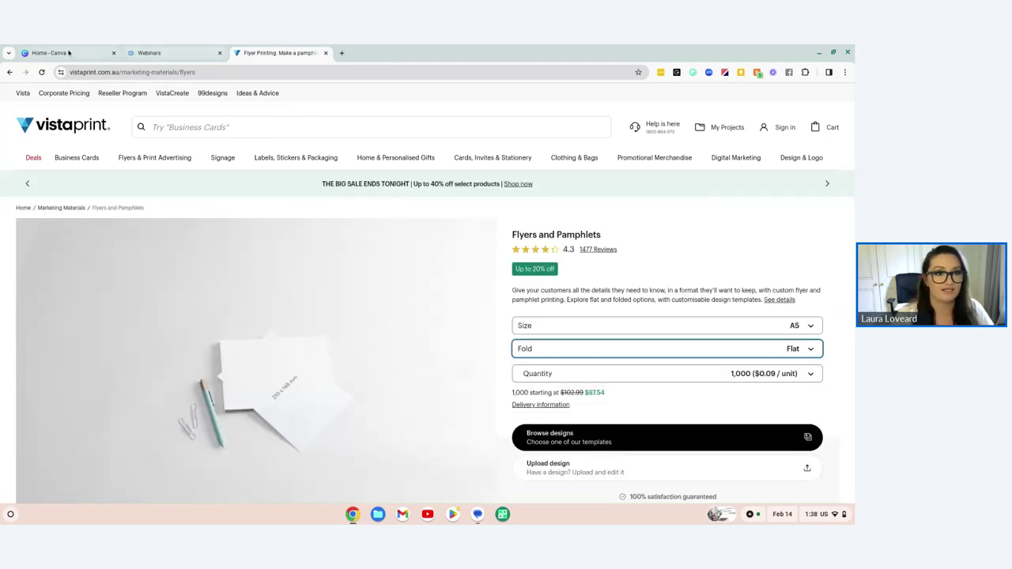
# Switch back to Canva, look up a5 among the new design types, and open the custom size settings
pyautogui.click(68, 53)
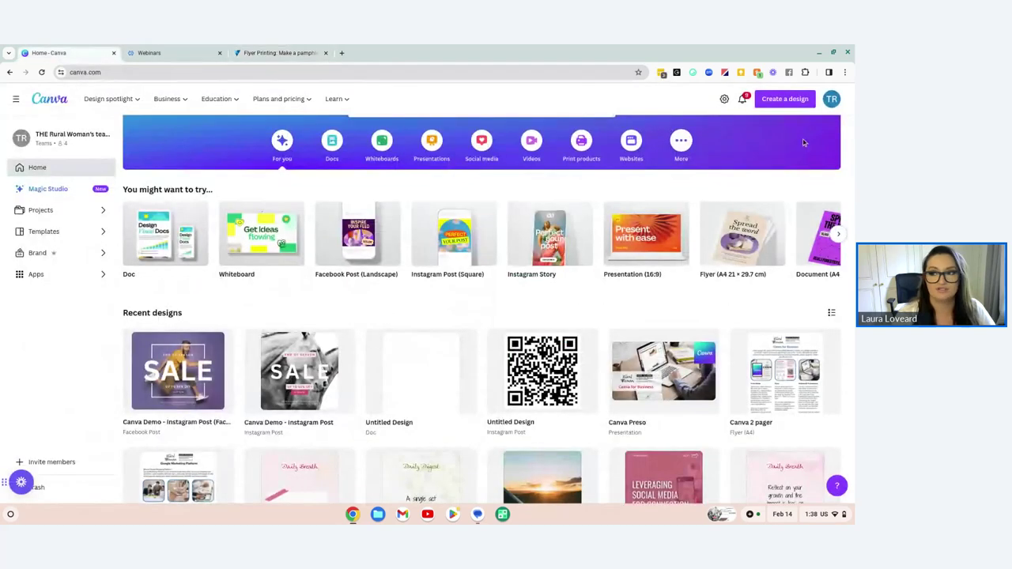
pyautogui.click(776, 100)
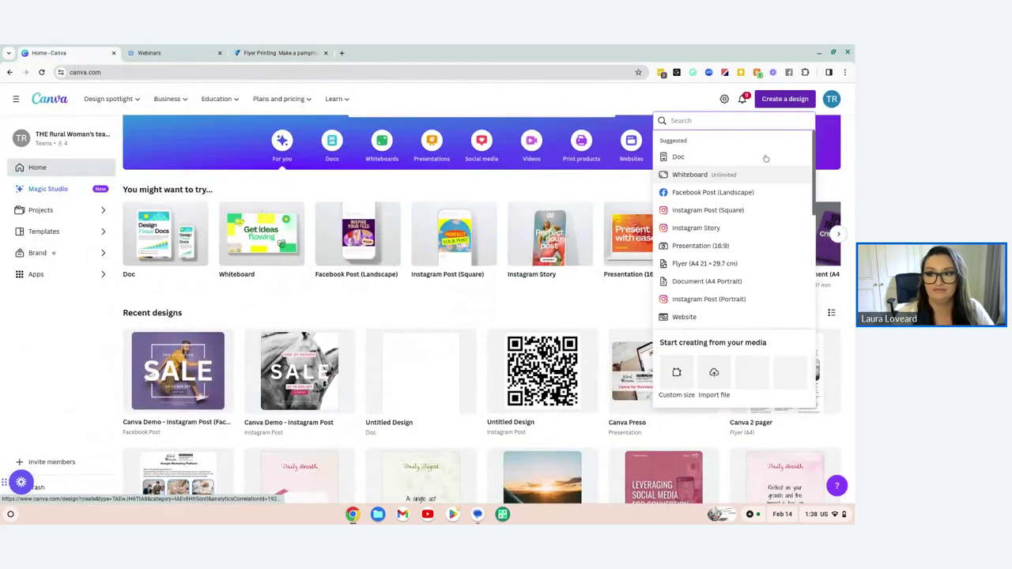
pyautogui.click(711, 121)
pyautogui.write('a5')
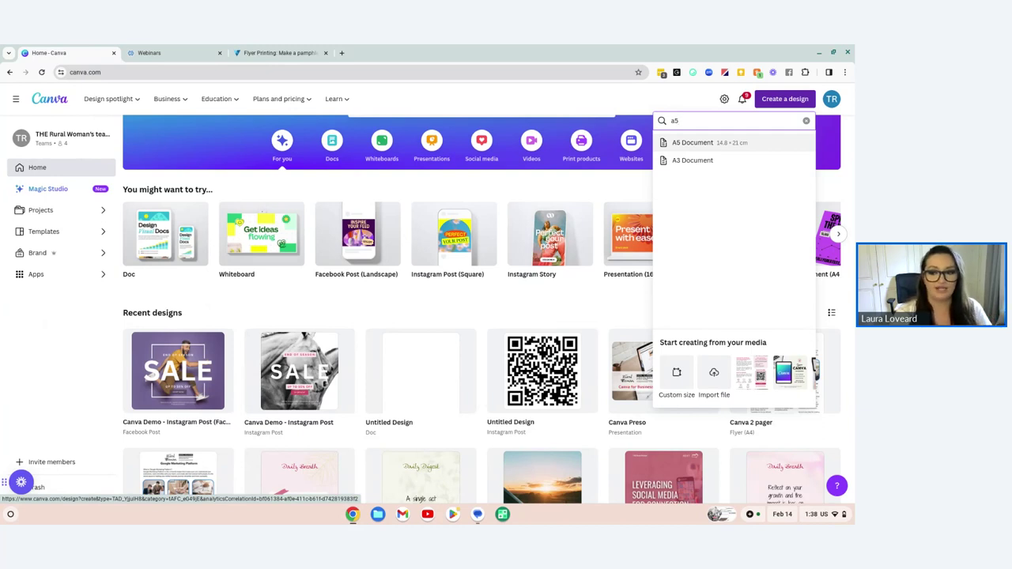
pyautogui.click(678, 376)
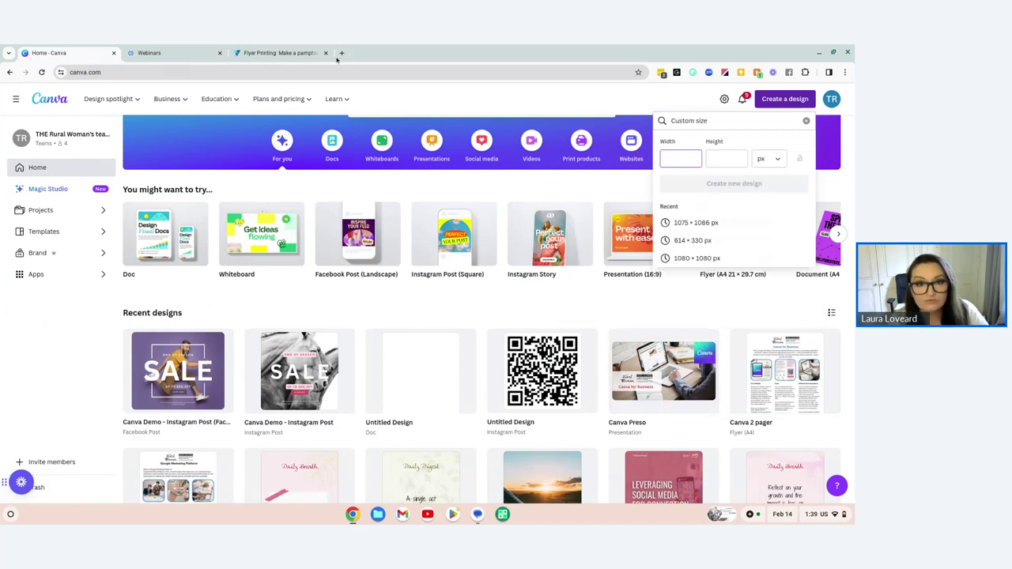
# Search Google for "a5 pixel dimensions" in a new browser tab
pyautogui.click(342, 53)
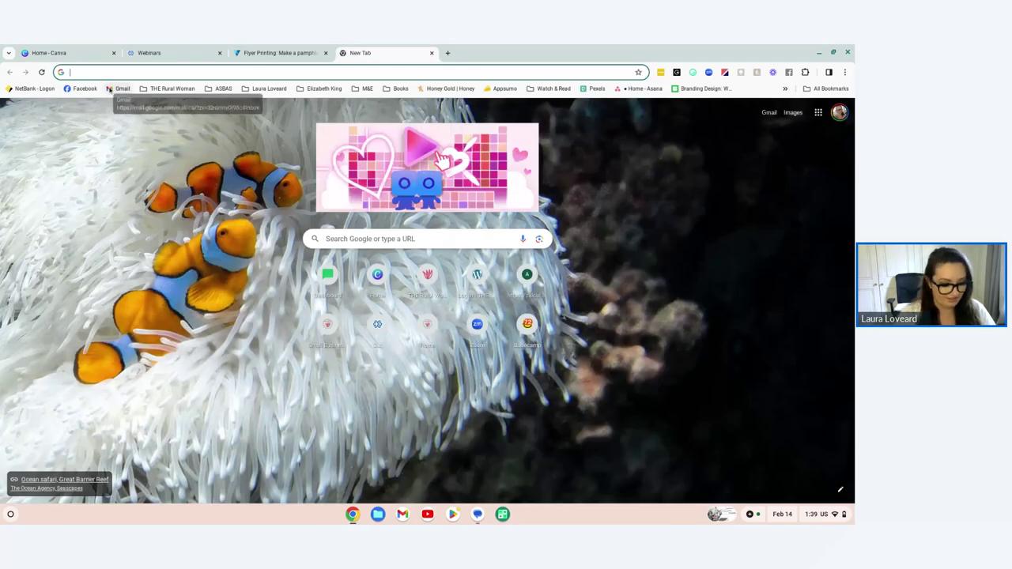
pyautogui.write('a')
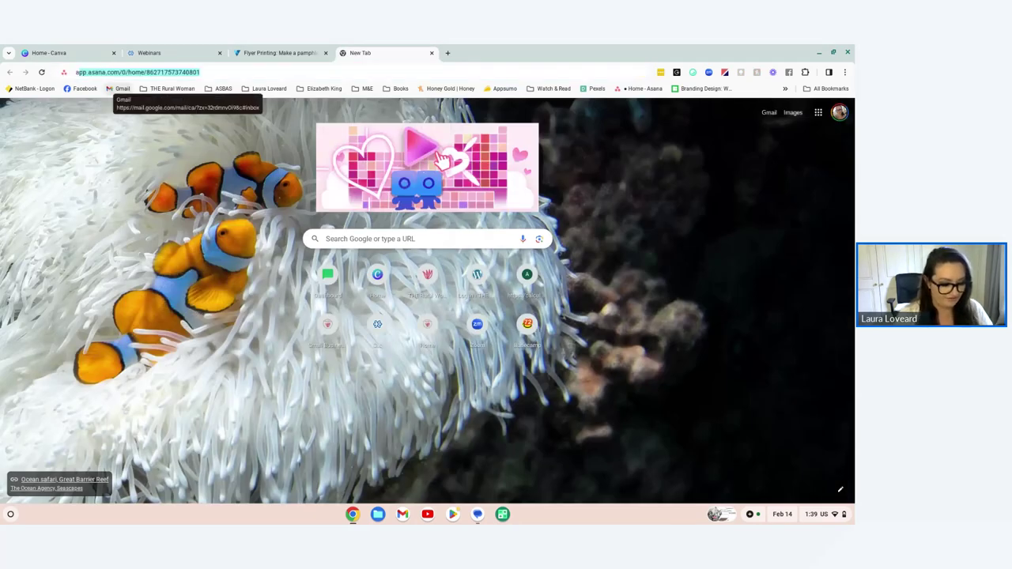
pyautogui.write('5 pixel dimensions')
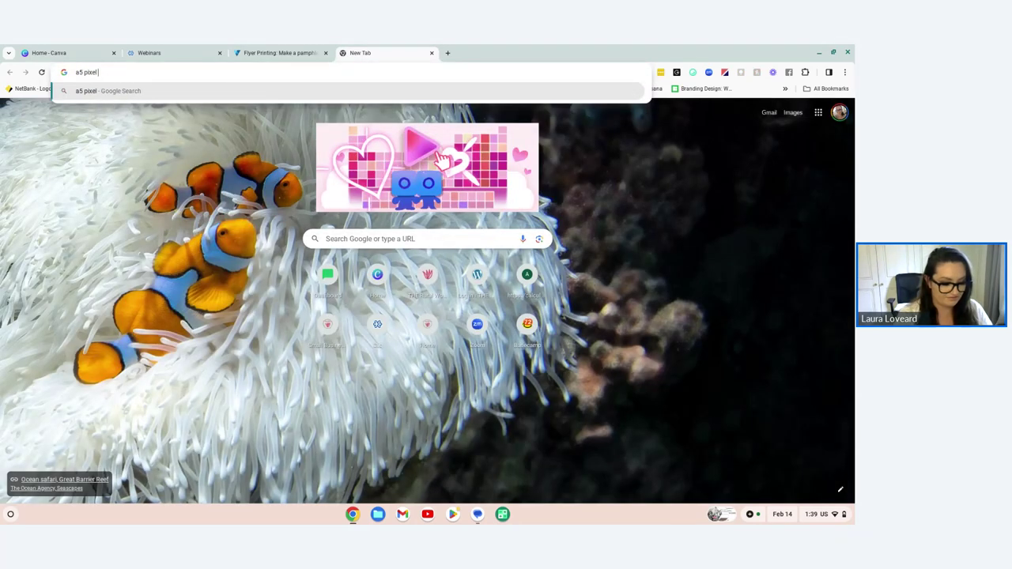
pyautogui.press('Return')
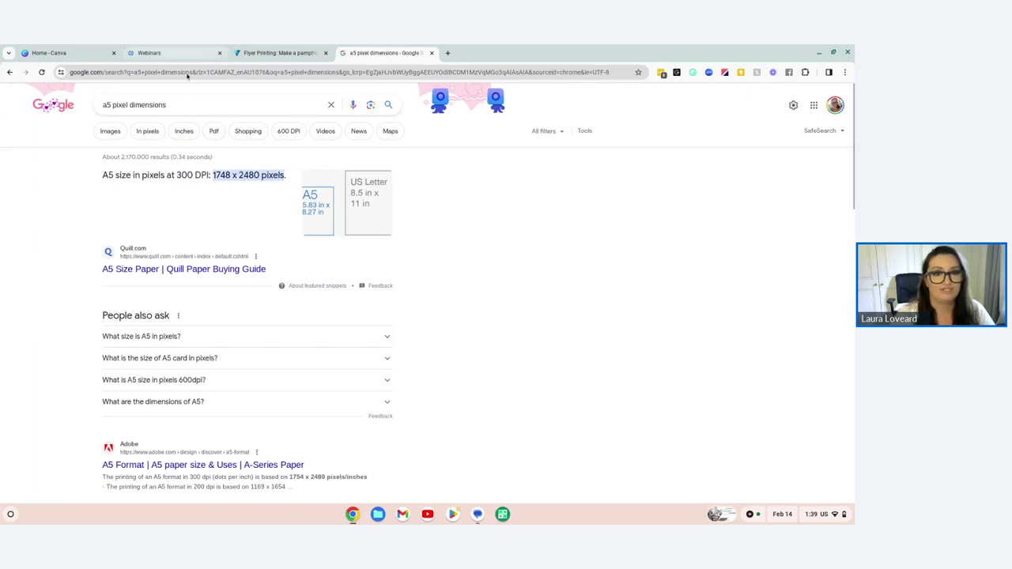
# Switch back to Canva and create a new custom-size design 1748 px wide and 2480 px high
pyautogui.click(82, 53)
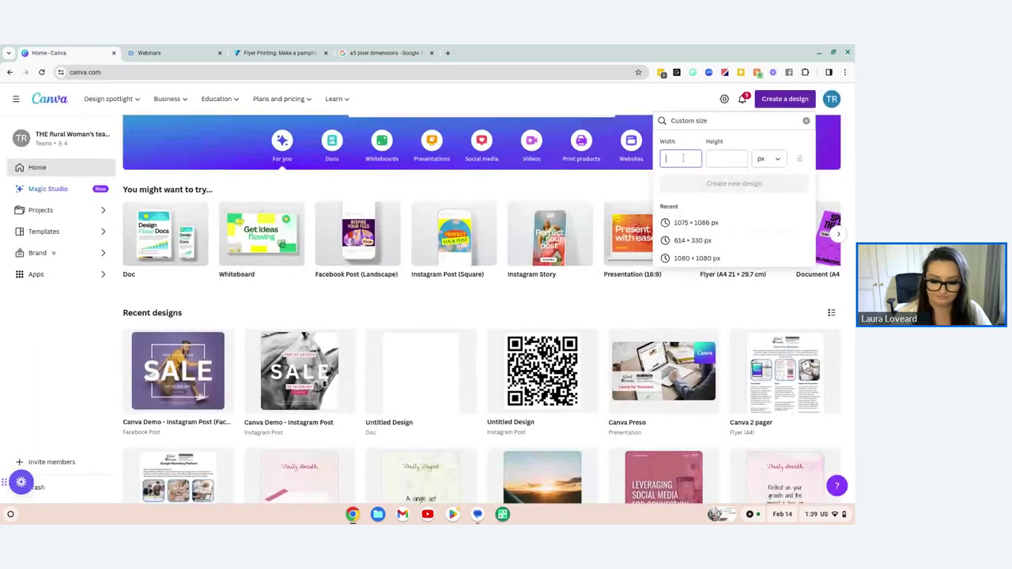
pyautogui.press('Tab')
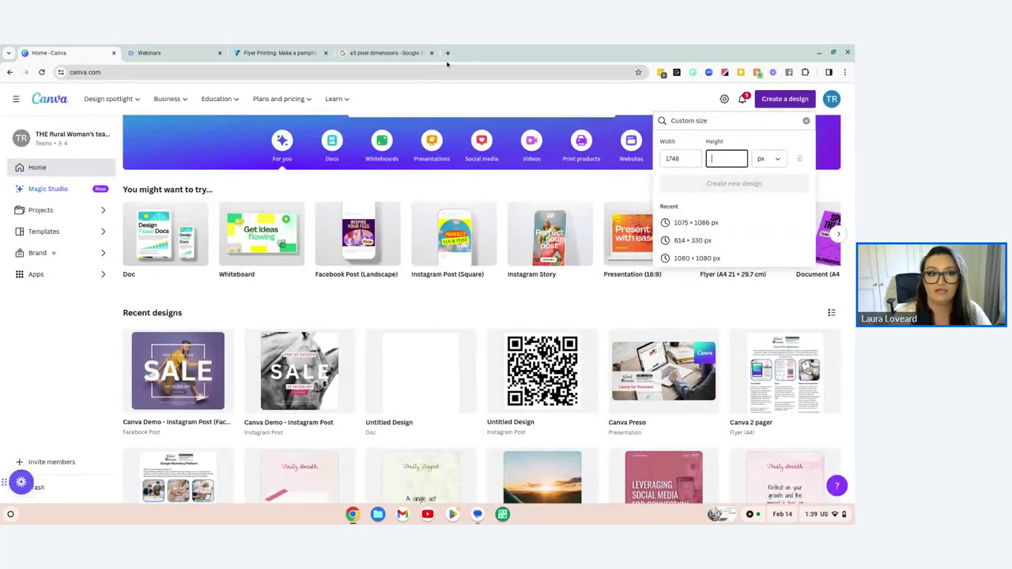
pyautogui.click(386, 53)
pyautogui.click(71, 53)
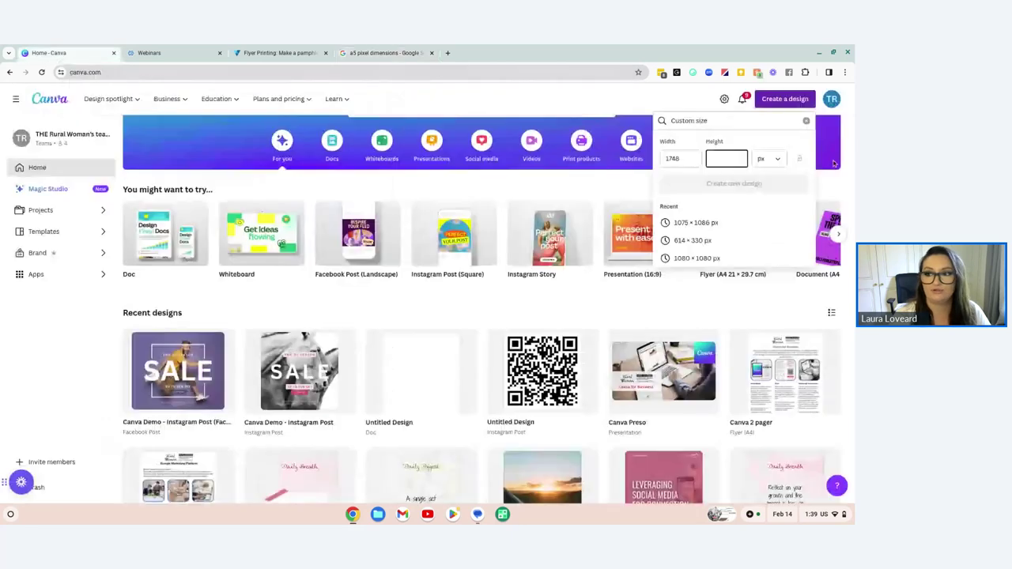
pyautogui.write('2480')
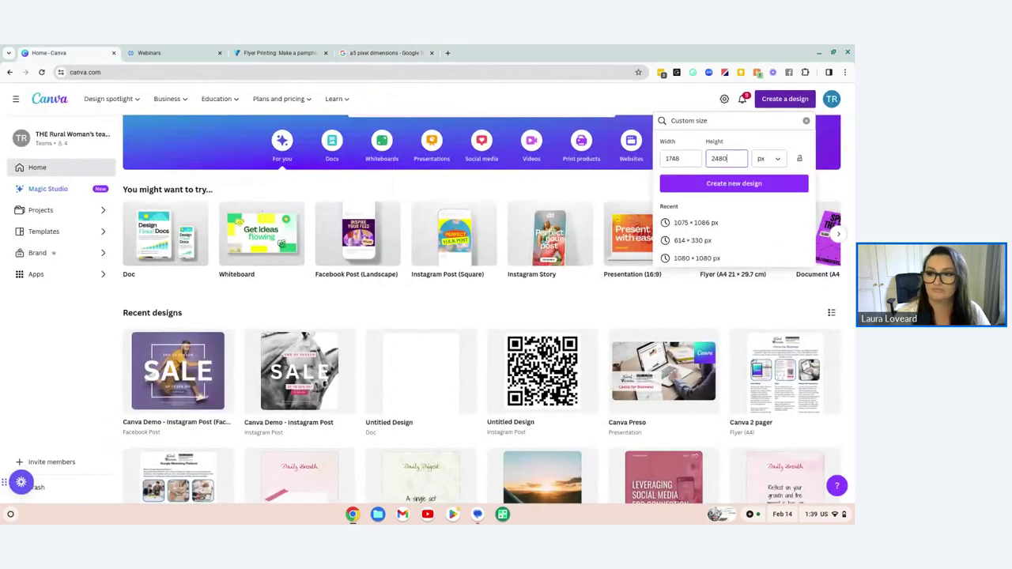
pyautogui.click(733, 183)
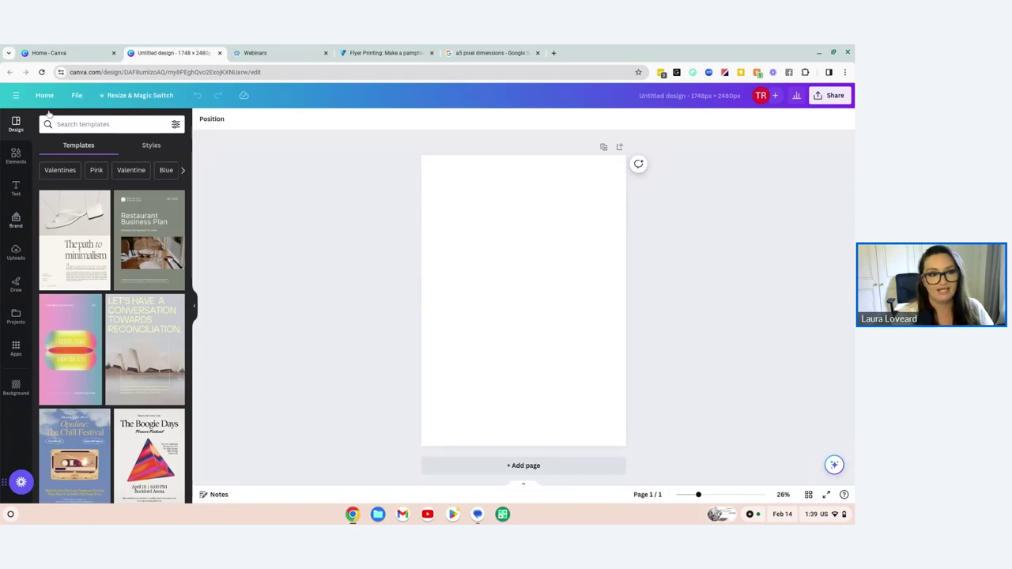
# Search the templates for "flyer" and apply the blue and purple "Good Health Is in Your Hands" template to the blank page
pyautogui.click(83, 124)
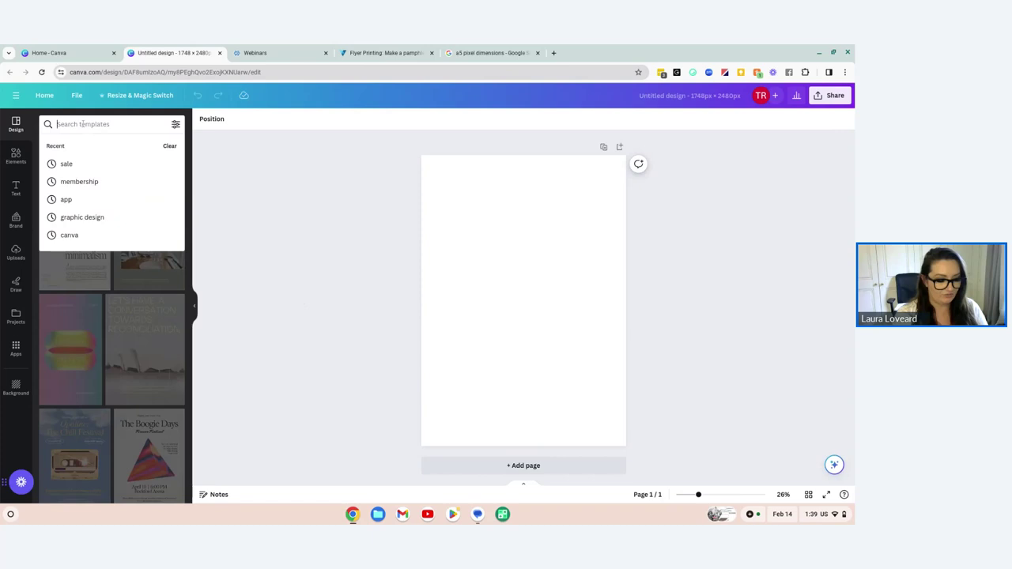
pyautogui.write('flyer')
pyautogui.press('Return')
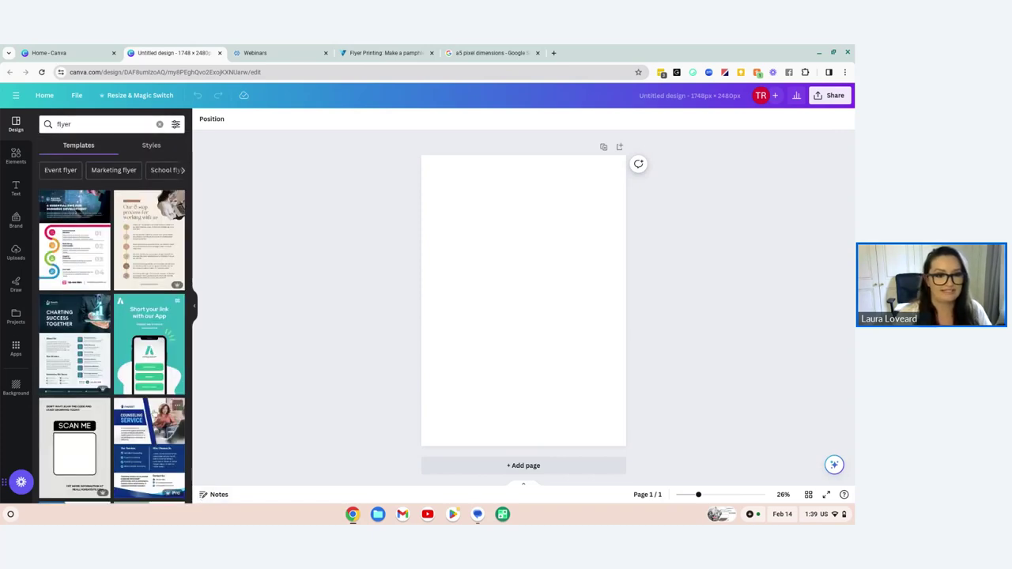
pyautogui.scroll(-3, 121, 322)
pyautogui.scroll(-5, 120, 322)
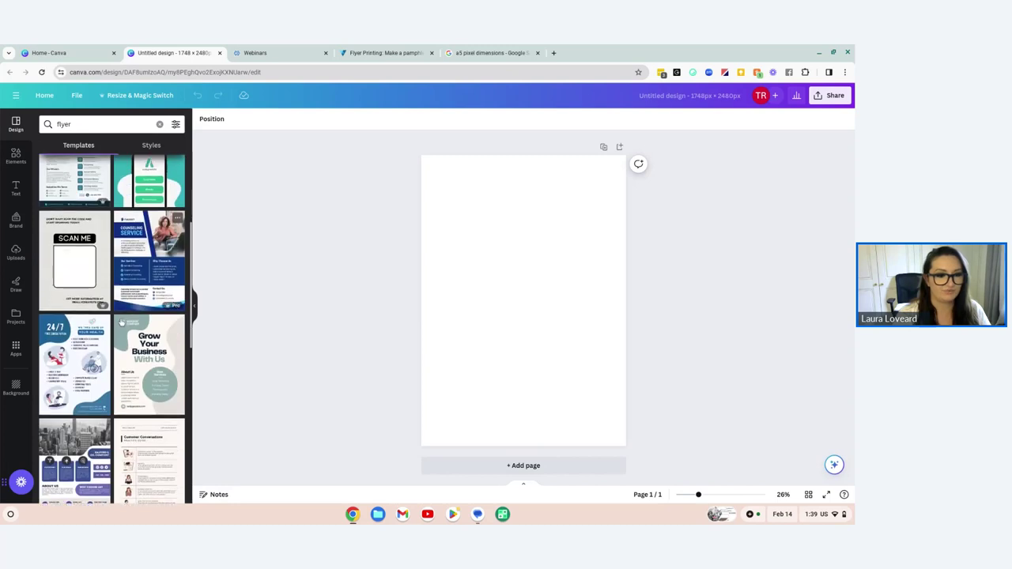
pyautogui.scroll(-2, 105, 336)
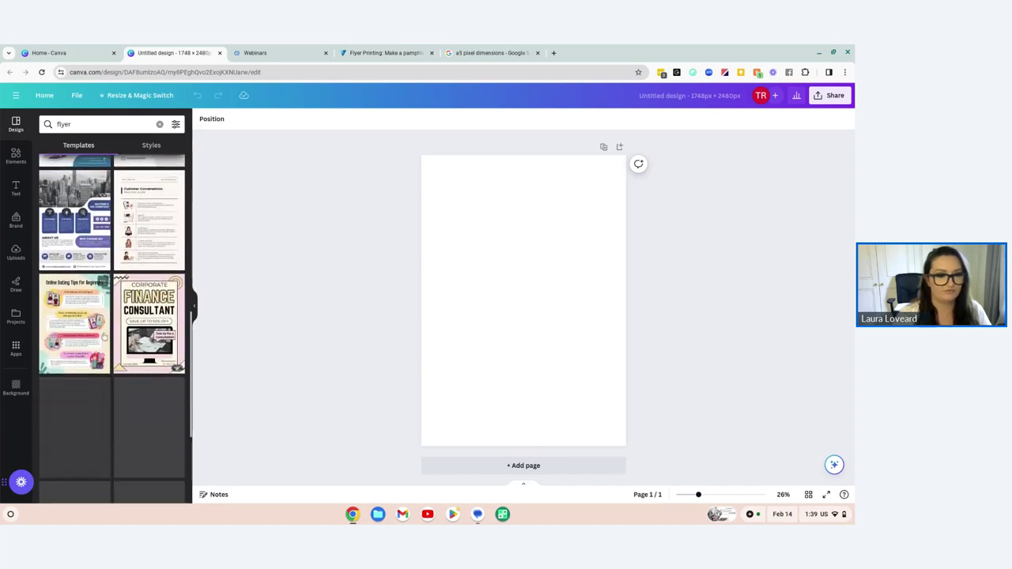
pyautogui.scroll(-3, 111, 342)
pyautogui.scroll(-1, 111, 342)
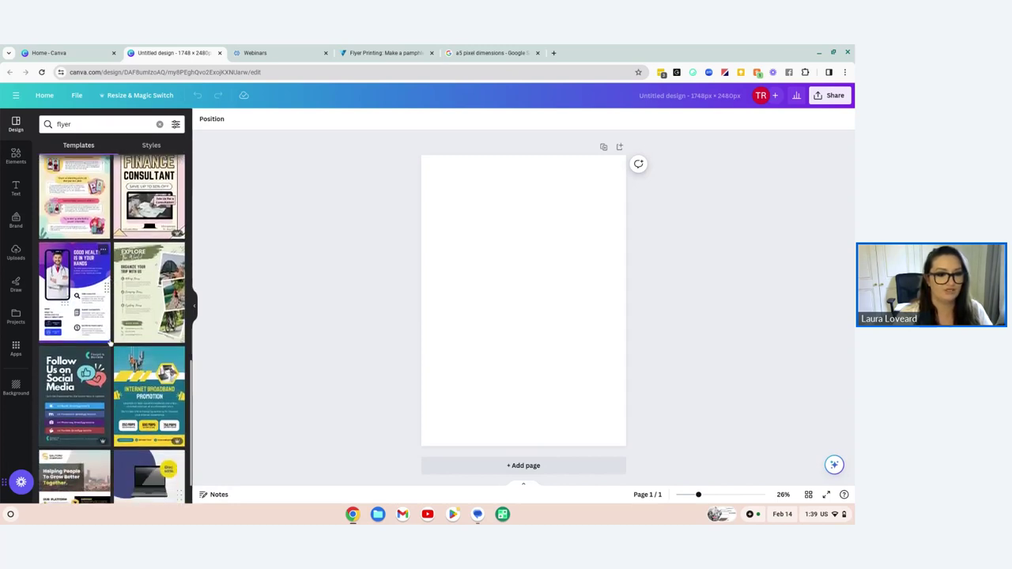
pyautogui.scroll(-1, 99, 316)
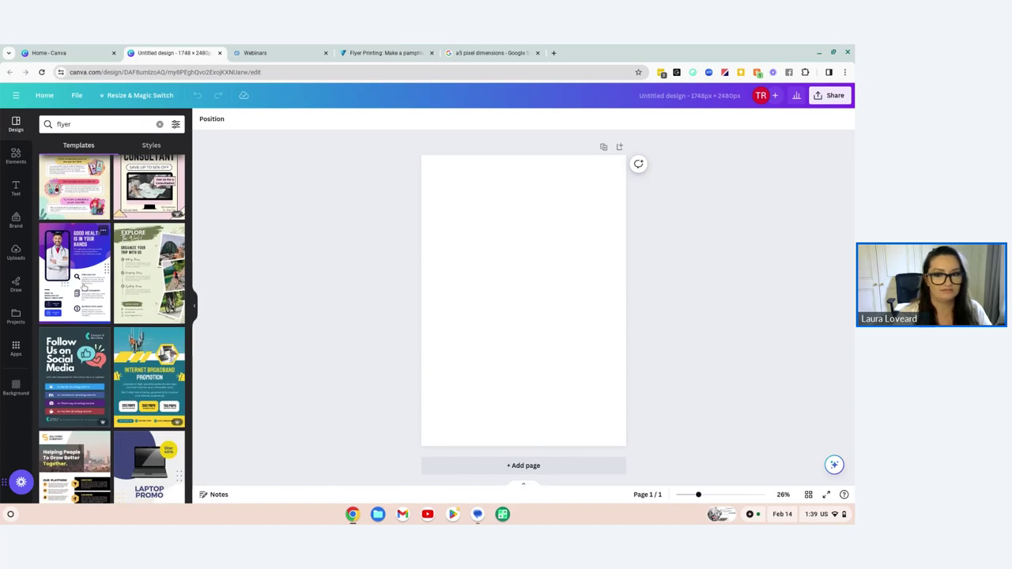
pyautogui.click(85, 288)
# Replace the page design with the similar Purple, Blue and Black Modern Creative Company Profile Flyer template
pyautogui.scroll(-1, 60, 353)
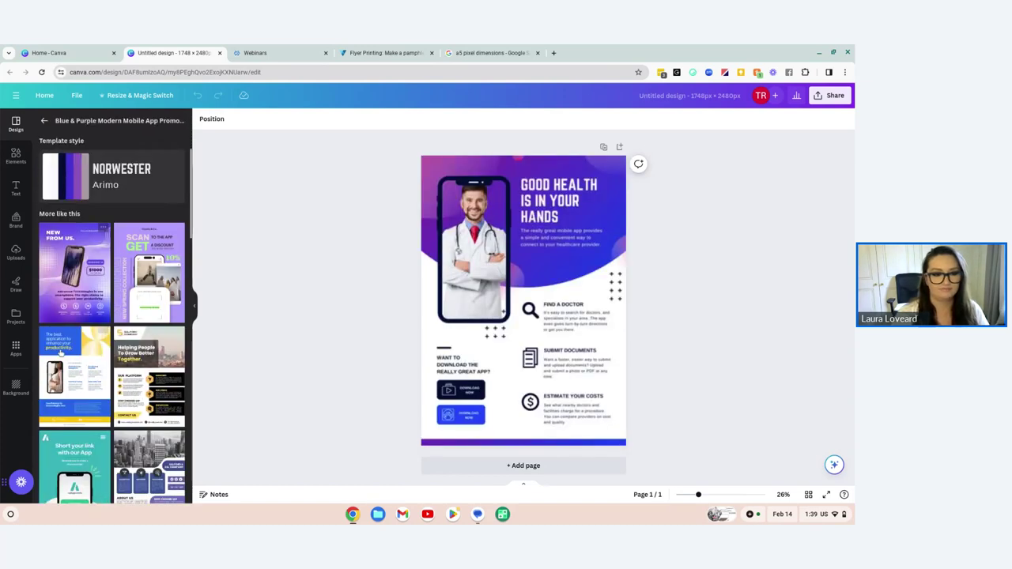
pyautogui.scroll(-2, 63, 354)
pyautogui.scroll(-1, 66, 353)
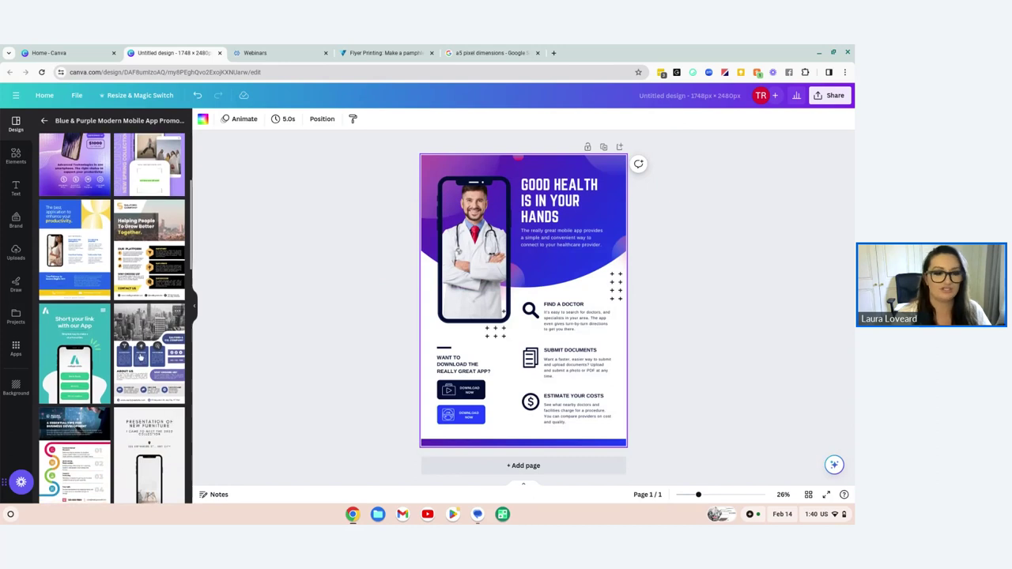
pyautogui.click(140, 357)
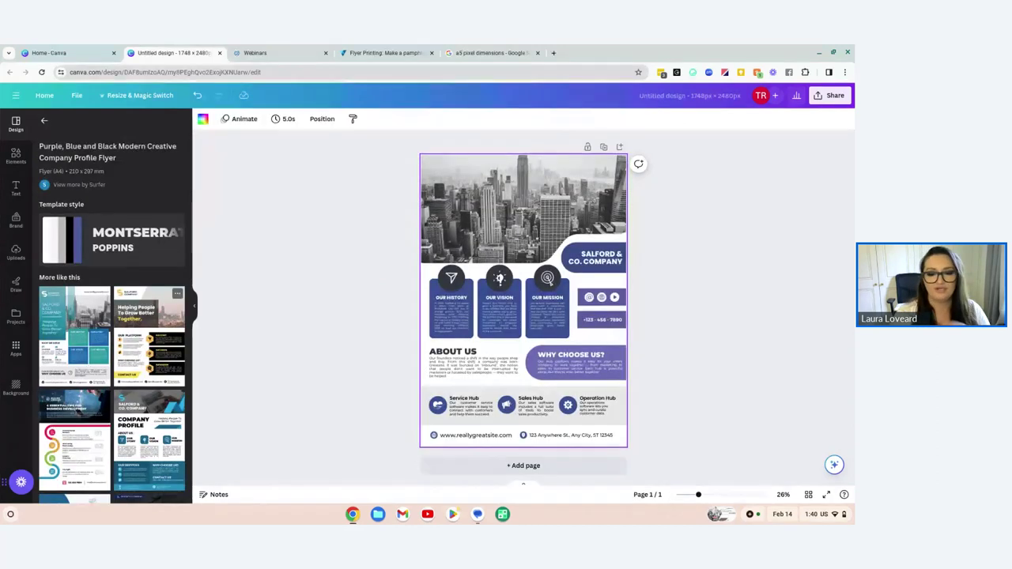
pyautogui.click(320, 323)
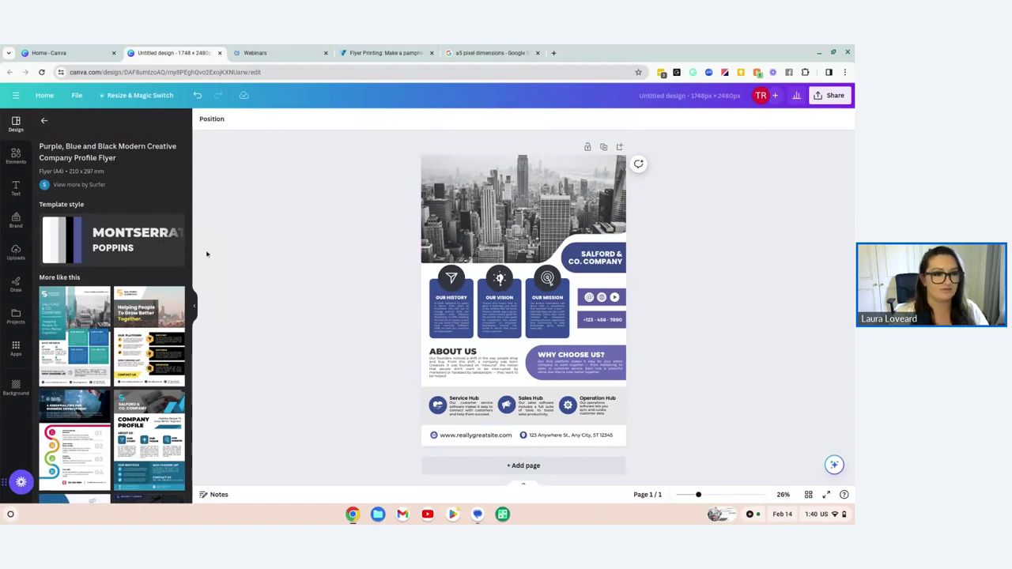
pyautogui.click(42, 121)
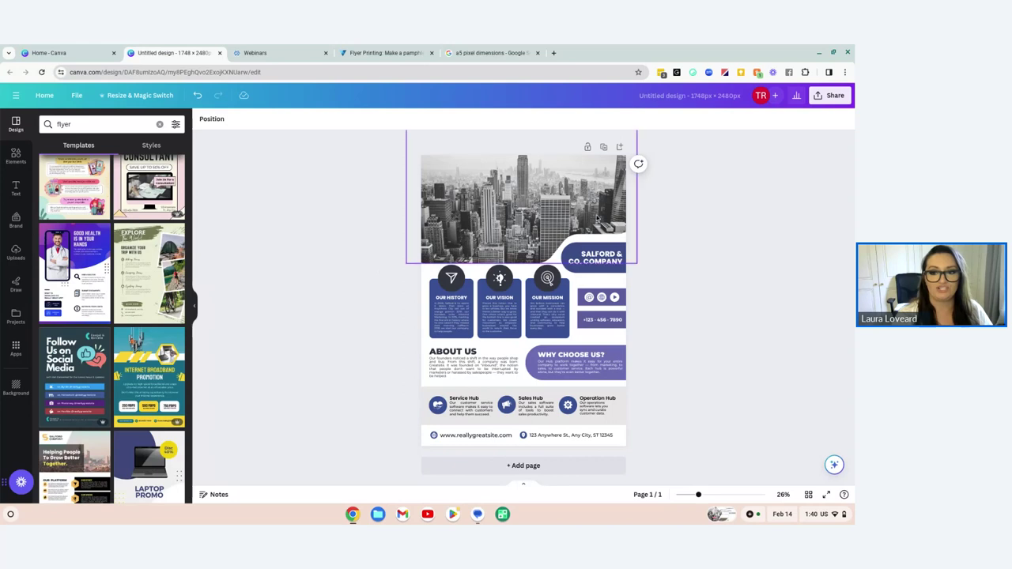
# Replace the city skyline photo with the uploaded photo of the galloping horse and rider, and shift it slightly lower in its frame
pyautogui.click(15, 154)
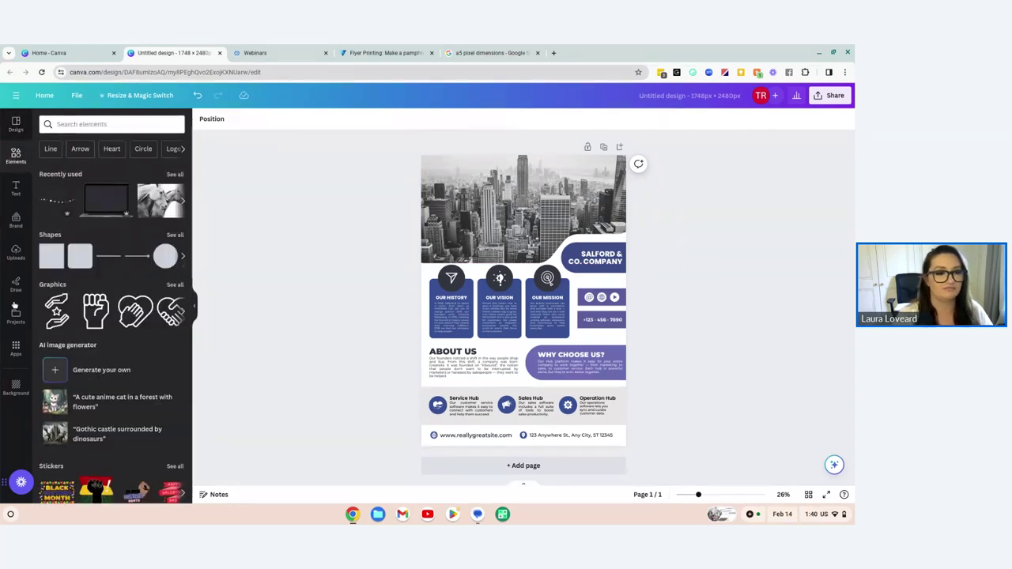
pyautogui.click(15, 251)
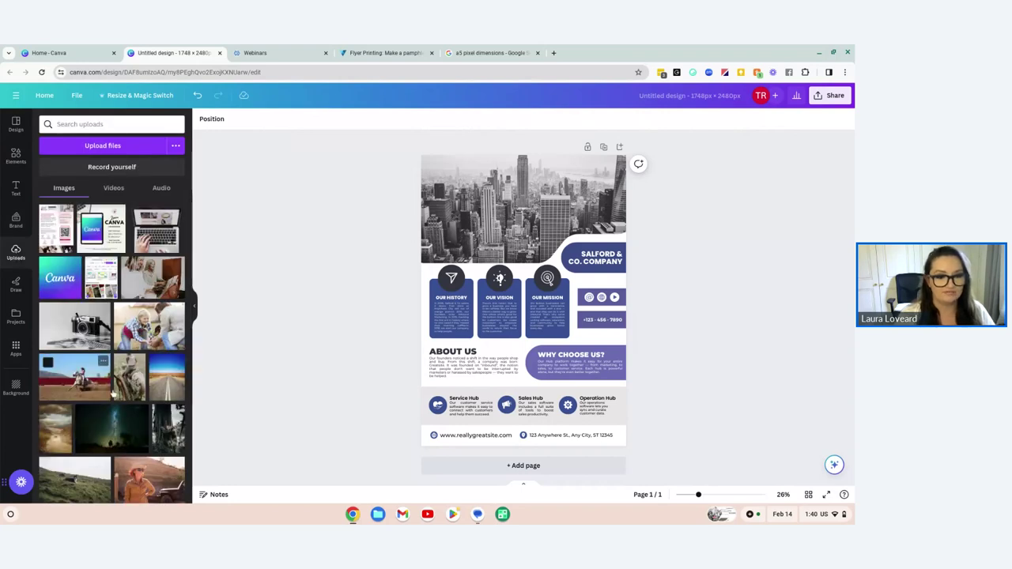
pyautogui.moveTo(68, 385); pyautogui.dragTo(481, 255)
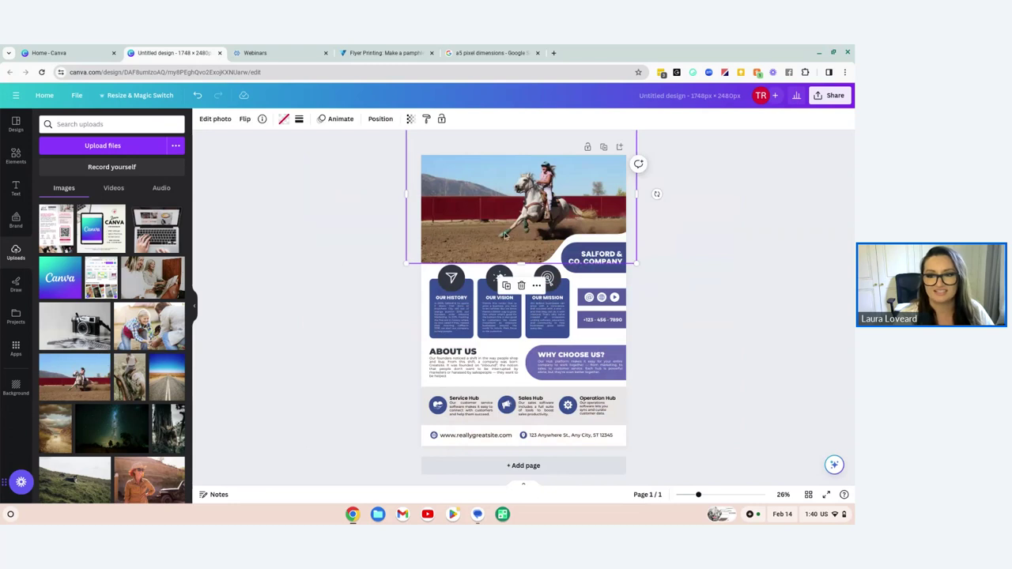
pyautogui.doubleClick(480, 219)
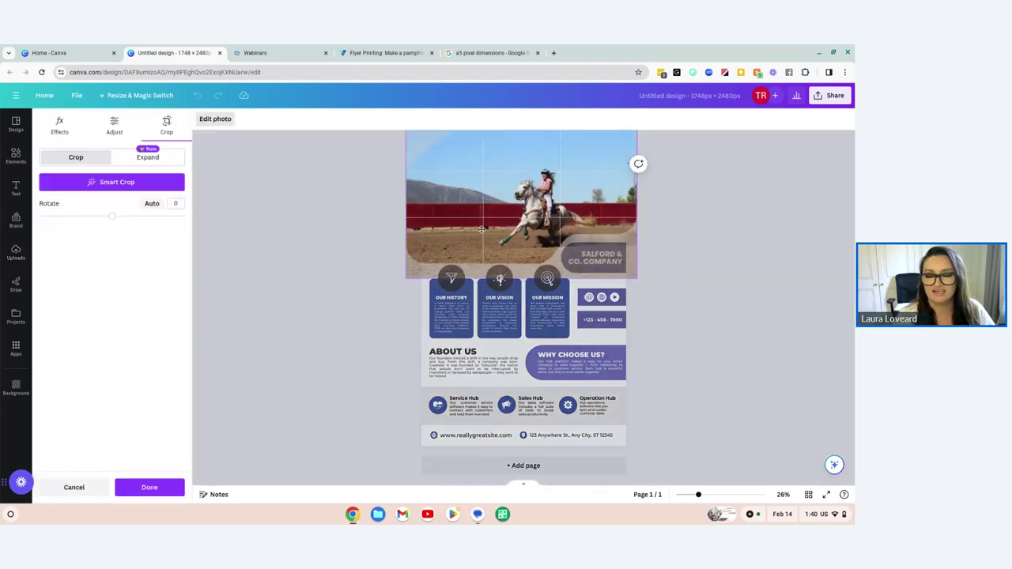
pyautogui.click(359, 253)
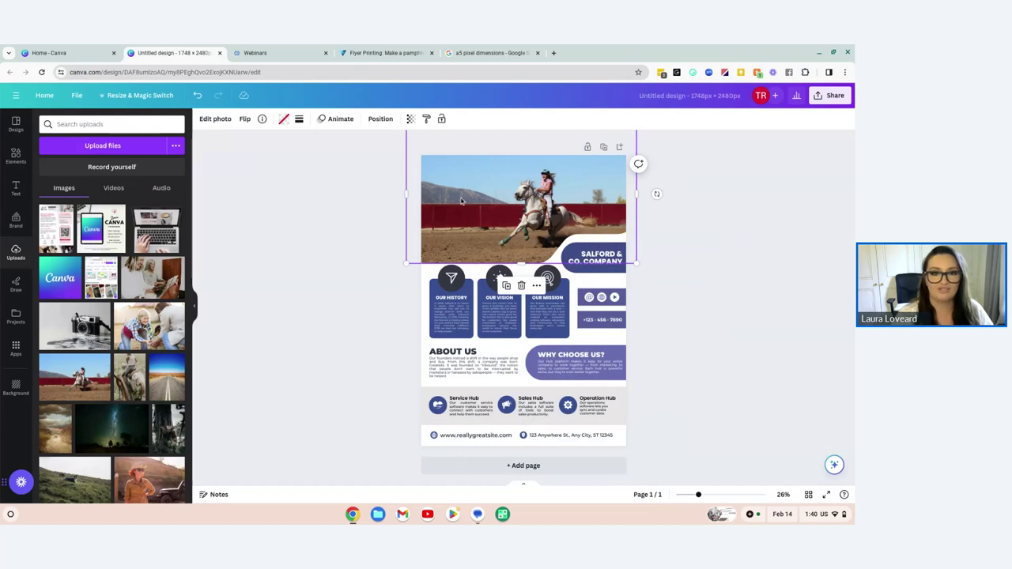
# Flip the flyer's horse photo horizontally
pyautogui.click(245, 120)
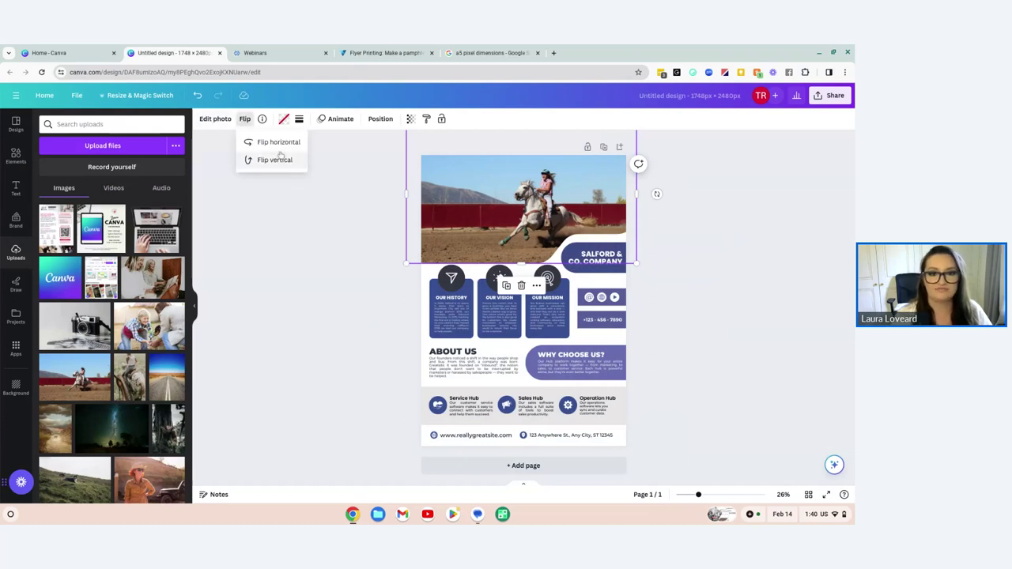
pyautogui.click(274, 143)
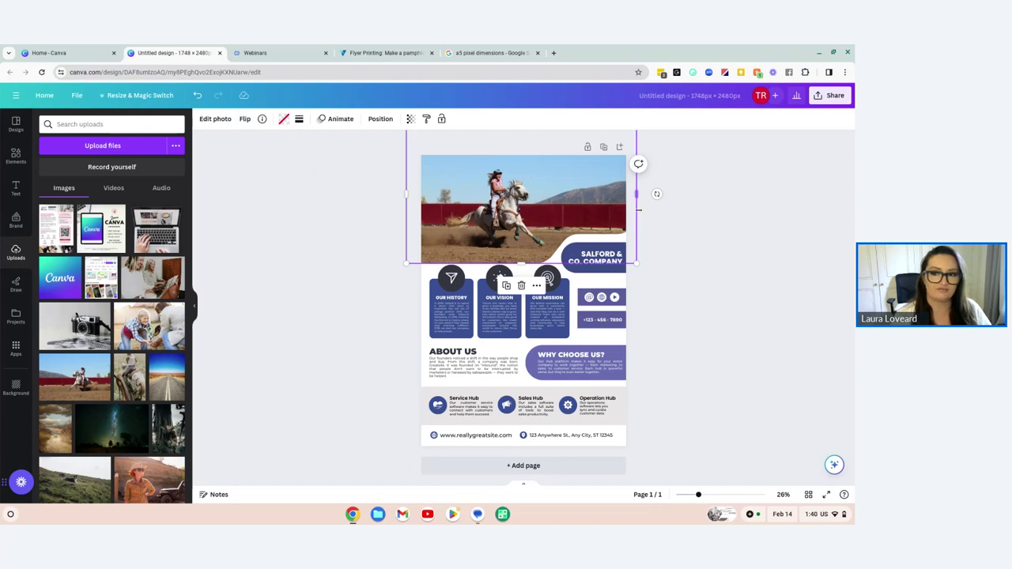
pyautogui.click(340, 239)
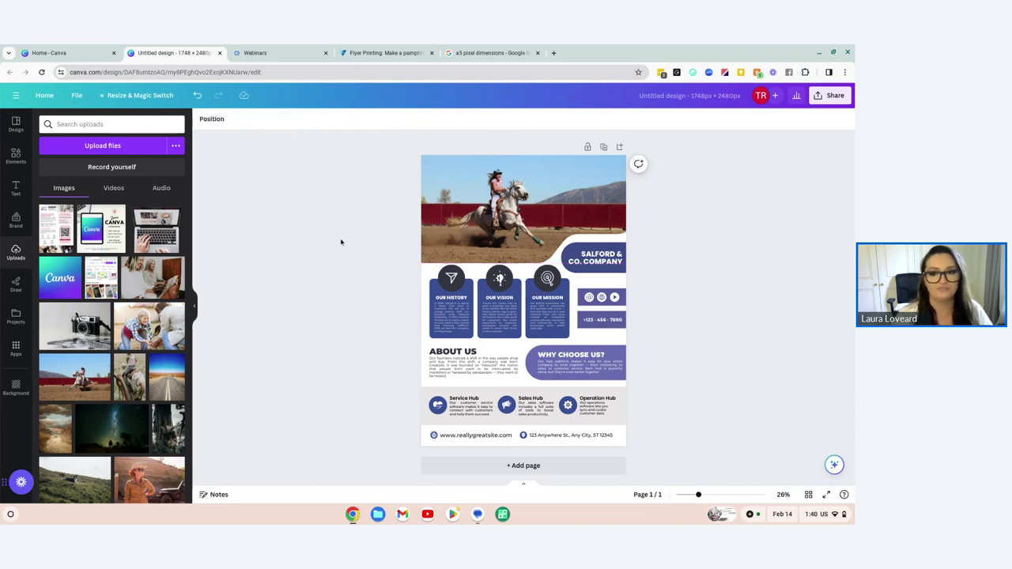
# Try the Bali filter on the horse photo at full intensity
pyautogui.click(433, 215)
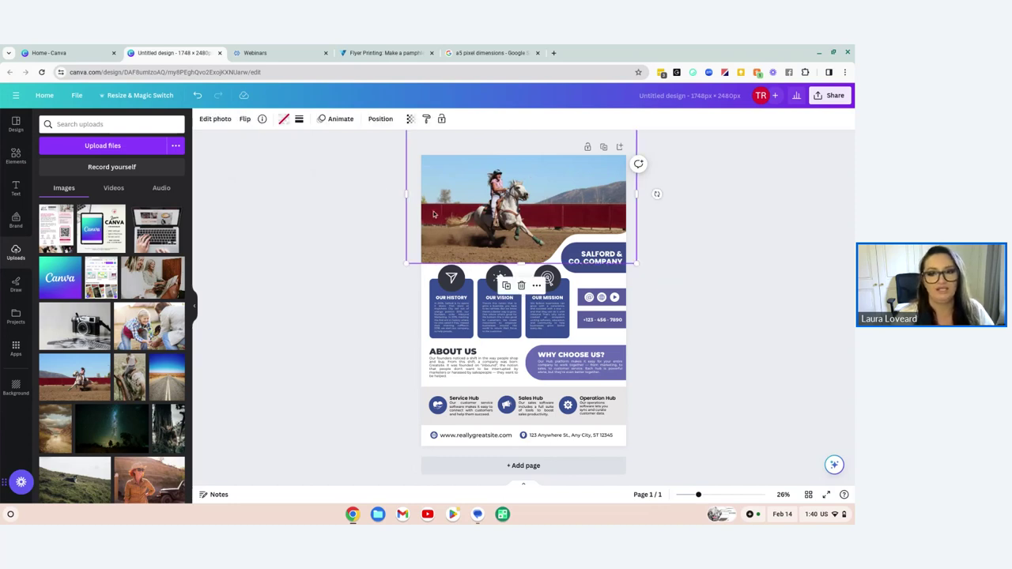
pyautogui.click(215, 119)
pyautogui.click(179, 326)
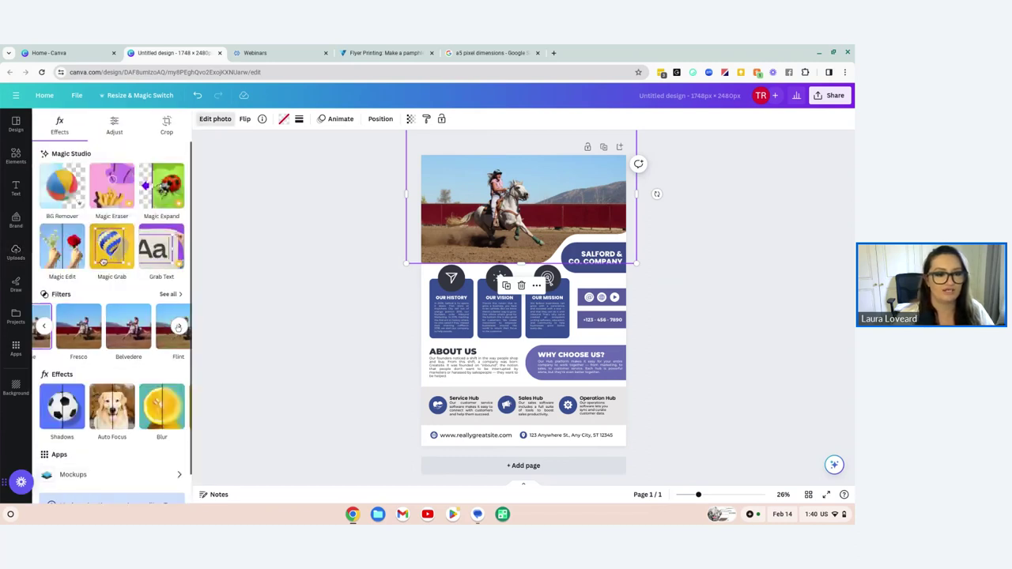
pyautogui.click(178, 326)
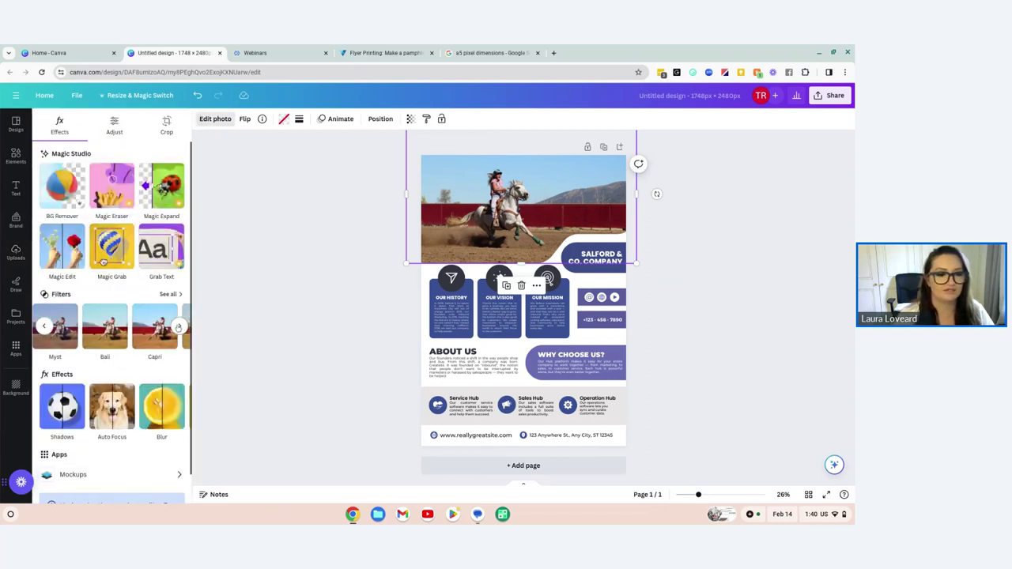
pyautogui.click(105, 326)
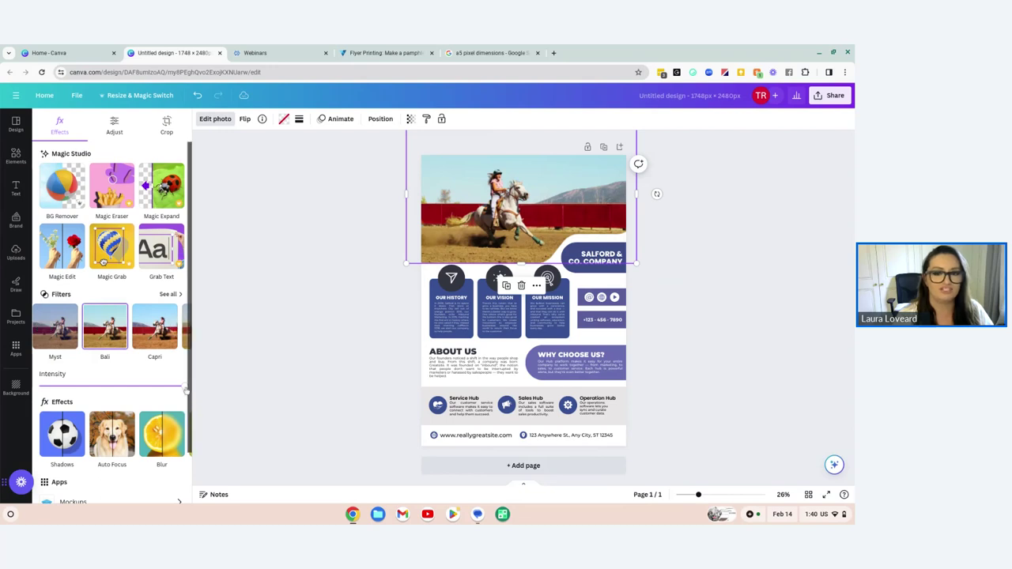
pyautogui.moveTo(183, 387); pyautogui.dragTo(215, 402)
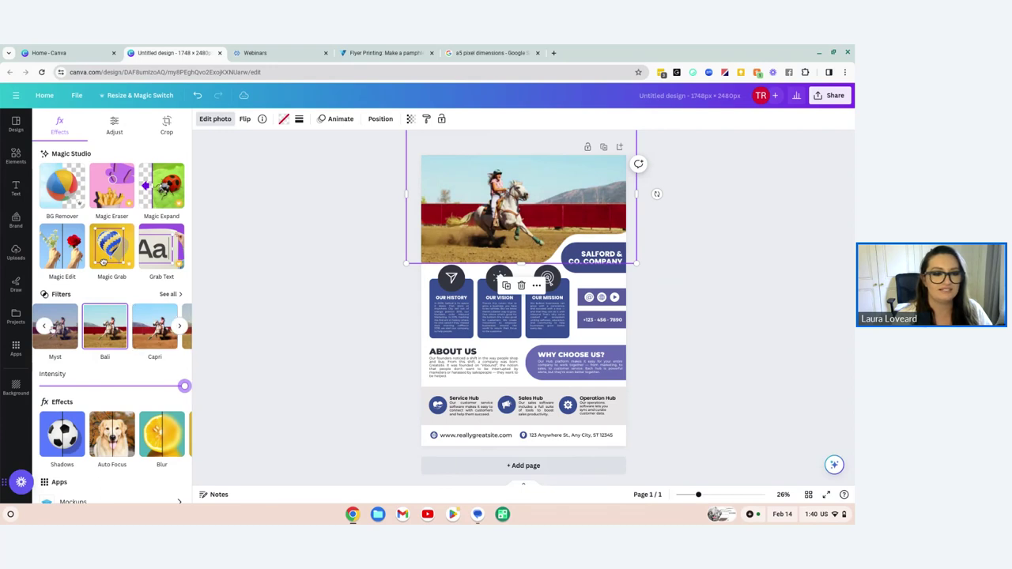
# Browse the complete filter collection and try the Mono filters Classic and Ink on the horse photo
pyautogui.click(179, 325)
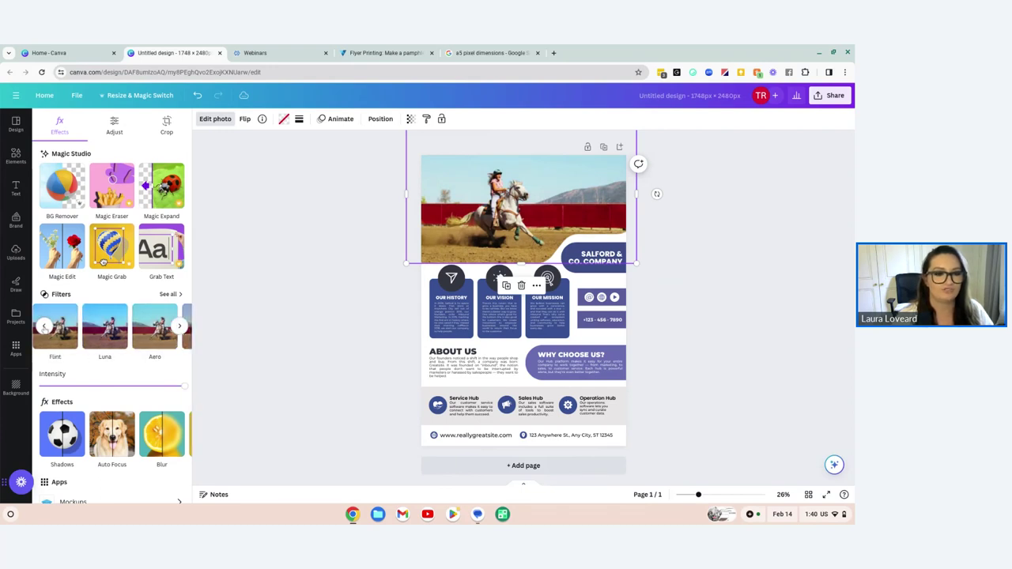
pyautogui.click(45, 326)
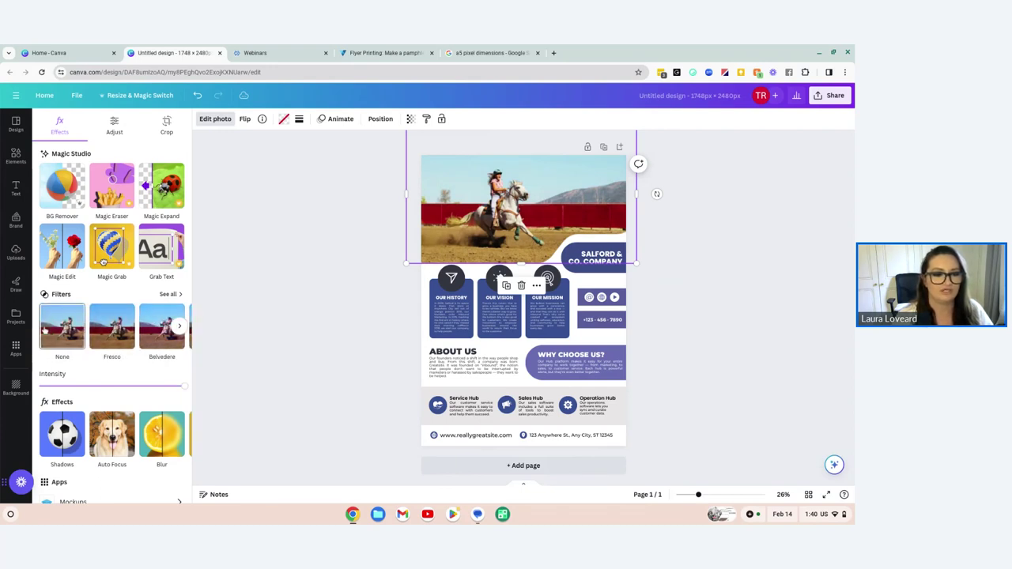
pyautogui.click(171, 299)
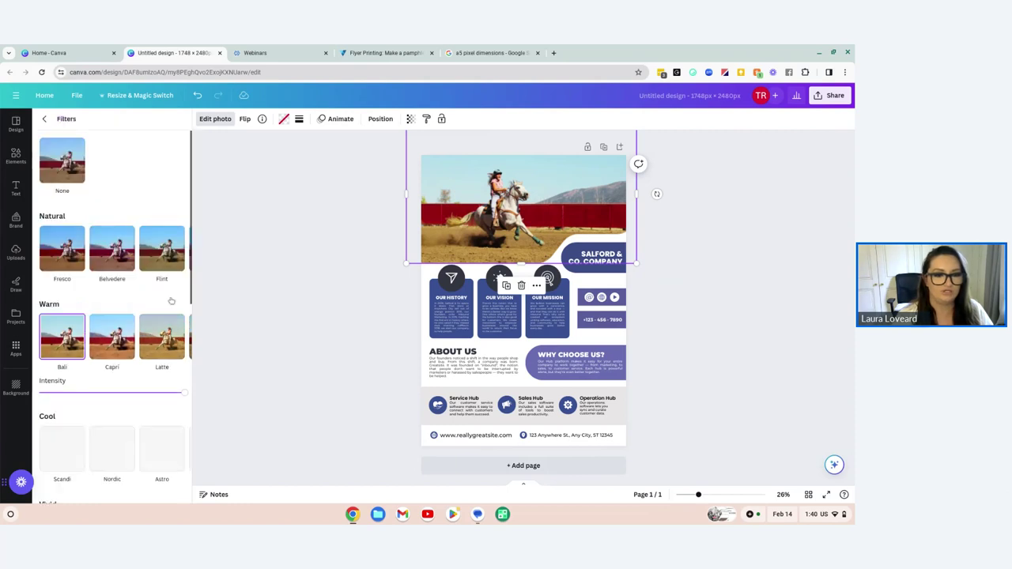
pyautogui.scroll(-5, 170, 301)
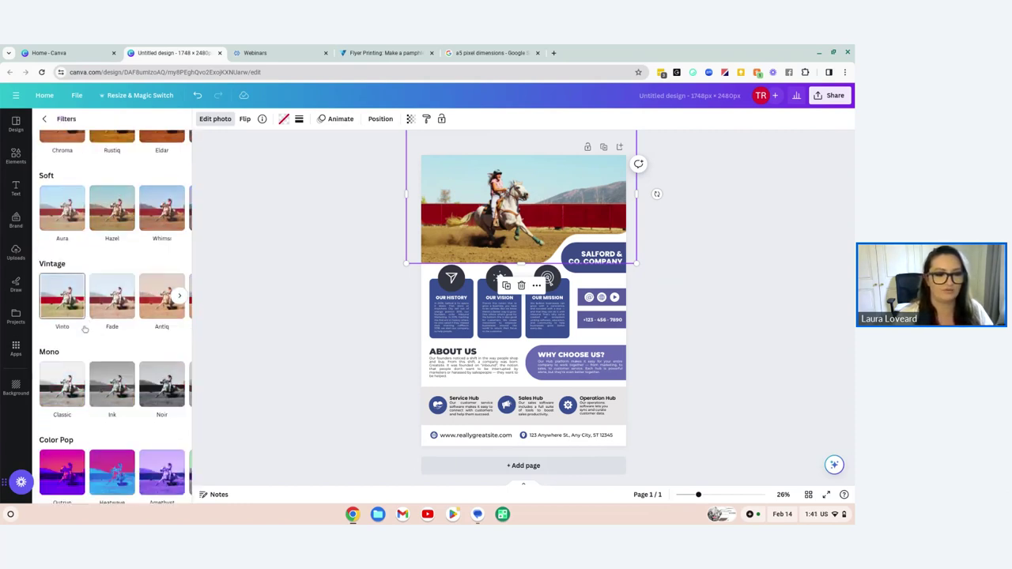
pyautogui.click(63, 384)
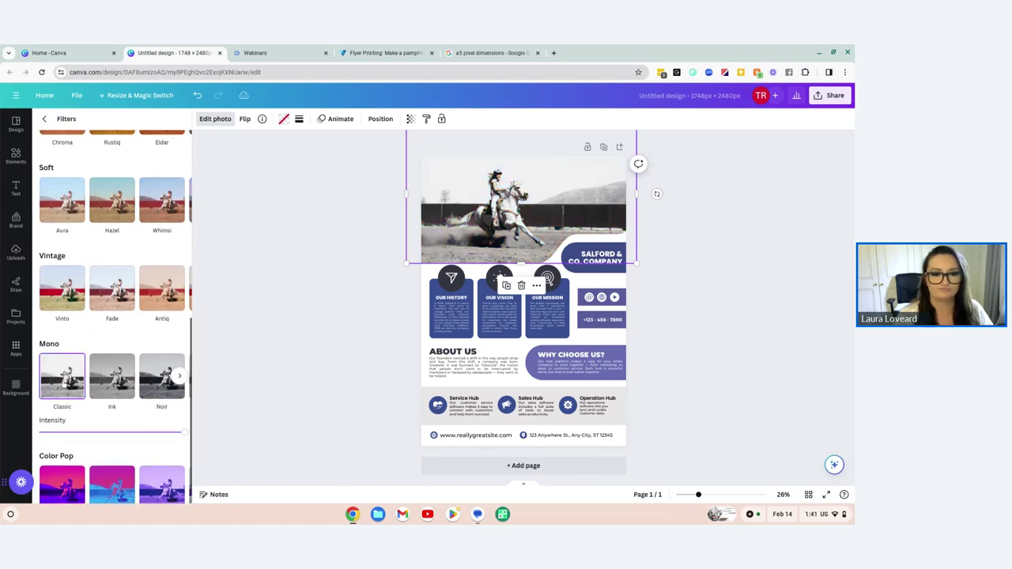
pyautogui.click(112, 376)
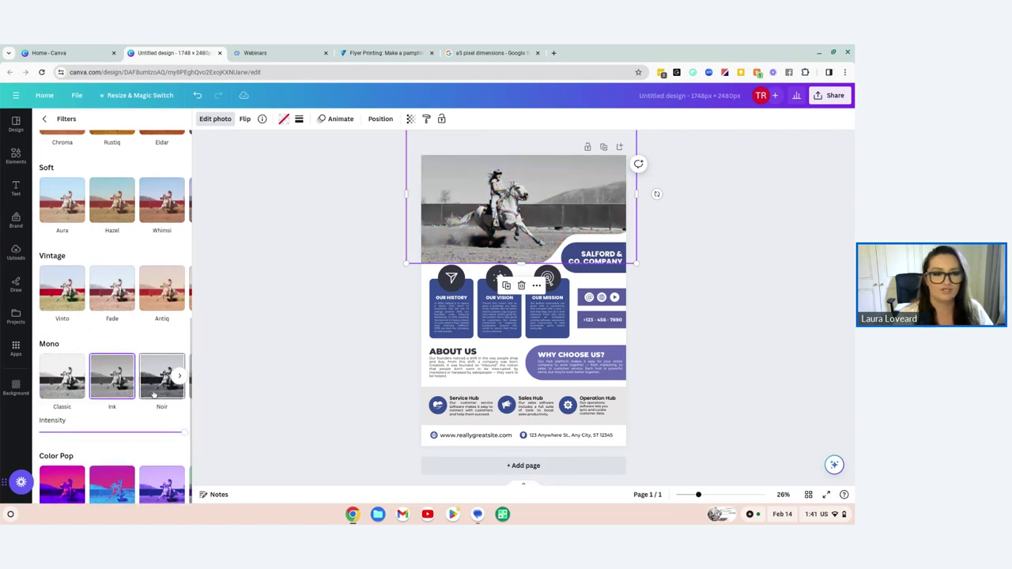
# Apply the Soft filter Aura to the horse photo and finish editing it
pyautogui.scroll(2, 154, 393)
pyautogui.click(61, 271)
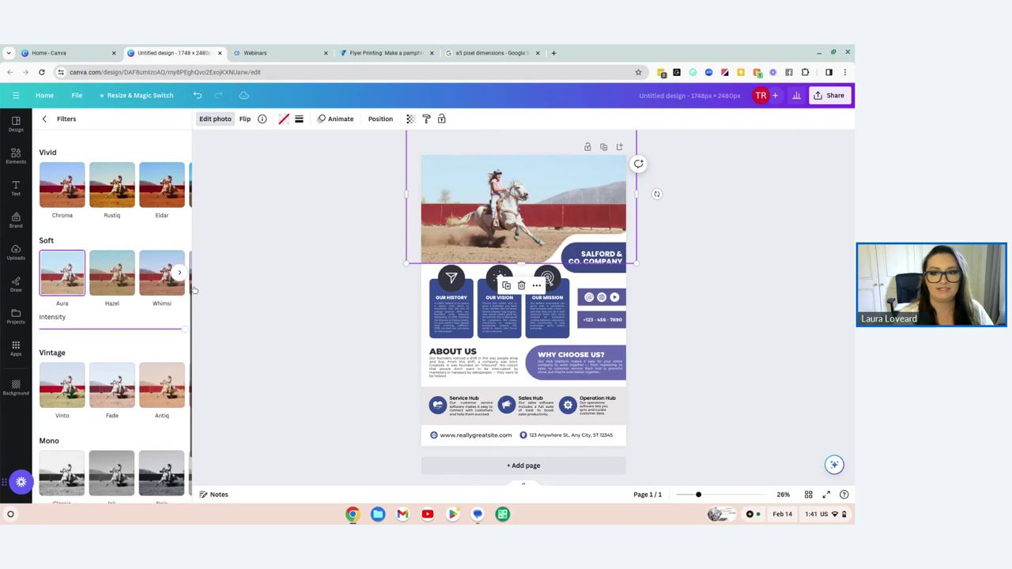
pyautogui.click(242, 343)
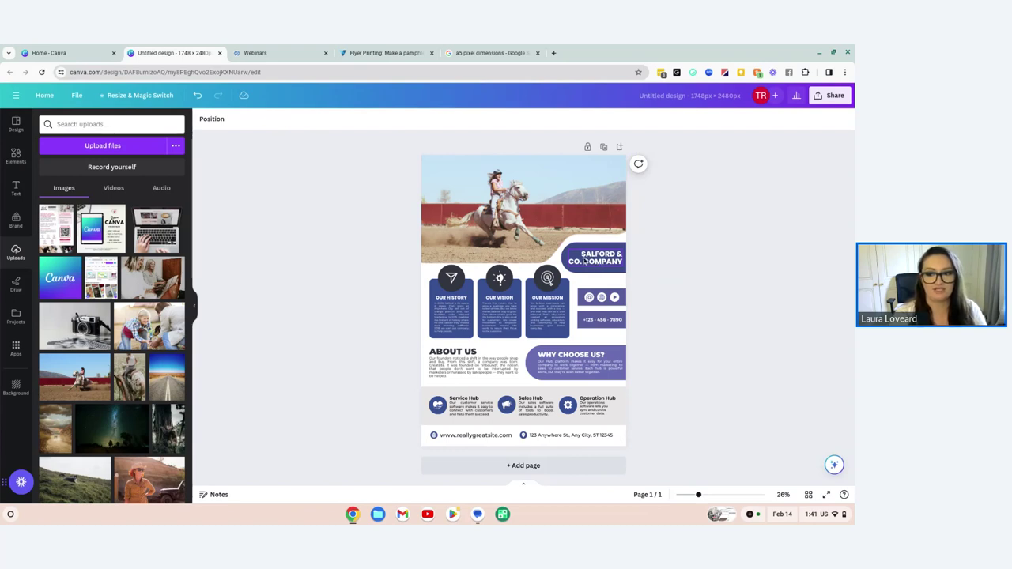
# Replace the company name heading beside the horse photo with "THE RURAL WOMAN"
pyautogui.click(602, 262)
pyautogui.tripleClick(603, 259)
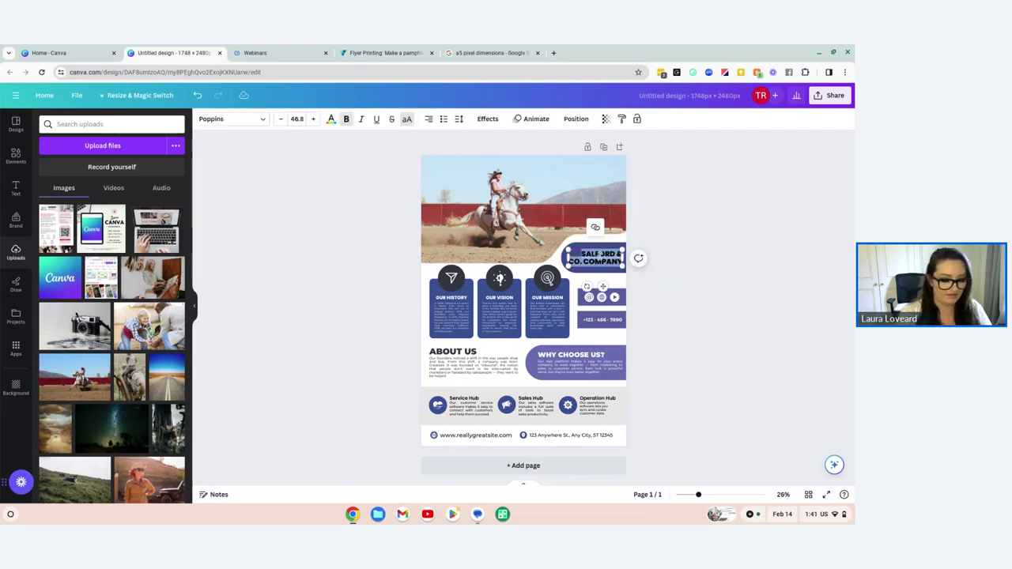
pyautogui.write('THI RURAL WOMA')
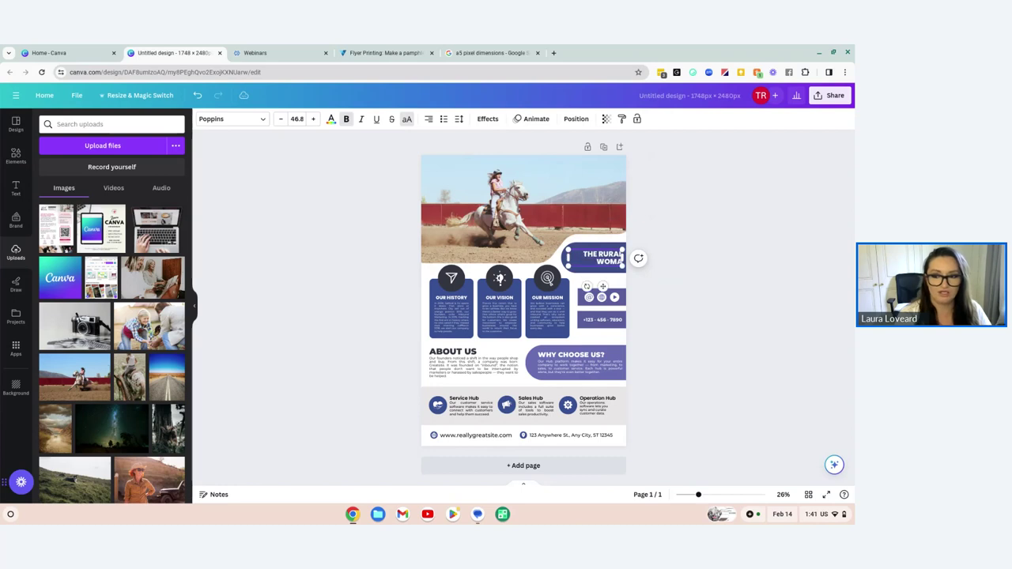
pyautogui.write('N')
pyautogui.click(656, 320)
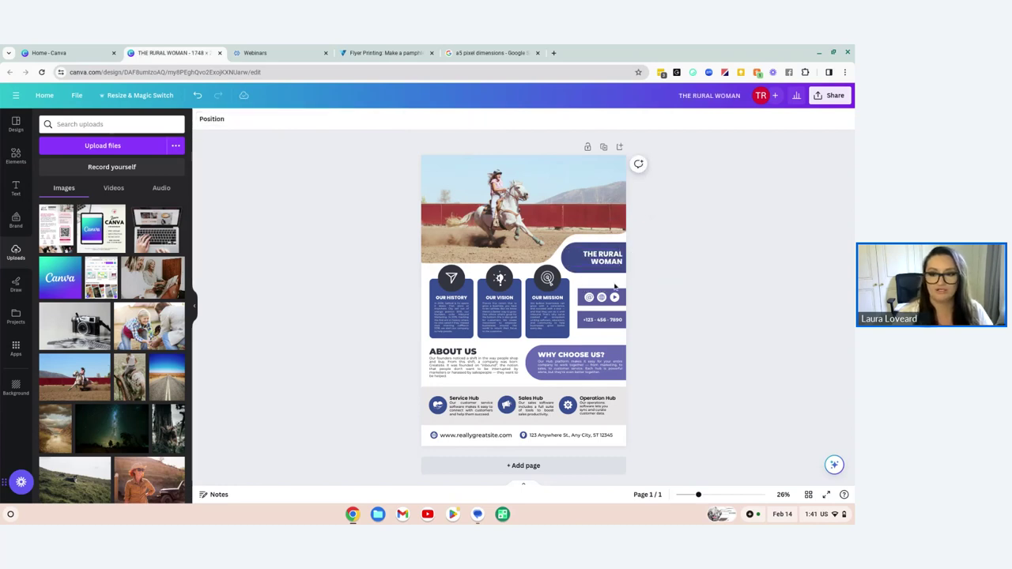
# Recolour the shape behind "THE RURAL WOMAN" heading with the crimson from THE Rural Woman - Main brand palette
pyautogui.click(568, 270)
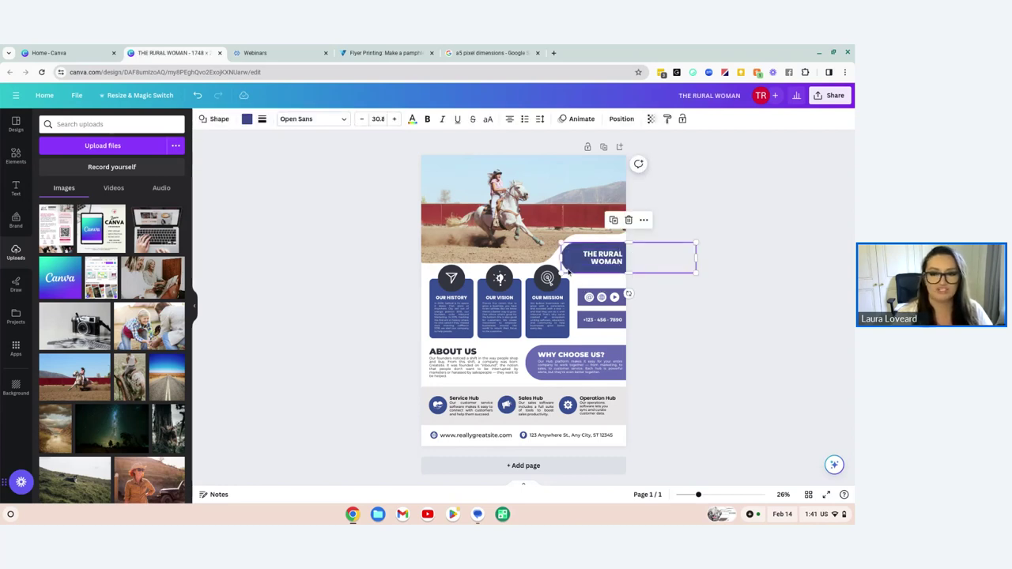
pyautogui.click(247, 118)
pyautogui.click(48, 265)
pyautogui.press('Escape')
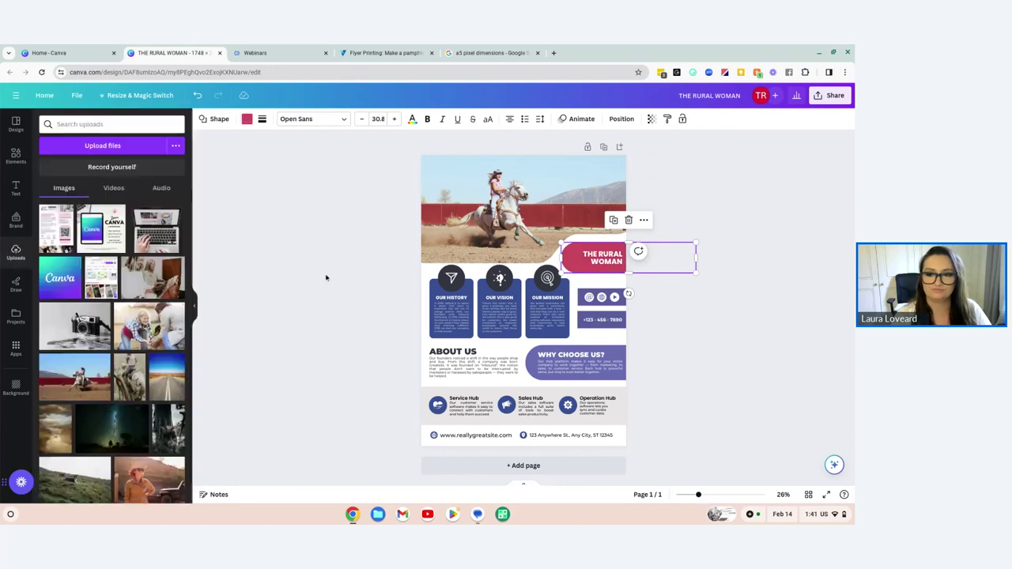
pyautogui.click(325, 277)
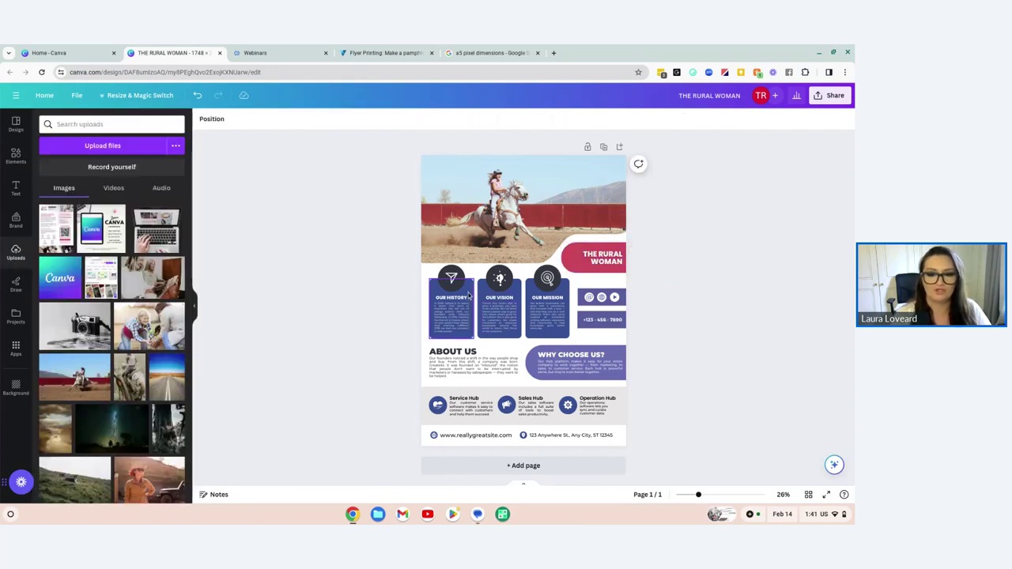
# Recolour the "OUR HISTORY", "OUR VISION" and "OUR MISSION" boxes together with the crimson document colour
pyautogui.click(468, 293)
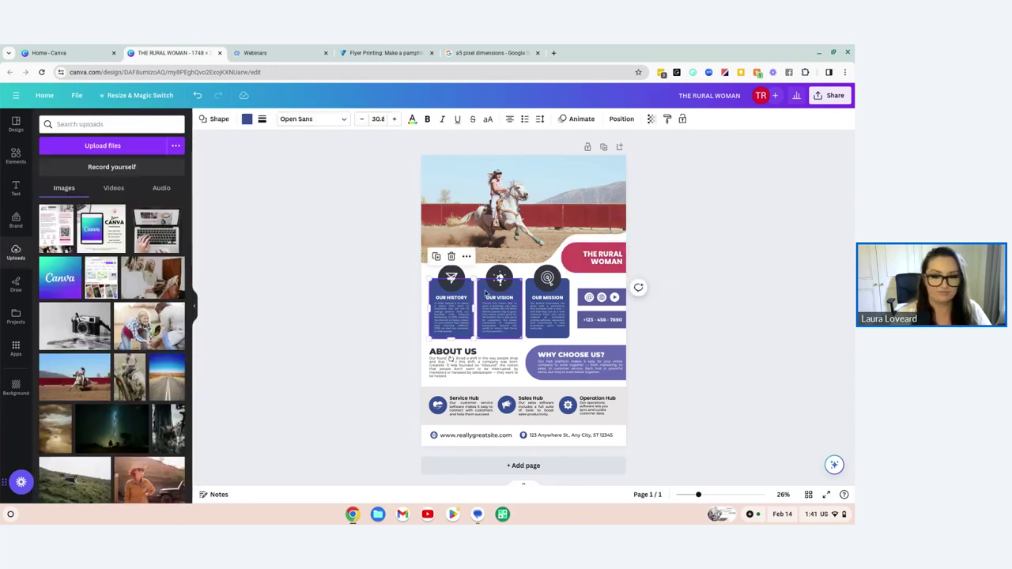
pyautogui.keyDown('shift'); pyautogui.click(497, 309); pyautogui.keyUp('shift')
pyautogui.keyDown('shift'); pyautogui.click(544, 294); pyautogui.keyUp('shift')
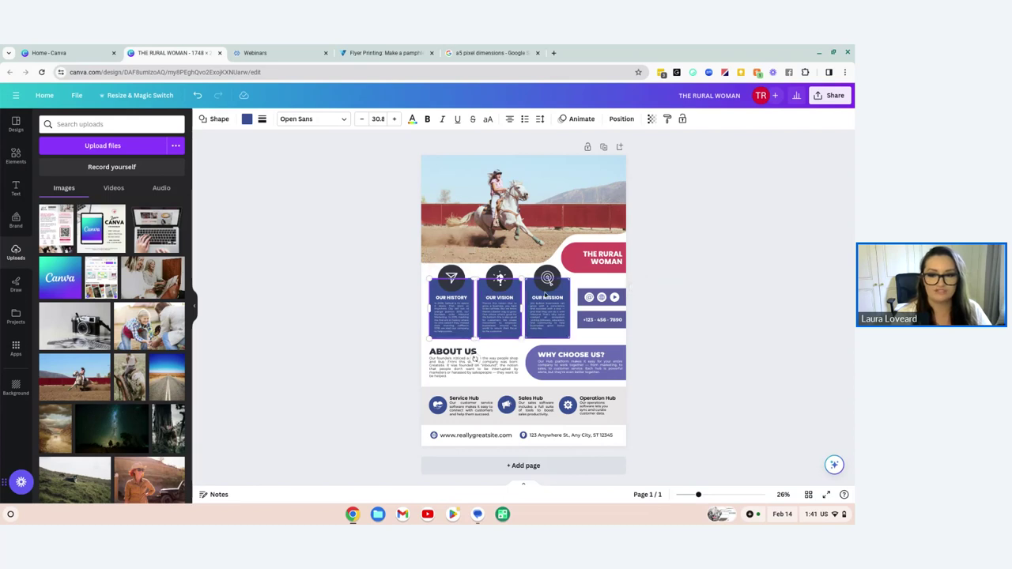
pyautogui.click(247, 120)
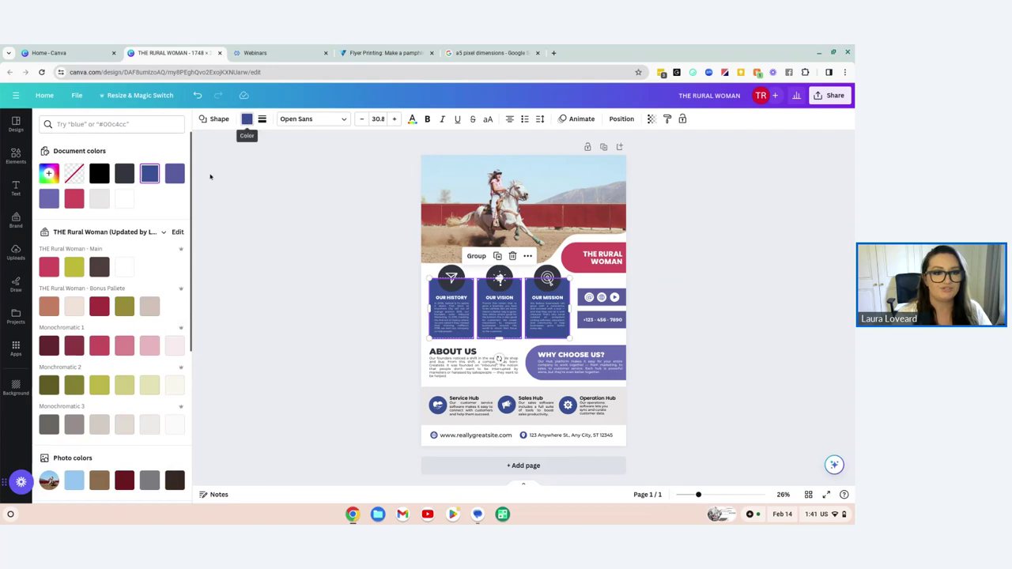
pyautogui.click(73, 199)
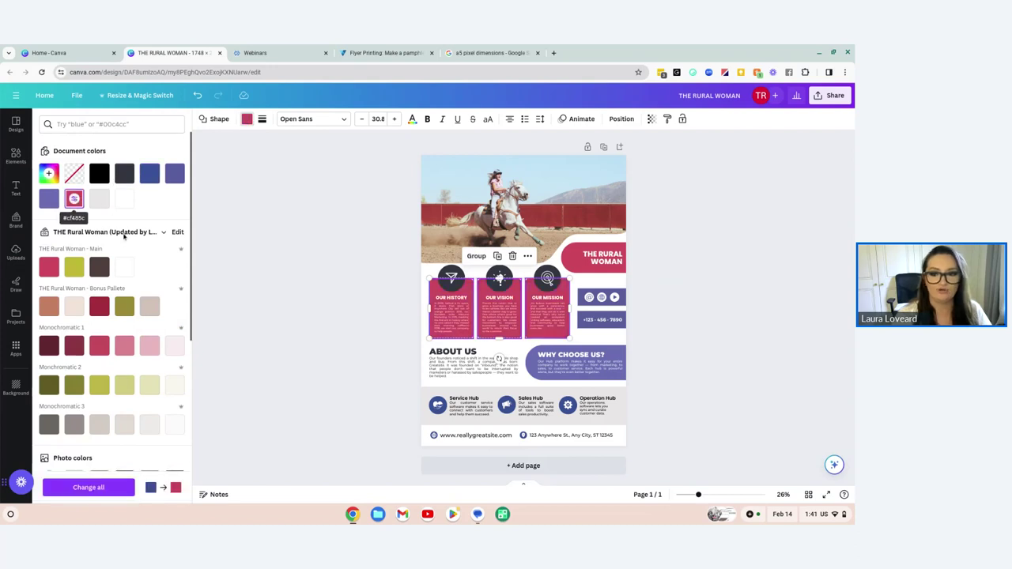
pyautogui.press('Escape')
pyautogui.click(388, 366)
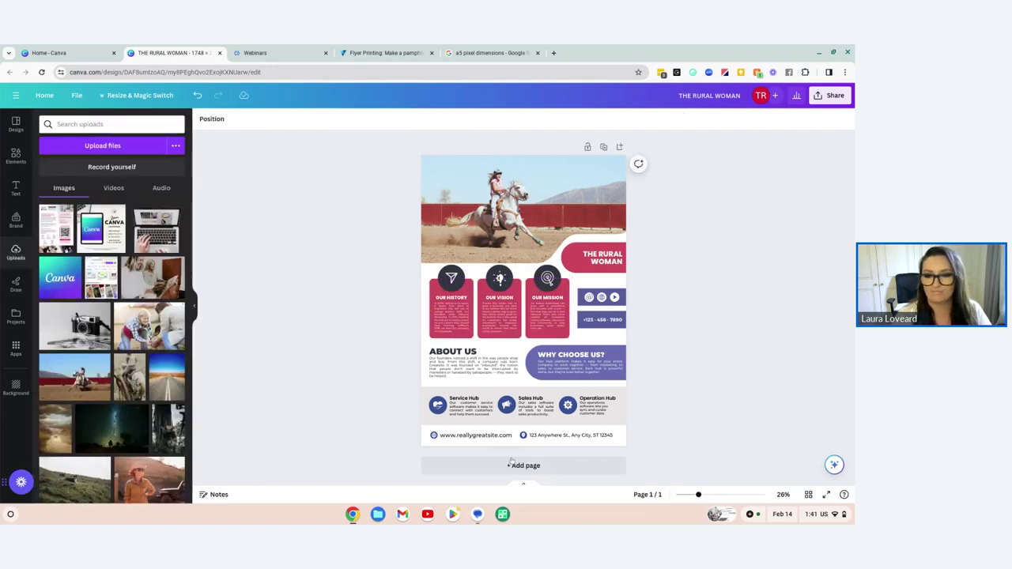
# Recolour the social icon box, the phone number box and the "WHY CHOOSE US?" shape with the palest pink of Monochromatic 1
pyautogui.click(616, 296)
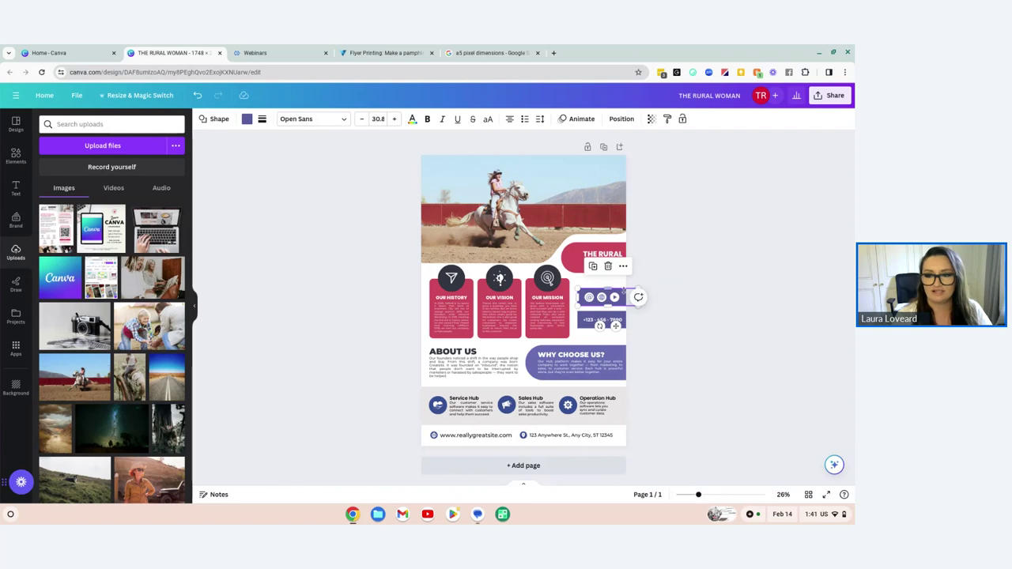
pyautogui.keyDown('shift'); pyautogui.click(603, 320); pyautogui.keyUp('shift')
pyautogui.keyDown('shift'); pyautogui.click(601, 366); pyautogui.keyUp('shift')
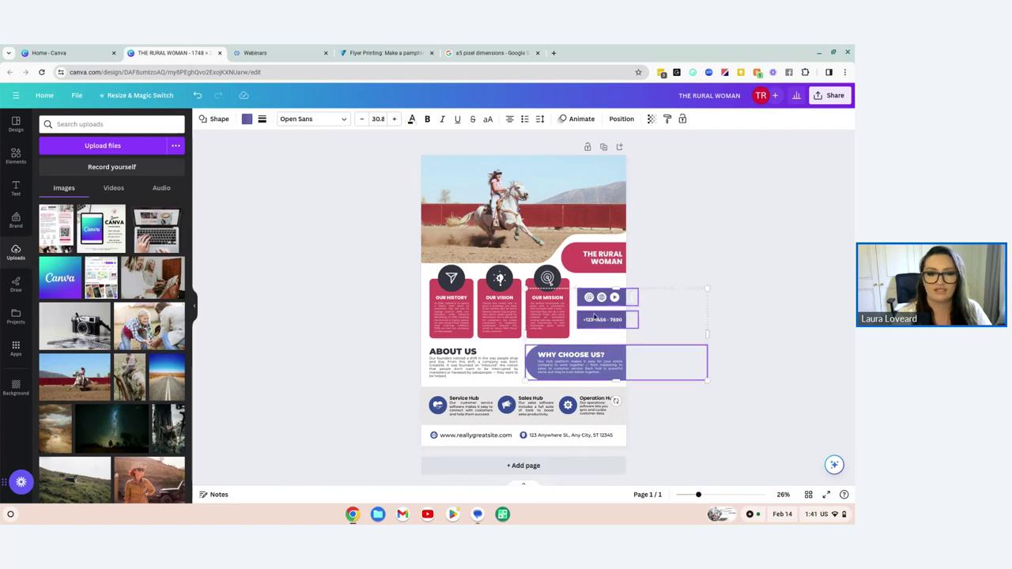
pyautogui.click(247, 120)
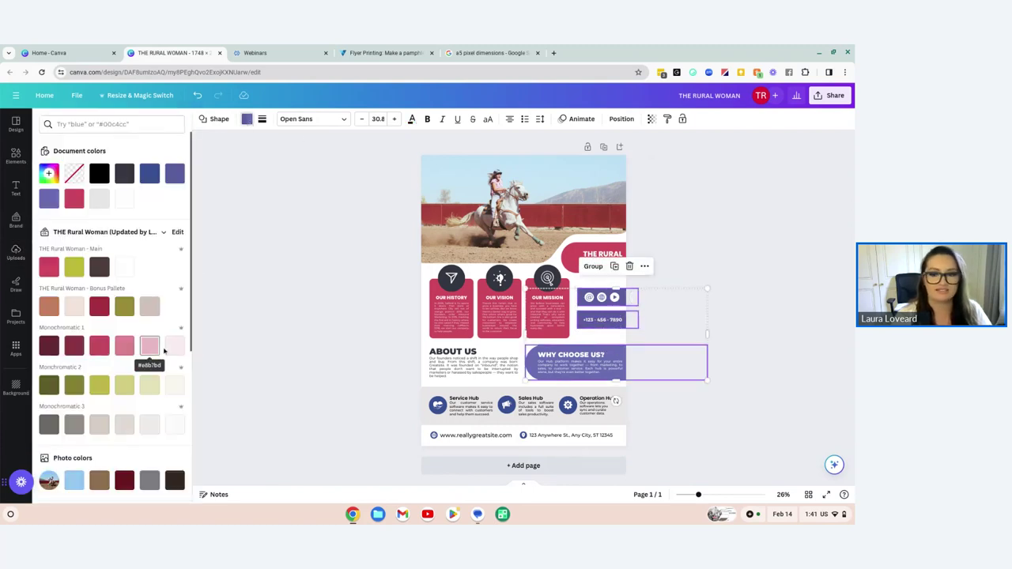
pyautogui.click(171, 349)
pyautogui.click(283, 326)
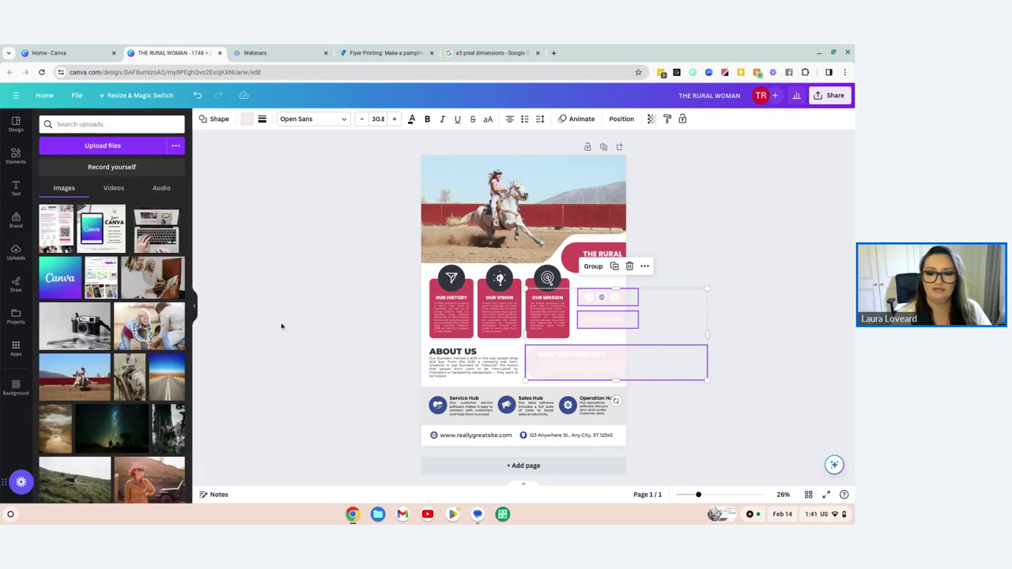
# Set the "WHY CHOOSE US?" heading and its paragraph text to black
pyautogui.click(598, 357)
pyautogui.click(575, 365)
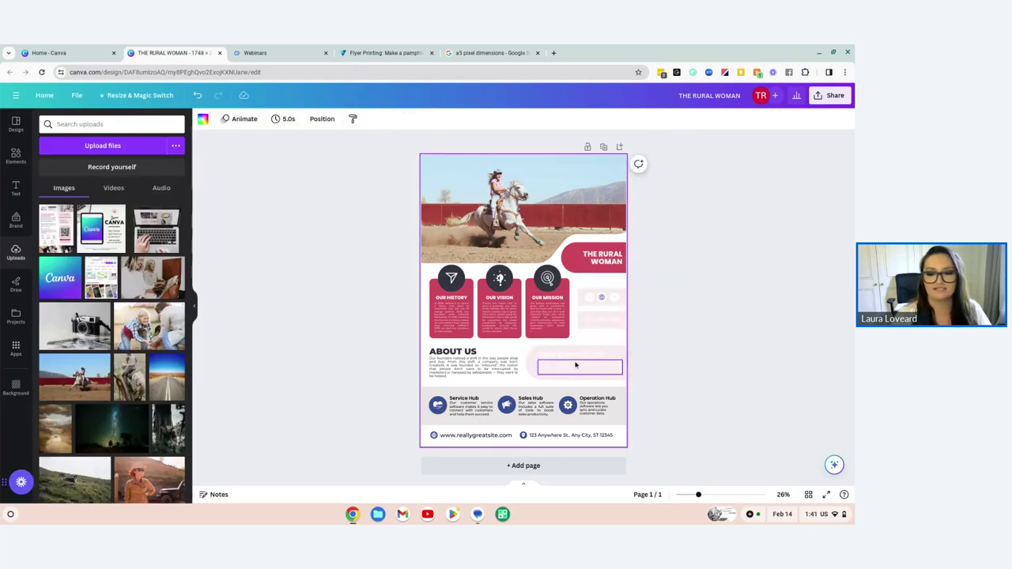
pyautogui.click(575, 364)
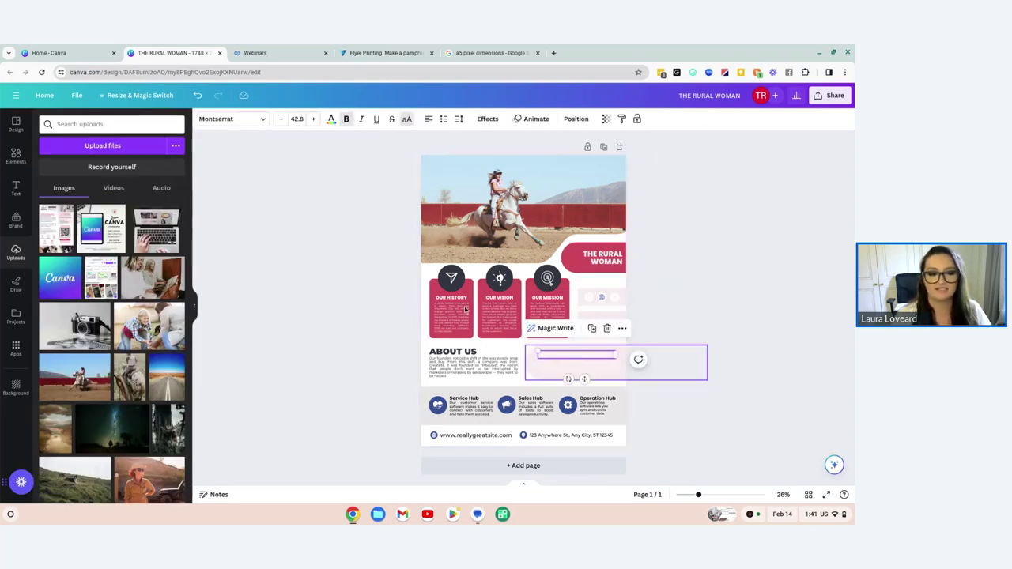
pyautogui.keyDown('shift'); pyautogui.click(550, 363); pyautogui.keyUp('shift')
pyautogui.click(331, 119)
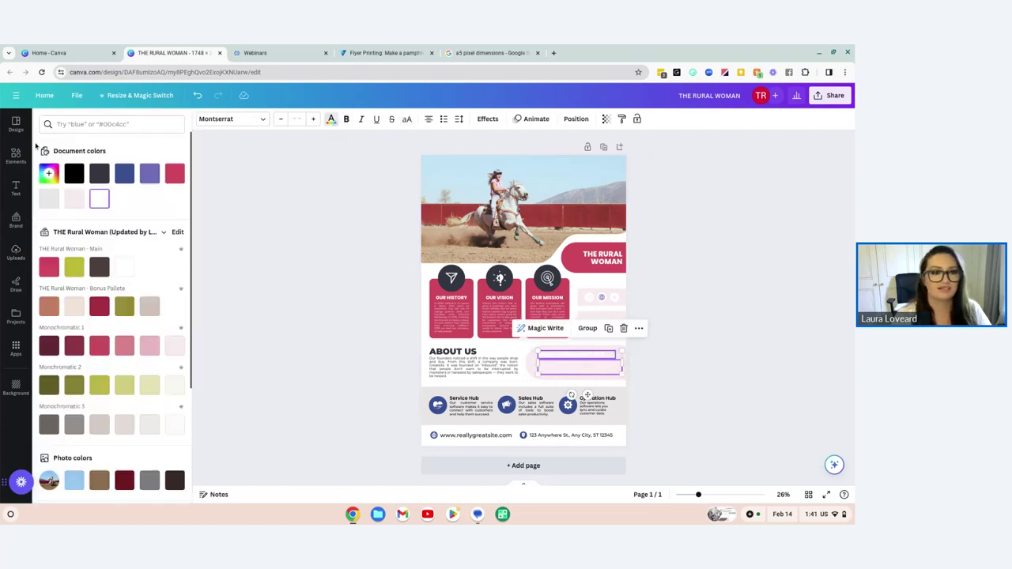
pyautogui.click(73, 174)
pyautogui.click(308, 287)
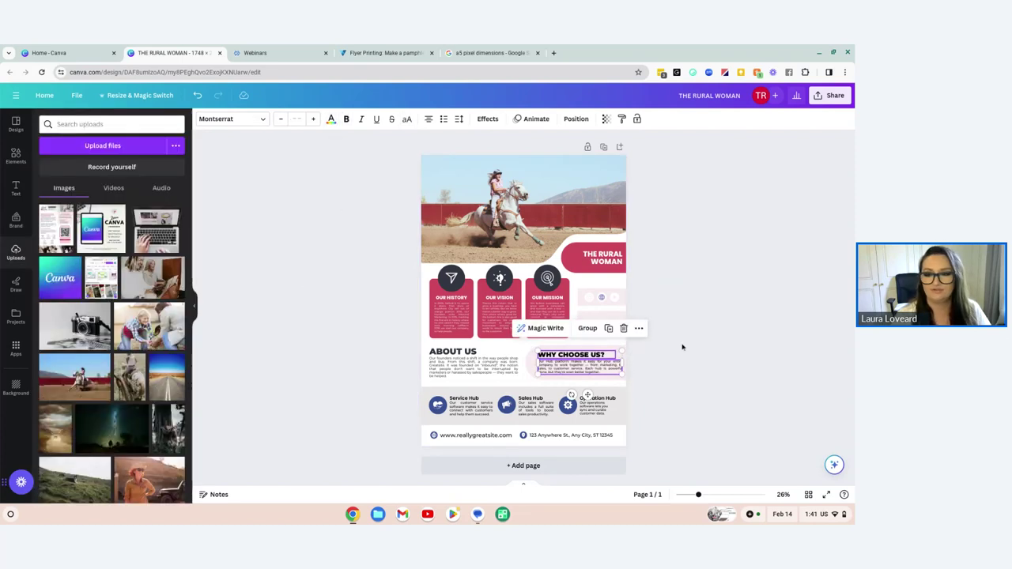
# Set the phone number text in the pale pink box to black
pyautogui.click(588, 319)
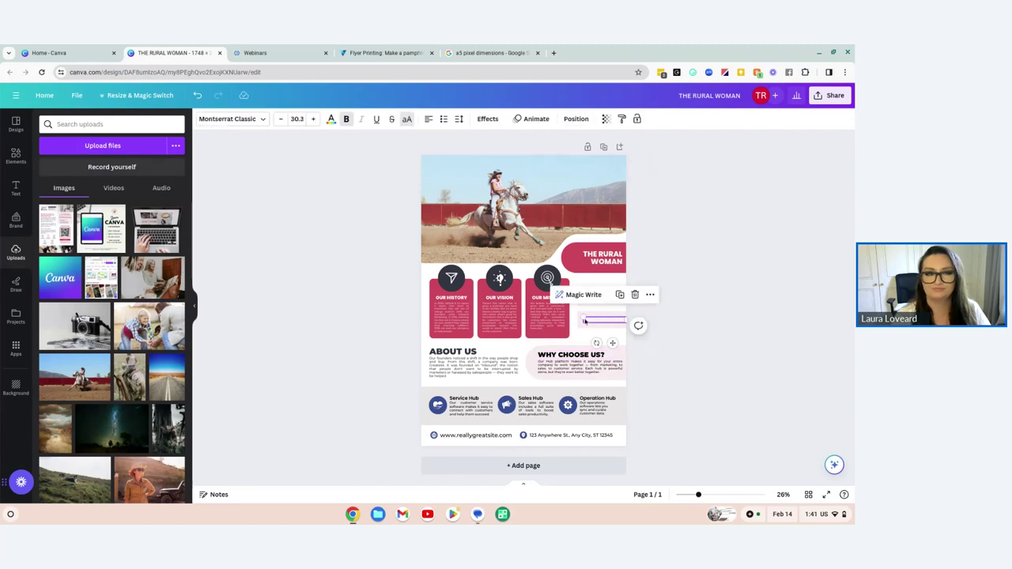
pyautogui.click(331, 119)
pyautogui.click(74, 174)
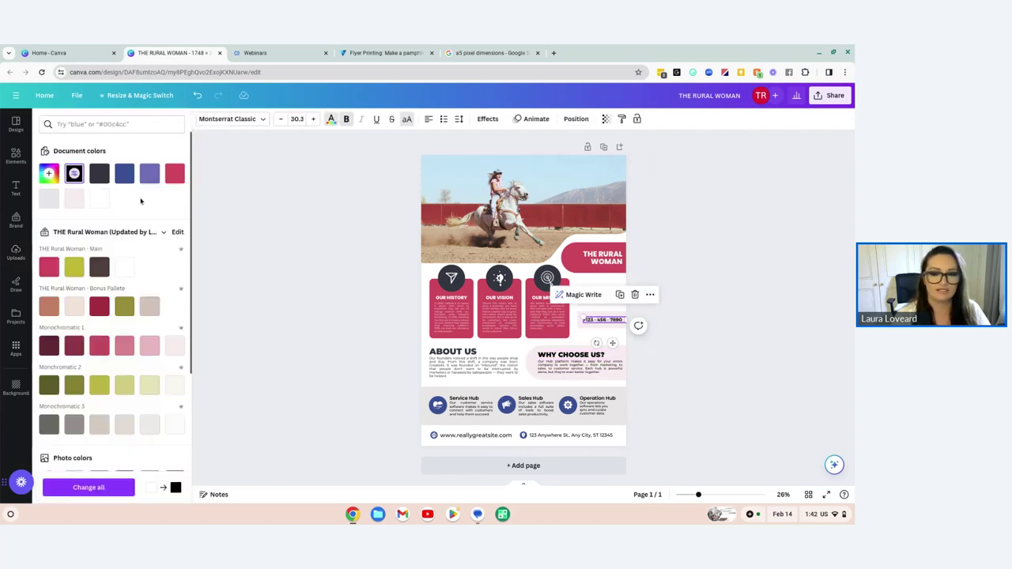
pyautogui.click(668, 353)
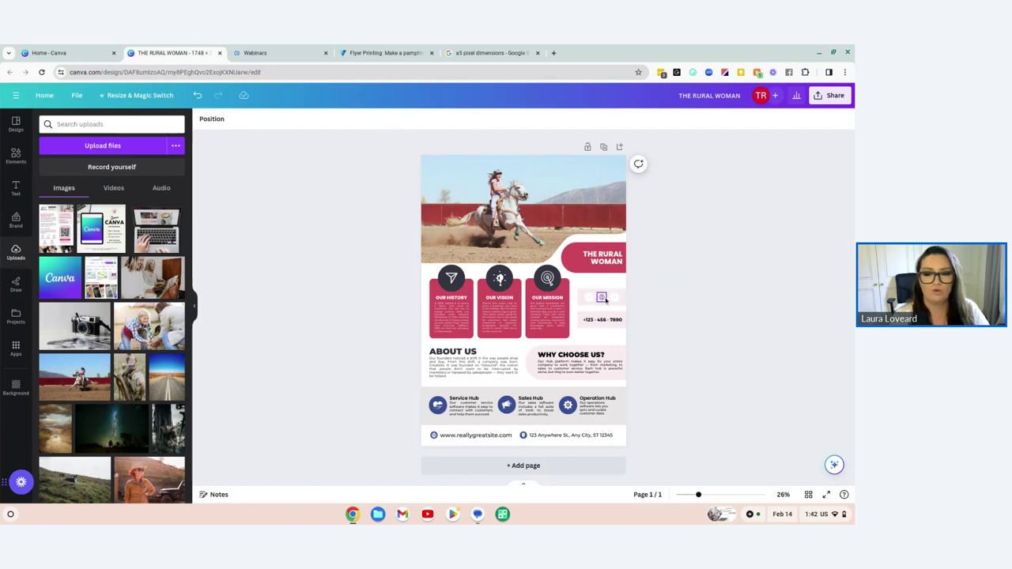
# Recolour the play icon above the phone number with the crimson document colour
pyautogui.click(616, 299)
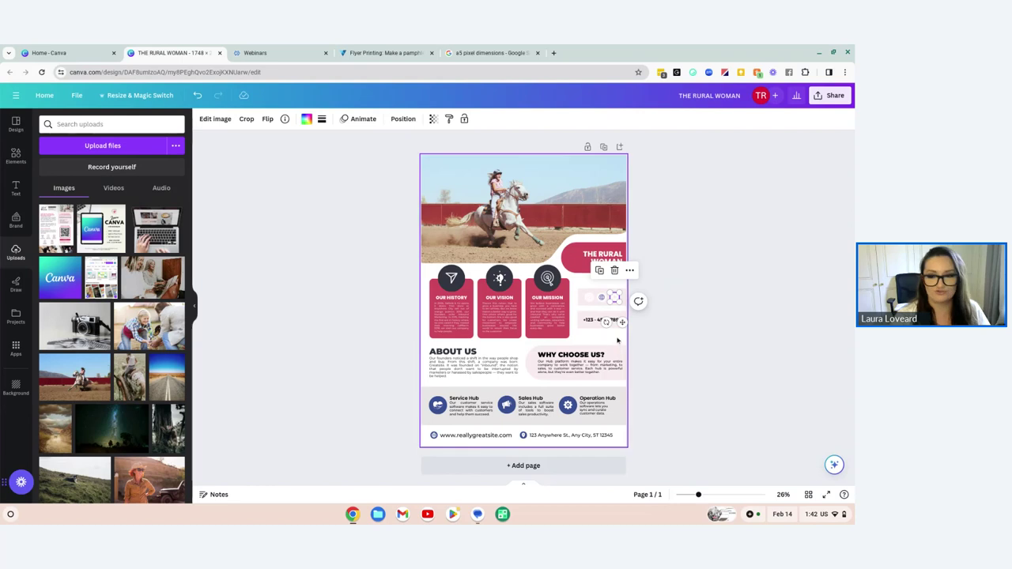
pyautogui.scroll(5, 626, 339)
pyautogui.scroll(2, 621, 340)
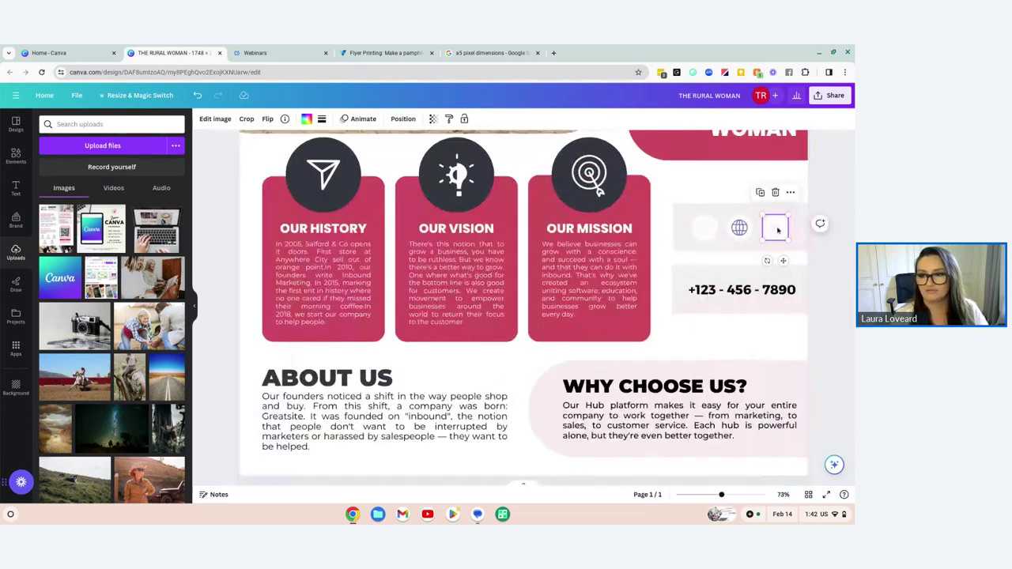
pyautogui.click(307, 119)
pyautogui.click(174, 173)
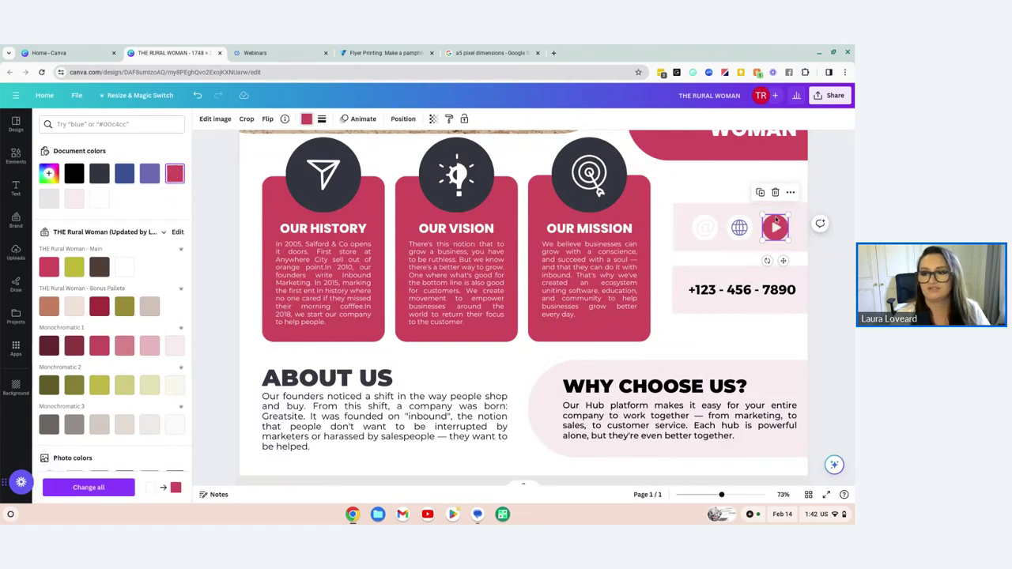
# Recolour the globe icon with a crimson circle and white globe lines
pyautogui.click(739, 228)
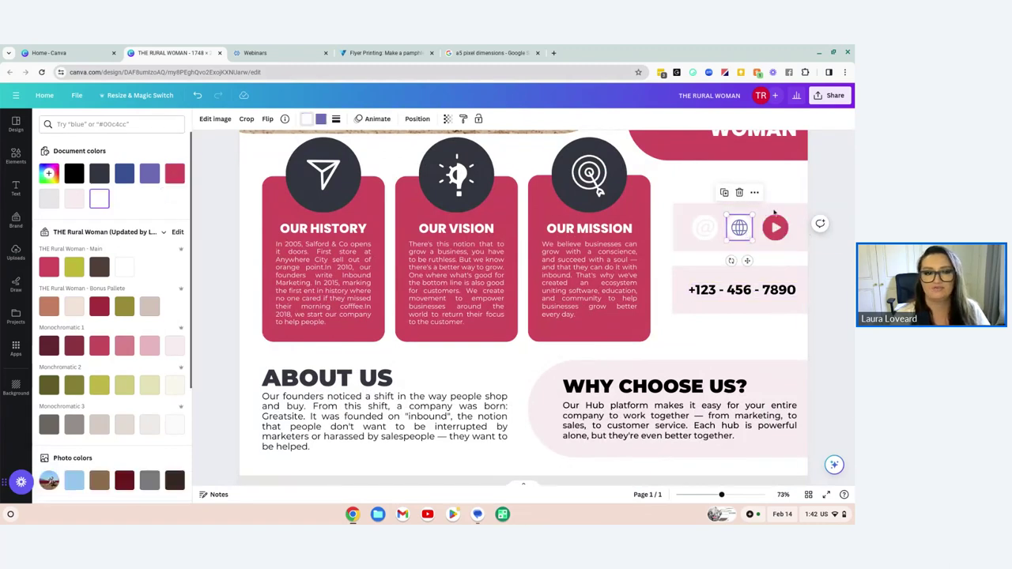
pyautogui.click(174, 173)
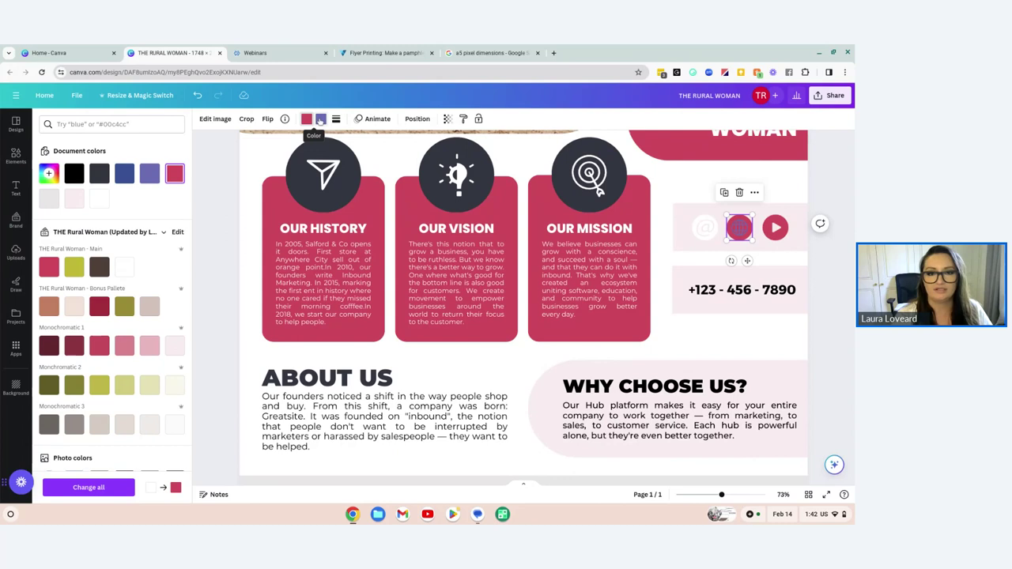
pyautogui.click(320, 119)
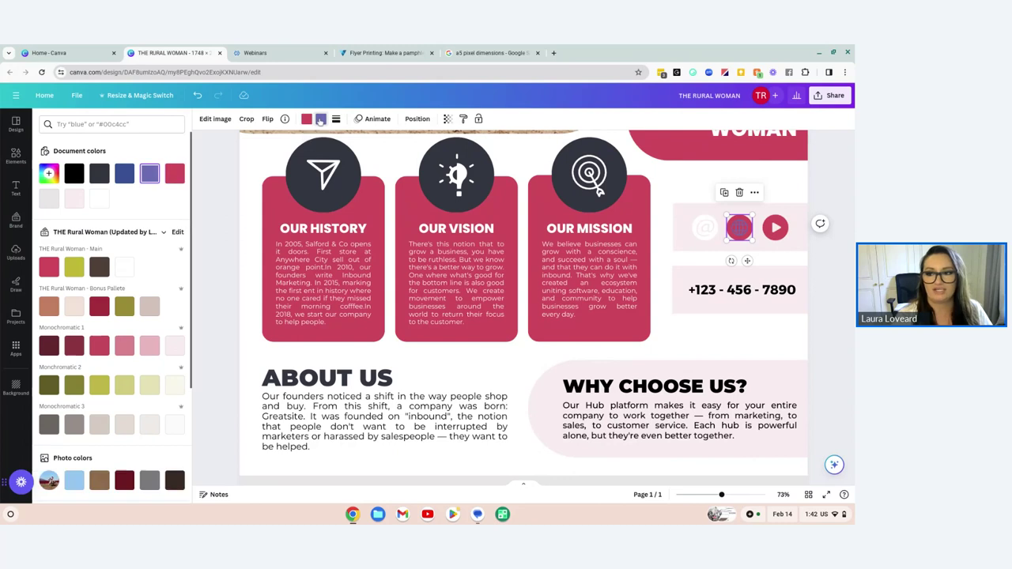
pyautogui.click(101, 200)
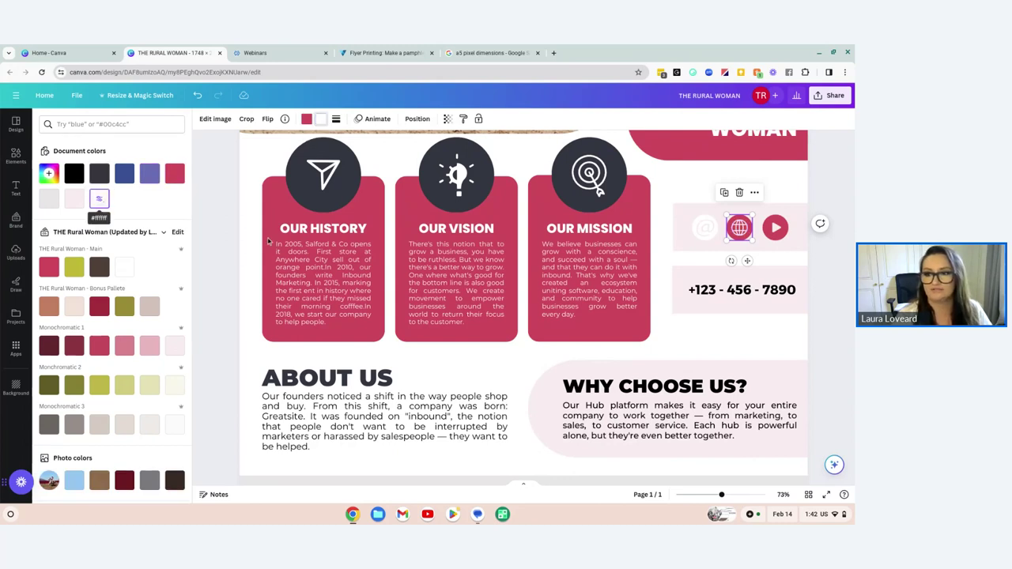
# Recolour the @ icon with the crimson document colour
pyautogui.click(704, 228)
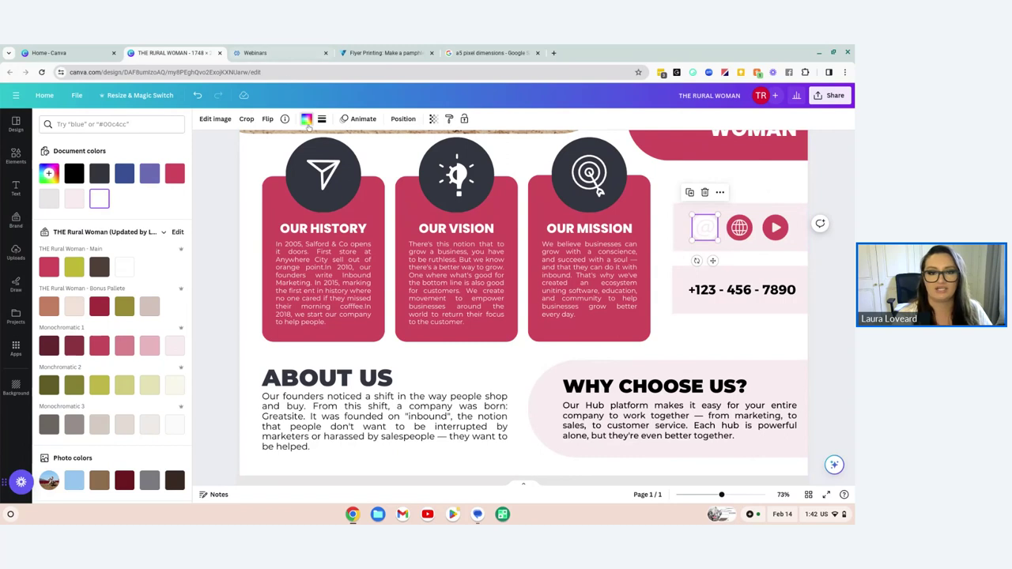
pyautogui.click(175, 174)
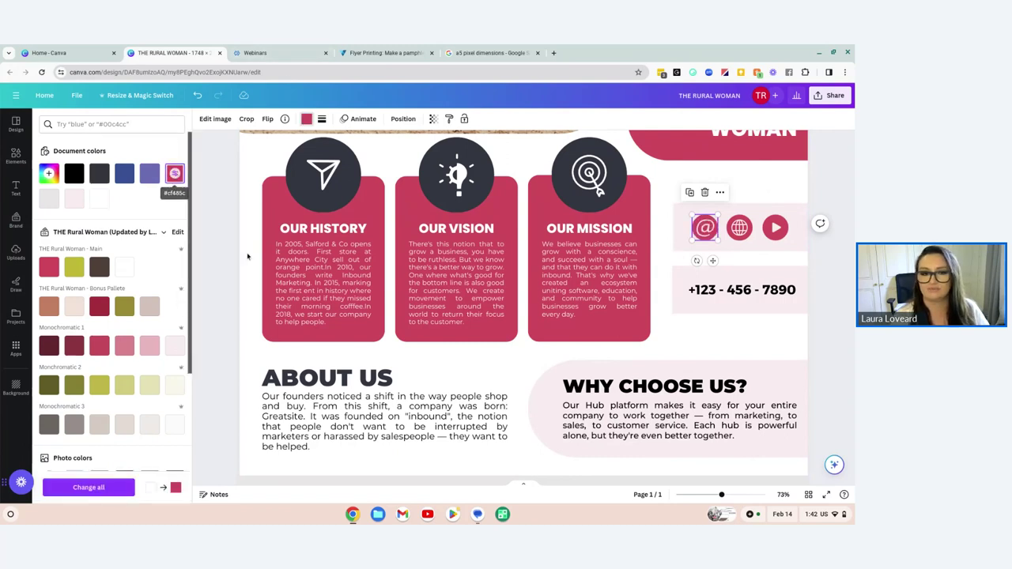
pyautogui.click(248, 296)
pyautogui.scroll(-1, 248, 296)
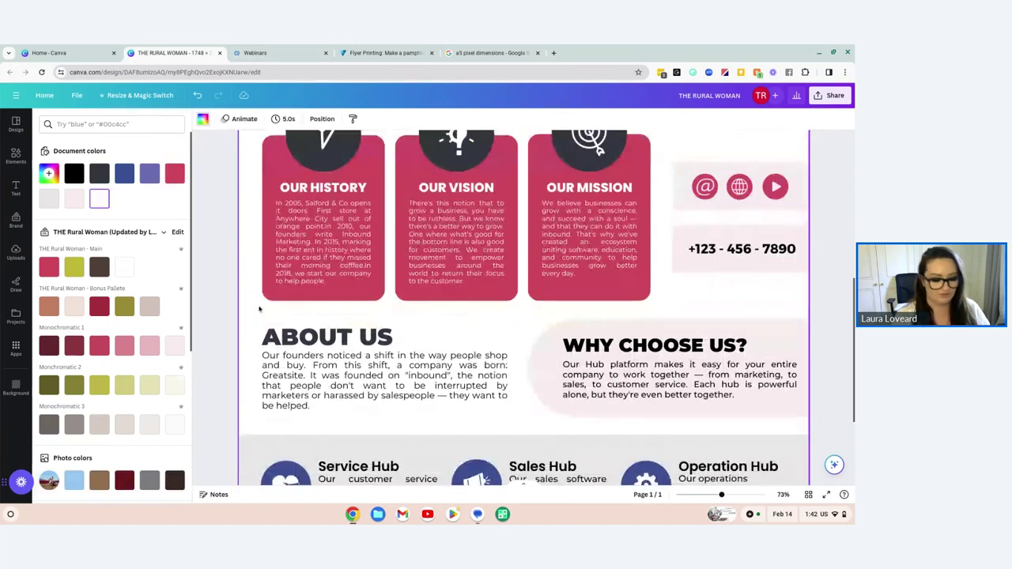
pyautogui.scroll(-5, 249, 306)
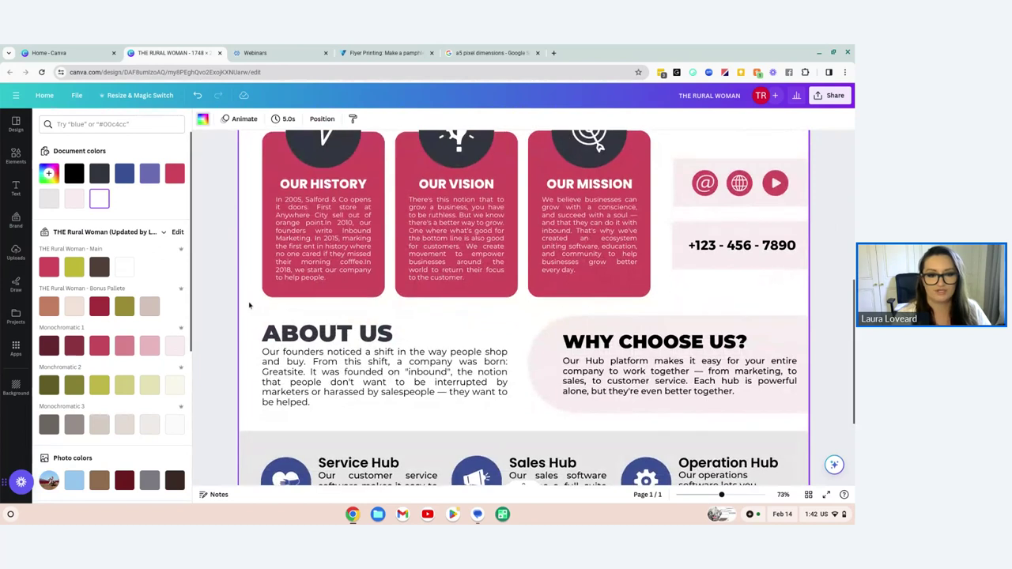
pyautogui.scroll(-2, 250, 306)
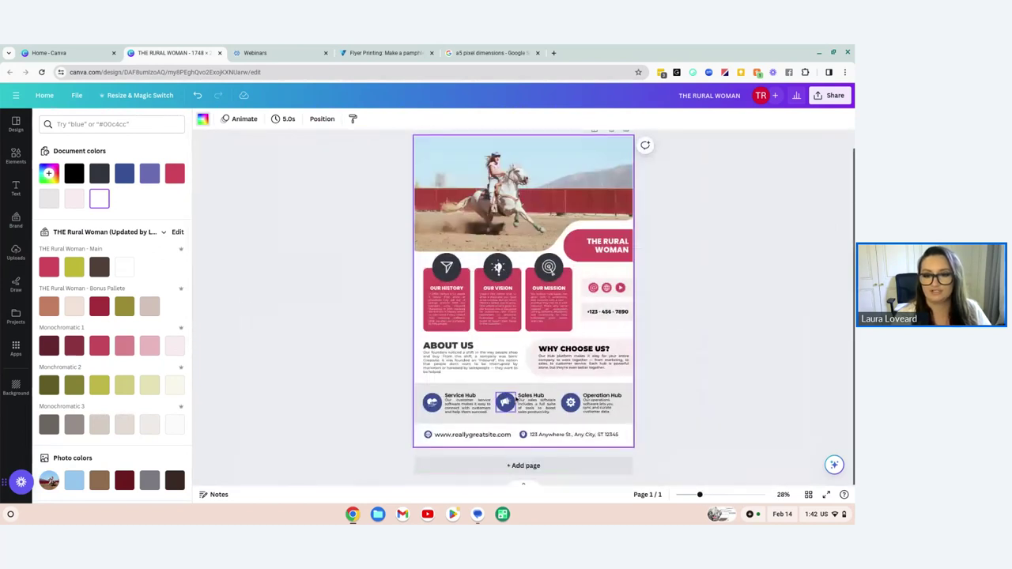
pyautogui.click(511, 402)
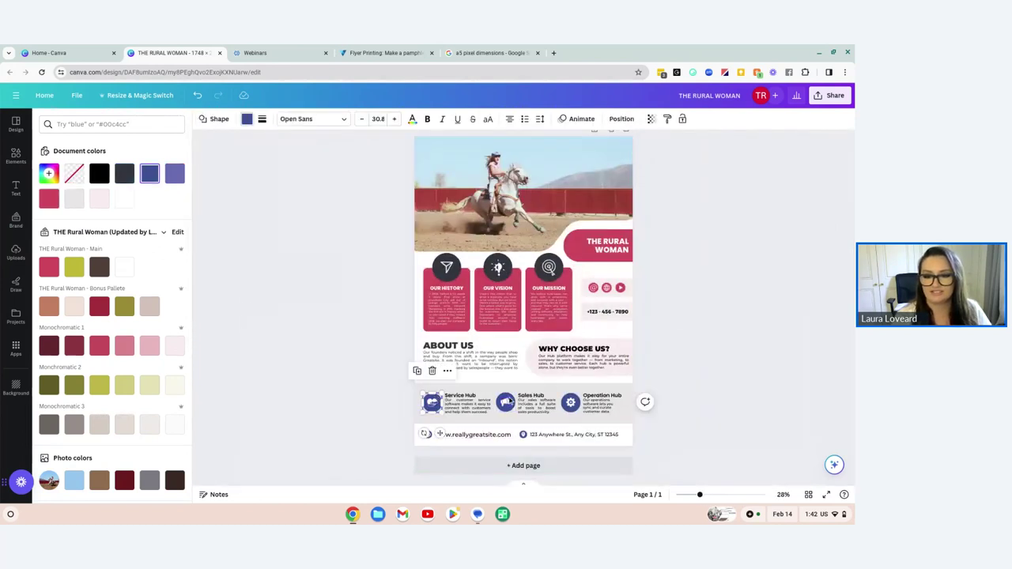
pyautogui.click(505, 402)
pyautogui.click(570, 401)
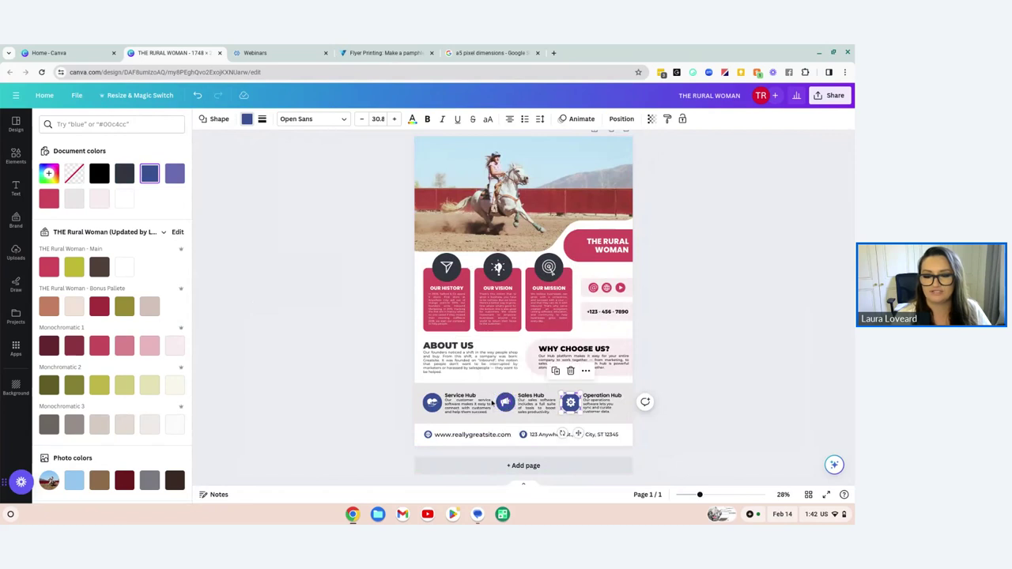
pyautogui.keyDown('shift'); pyautogui.click(447, 403); pyautogui.keyUp('shift')
pyautogui.keyDown('shift'); pyautogui.click(505, 402); pyautogui.keyUp('shift')
pyautogui.keyDown('shift'); pyautogui.click(528, 397); pyautogui.keyUp('shift')
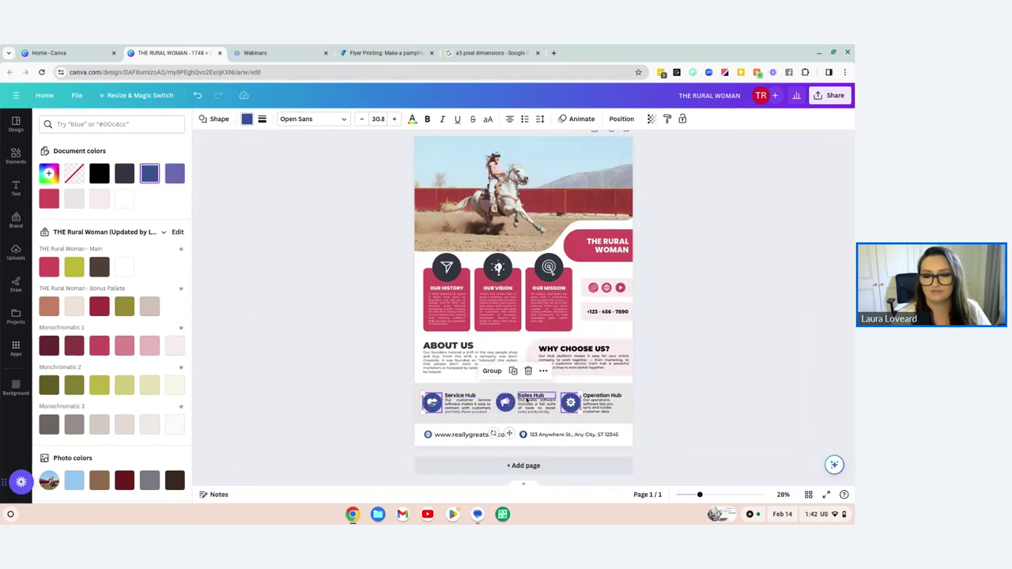
pyautogui.keyDown('shift'); pyautogui.click(526, 399); pyautogui.keyUp('shift')
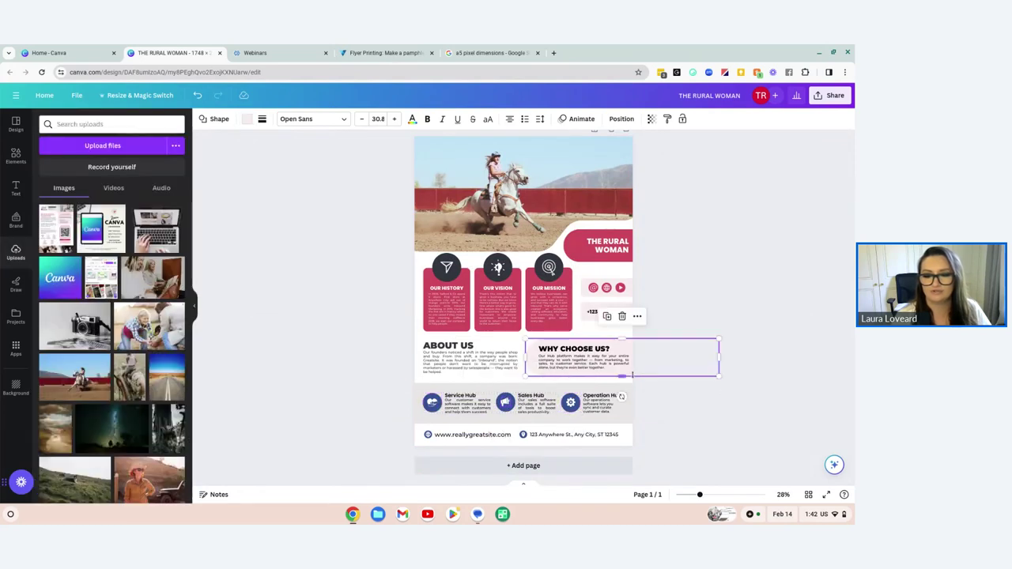
# Recolour the circles behind the Service Hub, Sales Hub and Operation Hub icons together with the crimson document colour
pyautogui.click(522, 398)
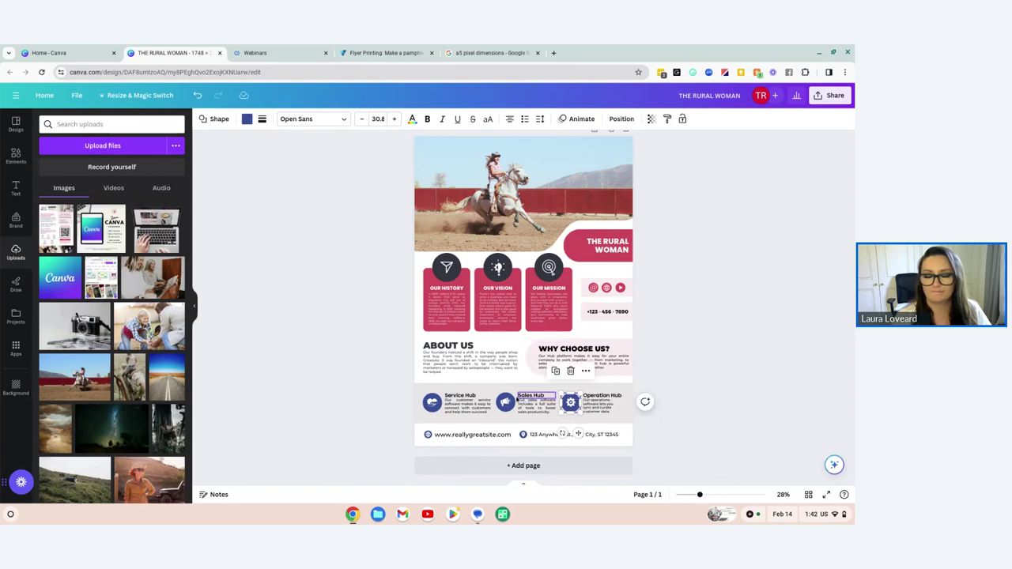
pyautogui.keyDown('shift'); pyautogui.click(505, 401); pyautogui.keyUp('shift')
pyautogui.keyDown('shift'); pyautogui.click(458, 399); pyautogui.keyUp('shift')
pyautogui.keyDown('shift'); pyautogui.click(431, 401); pyautogui.keyUp('shift')
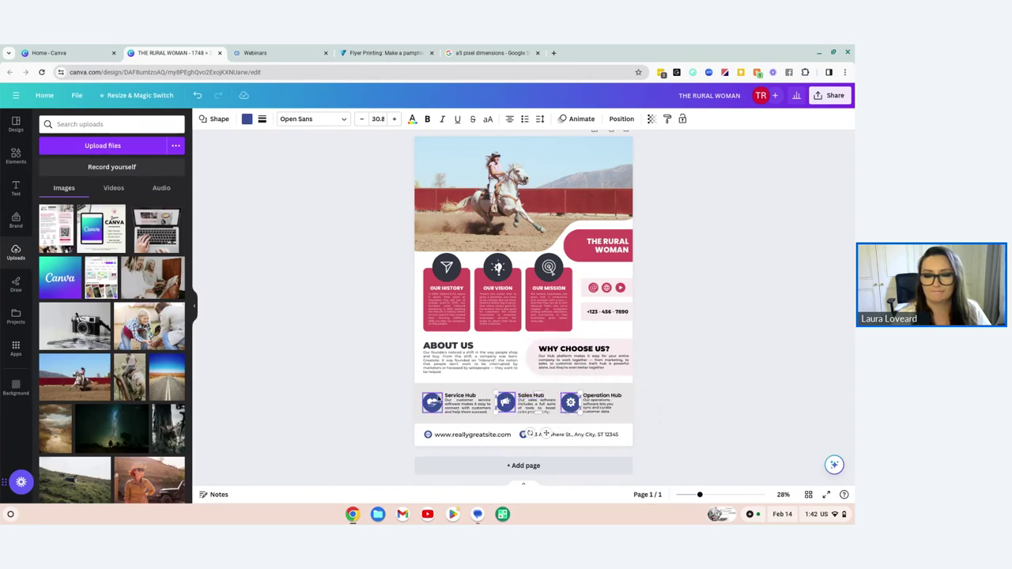
pyautogui.click(246, 118)
pyautogui.click(170, 175)
pyautogui.click(246, 118)
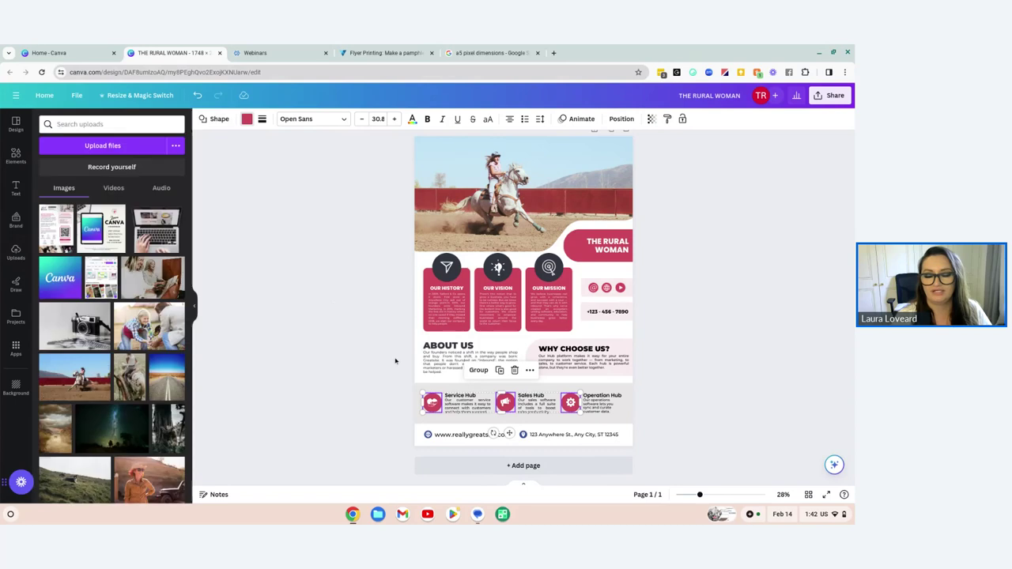
pyautogui.click(349, 470)
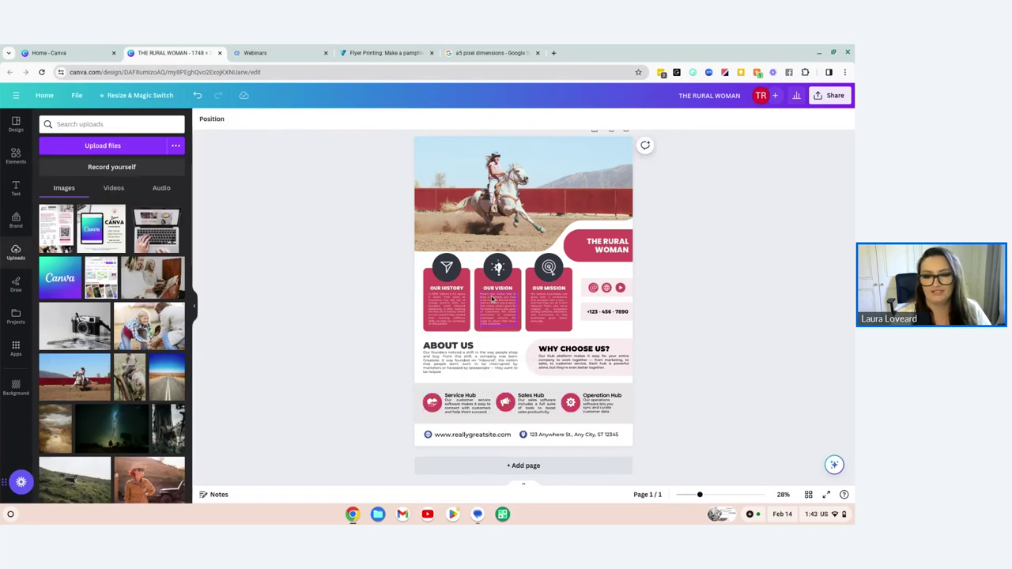
# Increase the font size of the body text in the Our History card to 17.4
pyautogui.scroll(1, 616, 348)
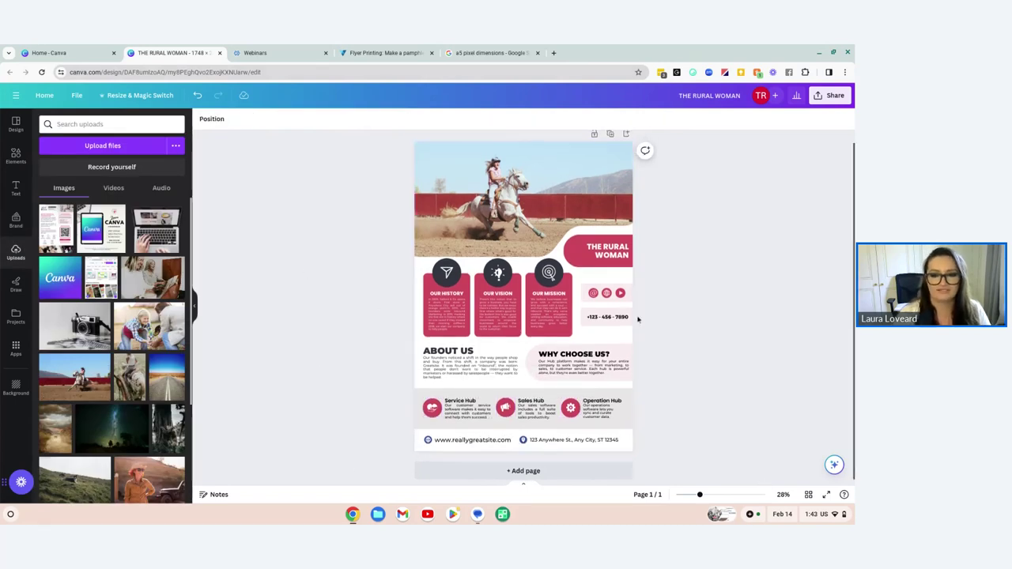
pyautogui.click(607, 321)
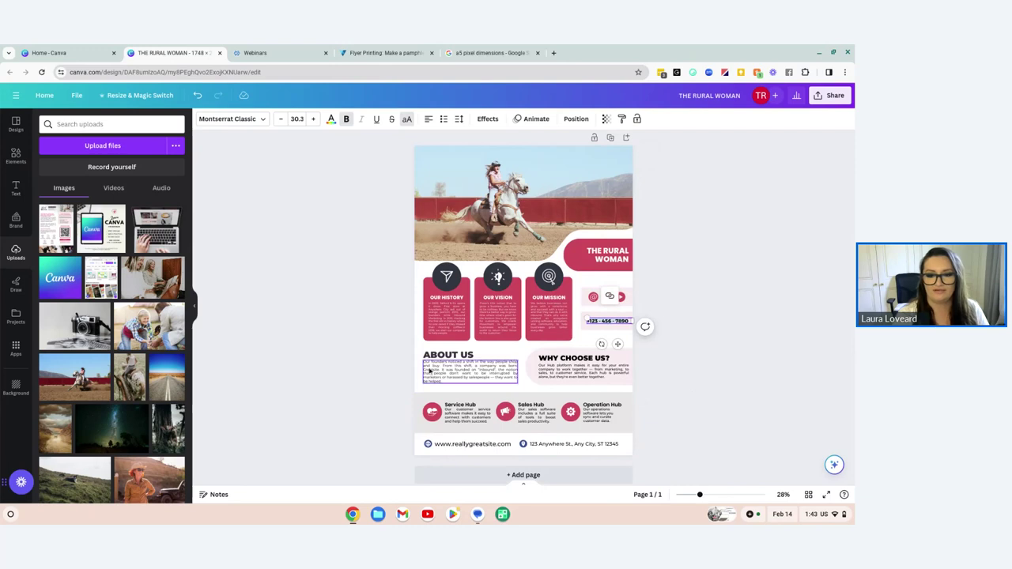
pyautogui.click(454, 369)
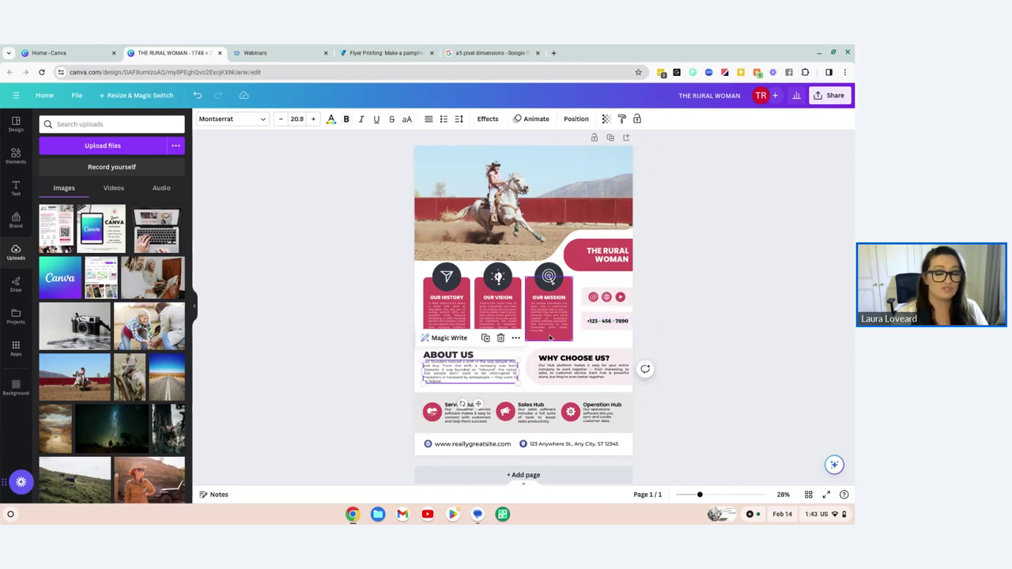
pyautogui.click(445, 316)
pyautogui.scroll(3, 386, 341)
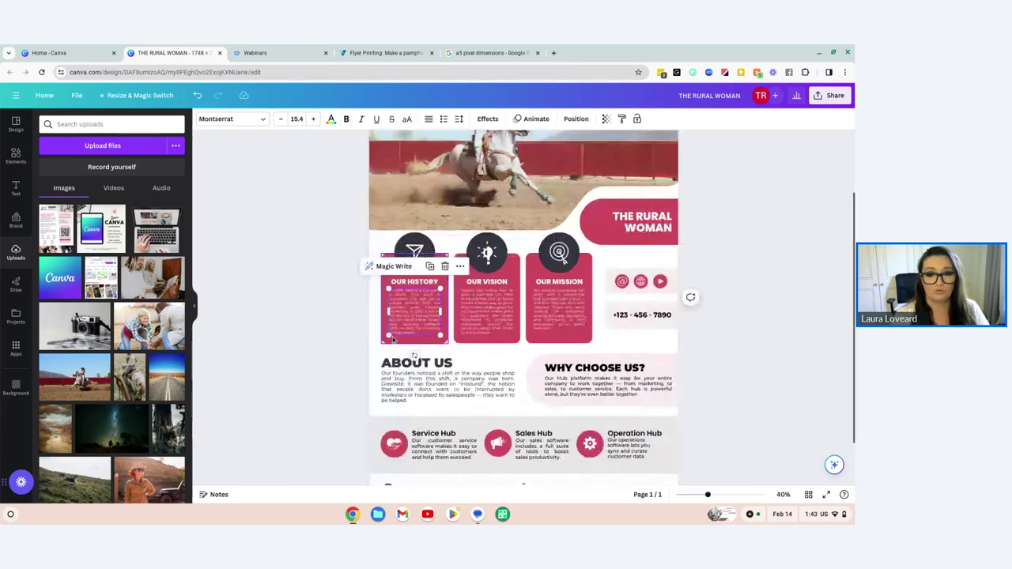
pyautogui.click(277, 319)
pyautogui.click(380, 304)
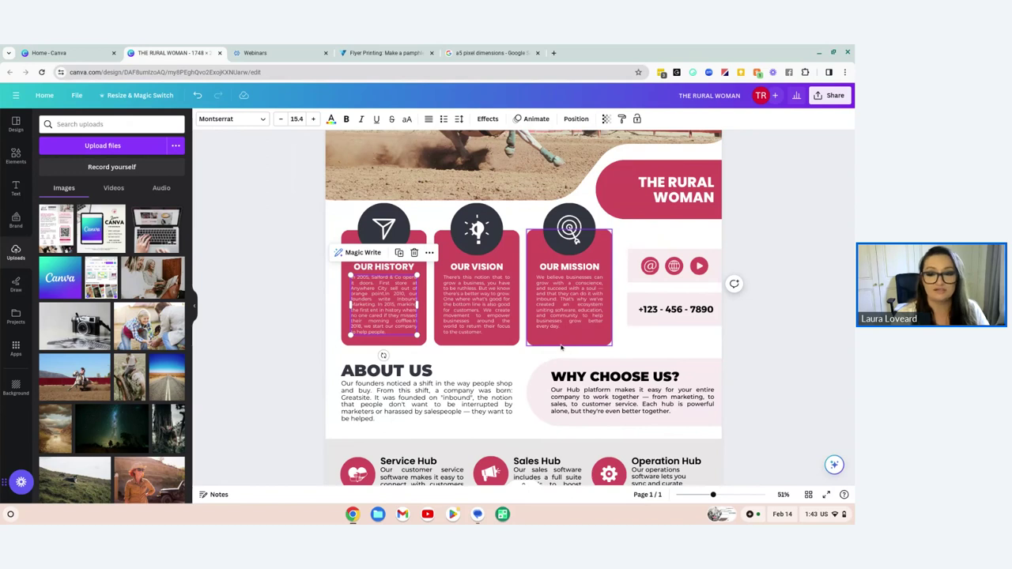
pyautogui.click(313, 119)
pyautogui.click(313, 119)
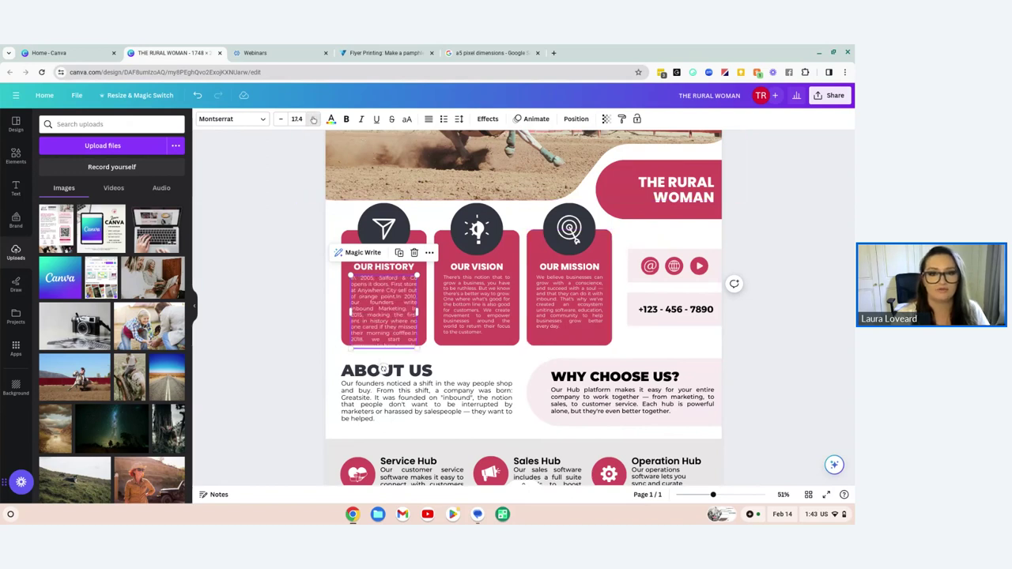
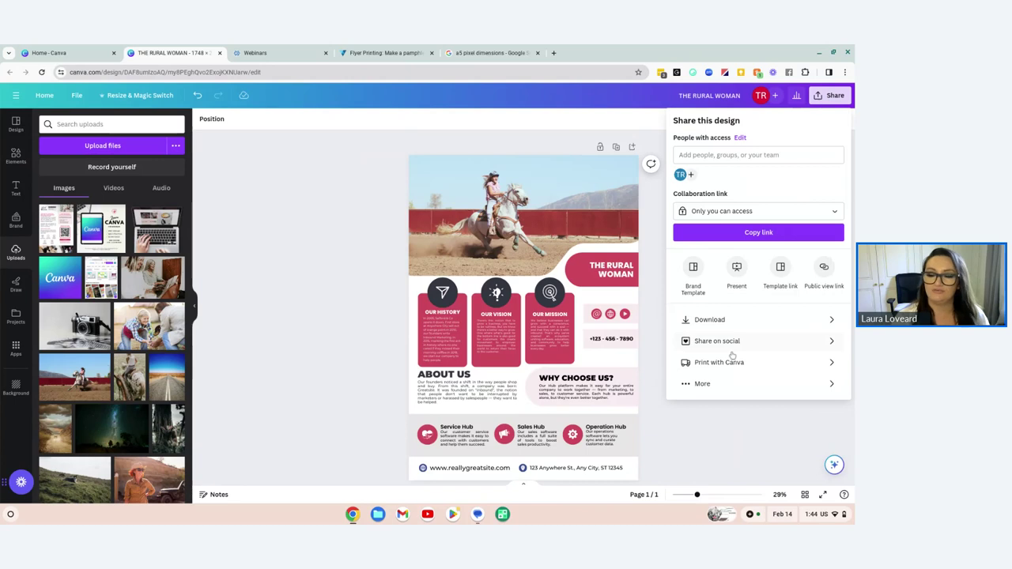
# Open the Print with Canva options for the flyer and browse the printable products
pyautogui.click(719, 364)
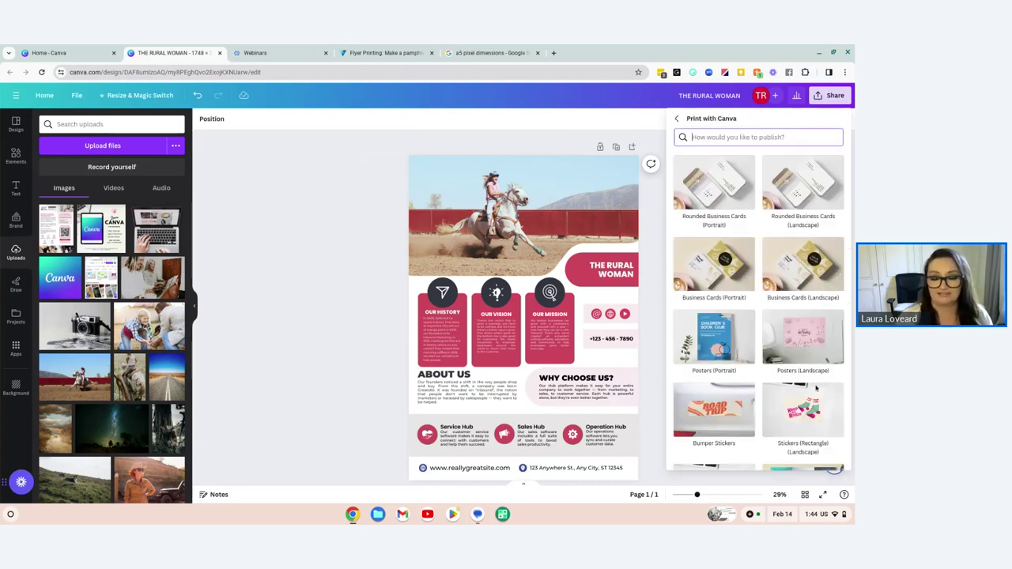
pyautogui.scroll(-5, 752, 384)
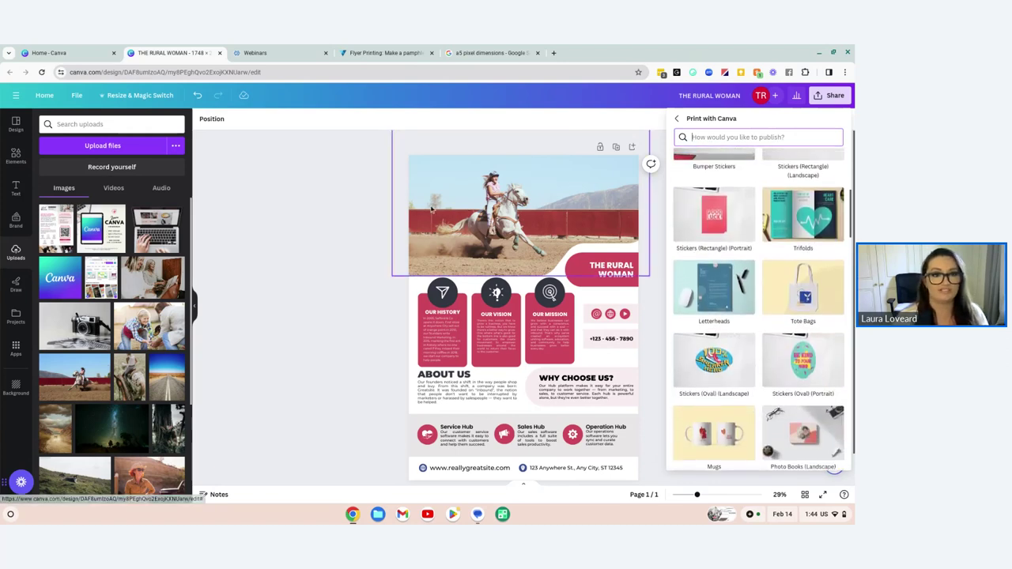
# Create a blank Flyer (A4 21 × 29.7 cm) design from the Canva home page and open its flyer printing options
pyautogui.click(54, 50)
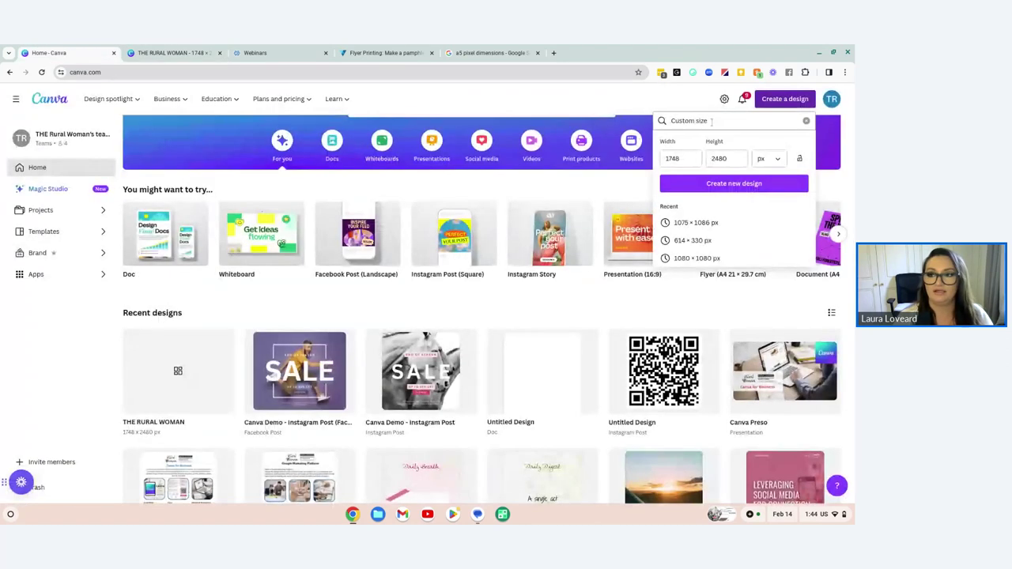
pyautogui.click(805, 121)
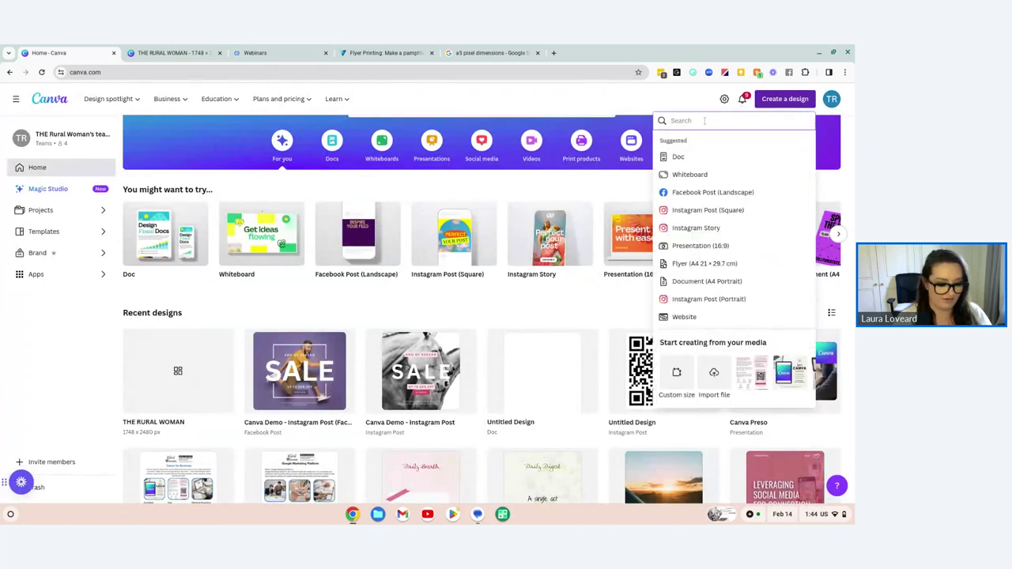
pyautogui.write('flyer')
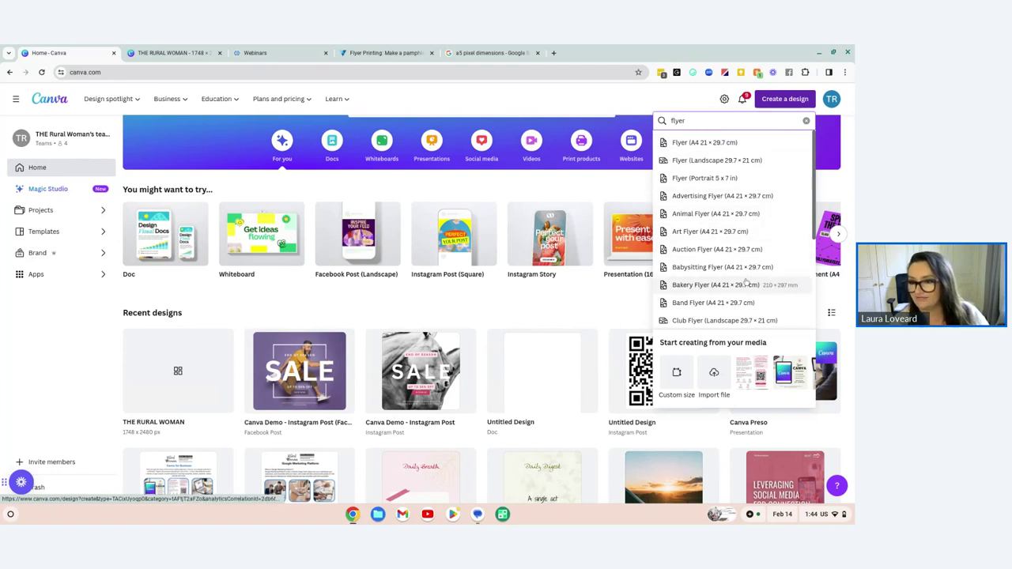
pyautogui.scroll(-5, 745, 283)
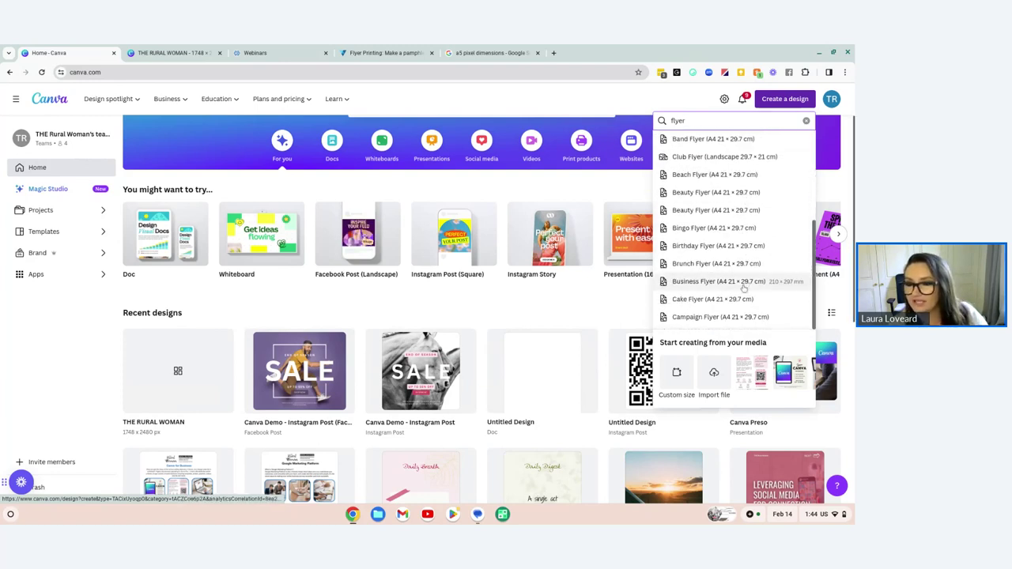
pyautogui.scroll(6, 735, 304)
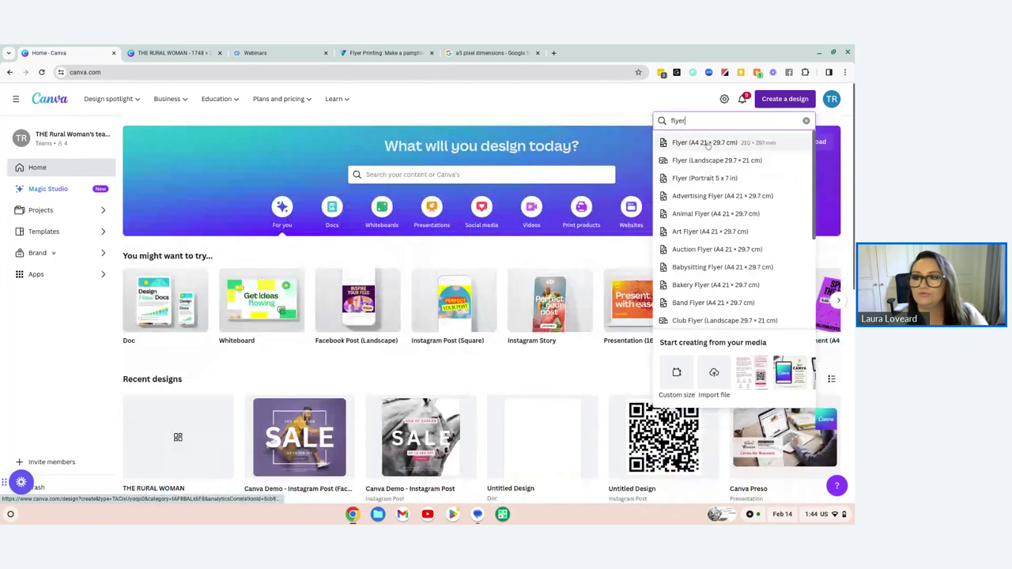
pyautogui.click(706, 143)
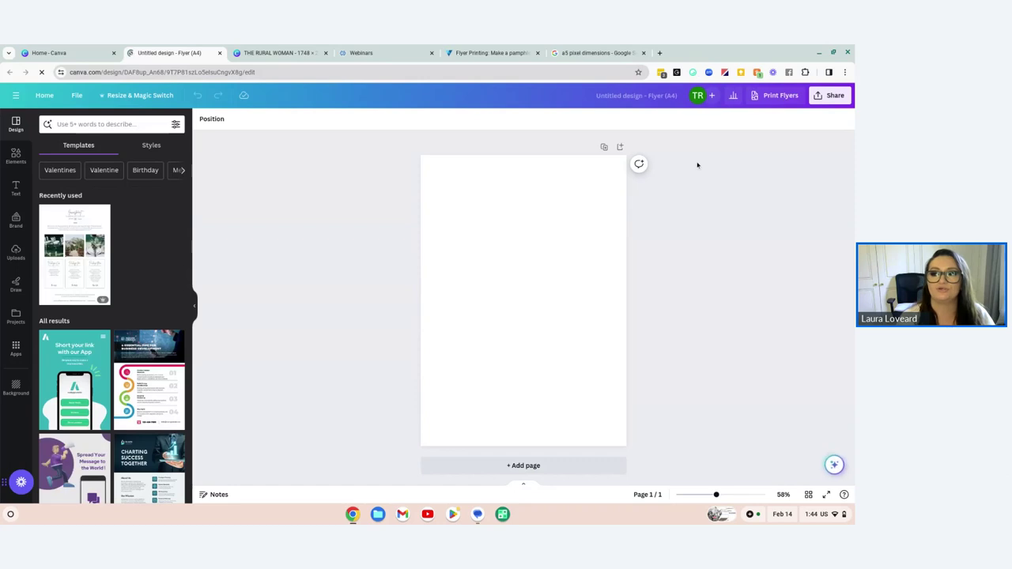
pyautogui.click(782, 96)
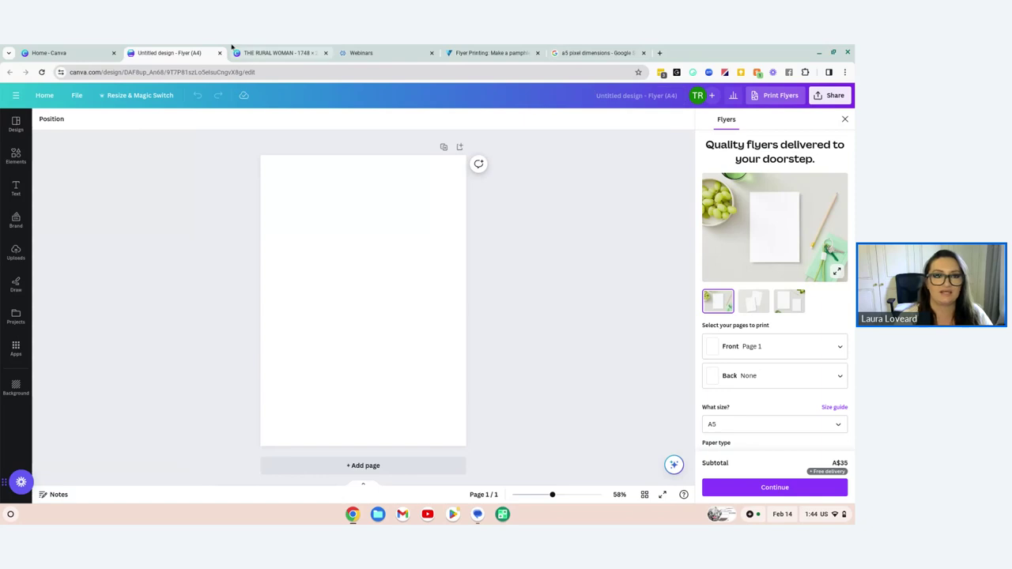
# Return to the THE RURAL WOMAN design and choose Flyers (Portrait) as its Canva print product
pyautogui.click(260, 53)
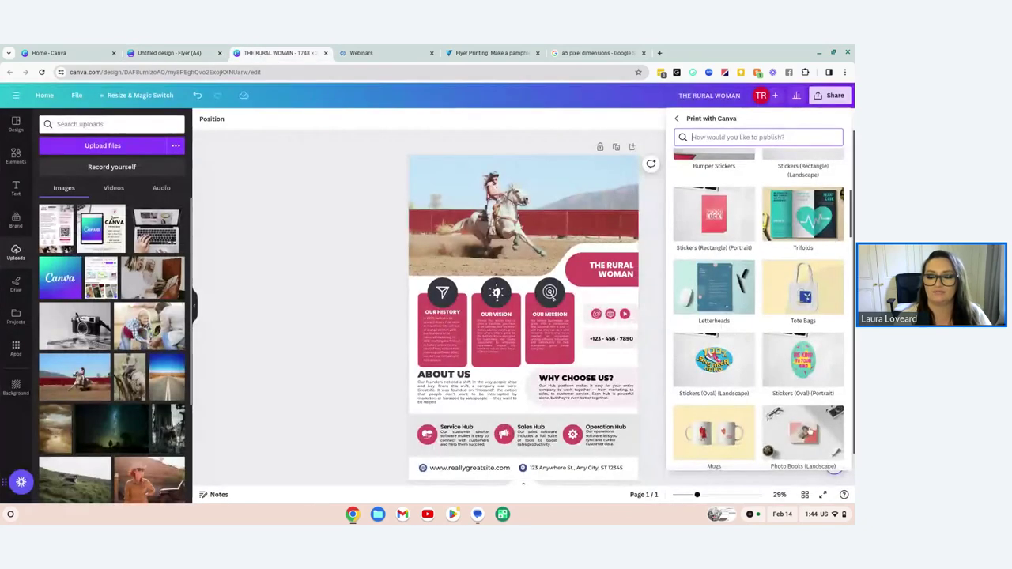
pyautogui.scroll(-2, 802, 315)
pyautogui.scroll(2, 802, 316)
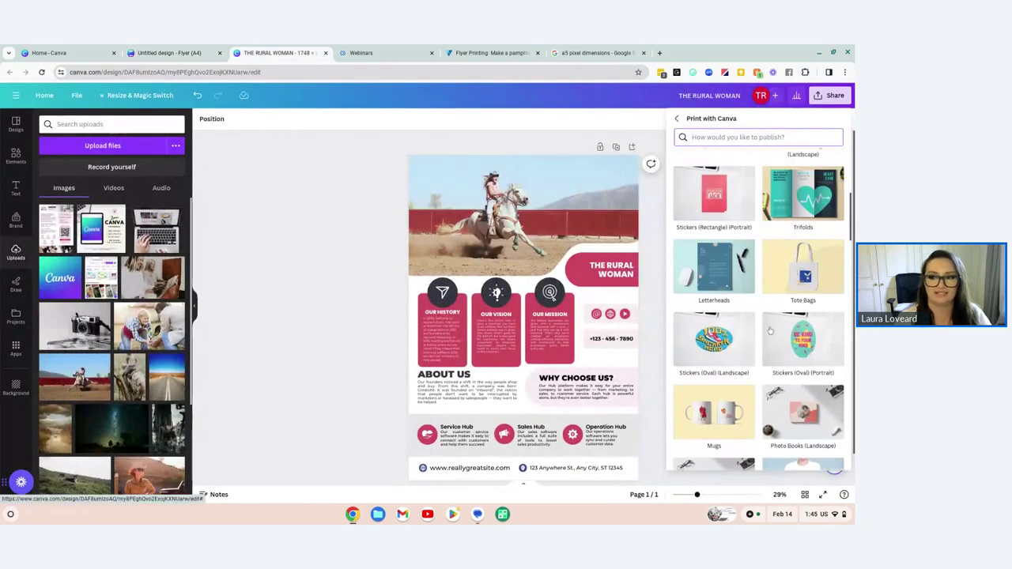
pyautogui.scroll(5, 720, 317)
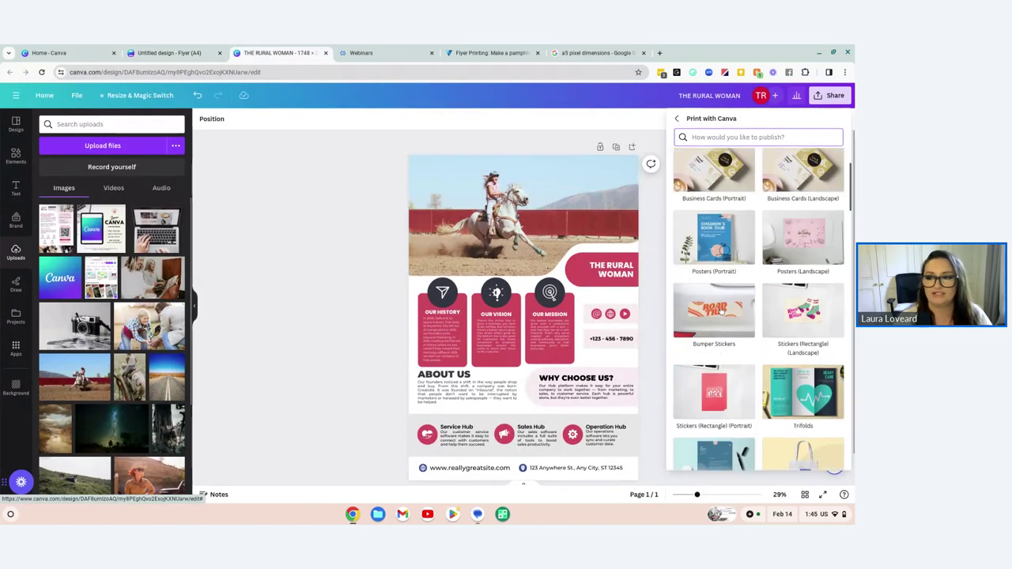
pyautogui.scroll(-10, 720, 311)
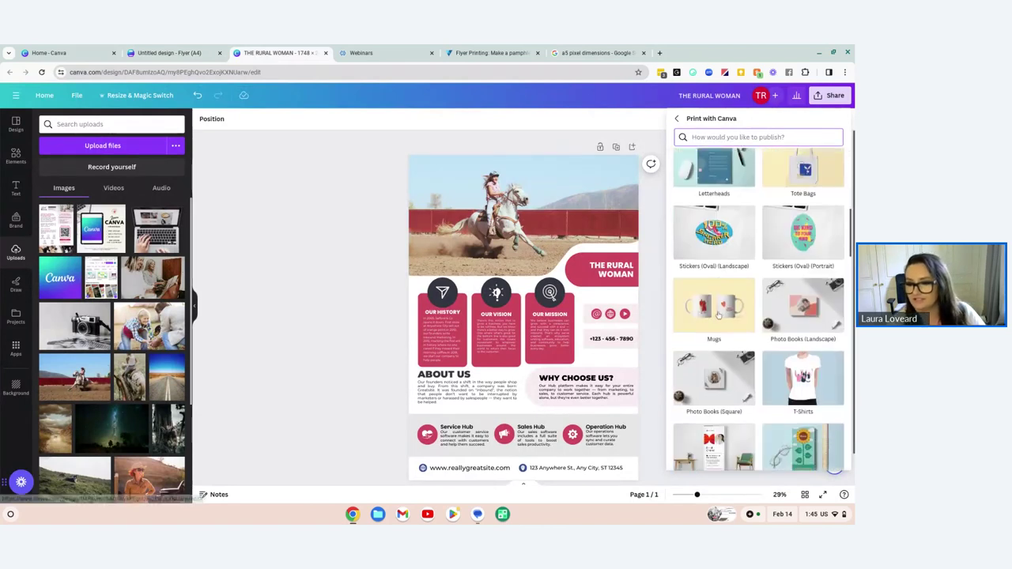
pyautogui.scroll(-6, 697, 320)
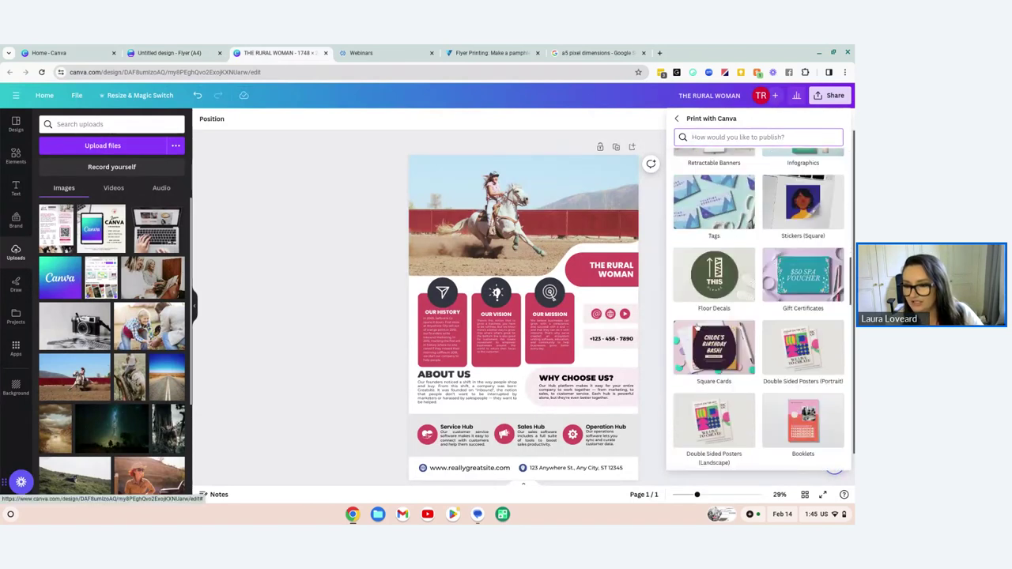
pyautogui.scroll(-2, 698, 326)
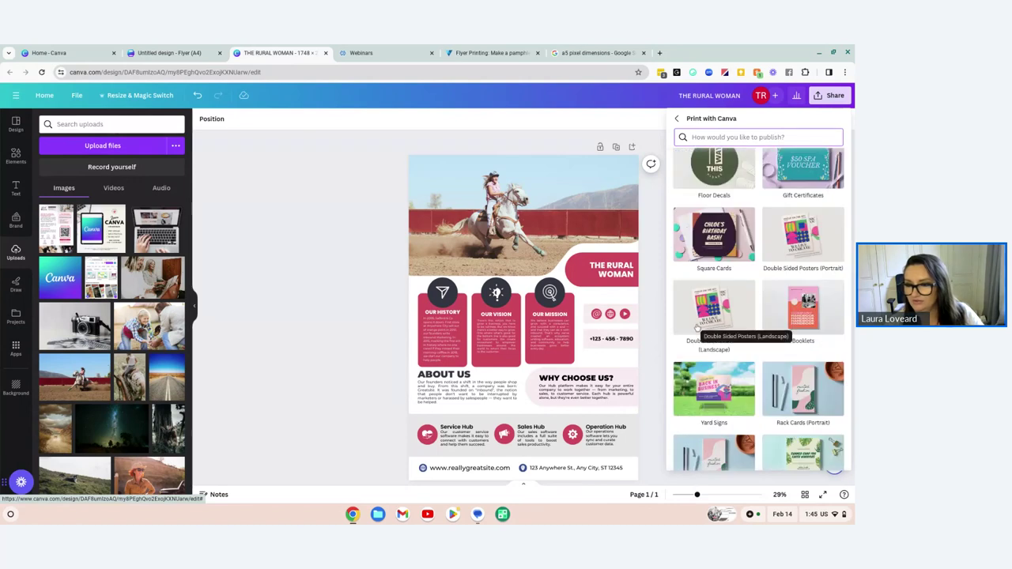
pyautogui.scroll(-3, 782, 387)
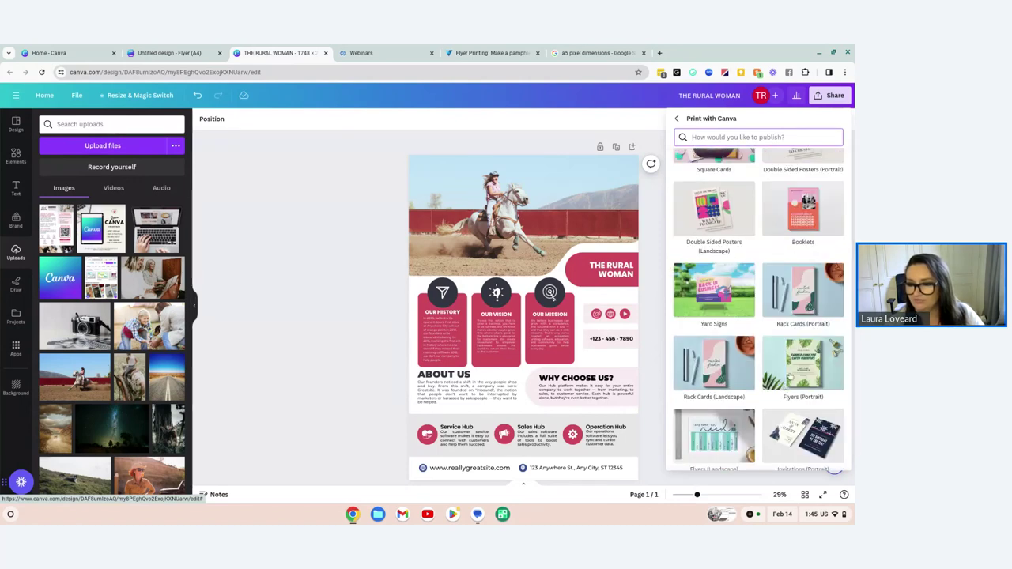
pyautogui.click(795, 365)
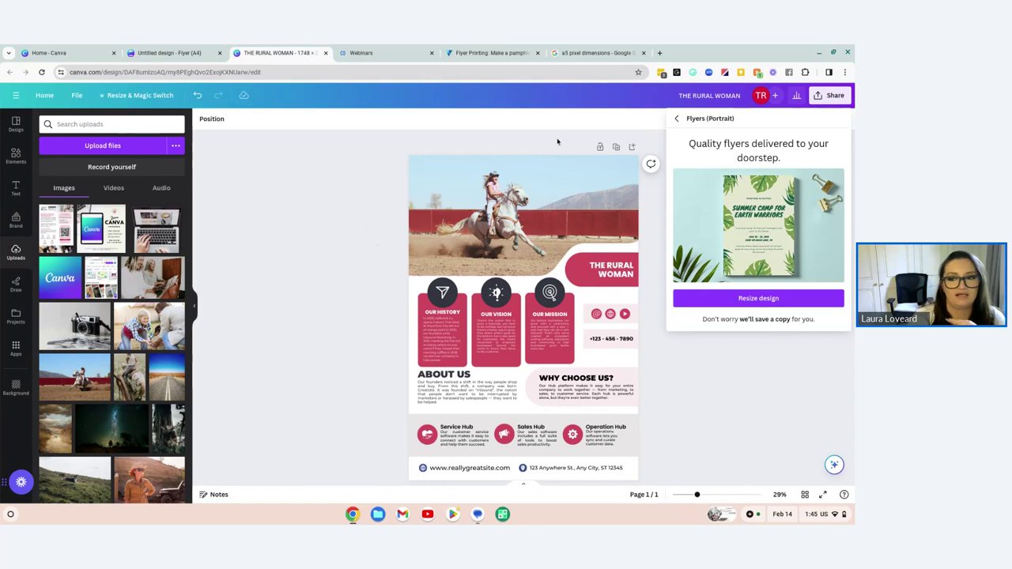
# Download the flyer as a PNG and save it as THE RURAL WOMAN.png in the ASBAS downloads folder
pyautogui.click(687, 457)
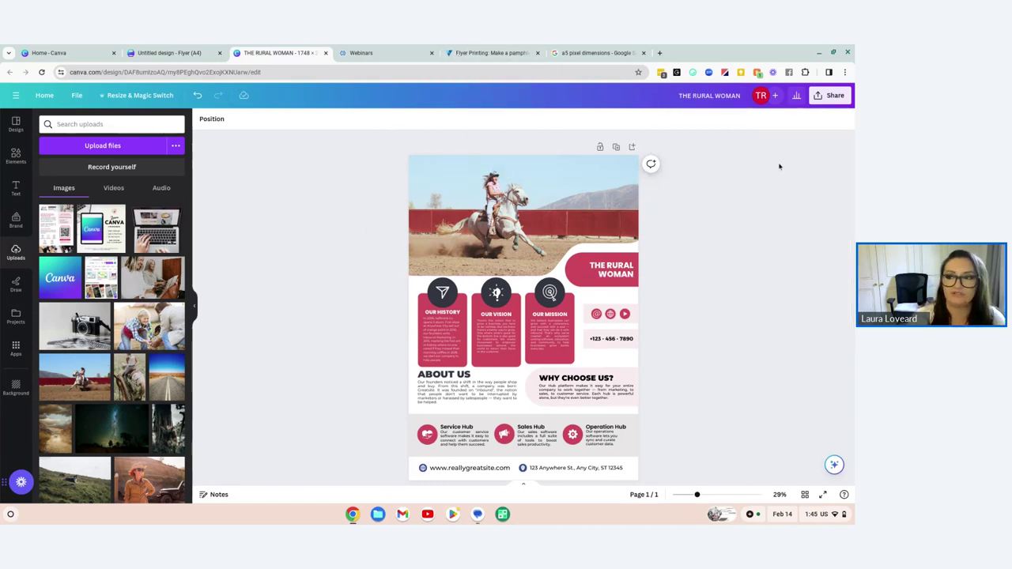
pyautogui.click(832, 96)
pyautogui.click(707, 319)
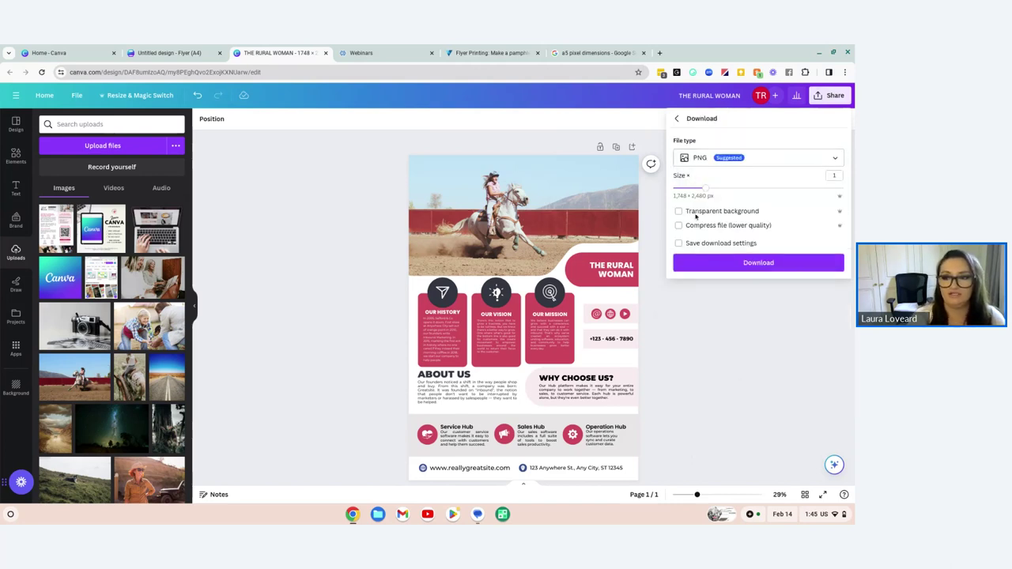
pyautogui.click(719, 263)
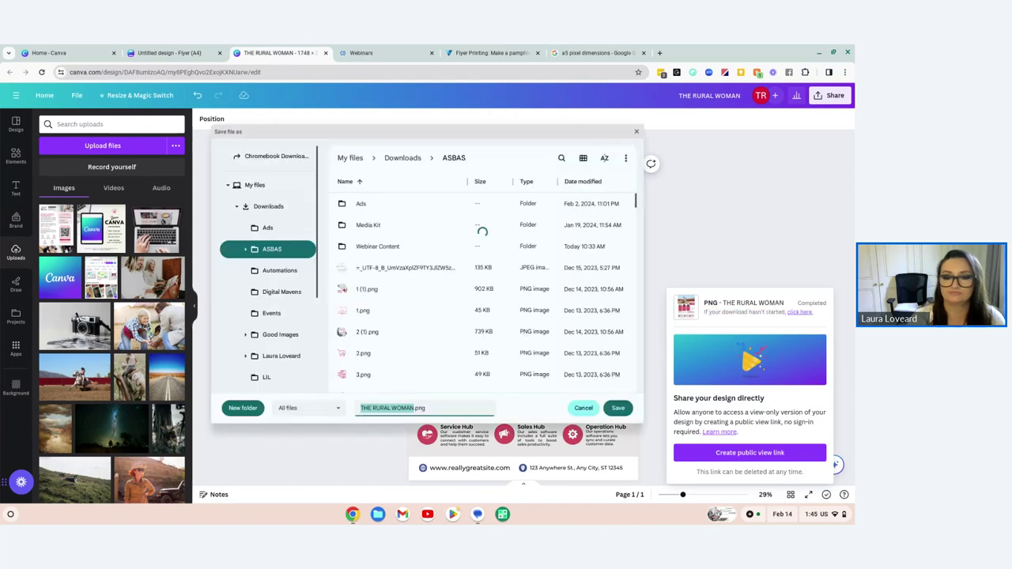
pyautogui.click(617, 407)
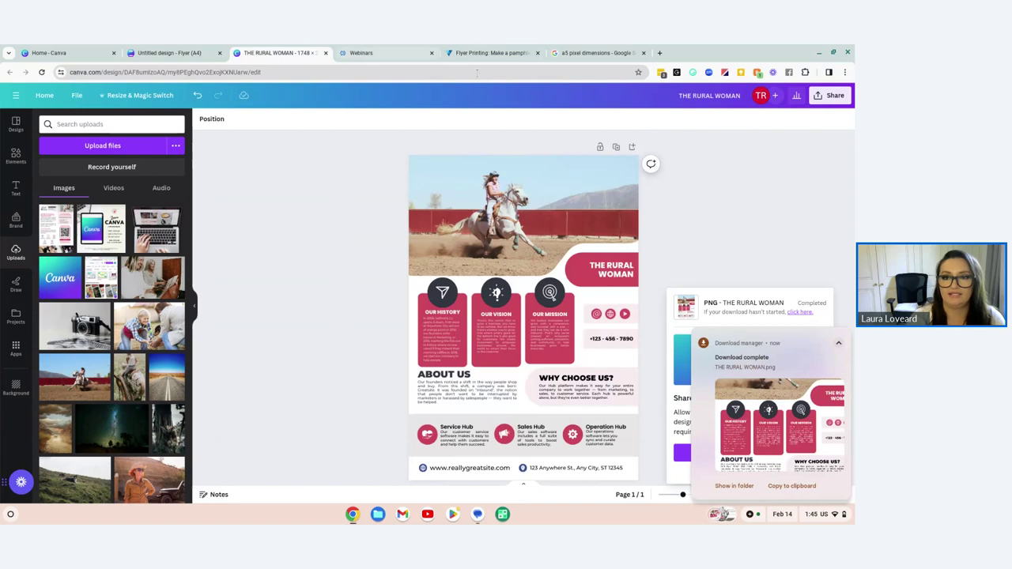
# Switch to the VistaPrint Flyers and Pamphlets page and set the quantity to 50
pyautogui.click(469, 52)
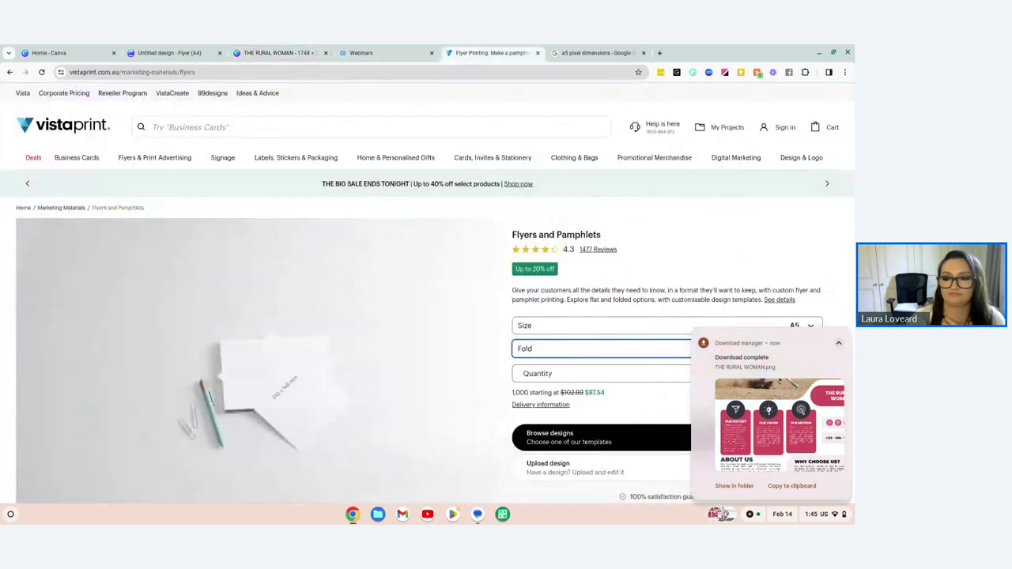
pyautogui.click(845, 335)
pyautogui.click(704, 376)
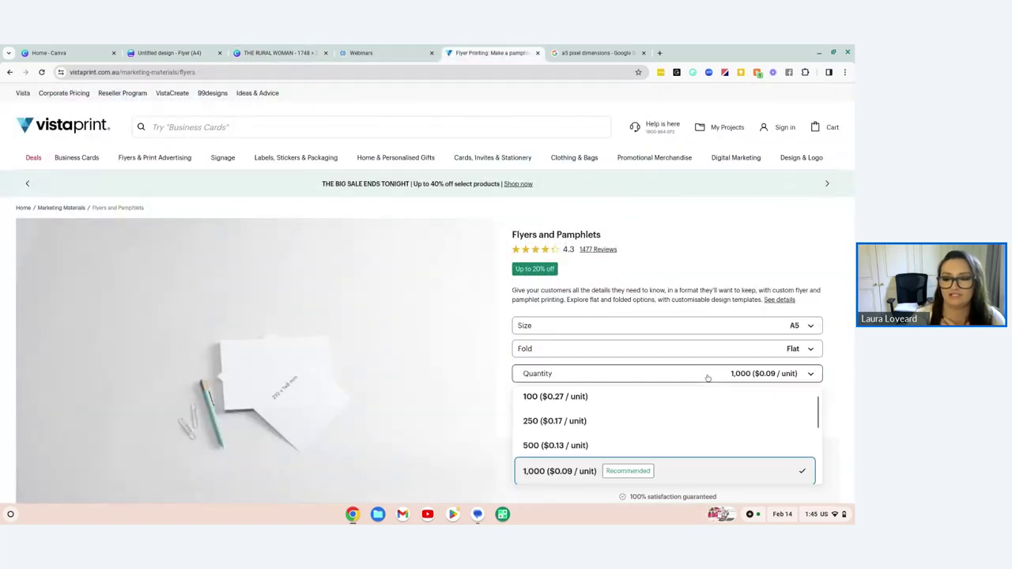
pyautogui.scroll(1, 598, 435)
pyautogui.click(577, 405)
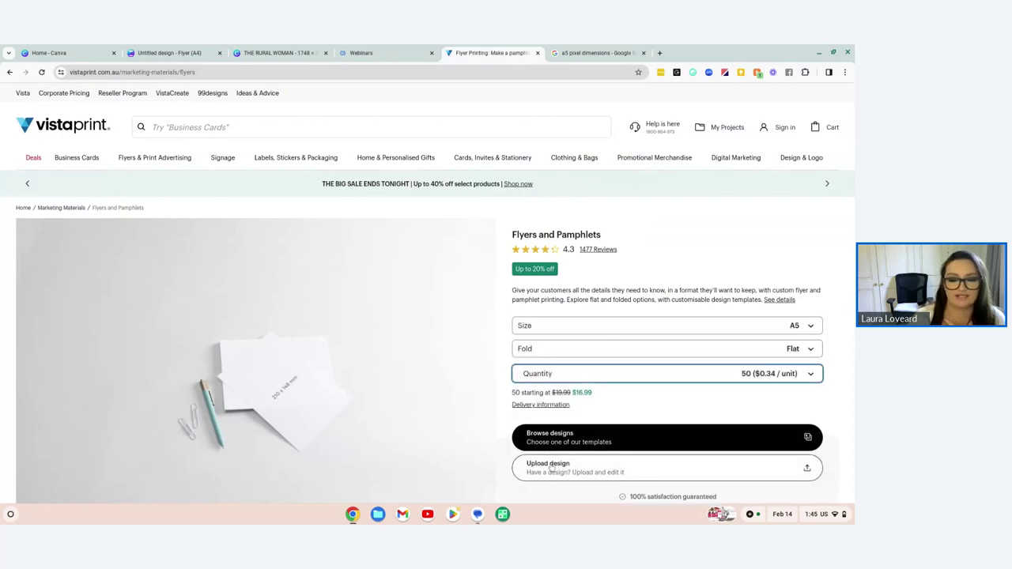
# Start a vertical flyer from an uploaded design, using THE RURAL WOMAN.png from the ASBAS folder
pyautogui.click(542, 484)
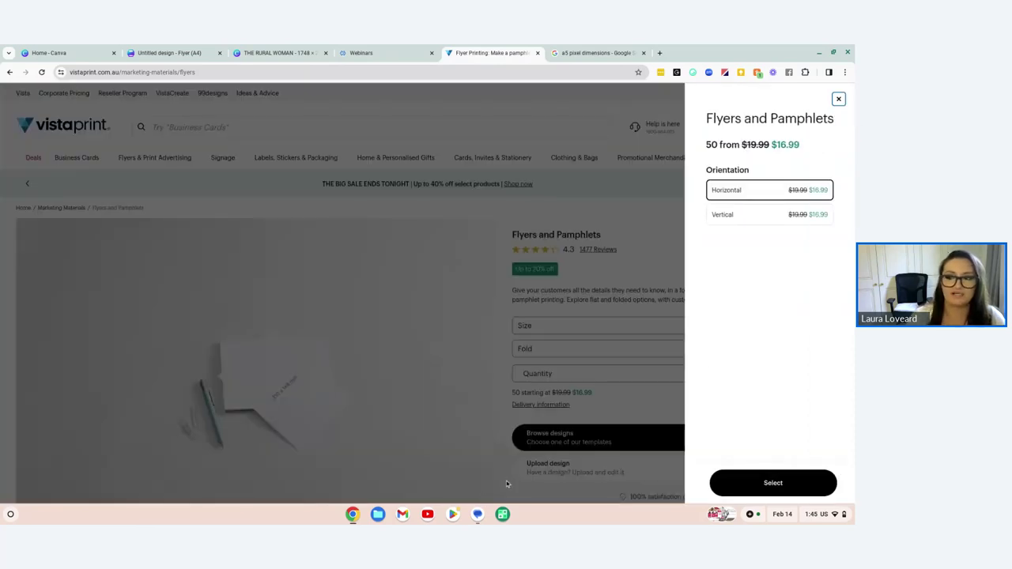
pyautogui.click(748, 215)
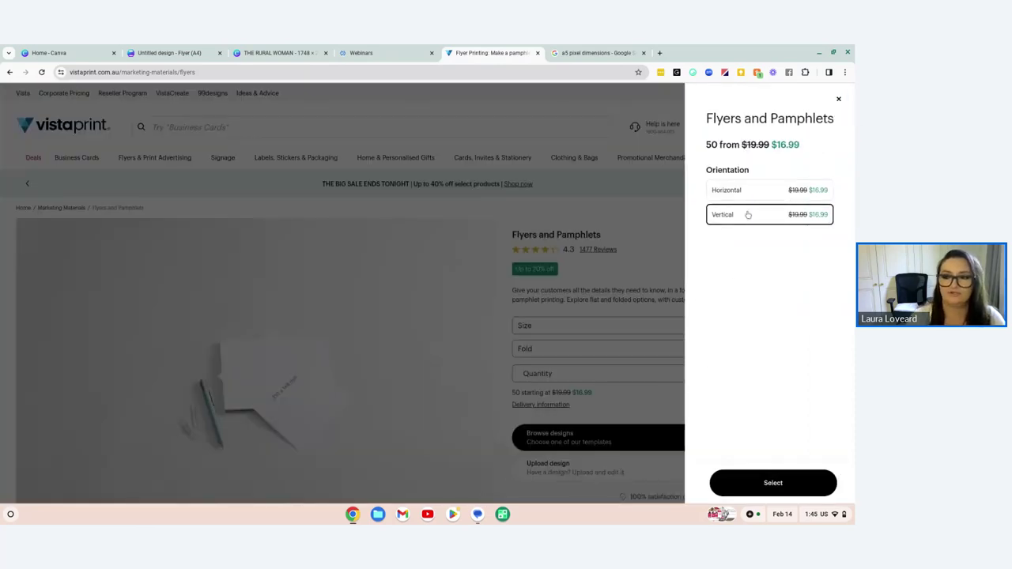
pyautogui.click(770, 484)
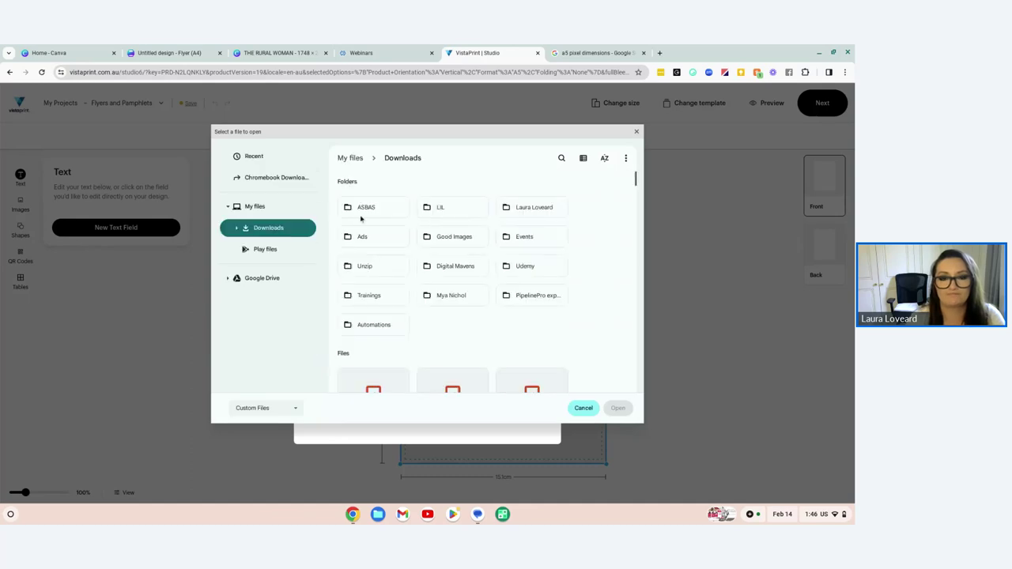
pyautogui.doubleClick(362, 213)
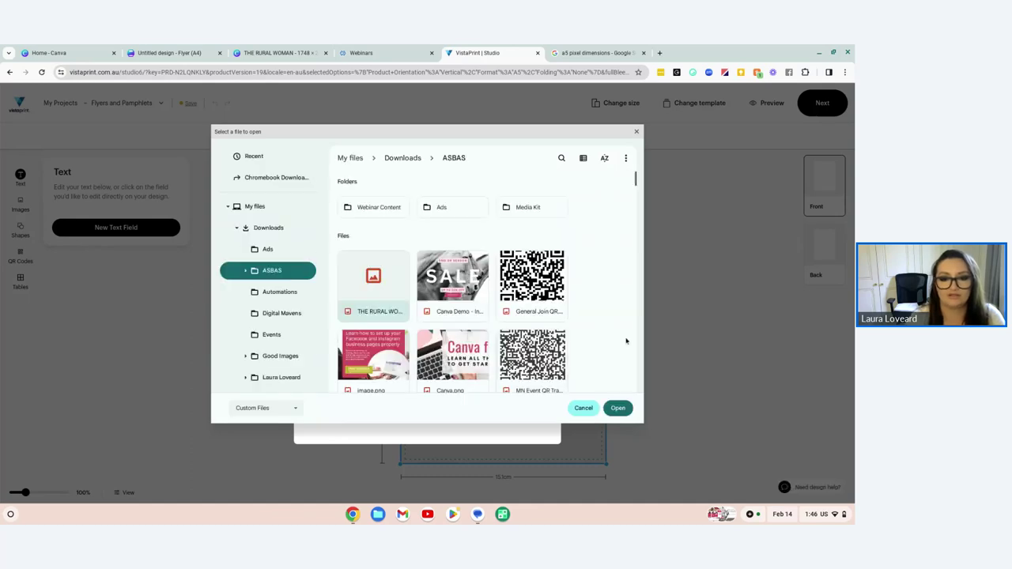
pyautogui.click(620, 409)
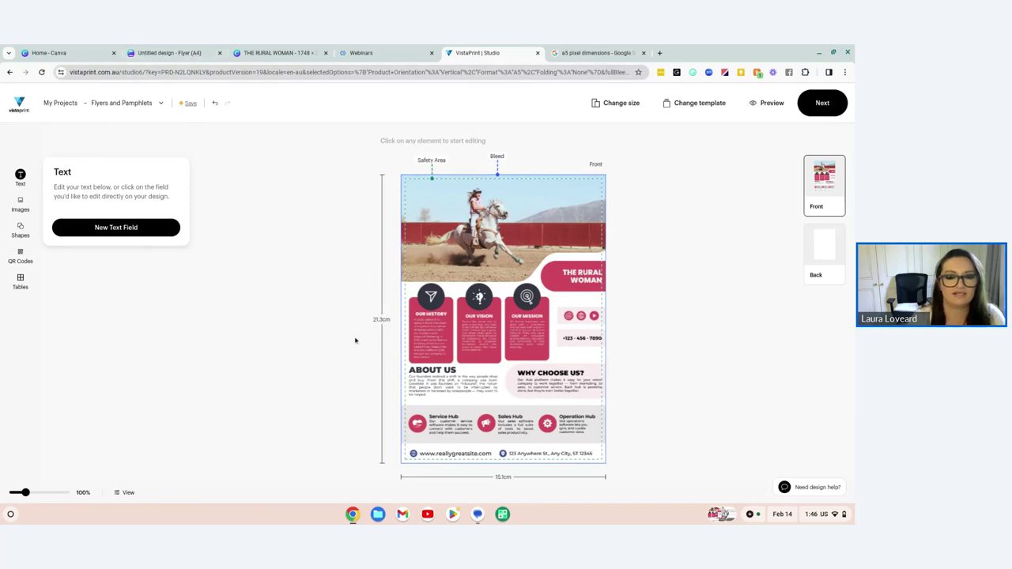
# Return to the THE RURAL WOMAN design in Canva, close the a5 pixel dimensions page and move the design beside the Canva home page
pyautogui.click(187, 57)
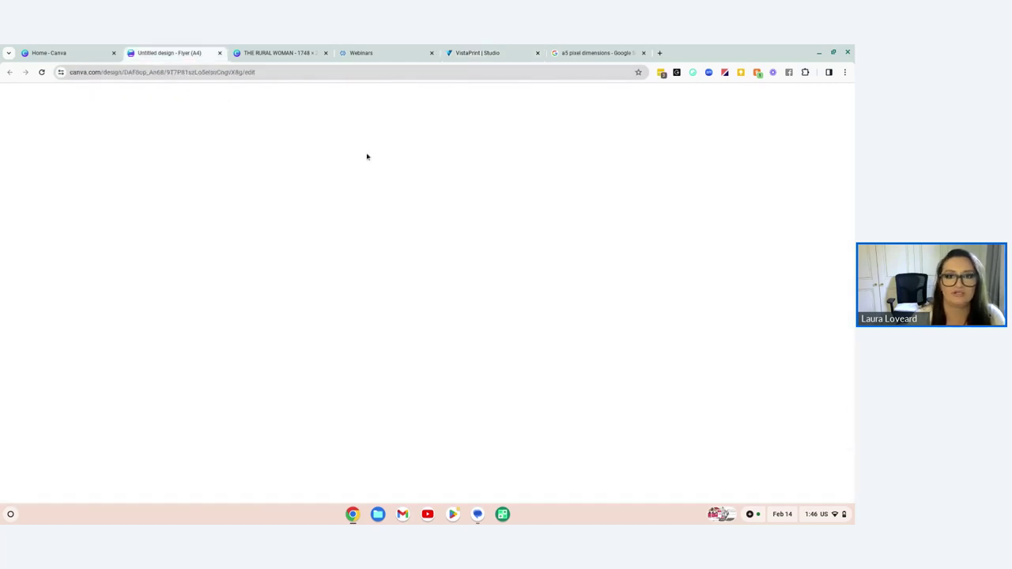
pyautogui.click(247, 52)
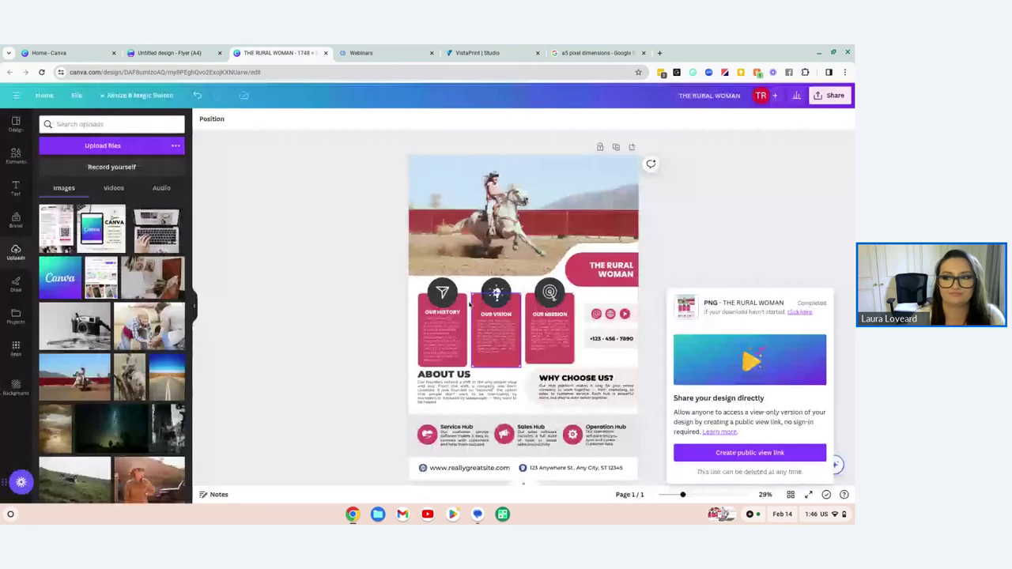
pyautogui.click(643, 52)
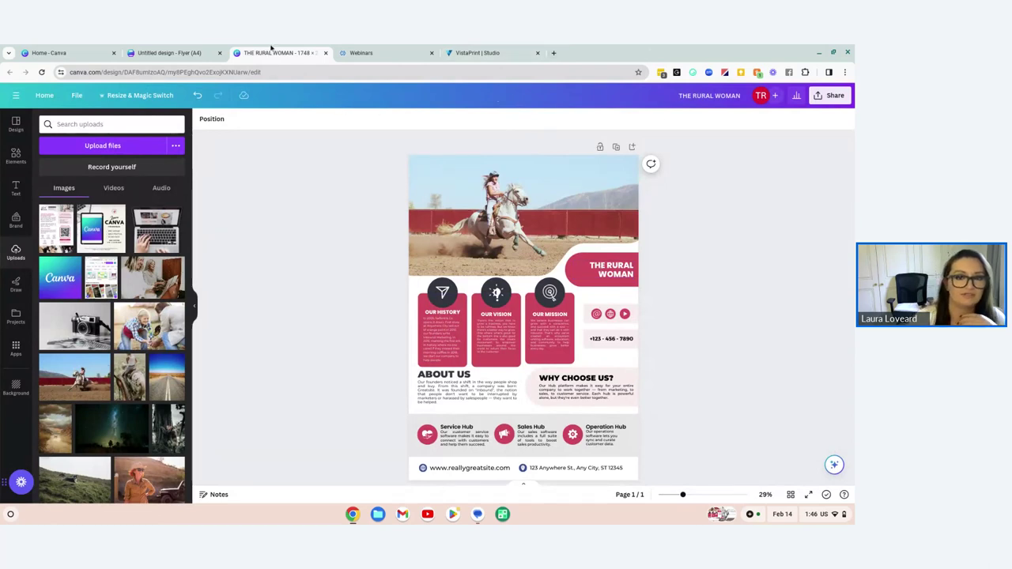
pyautogui.moveTo(272, 54); pyautogui.dragTo(165, 51)
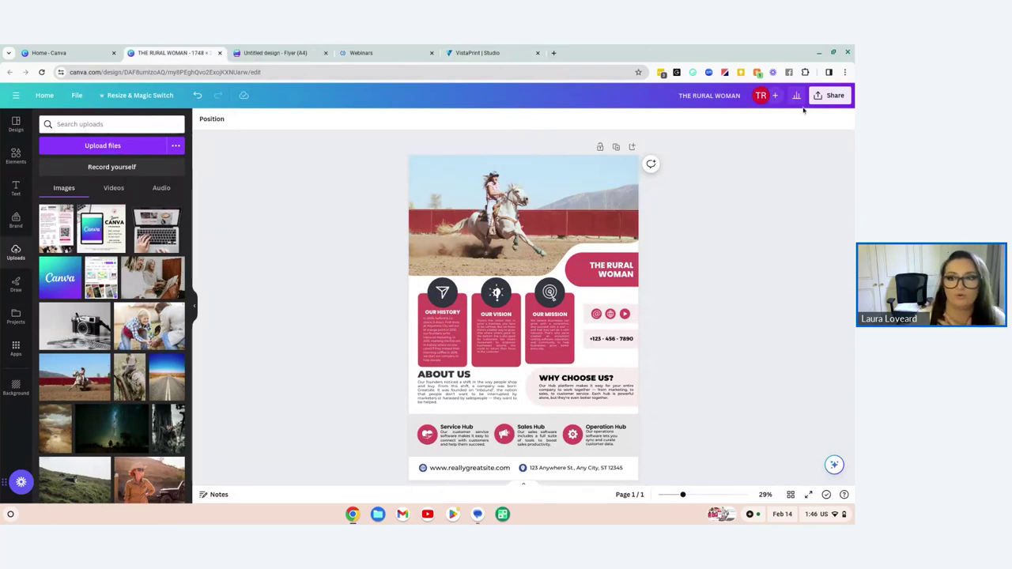
# Choose Flyers (Portrait) under Print with Canva and resize the design into a print-ready copy
pyautogui.click(829, 95)
pyautogui.click(751, 362)
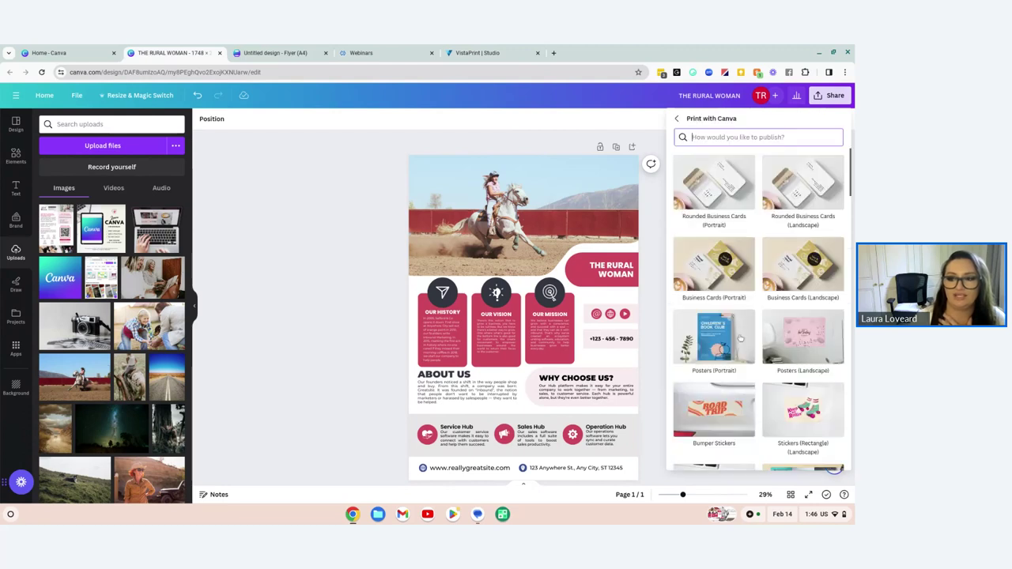
pyautogui.scroll(-4, 798, 360)
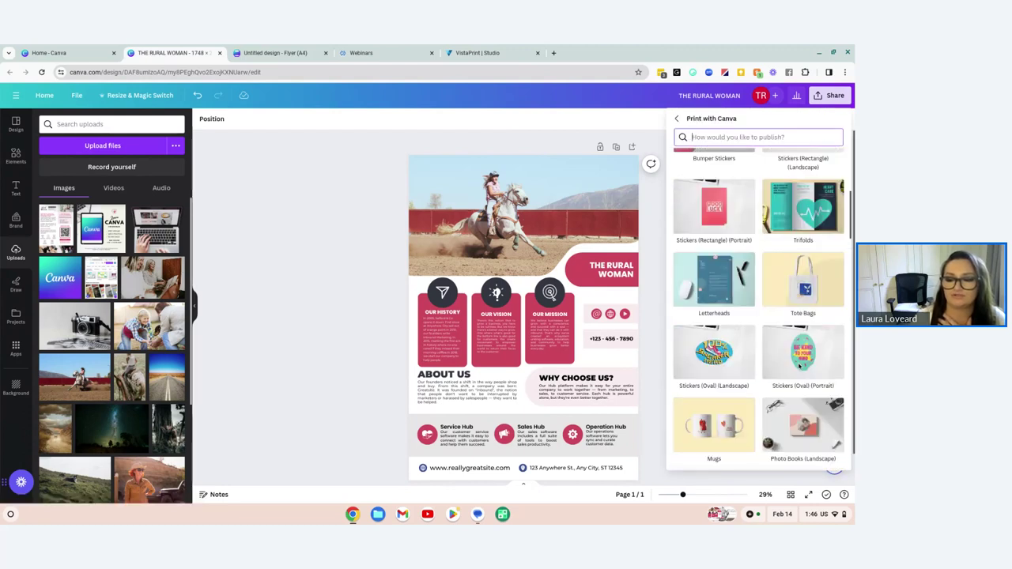
pyautogui.scroll(-8, 799, 366)
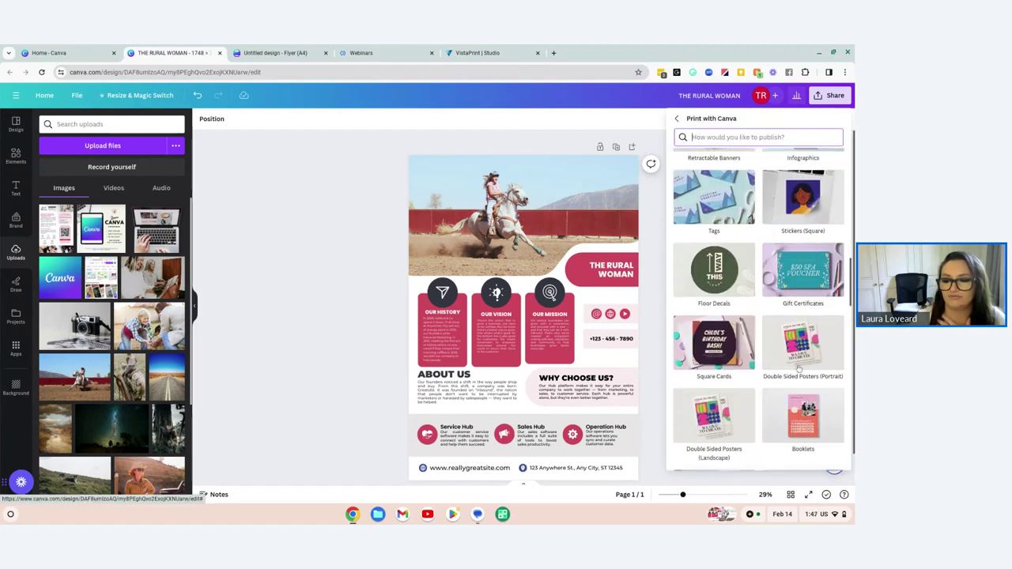
pyautogui.scroll(-5, 799, 368)
pyautogui.click(803, 363)
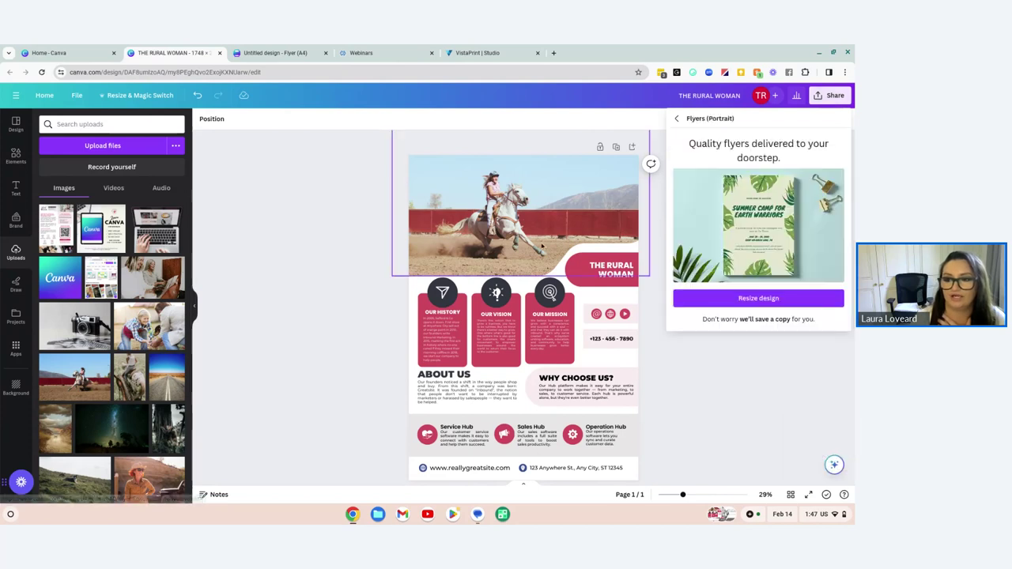
pyautogui.click(757, 298)
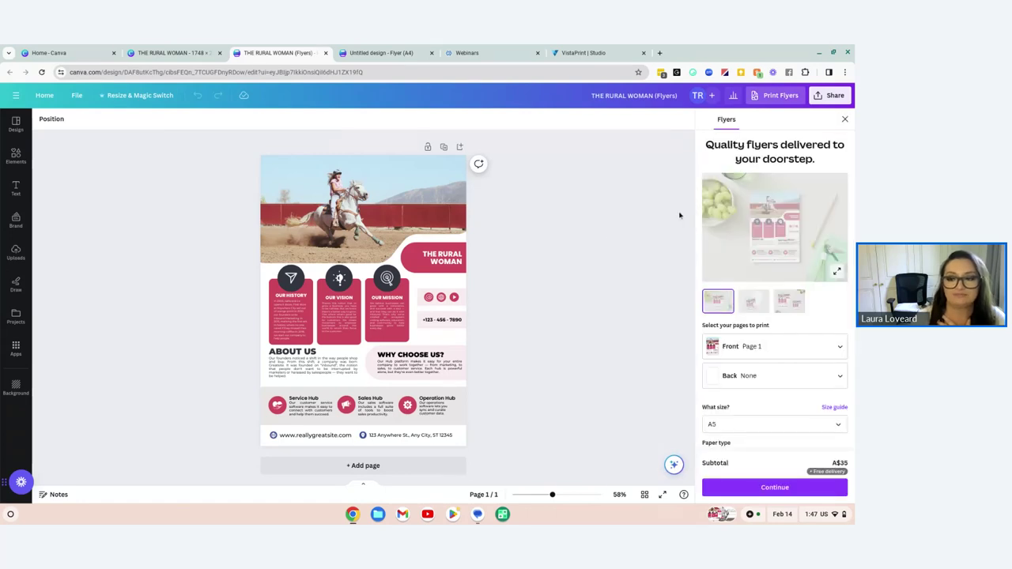
# Examine the front and back page choices and the mockup previews for the flyer print order
pyautogui.click(758, 347)
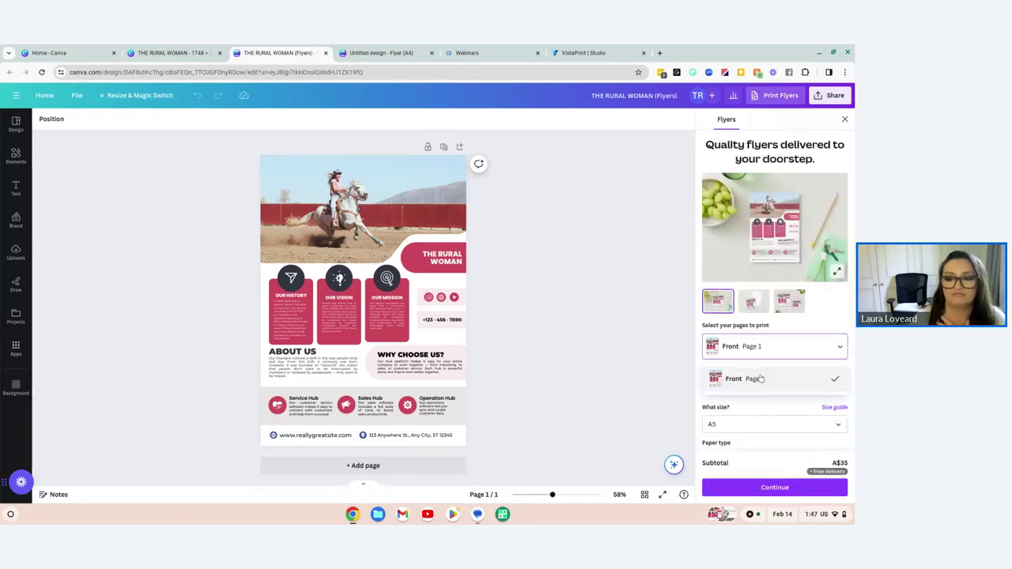
pyautogui.click(759, 380)
pyautogui.click(735, 379)
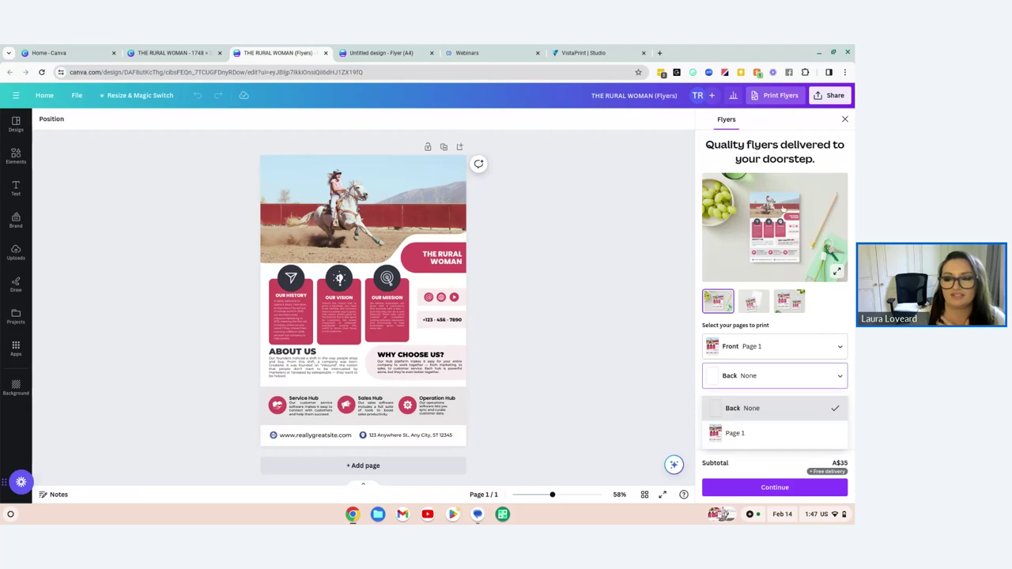
pyautogui.click(761, 309)
pyautogui.click(782, 302)
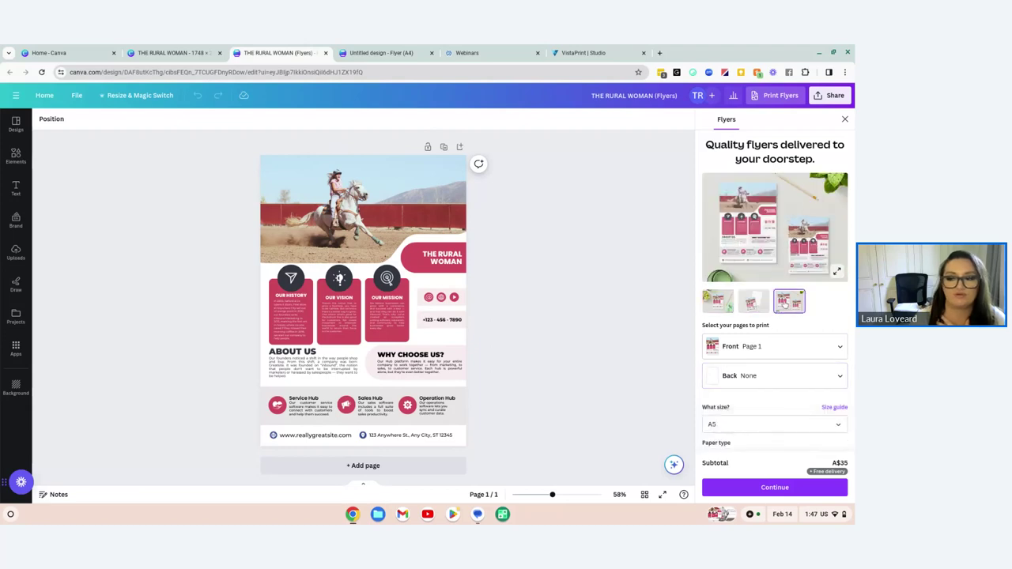
pyautogui.click(719, 304)
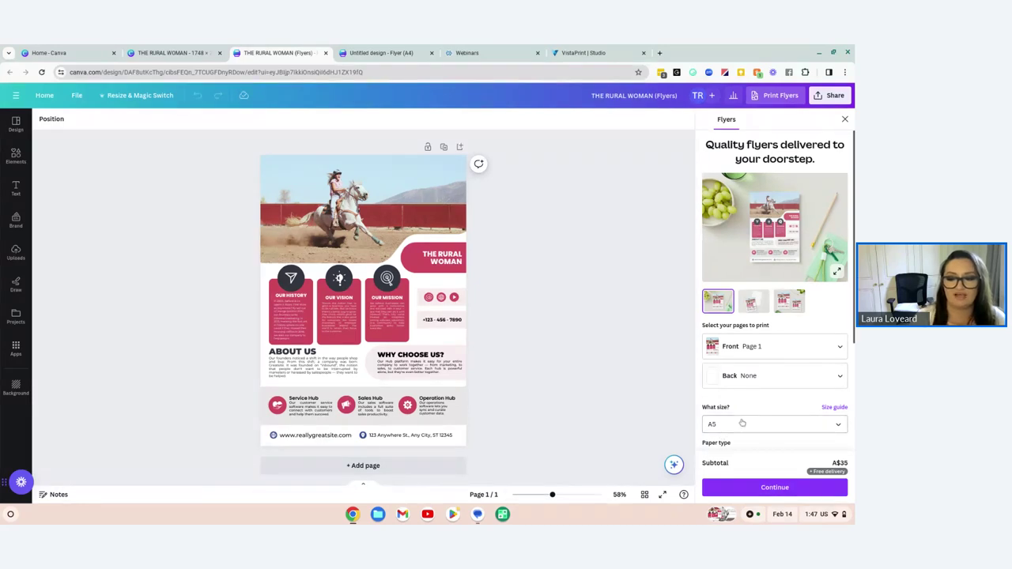
# Review the paper type and paper finish options for the flyer, keeping Standard paper and Matte finish
pyautogui.scroll(-3, 742, 423)
pyautogui.click(739, 321)
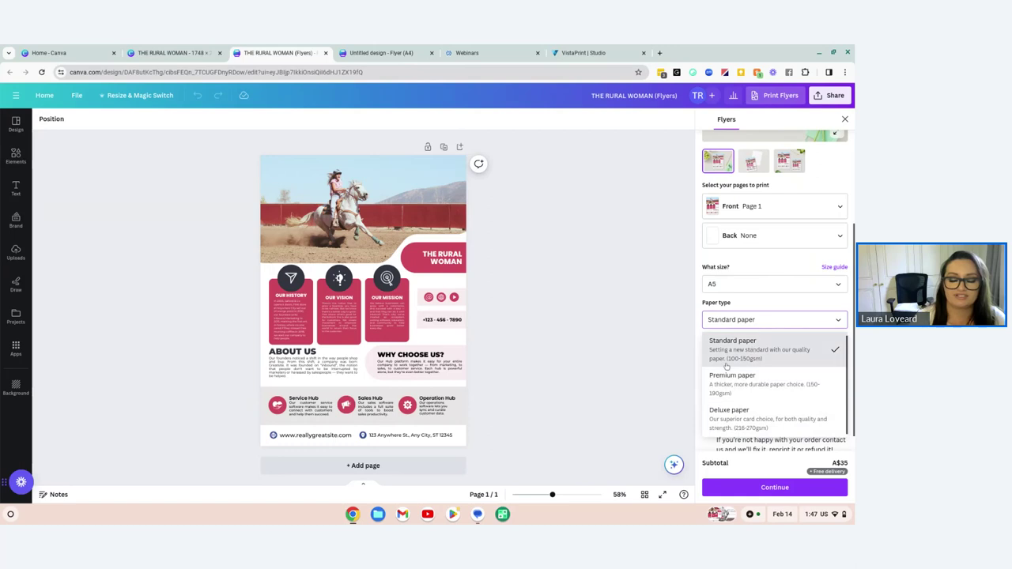
pyautogui.scroll(-1, 751, 356)
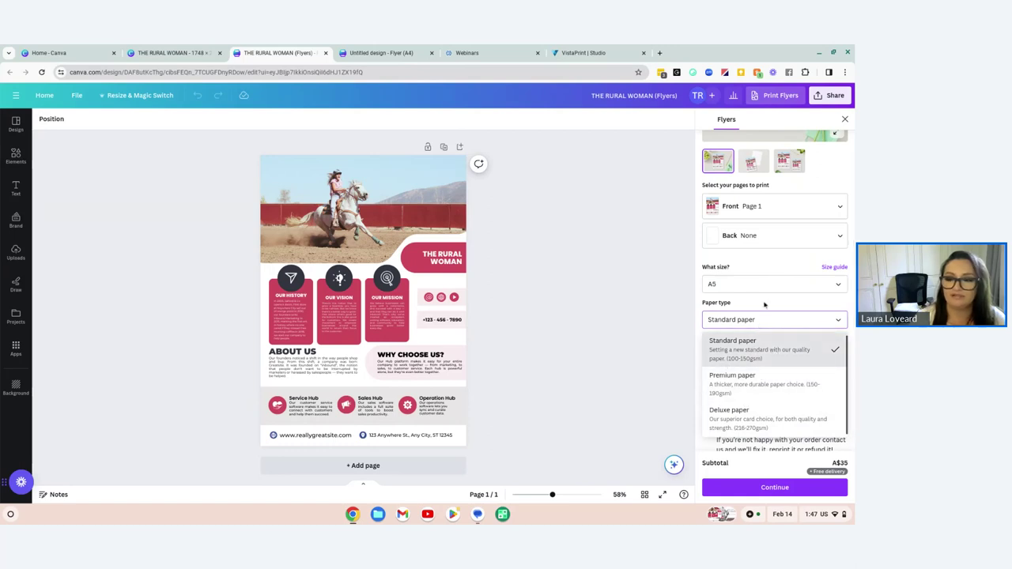
pyautogui.click(753, 352)
pyautogui.click(753, 355)
pyautogui.click(764, 355)
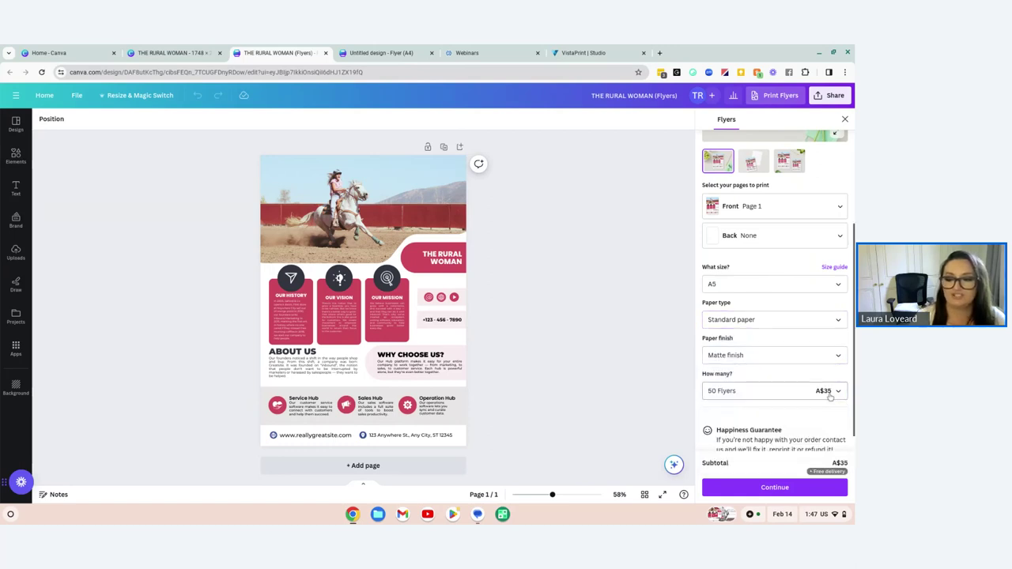
# Review the available flyer quantities and their prices without changing the order
pyautogui.scroll(-1, 811, 355)
pyautogui.click(797, 370)
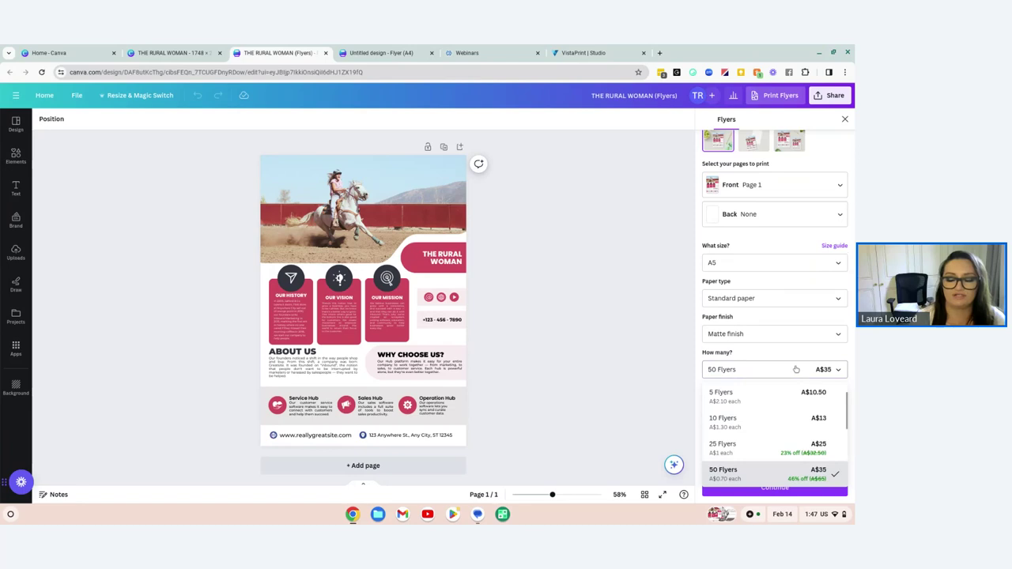
pyautogui.scroll(-3, 786, 414)
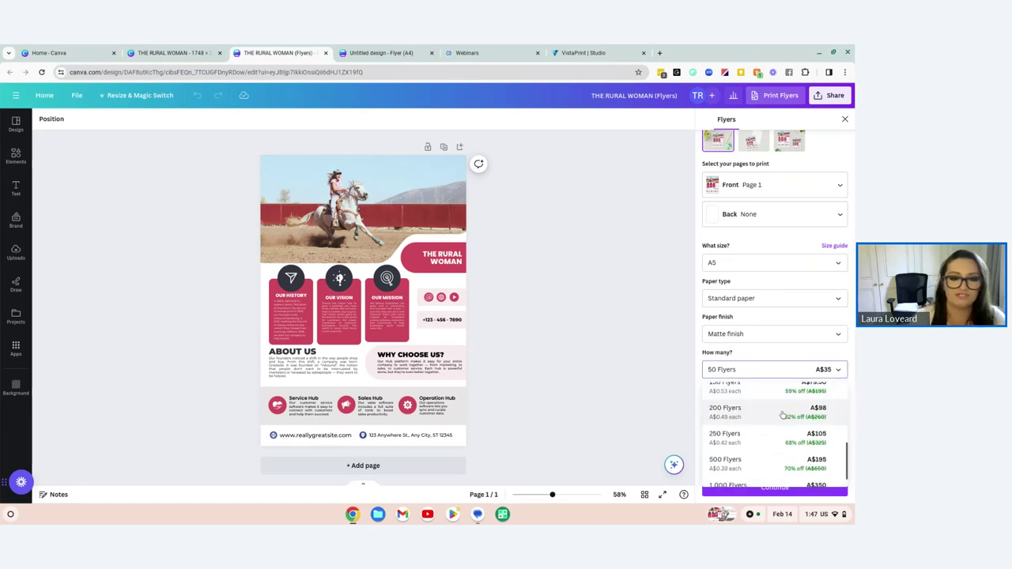
pyautogui.scroll(1, 728, 399)
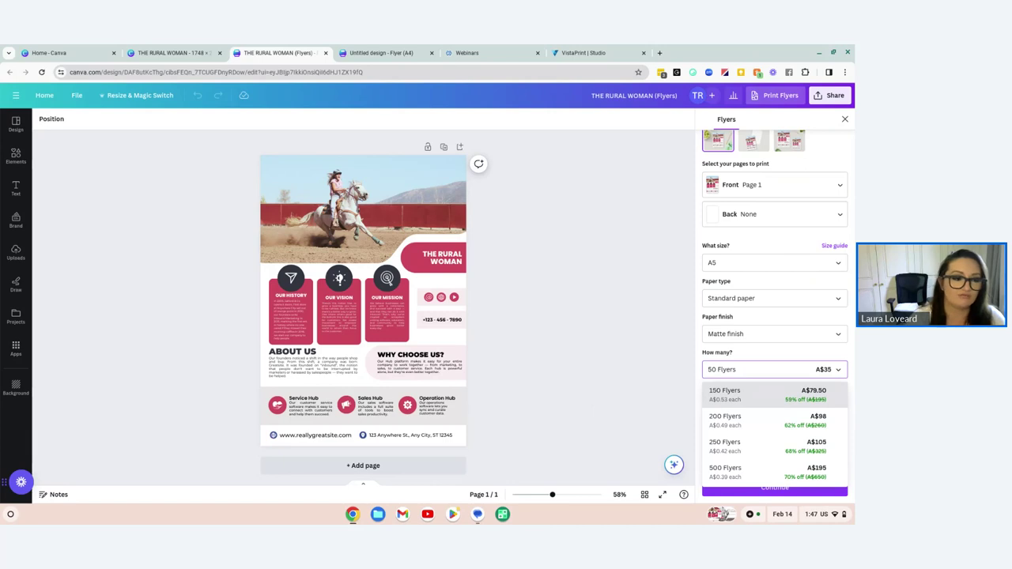
pyautogui.click(612, 420)
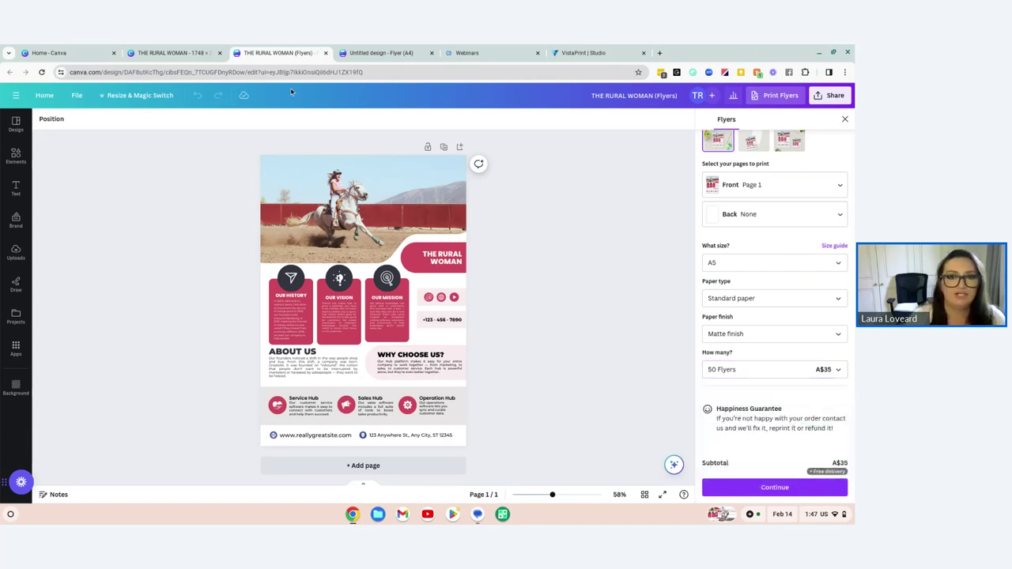
# Close the THE RURAL WOMAN (Flyers), THE RURAL WOMAN and Untitled design - Flyer (A4) browser pages
pyautogui.moveTo(260, 54); pyautogui.dragTo(211, 67)
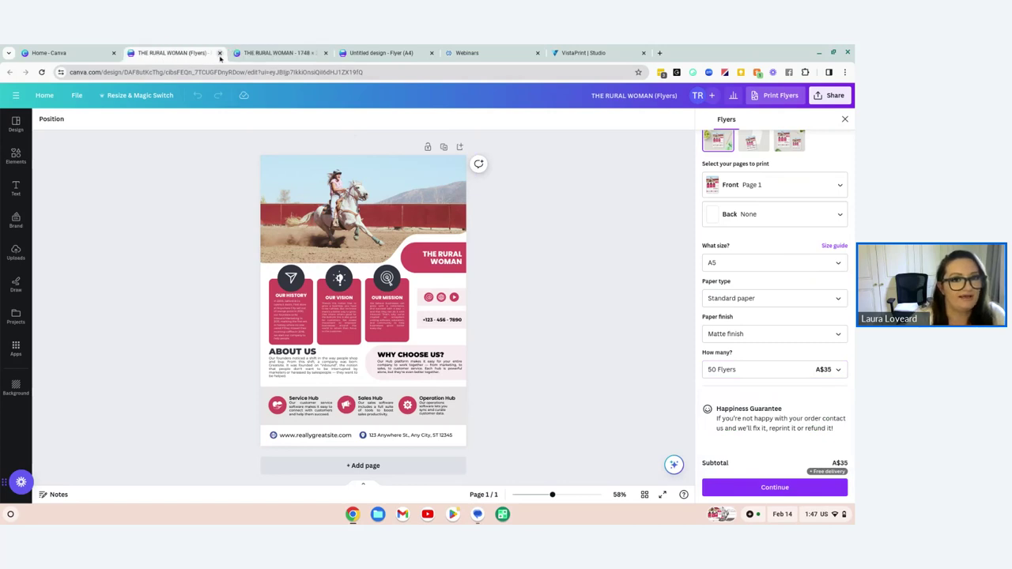
pyautogui.click(219, 54)
pyautogui.click(219, 54)
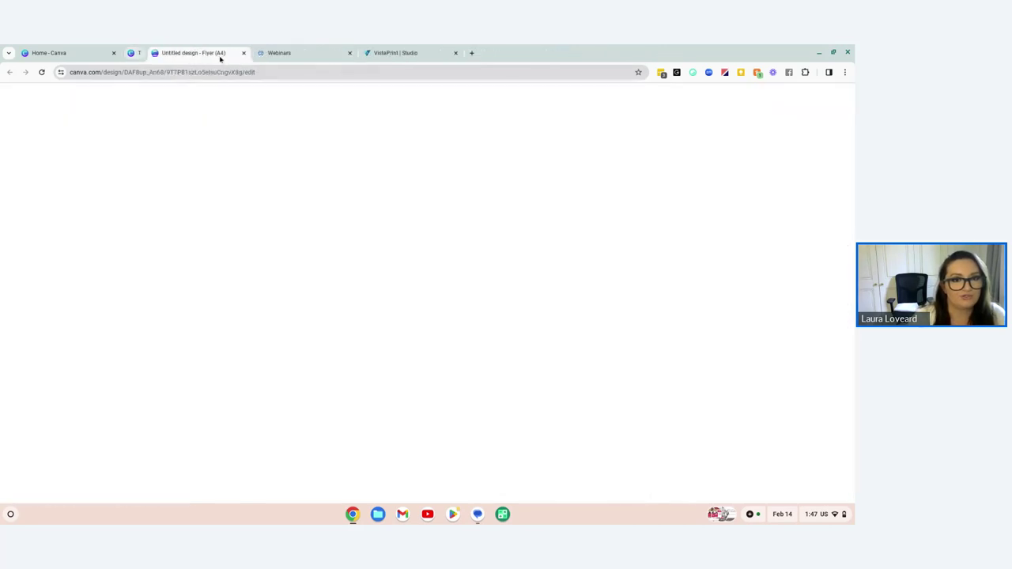
pyautogui.click(219, 53)
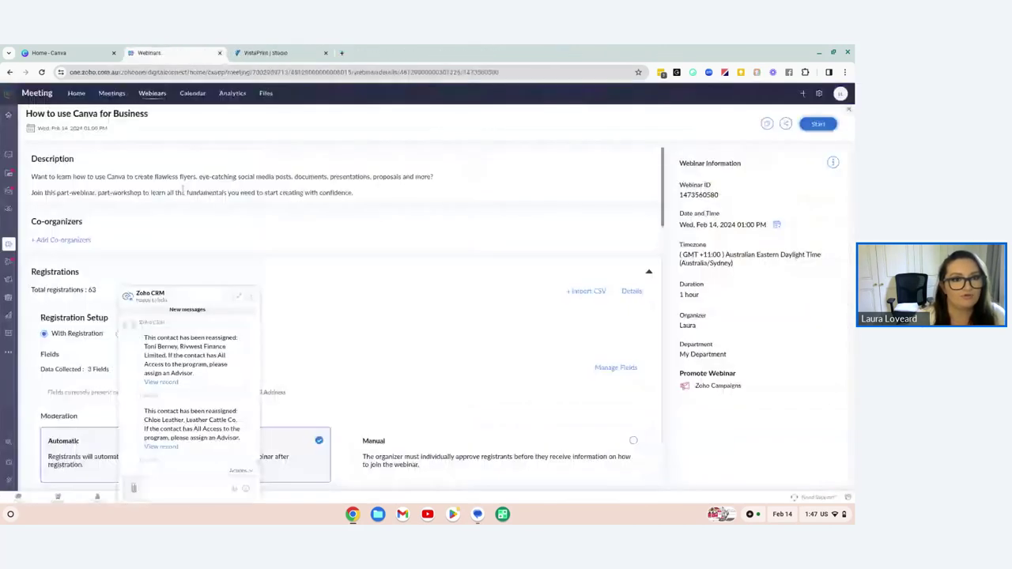
# Switch to the Canva home page and create a new blank Video design
pyautogui.click(47, 53)
pyautogui.click(646, 105)
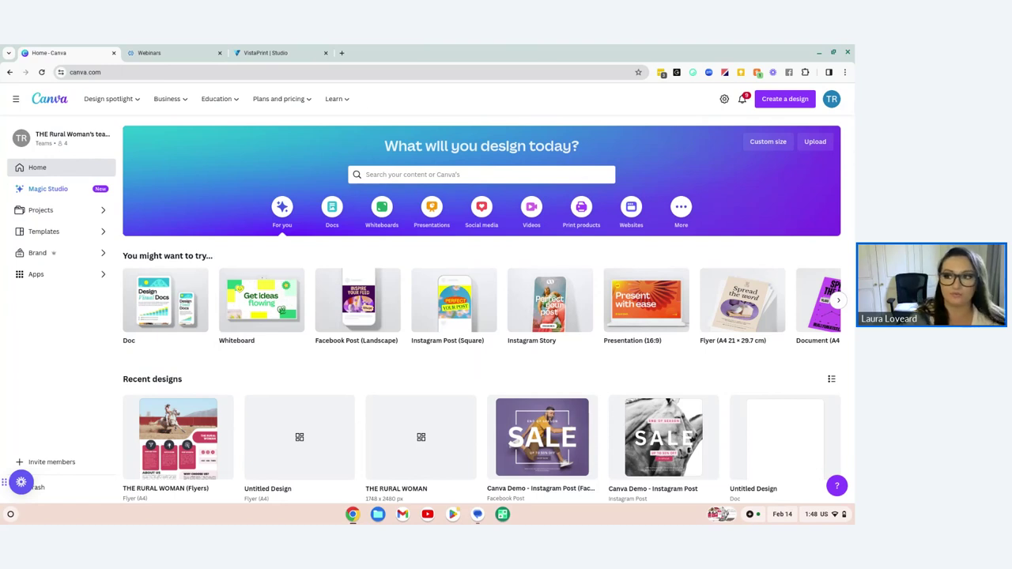
pyautogui.click(793, 100)
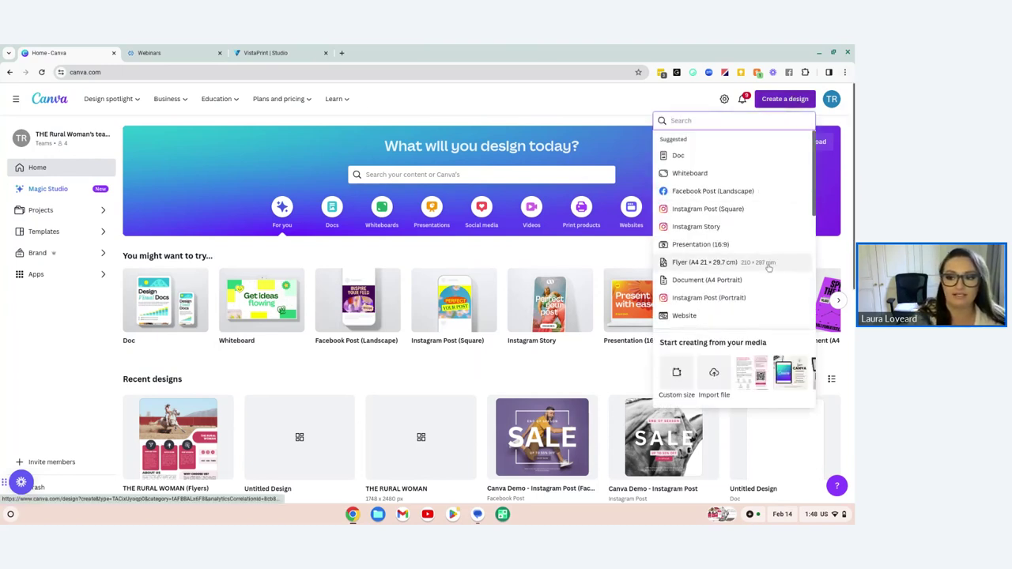
pyautogui.scroll(-1, 774, 268)
pyautogui.scroll(-3, 774, 269)
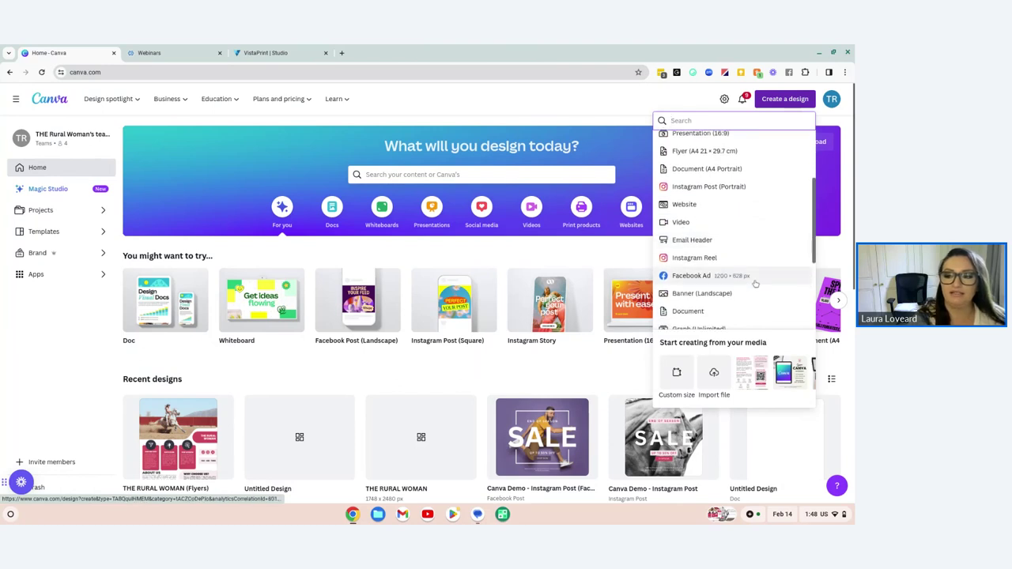
pyautogui.click(692, 223)
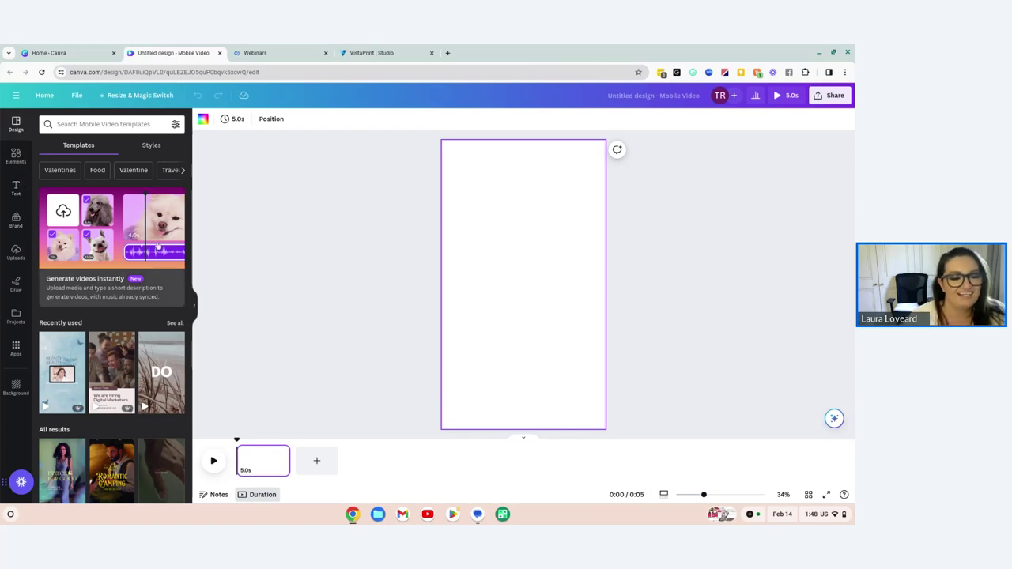
# Browse the recently used and suggested Mobile Video templates
pyautogui.scroll(-3, 87, 299)
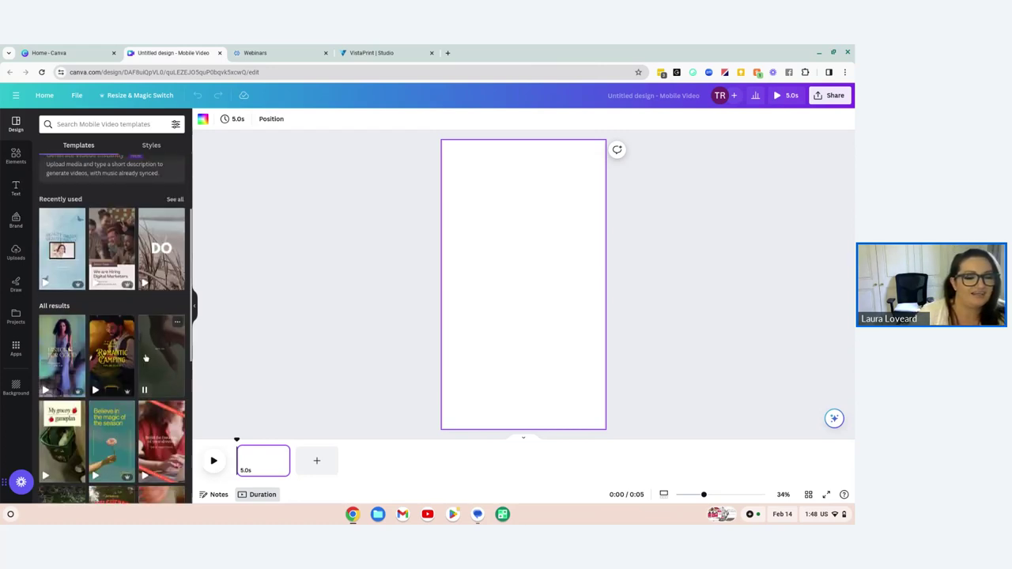
pyautogui.scroll(-1, 87, 299)
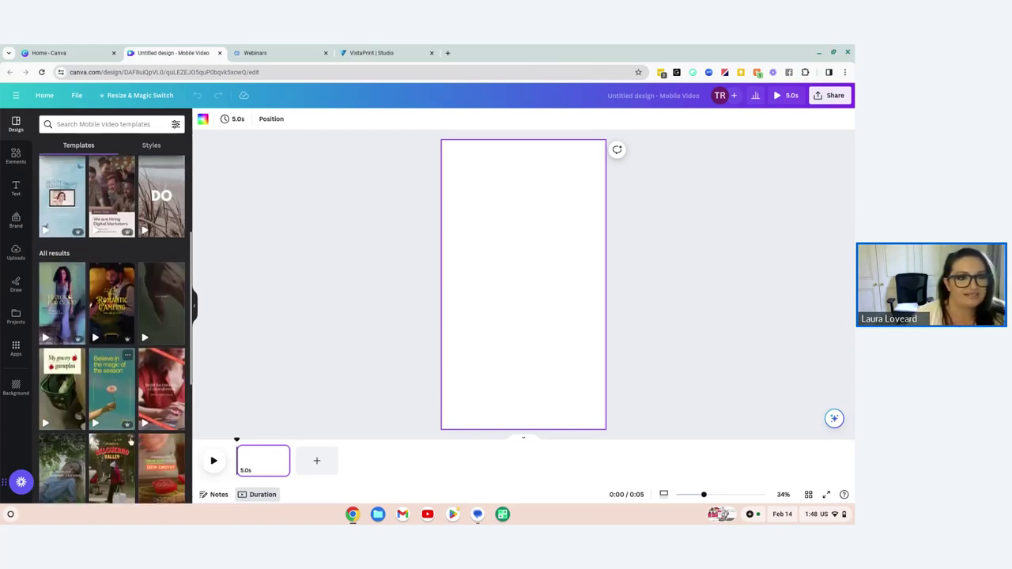
pyautogui.scroll(-3, 120, 425)
pyautogui.scroll(-3, 118, 427)
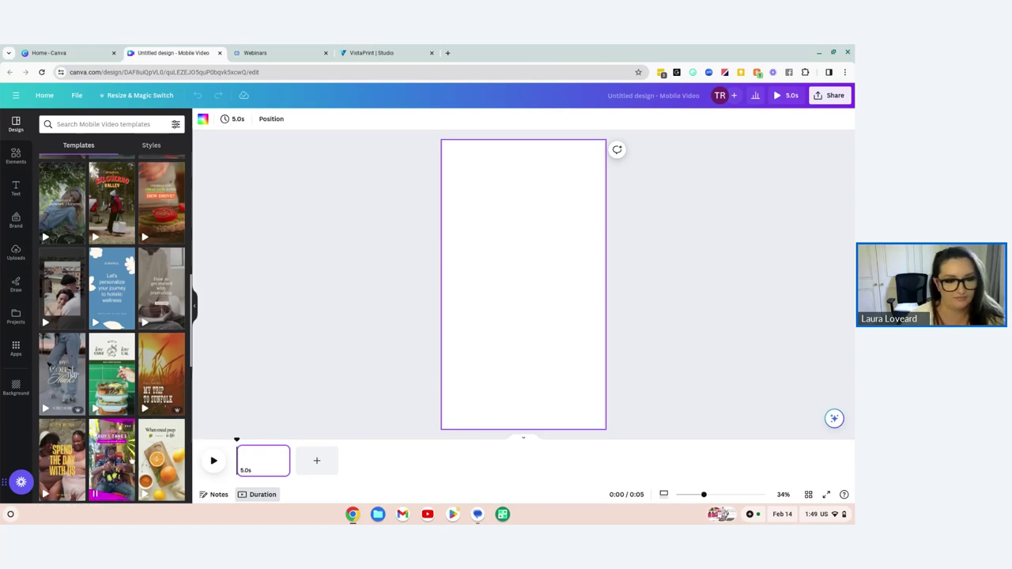
pyautogui.scroll(3, 131, 460)
pyautogui.scroll(6, 131, 460)
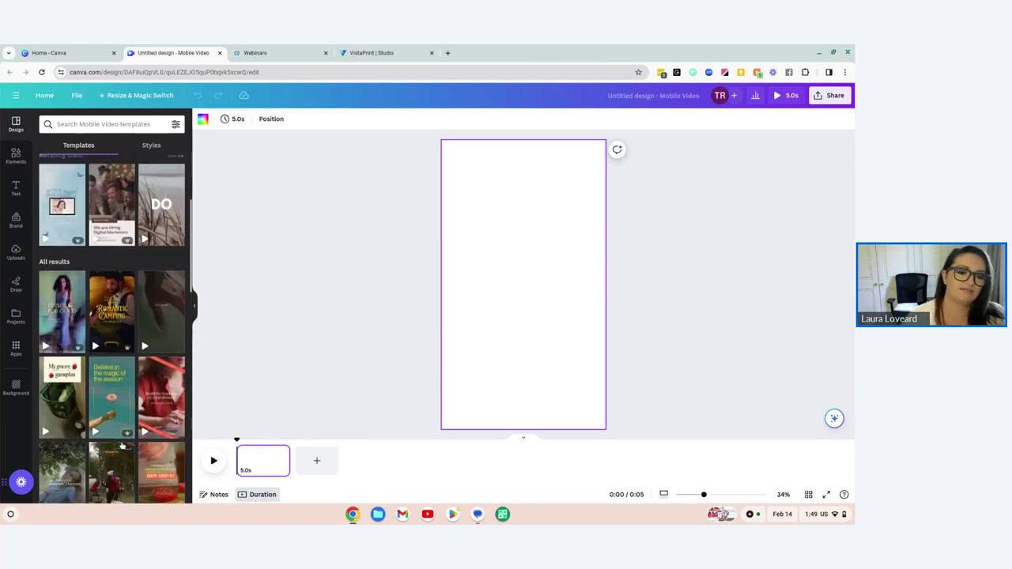
pyautogui.moveTo(121, 446)
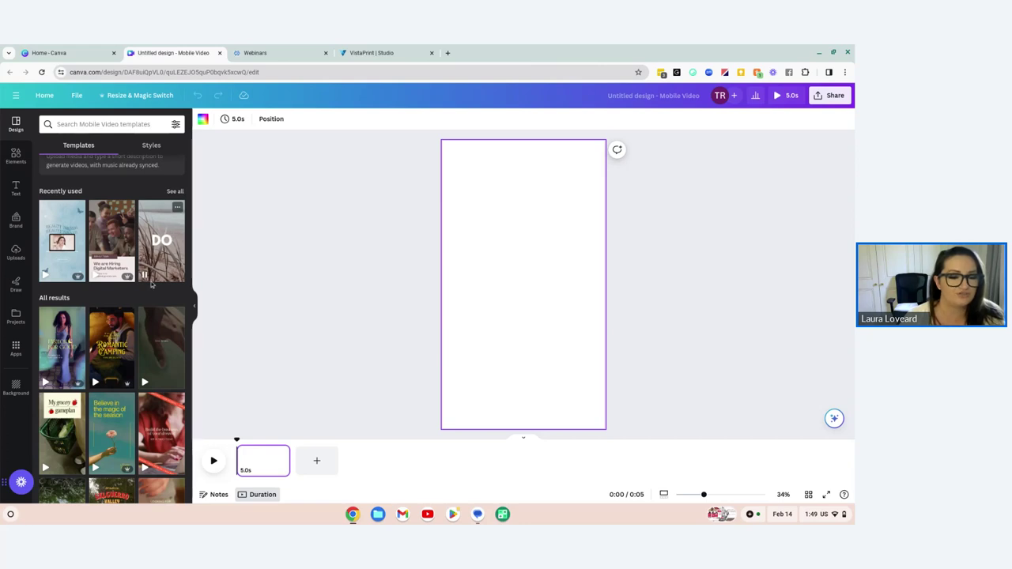
pyautogui.scroll(1, 113, 330)
pyautogui.scroll(2, 113, 330)
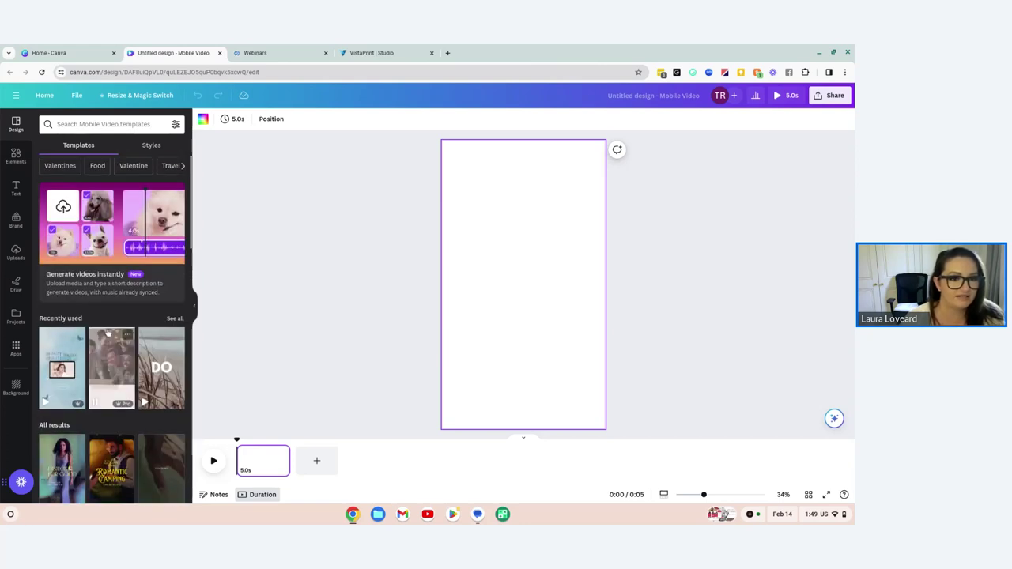
# Search the Mobile Video templates for "holiday"
pyautogui.click(111, 124)
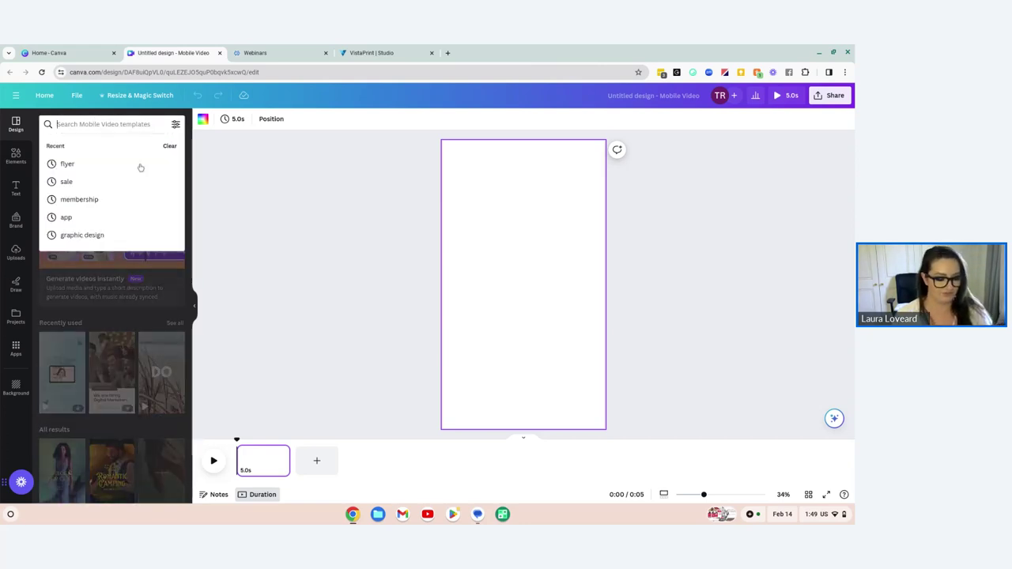
pyautogui.write('holiday')
pyautogui.press('Return')
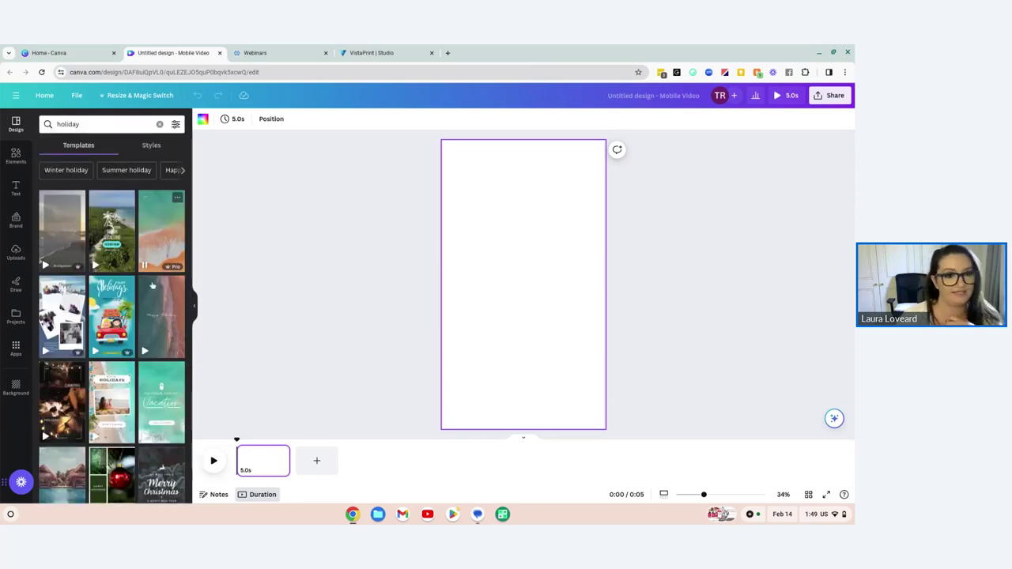
# Choose the Colorful Holiday Memory Animated Mobile Video template and apply all 5 of its pages to the design
pyautogui.scroll(-1, 158, 300)
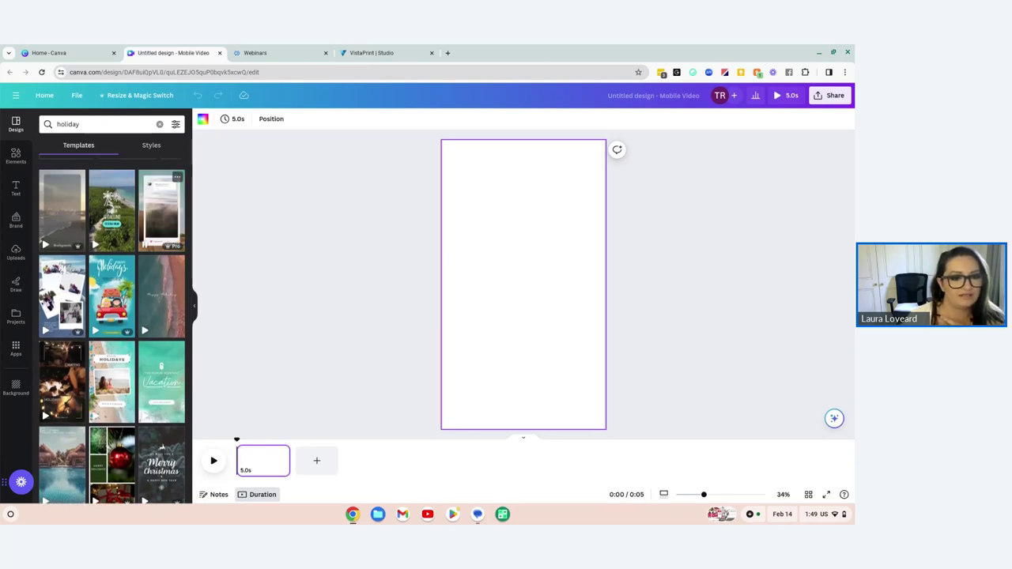
pyautogui.click(153, 222)
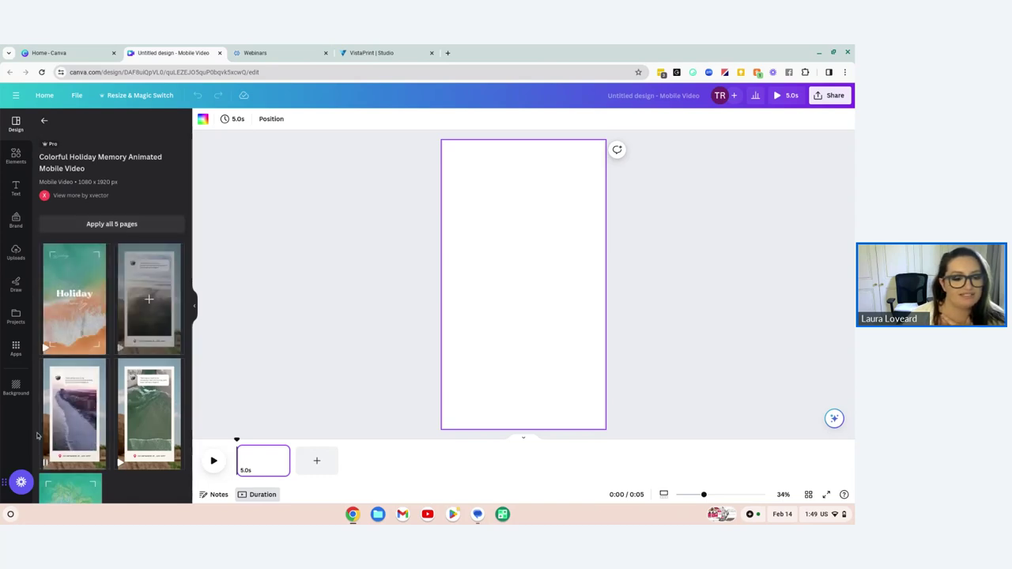
pyautogui.scroll(-1, 82, 492)
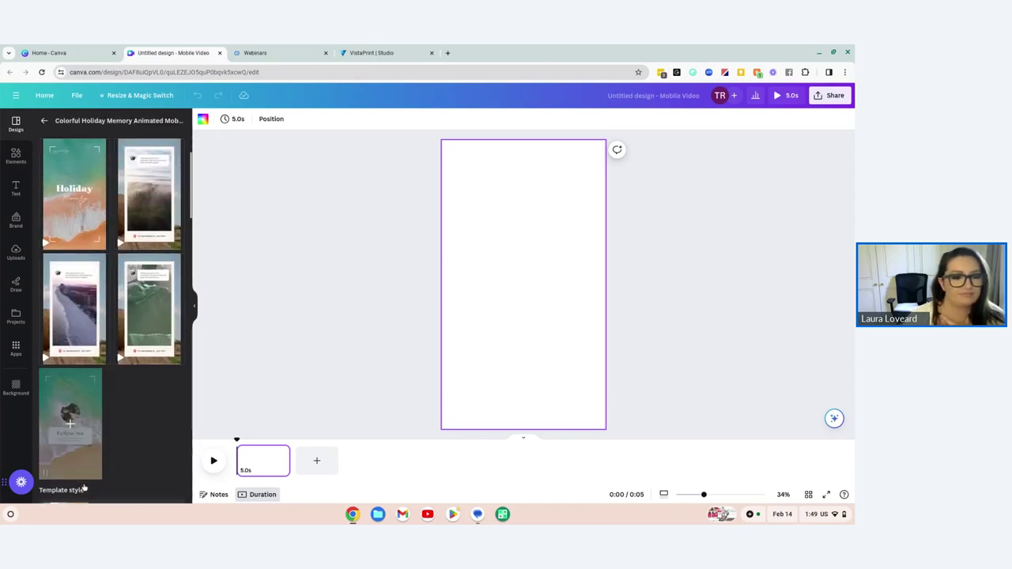
pyautogui.scroll(1, 79, 474)
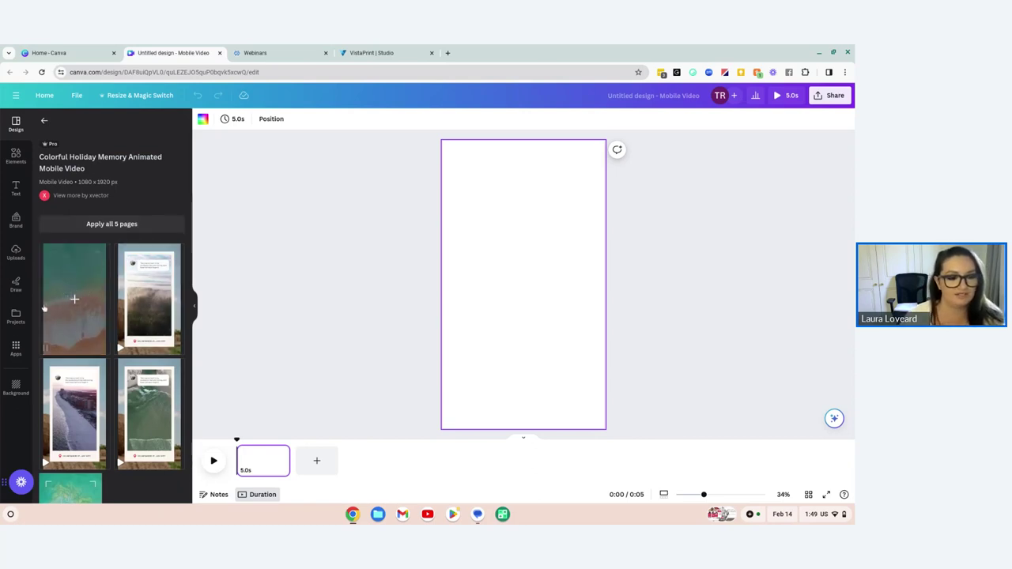
pyautogui.click(74, 299)
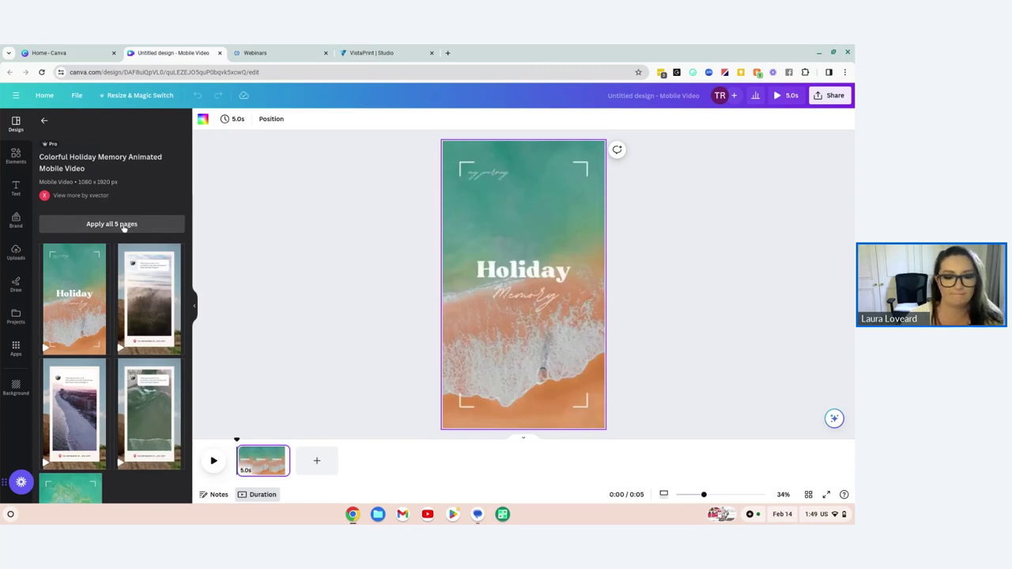
pyautogui.click(112, 224)
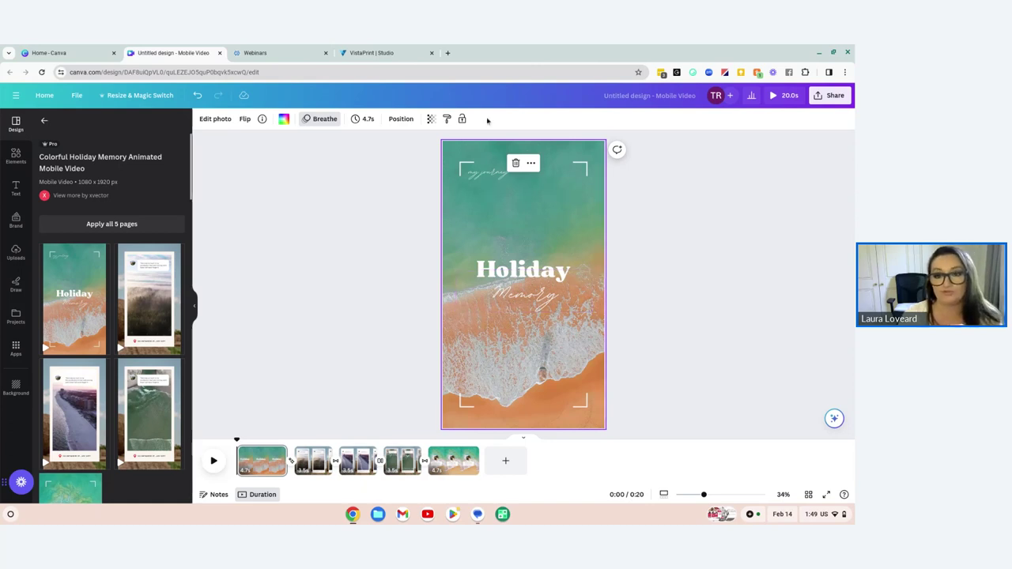
# Look over the first two pages of the video and return to the Holiday Memory opening page
pyautogui.scroll(-2, 587, 326)
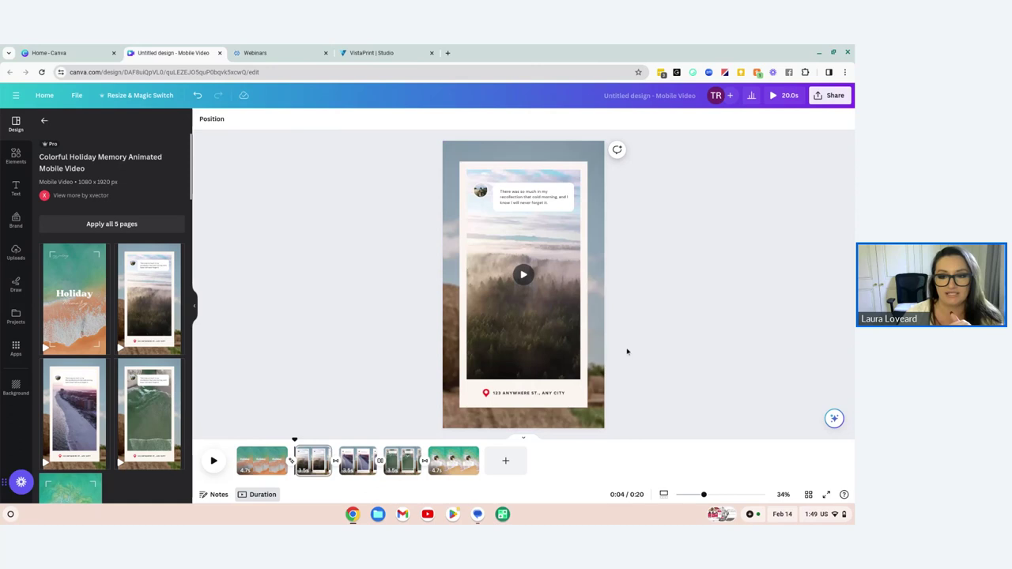
pyautogui.scroll(2, 625, 350)
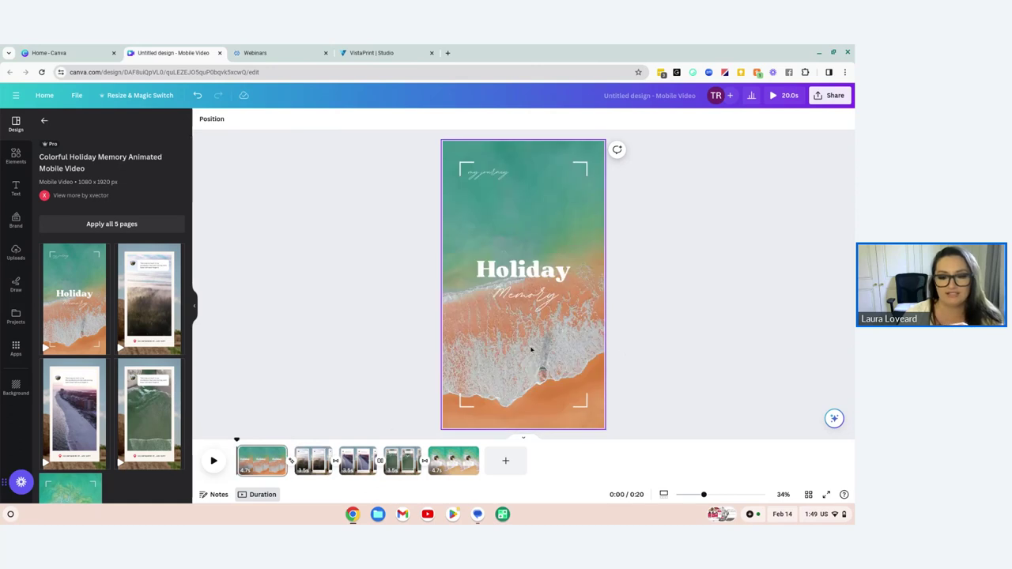
pyautogui.scroll(-2, 529, 352)
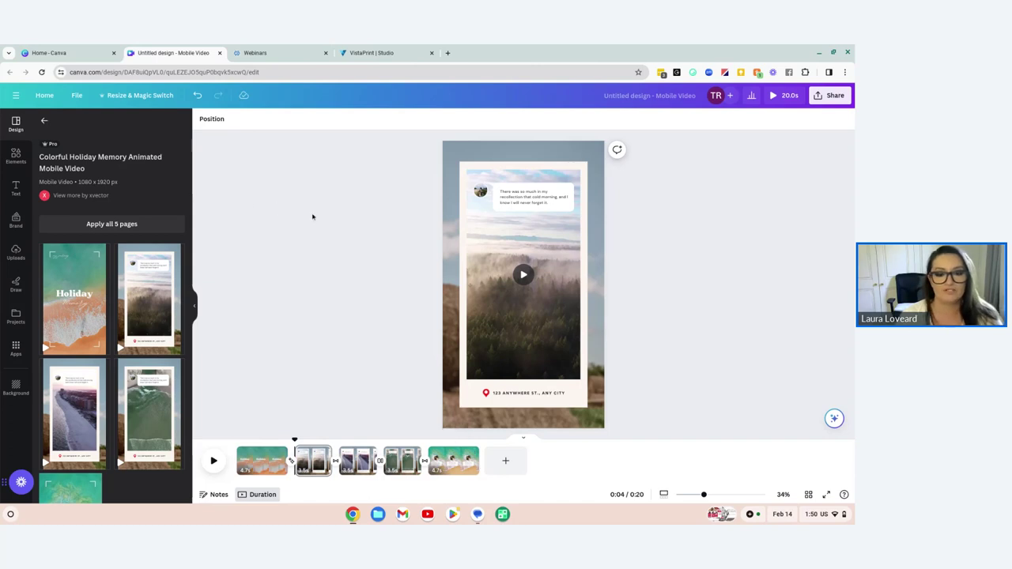
pyautogui.click(265, 465)
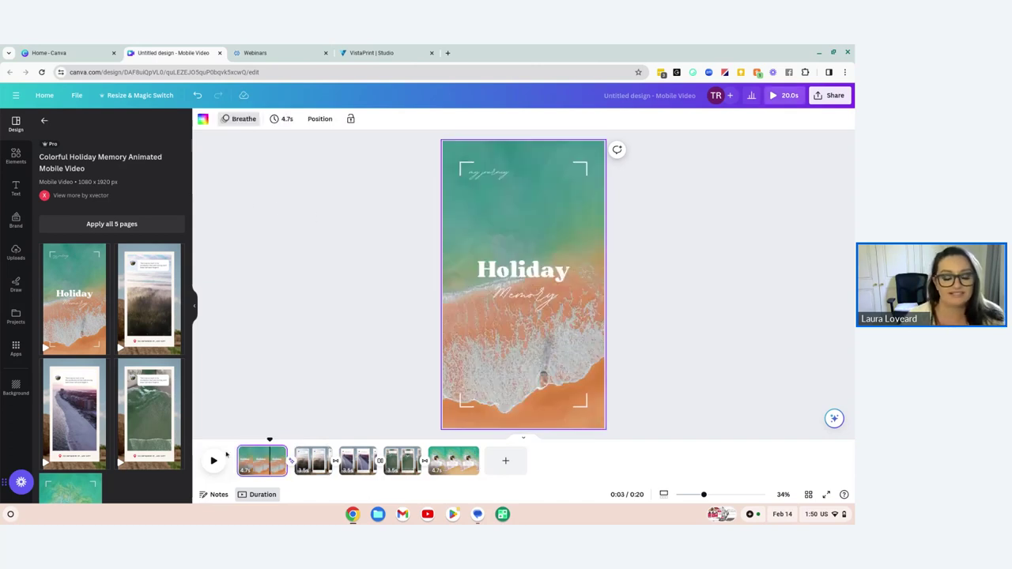
pyautogui.click(259, 471)
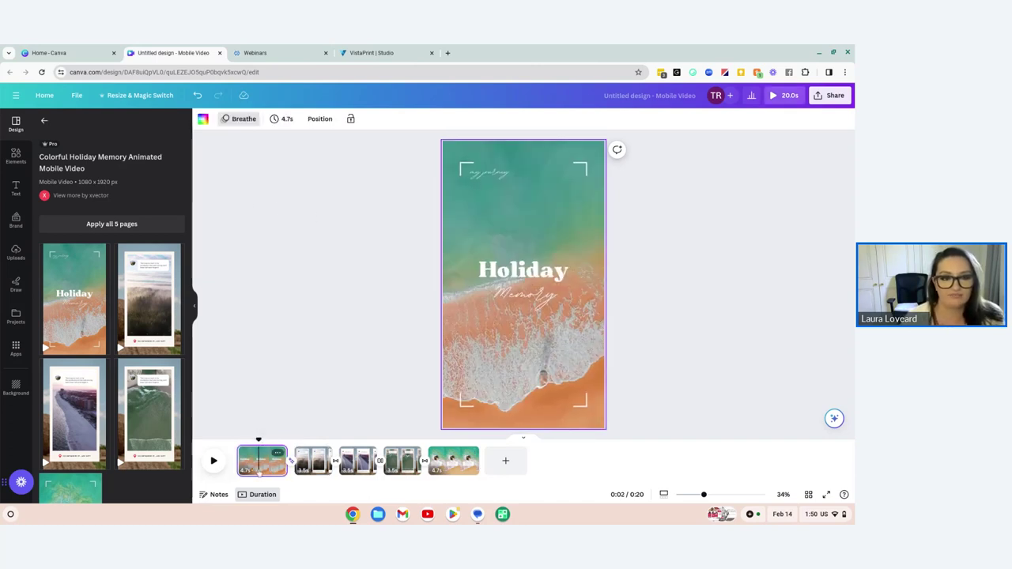
# Search the elements for "bali" videos and set the 27.0s aerial rocky beach clip as the opening page's background
pyautogui.click(44, 120)
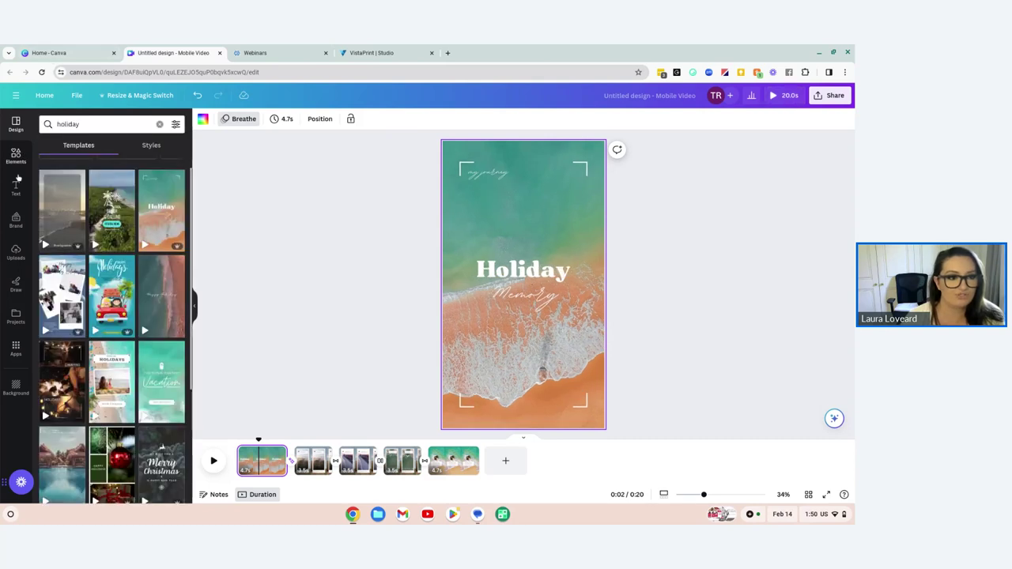
pyautogui.click(15, 154)
pyautogui.click(103, 124)
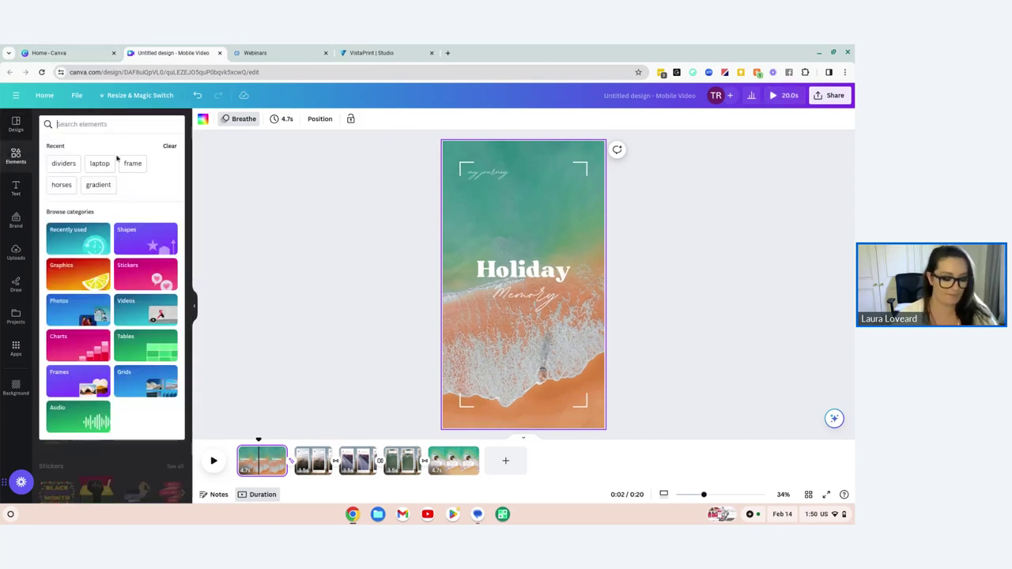
pyautogui.write('bali')
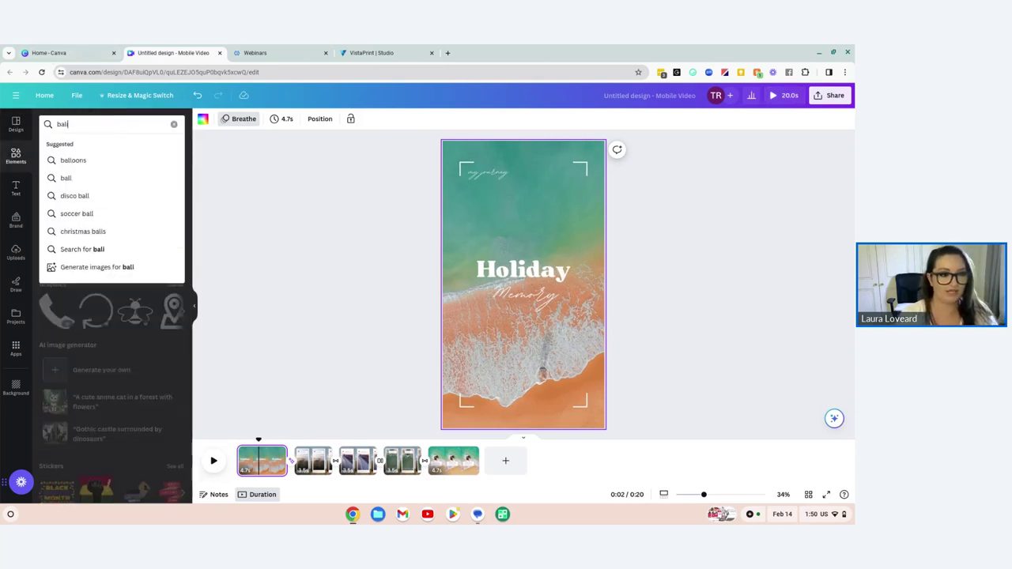
pyautogui.press('Return')
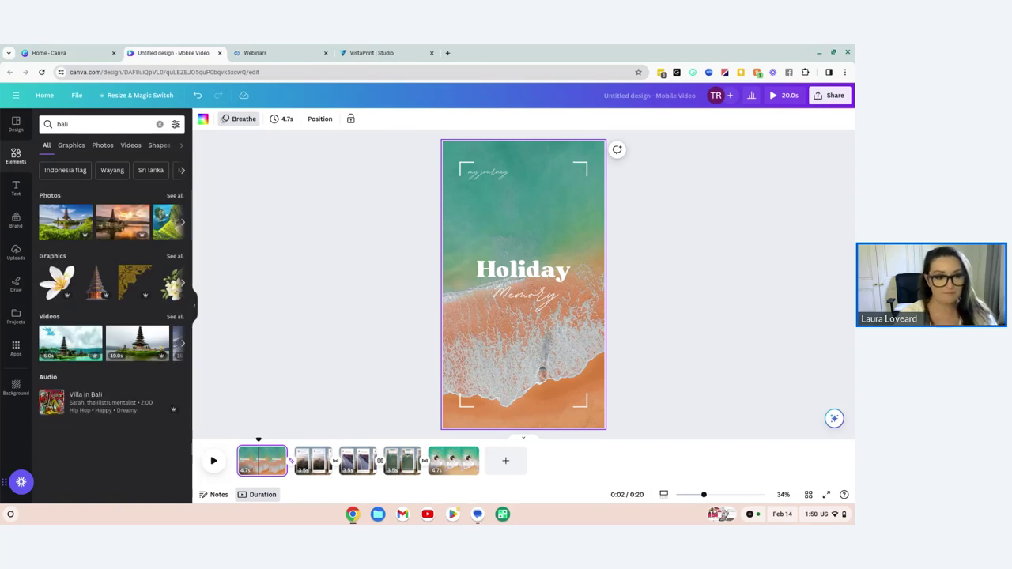
pyautogui.click(174, 317)
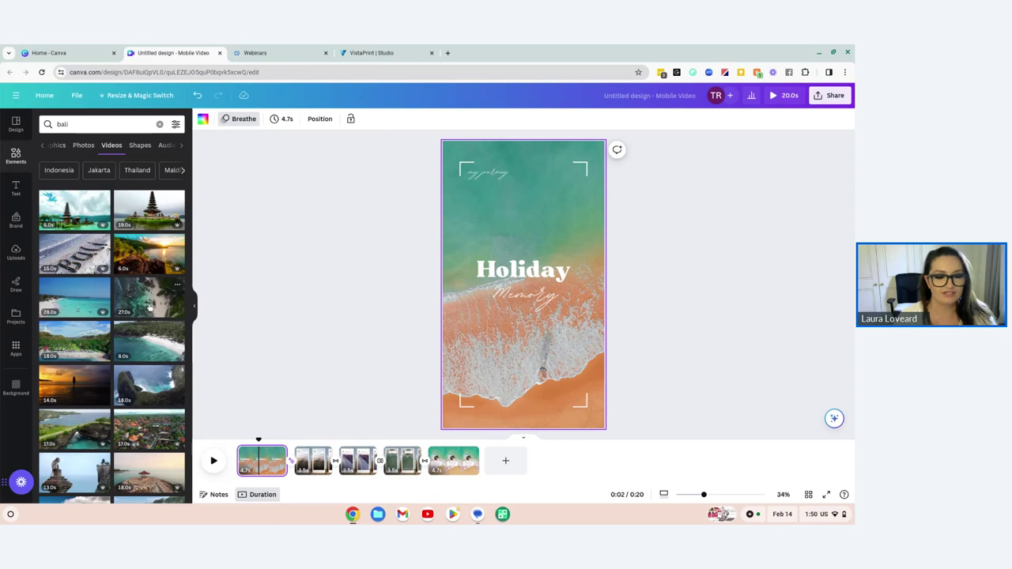
pyautogui.moveTo(151, 309); pyautogui.dragTo(517, 320)
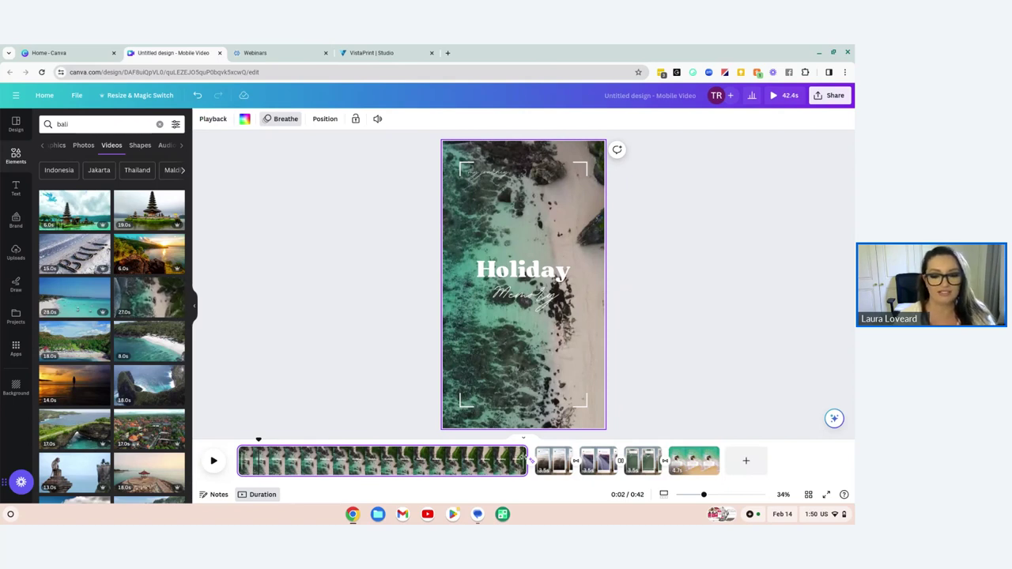
# Trim the opening page's beach clip to 3.5 seconds
pyautogui.moveTo(523, 460); pyautogui.dragTo(316, 460)
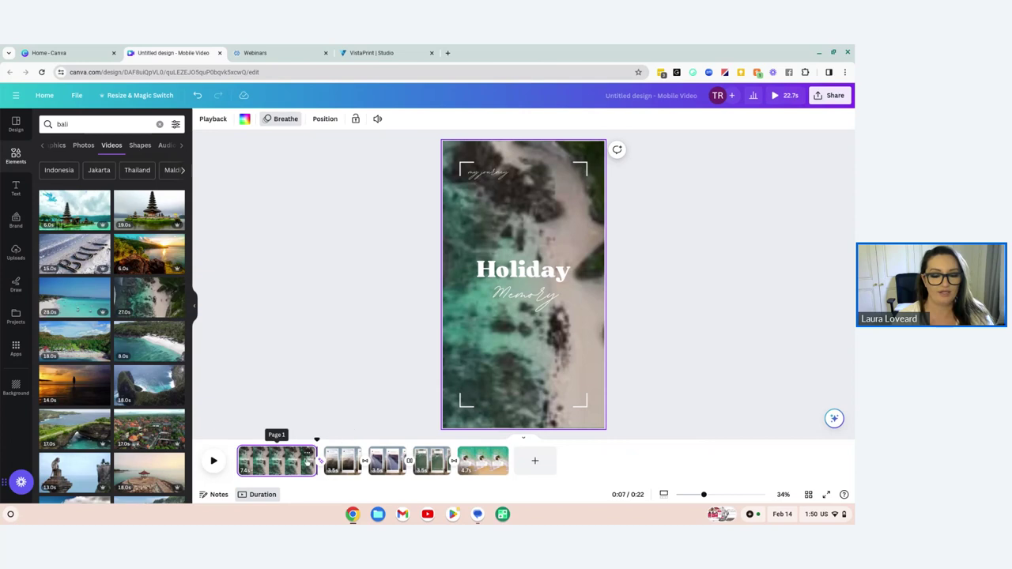
pyautogui.moveTo(316, 460); pyautogui.dragTo(275, 459)
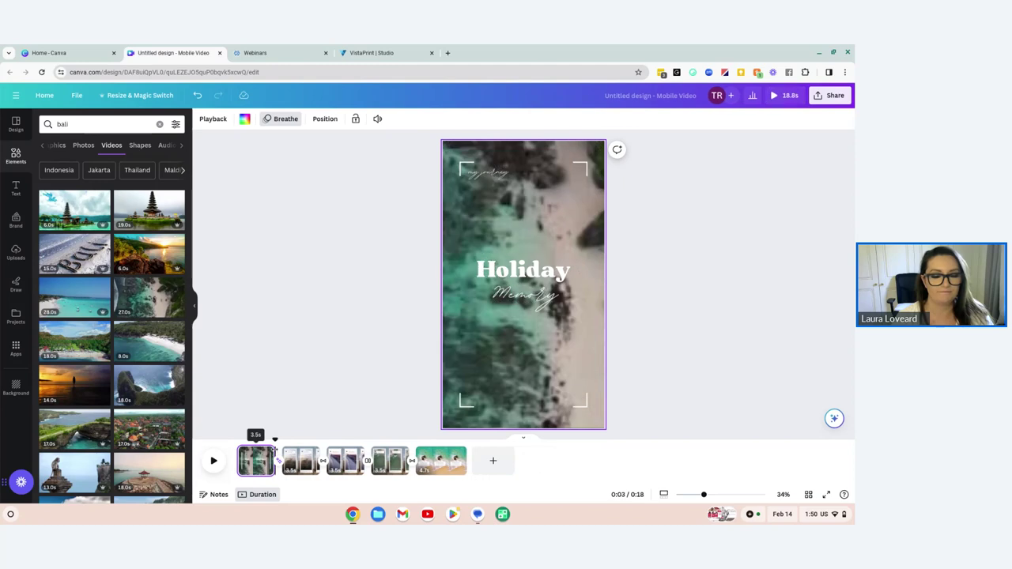
pyautogui.click(312, 407)
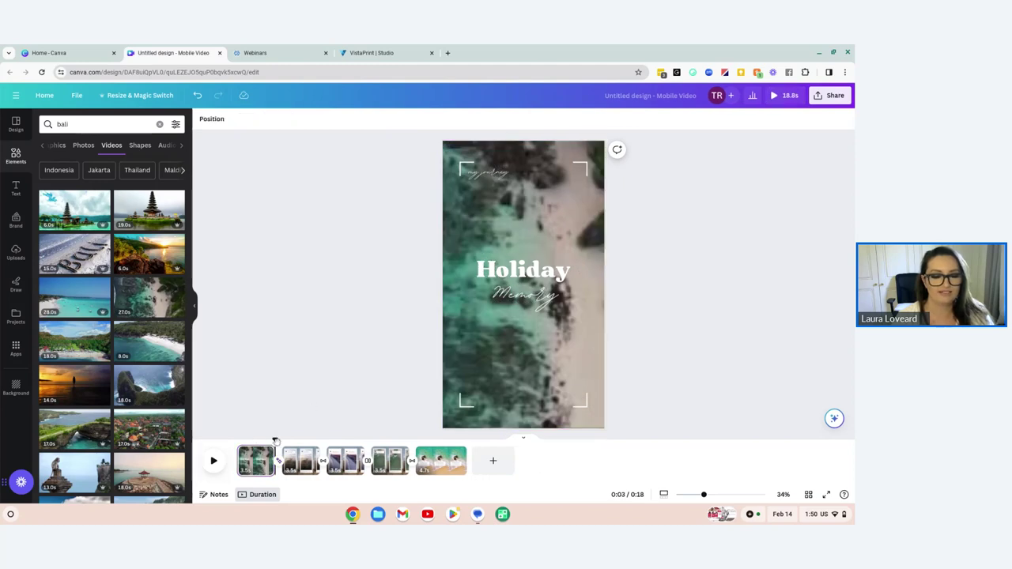
# Play the video from the beginning to preview it, then go back to the opening page
pyautogui.moveTo(275, 440); pyautogui.dragTo(237, 440)
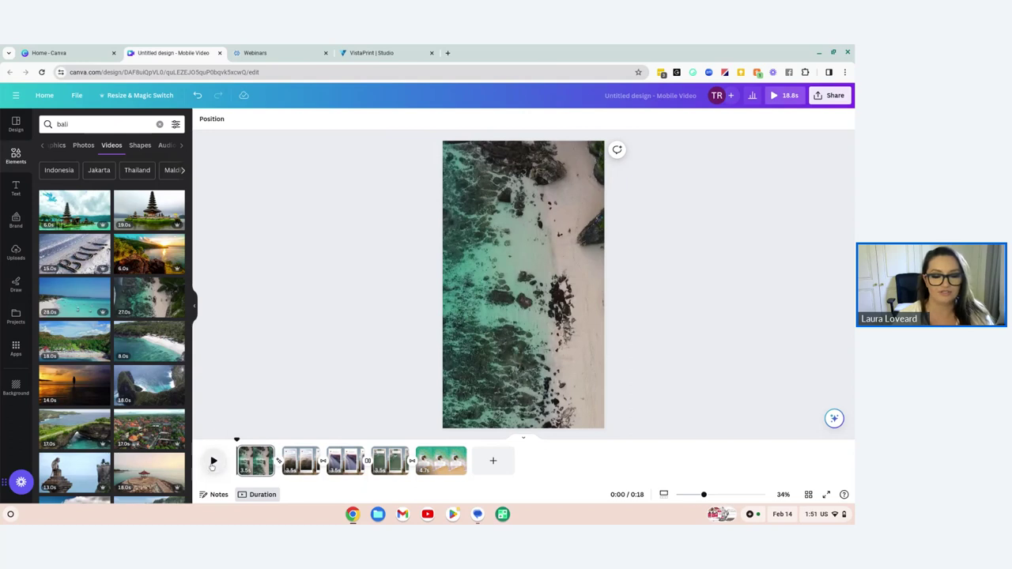
pyautogui.click(213, 462)
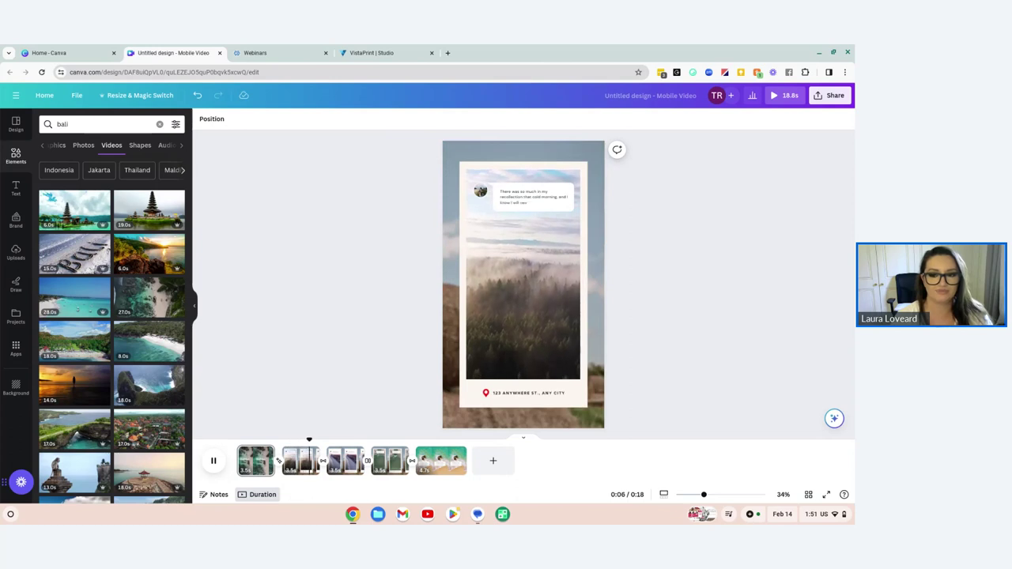
pyautogui.click(255, 460)
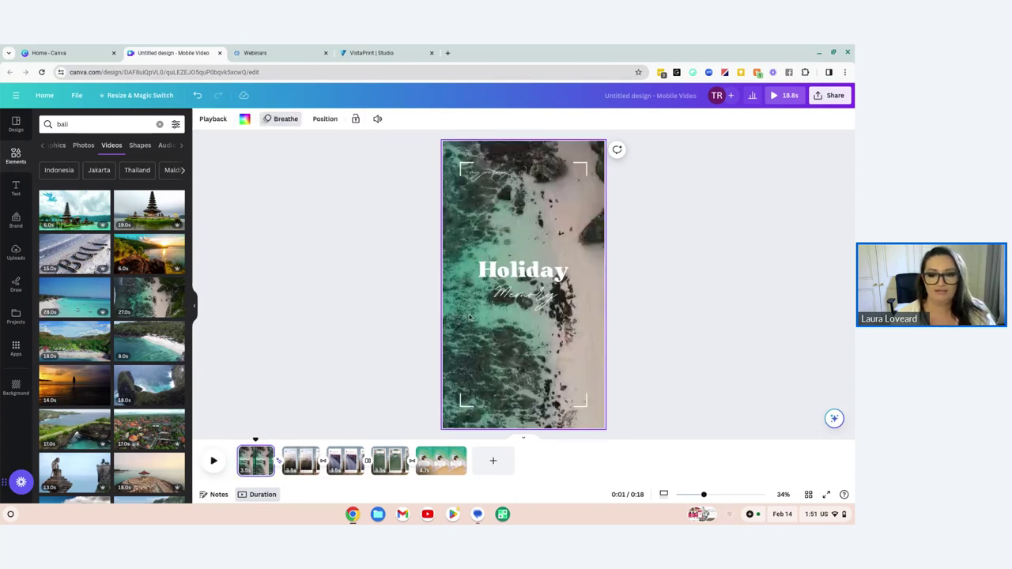
# Retitle the opening page "Bali" with the subtitle "Escape" and delete the small "my journey" text above
pyautogui.click(518, 270)
pyautogui.click(519, 269)
pyautogui.write('Bali')
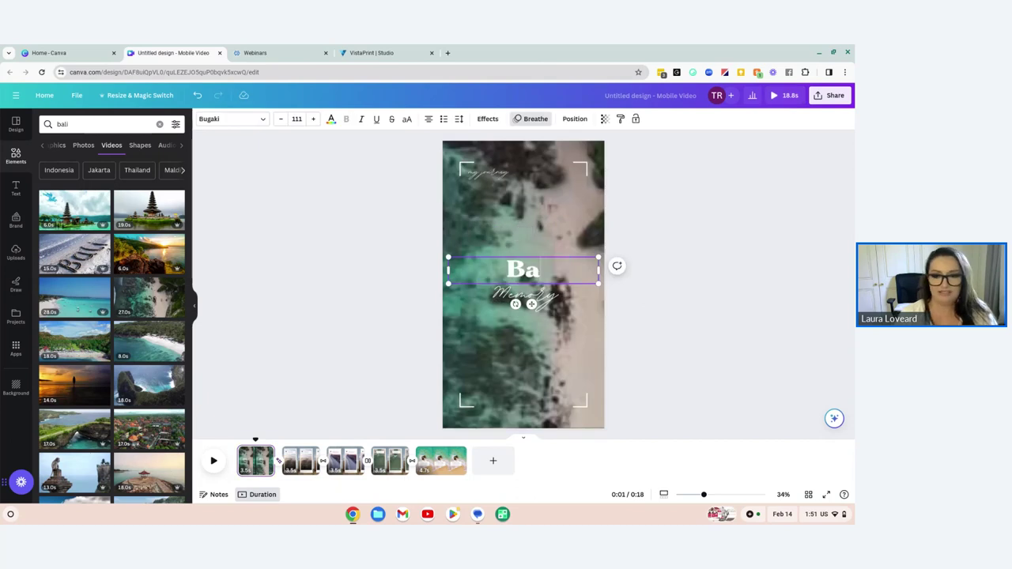
pyautogui.doubleClick(524, 294)
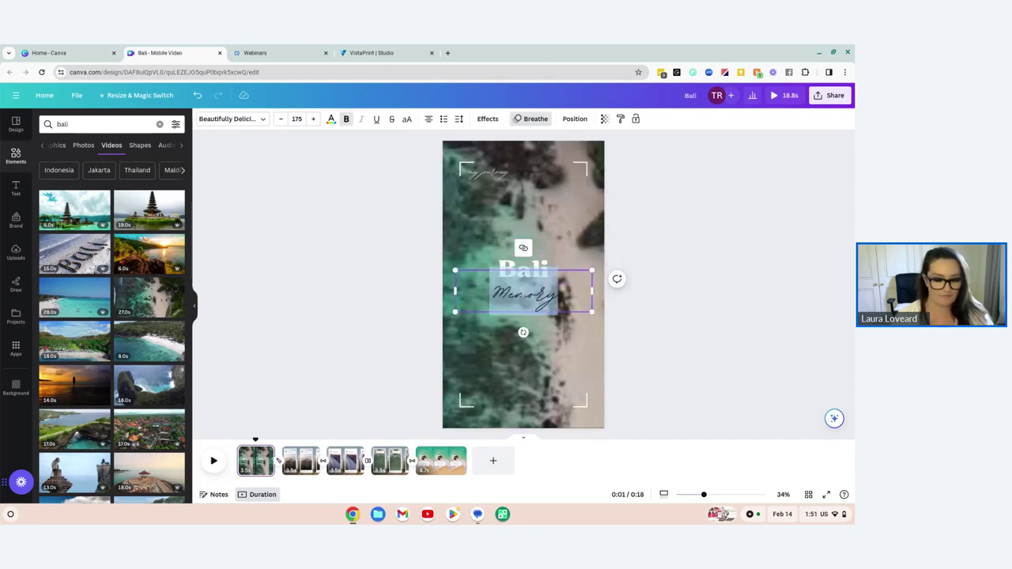
pyautogui.write('Escape')
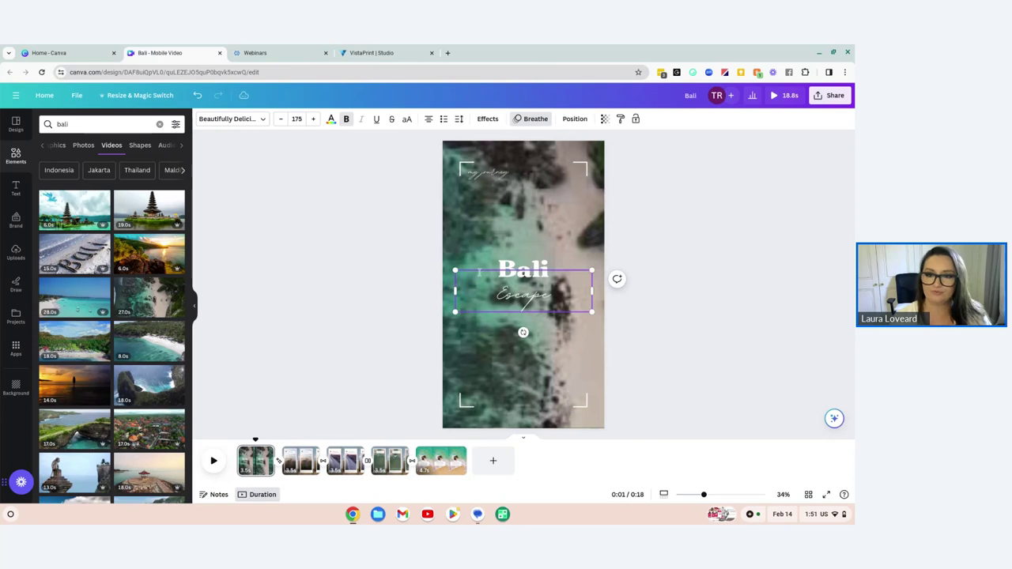
pyautogui.click(297, 240)
pyautogui.click(493, 173)
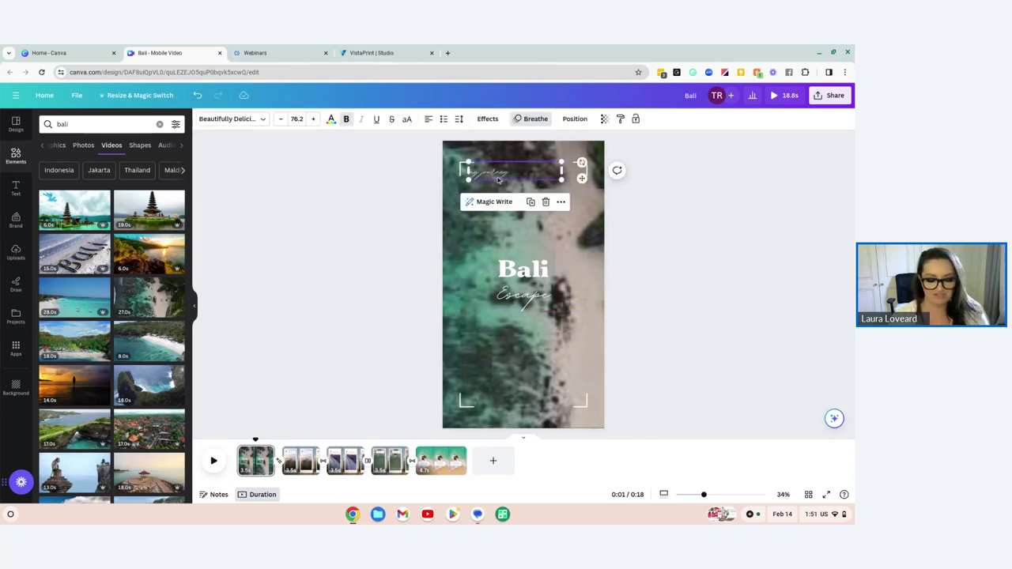
pyautogui.press('Delete')
# Give the Bali title a Fade animation at maximum speed setting with the Character writing style
pyautogui.click(544, 267)
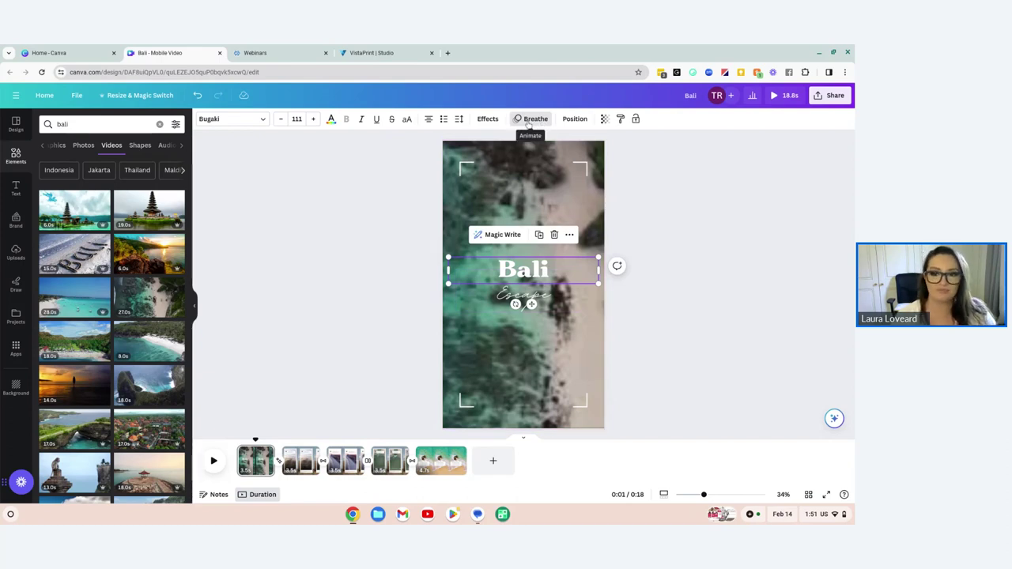
pyautogui.click(528, 119)
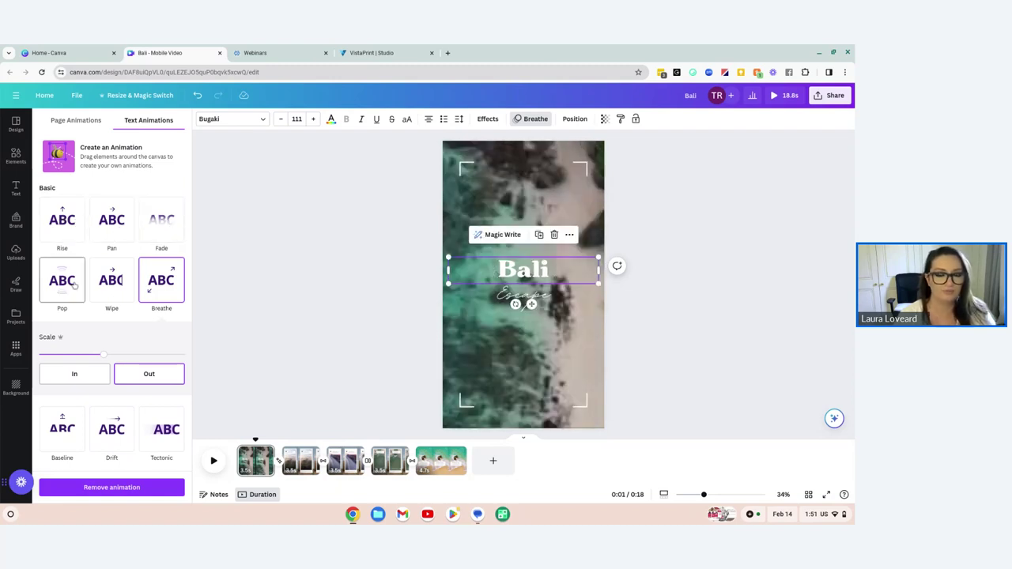
pyautogui.click(155, 239)
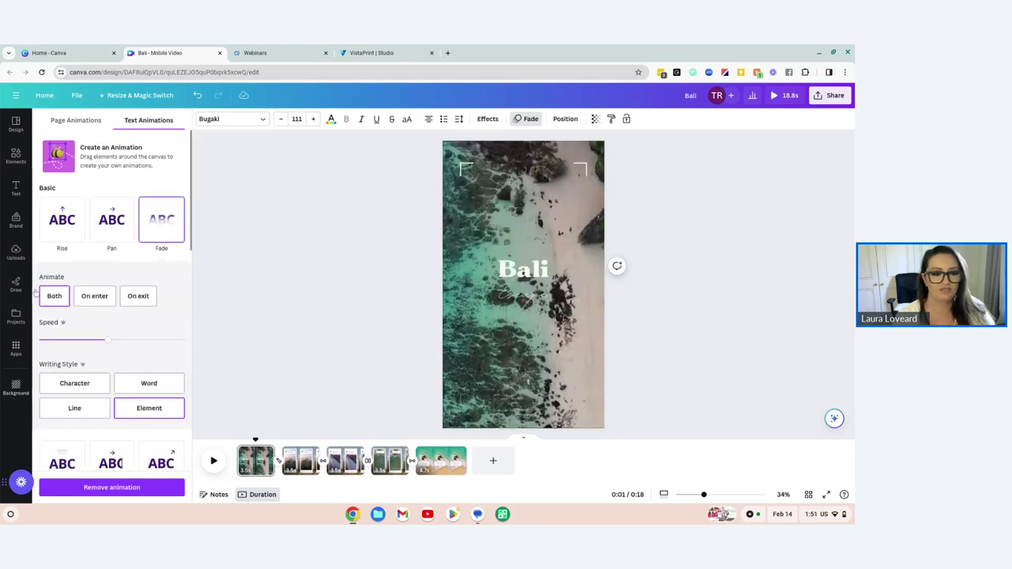
pyautogui.moveTo(108, 343); pyautogui.dragTo(82, 340)
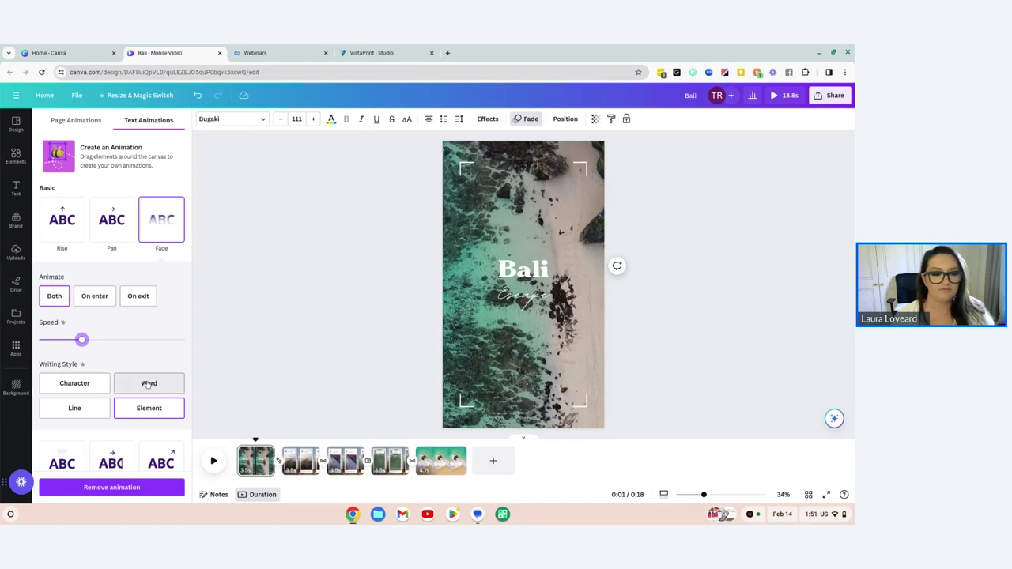
pyautogui.click(90, 409)
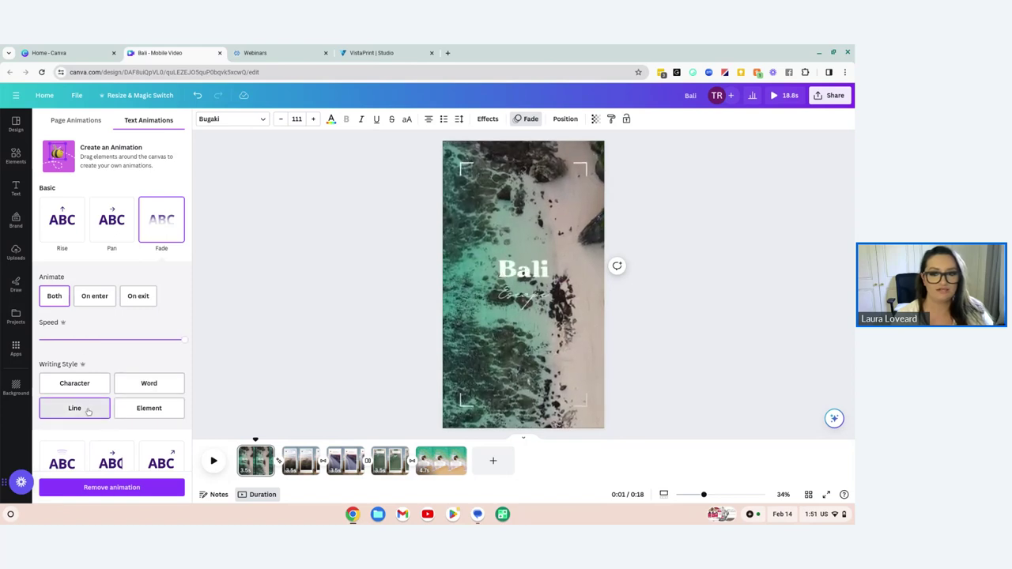
pyautogui.click(63, 386)
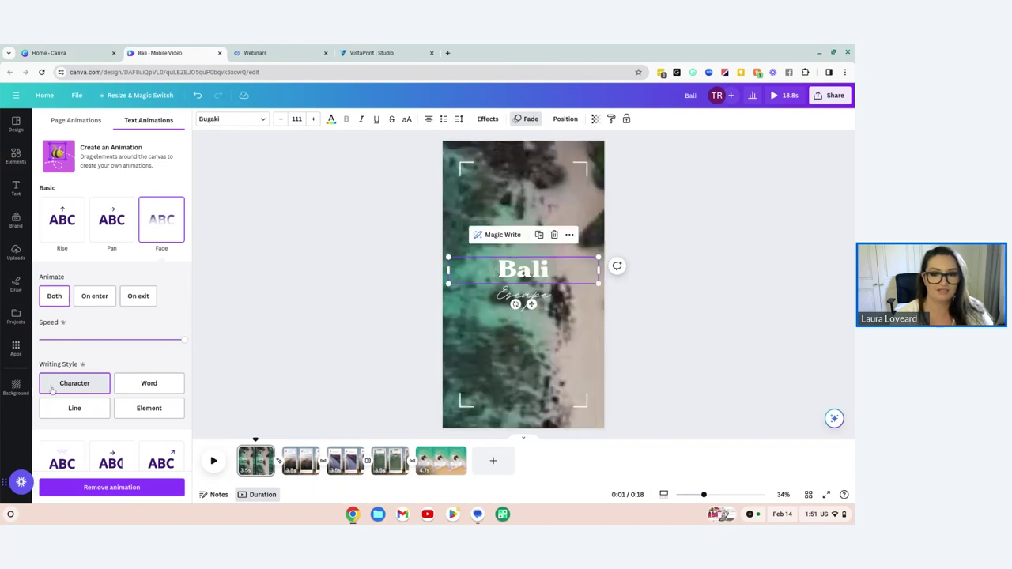
# Apply the same Fade animation to the Escape subtitle, with the maximum speed setting and Character writing style
pyautogui.click(525, 304)
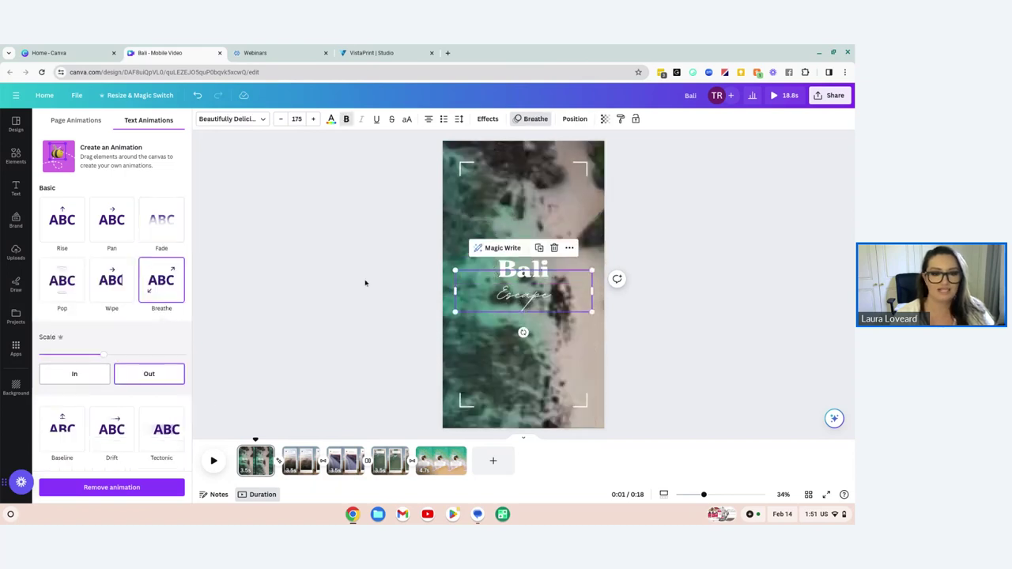
pyautogui.click(161, 221)
pyautogui.moveTo(109, 342); pyautogui.dragTo(77, 340)
pyautogui.click(79, 383)
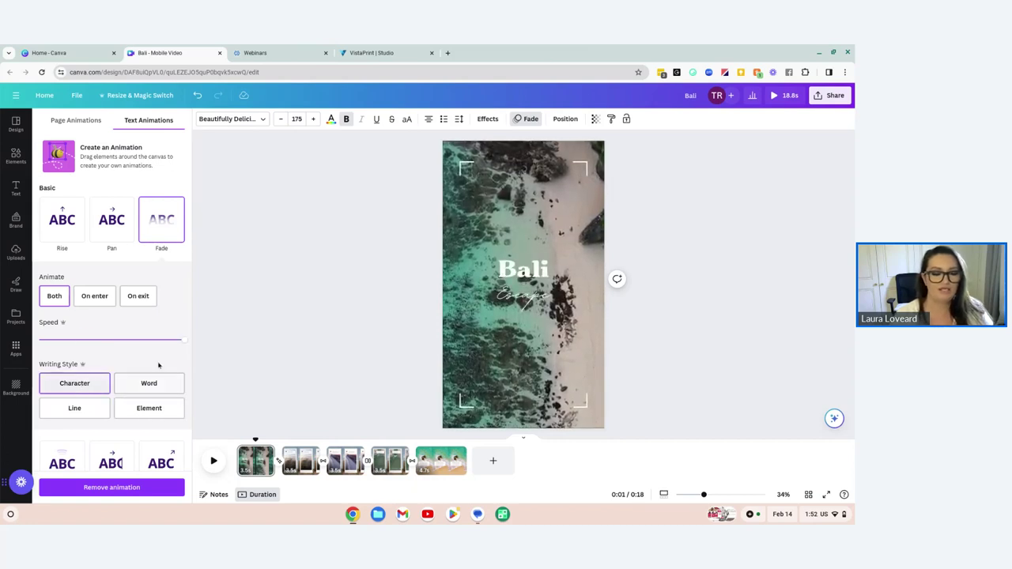
pyautogui.scroll(-1, 161, 357)
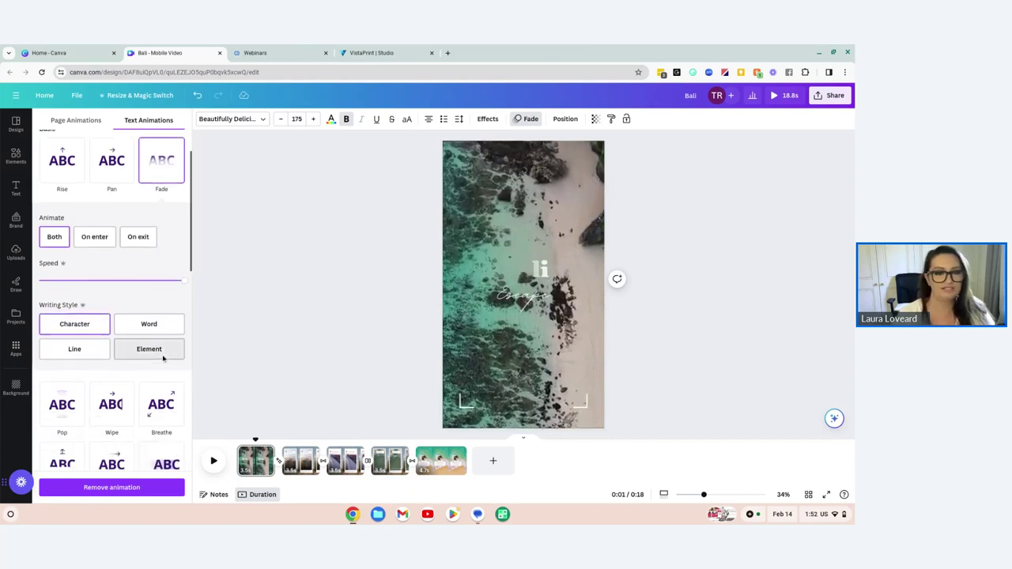
# Try the Escape subtitle's fade on enter only and on exit only, finishing with Both
pyautogui.click(54, 242)
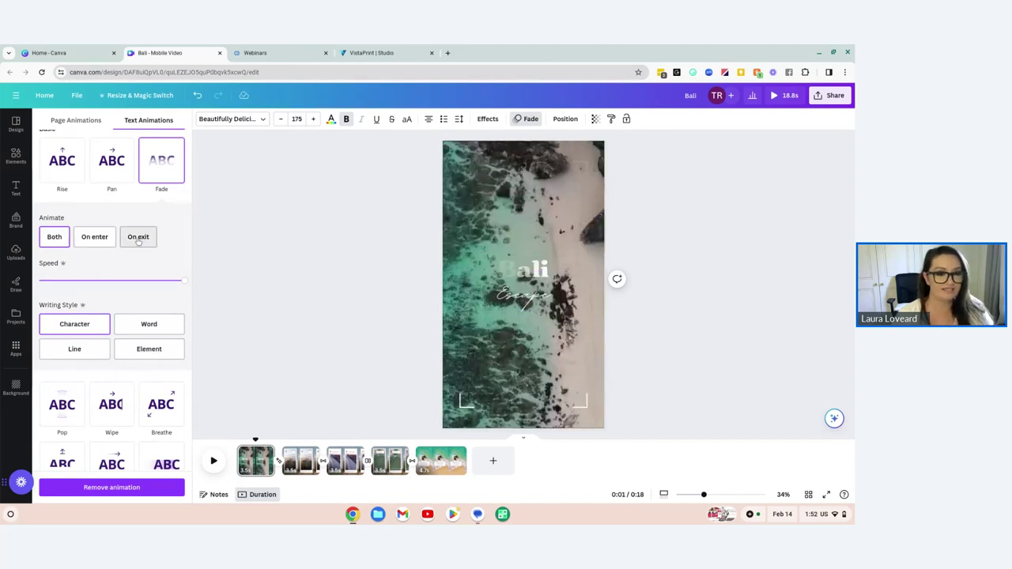
pyautogui.click(101, 243)
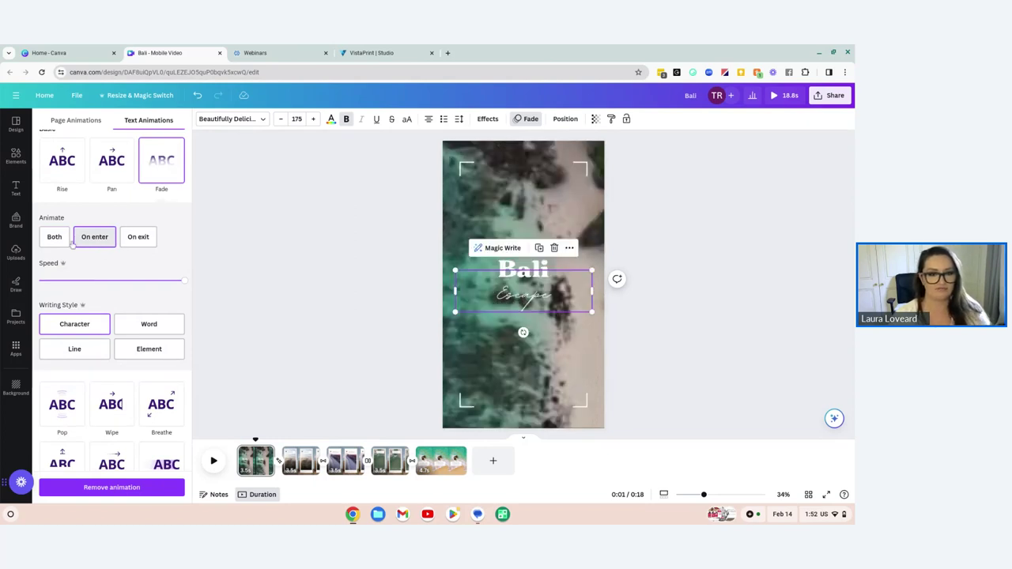
pyautogui.click(137, 237)
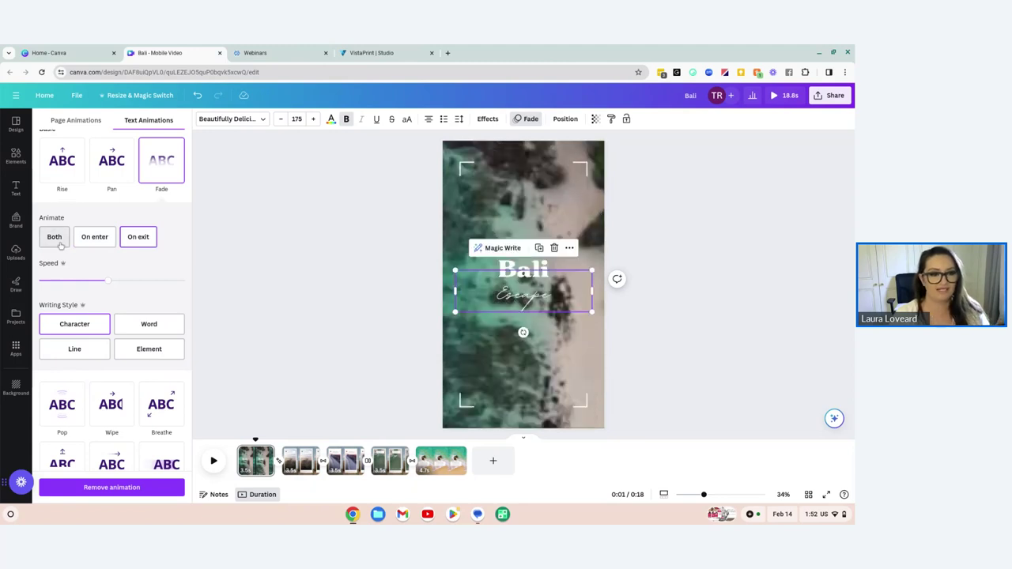
pyautogui.click(59, 242)
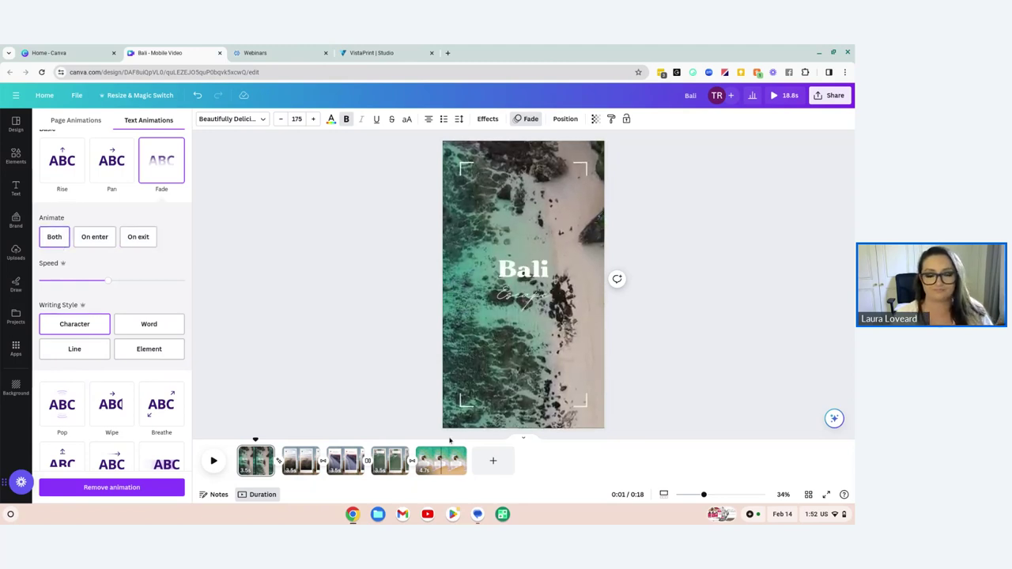
# Search the elements for "bali" videos and use the 6.0s water temple clip as the second page's background and framed video
pyautogui.click(293, 468)
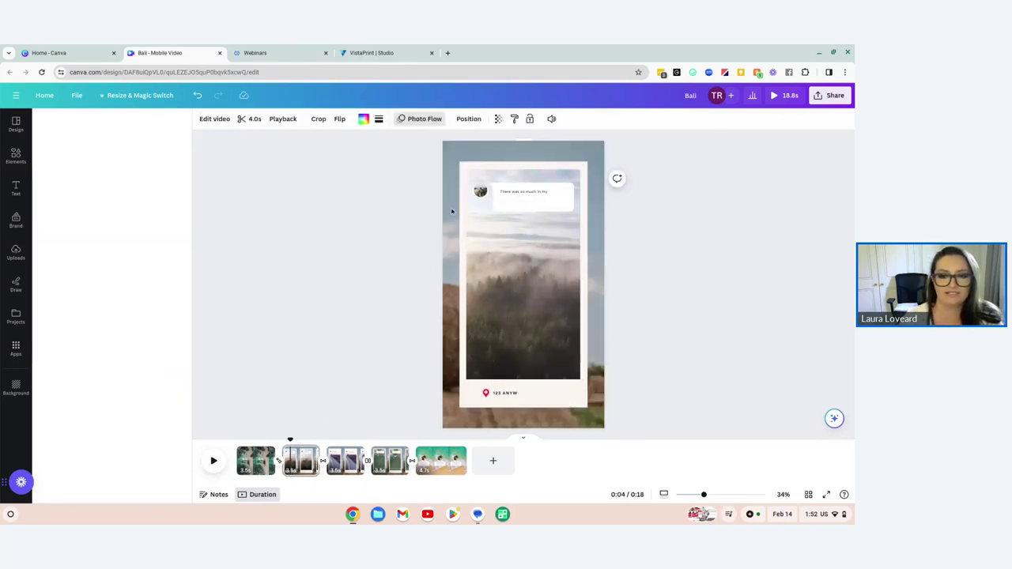
pyautogui.click(15, 155)
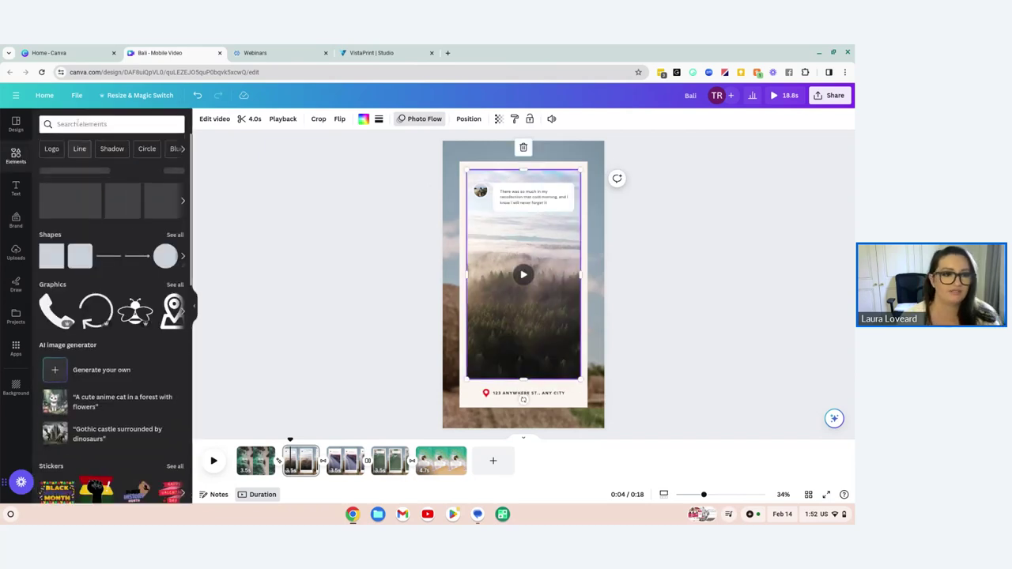
pyautogui.click(111, 124)
pyautogui.write('bali')
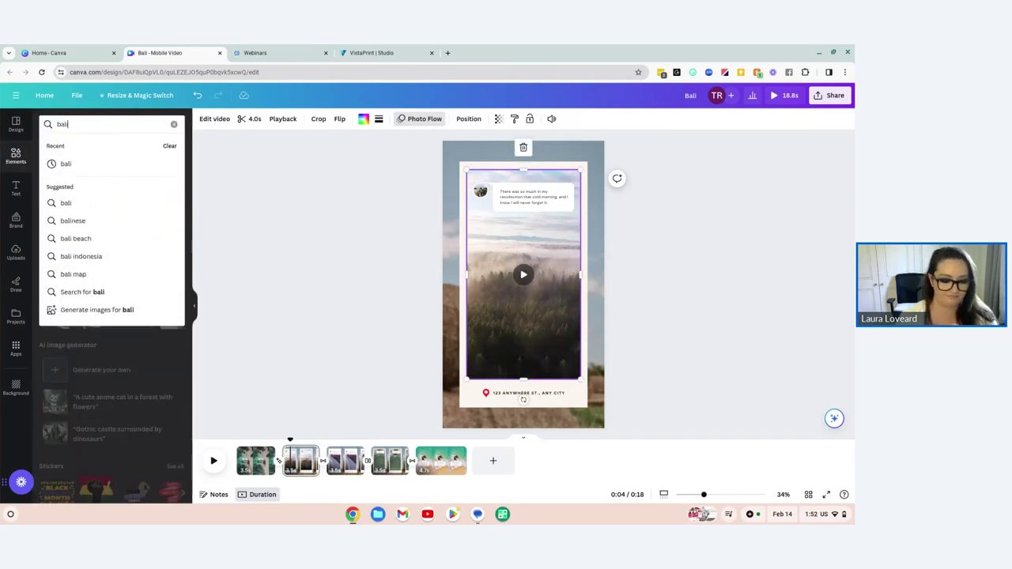
pyautogui.click(158, 289)
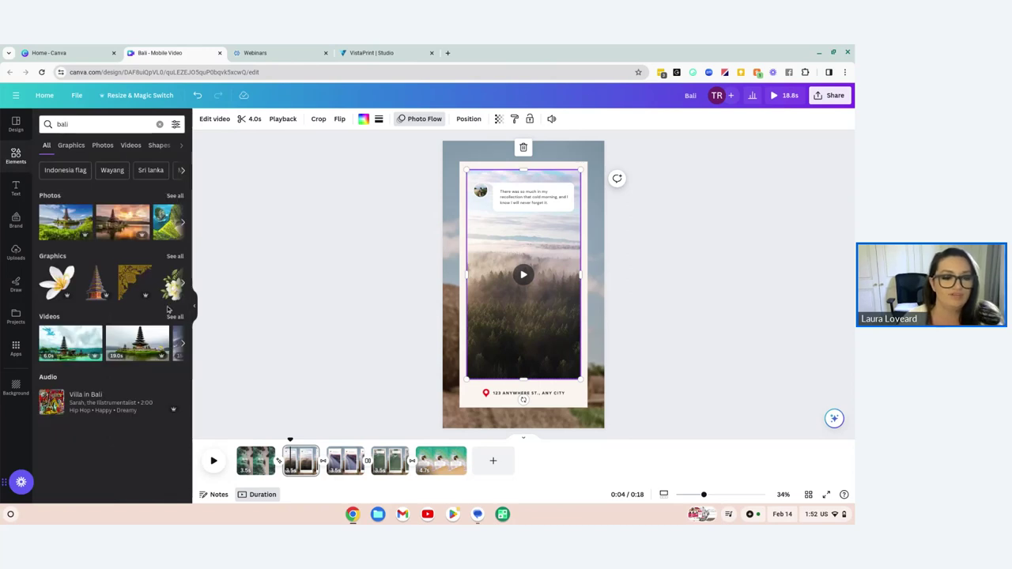
pyautogui.click(174, 316)
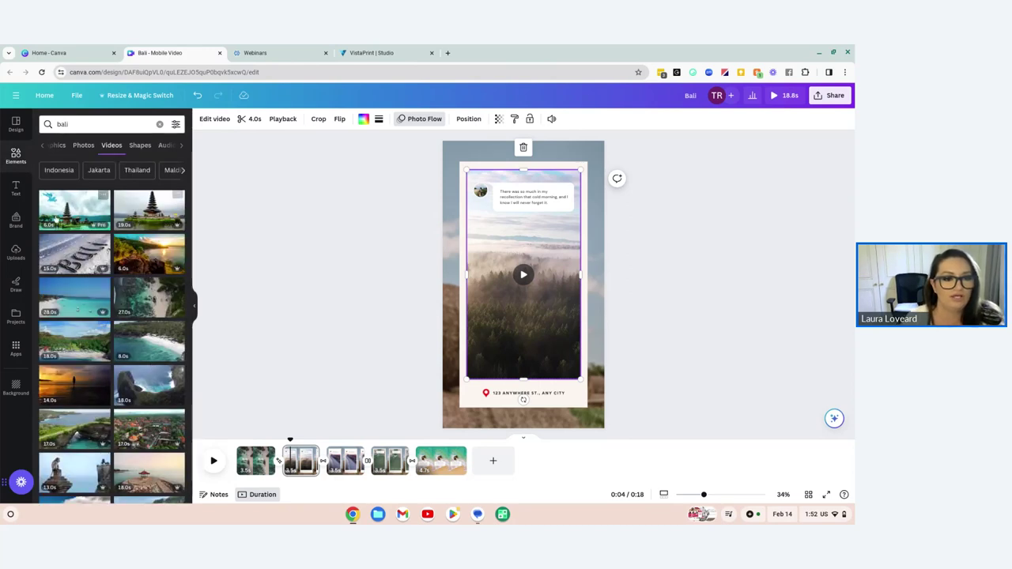
pyautogui.moveTo(79, 204); pyautogui.dragTo(449, 252)
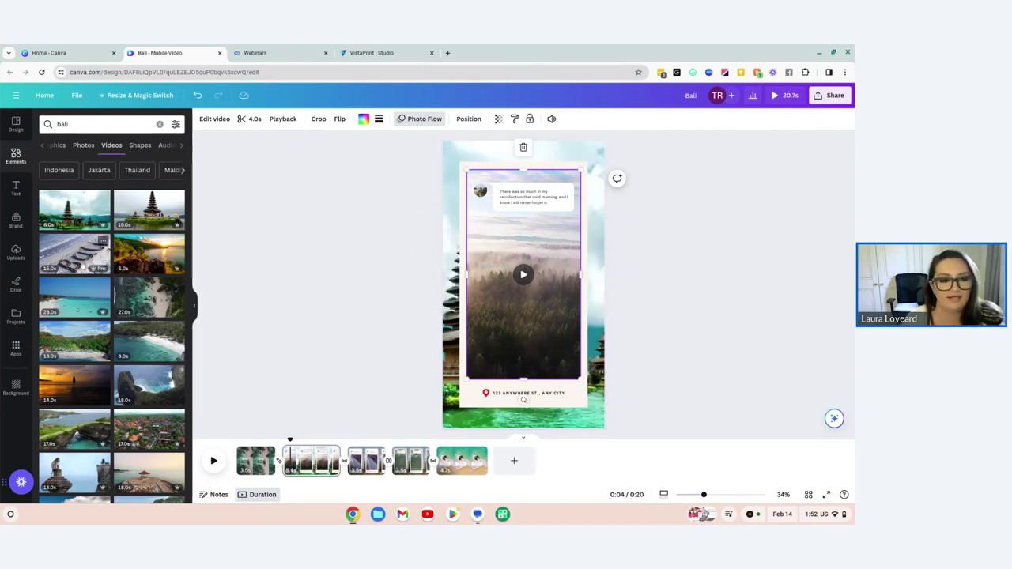
pyautogui.click(82, 212)
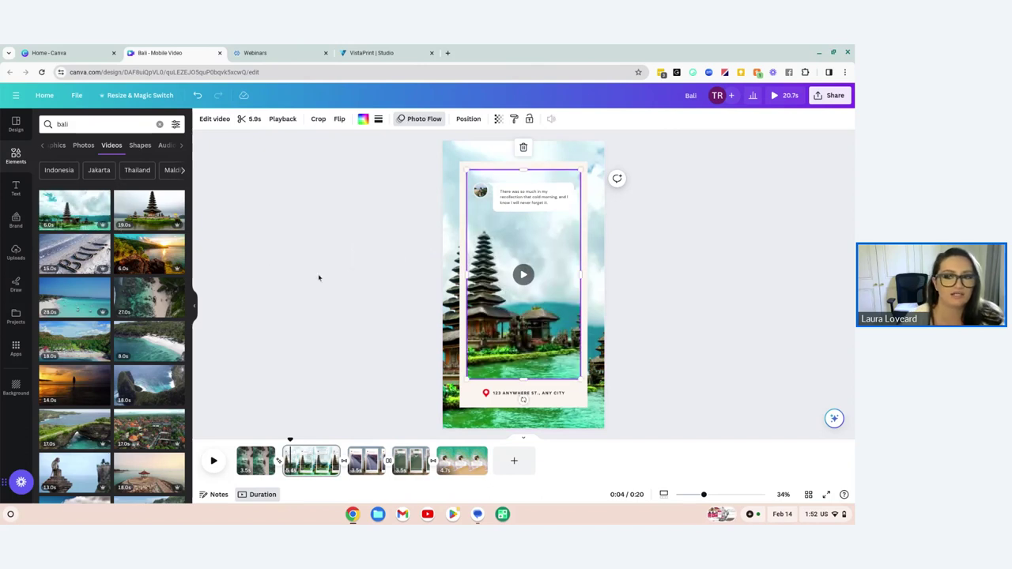
# Replace the second page's message bubble text with a caption beginning "The view"
pyautogui.doubleClick(532, 196)
pyautogui.click(531, 197)
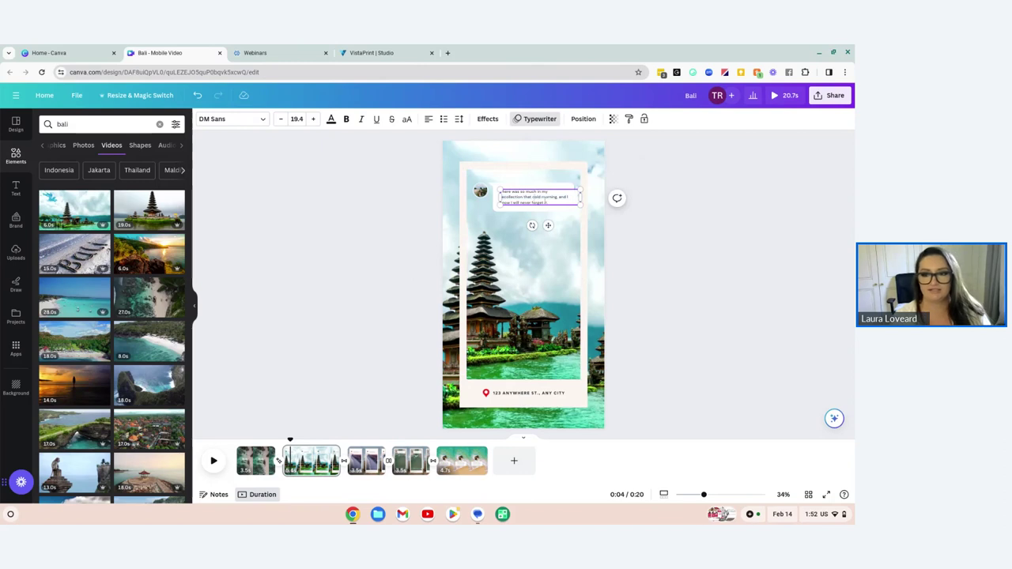
pyautogui.hotkey('ctrl', 'a')
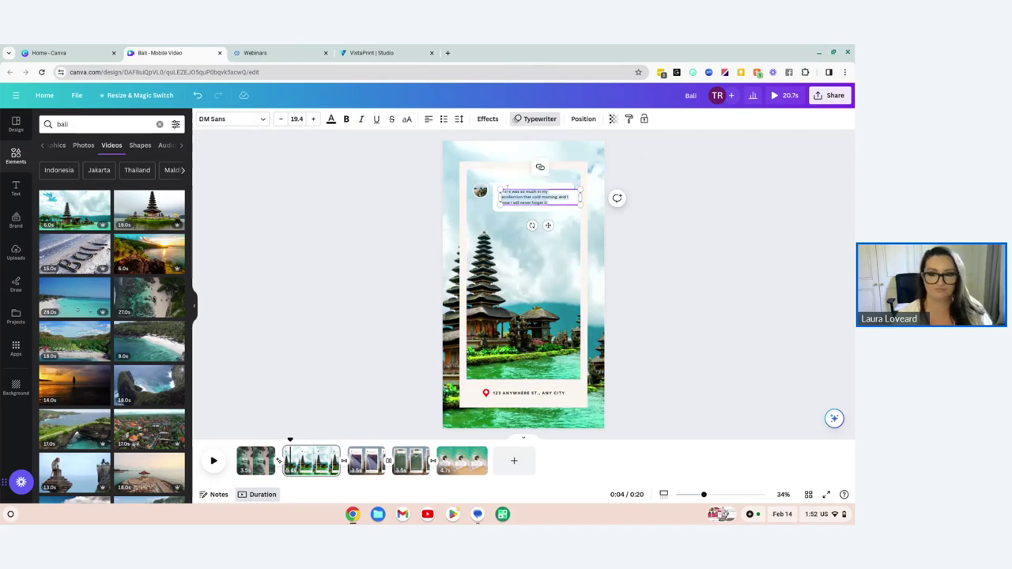
pyautogui.press('BackSpace')
pyautogui.write('The view')
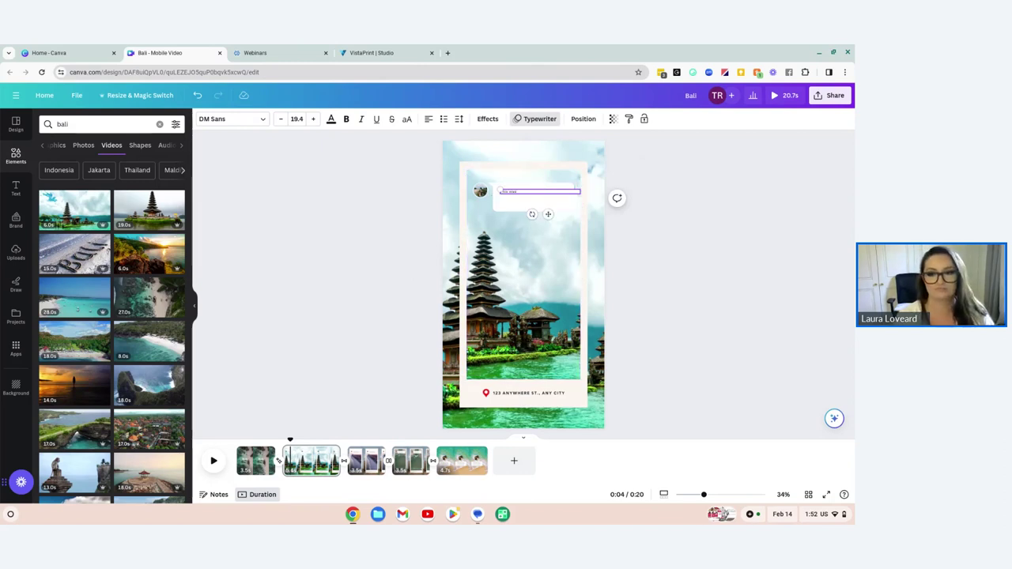
# Finish the comment text as "This was a trip of a lifetime!" and narrow the white bubble behind it to fit
pyautogui.write('p of a lifetime!')
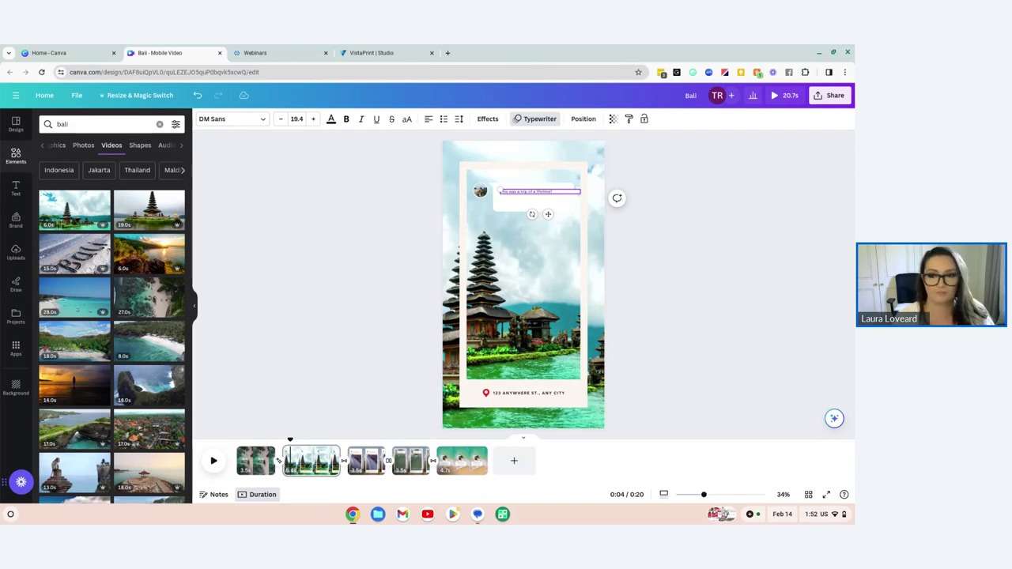
pyautogui.press('Escape')
pyautogui.moveTo(532, 203); pyautogui.dragTo(535, 205)
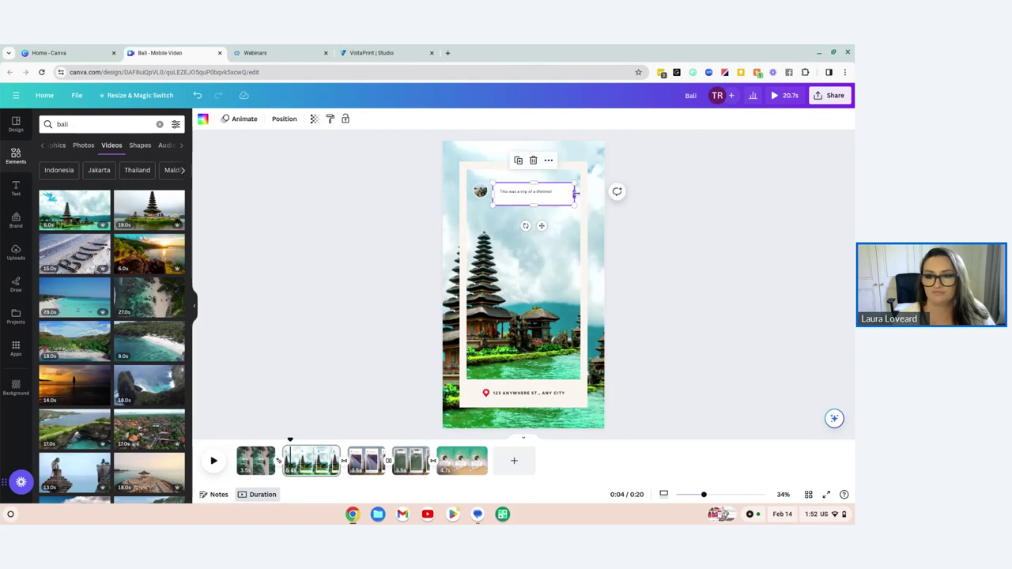
pyautogui.click(645, 223)
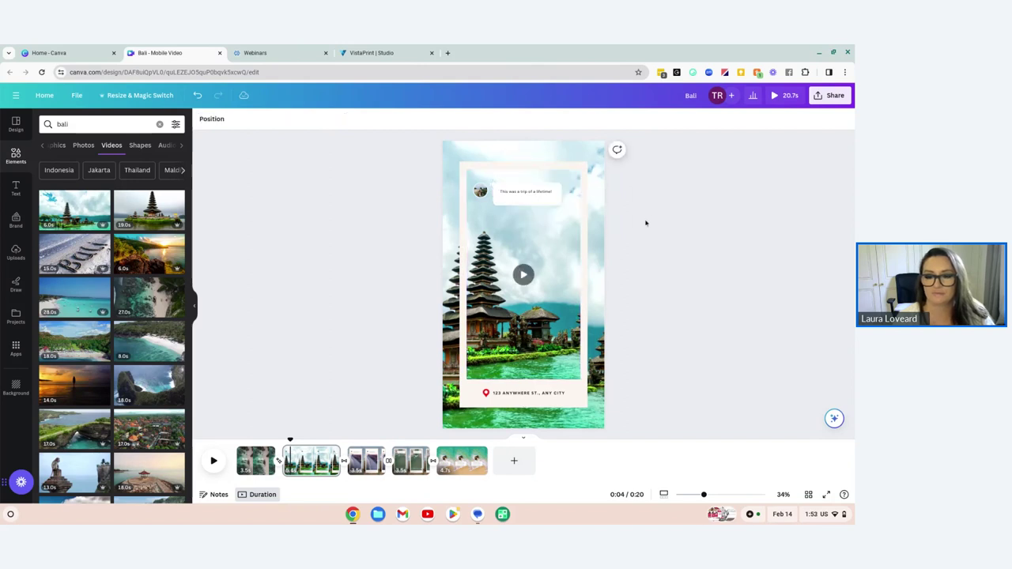
# Replace the placeholder address beside the location pin with "BALI, INDONESIA" and trim the end of page 2 in the timeline
pyautogui.click(535, 392)
pyautogui.doubleClick(535, 392)
pyautogui.write('BALI, INDON')
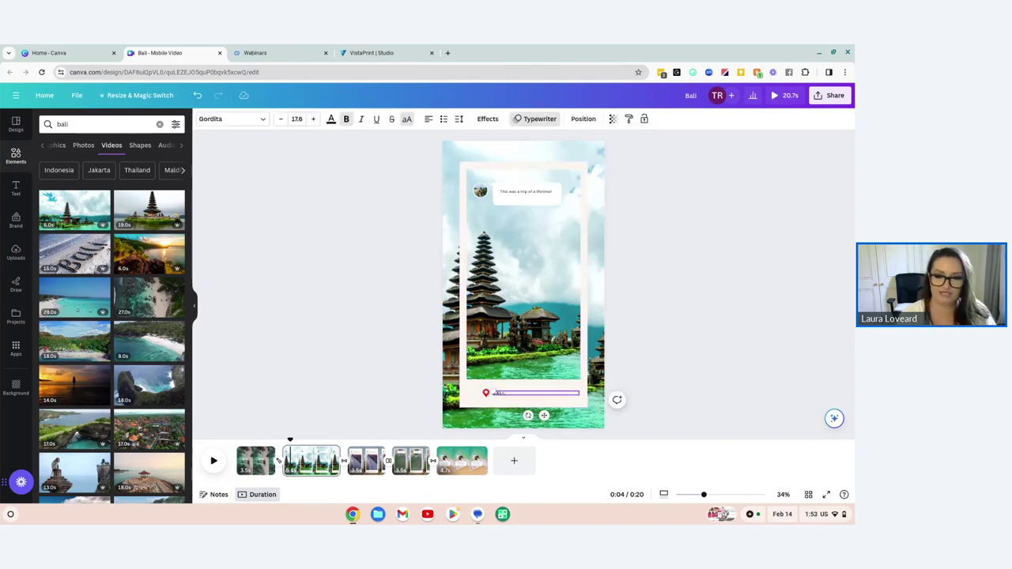
pyautogui.write('ESIA')
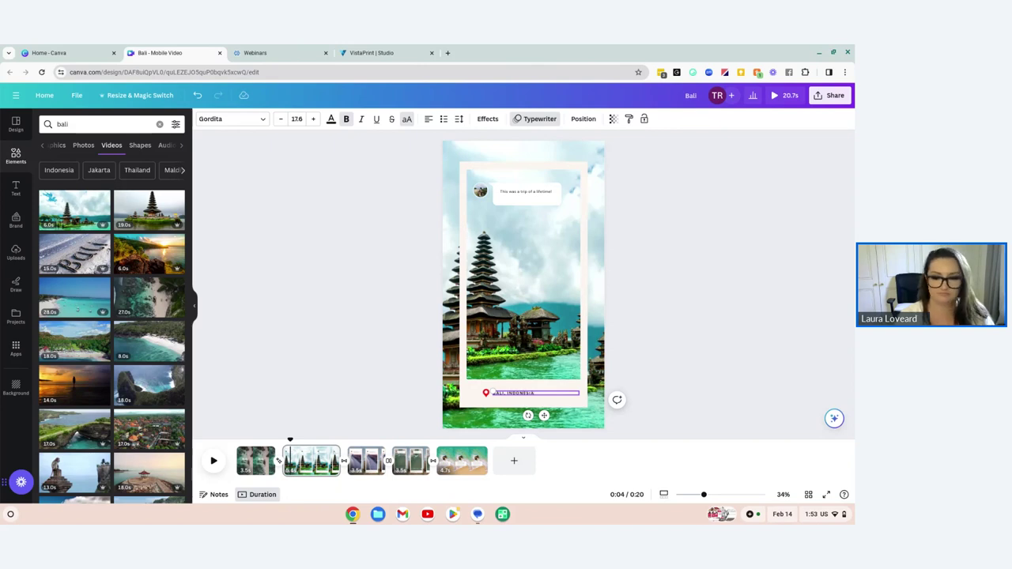
pyautogui.click(372, 376)
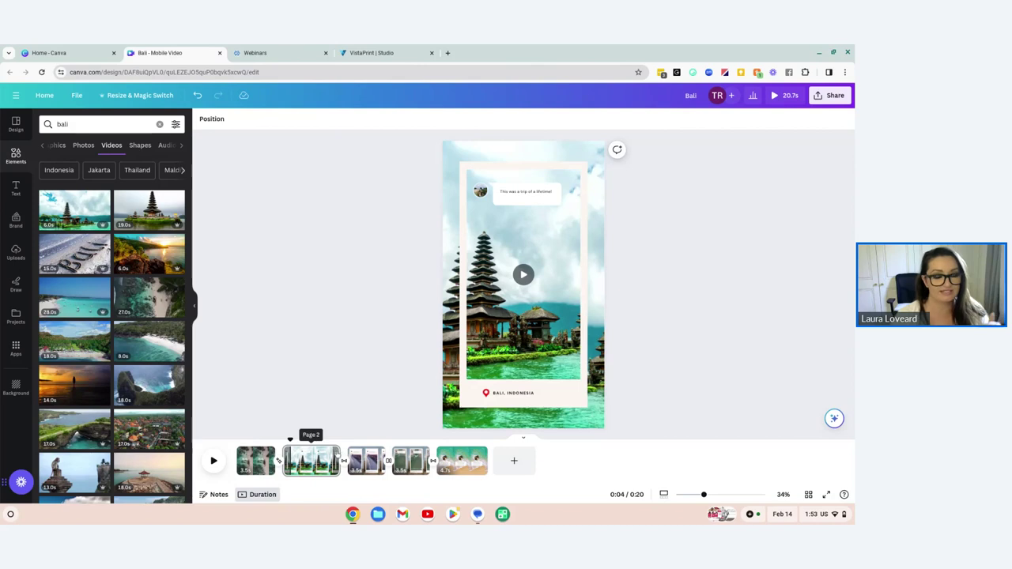
pyautogui.moveTo(338, 458)
pyautogui.mouseDown()
pyautogui.moveTo(317, 460)
pyautogui.moveTo(321, 448)
pyautogui.mouseUp()
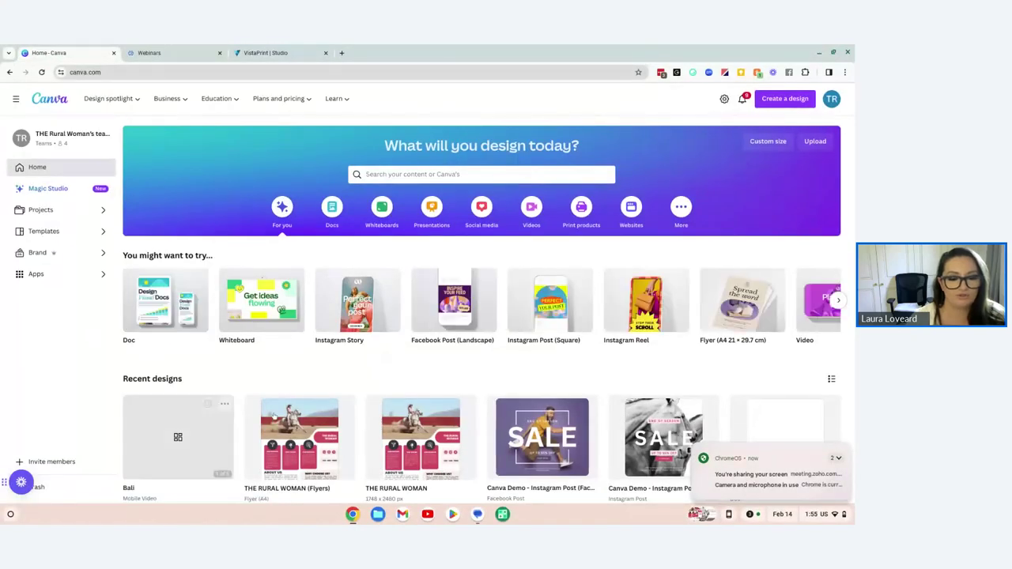
# Move the Bali mobile video from the recent designs to the trash
pyautogui.click(225, 404)
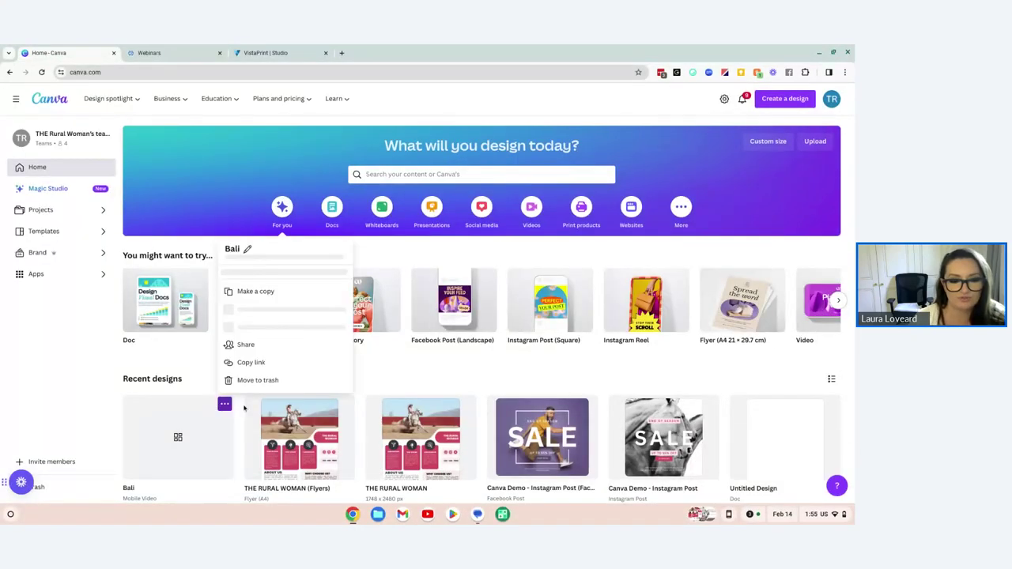
pyautogui.click(245, 381)
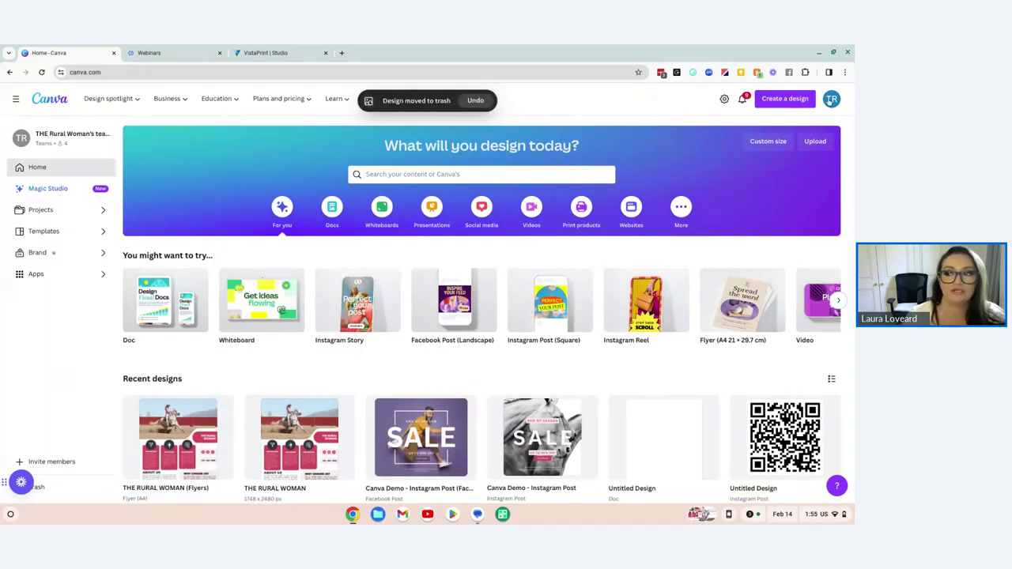
# Create a new blank Mobile Video design
pyautogui.click(828, 100)
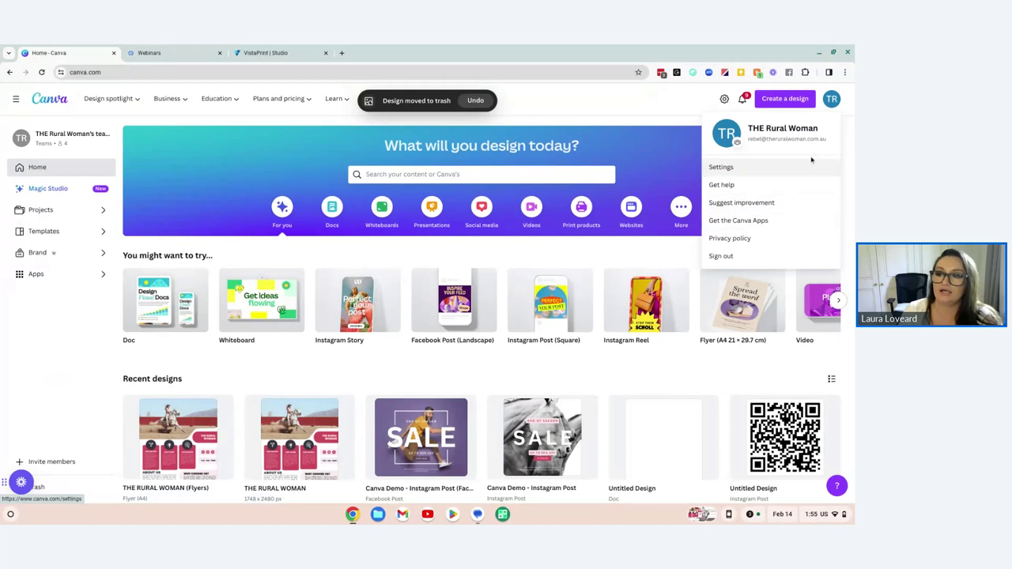
pyautogui.click(785, 99)
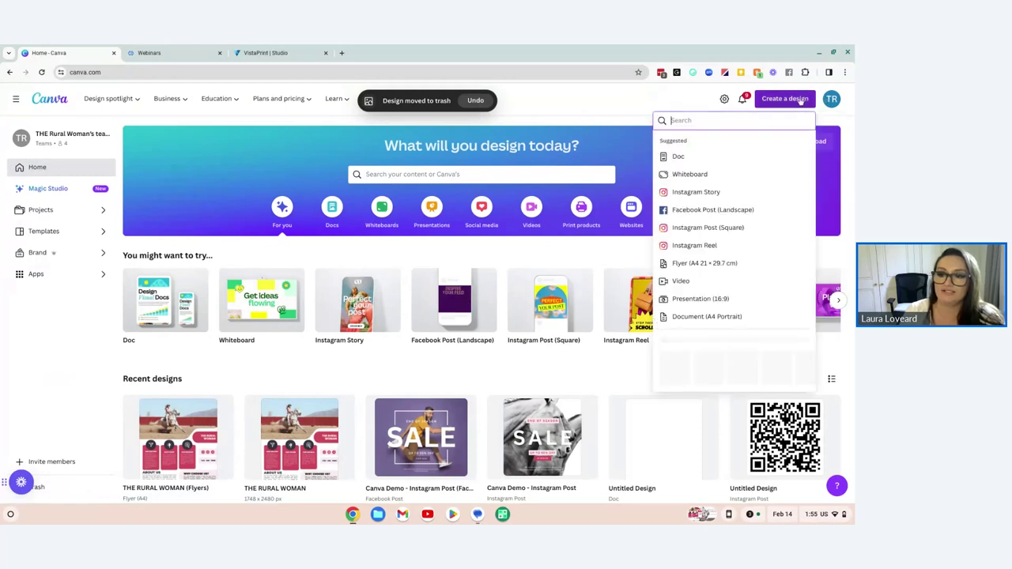
pyautogui.click(740, 247)
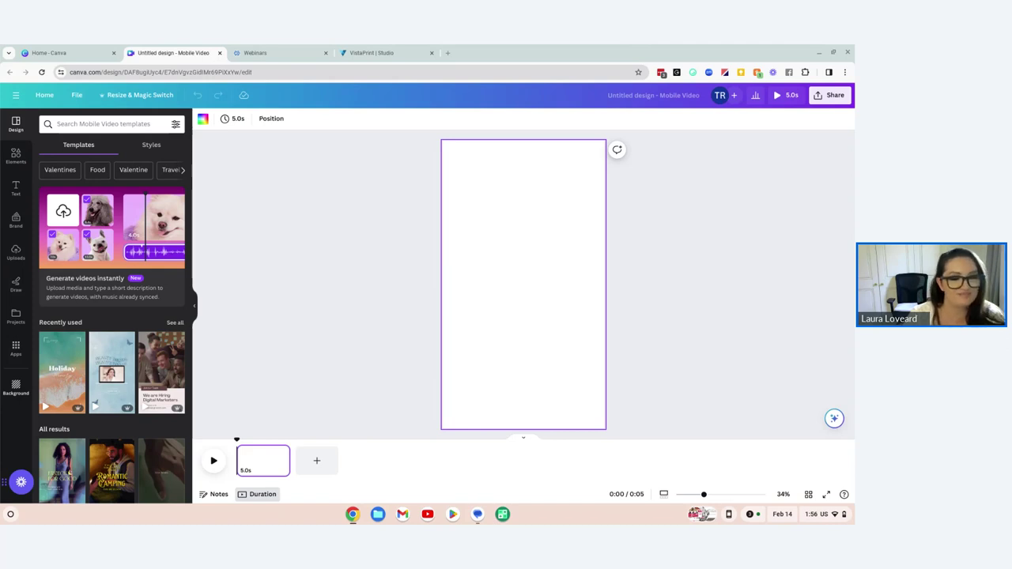
# Apply the "Holiday Memory" cover page of the Colorful Holiday Memory Animated template and set the page's duration to 3.0 seconds
pyautogui.click(62, 378)
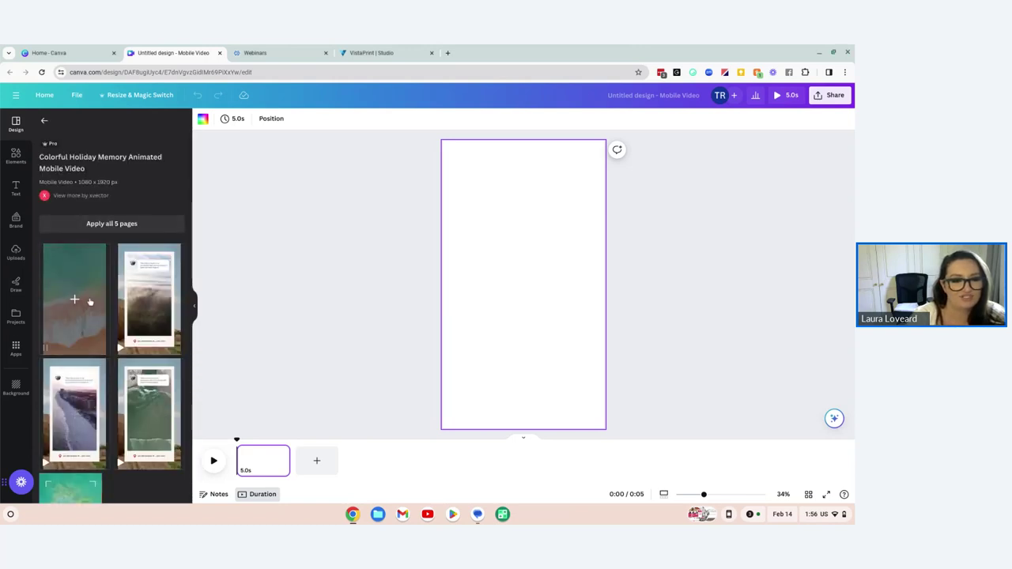
pyautogui.click(89, 302)
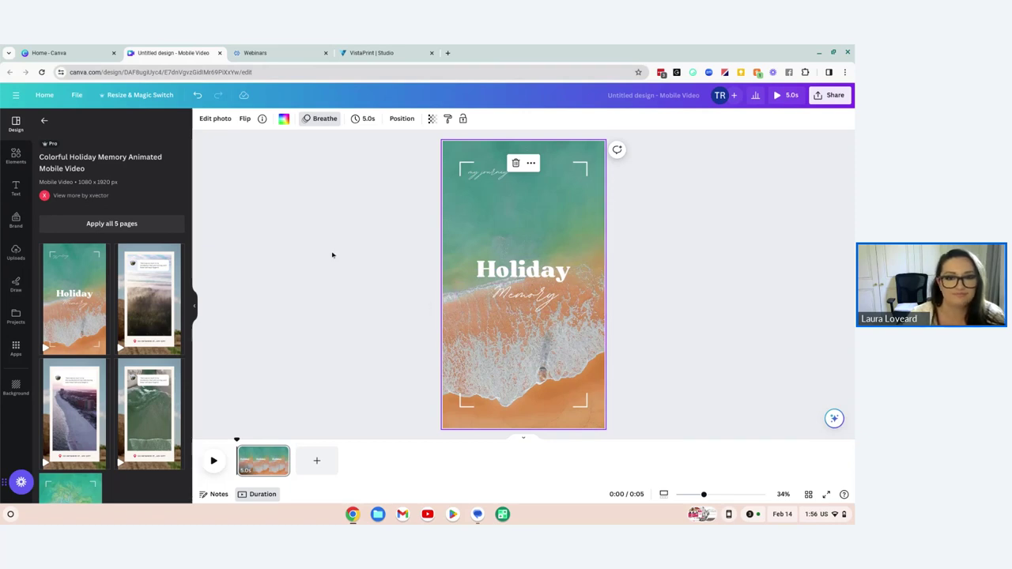
pyautogui.click(364, 120)
pyautogui.moveTo(373, 158)
pyautogui.mouseDown()
pyautogui.moveTo(388, 157)
pyautogui.moveTo(369, 159)
pyautogui.mouseUp()
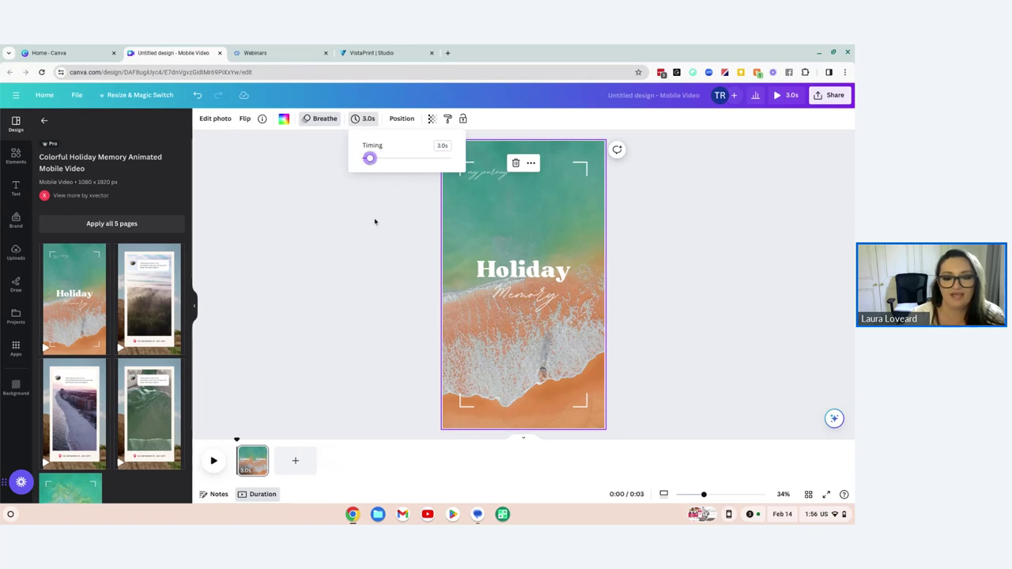
pyautogui.click(522, 271)
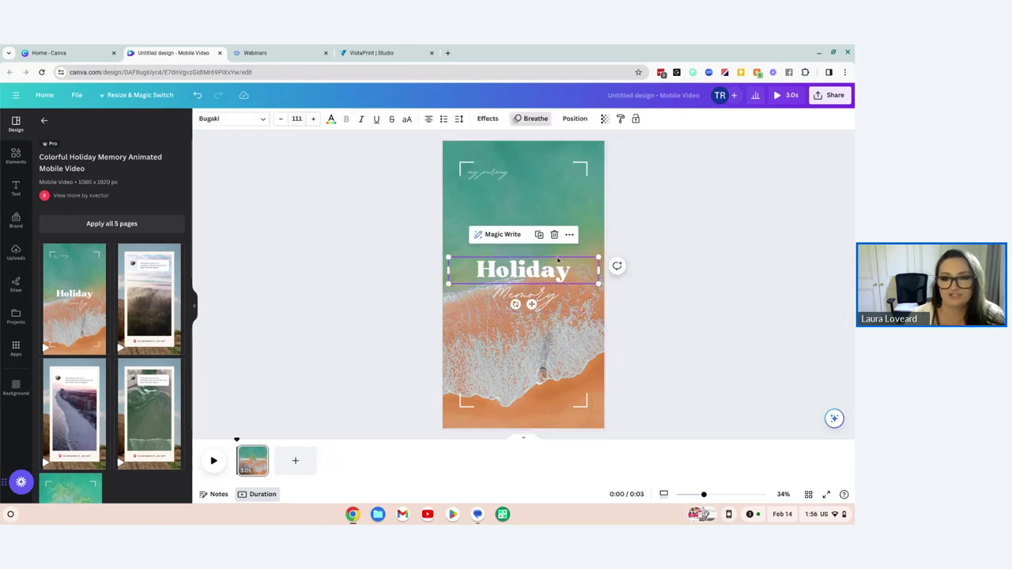
pyautogui.click(573, 118)
pyautogui.click(340, 174)
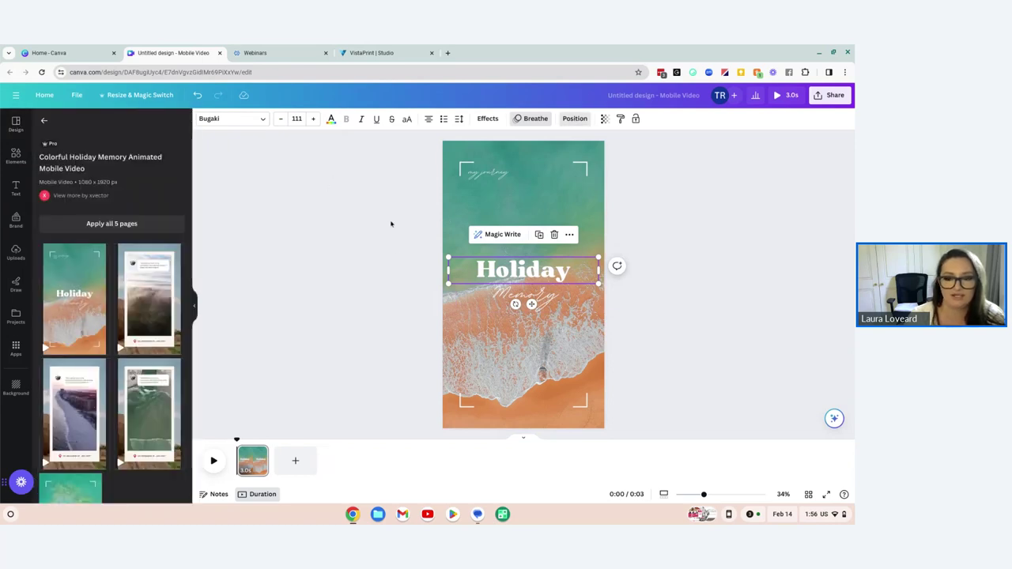
# Add a blank second page, inspect the Match & Move transition between the pages, and shorten the second page to 2.7 seconds
pyautogui.click(270, 464)
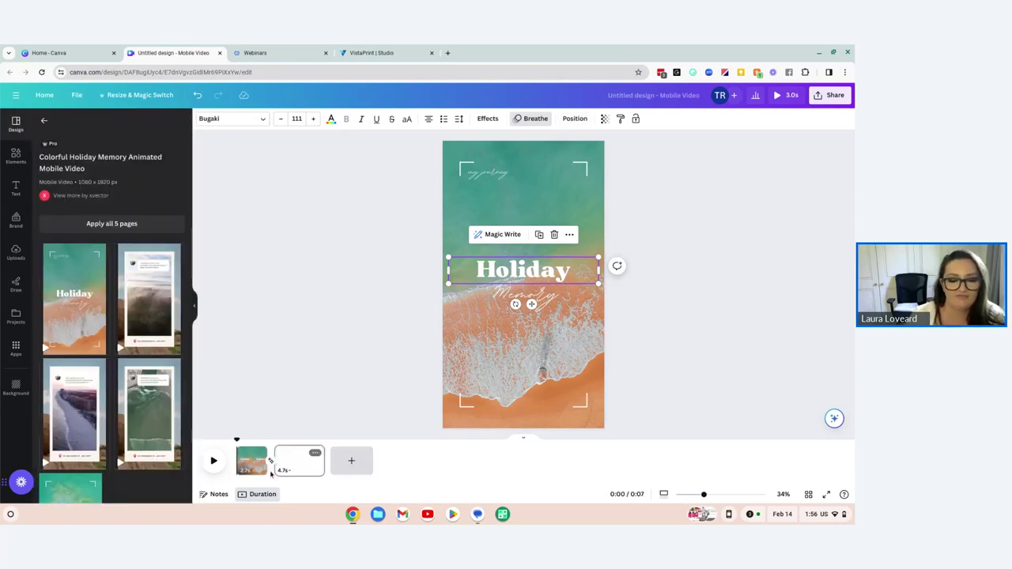
pyautogui.click(270, 466)
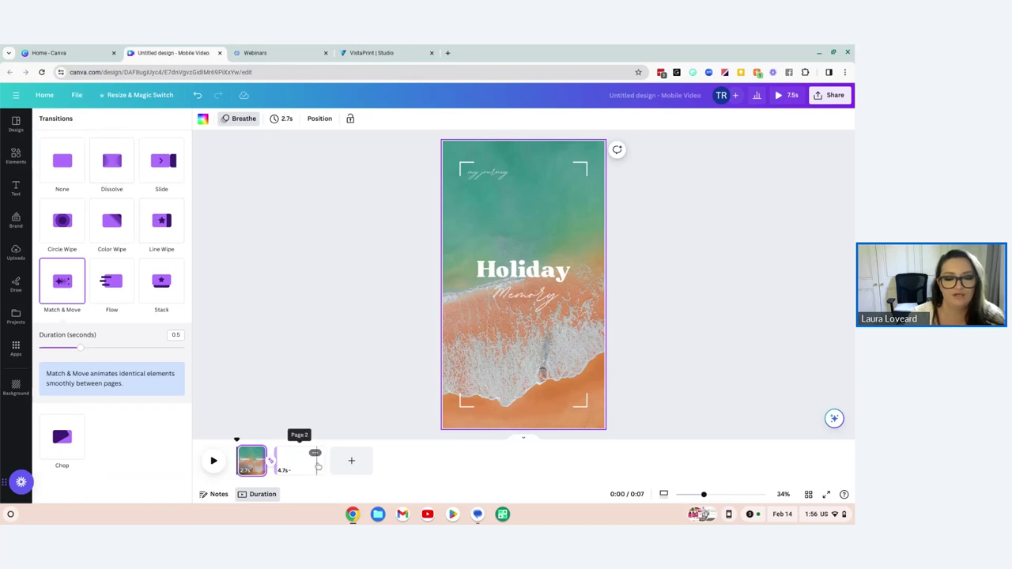
pyautogui.moveTo(321, 461); pyautogui.dragTo(302, 463)
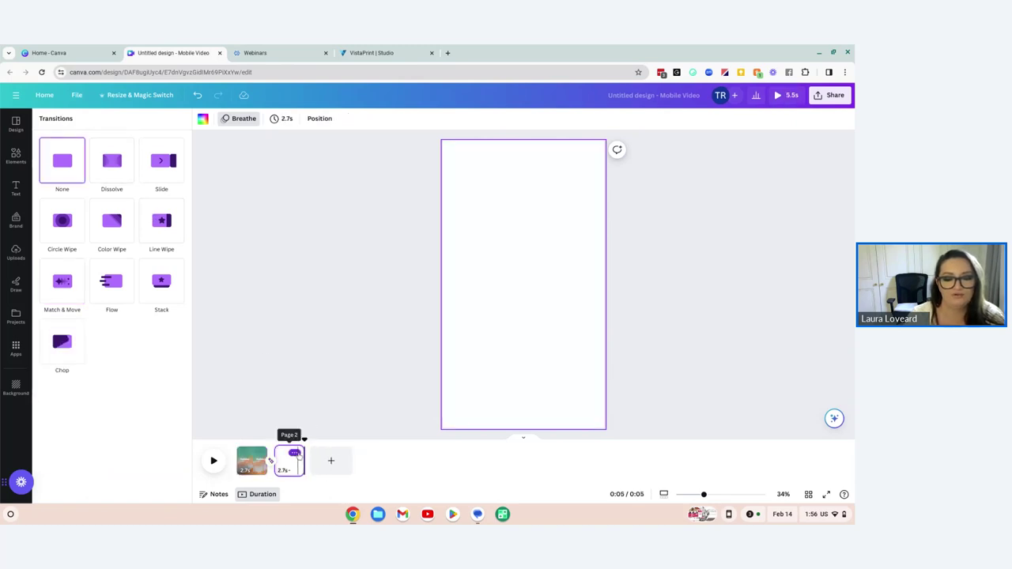
pyautogui.click(294, 452)
pyautogui.rightClick(509, 323)
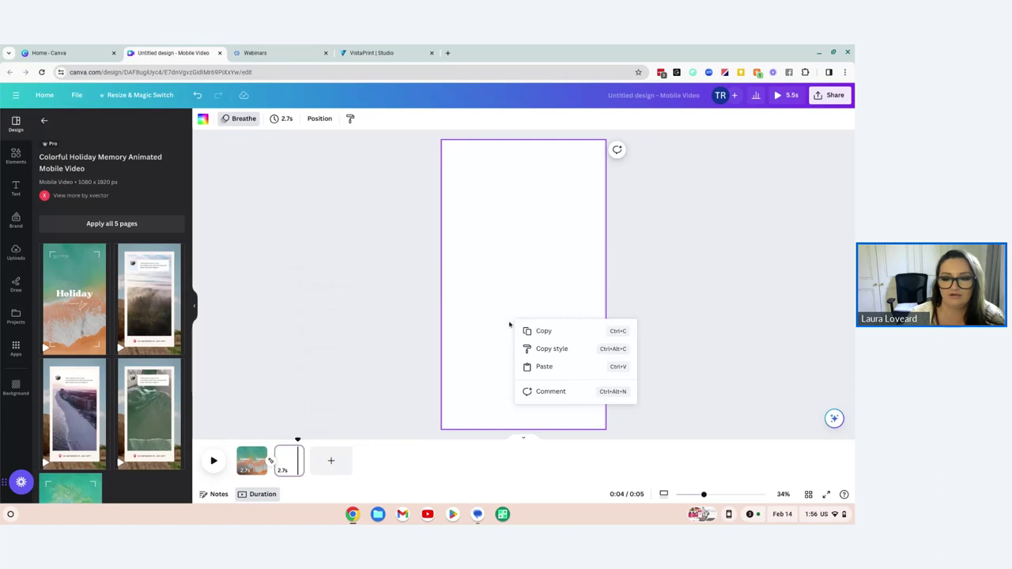
pyautogui.click(270, 461)
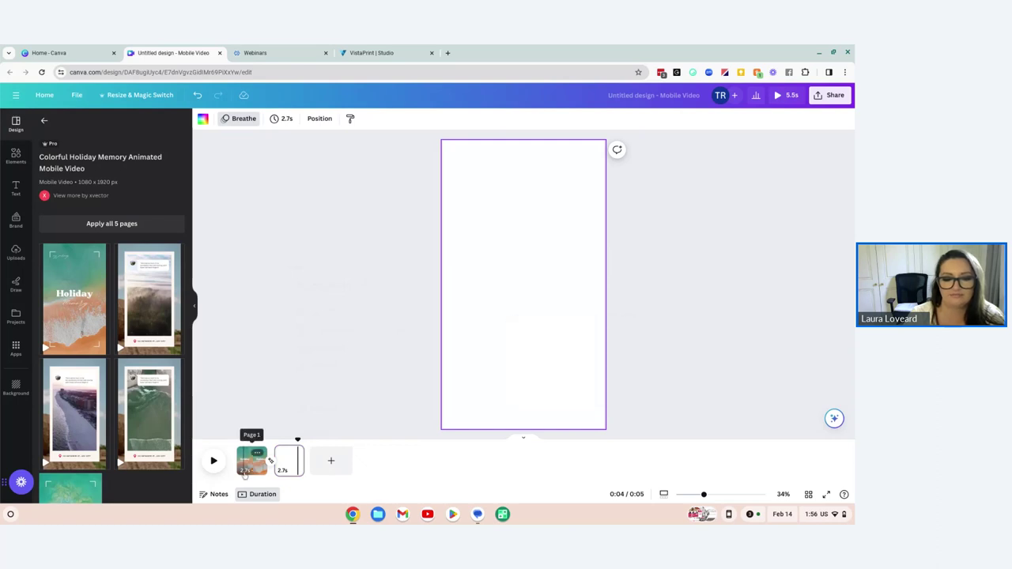
# Show the timing of the "Holiday" heading, trim it to end just before the first page does, and preview the video
pyautogui.click(257, 453)
pyautogui.rightClick(497, 270)
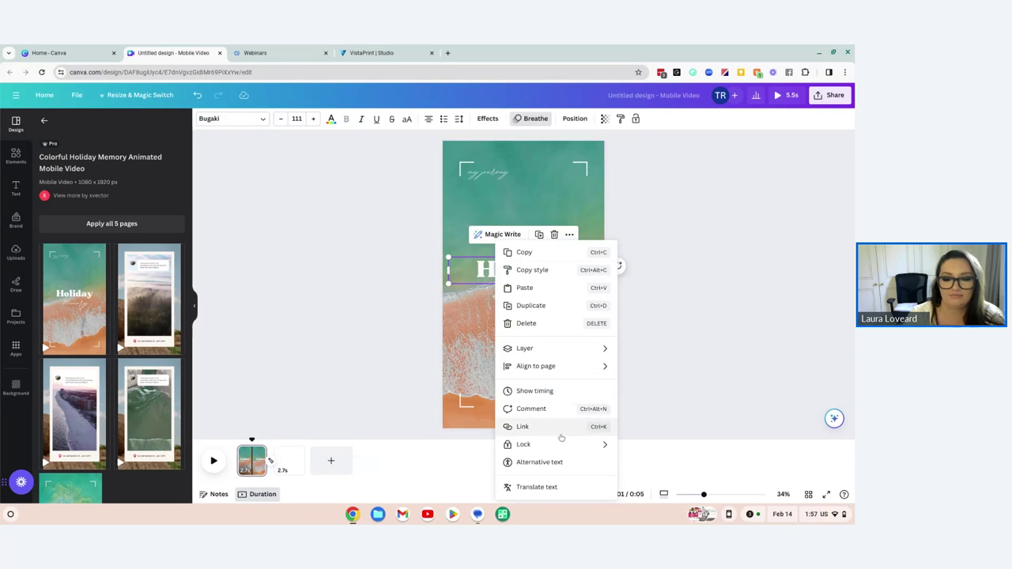
pyautogui.click(546, 391)
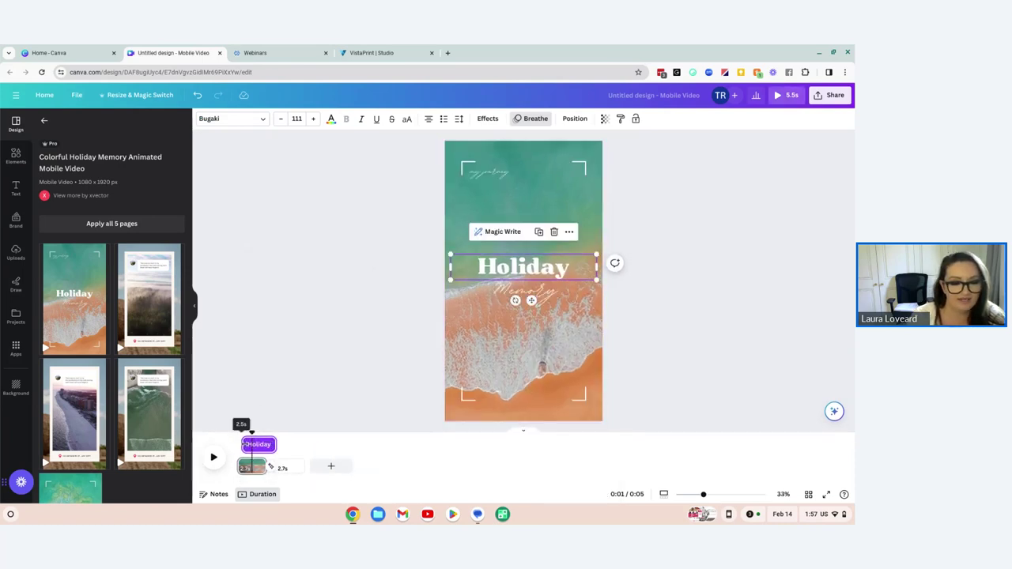
pyautogui.moveTo(275, 444); pyautogui.dragTo(253, 444)
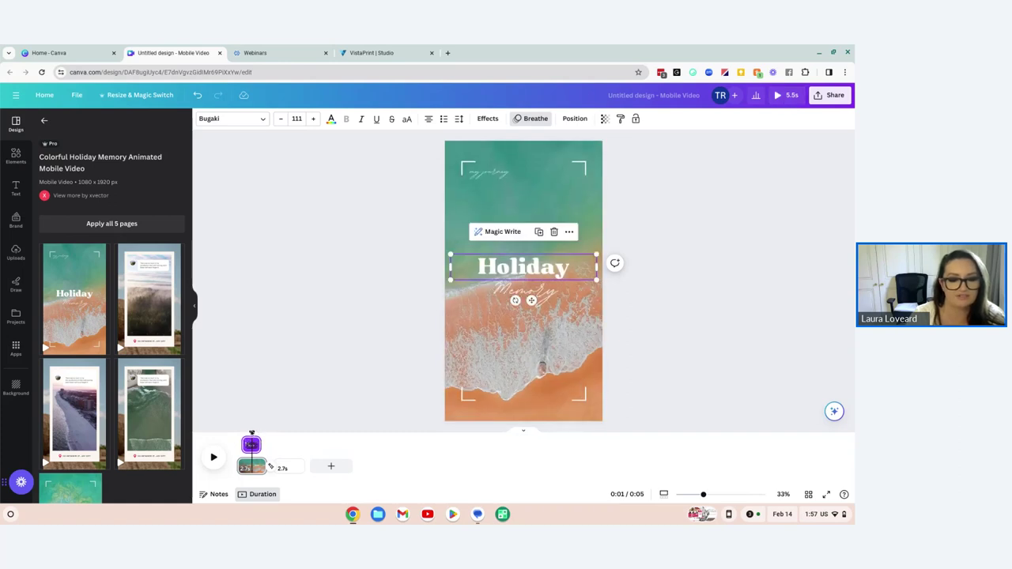
pyautogui.click(213, 457)
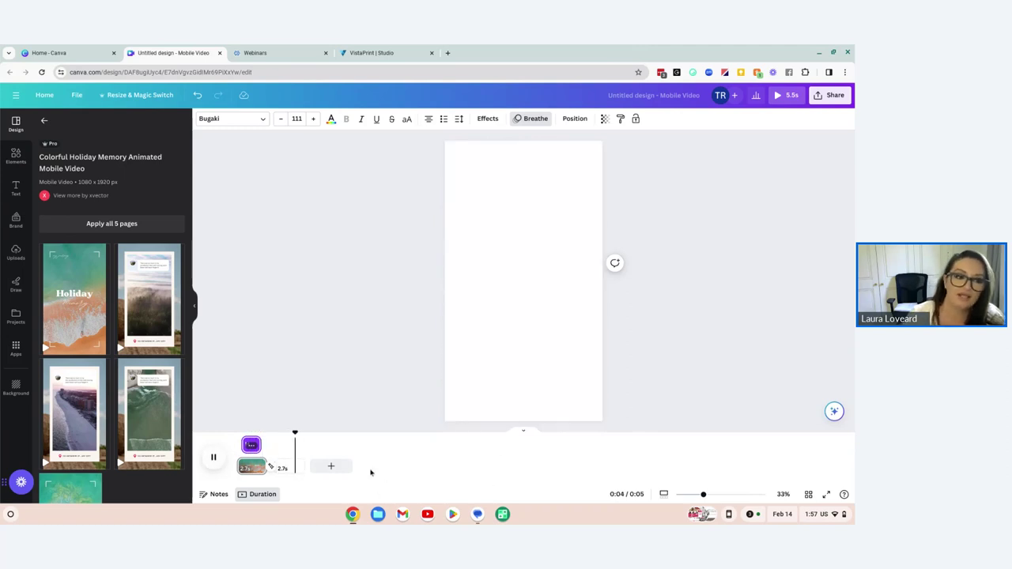
# Browse the full audio library in the elements and filter the tracks by Happy
pyautogui.click(15, 154)
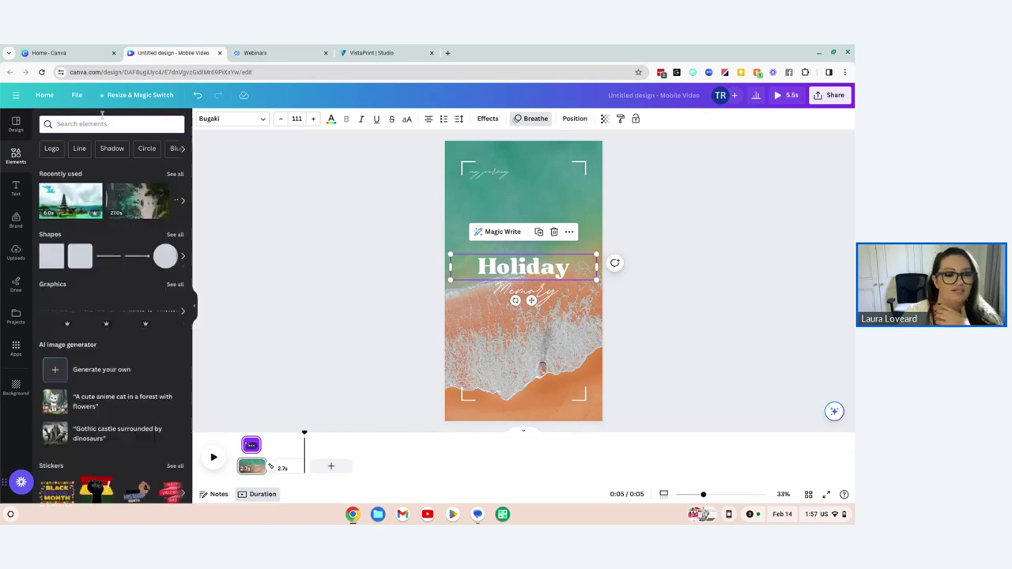
pyautogui.scroll(-5, 108, 310)
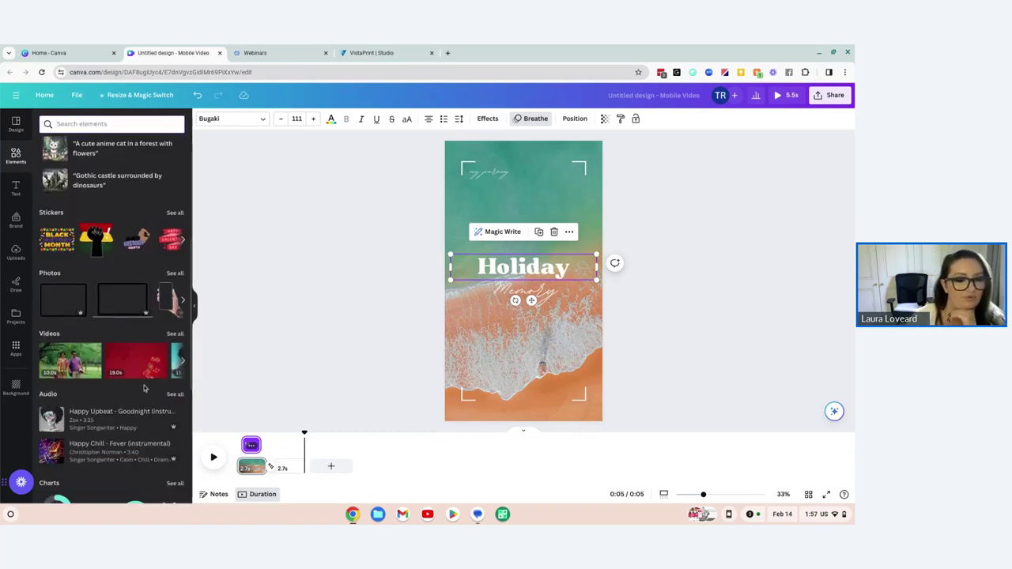
pyautogui.click(175, 394)
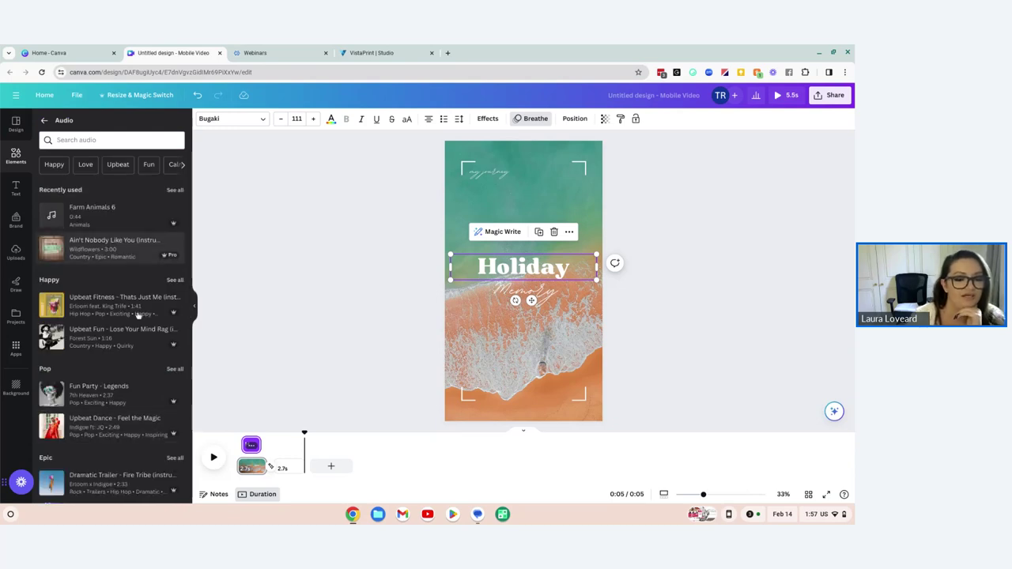
pyautogui.scroll(-2, 165, 302)
pyautogui.scroll(-5, 165, 303)
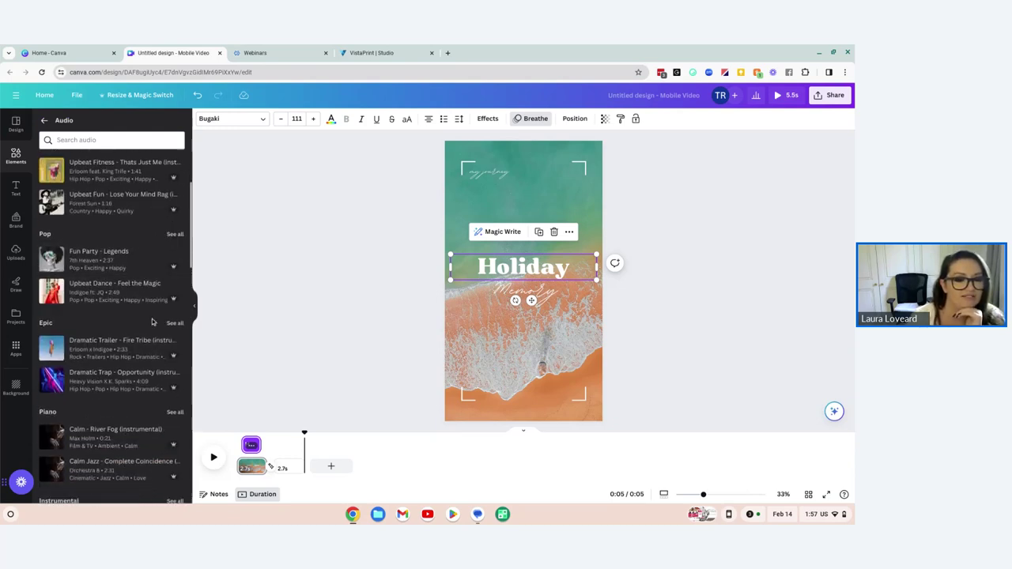
pyautogui.scroll(5, 152, 323)
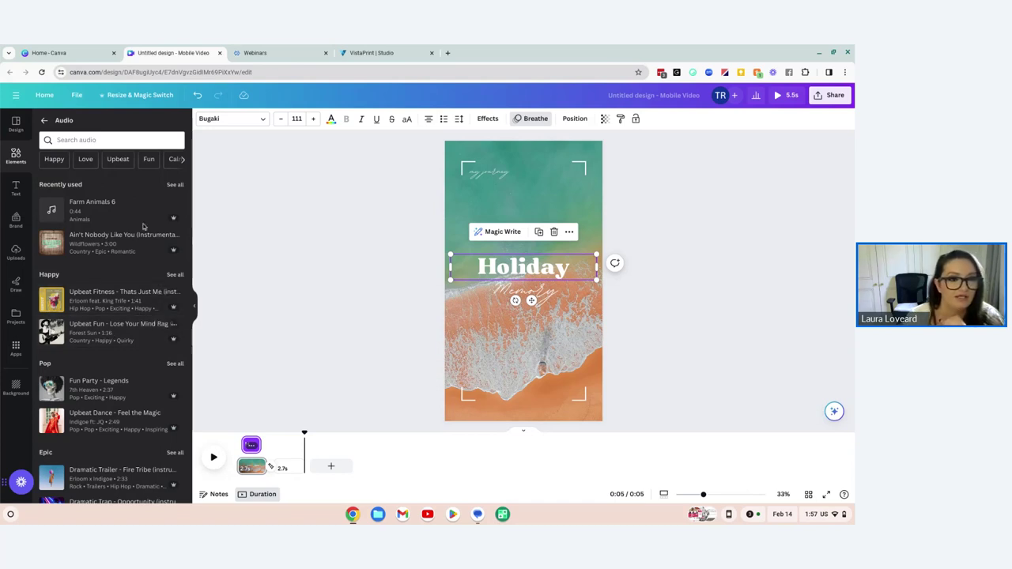
pyautogui.click(57, 159)
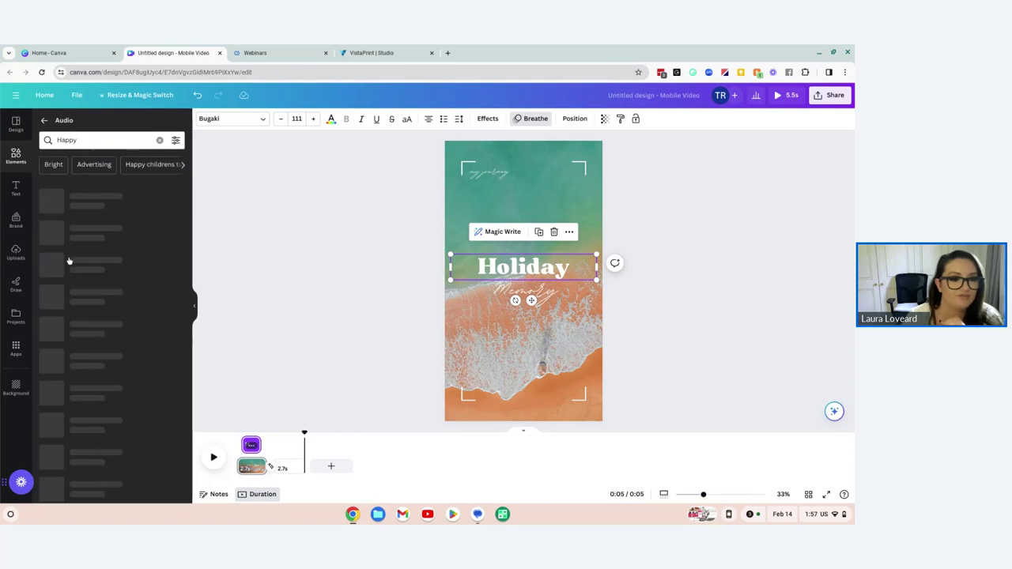
# Listen briefly to the "Upbeat Fitness - Thats Just Me" track and add it to the video as background audio
pyautogui.click(52, 201)
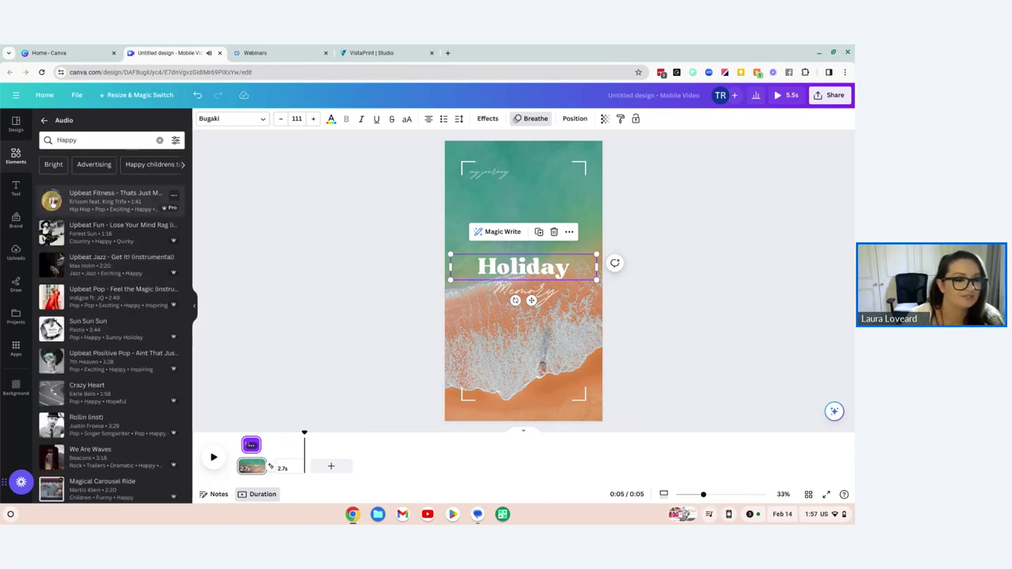
pyautogui.click(51, 201)
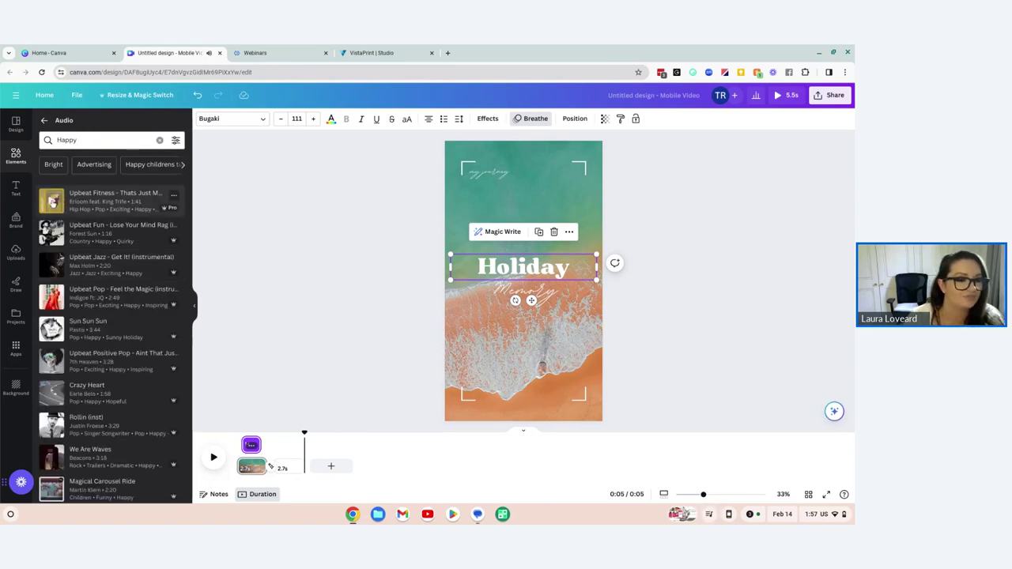
pyautogui.click(107, 201)
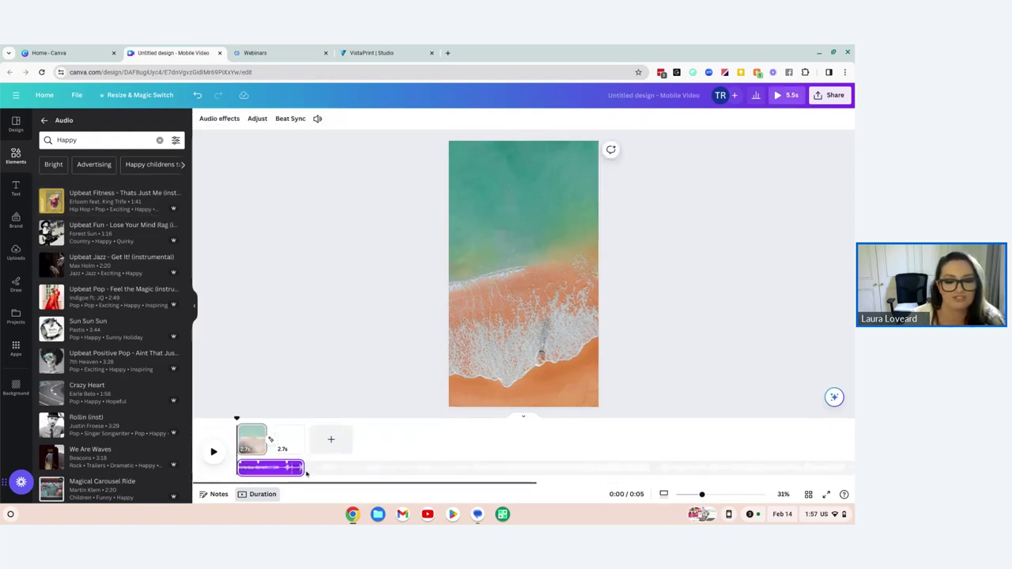
# Shift the background track within its clip to a different section of the song and preview the video
pyautogui.moveTo(304, 467); pyautogui.dragTo(303, 467)
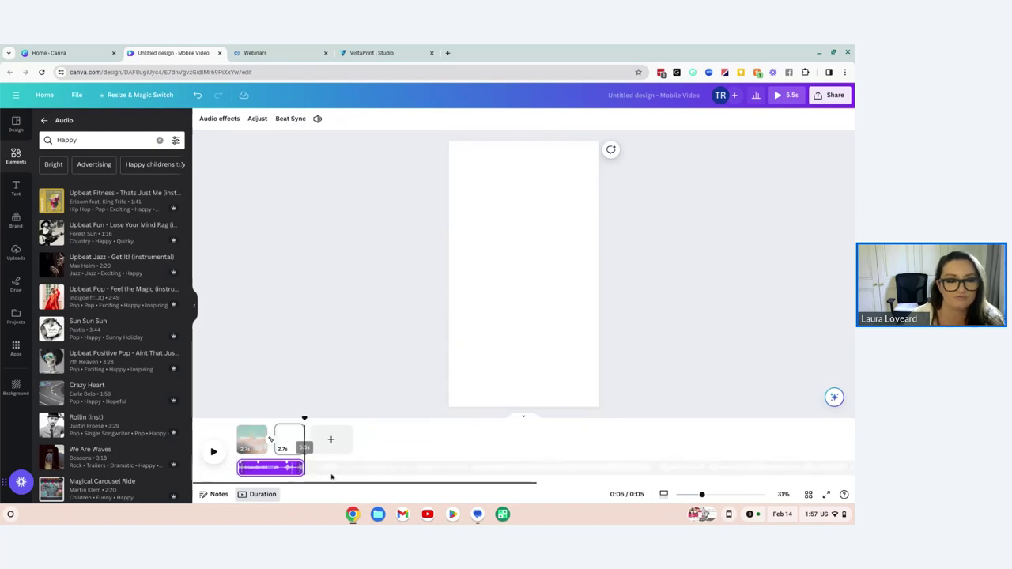
pyautogui.click(265, 468)
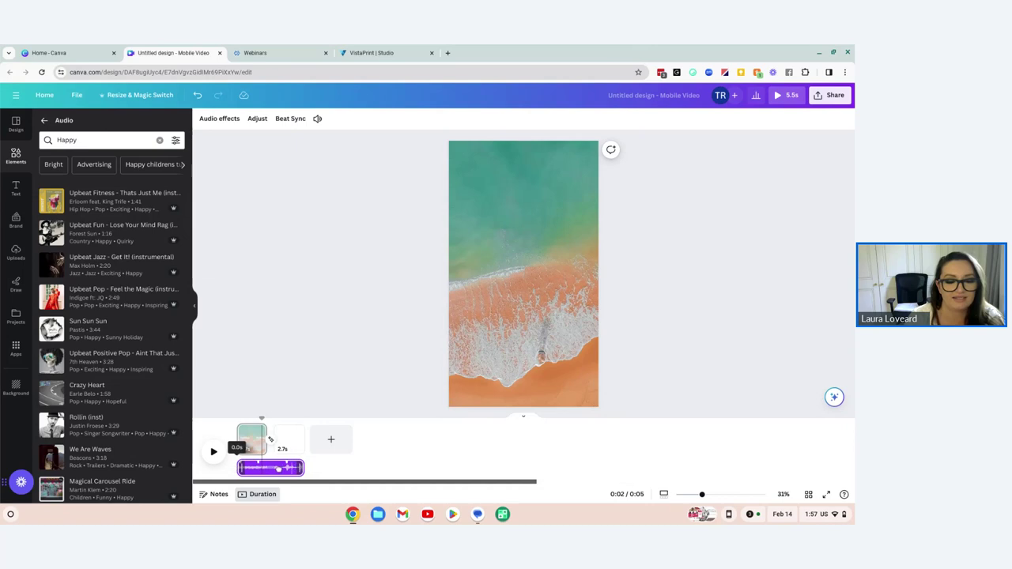
pyautogui.moveTo(278, 468); pyautogui.dragTo(244, 467)
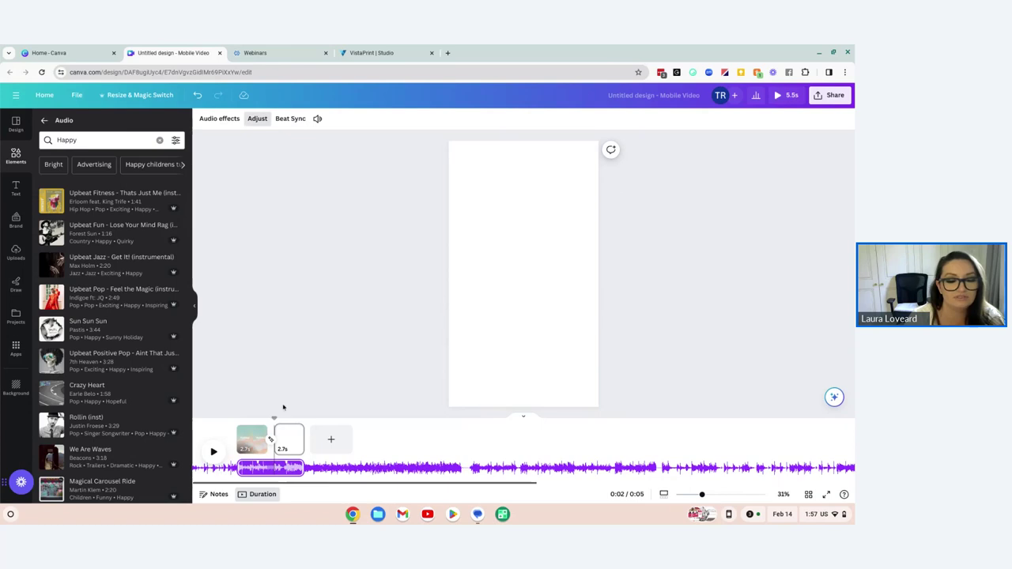
pyautogui.click(213, 452)
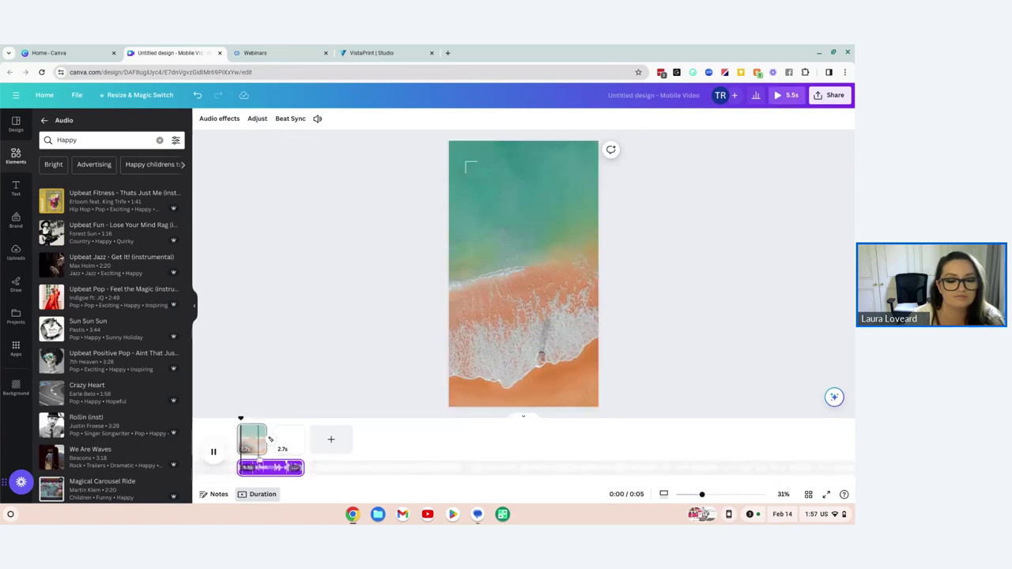
pyautogui.click(213, 452)
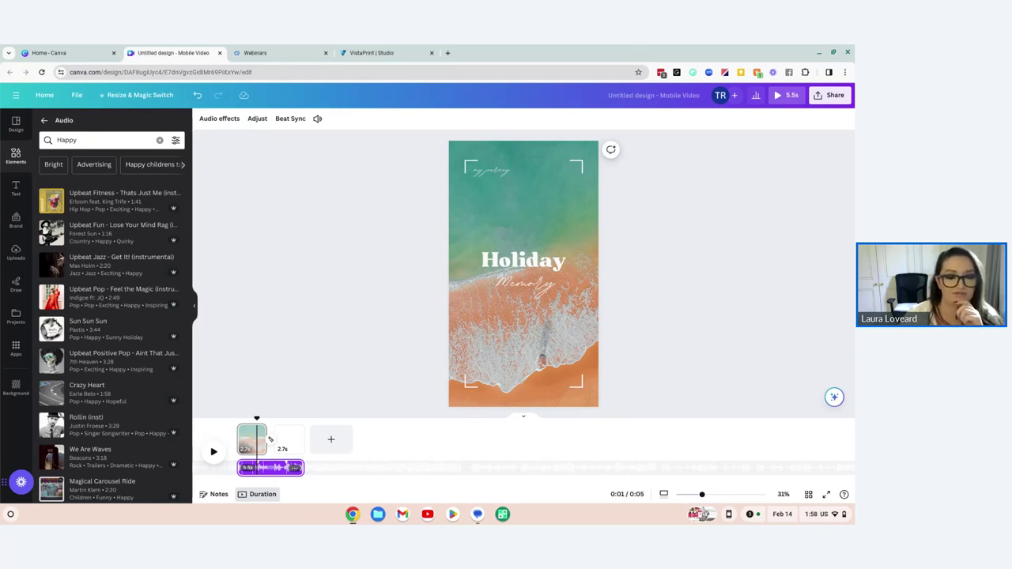
# Give the background track a 1.5-second fade-out
pyautogui.click(229, 119)
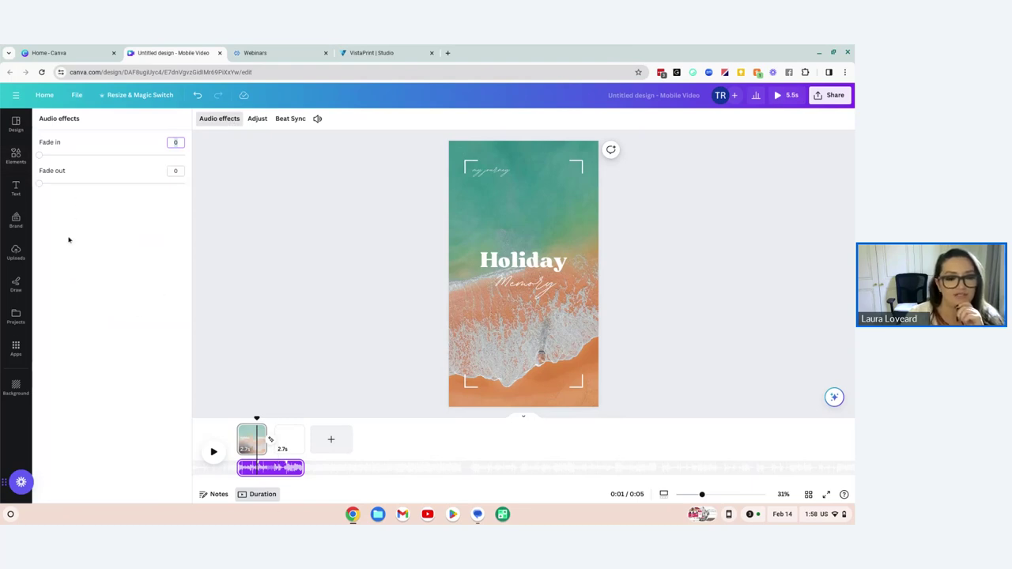
pyautogui.moveTo(39, 185); pyautogui.dragTo(122, 194)
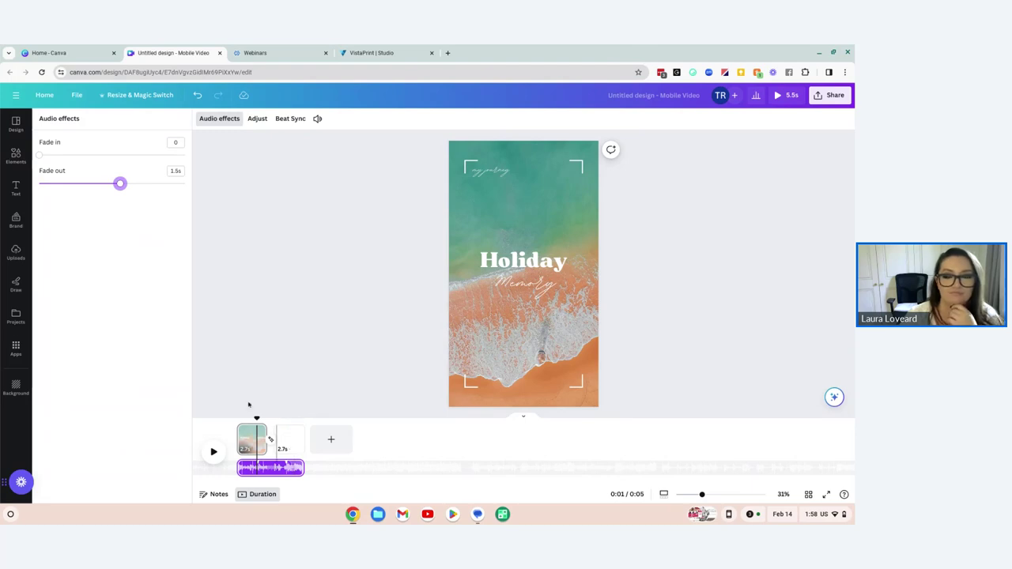
# Look over the sharing options and the social platforms where the video can be published
pyautogui.click(822, 96)
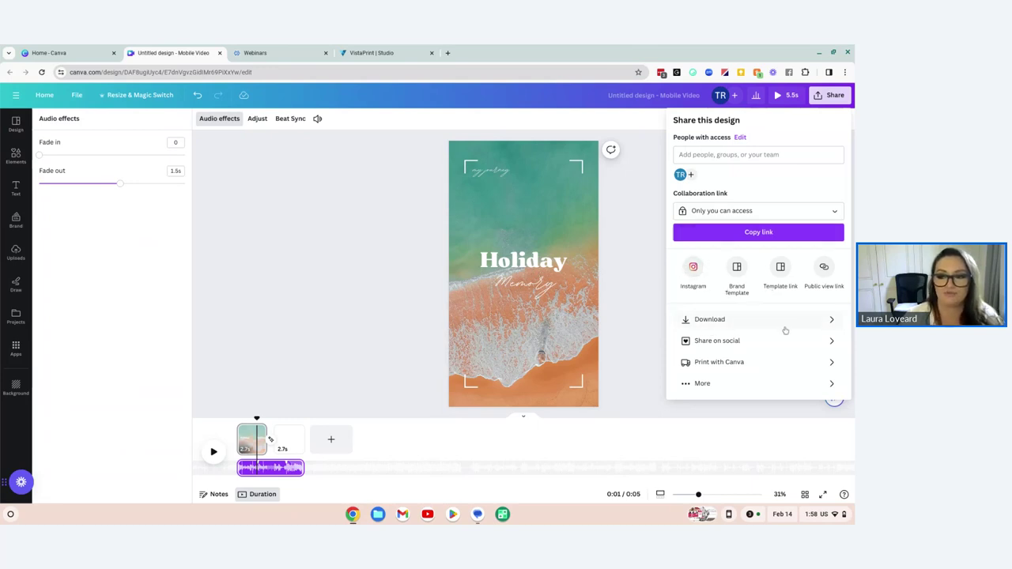
pyautogui.click(719, 345)
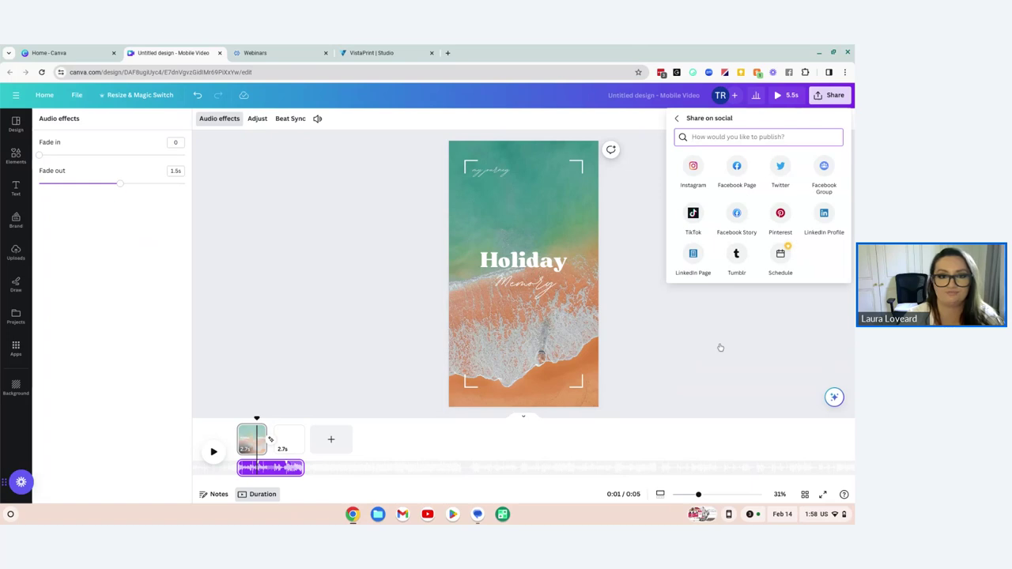
pyautogui.click(720, 347)
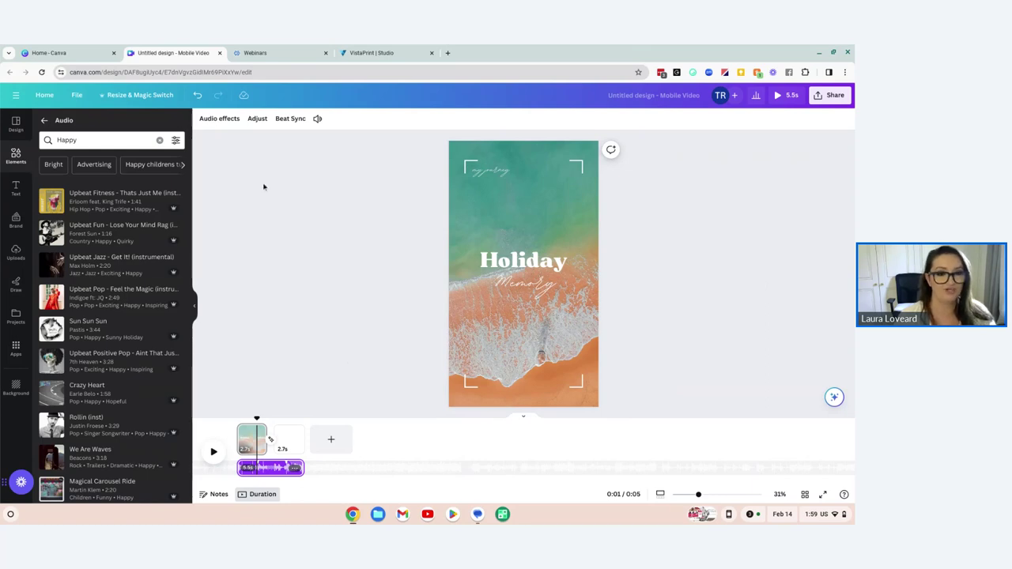
# Close the video design and create a new 16:9 presentation from the home page
pyautogui.click(219, 54)
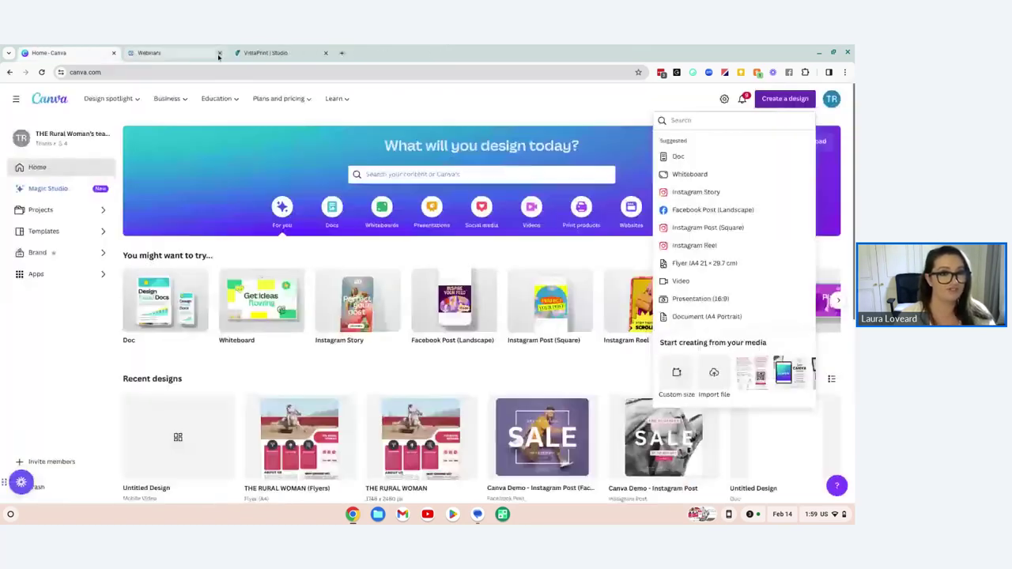
pyautogui.click(550, 127)
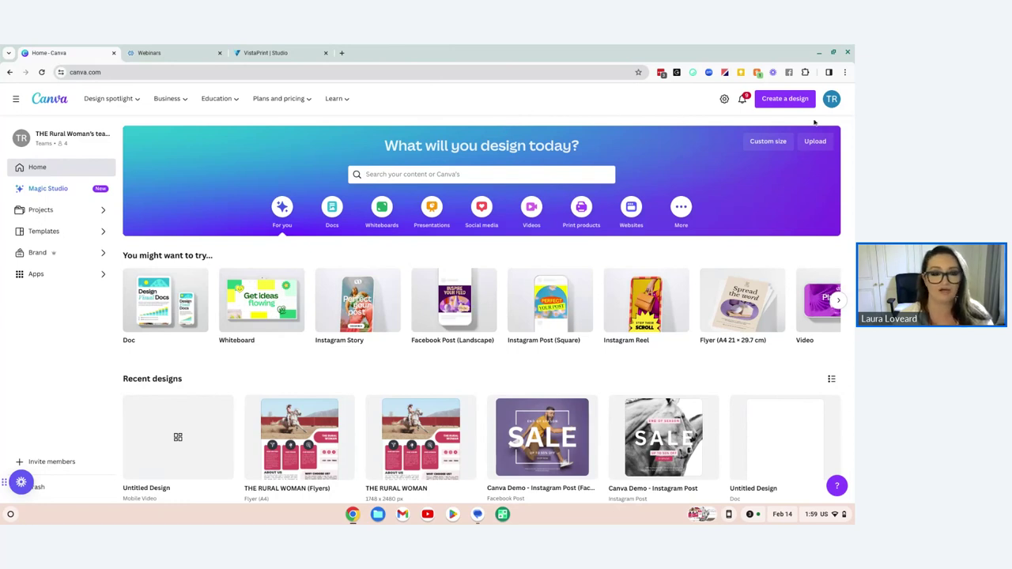
pyautogui.click(796, 100)
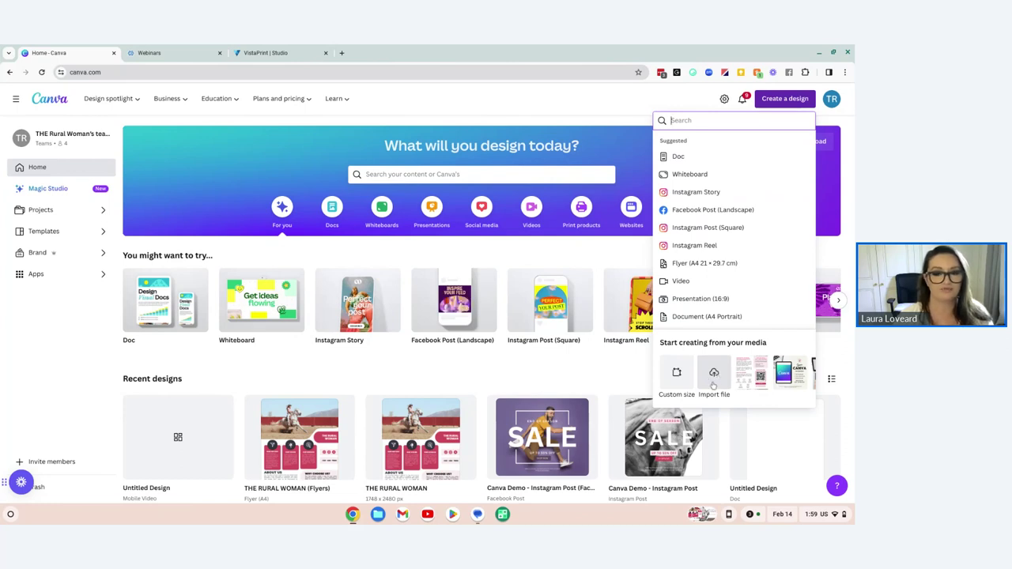
pyautogui.click(494, 100)
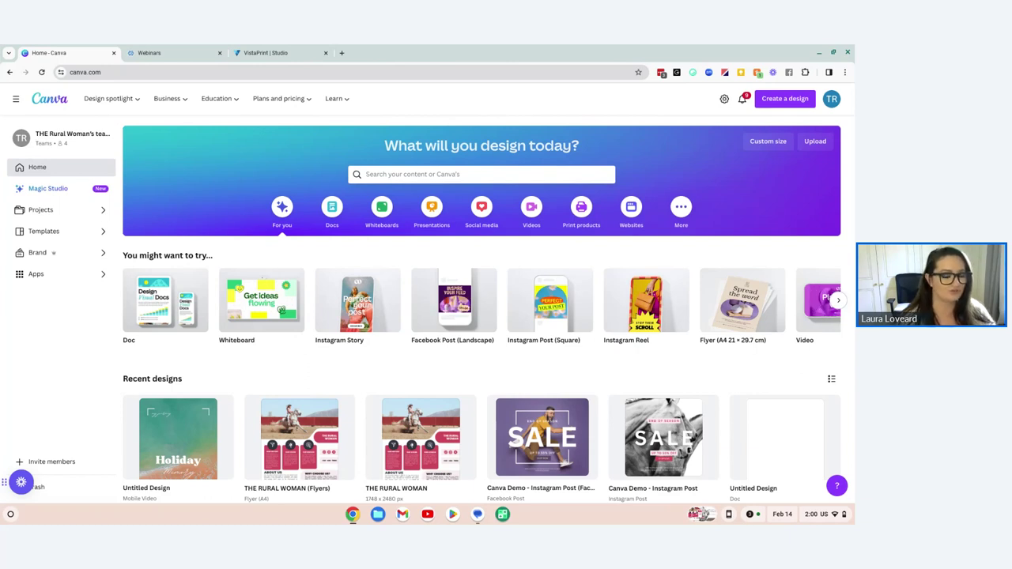
pyautogui.click(795, 99)
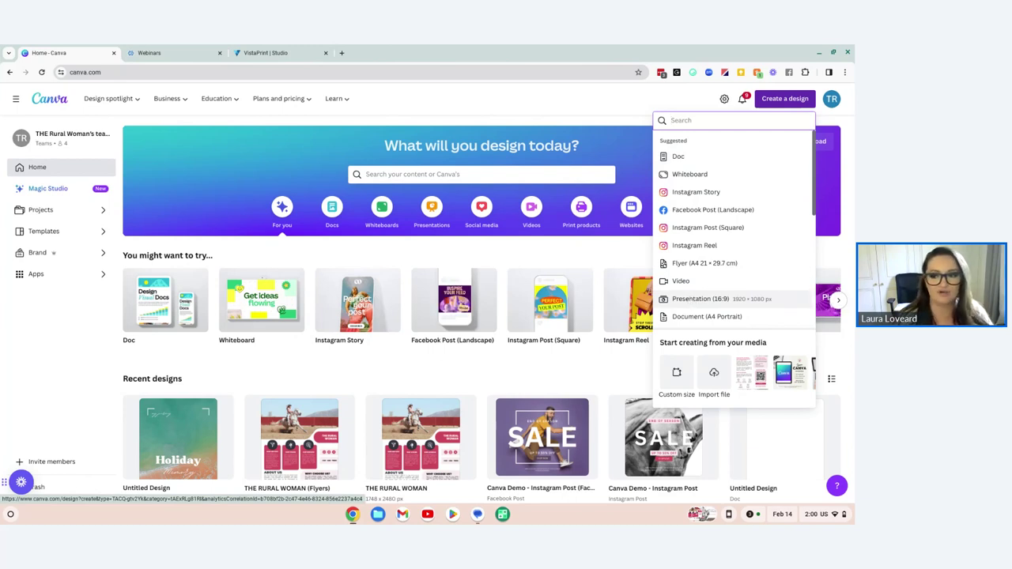
pyautogui.click(694, 299)
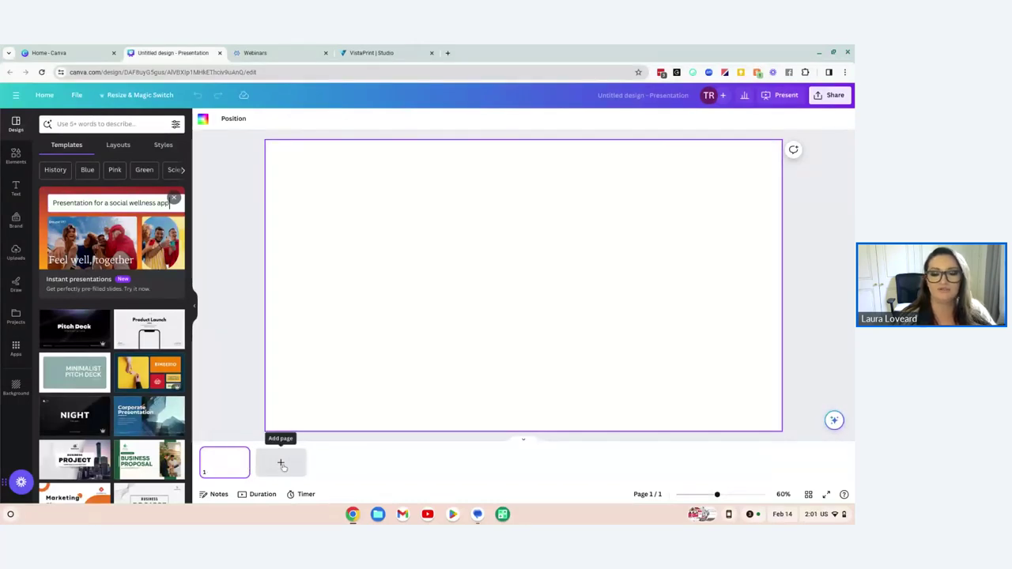
# Add a second blank page to the presentation and show its page options
pyautogui.click(278, 463)
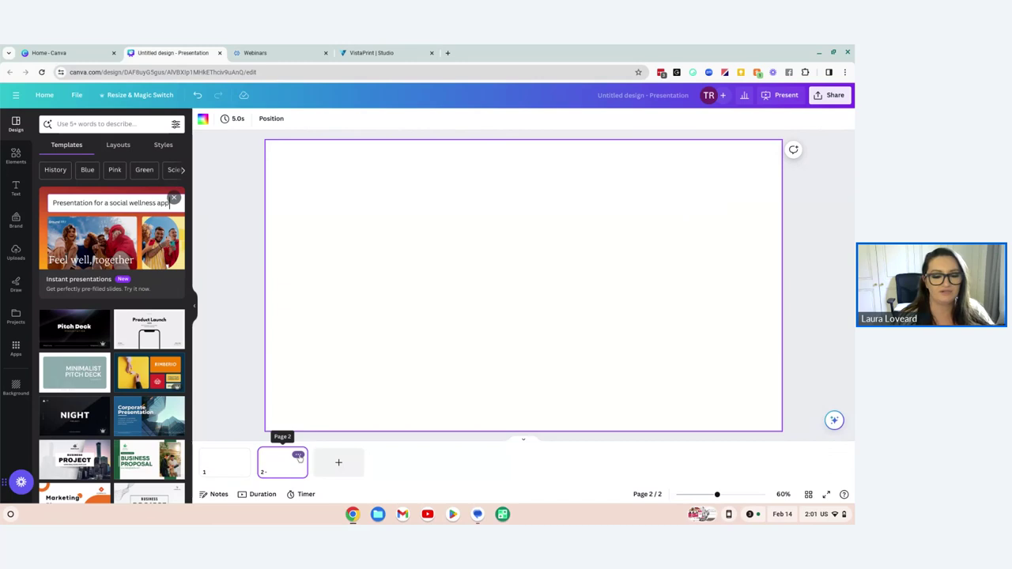
pyautogui.click(298, 456)
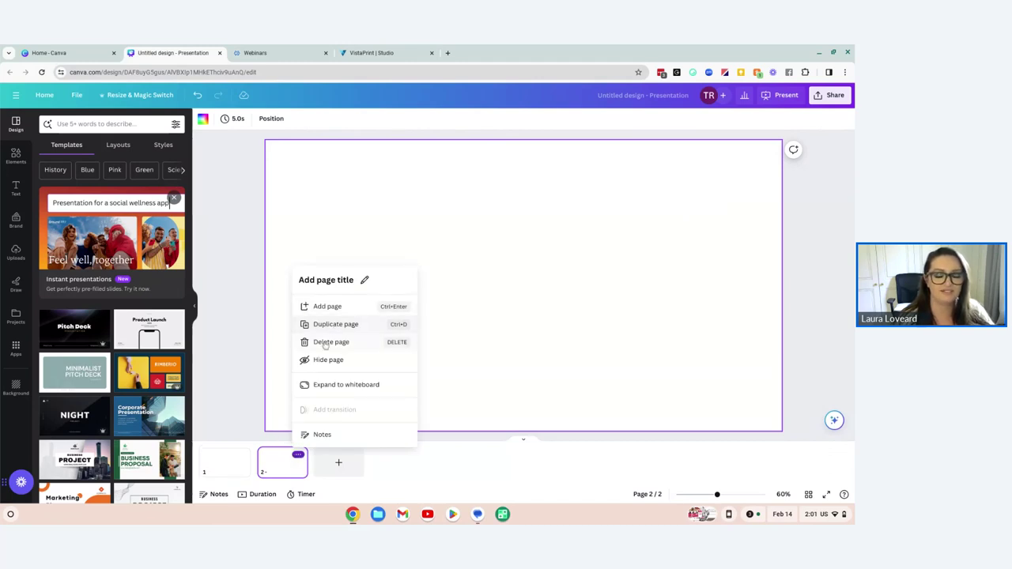
pyautogui.click(564, 352)
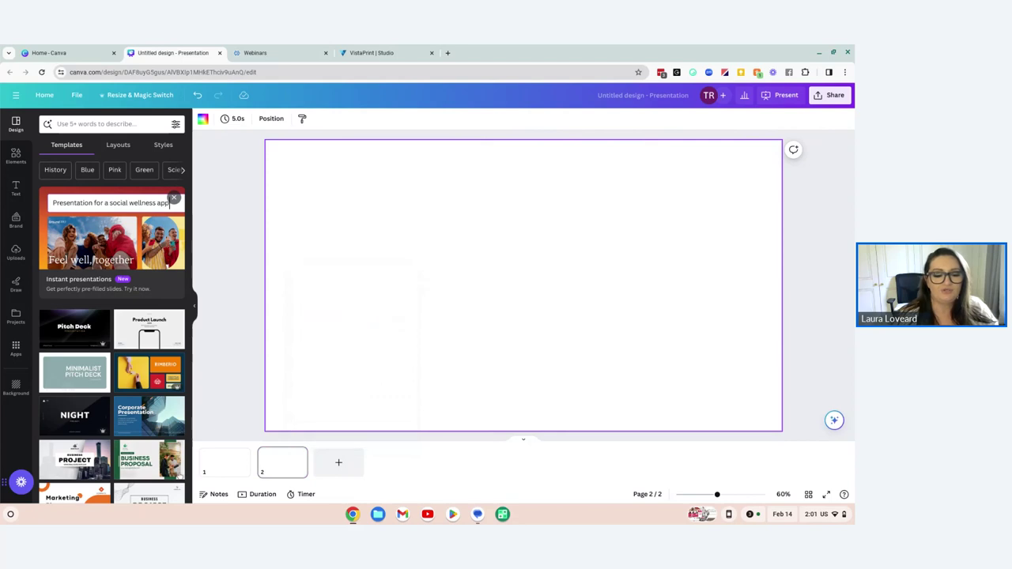
# Show the presenter notes area for page 2 and for page 1
pyautogui.click(218, 494)
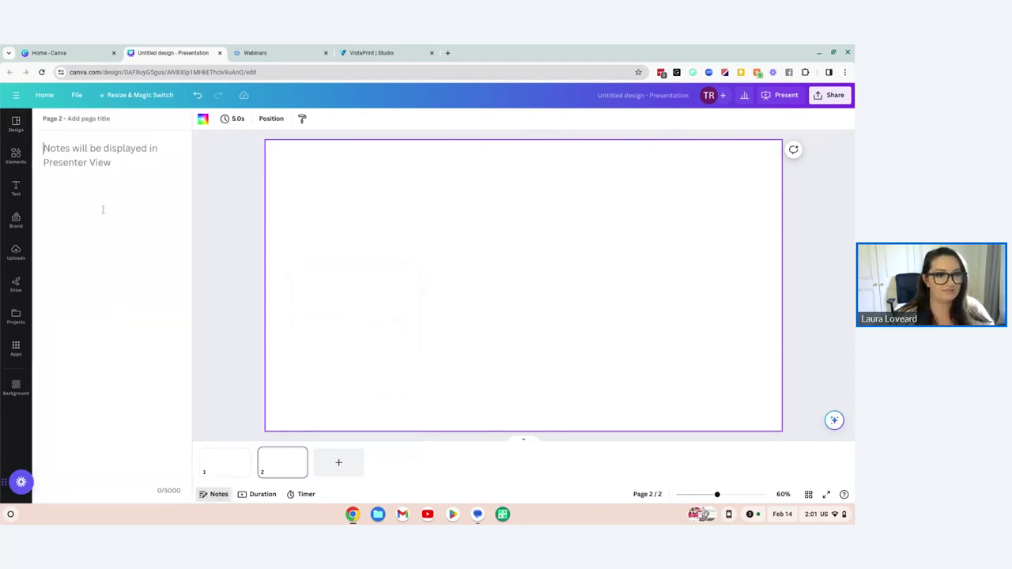
pyautogui.click(223, 468)
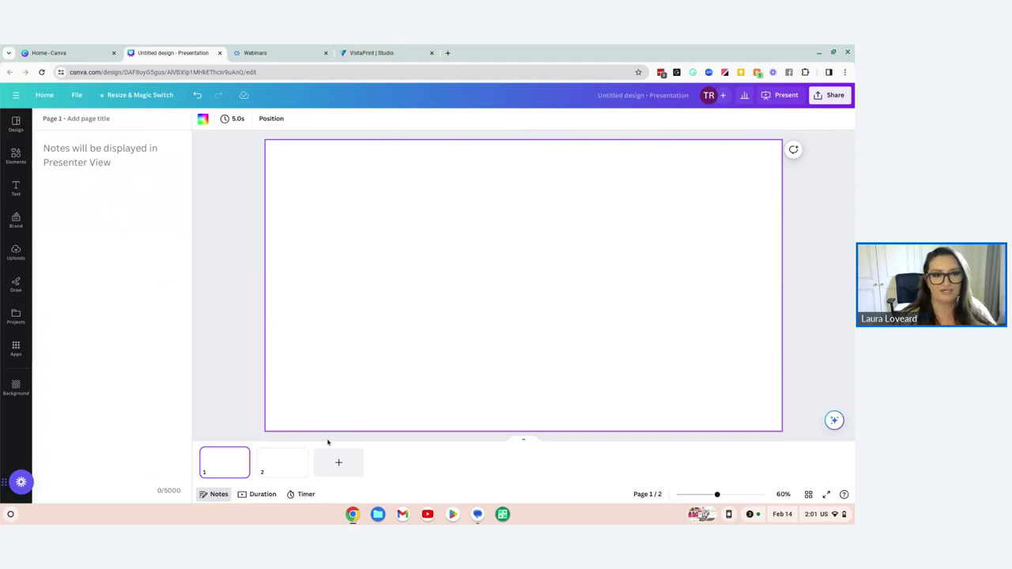
pyautogui.click(243, 193)
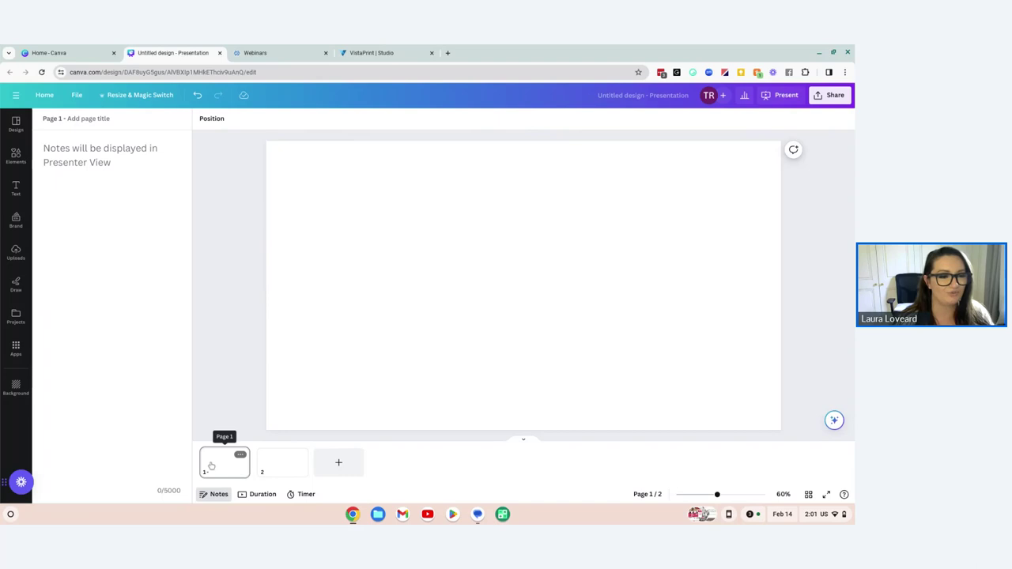
# Browse the presentation templates and apply all 10 pages of the Modern Pitch Deck Presentation Template
pyautogui.click(16, 123)
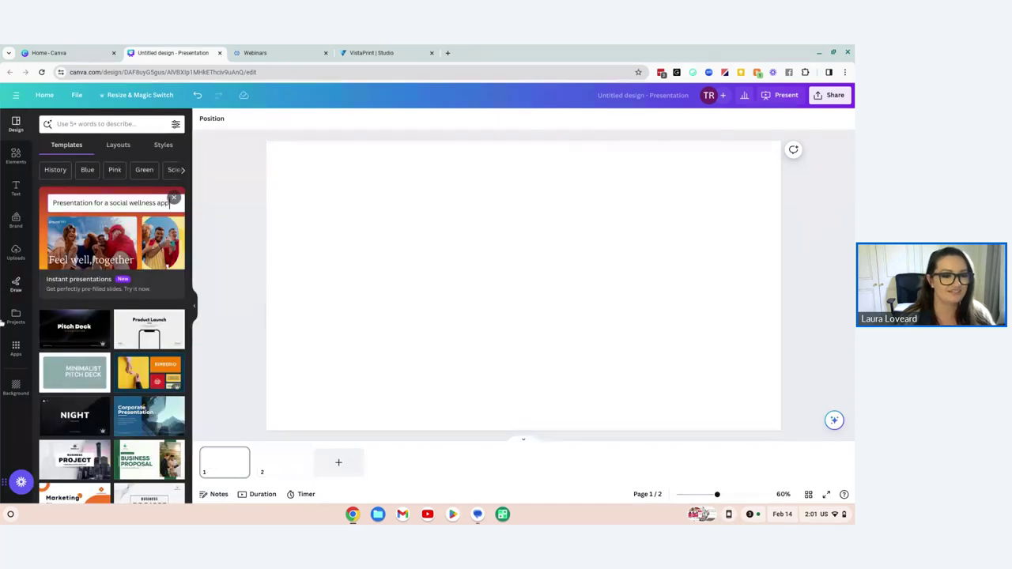
pyautogui.scroll(-1, 56, 257)
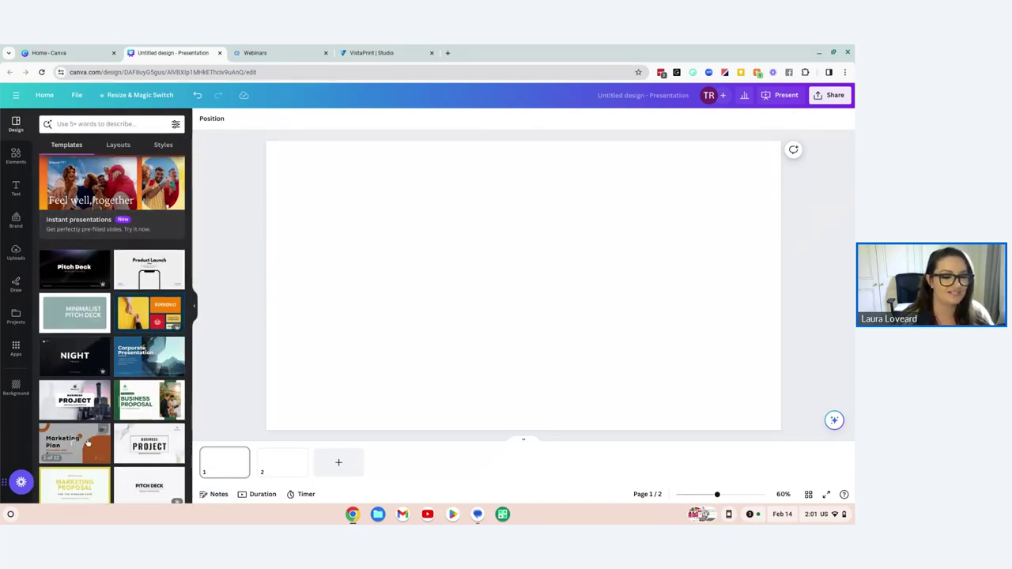
pyautogui.scroll(-4, 97, 442)
pyautogui.scroll(-2, 91, 454)
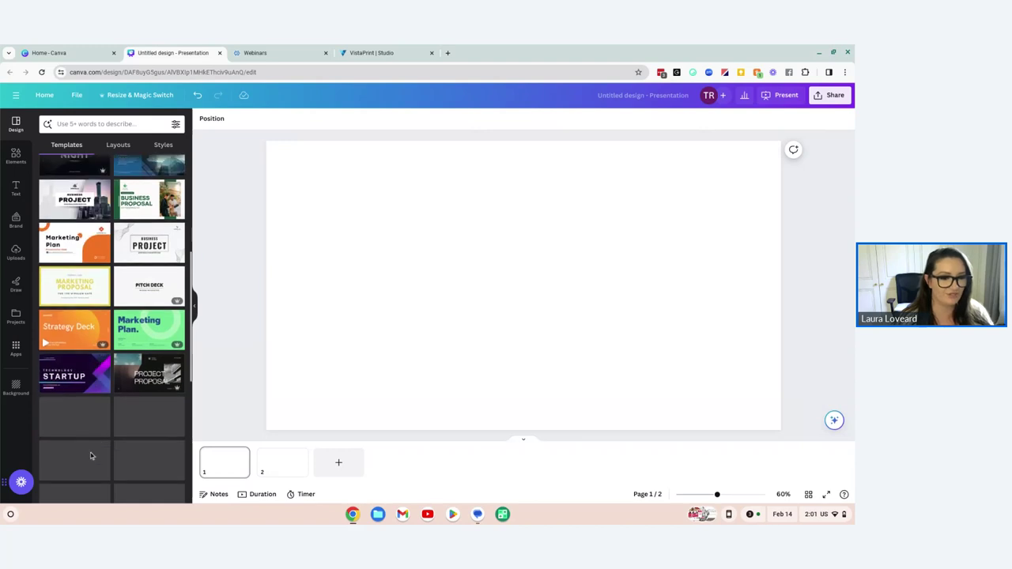
pyautogui.scroll(5, 102, 463)
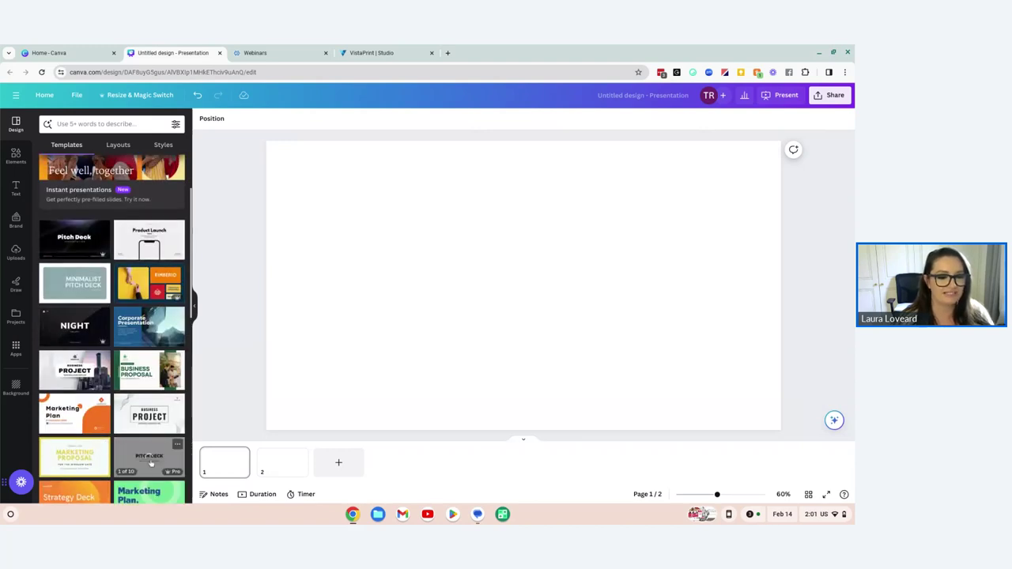
pyautogui.click(149, 462)
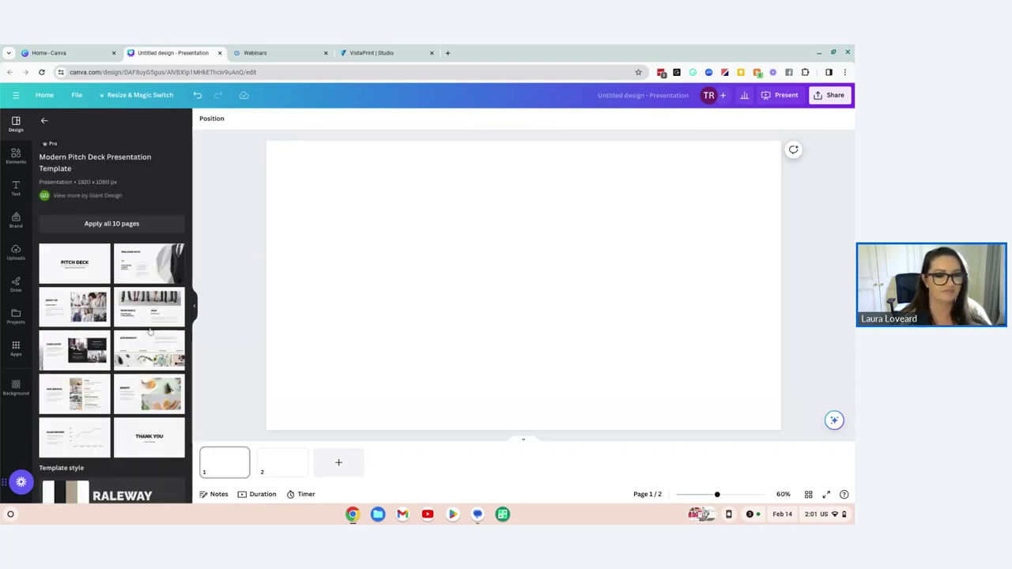
pyautogui.click(111, 224)
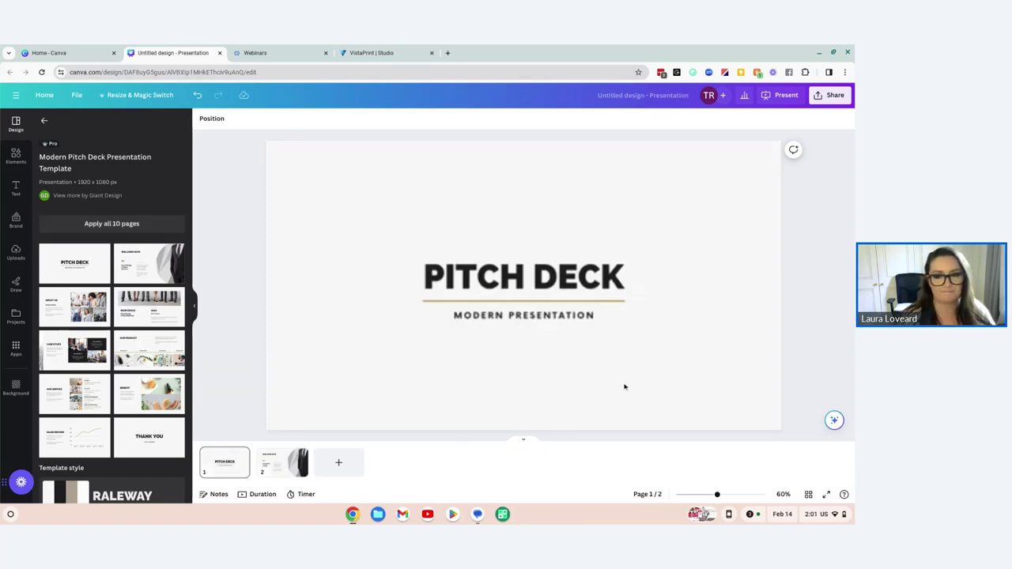
# Replace the cover title with "THE RURAL WOMAN" and widen its text box to fit on one line
pyautogui.click(524, 293)
pyautogui.press('Return')
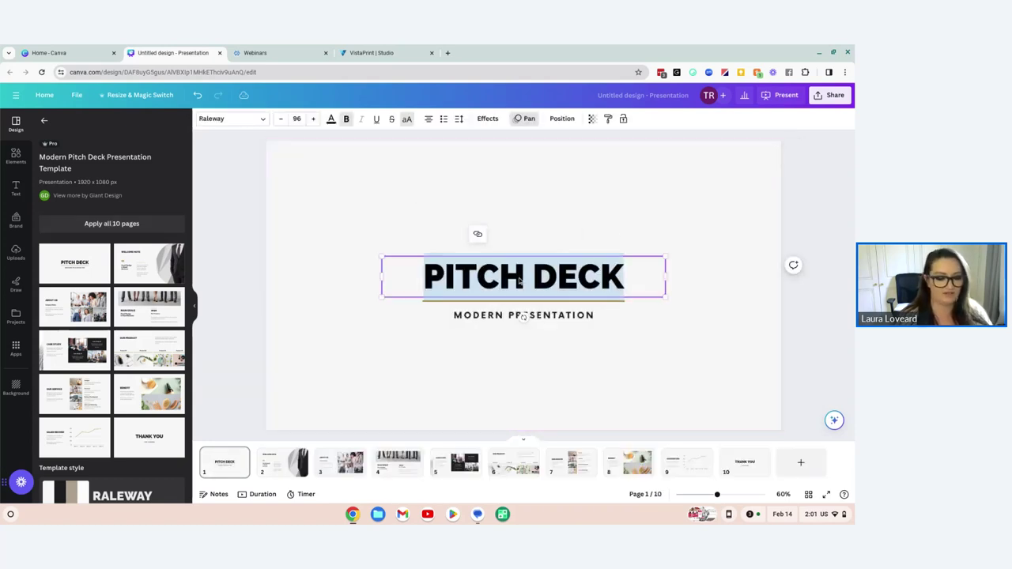
pyautogui.write('THE RURA')
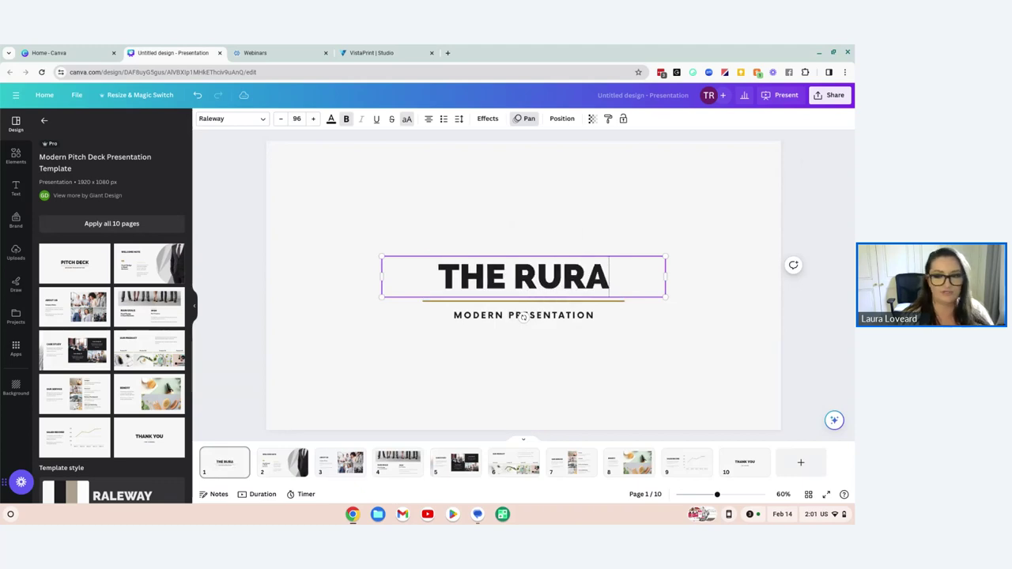
pyautogui.write('L WOMAN')
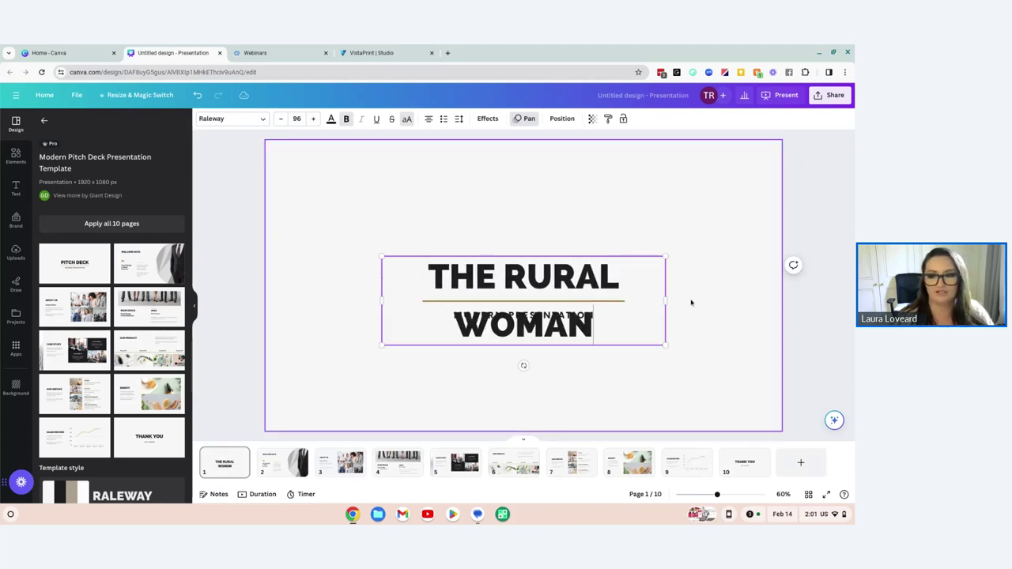
pyautogui.moveTo(667, 301); pyautogui.dragTo(747, 300)
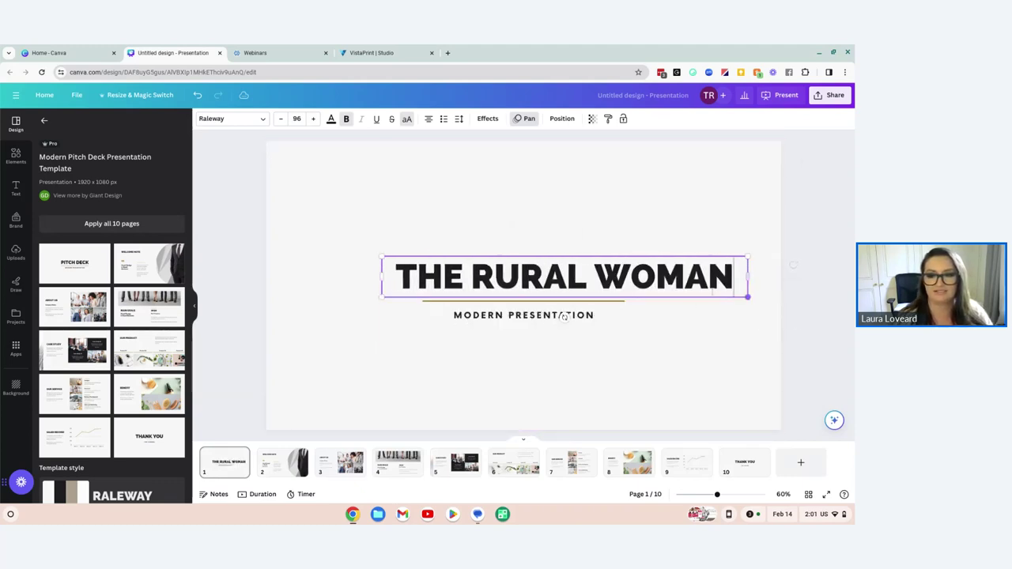
# Centre the cover title horizontally on the page, just above the gold line
pyautogui.click(643, 339)
pyautogui.click(618, 276)
pyautogui.moveTo(619, 276); pyautogui.dragTo(576, 273)
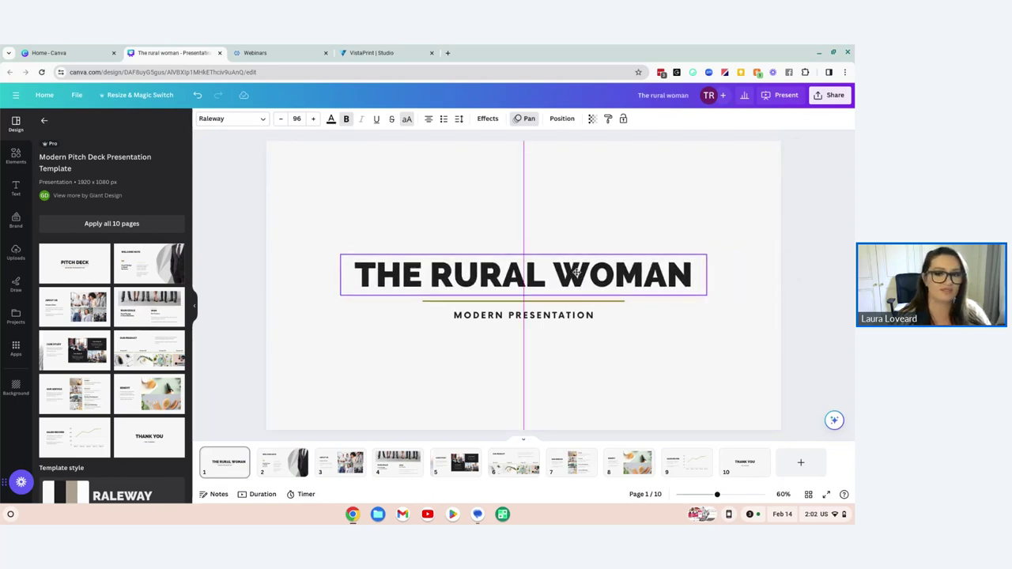
pyautogui.moveTo(577, 273); pyautogui.dragTo(577, 273)
pyautogui.click(587, 343)
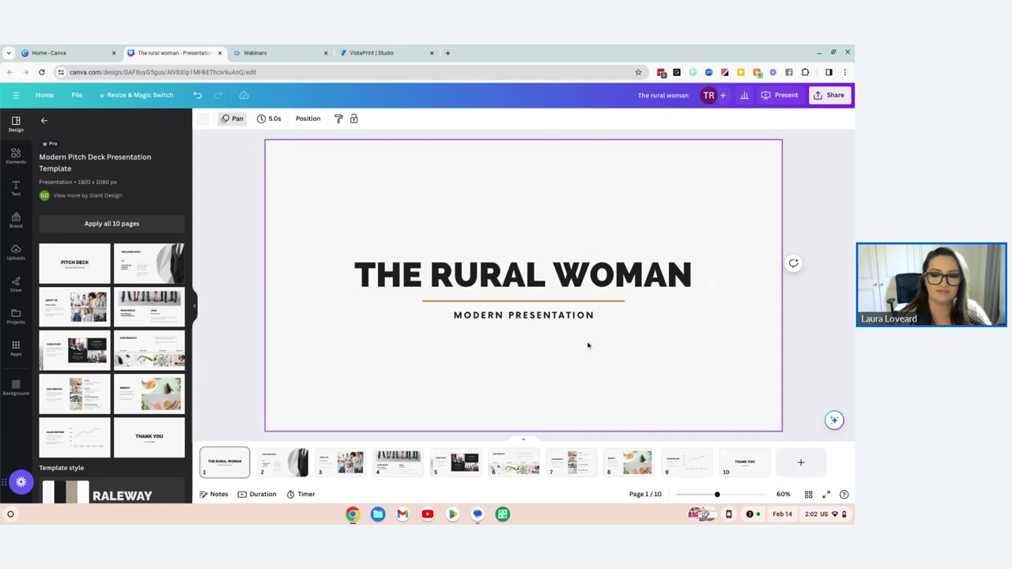
# Replace the cover subtitle below the gold line with "CANVA FOR BUSINESS"
pyautogui.click(568, 316)
pyautogui.doubleClick(569, 317)
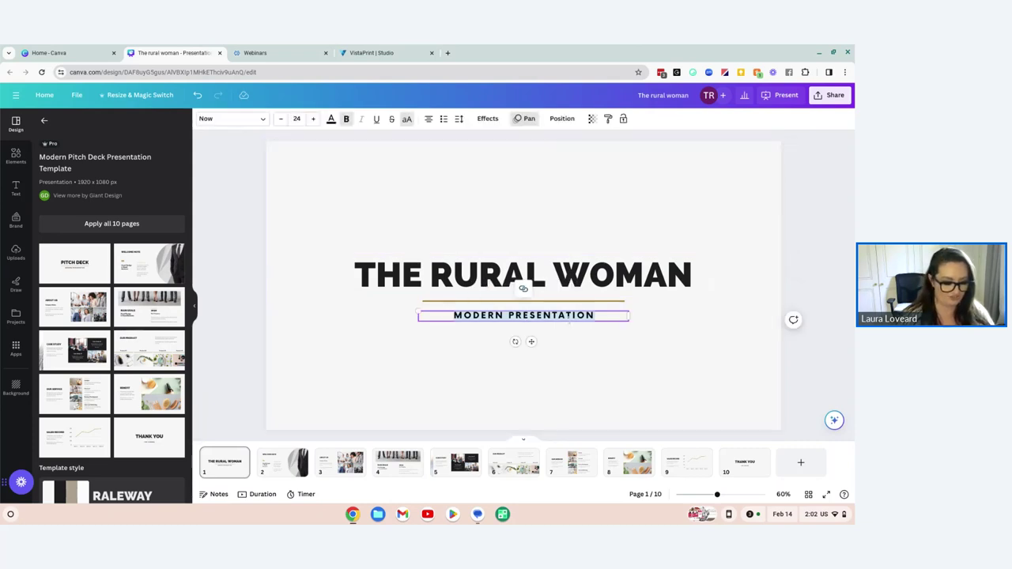
pyautogui.write('CAN')
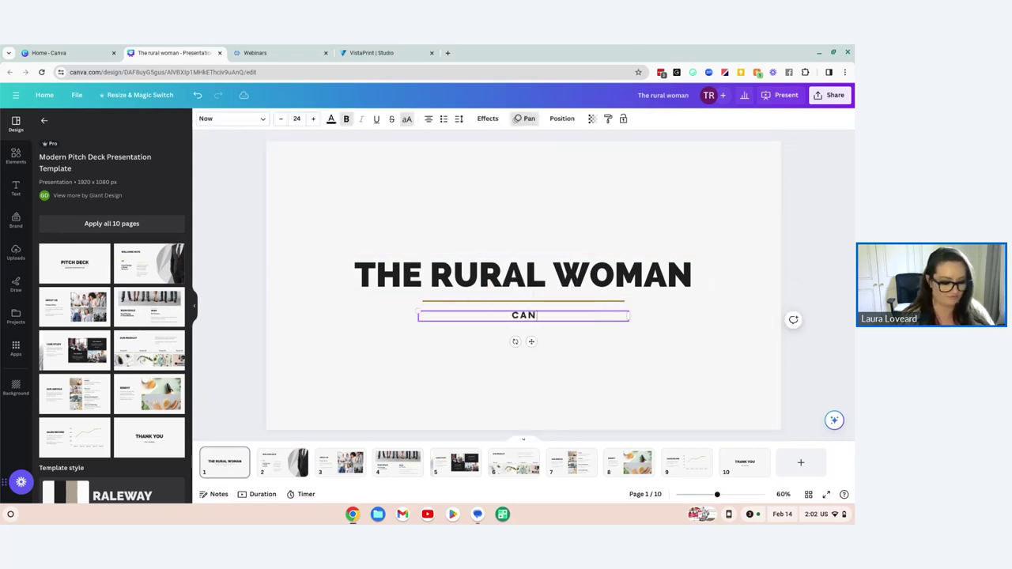
pyautogui.write('VA FOR BUSINESS')
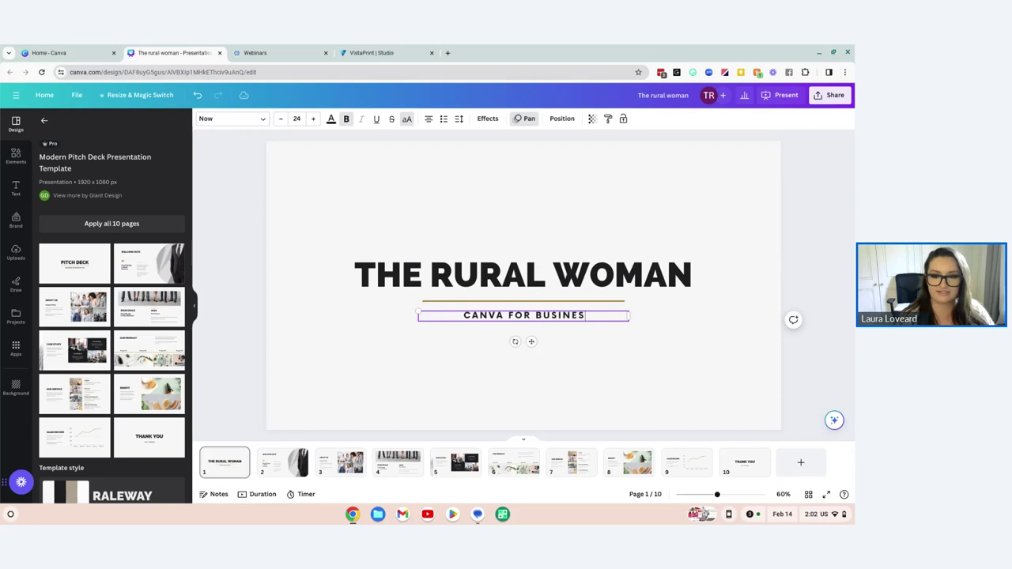
pyautogui.click(576, 340)
# Recolour the gold line on the cover with the pink from THE Rural Woman - Main brand palette
pyautogui.click(564, 301)
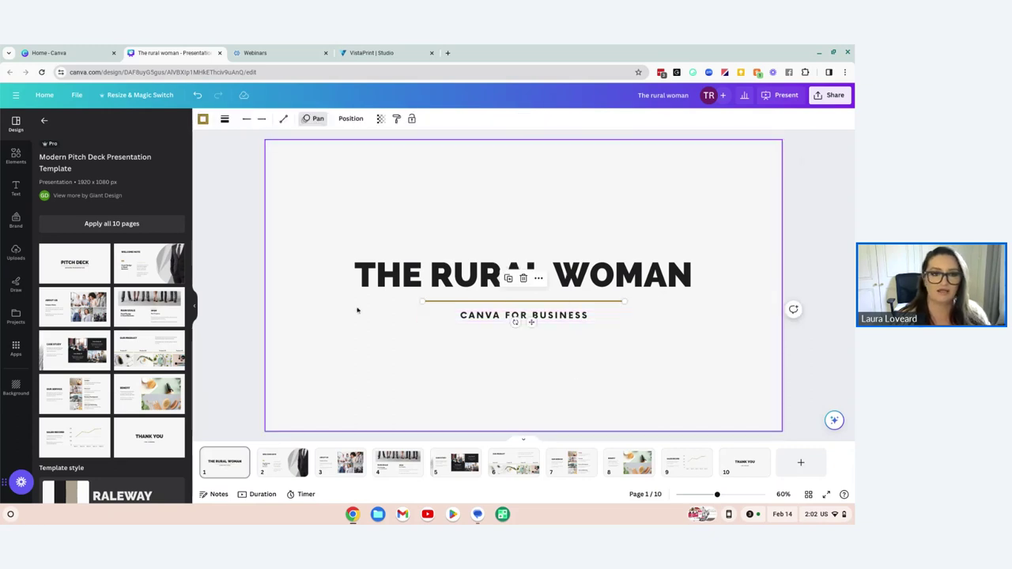
pyautogui.click(203, 119)
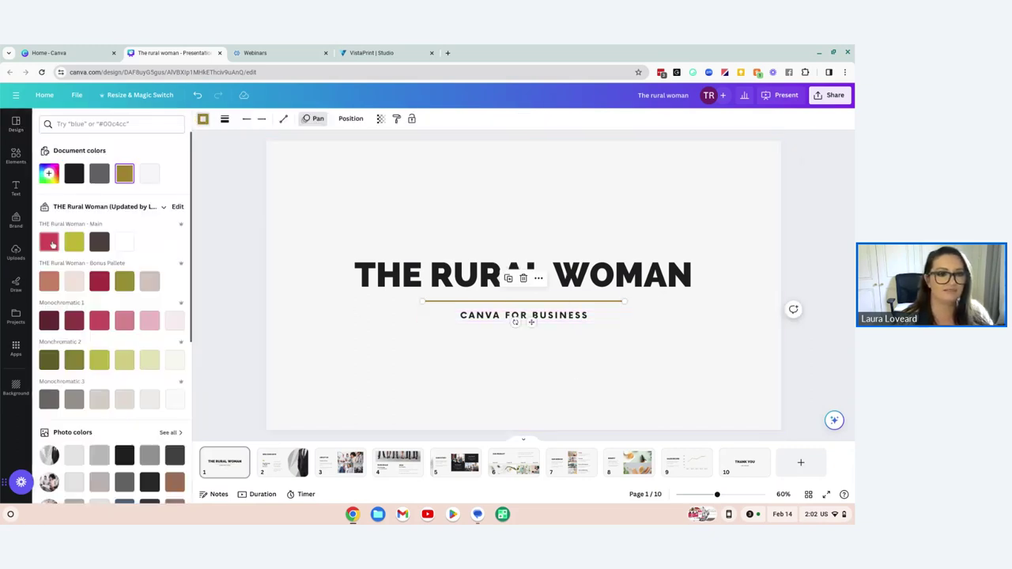
pyautogui.click(49, 241)
pyautogui.click(440, 370)
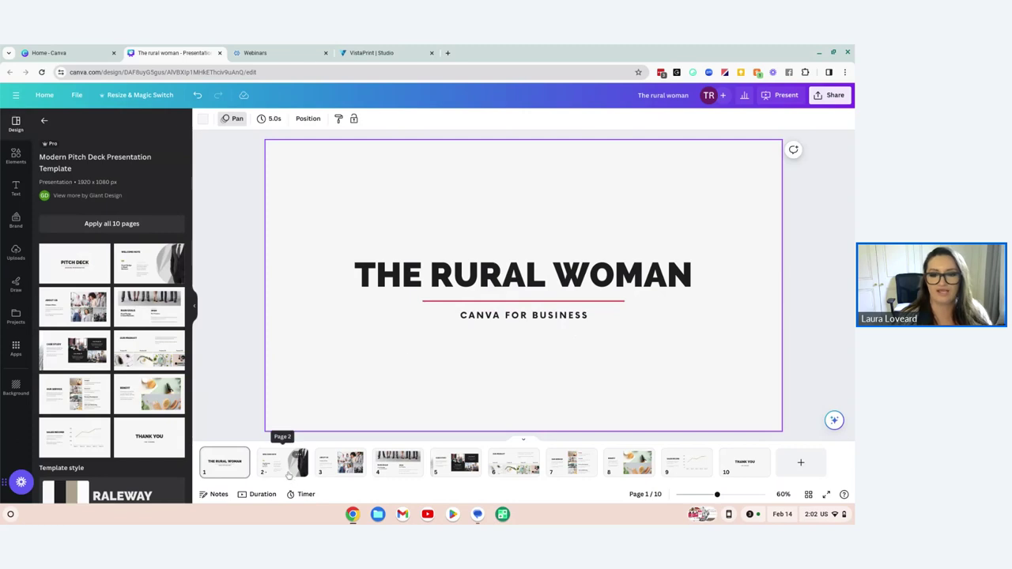
# On page 2, replace the suit photo in the circular frame with the uploaded photo of the woman in a cowboy hat
pyautogui.click(283, 462)
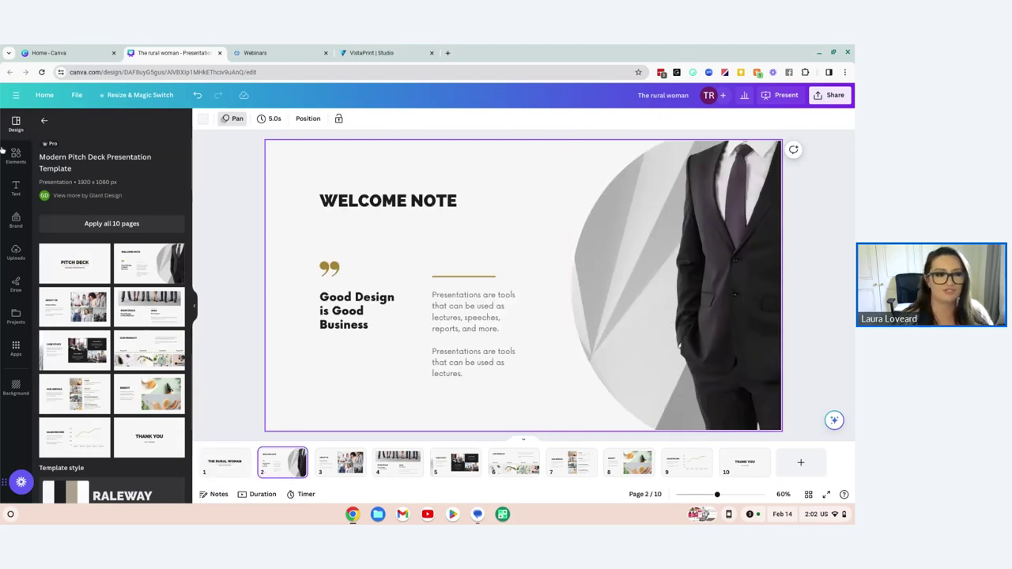
pyautogui.click(16, 253)
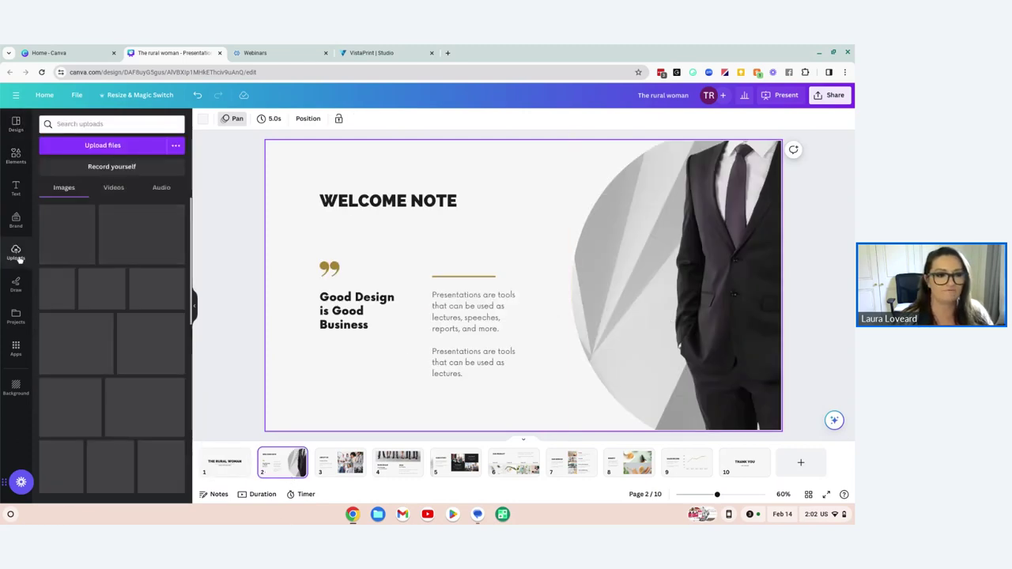
pyautogui.scroll(-2, 107, 341)
pyautogui.scroll(-4, 107, 341)
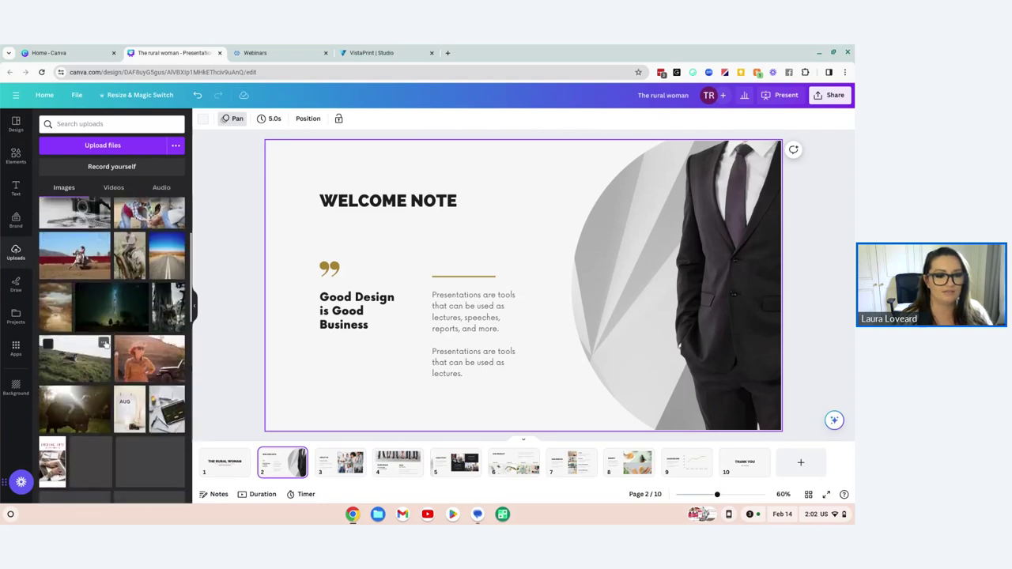
pyautogui.moveTo(148, 281); pyautogui.dragTo(755, 415)
# Recolour the gold quotation mark and the short gold line on page 2 with the pink document colour
pyautogui.click(443, 202)
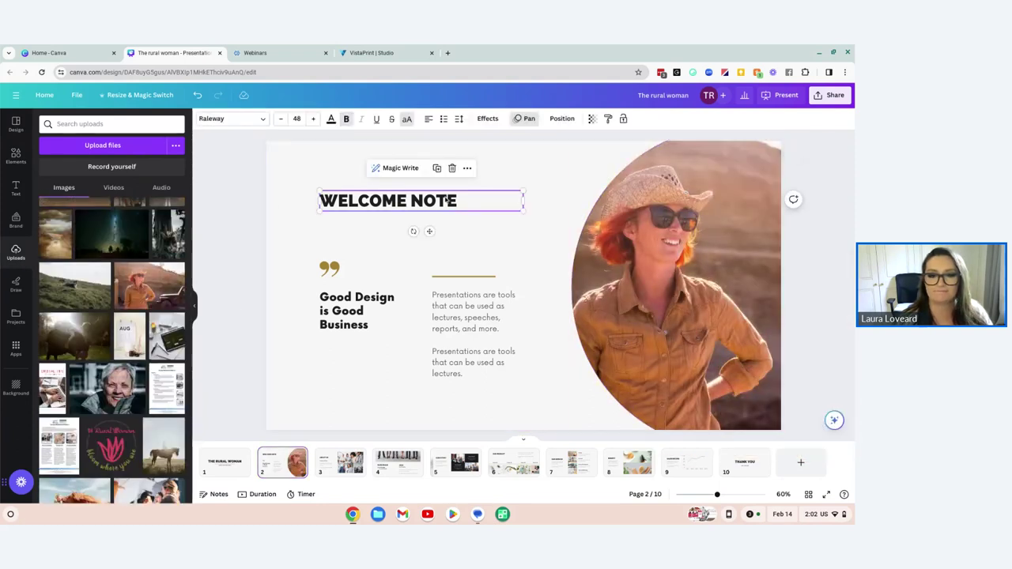
pyautogui.click(329, 269)
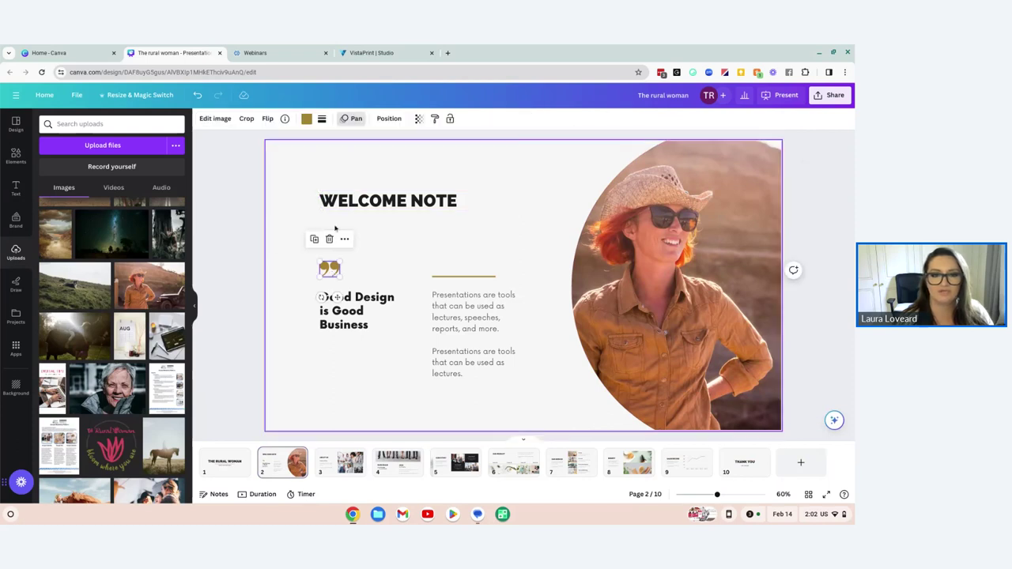
pyautogui.click(306, 118)
pyautogui.click(150, 174)
pyautogui.press('Tab')
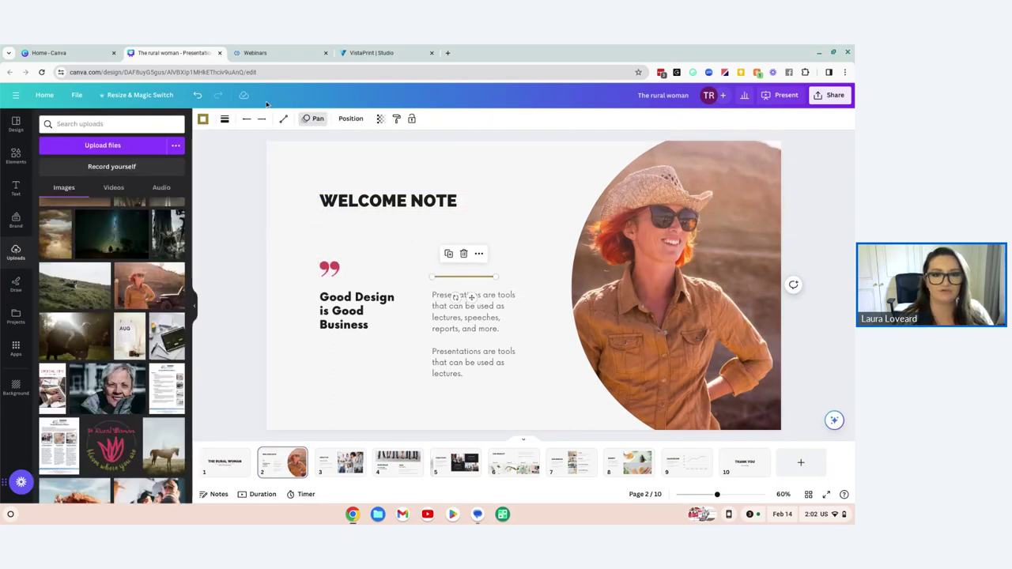
pyautogui.click(202, 118)
pyautogui.click(149, 173)
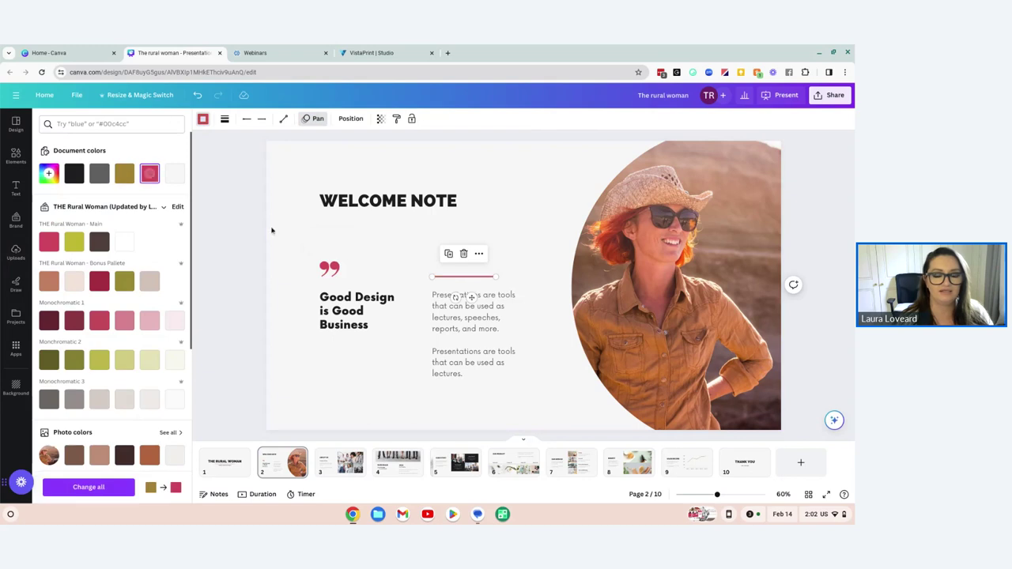
pyautogui.click(271, 228)
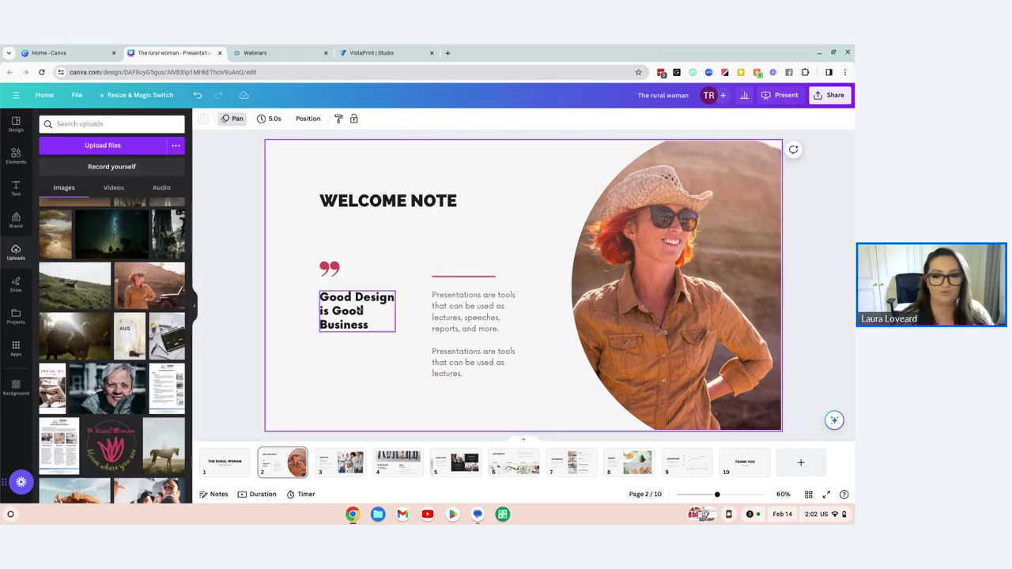
# Copy all the body text on page 2 and paste repeated copies into the same text box to lengthen it
pyautogui.tripleClick(447, 330)
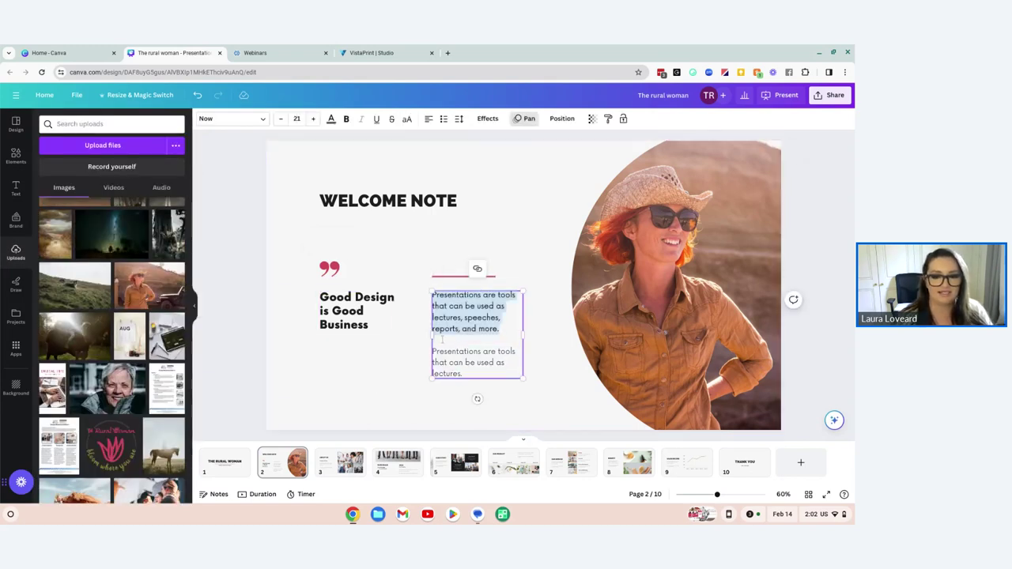
pyautogui.click(469, 375)
pyautogui.hotkey('ctrl', 'a')
pyautogui.hotkey('ctrl', 'c')
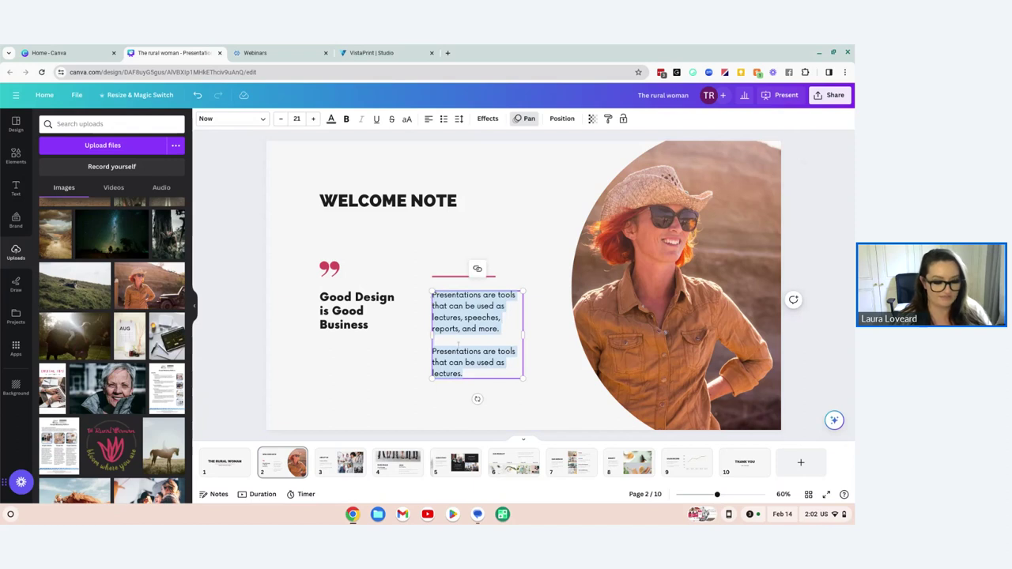
pyautogui.click(479, 340)
pyautogui.hotkey('ctrl', 'v')
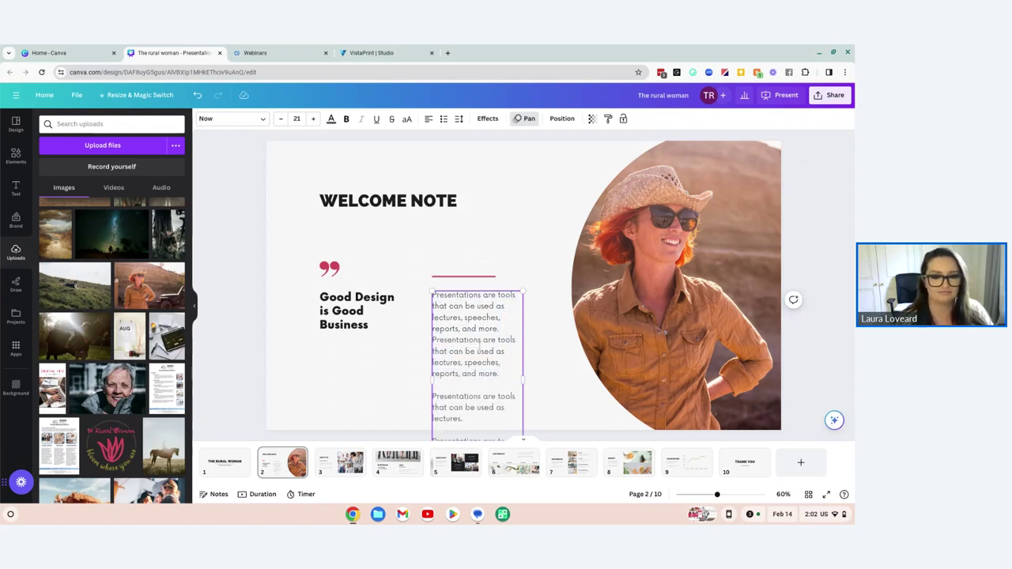
pyautogui.click(362, 369)
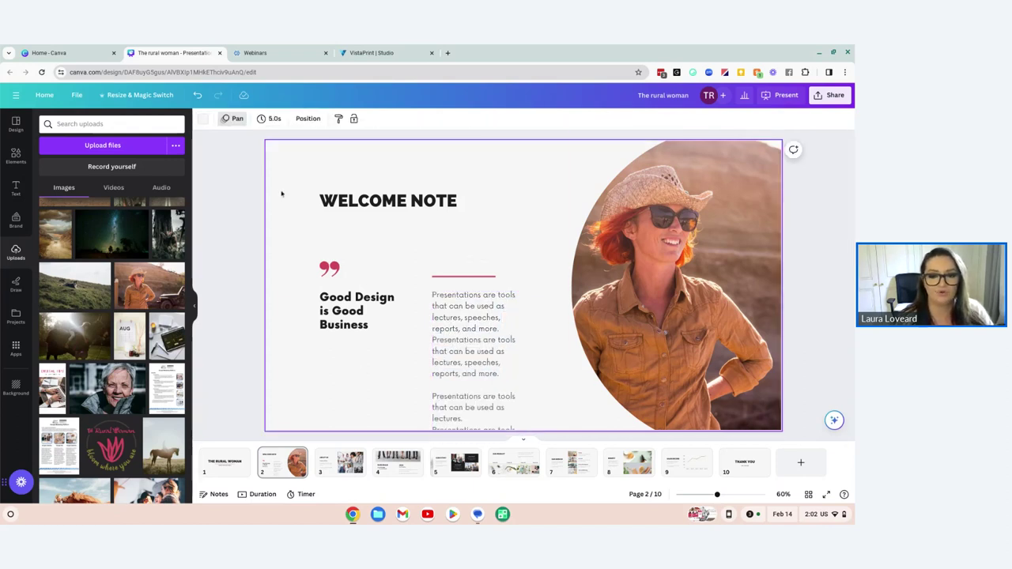
# Move the pink line beneath "Good Design is Good Business", and move the body text box up and widen it on both sides
pyautogui.click(452, 276)
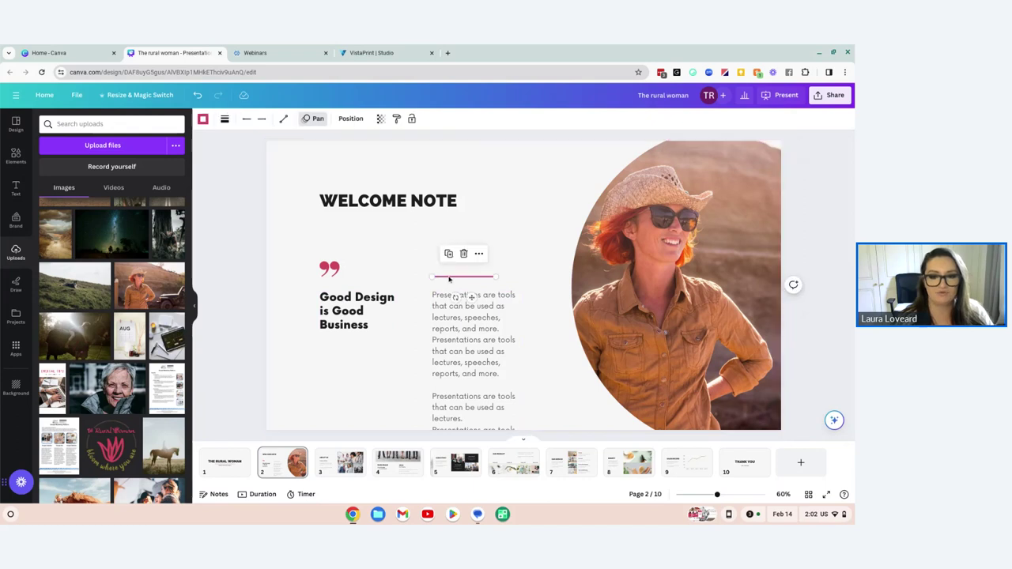
pyautogui.moveTo(452, 276); pyautogui.dragTo(340, 345)
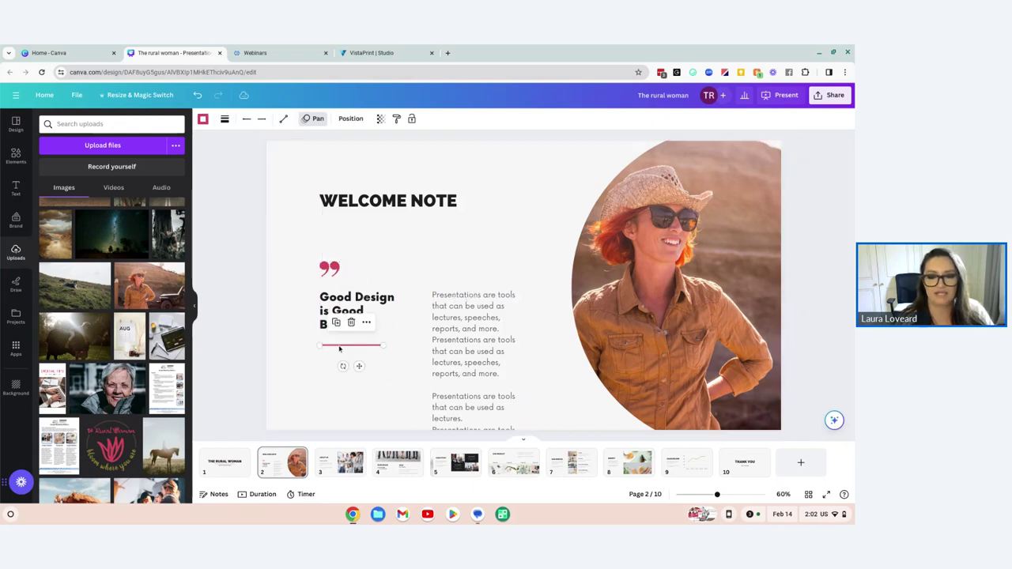
pyautogui.moveTo(457, 339); pyautogui.dragTo(452, 270)
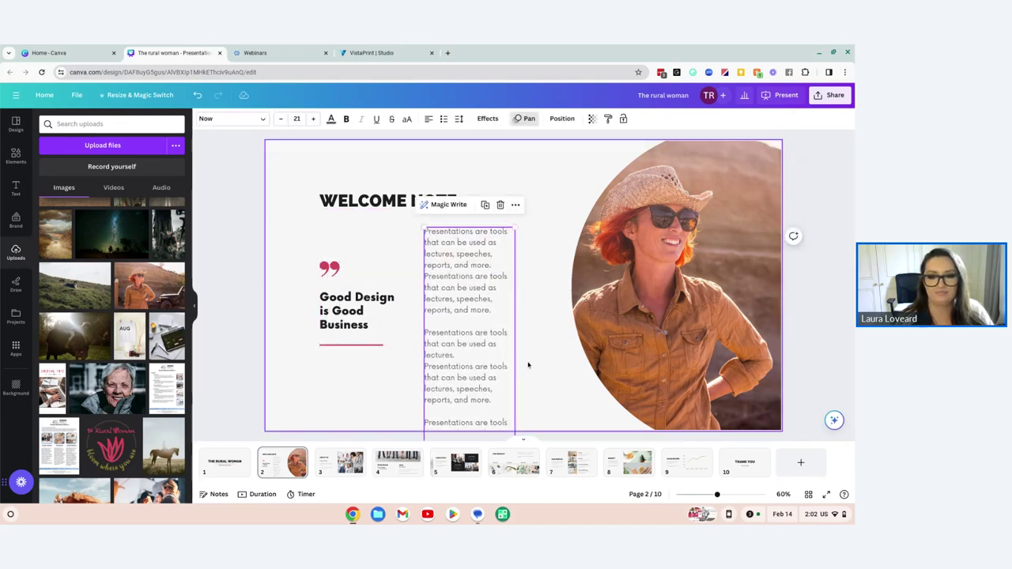
pyautogui.moveTo(518, 369); pyautogui.dragTo(565, 369)
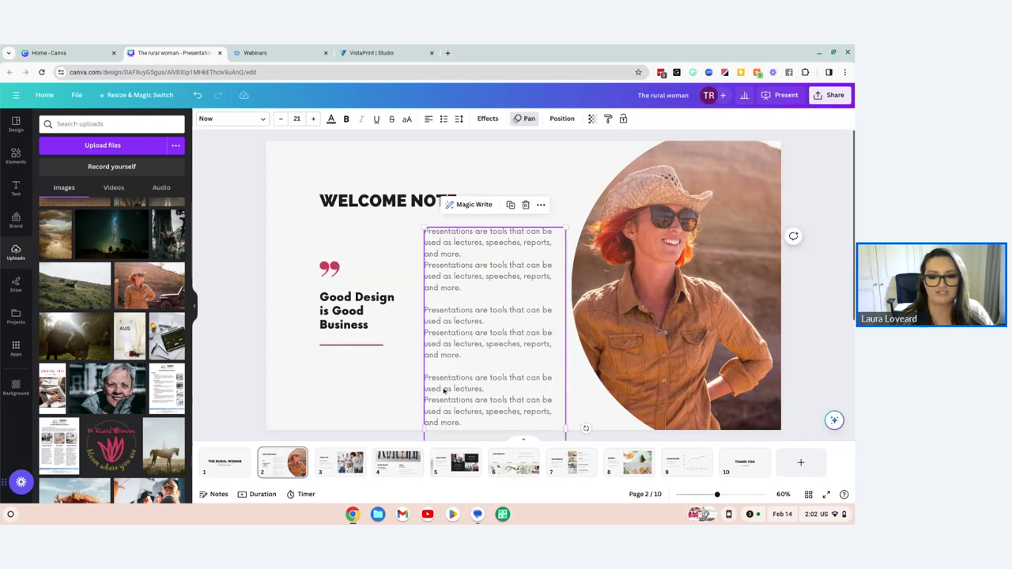
pyautogui.moveTo(423, 428); pyautogui.dragTo(403, 391)
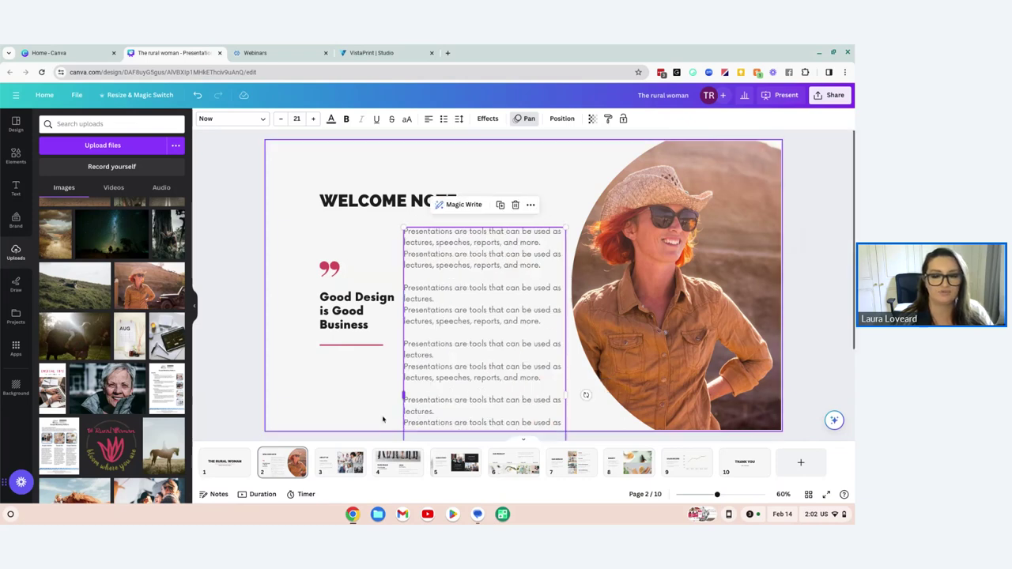
pyautogui.click(352, 387)
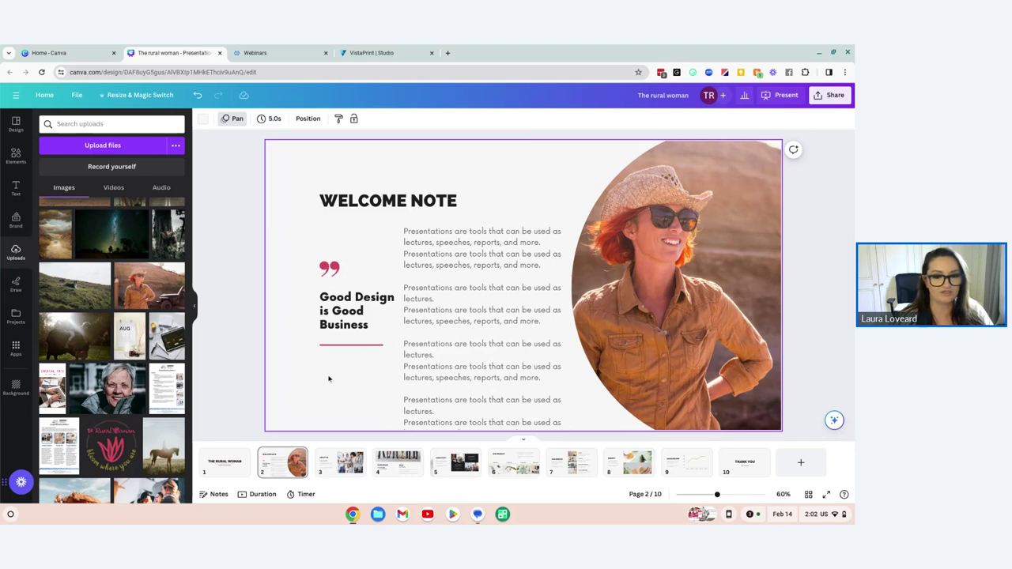
# Group the quotation mark, the "Good Design is Good Business" text and the pink line
pyautogui.click(350, 346)
pyautogui.click(345, 316)
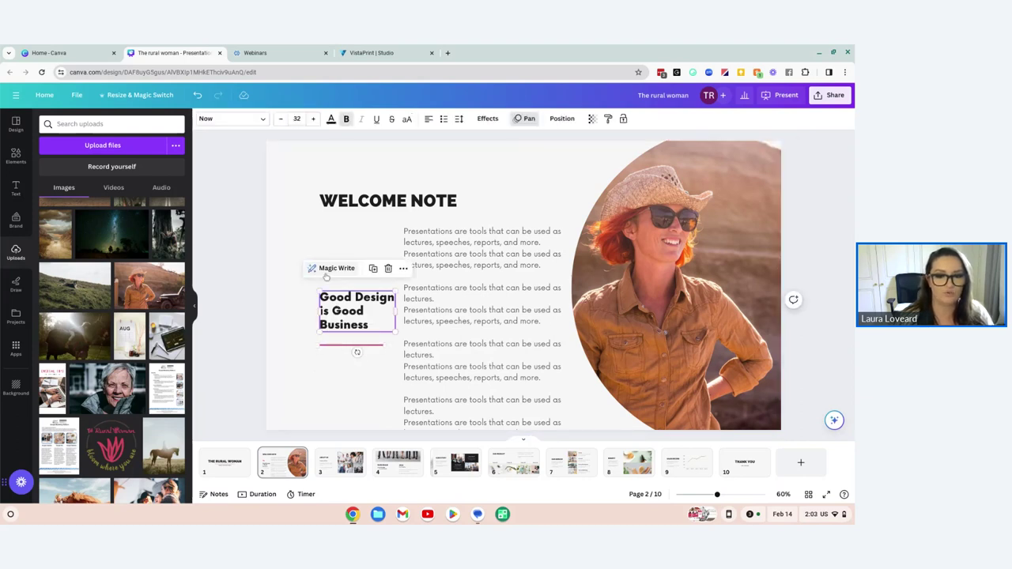
pyautogui.keyDown('shift'); pyautogui.click(329, 270); pyautogui.keyUp('shift')
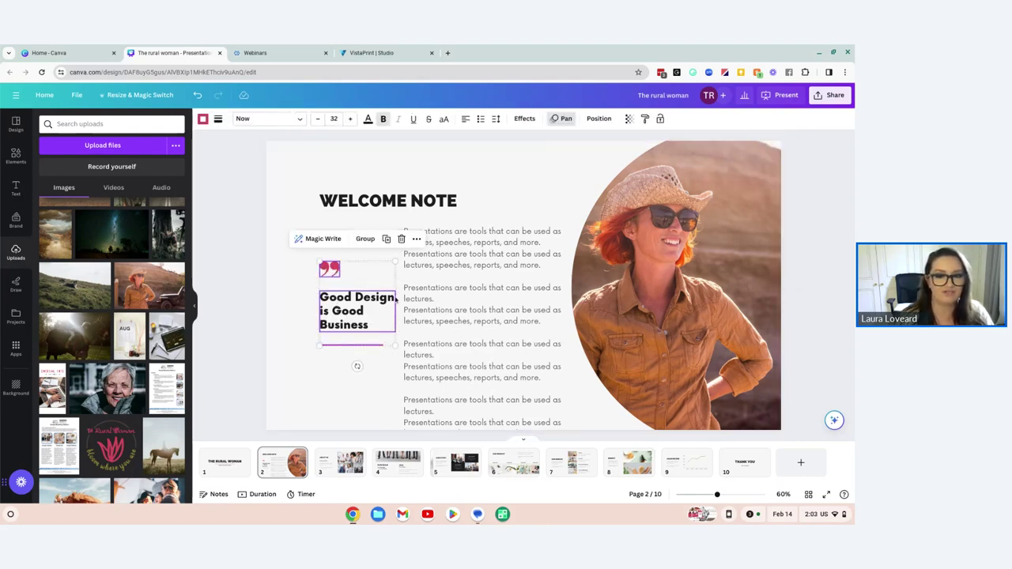
pyautogui.click(366, 239)
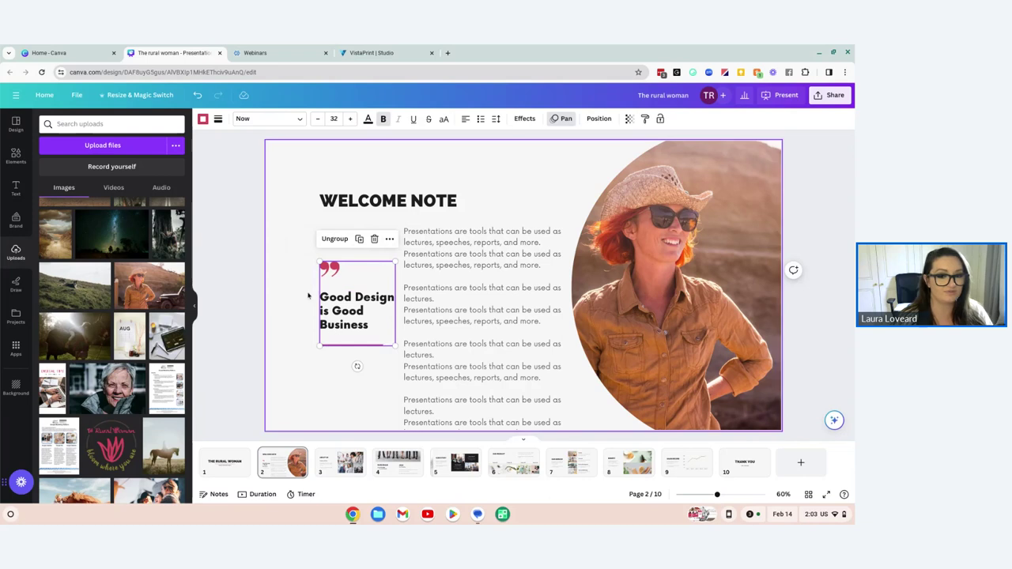
# Move the grouped quote and the "WELCOME NOTE" title closer to the upper-left corner of the page
pyautogui.click(348, 370)
pyautogui.moveTo(383, 304); pyautogui.dragTo(324, 266)
pyautogui.moveTo(403, 210); pyautogui.dragTo(365, 192)
pyautogui.moveTo(319, 367); pyautogui.dragTo(305, 162)
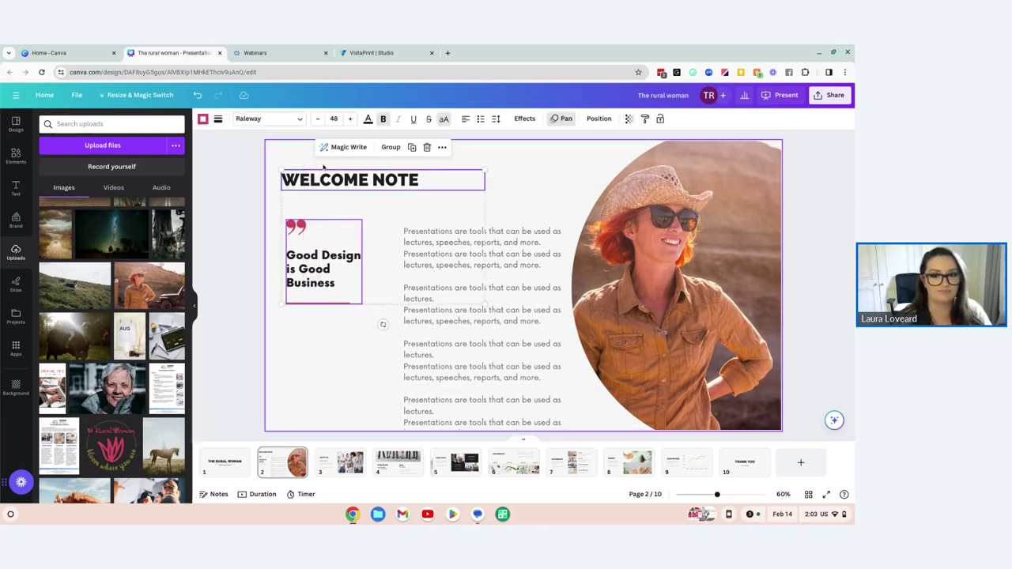
pyautogui.click(325, 372)
# Move the body text box up and closer to the quote, and widen it to the edge of the circular photo
pyautogui.click(475, 370)
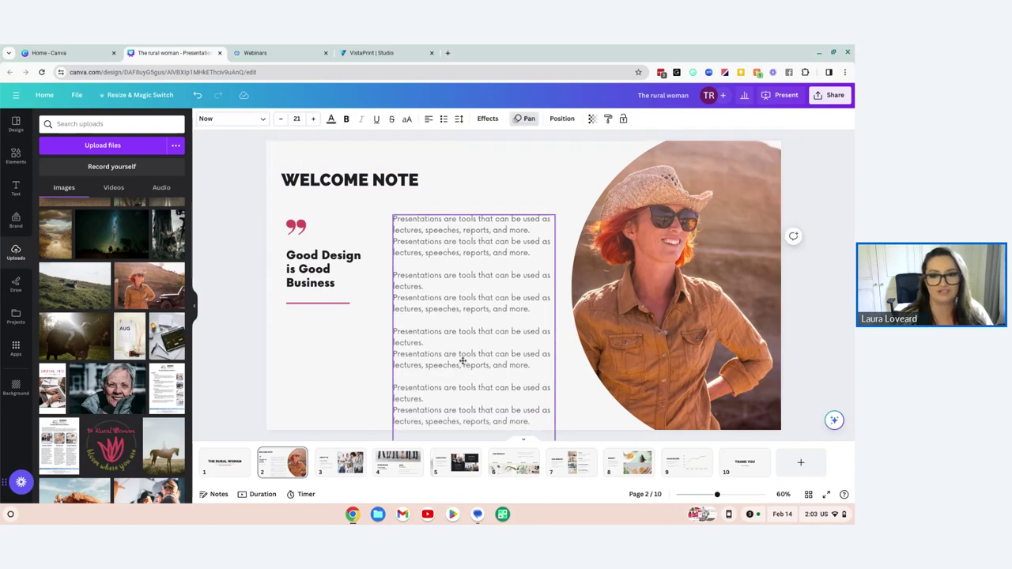
pyautogui.moveTo(475, 370); pyautogui.dragTo(445, 347)
pyautogui.moveTo(536, 366); pyautogui.dragTo(572, 376)
# Reduce the body text's font size to 17 so the whole text fits on page 2
pyautogui.click(281, 119)
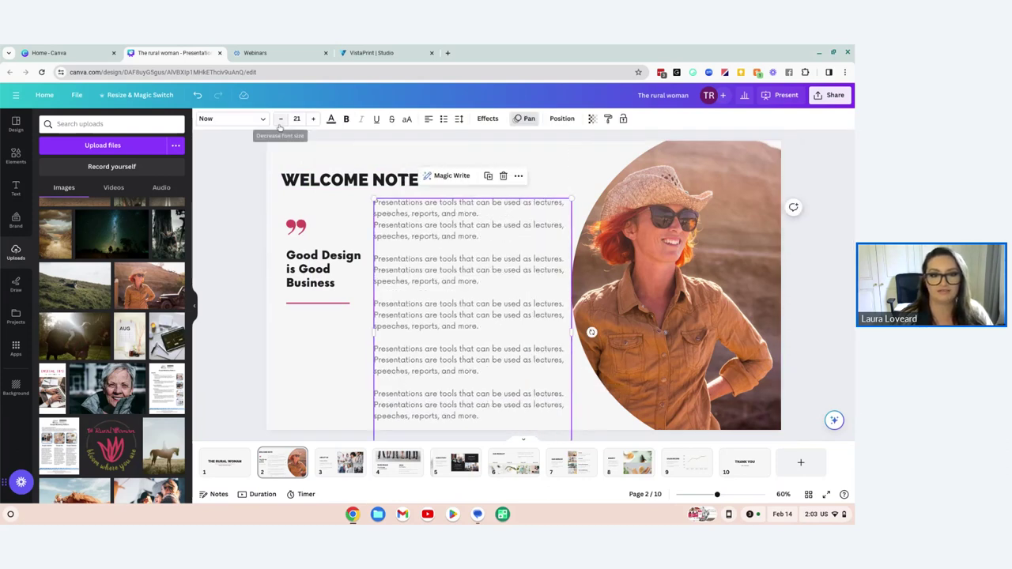
pyautogui.click(281, 119)
pyautogui.click(280, 119)
pyautogui.click(281, 119)
pyautogui.click(280, 118)
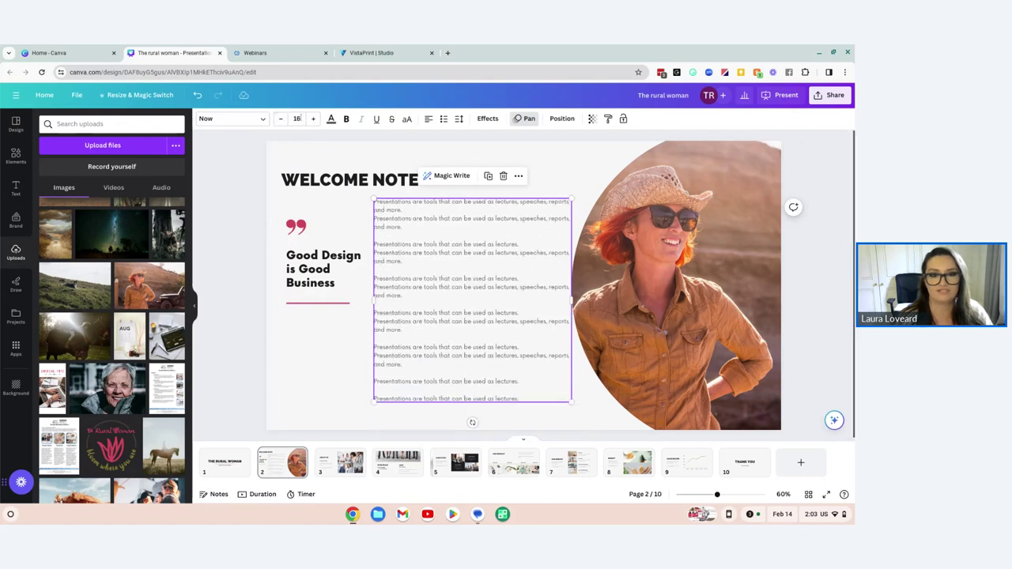
pyautogui.click(307, 327)
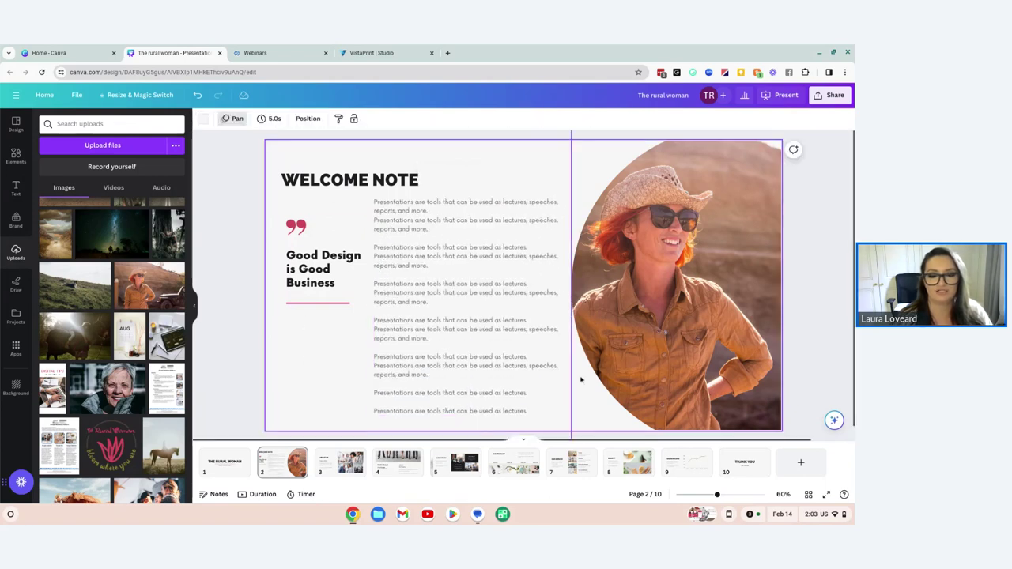
# Delete two repeated paragraphs from the lower part of the body text on page 2
pyautogui.click(443, 388)
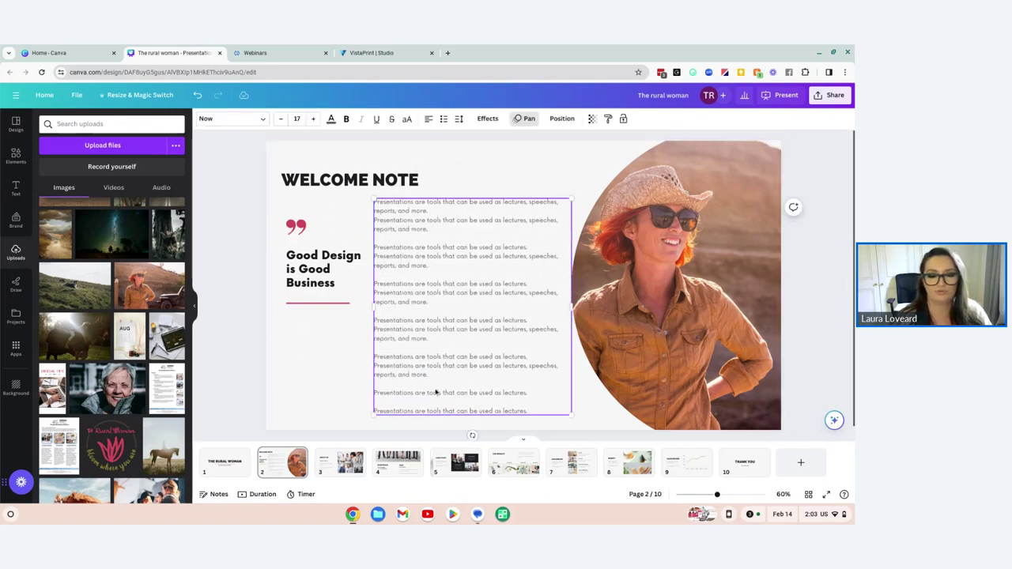
pyautogui.doubleClick(393, 365)
pyautogui.tripleClick(399, 368)
pyautogui.press('BackSpace')
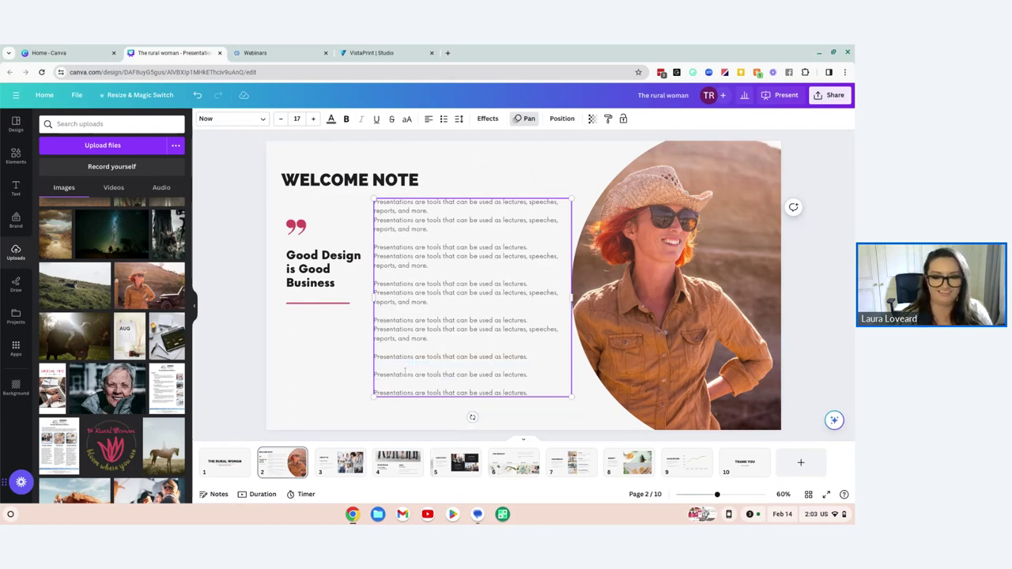
pyautogui.tripleClick(407, 357)
pyautogui.press('BackSpace')
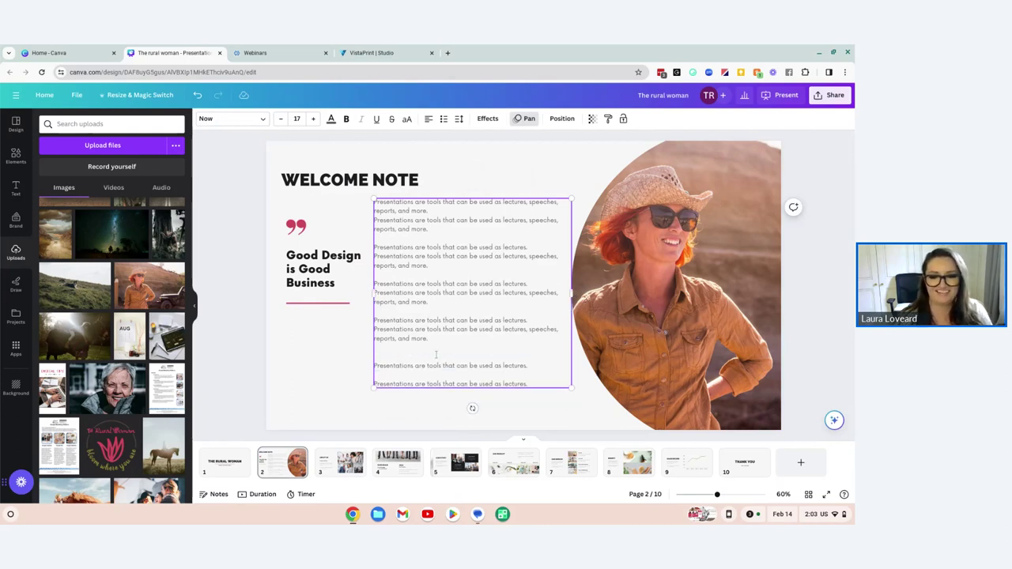
# Remove the extra blank line from page 2's body text and centre the text box between the quote and the circular photo
pyautogui.press('BackSpace')
pyautogui.click(372, 381)
pyautogui.click(501, 337)
pyautogui.moveTo(500, 336); pyautogui.dragTo(495, 343)
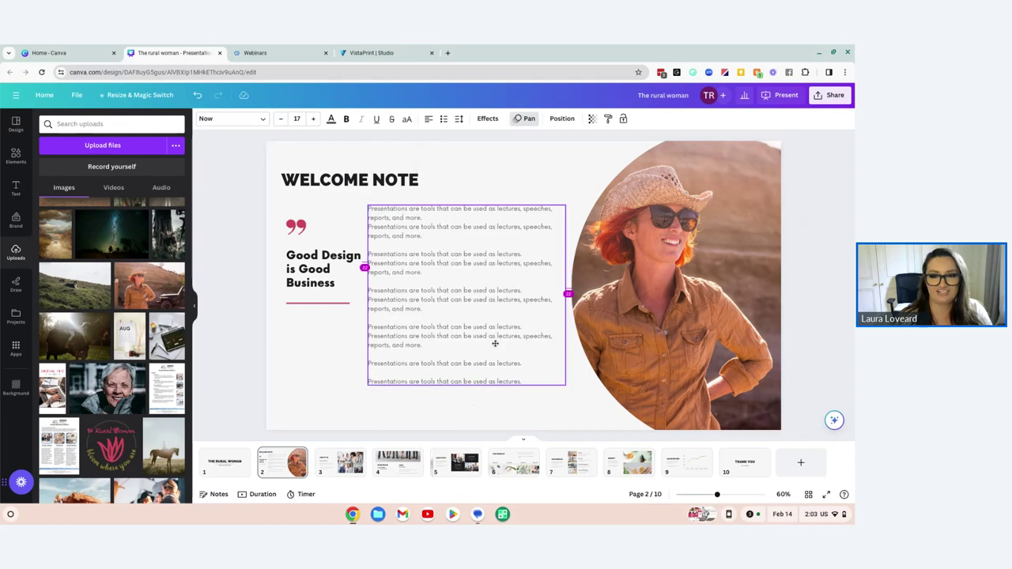
# Move the grouped quote up level with the body text and align it with the left edge of the "WELCOME NOTE" title
pyautogui.click(338, 372)
pyautogui.moveTo(317, 296); pyautogui.dragTo(313, 279)
pyautogui.click(474, 407)
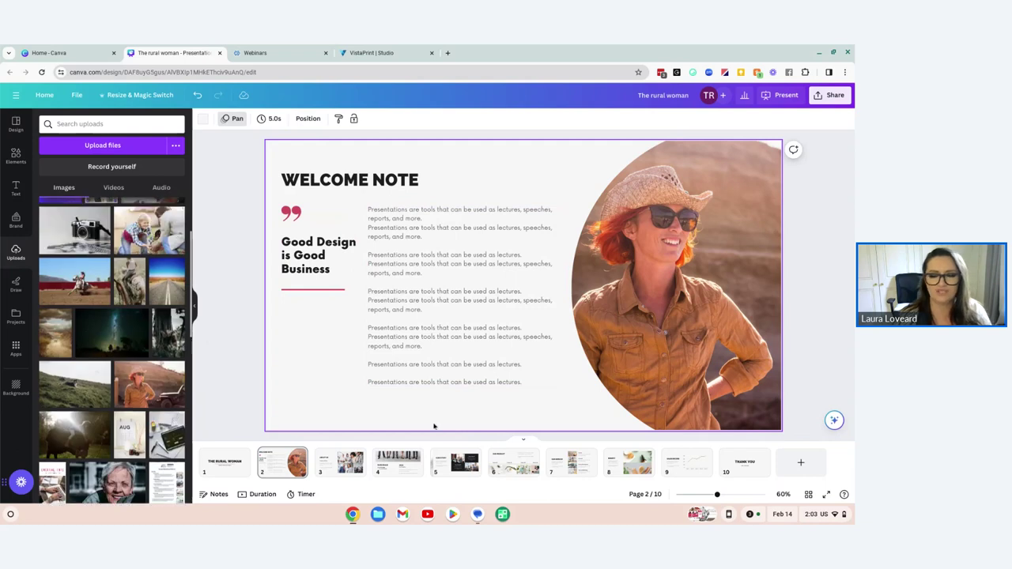
# Open page 3 and add a Dissolve transition between pages 2 and 3
pyautogui.click(346, 466)
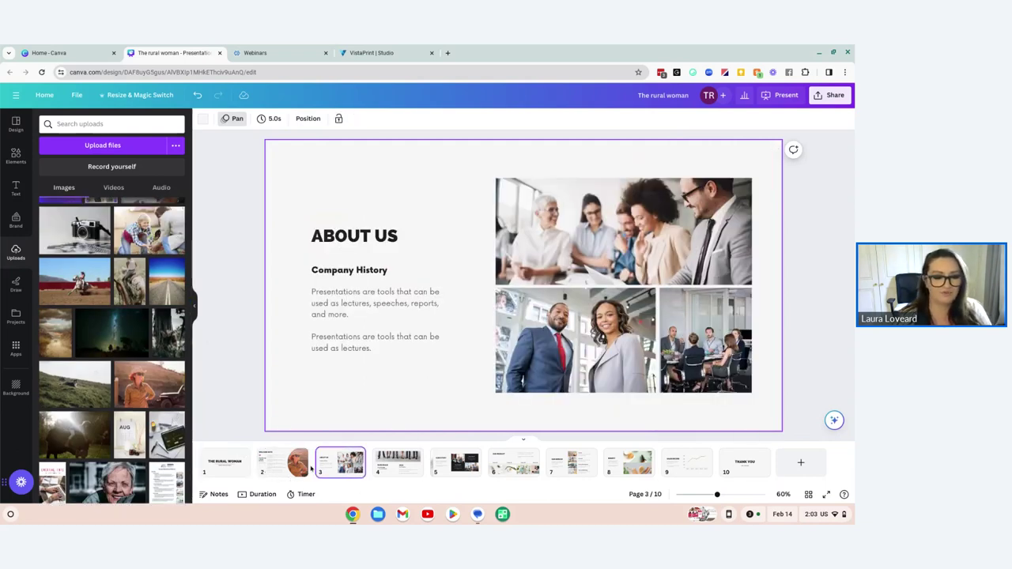
pyautogui.moveTo(312, 467)
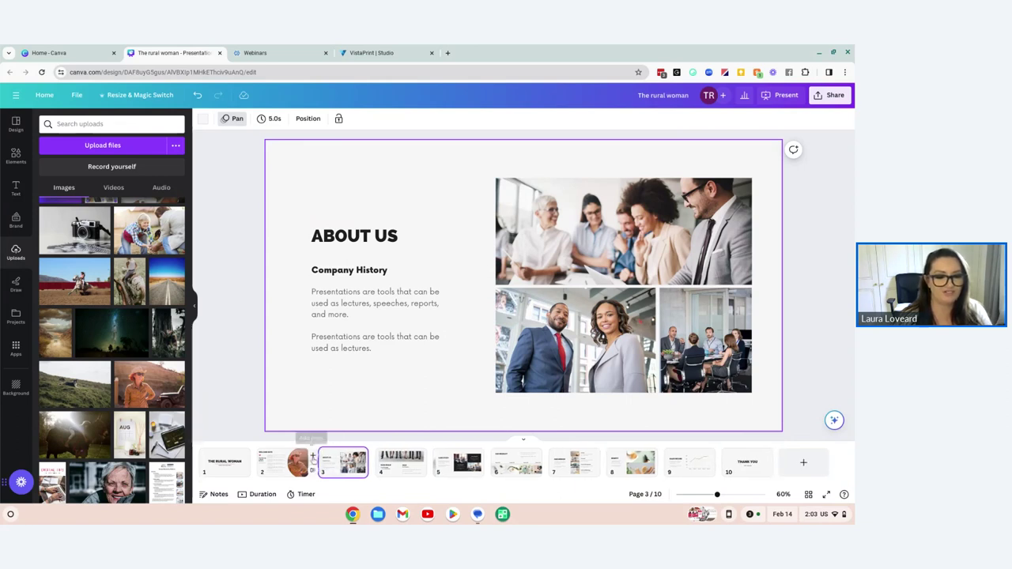
pyautogui.click(313, 468)
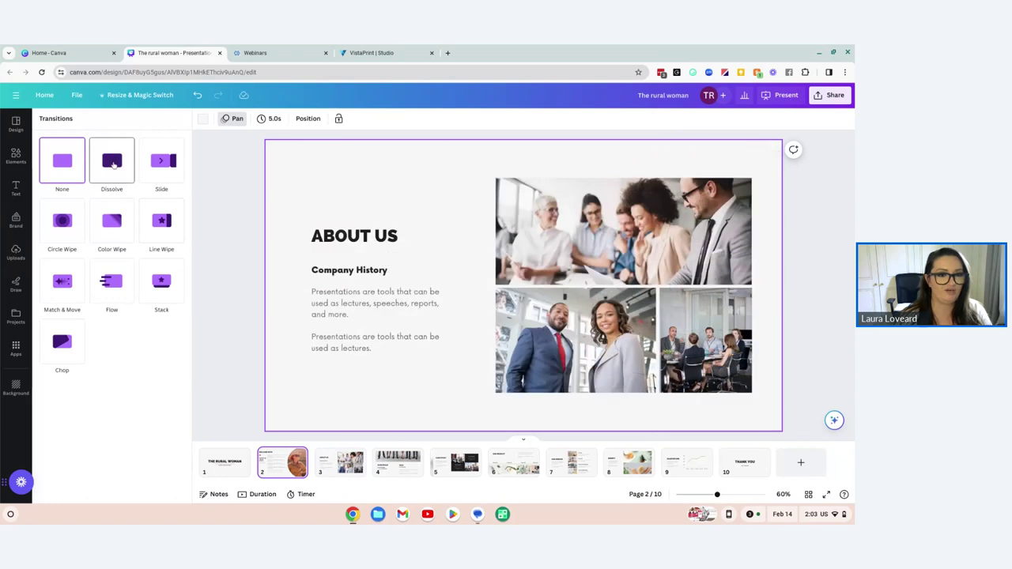
pyautogui.click(113, 166)
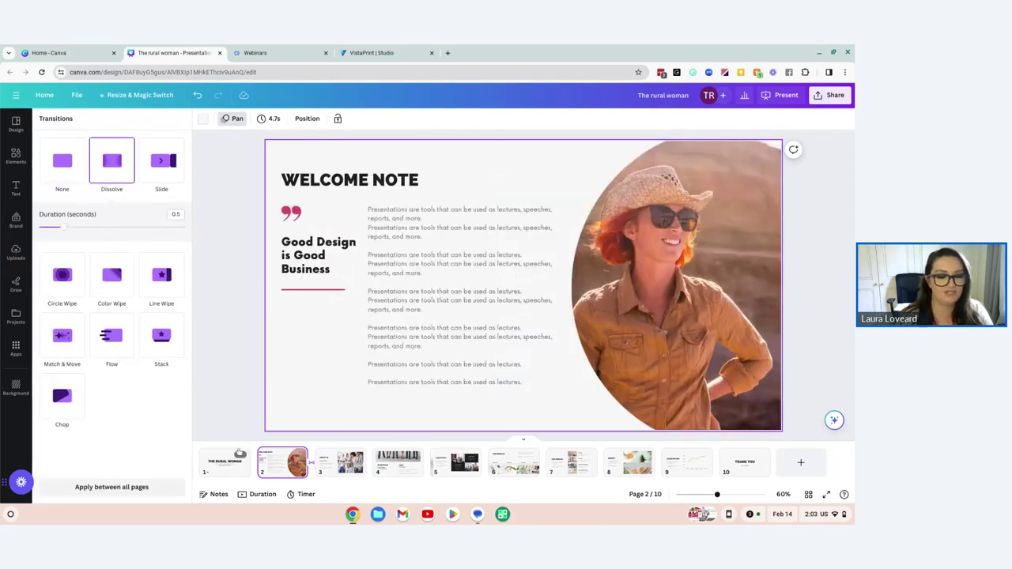
# Add the Dissolve transition between pages 1 and 2, 3 and 4, 4 and 5, and 5 and 6
pyautogui.click(254, 464)
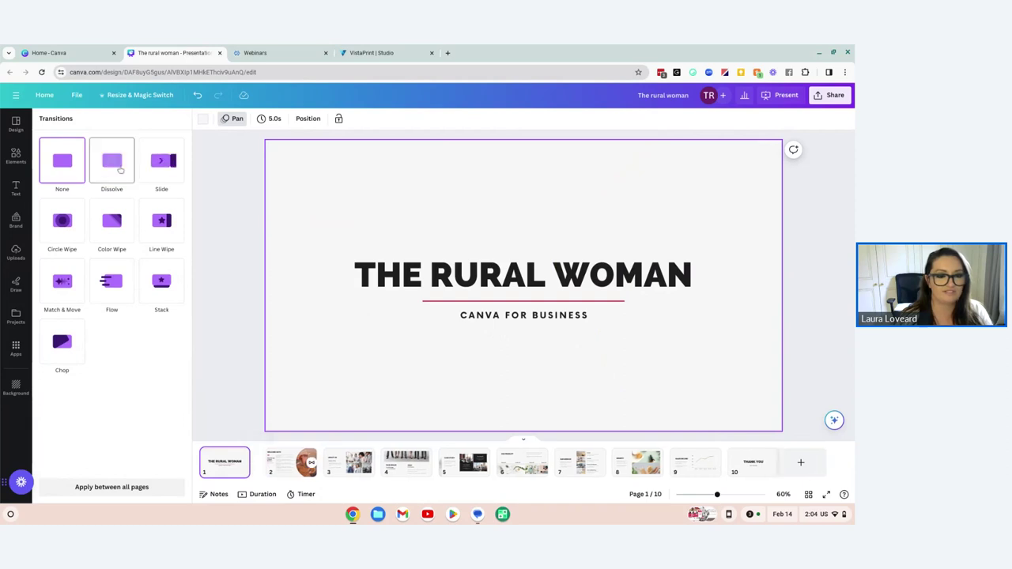
pyautogui.click(351, 462)
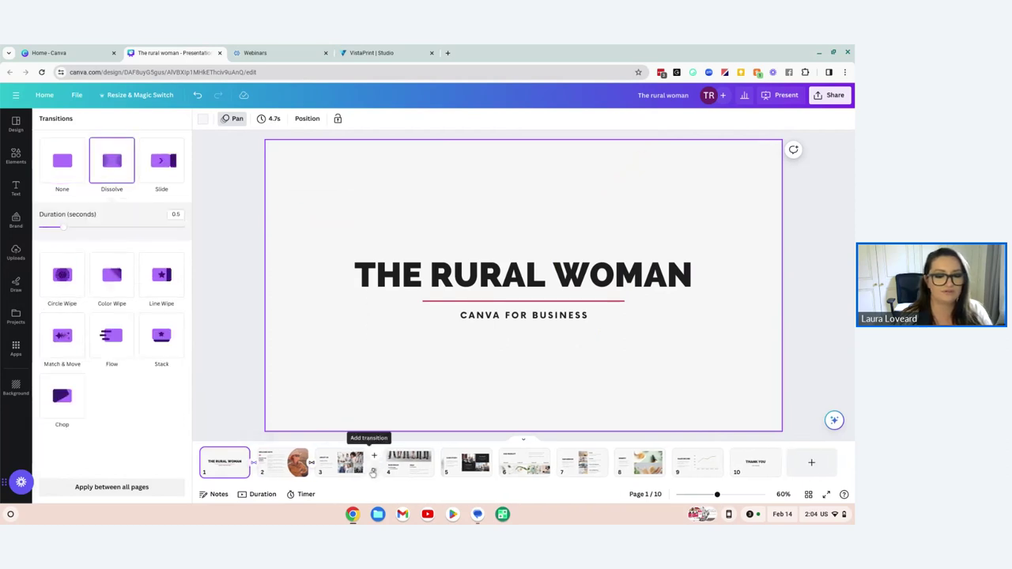
pyautogui.click(373, 456)
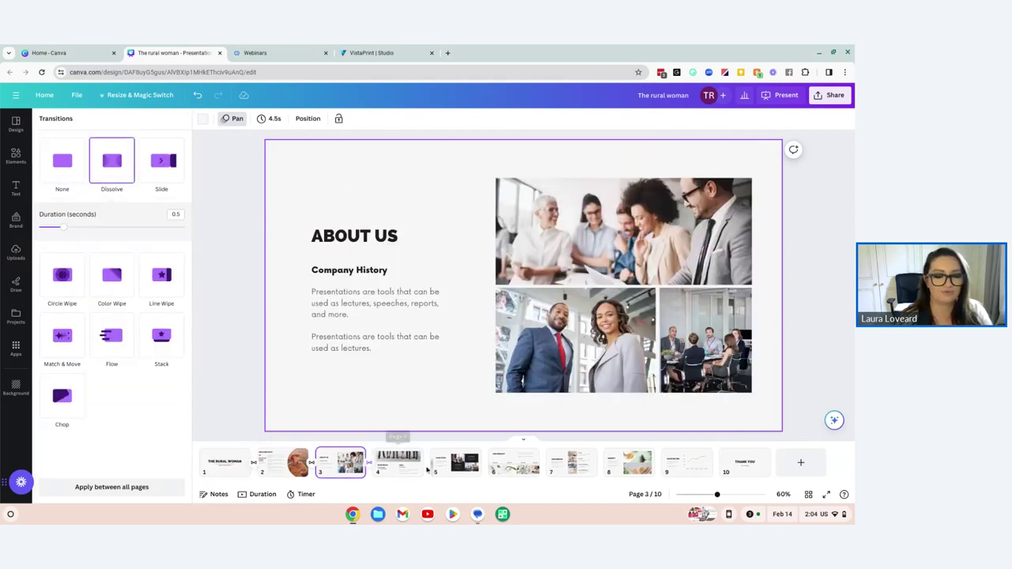
pyautogui.click(417, 465)
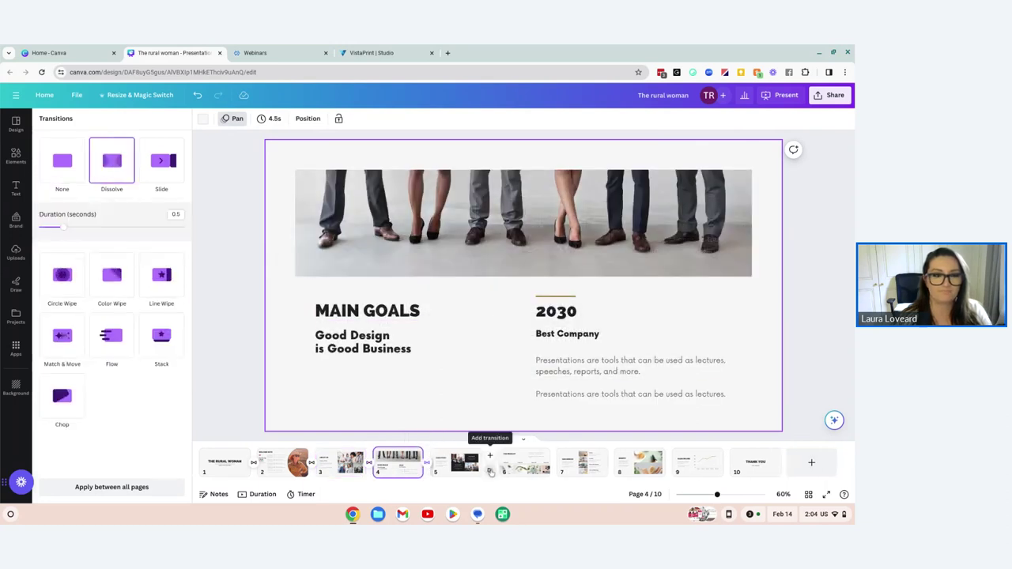
pyautogui.click(486, 461)
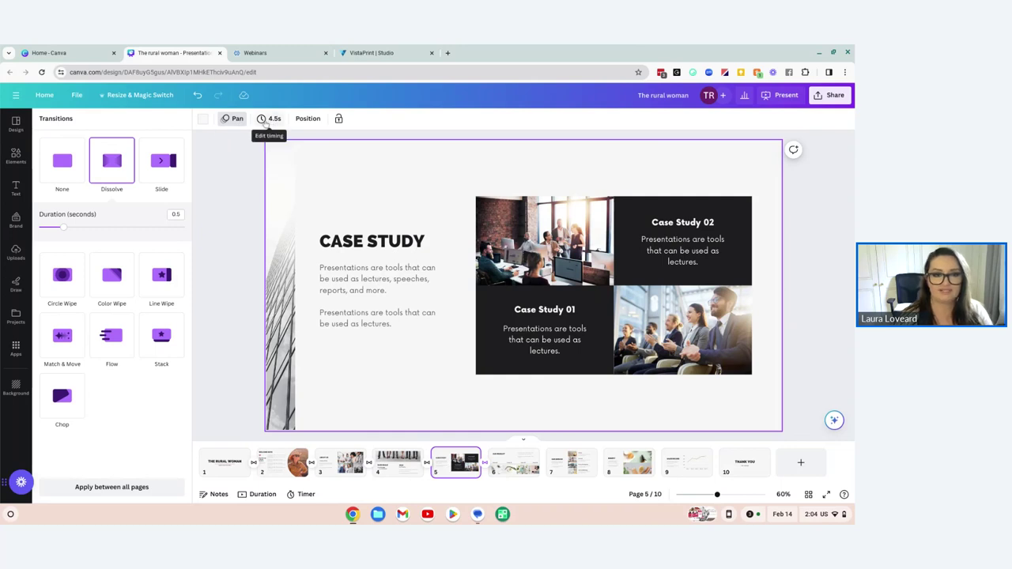
# Apply the Fade page animation to the "CASE STUDY" page and set its timing to 5.0 seconds
pyautogui.click(232, 118)
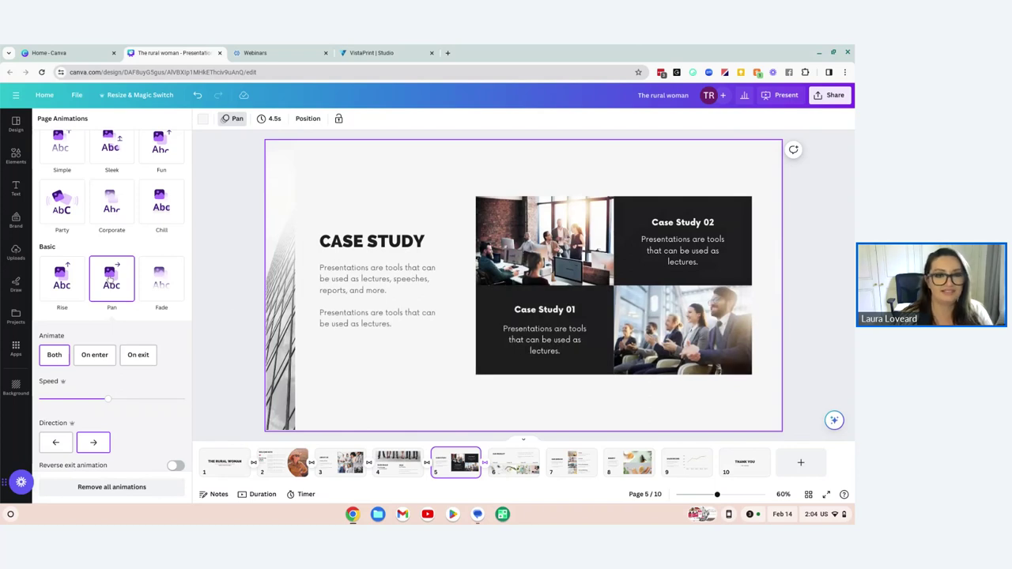
pyautogui.scroll(1, 118, 284)
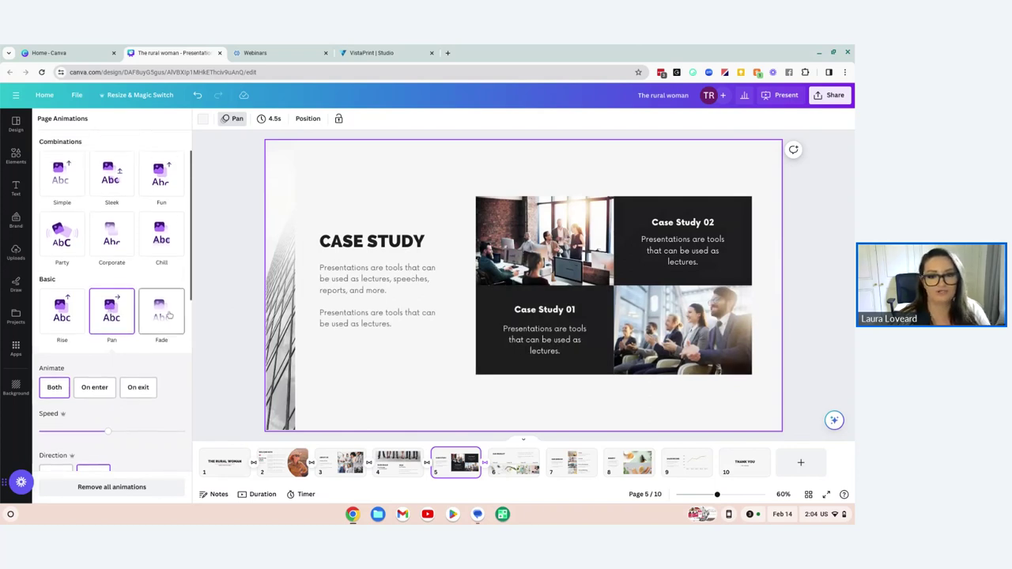
pyautogui.click(166, 318)
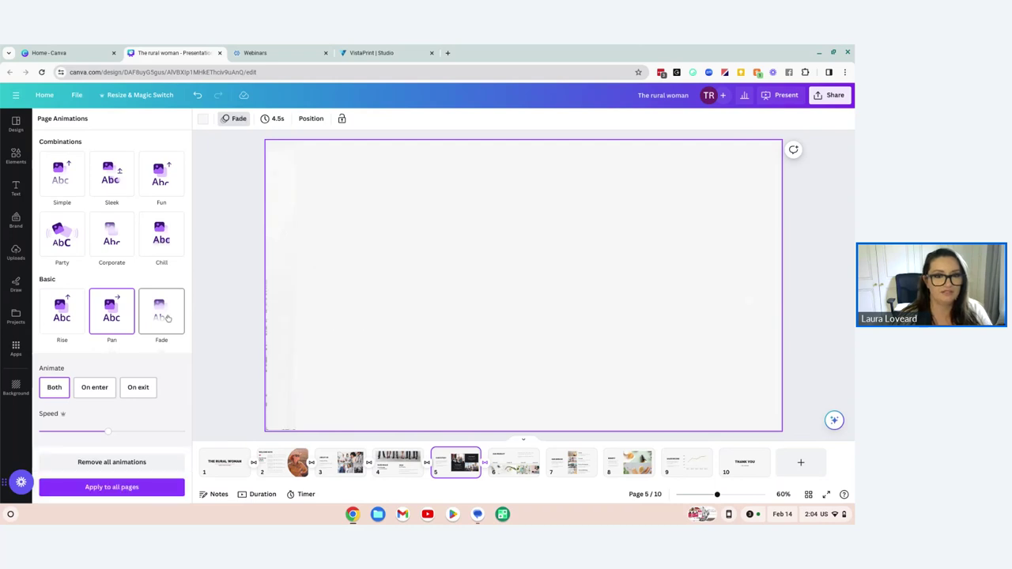
pyautogui.click(273, 118)
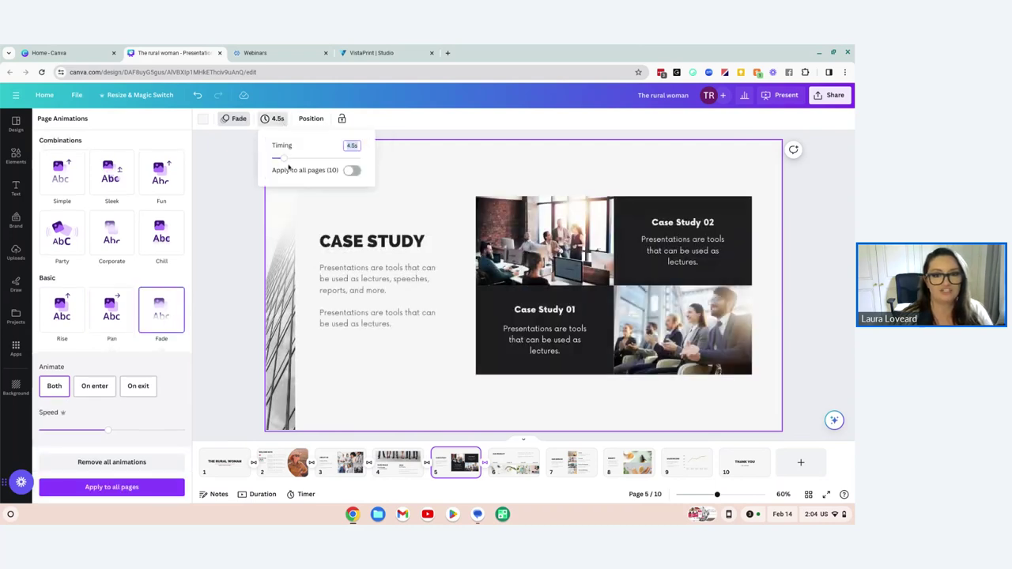
pyautogui.moveTo(286, 158); pyautogui.dragTo(285, 158)
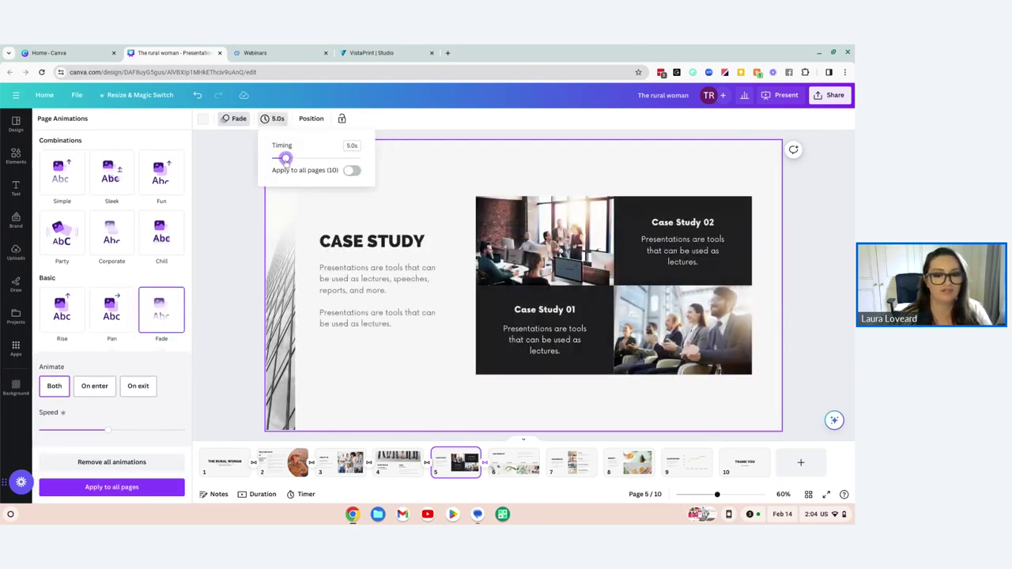
# Select all elements on the "CASE STUDY" page and apply the Breathe animation to them
pyautogui.click(544, 237)
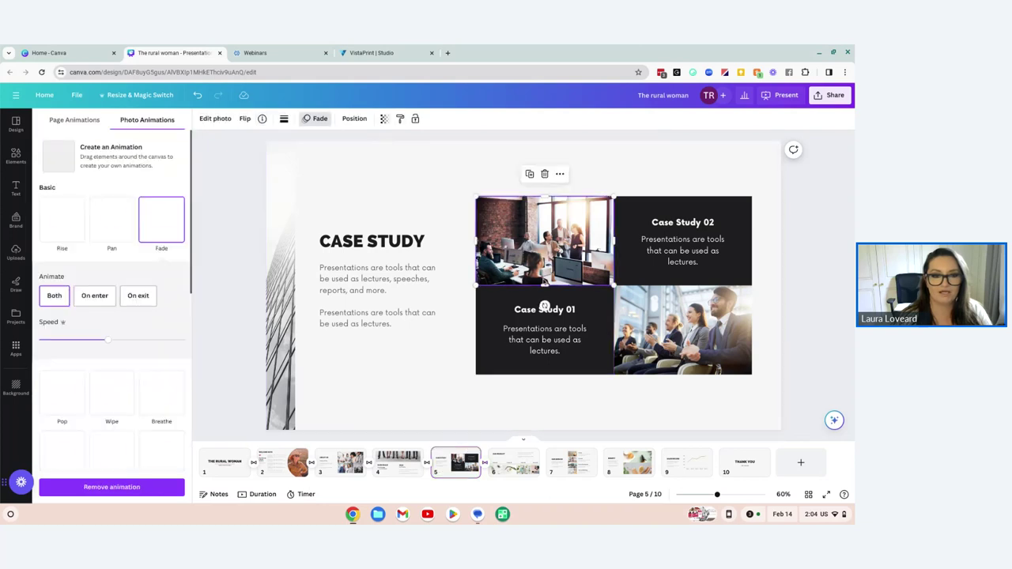
pyautogui.click(436, 182)
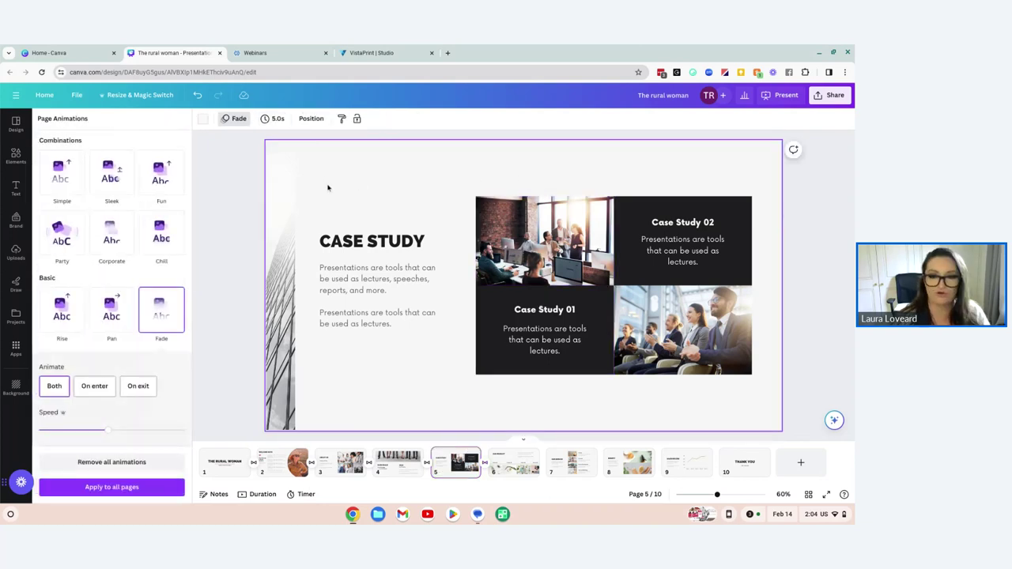
pyautogui.hotkey('ctrl', 'a')
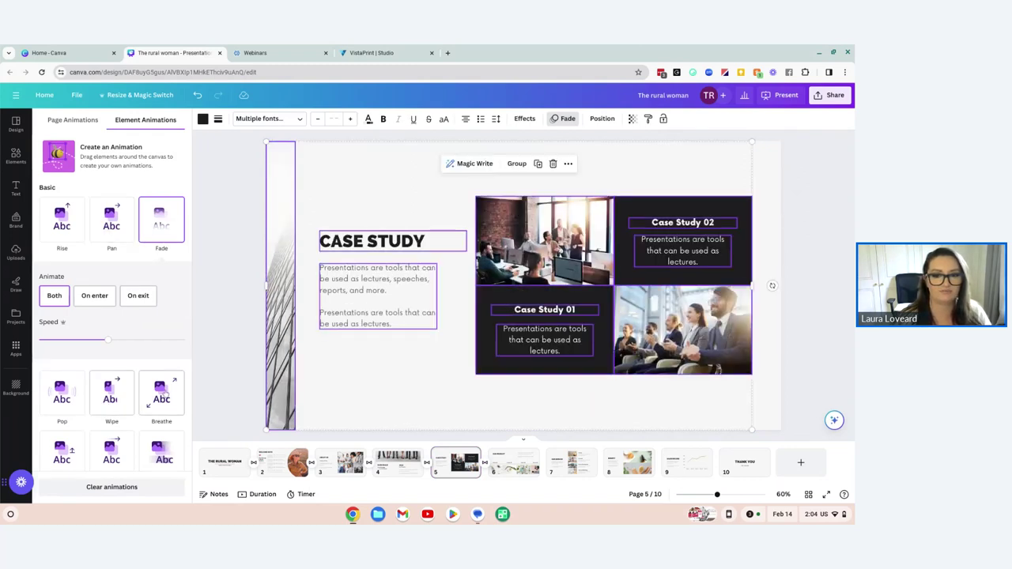
pyautogui.click(161, 393)
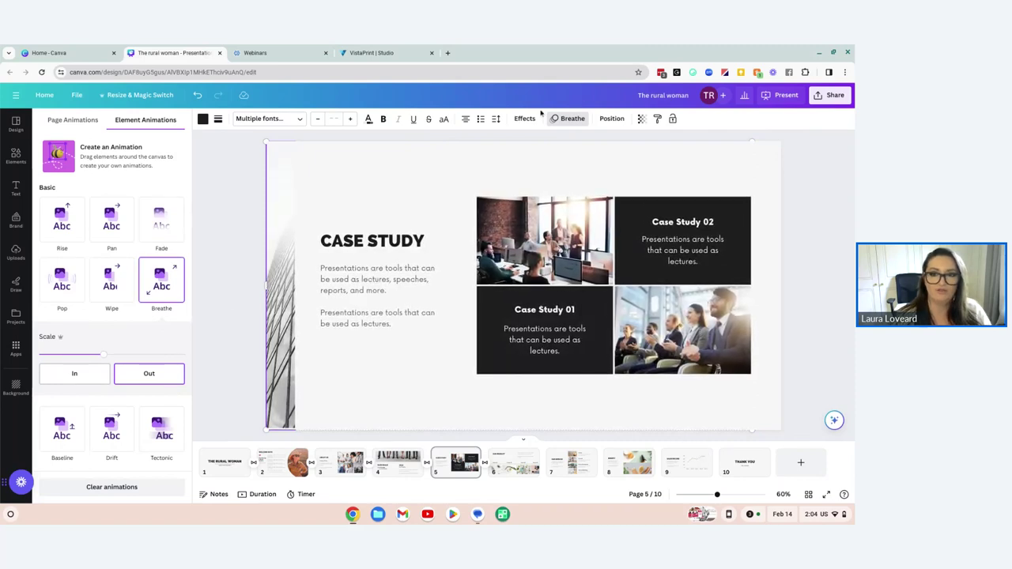
pyautogui.hotkey('ctrl', 'a')
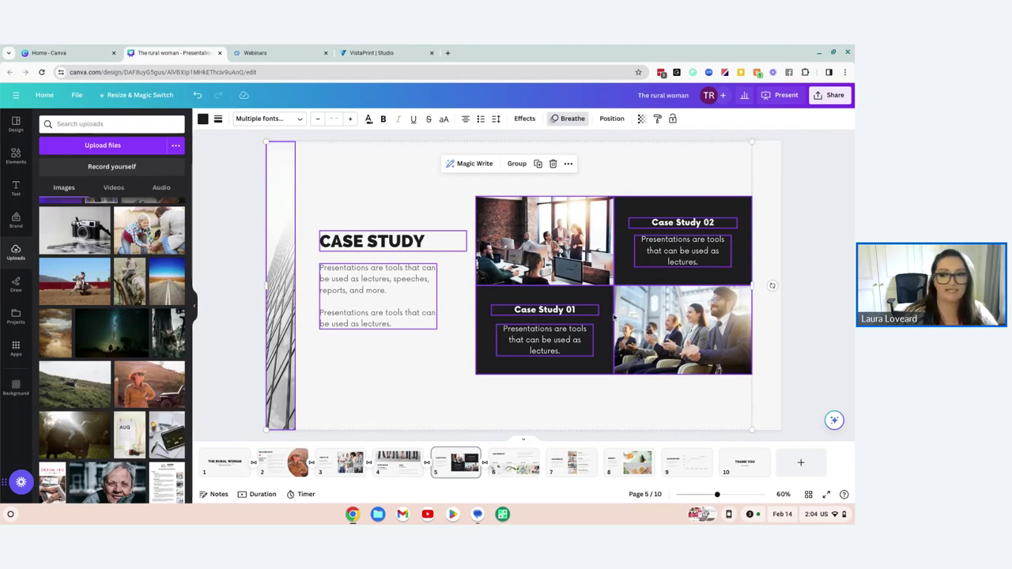
# Present the deck in Presenter view, show the Audience Window in full screen mode, and exit the presentation
pyautogui.click(781, 96)
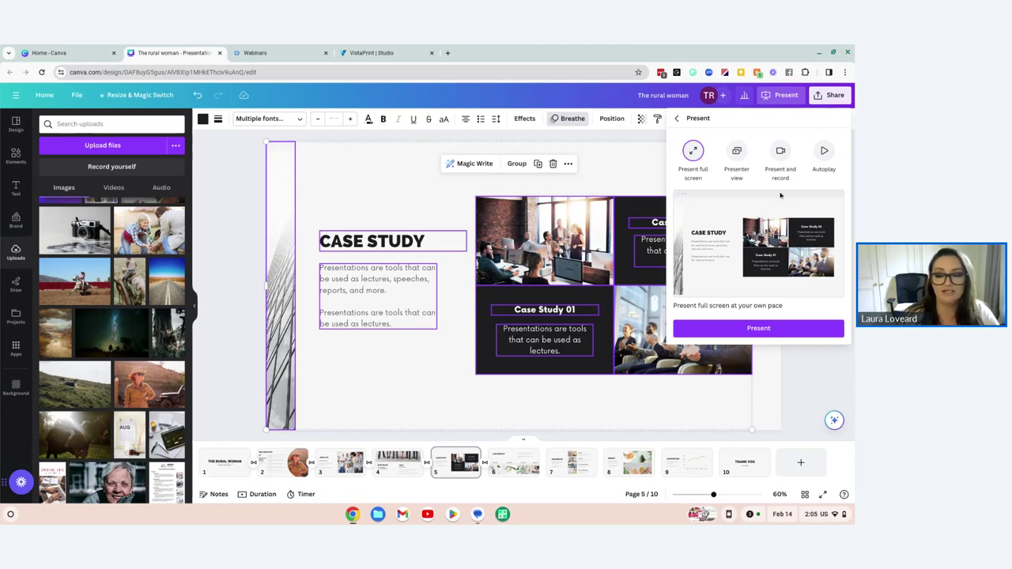
pyautogui.click(736, 154)
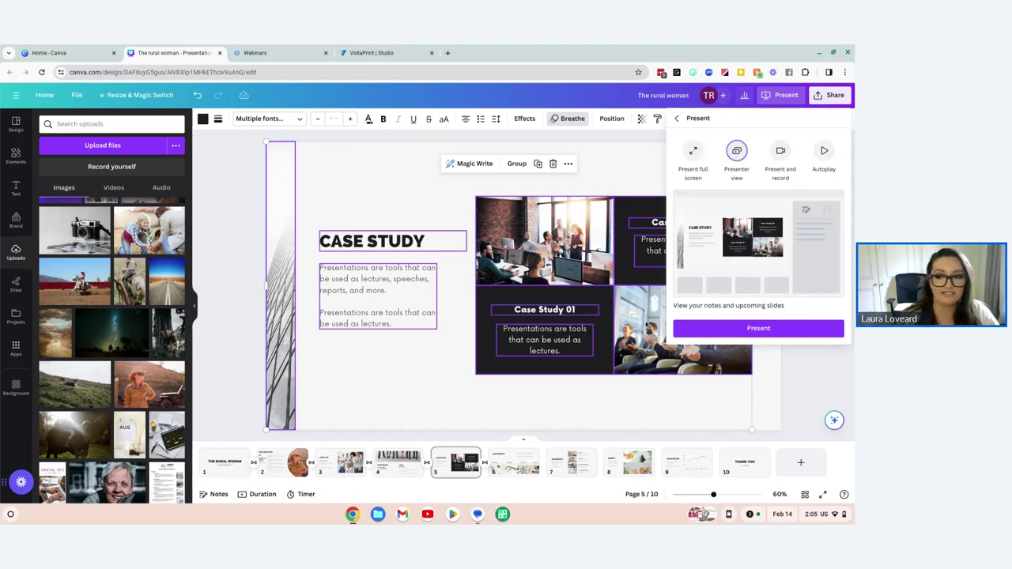
pyautogui.click(767, 330)
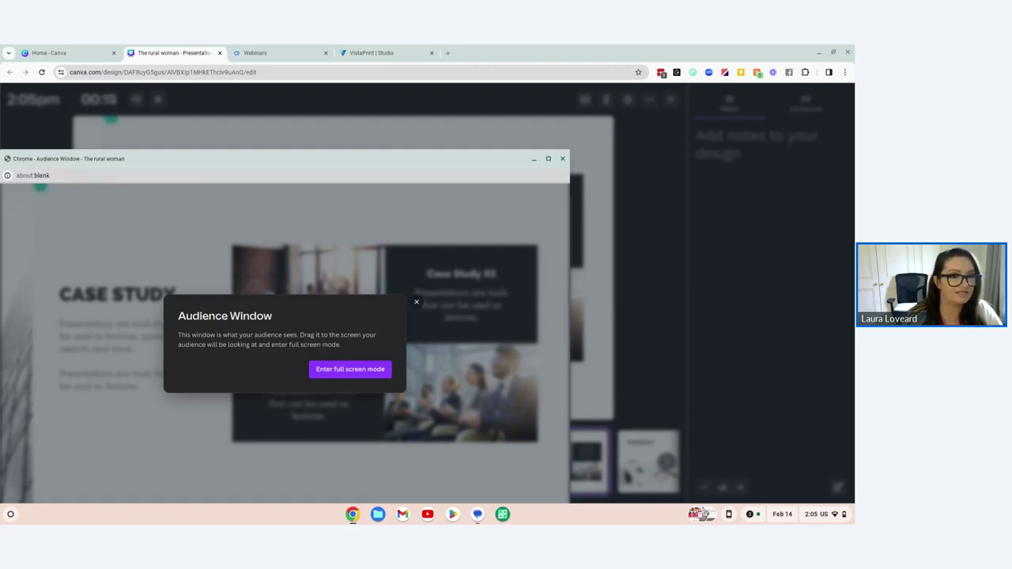
pyautogui.moveTo(32, 159); pyautogui.dragTo(48, 162)
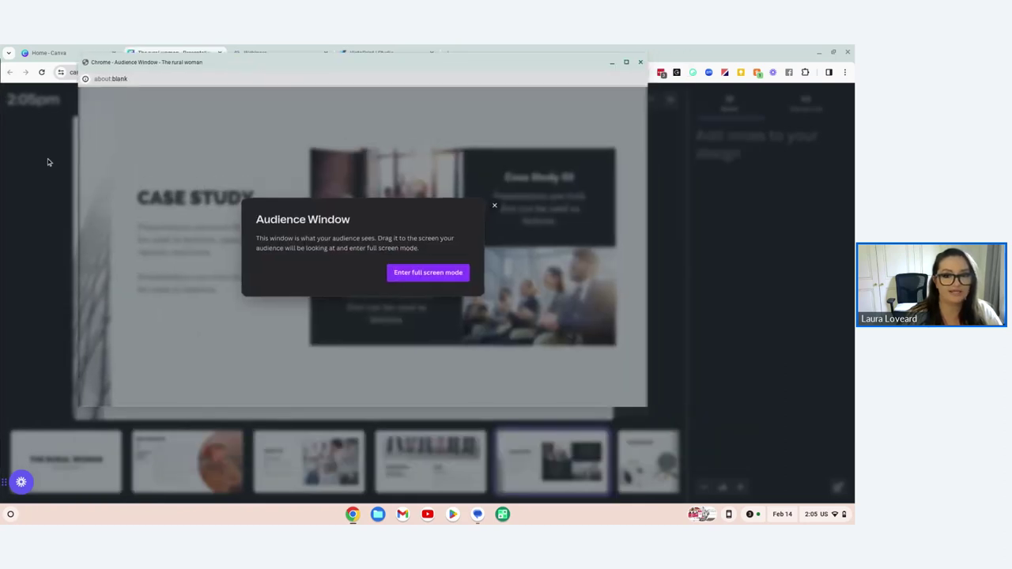
pyautogui.click(412, 273)
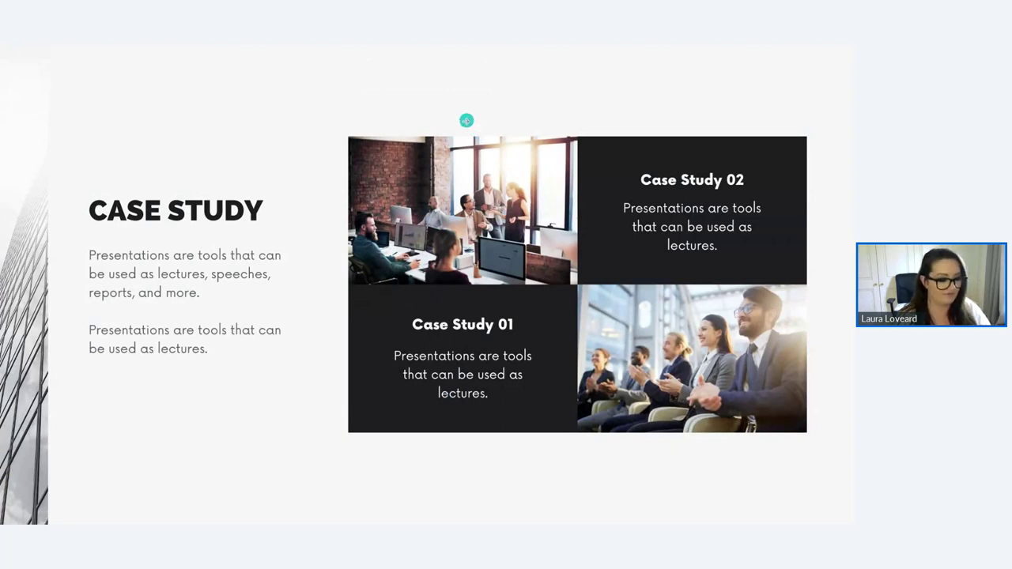
pyautogui.press('Escape')
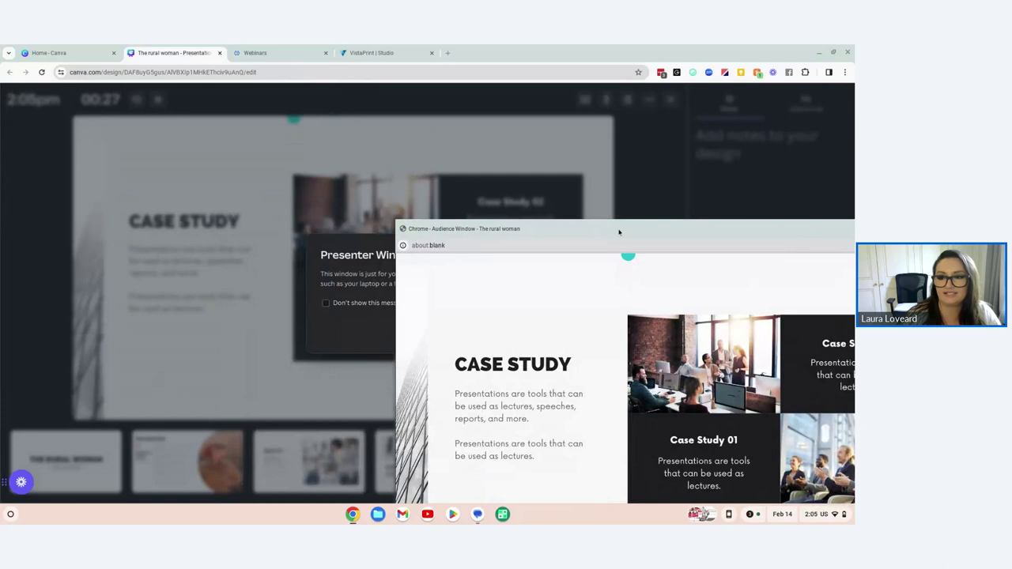
pyautogui.press('Escape')
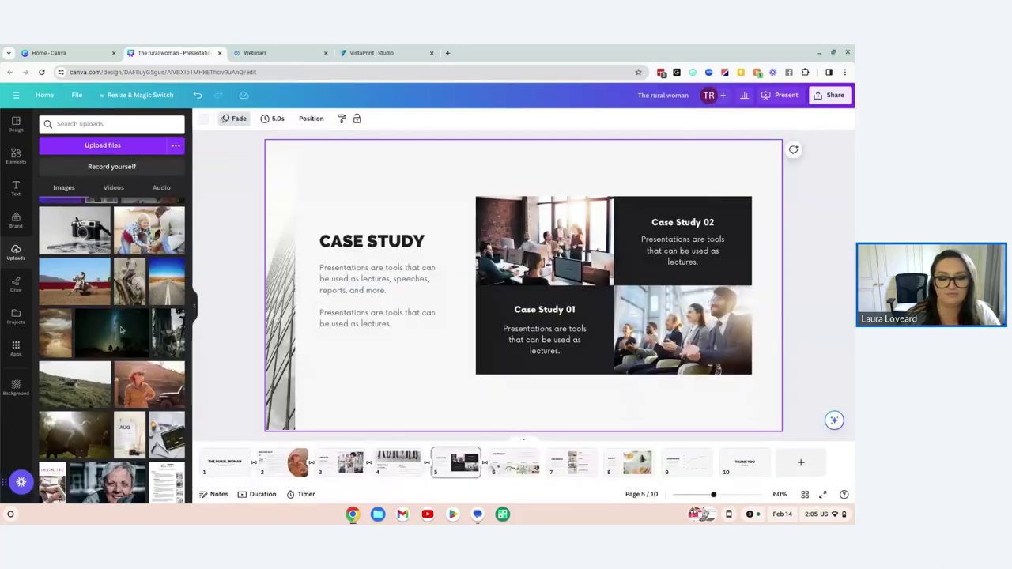
# Open the notes for page 5, relaunch Presenter view and move the Audience Window towards the middle of the screen
pyautogui.click(212, 494)
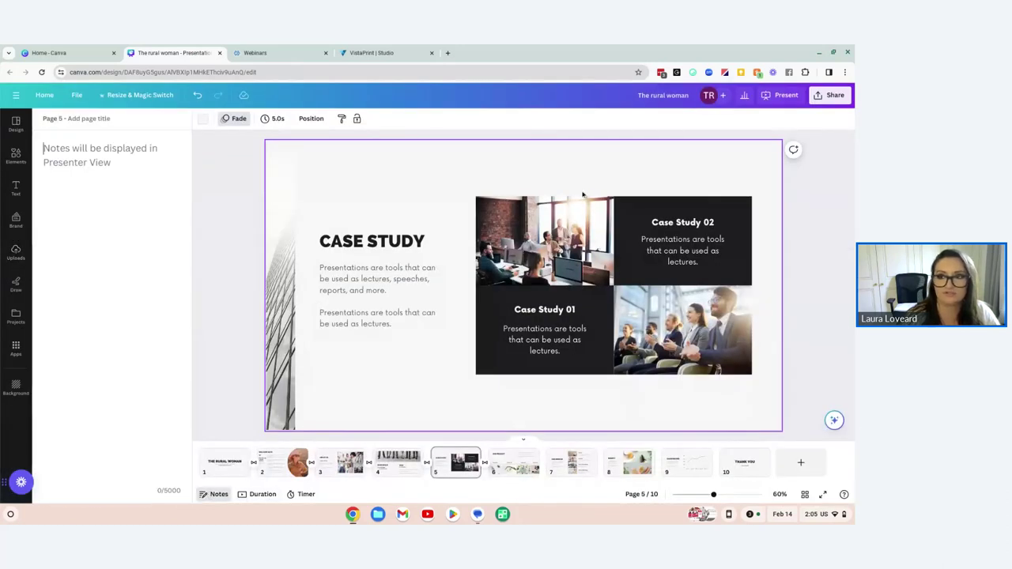
pyautogui.click(781, 95)
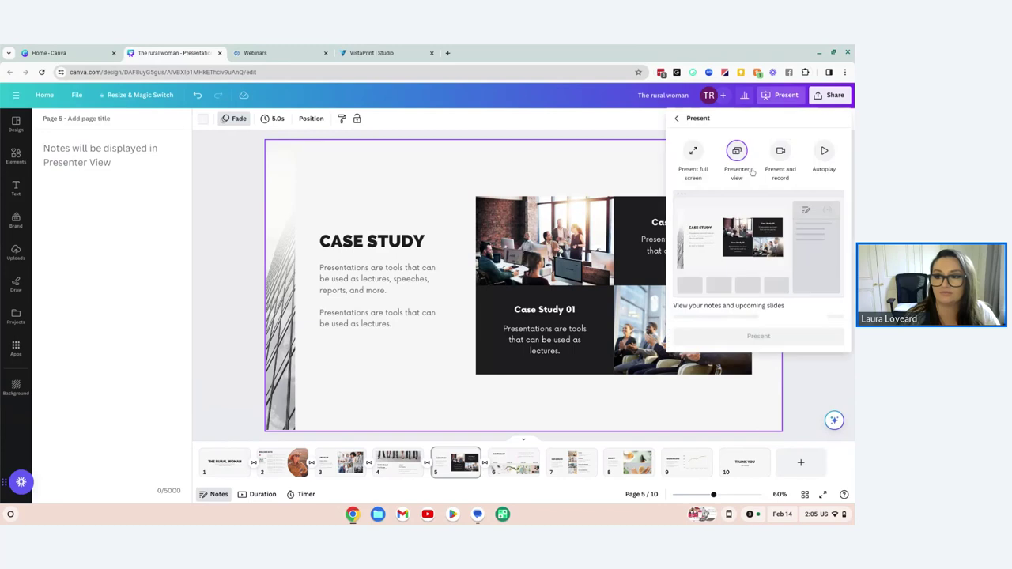
pyautogui.click(752, 330)
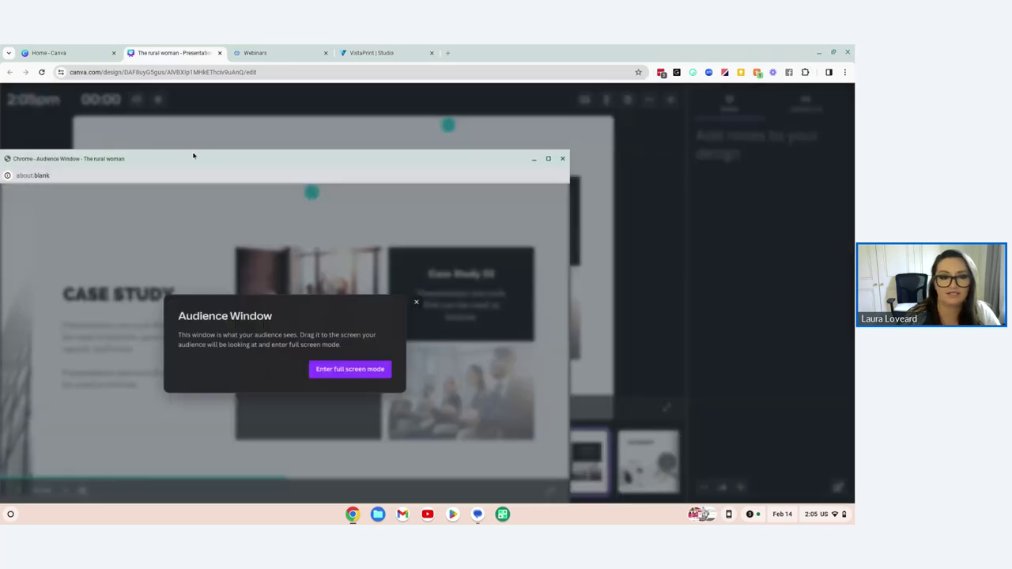
pyautogui.moveTo(192, 158); pyautogui.dragTo(194, 157)
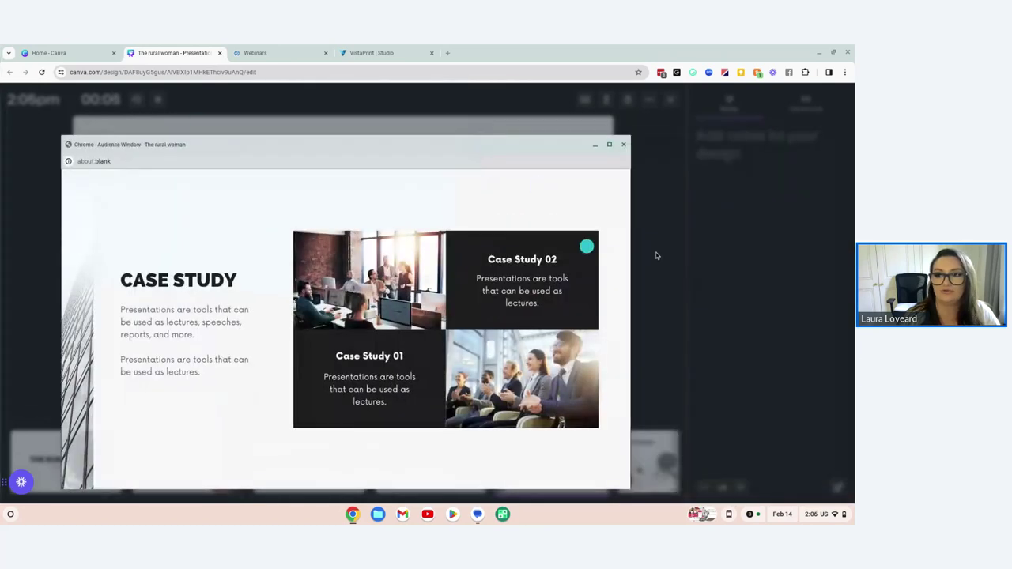
# Advance the slides in the Audience Window from "CASE STUDY" through "OUR PRODUCT" to "OUR SERVICE"
pyautogui.click(654, 194)
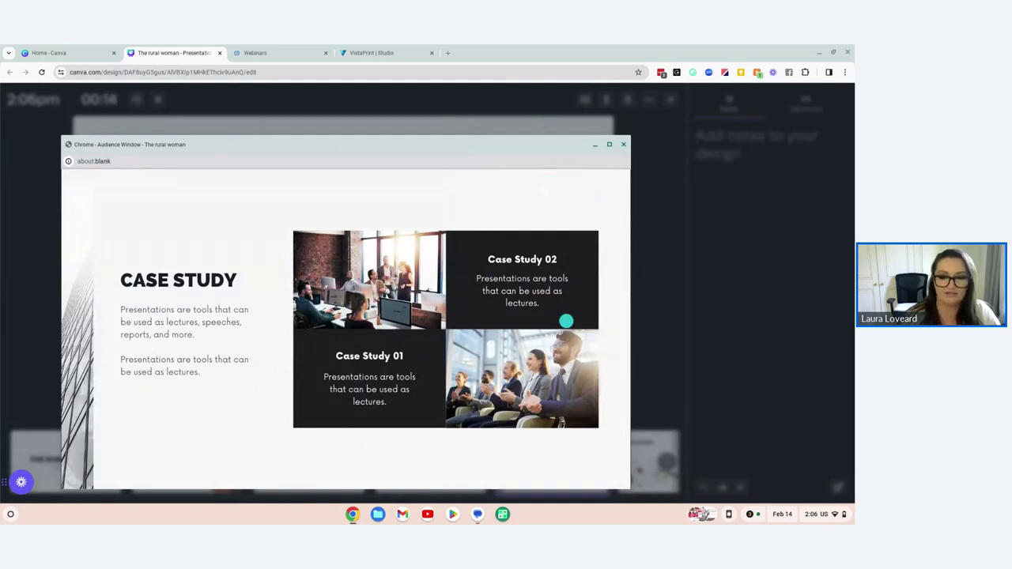
pyautogui.click(557, 333)
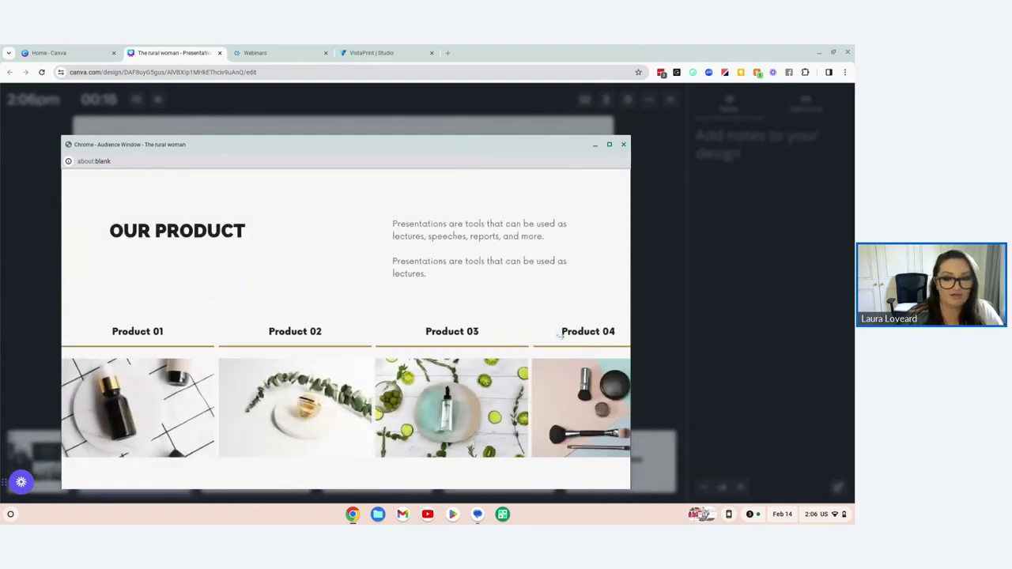
pyautogui.click(578, 319)
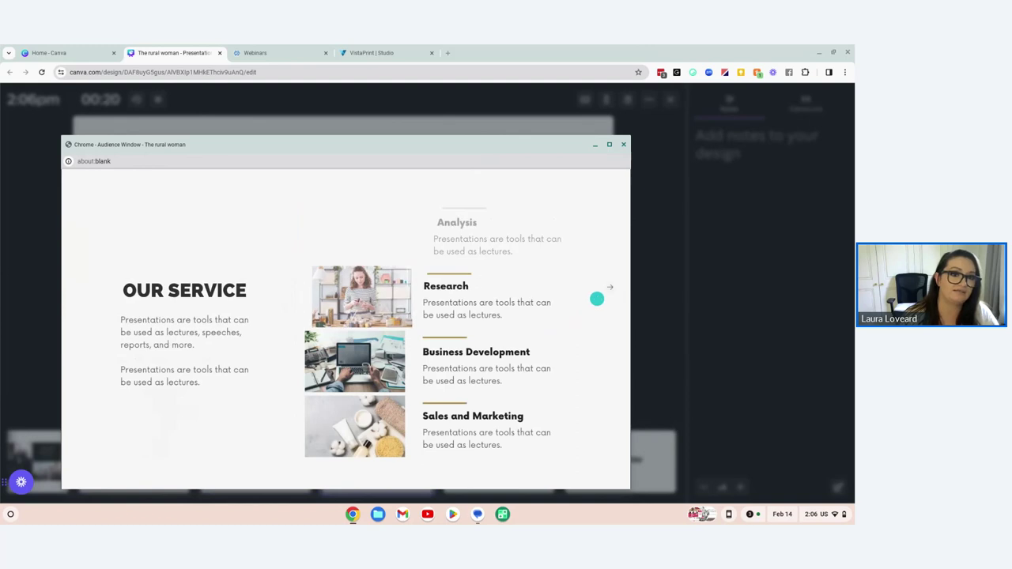
# Advance to the "BENEFIT" slide, end the presentation by closing the Audience Window, and close the pitch deck
pyautogui.click(597, 299)
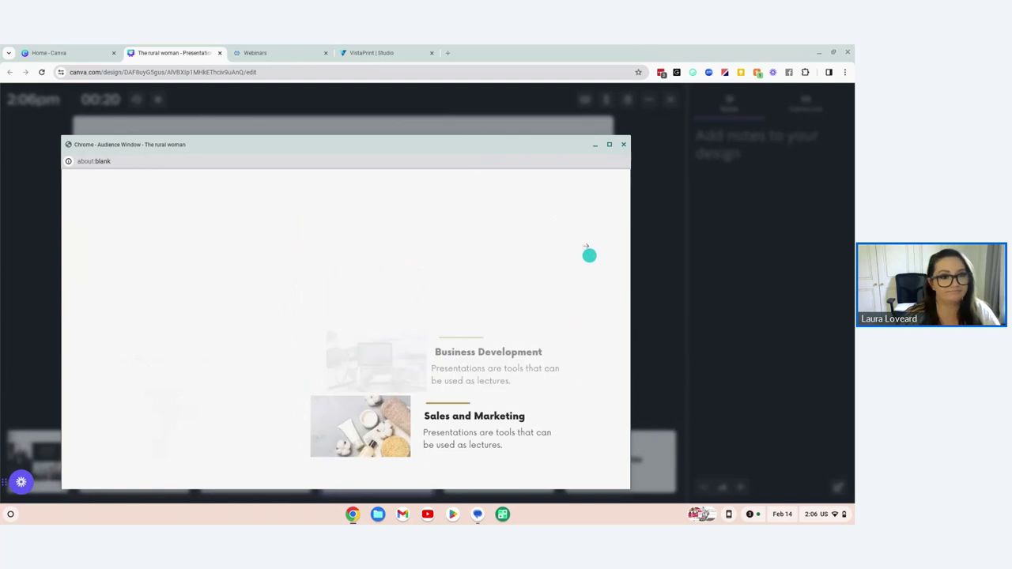
pyautogui.click(623, 145)
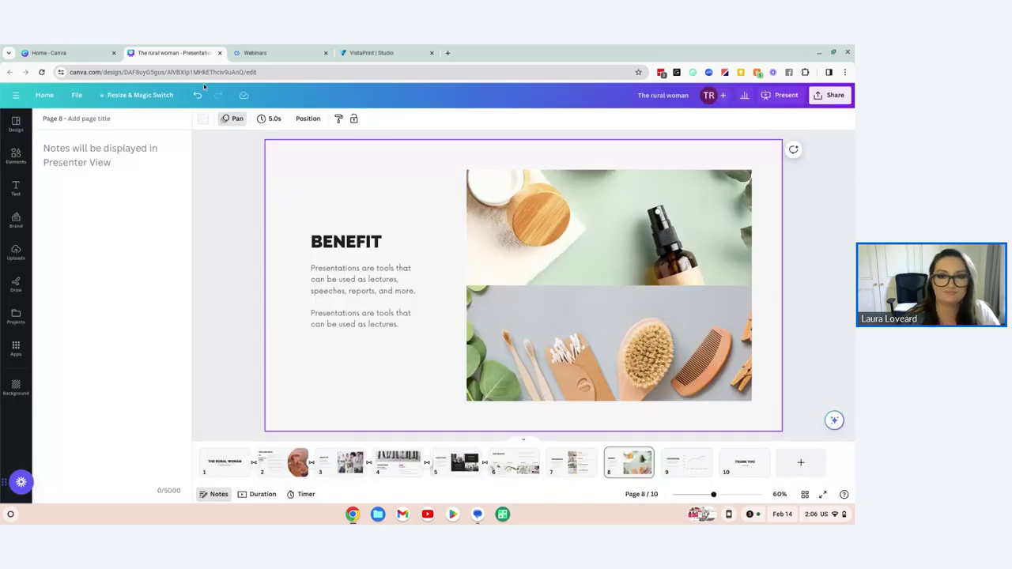
pyautogui.click(245, 330)
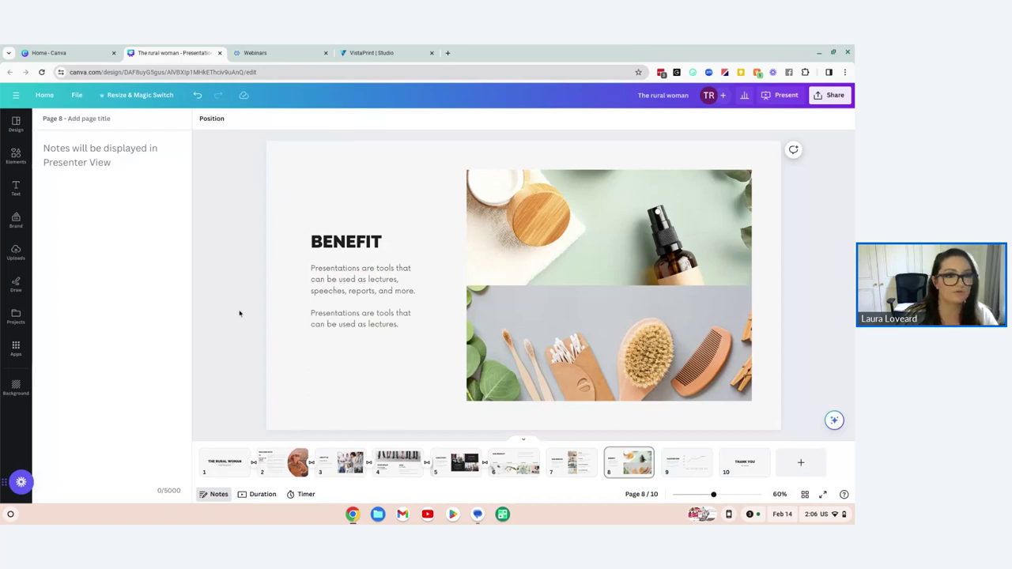
pyautogui.click(220, 53)
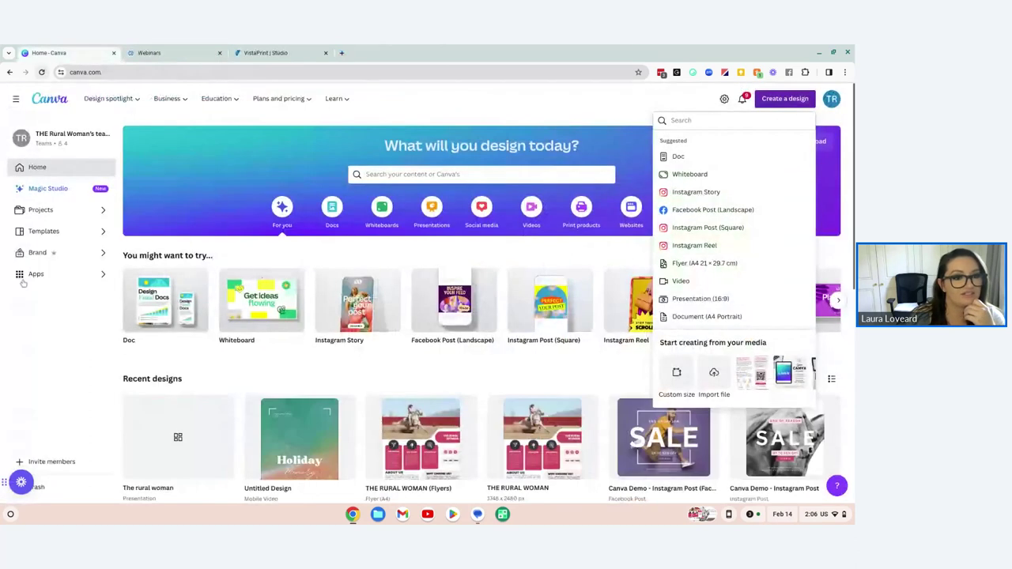
# Search the design types for "website" and create a blank Website design
pyautogui.click(94, 357)
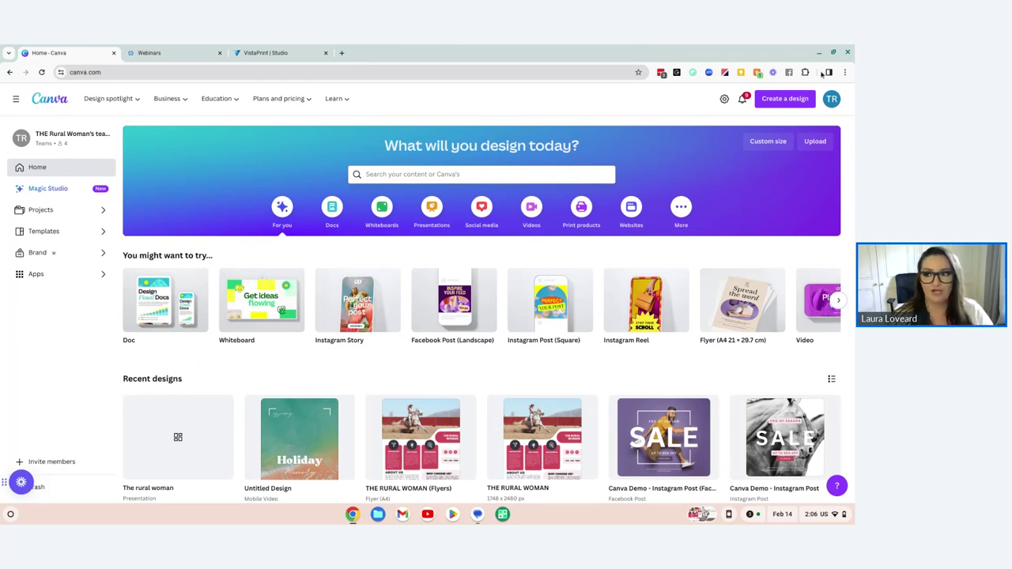
pyautogui.click(786, 99)
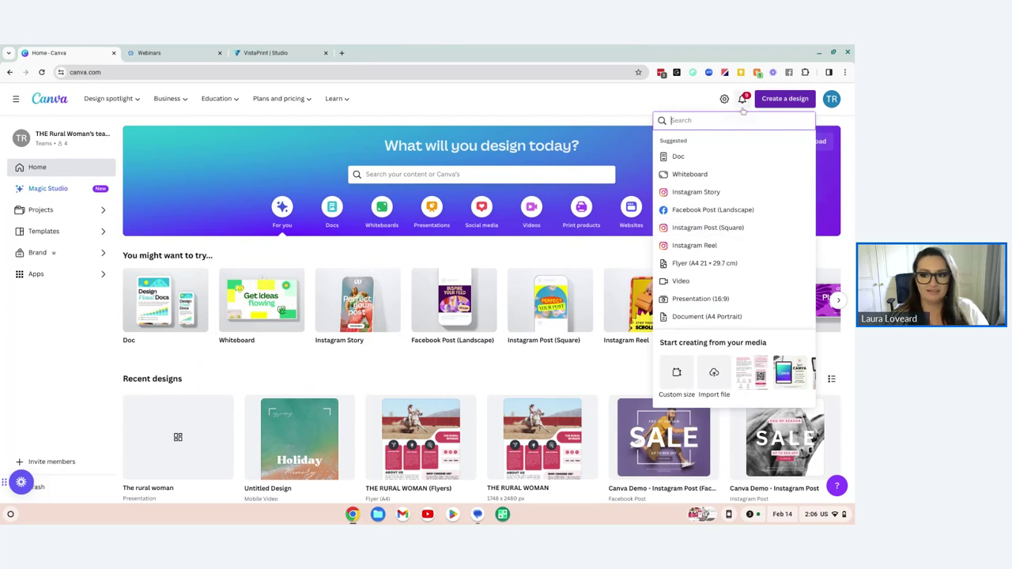
pyautogui.write('webs')
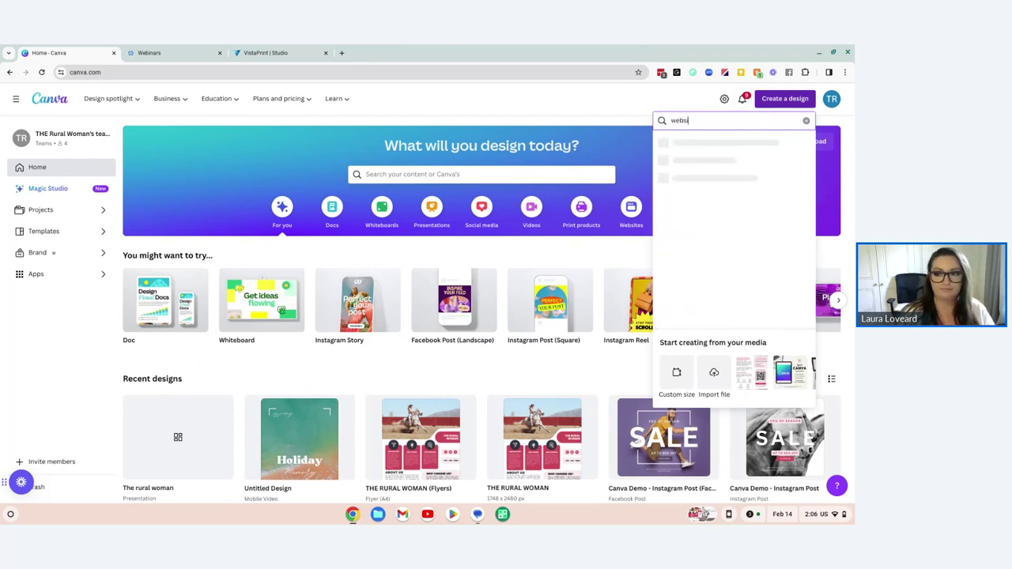
pyautogui.write('ite')
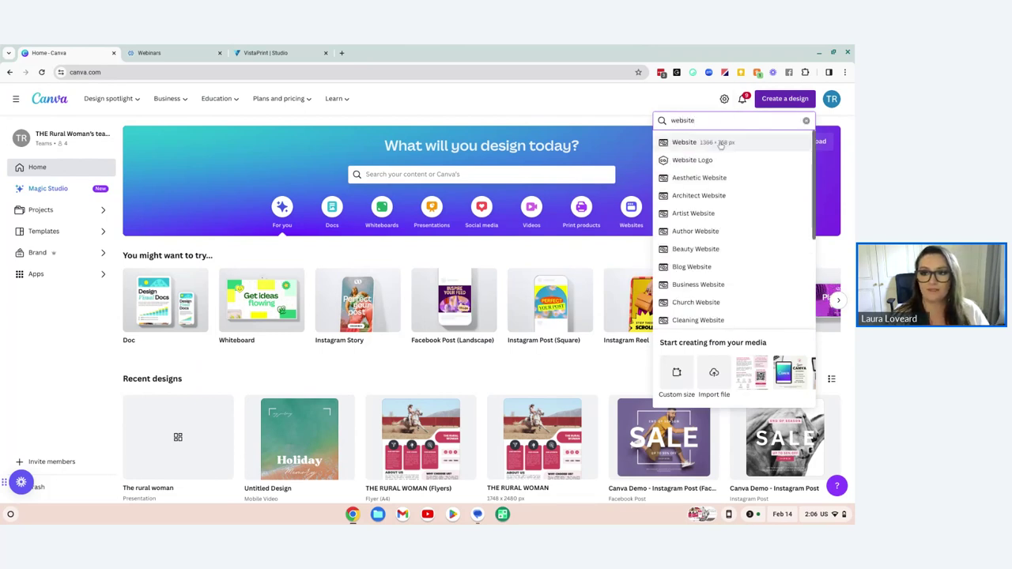
pyautogui.click(715, 143)
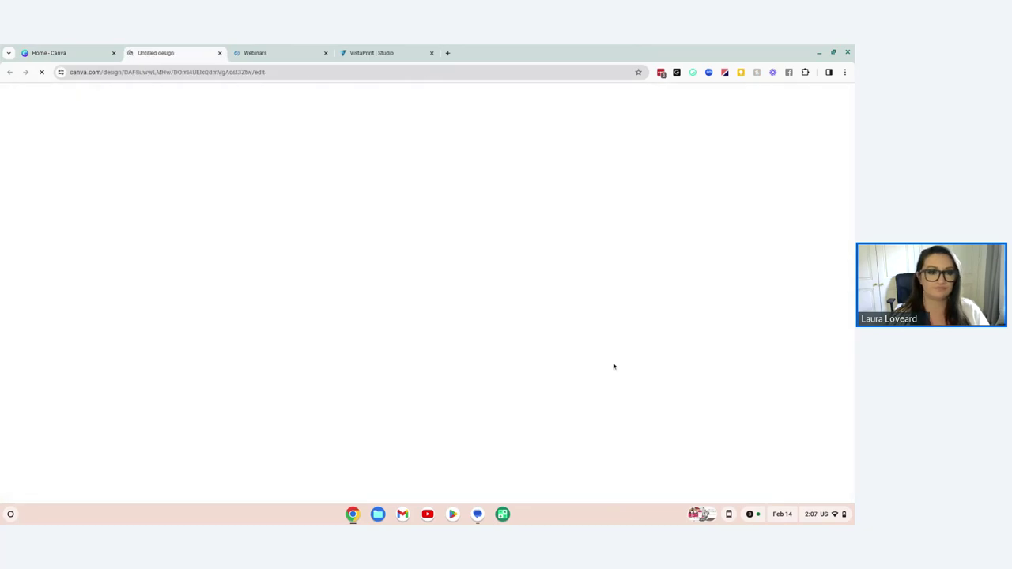
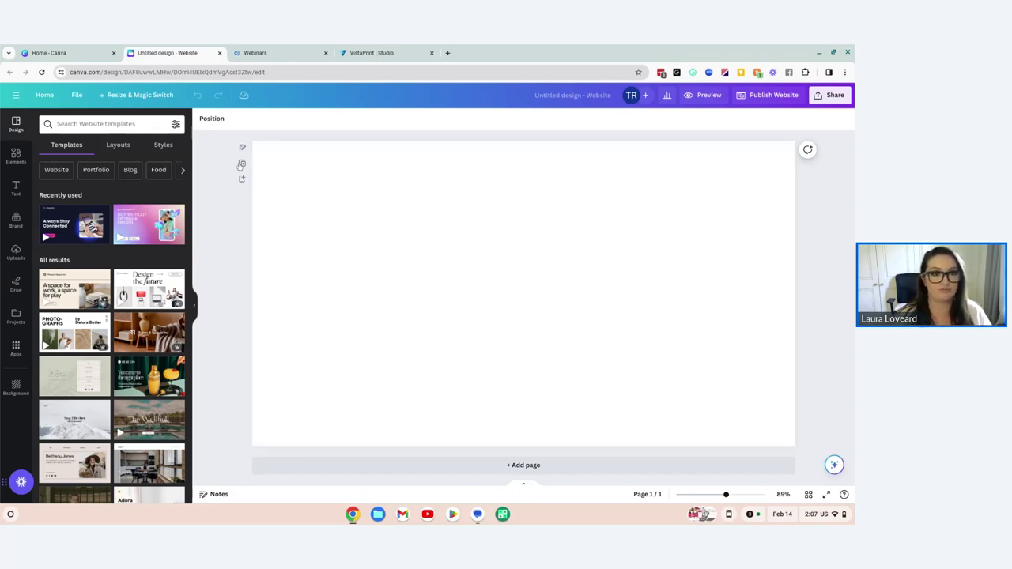
# Rename the new website design as "home"
pyautogui.click(596, 101)
pyautogui.press('BackSpace')
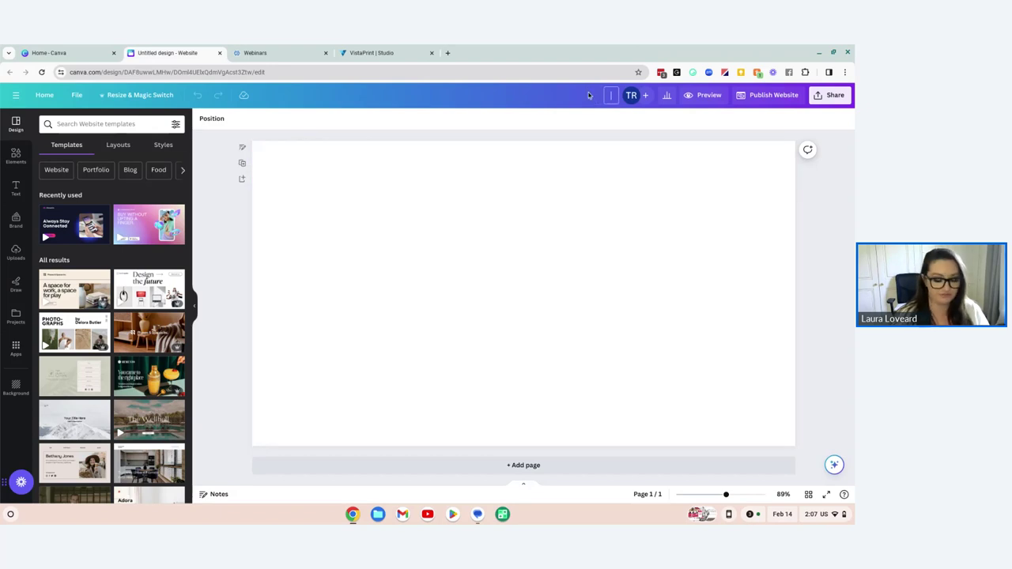
pyautogui.write('home')
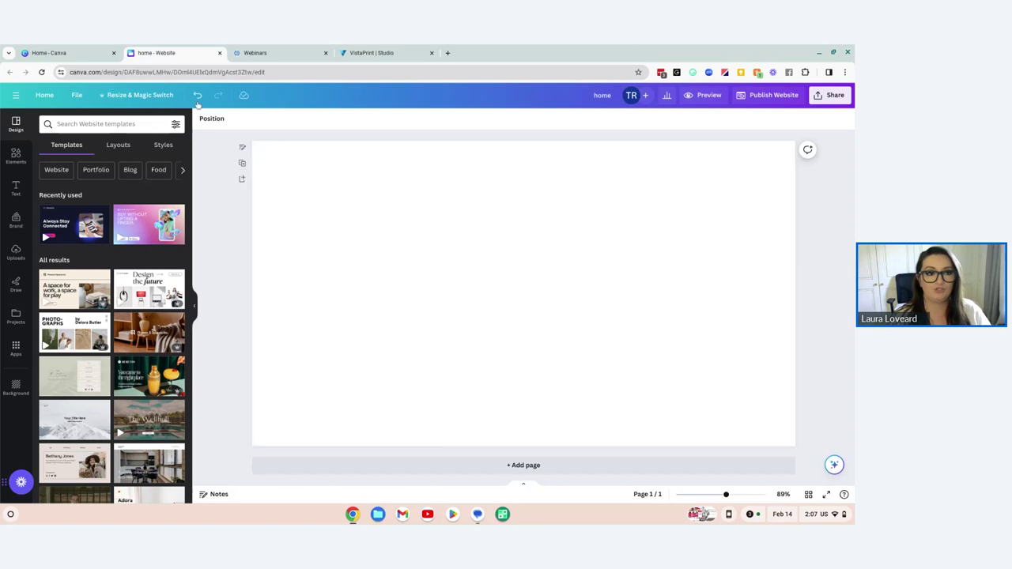
# Create a second blank Website design from the Canva home page and name it "About"
pyautogui.click(79, 55)
pyautogui.click(712, 140)
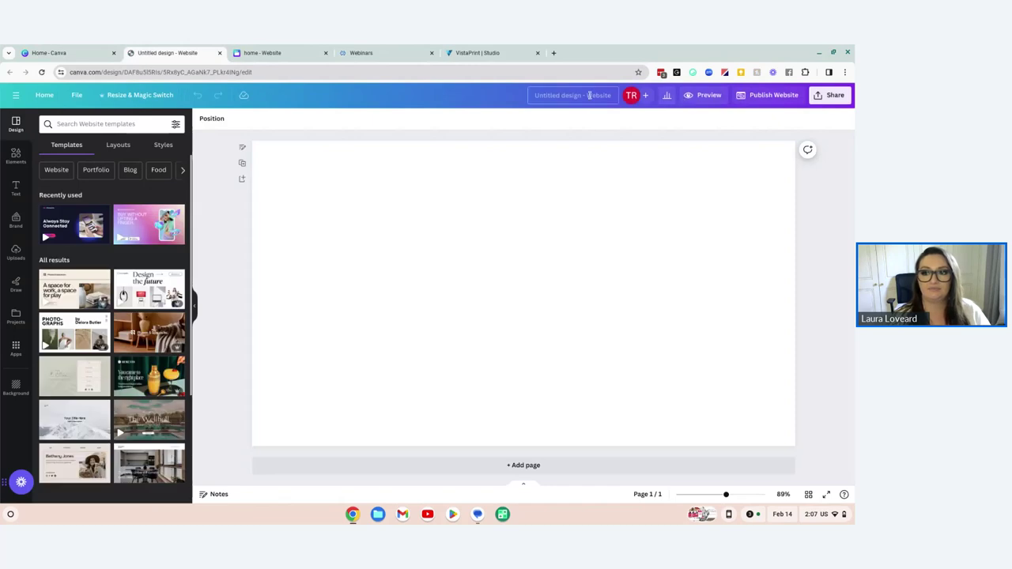
pyautogui.click(566, 104)
pyautogui.press('BackSpace')
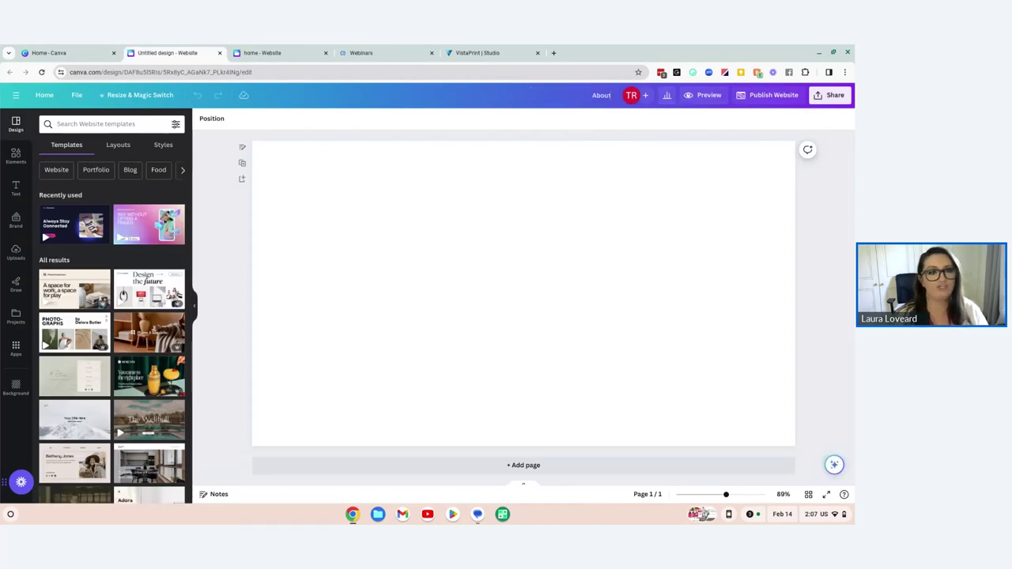
pyautogui.press('Return')
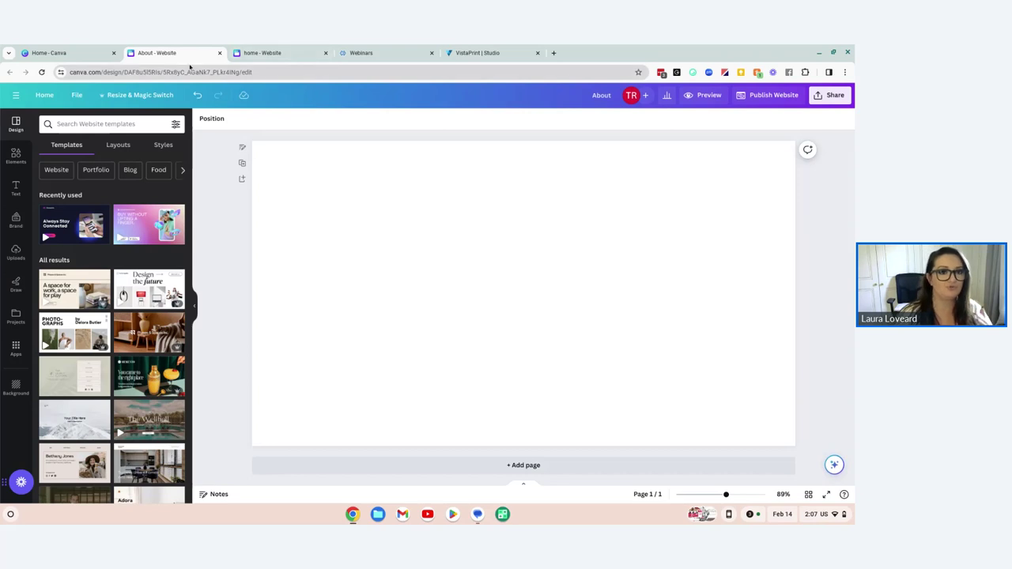
# Open the website bowabirds.com in a new browser tab
pyautogui.click(553, 52)
pyautogui.write('bo')
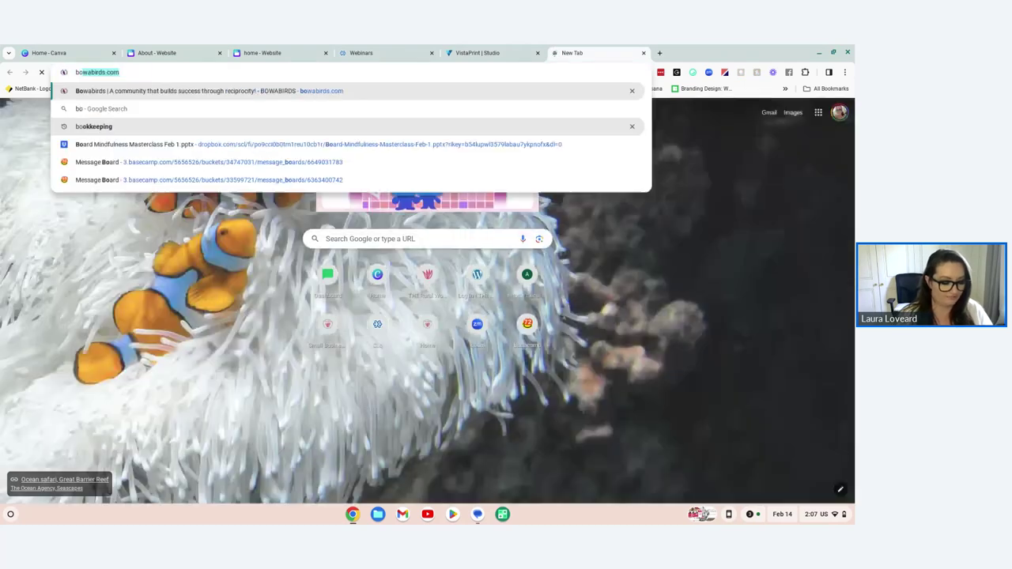
pyautogui.write('wabird')
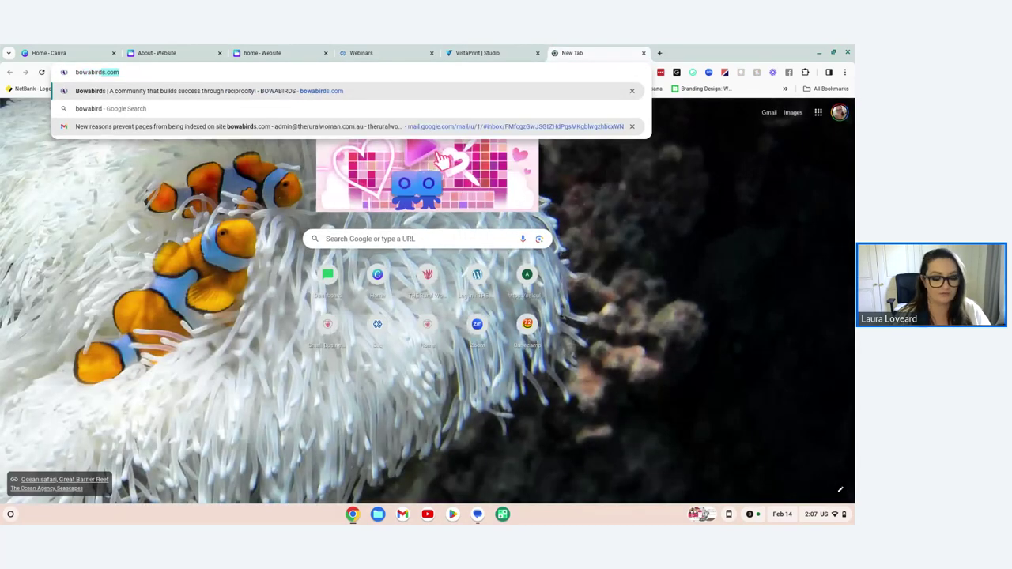
pyautogui.write('s.com')
pyautogui.press('Return')
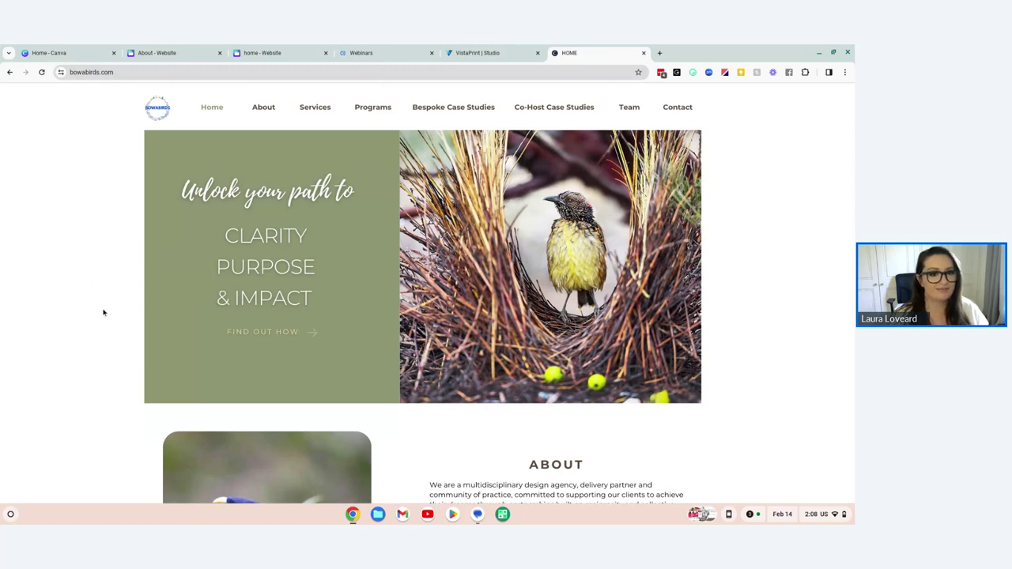
# Examine the sections of the Bowabirds home page down to the footer, and return to its navigation menu
pyautogui.scroll(-3, 102, 312)
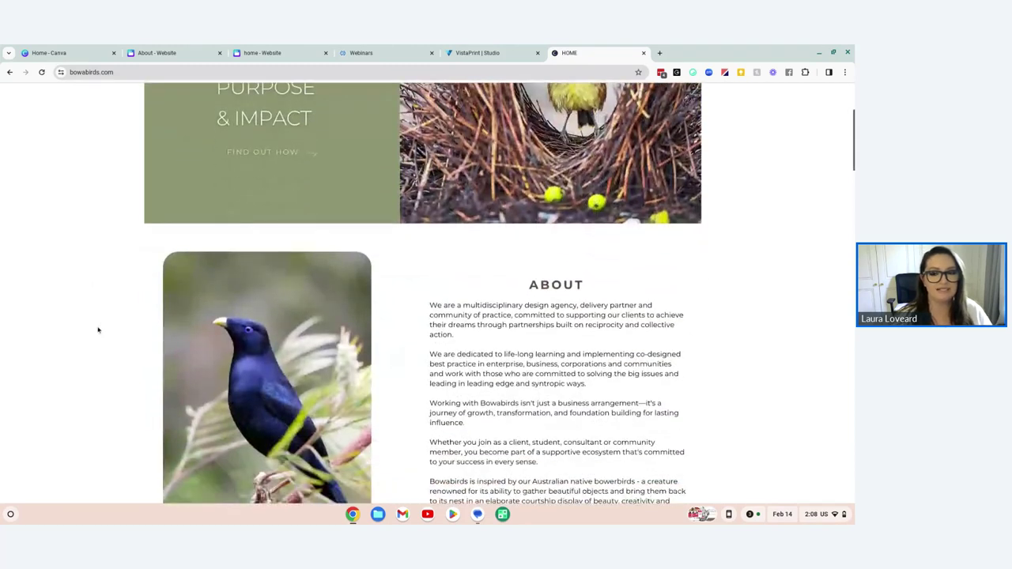
pyautogui.scroll(-3, 99, 328)
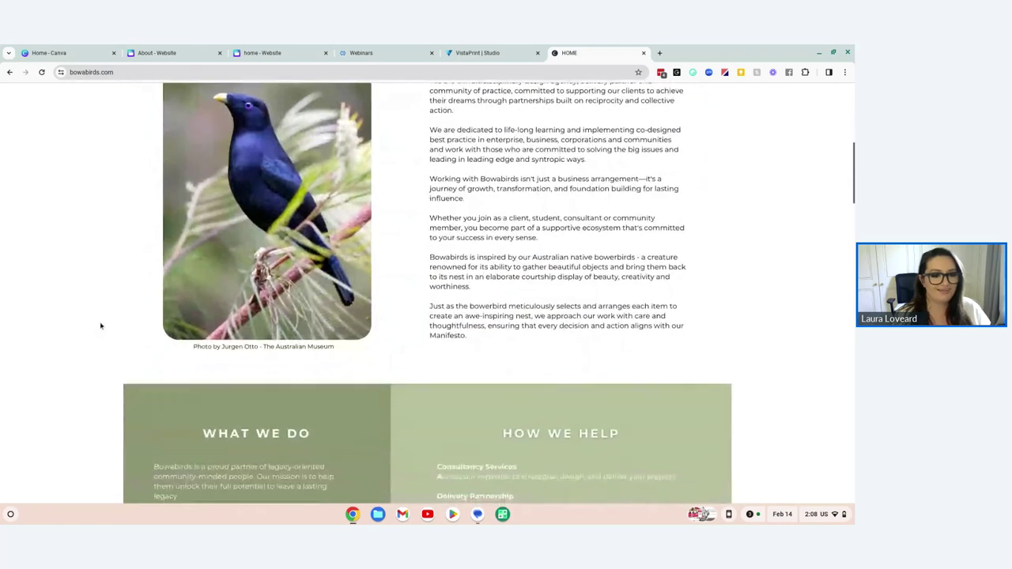
pyautogui.scroll(-3, 100, 326)
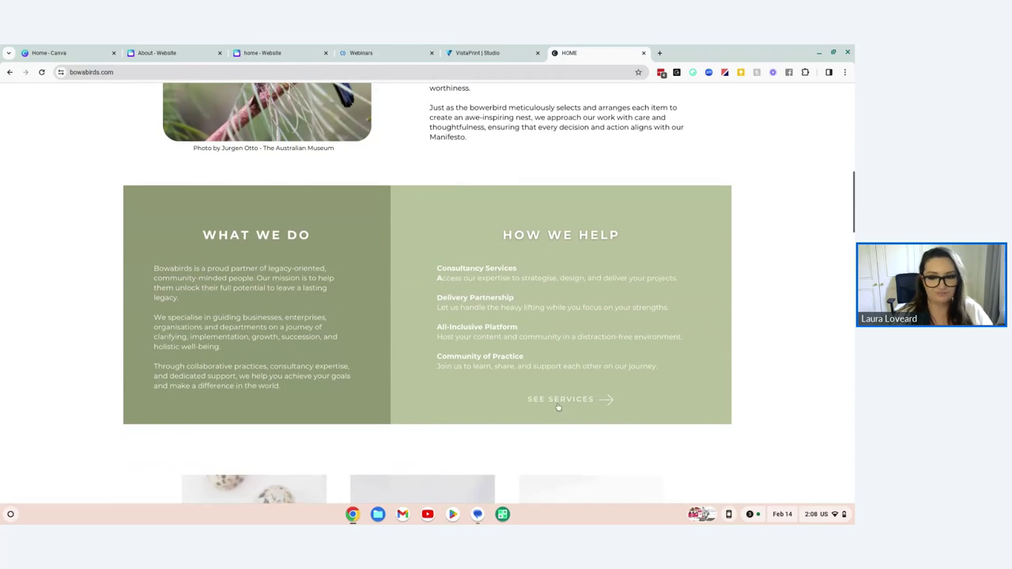
pyautogui.scroll(-2, 561, 406)
pyautogui.scroll(-7, 556, 403)
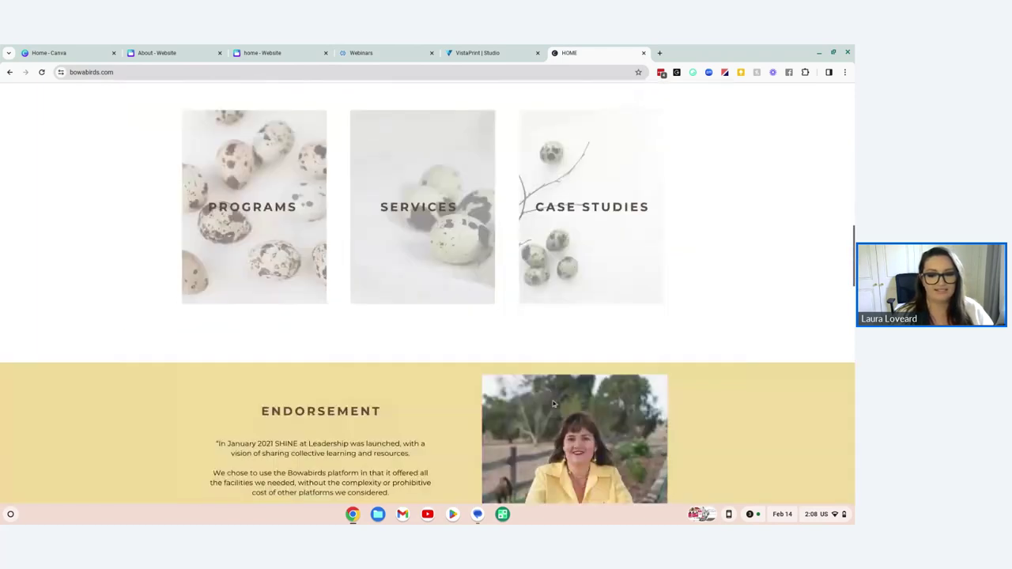
pyautogui.scroll(-11, 549, 416)
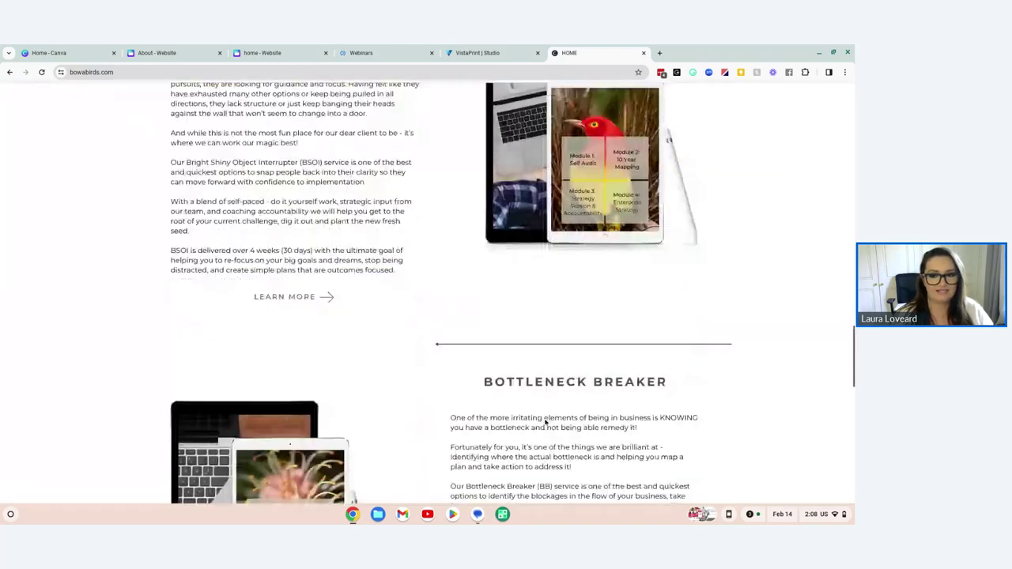
pyautogui.scroll(-5, 544, 422)
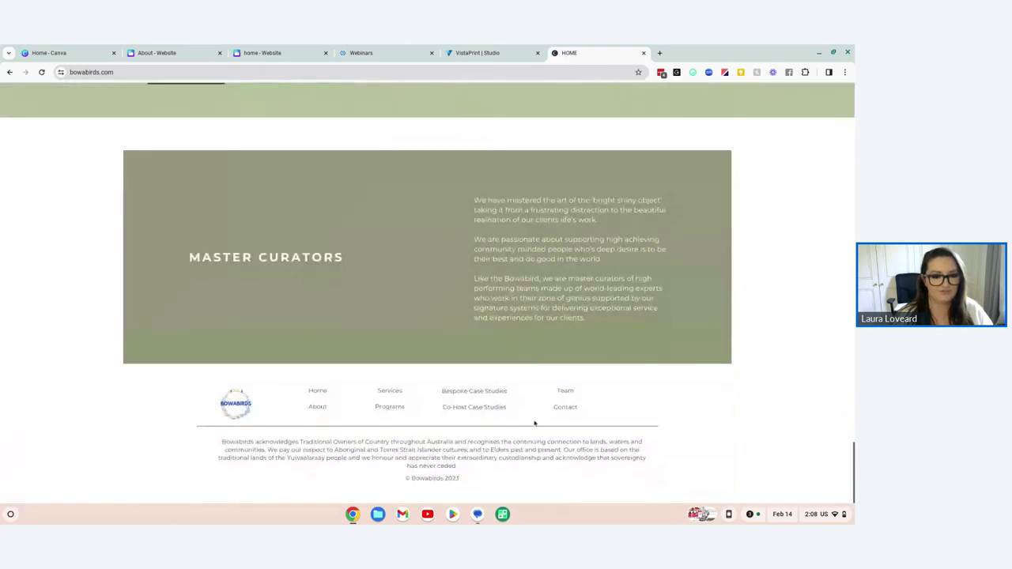
pyautogui.scroll(20, 460, 382)
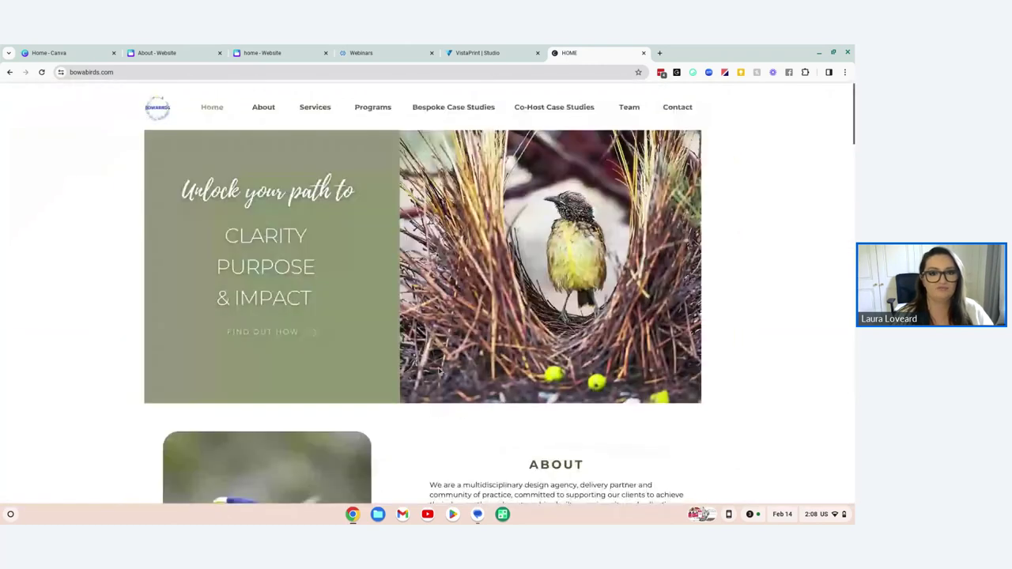
# Open the Bowabirds About page and examine its manifesto, "HOW WE WORK" and "WHY WE WORK THIS WAY" sections
pyautogui.click(263, 106)
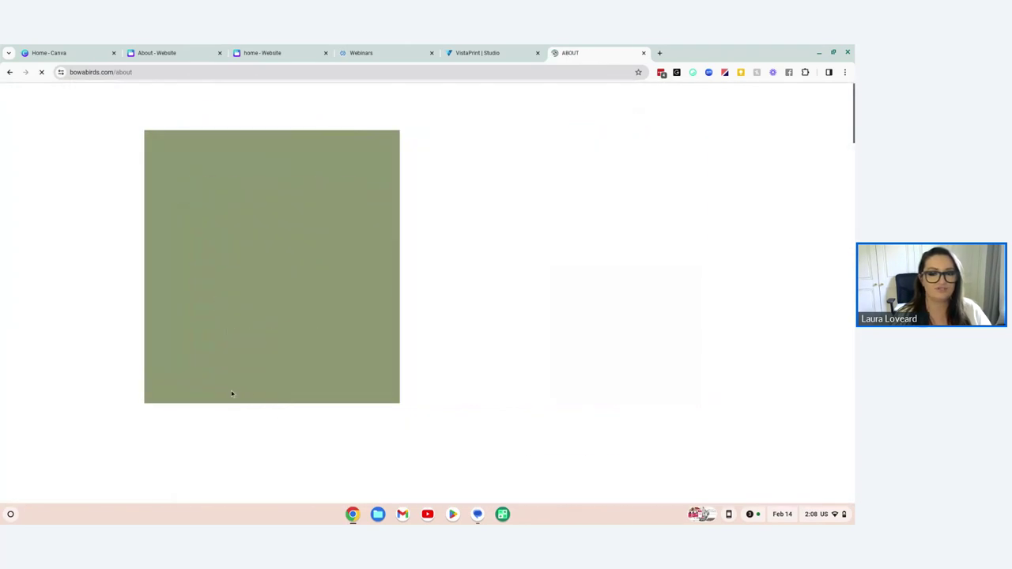
pyautogui.scroll(-8, 115, 358)
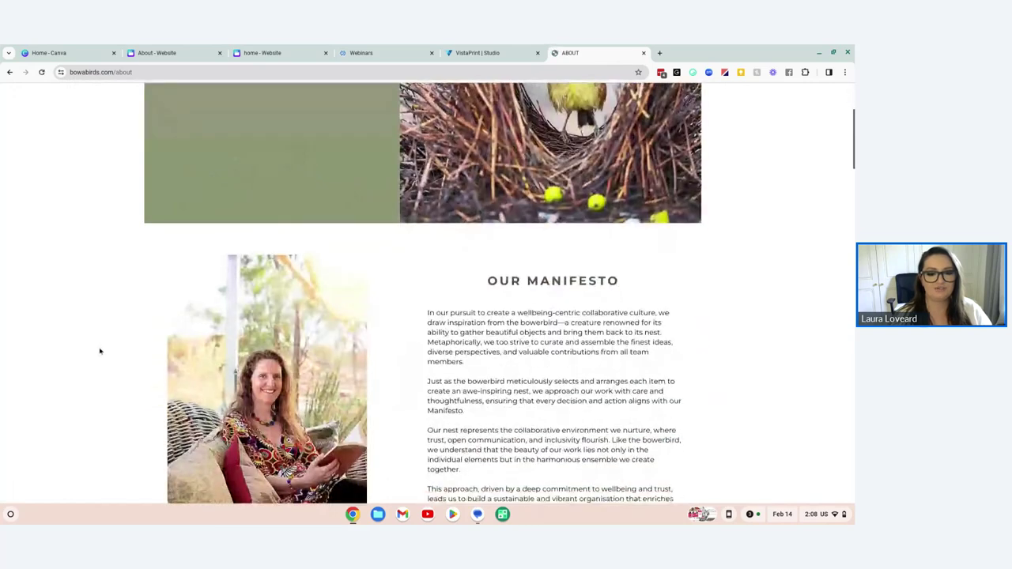
pyautogui.scroll(-4, 97, 350)
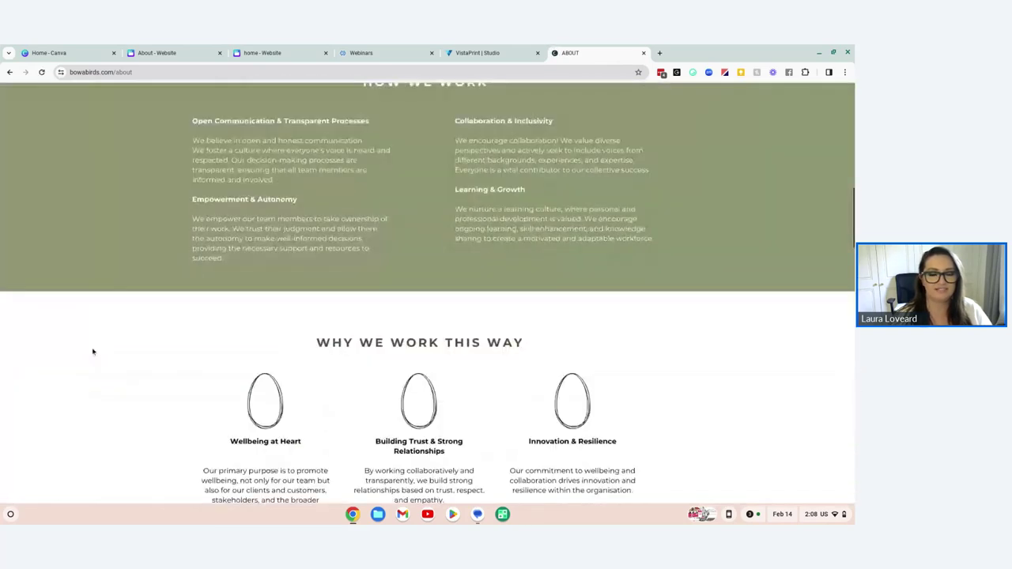
pyautogui.scroll(2, 92, 350)
pyautogui.scroll(10, 92, 351)
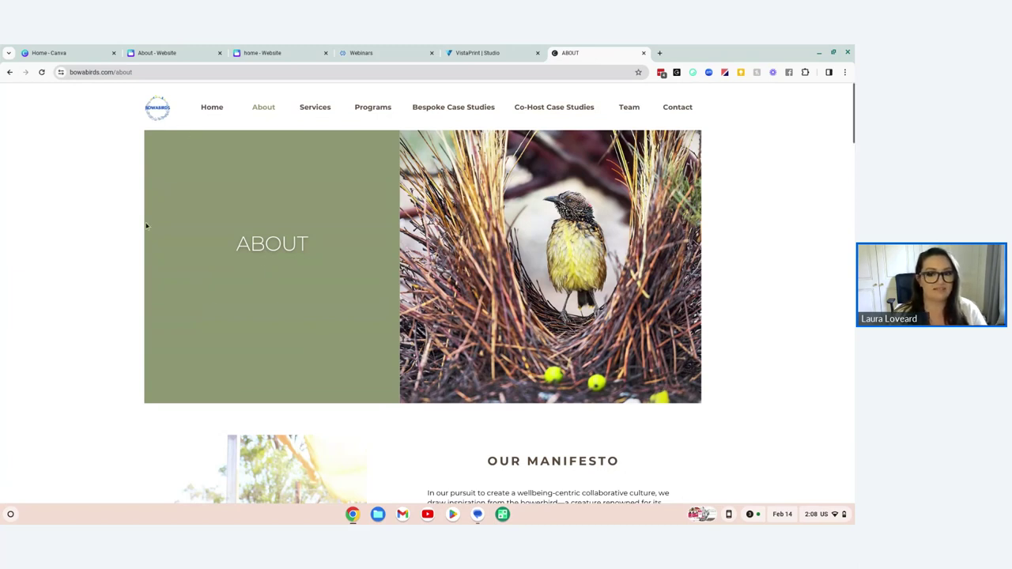
pyautogui.scroll(-8, 140, 250)
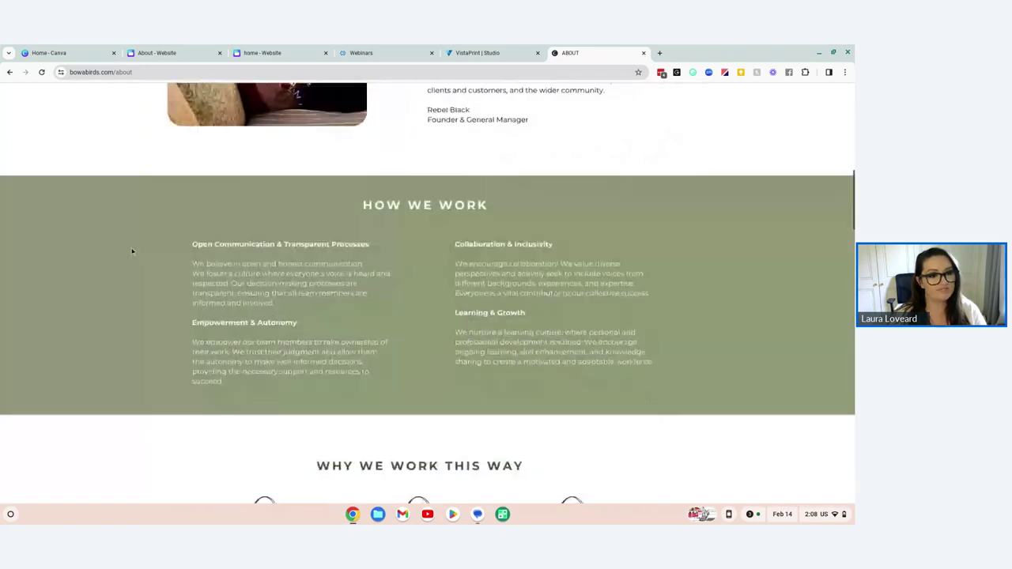
pyautogui.scroll(-2, 135, 261)
pyautogui.scroll(7, 146, 265)
pyautogui.scroll(3, 162, 267)
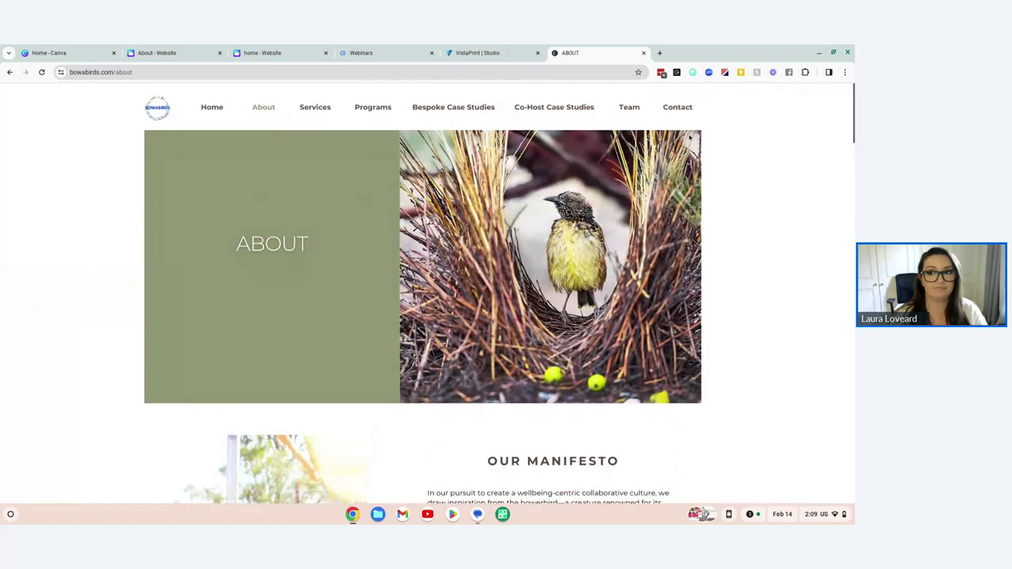
# Close the Bowabirds site and apply only the cover page of the light-brown Home Decor Business Website template to the About design
pyautogui.click(643, 53)
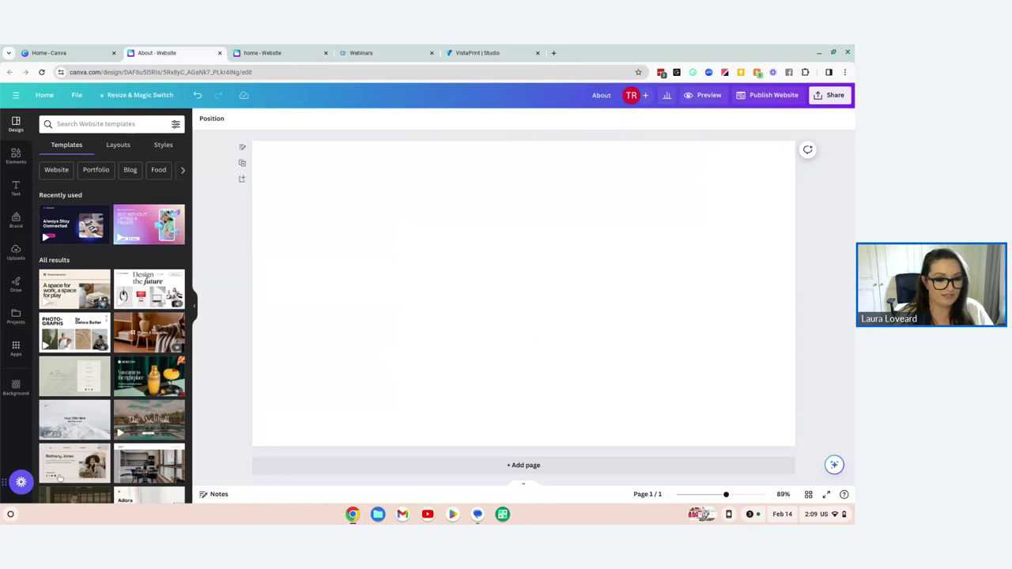
pyautogui.scroll(-3, 103, 427)
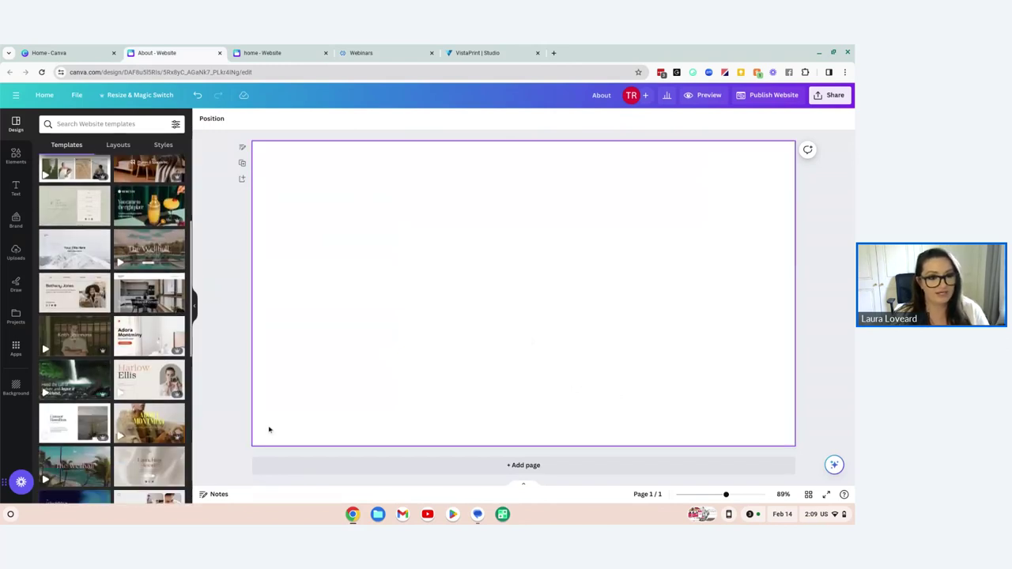
pyautogui.scroll(-5, 169, 456)
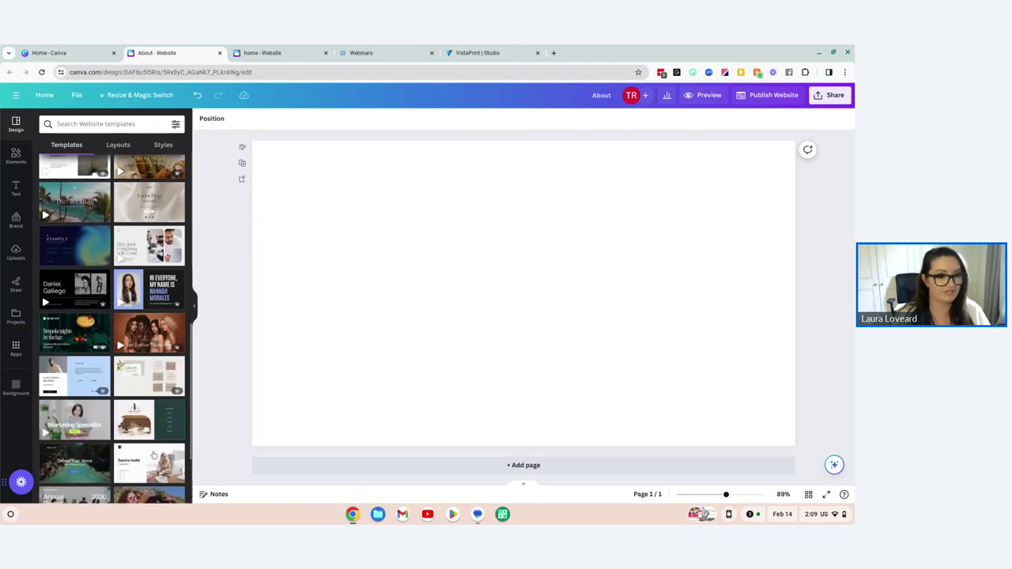
pyautogui.scroll(-3, 133, 430)
pyautogui.scroll(-3, 133, 431)
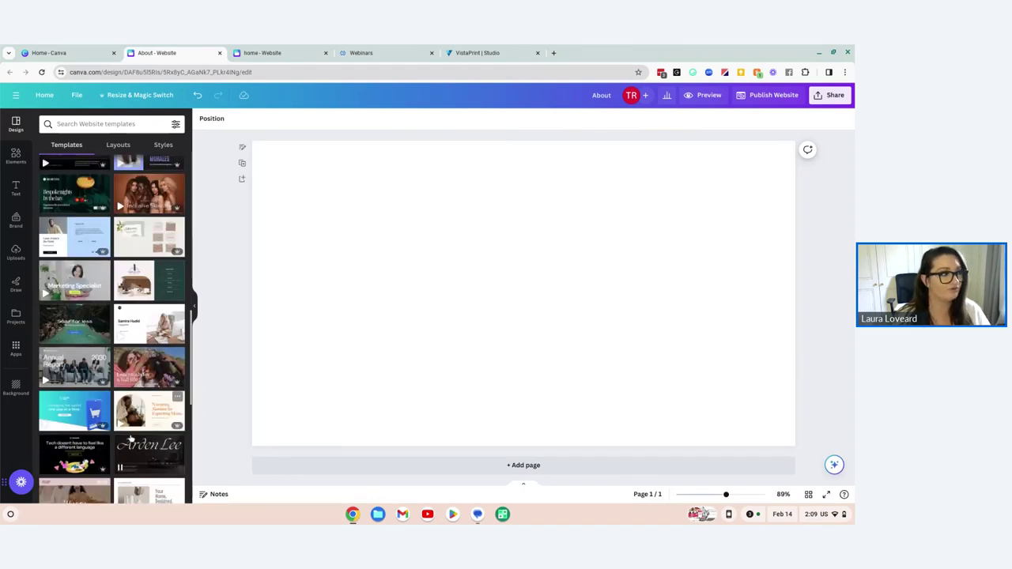
pyautogui.scroll(-6, 127, 443)
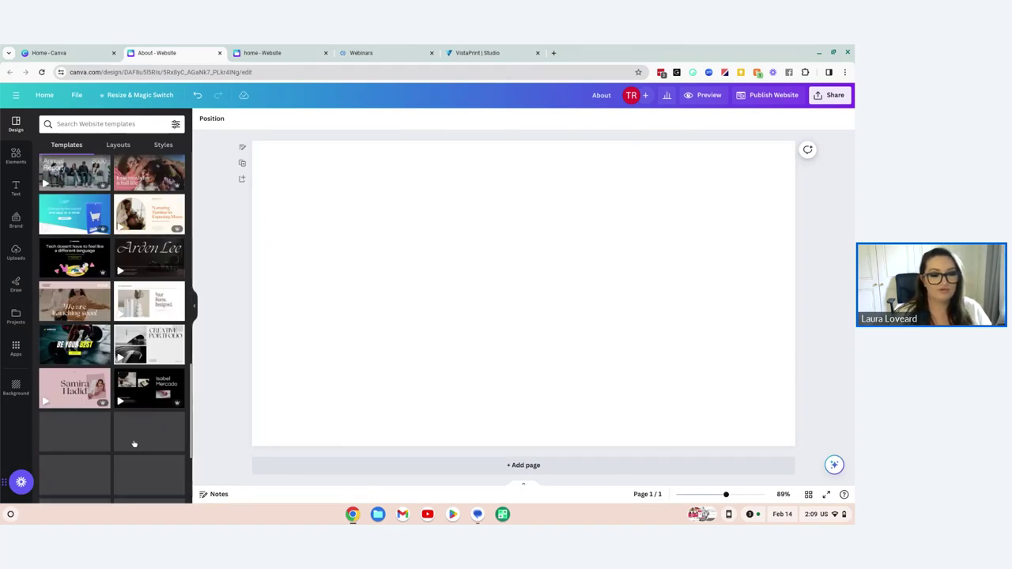
pyautogui.click(149, 249)
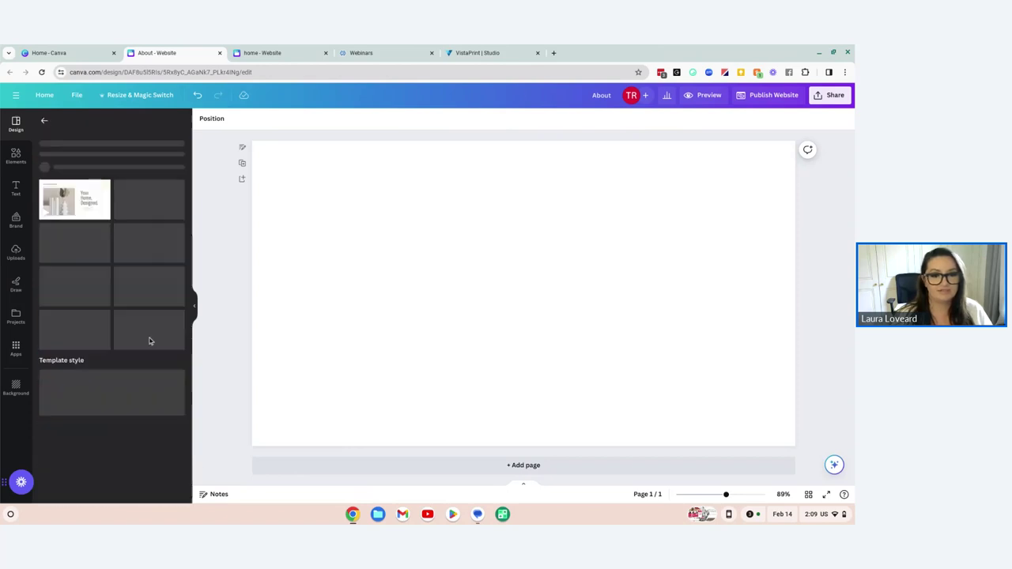
pyautogui.click(74, 266)
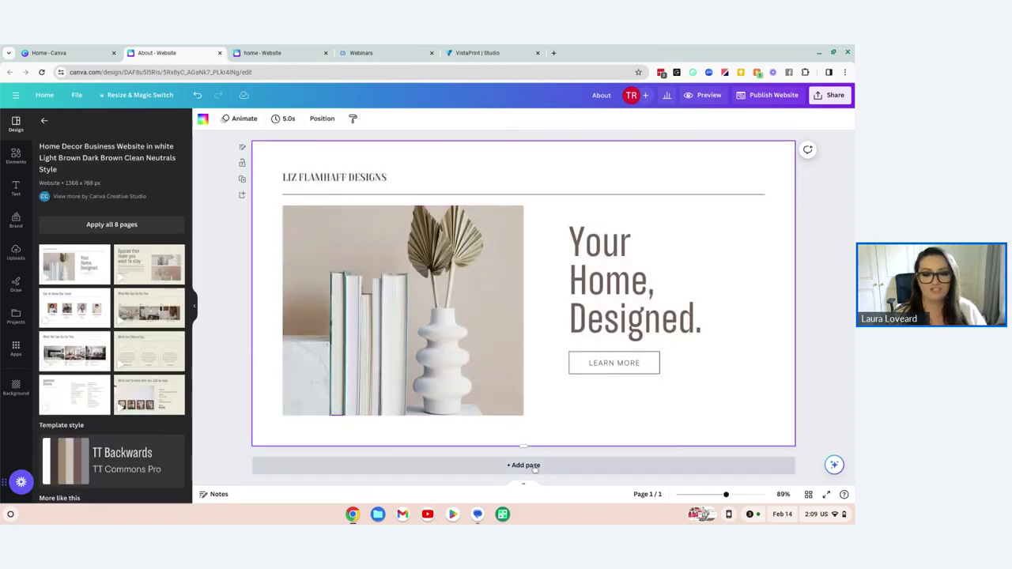
# Extend the About page downward to a height of about 1,620 px, leaving blank space below the template content
pyautogui.moveTo(522, 443); pyautogui.dragTo(529, 490)
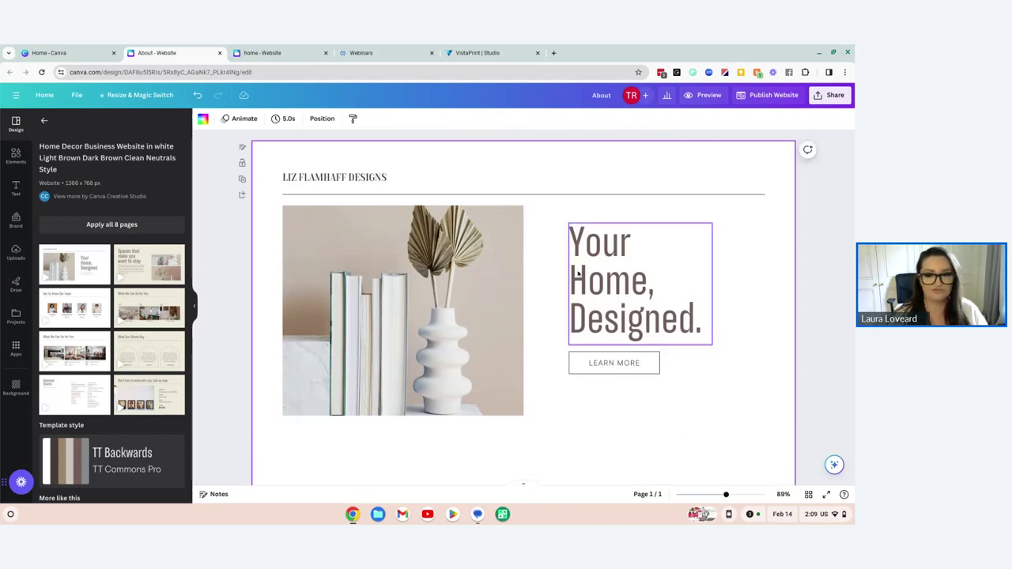
pyautogui.scroll(-5, 578, 273)
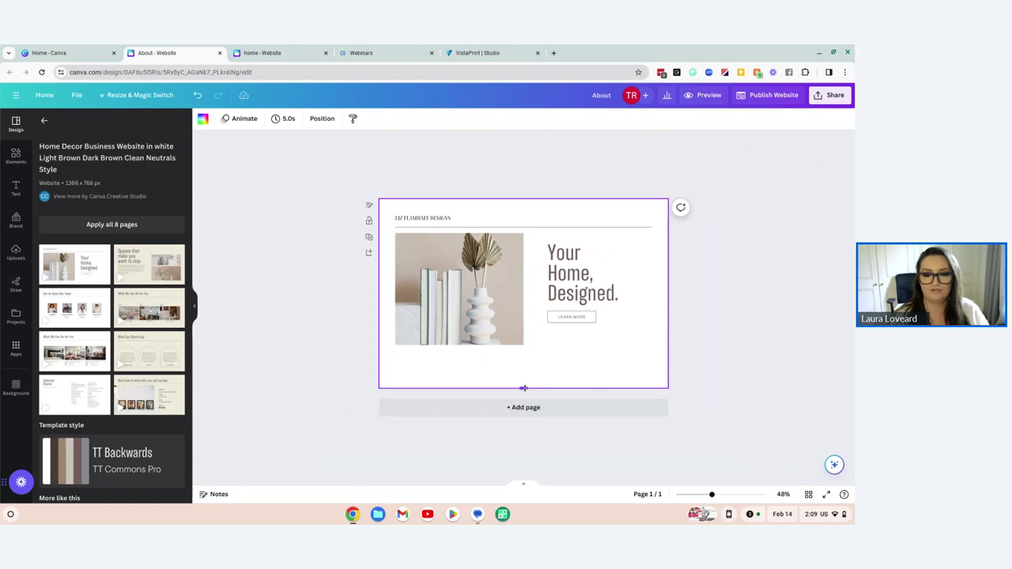
pyautogui.moveTo(522, 388); pyautogui.dragTo(521, 484)
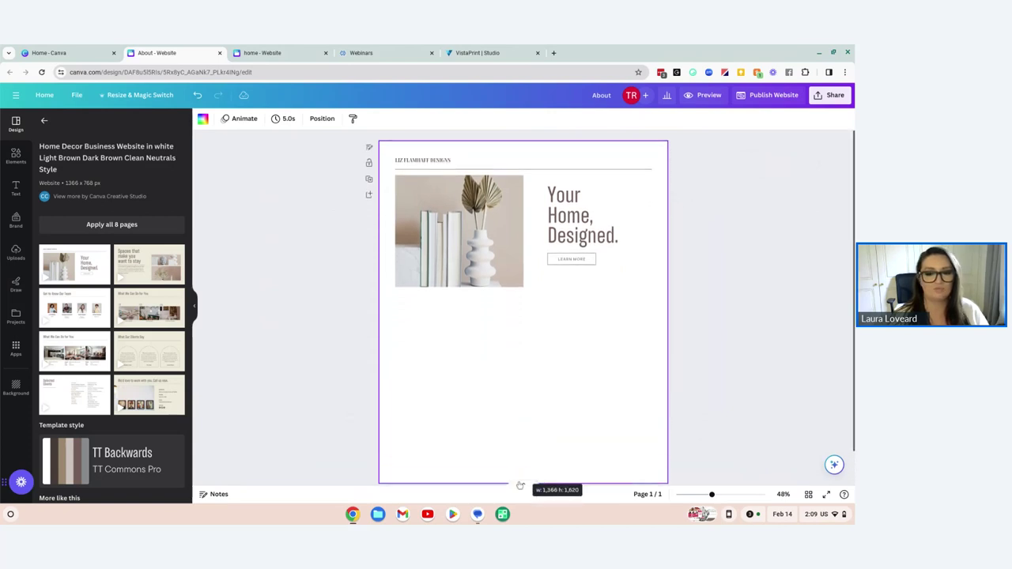
# Add a square shape below the cover content, stretch it into a full-width band and fill it with the light pink from Monochromatic 1
pyautogui.click(15, 155)
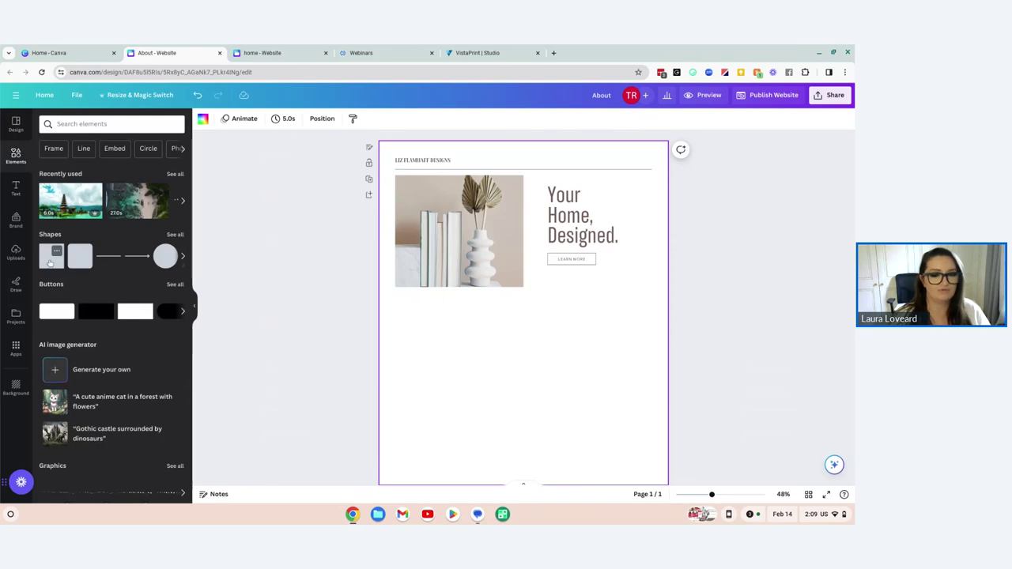
pyautogui.click(52, 255)
pyautogui.click(467, 387)
pyautogui.moveTo(533, 334); pyautogui.dragTo(676, 335)
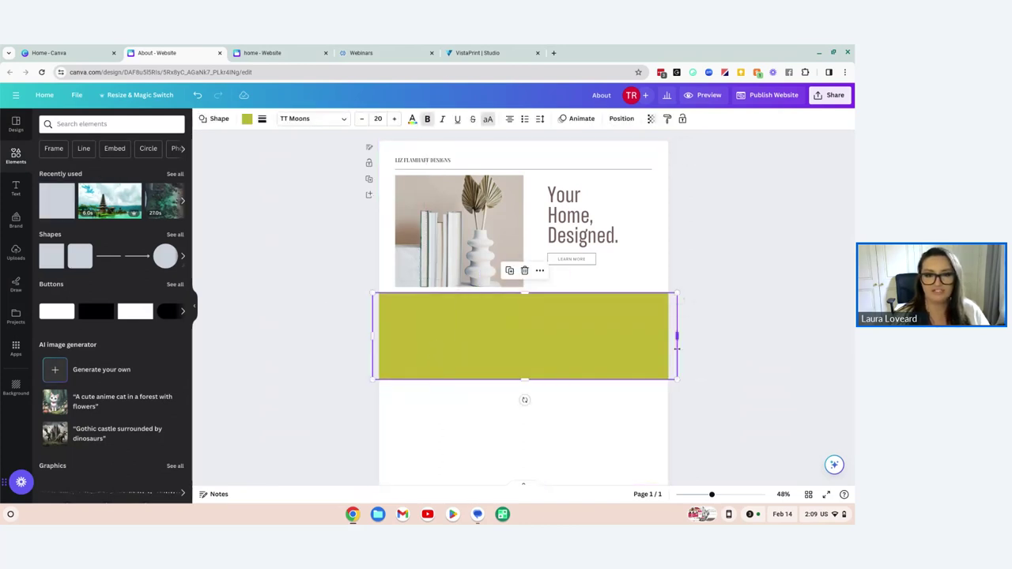
pyautogui.click(247, 119)
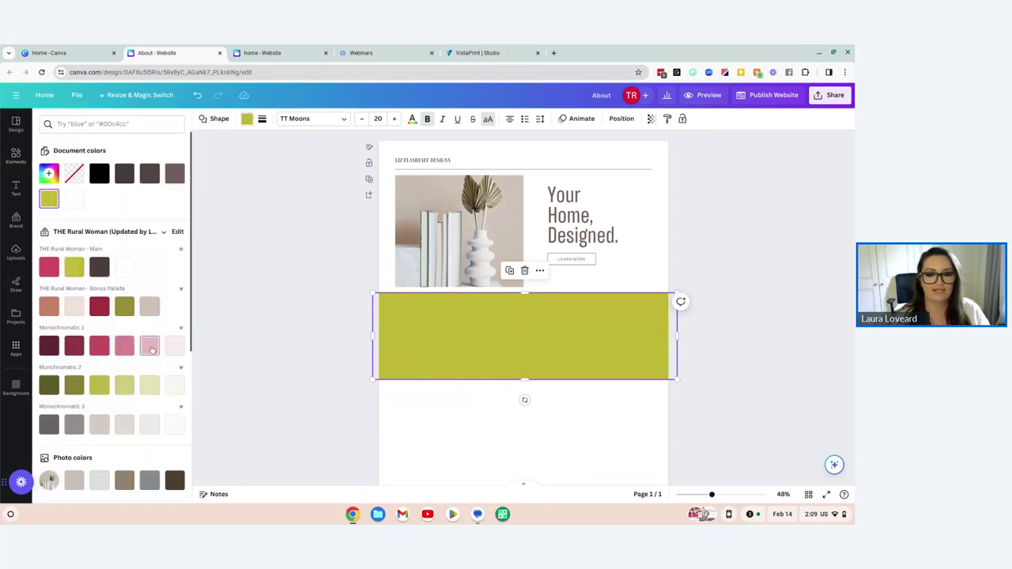
pyautogui.click(149, 345)
pyautogui.click(309, 325)
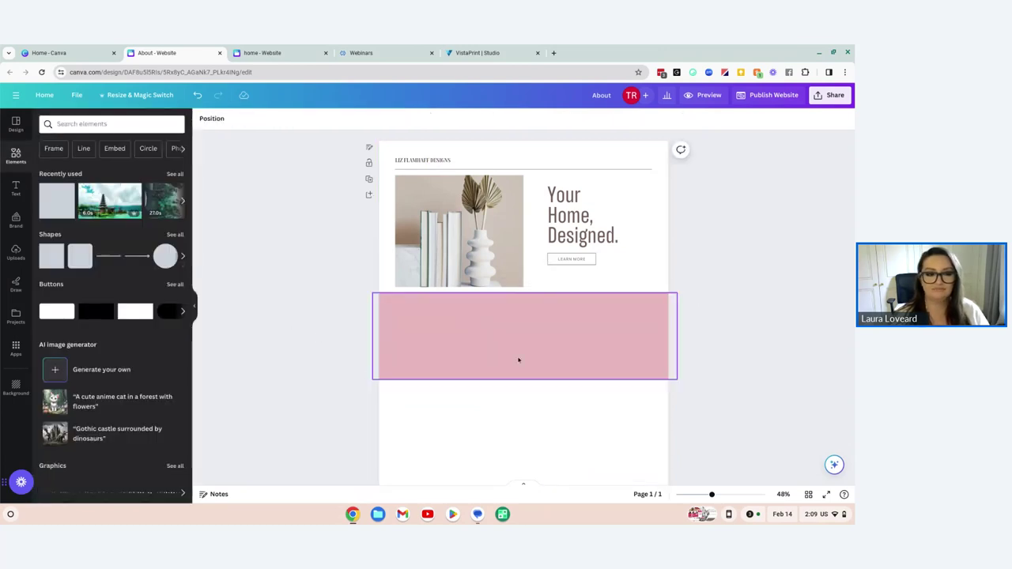
# Add the "FEBRUARY 14 LOVE VALENTINE'S DAY" font combination, shrink it to the band's height and place it on the pink band's left half
pyautogui.click(16, 193)
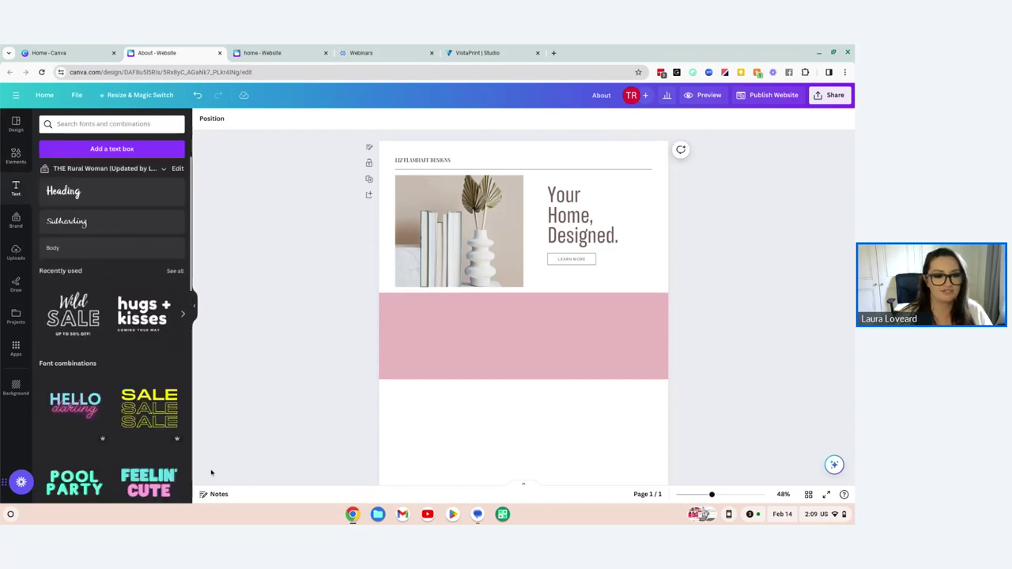
pyautogui.scroll(-8, 98, 370)
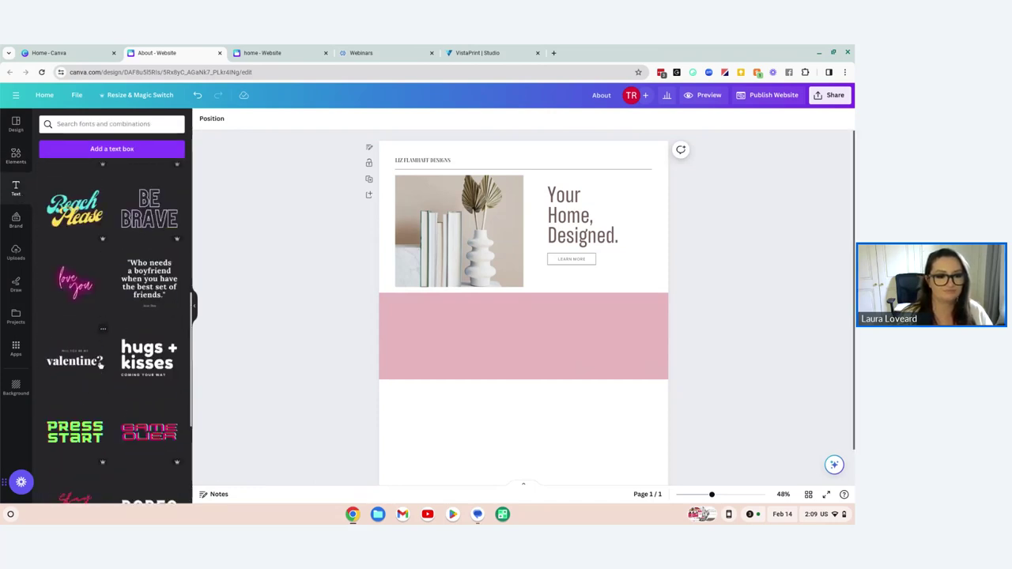
pyautogui.scroll(-5, 98, 370)
pyautogui.click(155, 351)
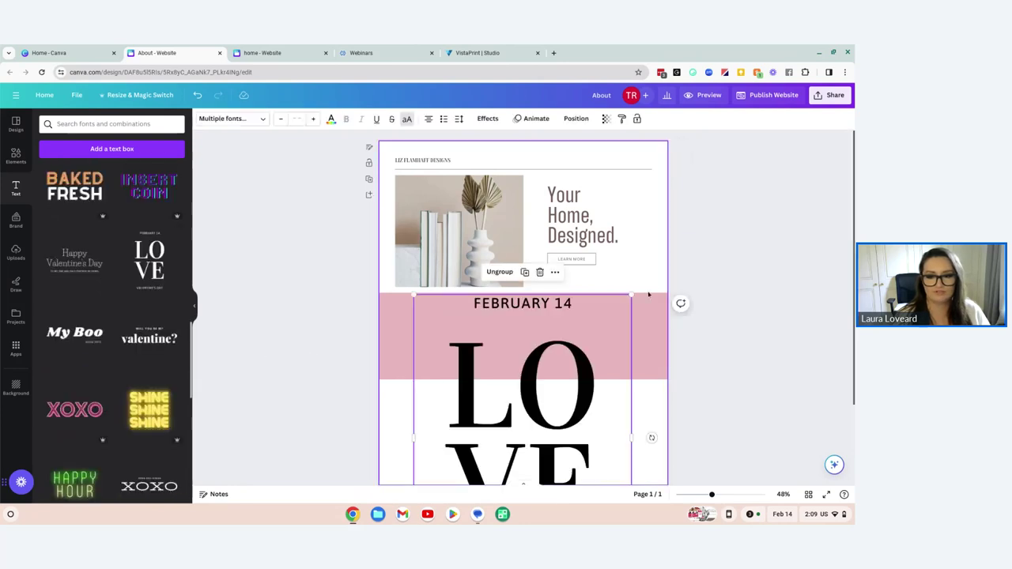
pyautogui.moveTo(628, 300); pyautogui.dragTo(448, 313)
pyautogui.moveTo(507, 444); pyautogui.dragTo(460, 348)
pyautogui.click(546, 356)
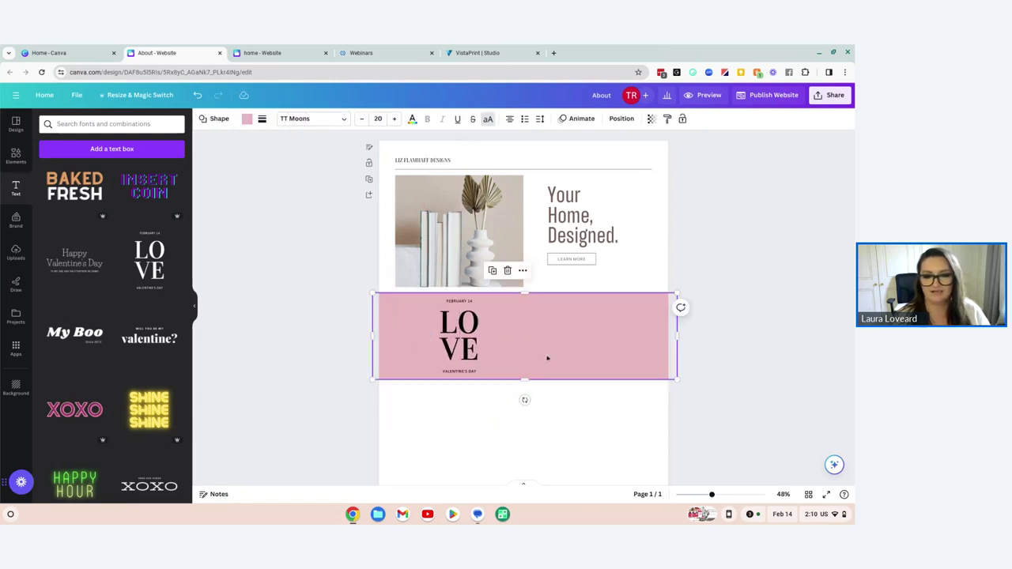
pyautogui.click(395, 435)
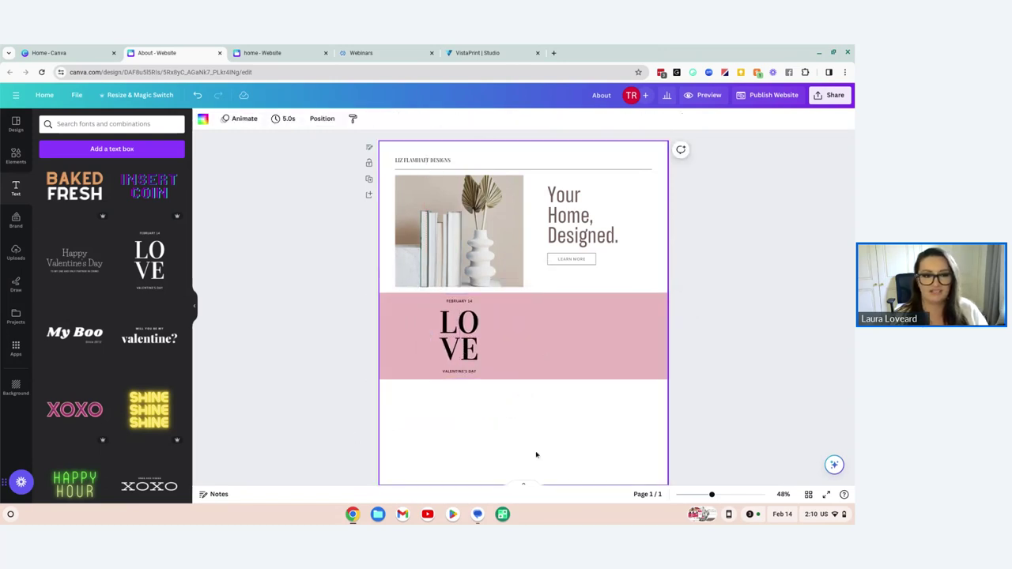
# Open the full shapes collection in the elements library and browse to the callout shapes
pyautogui.click(16, 155)
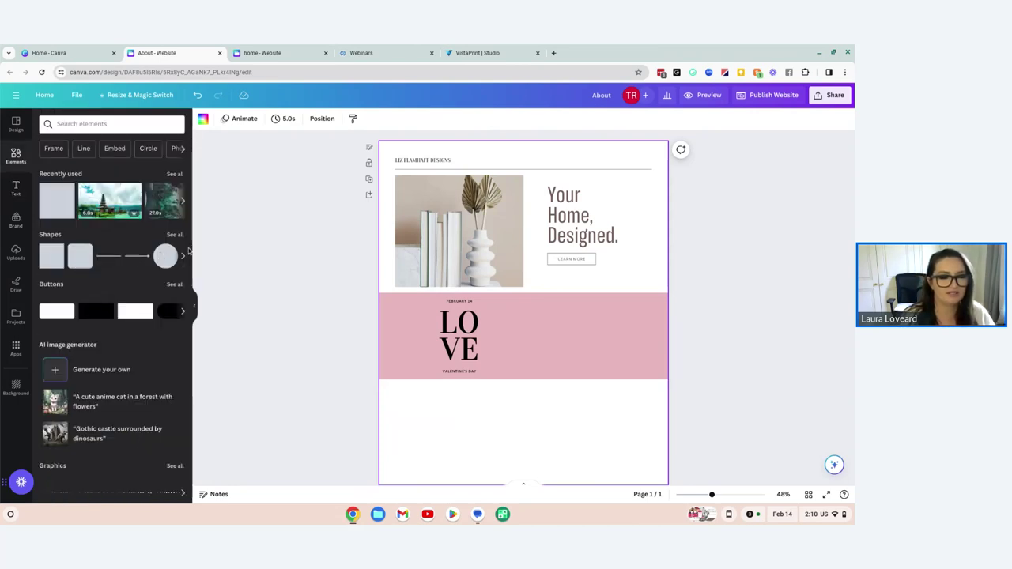
pyautogui.click(175, 235)
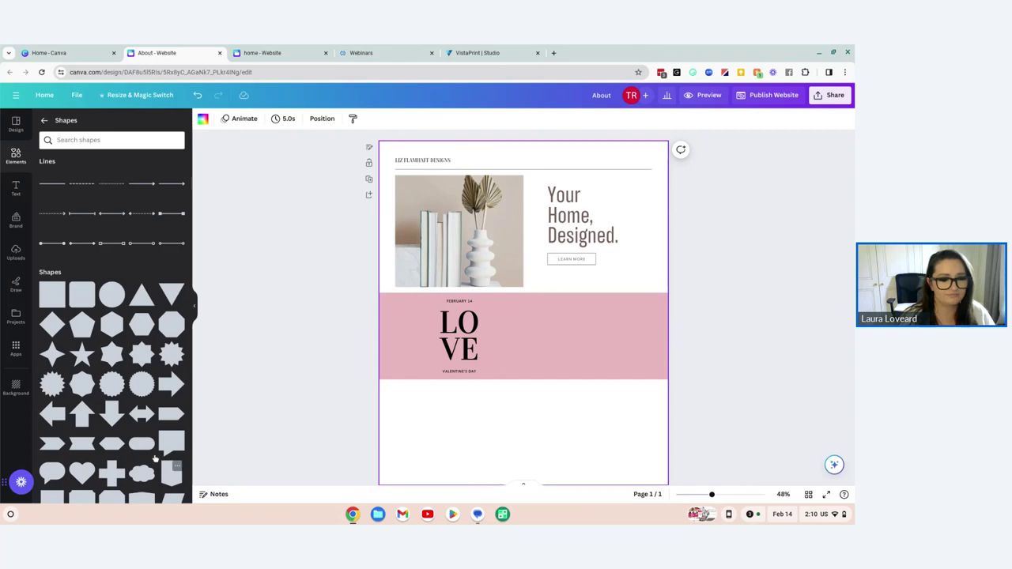
pyautogui.scroll(-1, 155, 459)
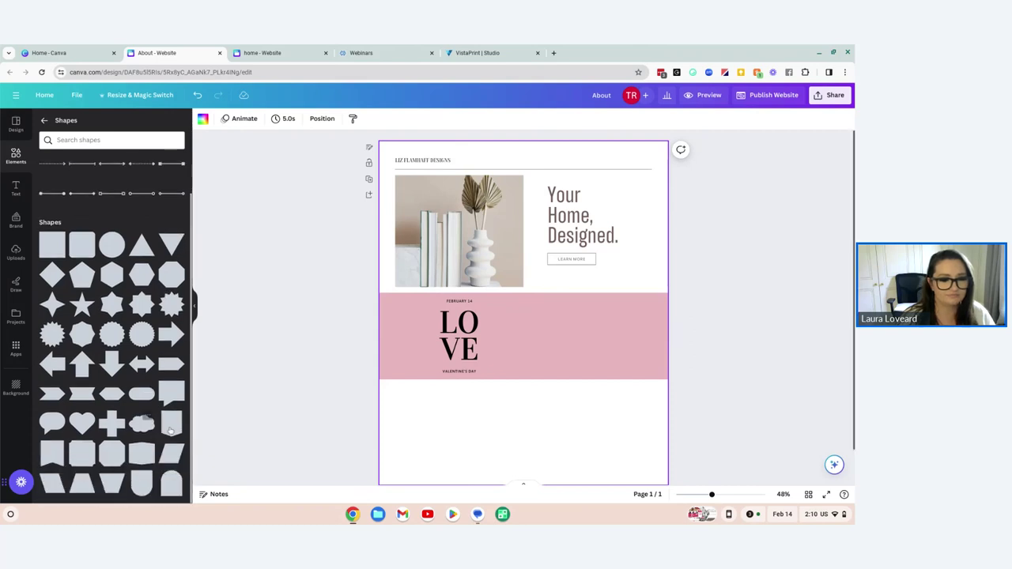
pyautogui.click(177, 384)
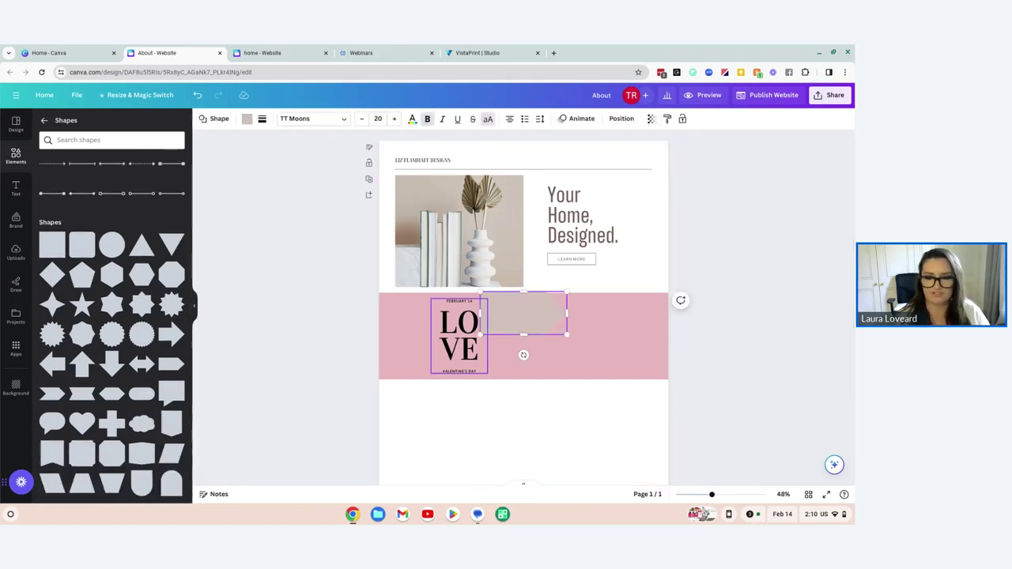
pyautogui.click(578, 346)
pyautogui.click(548, 319)
pyautogui.press('Delete')
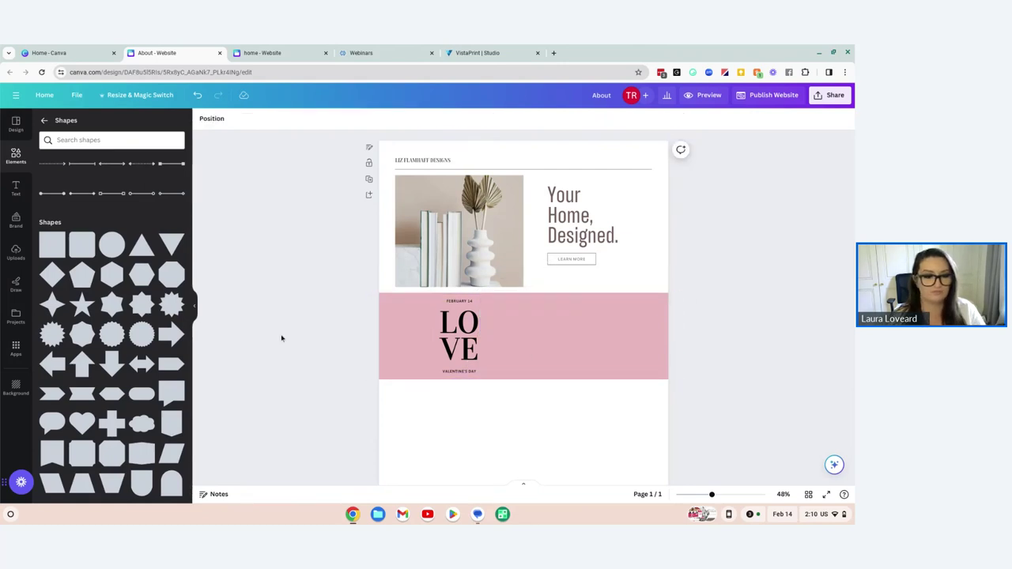
# Add a square speech bubble to the pink band's right half, fill it white, and make it shorter and wider to fit within the band
pyautogui.click(171, 394)
pyautogui.moveTo(548, 319); pyautogui.dragTo(585, 353)
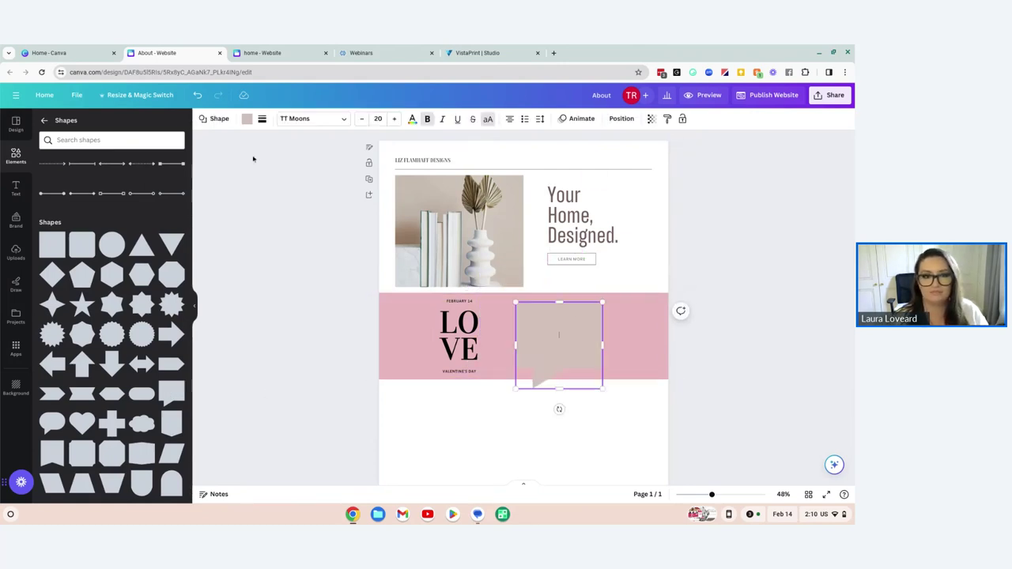
pyautogui.click(247, 119)
pyautogui.click(99, 198)
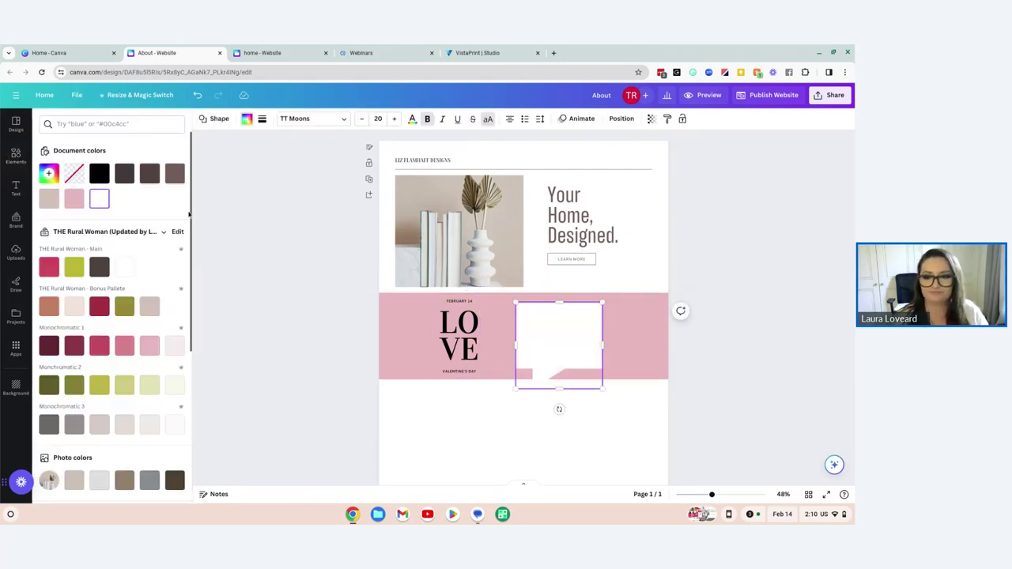
pyautogui.moveTo(559, 388); pyautogui.dragTo(558, 372)
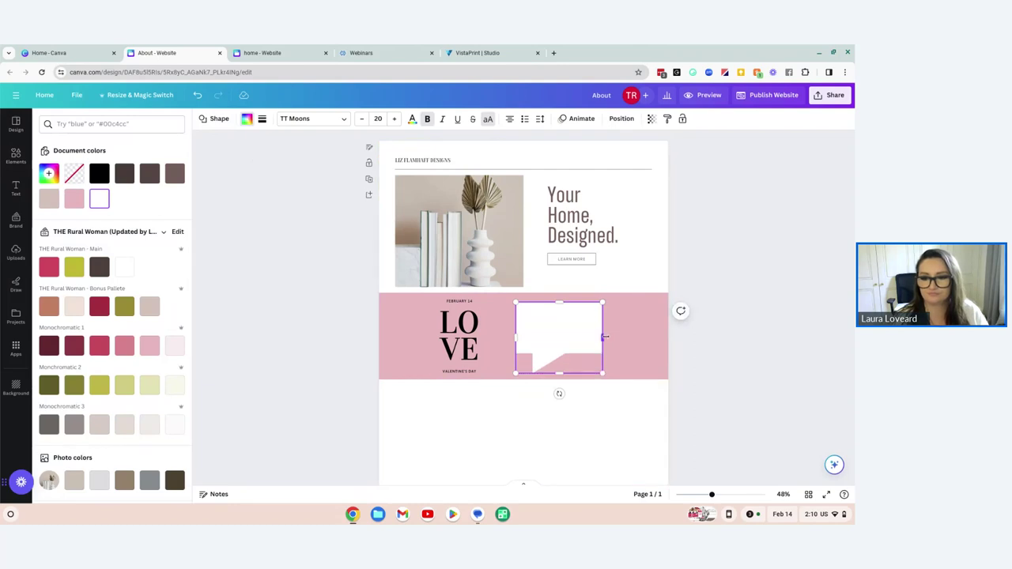
pyautogui.moveTo(604, 337); pyautogui.dragTo(642, 338)
pyautogui.click(607, 409)
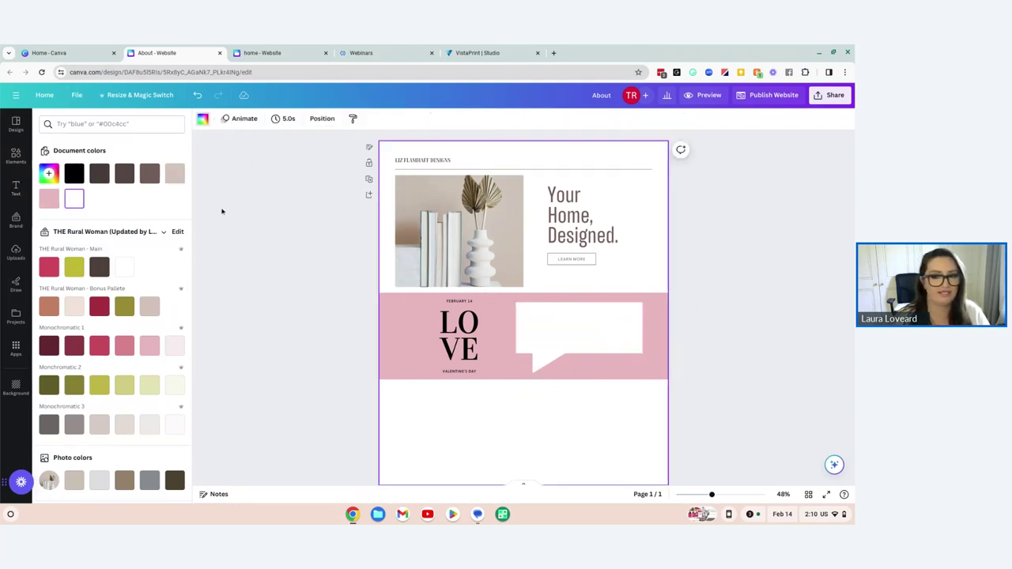
# Add a text box over the pink band reading "Hello! Happy Valentine's Day!"
pyautogui.click(16, 188)
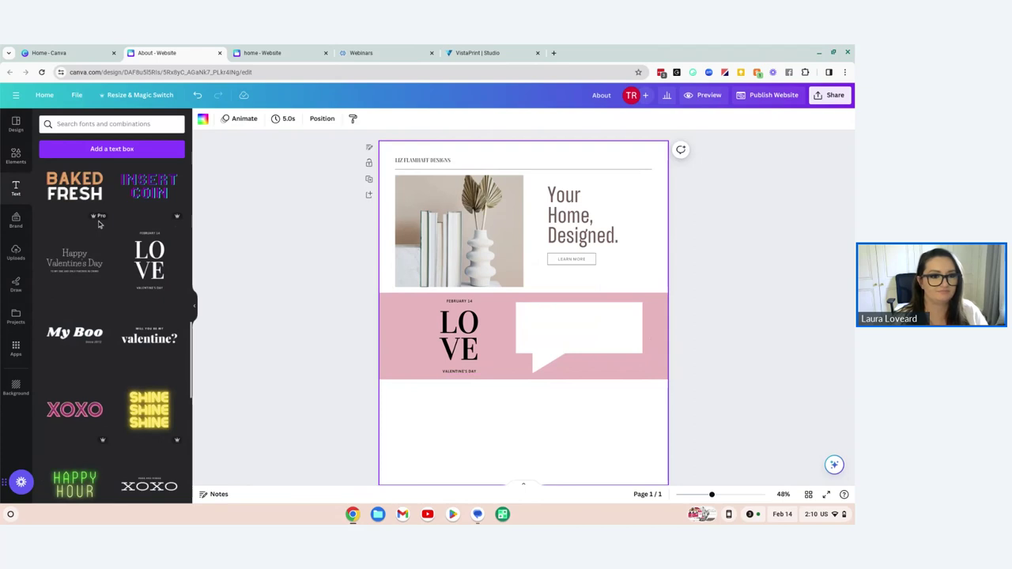
pyautogui.click(111, 149)
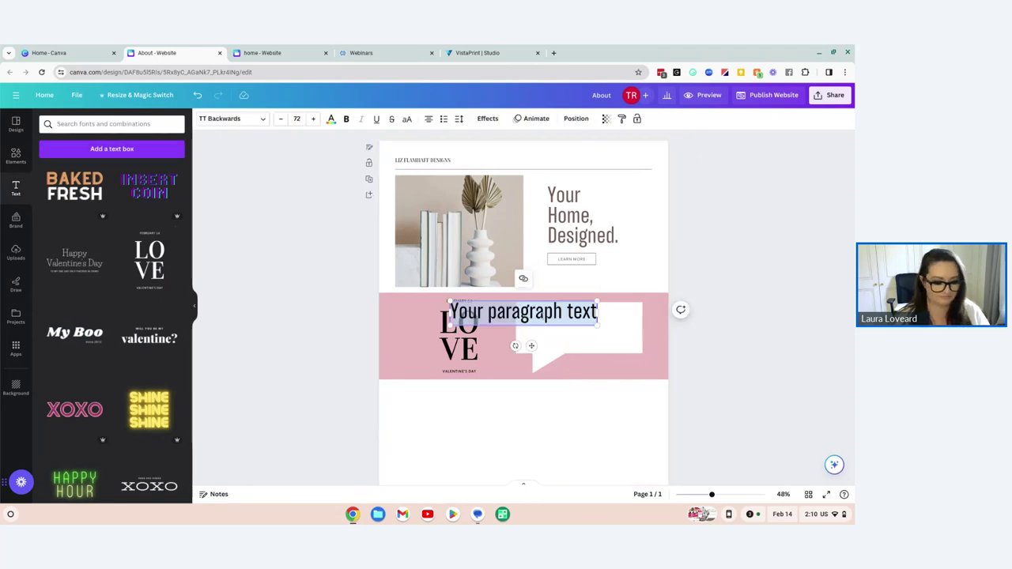
pyautogui.write('hello!')
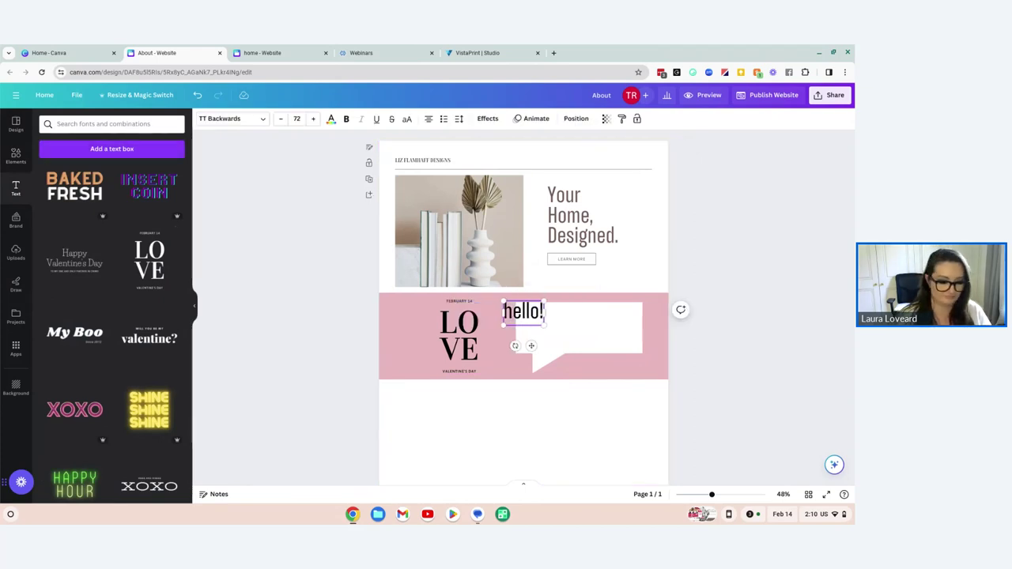
pyautogui.write(' Happy Val')
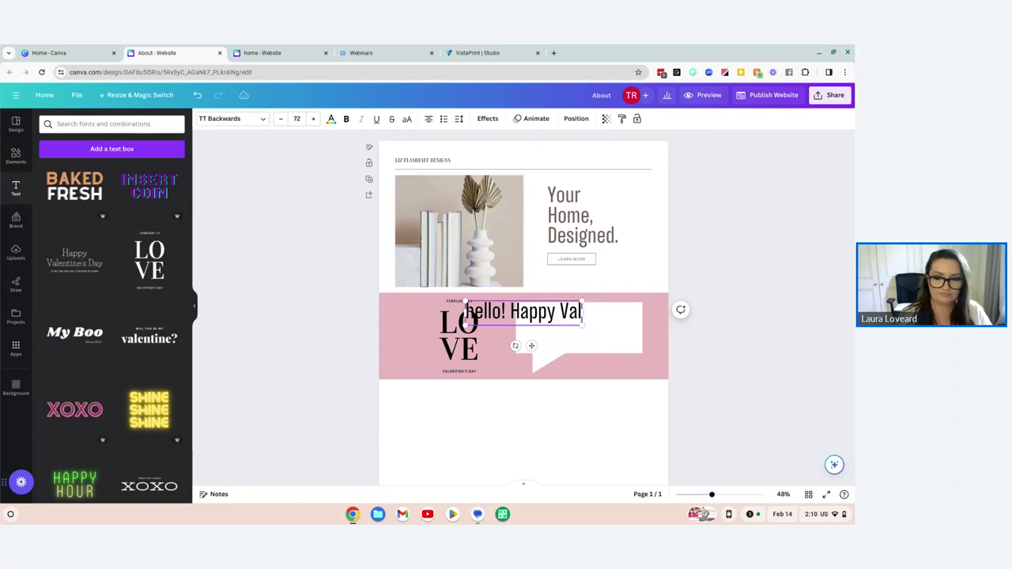
pyautogui.write("entine's Da")
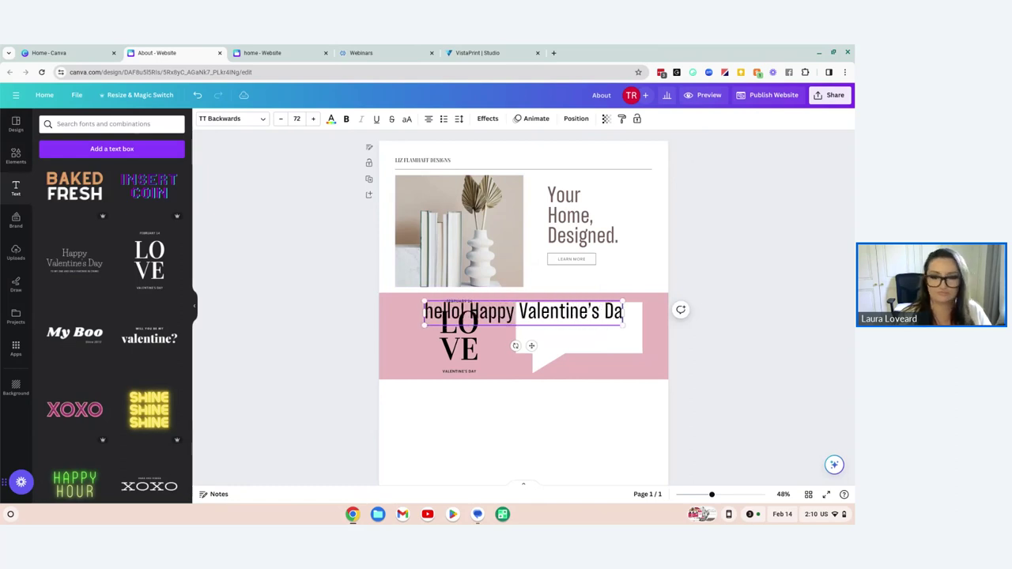
pyautogui.write('y!')
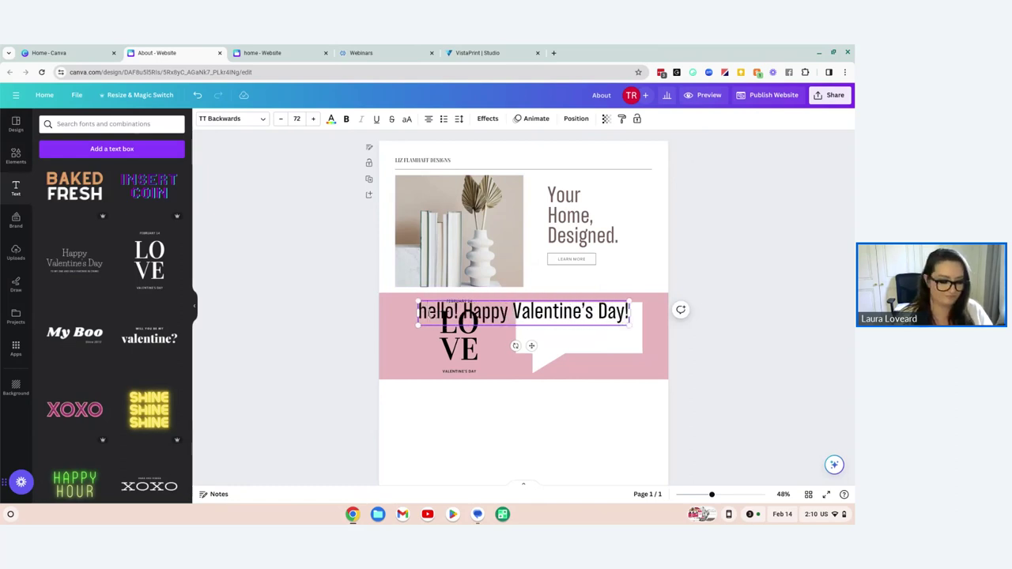
pyautogui.press('Home')
pyautogui.press('Delete')
pyautogui.write('H')
pyautogui.press('Escape')
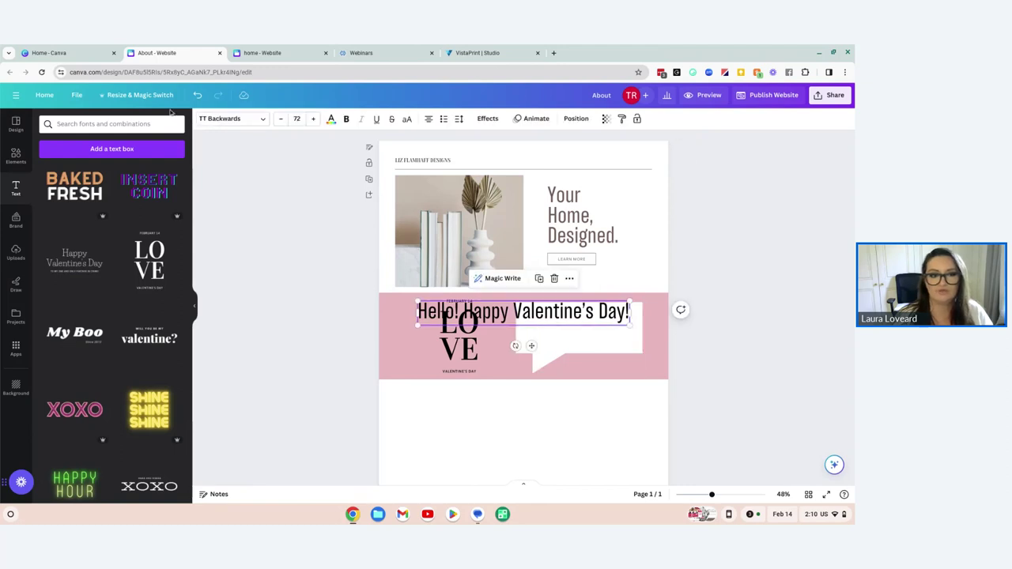
# Search the fonts for "thick" for the Valentine's greeting and browse the matching typefaces
pyautogui.click(232, 119)
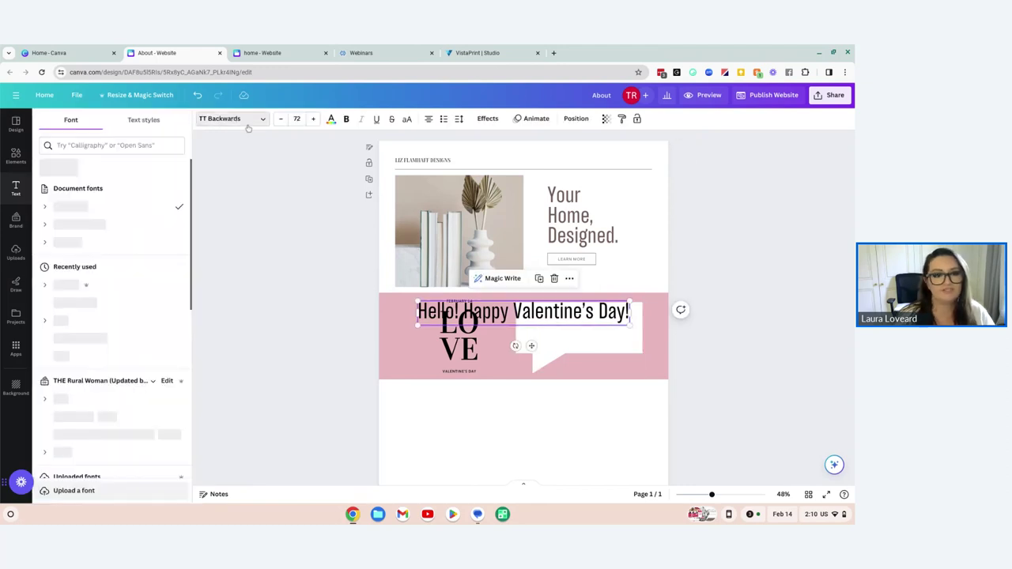
pyautogui.click(126, 145)
pyautogui.rightClick(126, 145)
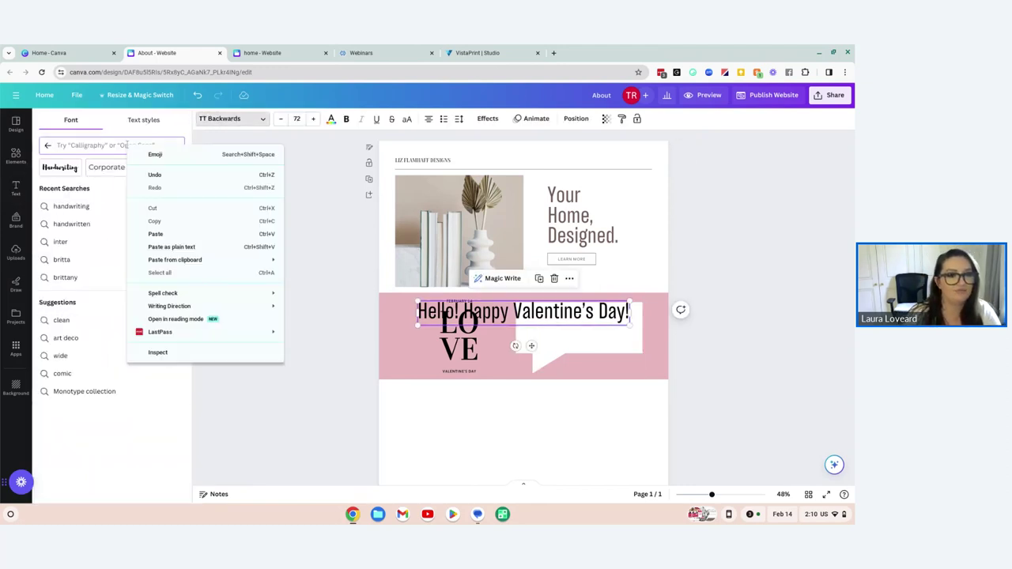
pyautogui.click(100, 145)
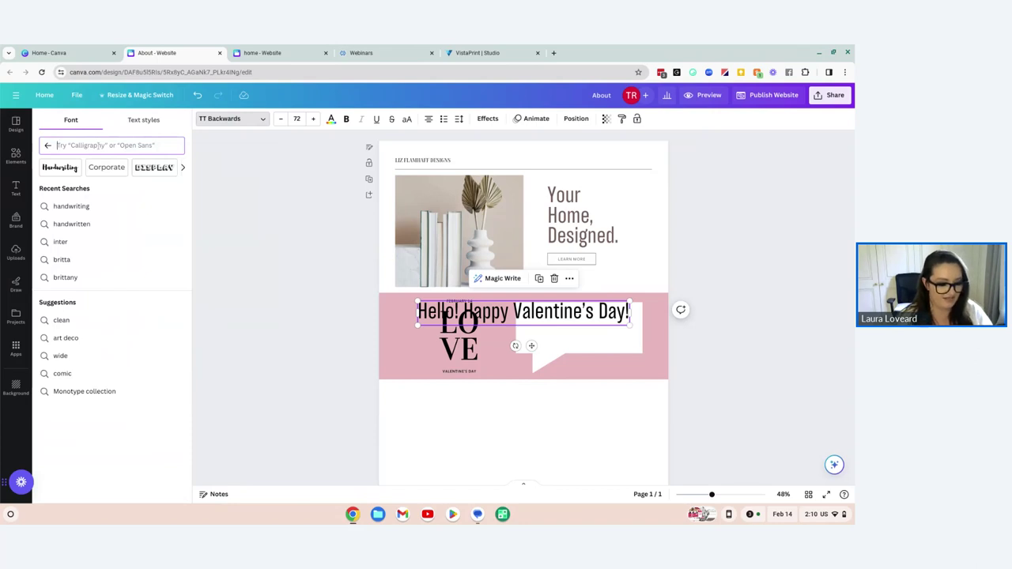
pyautogui.write('thick')
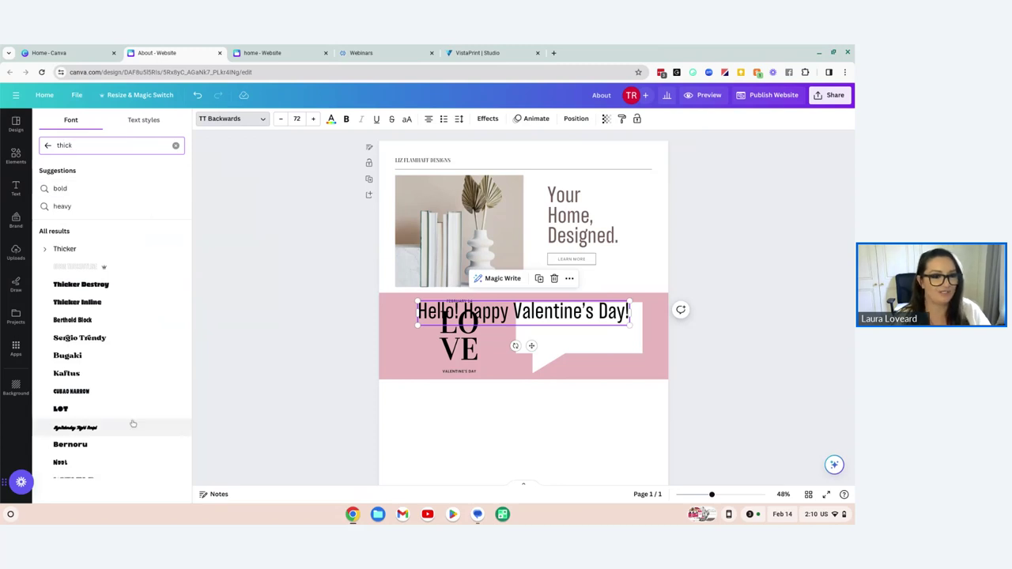
pyautogui.scroll(-4, 129, 395)
pyautogui.scroll(2, 116, 413)
pyautogui.scroll(2, 114, 396)
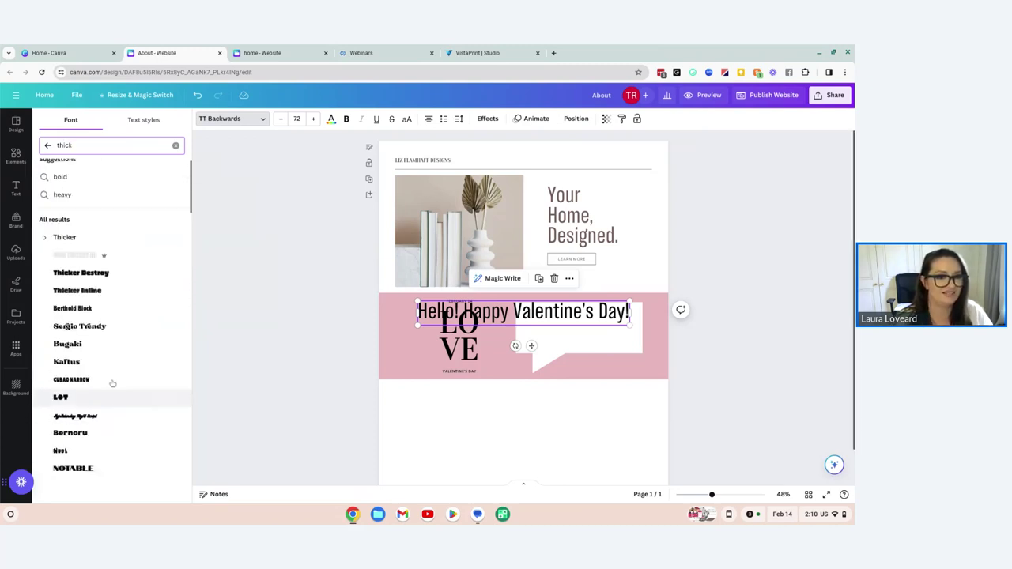
# Search the fonts for "handwriting" and apply Brittany to the "Hello! Happy Valentine's Day!" text
pyautogui.doubleClick(74, 145)
pyautogui.write('handd')
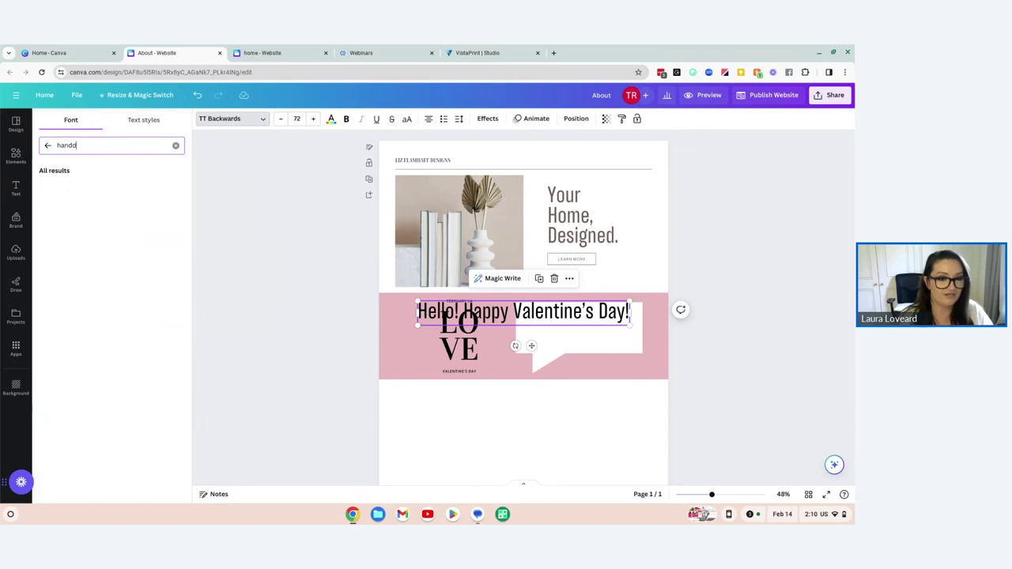
pyautogui.press('BackSpace')
pyautogui.press('BackSpace')
pyautogui.write('writ')
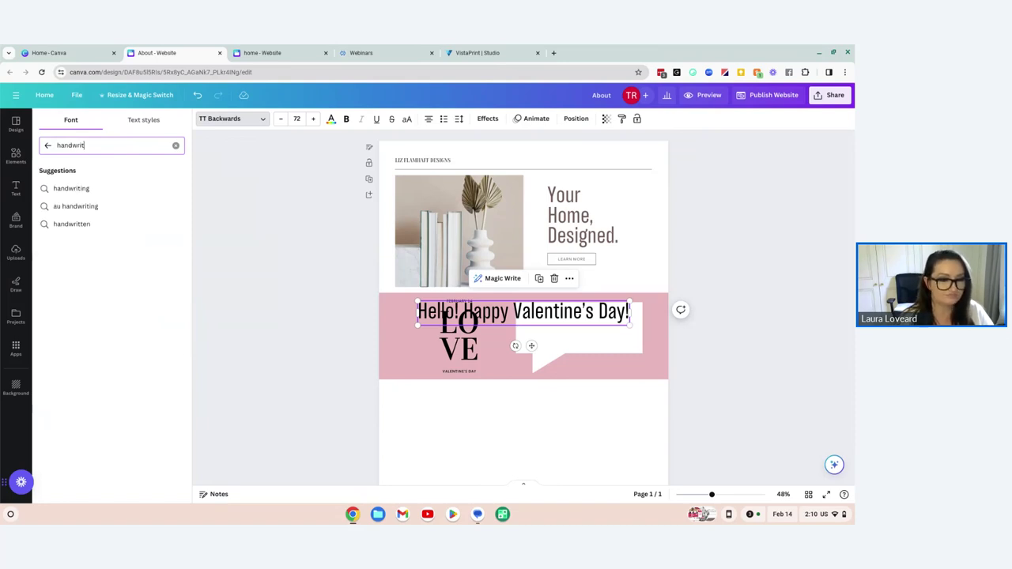
pyautogui.write('ing')
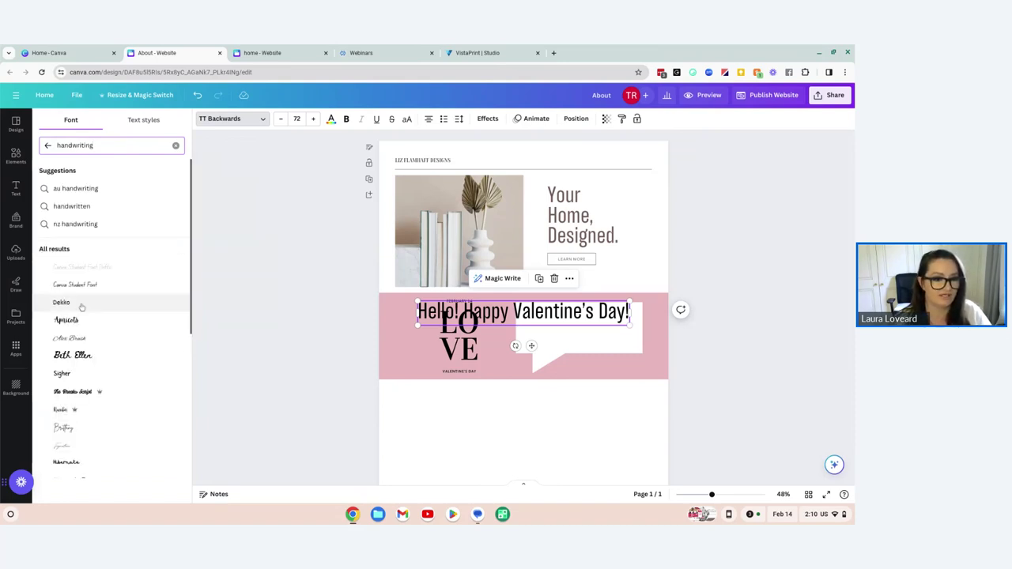
pyautogui.scroll(-1, 87, 418)
pyautogui.click(70, 380)
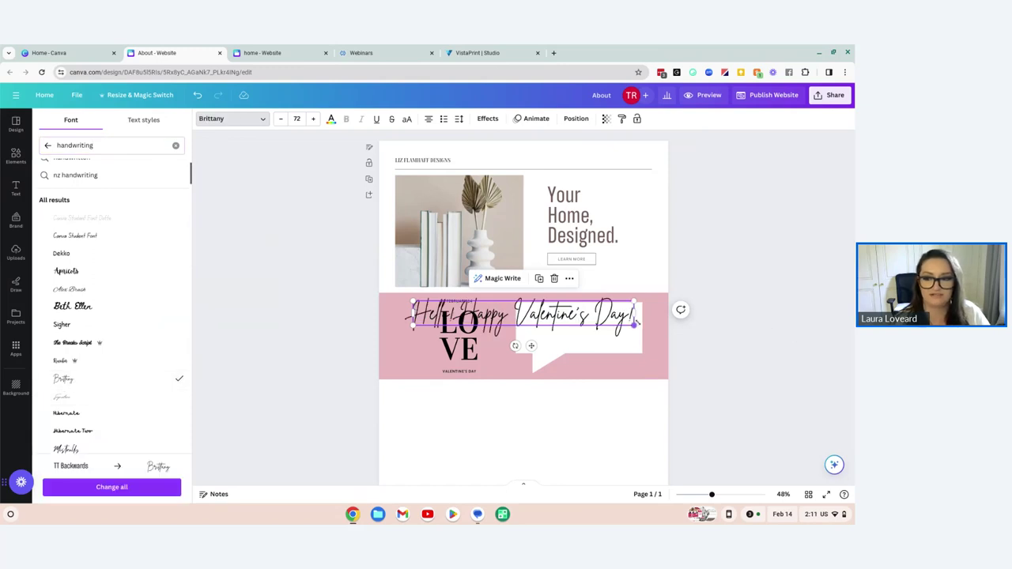
# Shrink the greeting text to size 31.4, place it in the white speech bubble and narrow its box so it wraps onto two lines
pyautogui.moveTo(633, 324); pyautogui.dragTo(476, 306)
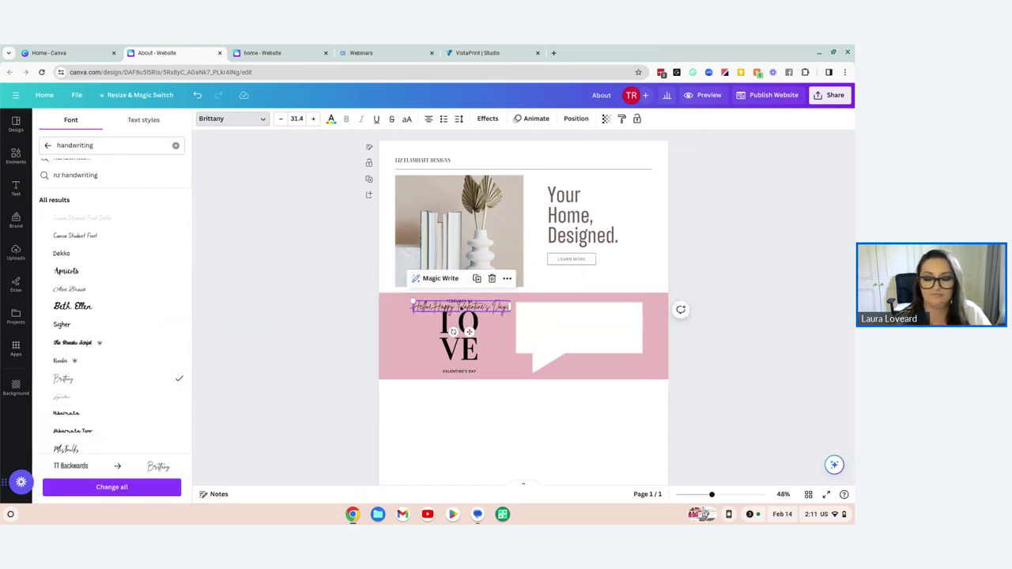
pyautogui.moveTo(504, 317); pyautogui.dragTo(616, 338)
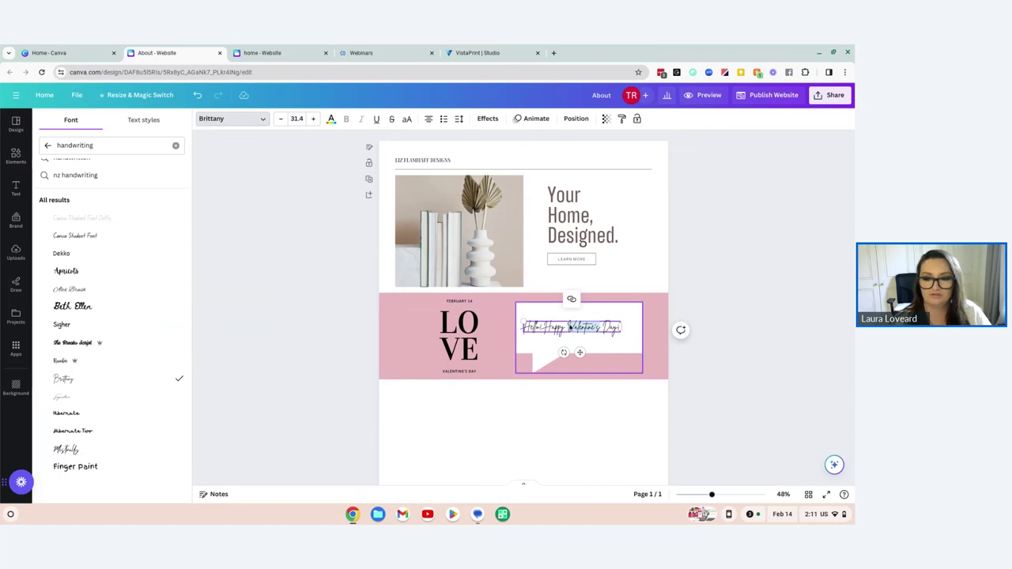
pyautogui.moveTo(621, 327); pyautogui.dragTo(599, 329)
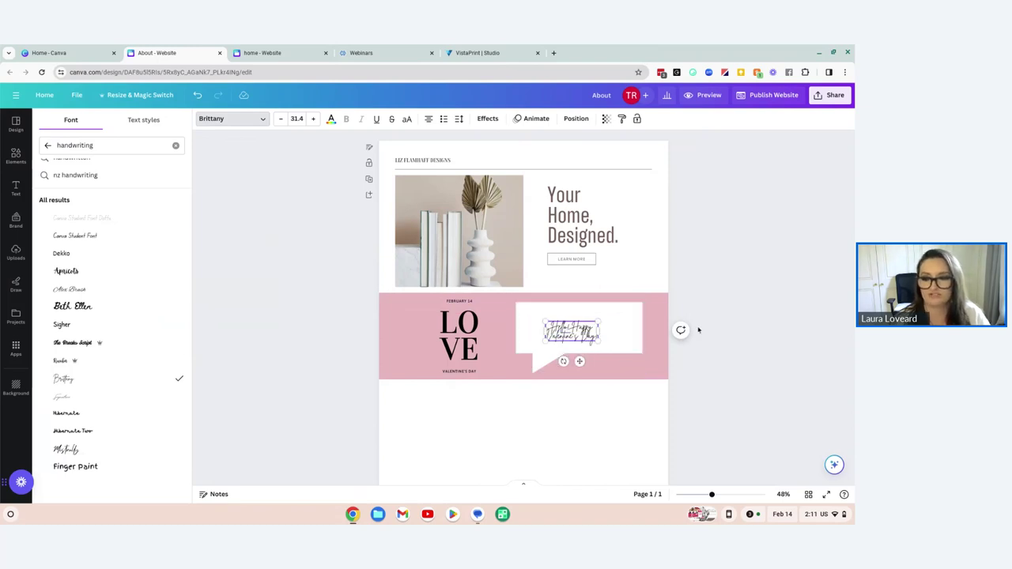
# Increase the line spacing of the two-line greeting in the speech bubble
pyautogui.click(459, 118)
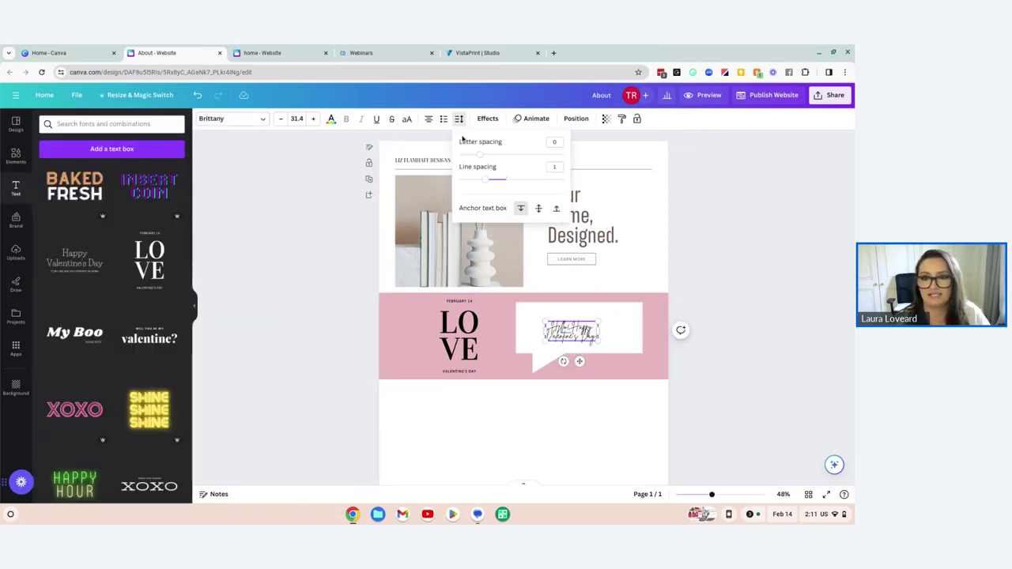
pyautogui.moveTo(485, 180); pyautogui.dragTo(562, 180)
pyautogui.click(458, 118)
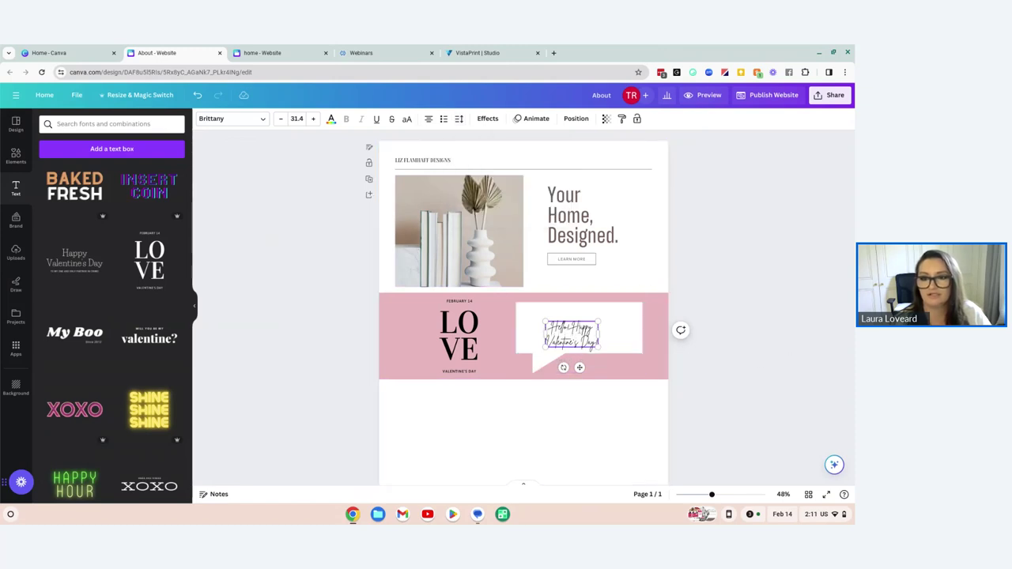
# Widen the greeting's letter spacing and reposition the text centrally within the speech bubble
pyautogui.click(457, 119)
pyautogui.moveTo(480, 154); pyautogui.dragTo(493, 155)
pyautogui.press('Escape')
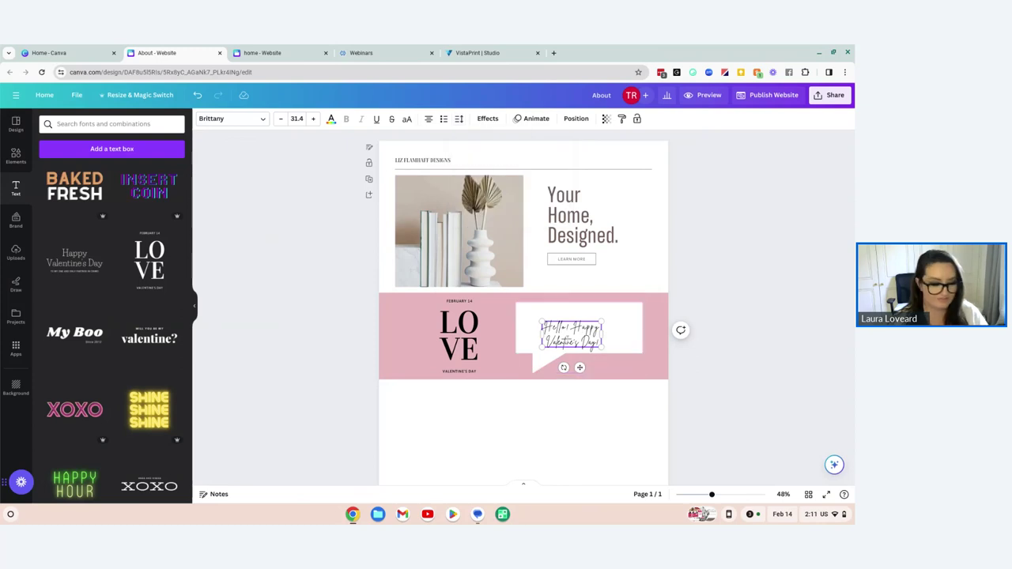
pyautogui.moveTo(609, 347); pyautogui.dragTo(531, 307)
pyautogui.click(458, 119)
pyautogui.moveTo(493, 155); pyautogui.dragTo(513, 155)
pyautogui.click(638, 388)
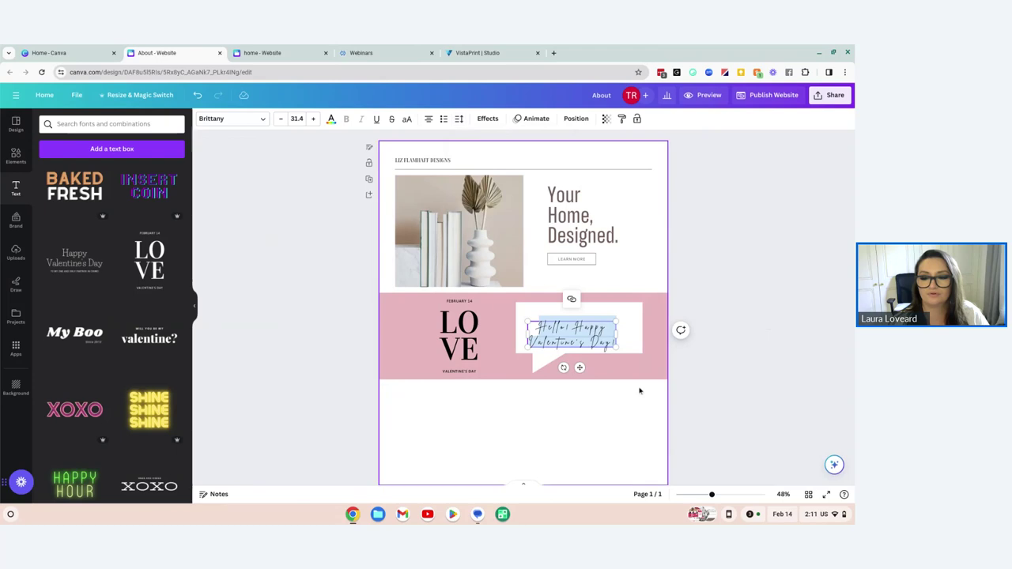
pyautogui.click(585, 336)
pyautogui.moveTo(586, 335); pyautogui.dragTo(593, 329)
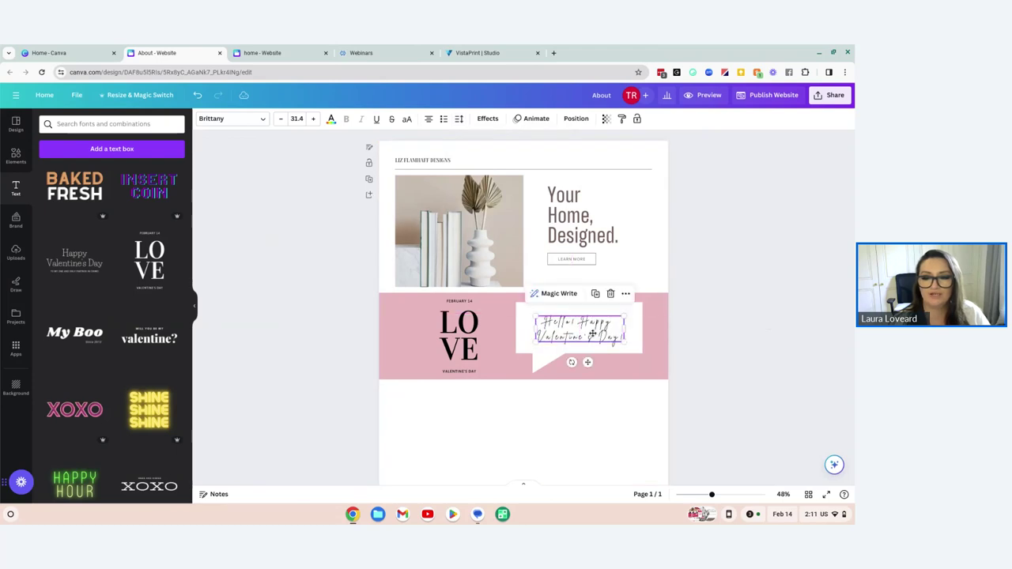
# Select the LEARN MORE button's text under the "Your Home, Designed." heading and open its link entry
pyautogui.click(570, 259)
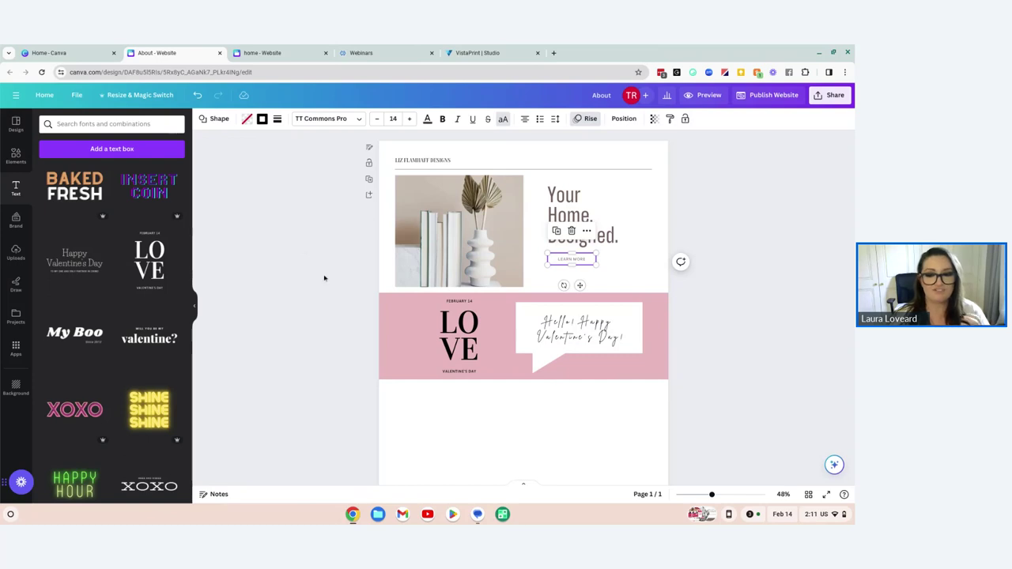
pyautogui.click(703, 291)
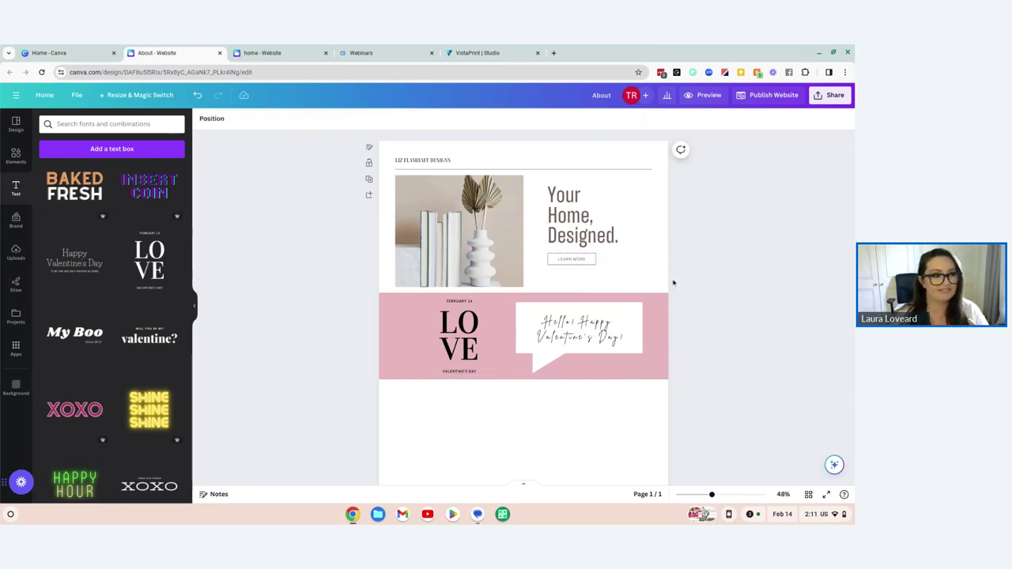
pyautogui.click(565, 261)
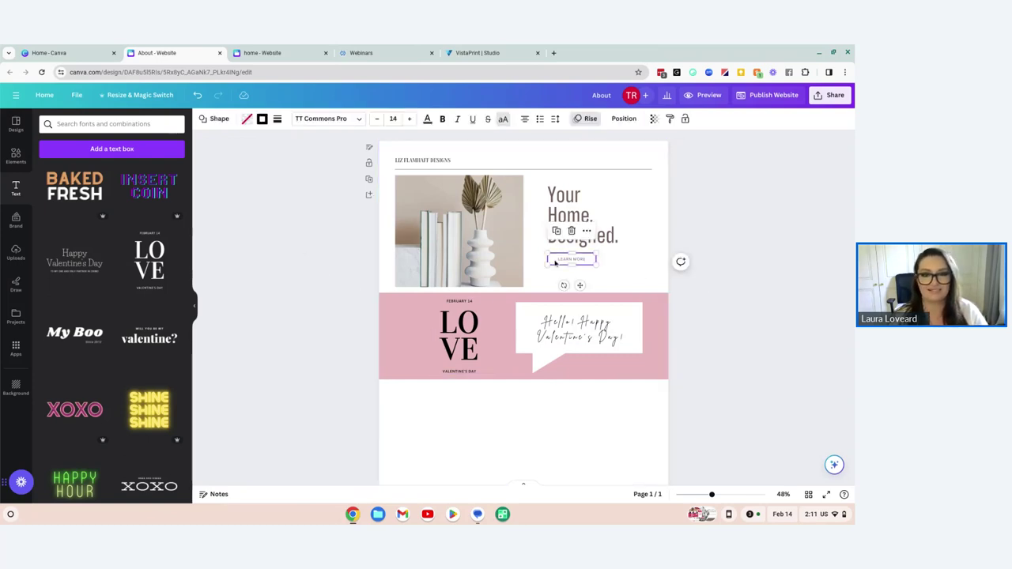
pyautogui.doubleClick(562, 261)
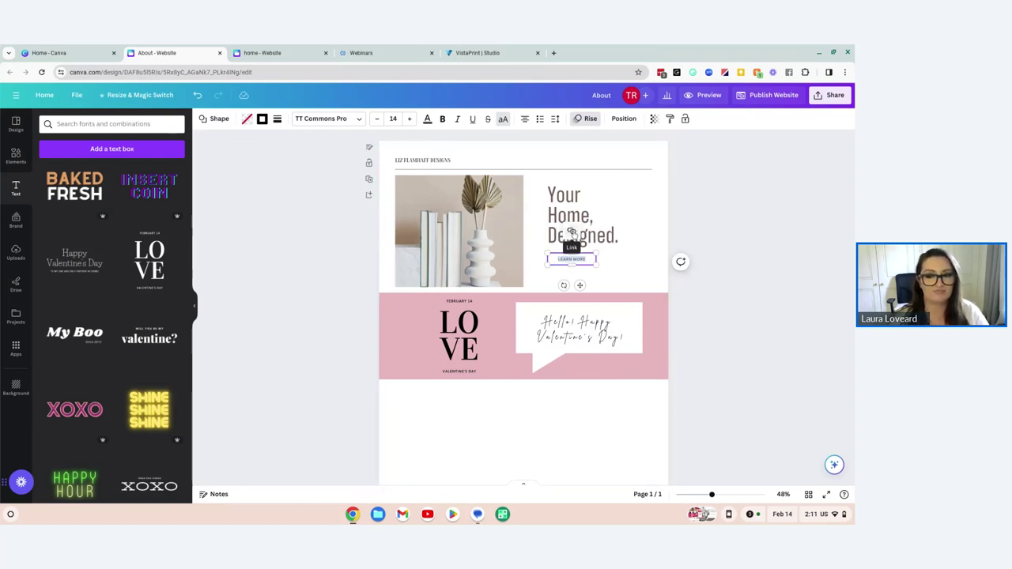
pyautogui.click(571, 231)
pyautogui.click(658, 267)
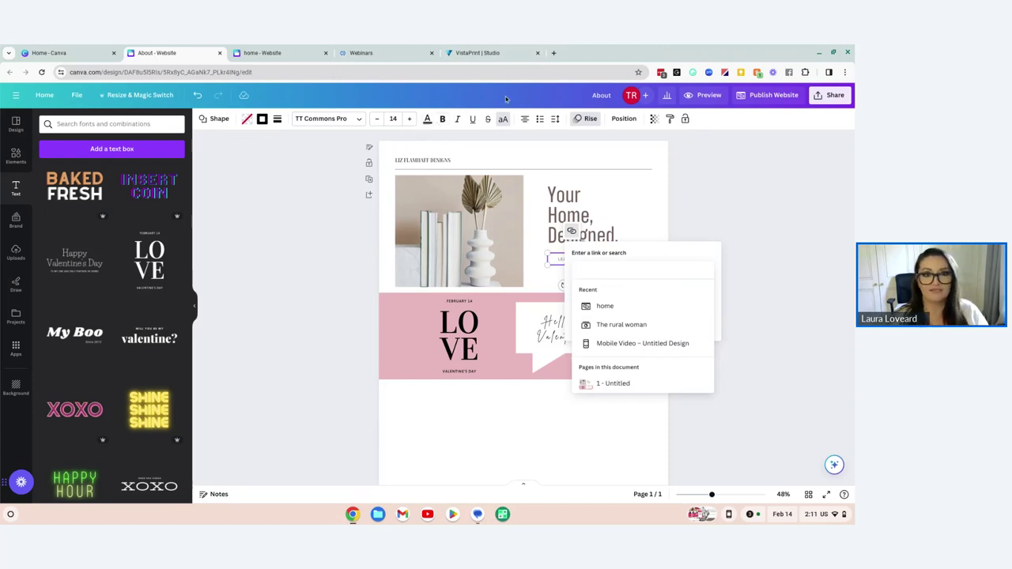
# Open bowabirds.com in a new browser tab, go to its About page and copy the page's address
pyautogui.click(556, 49)
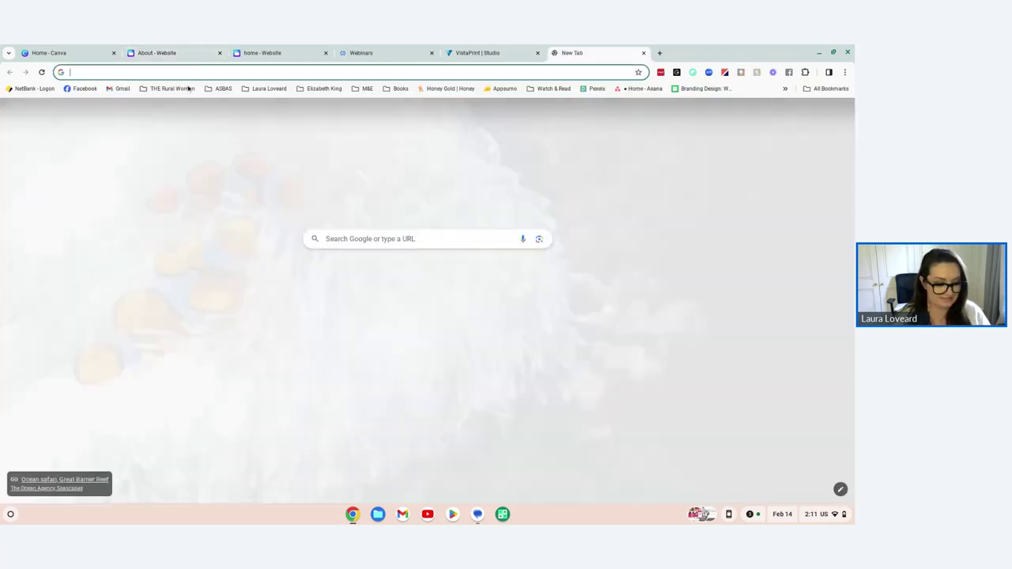
pyautogui.write('bowabirds.com')
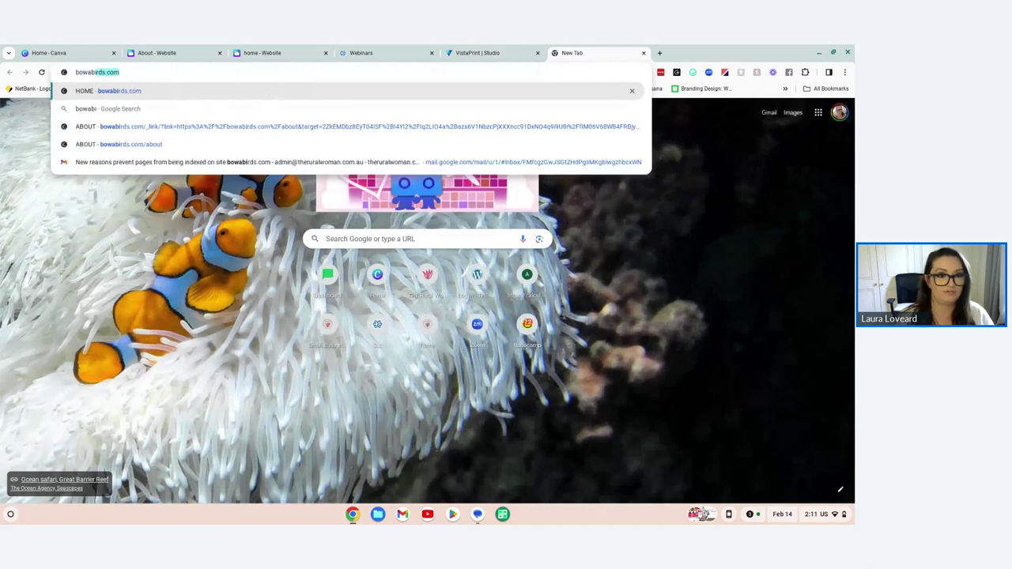
pyautogui.press('Return')
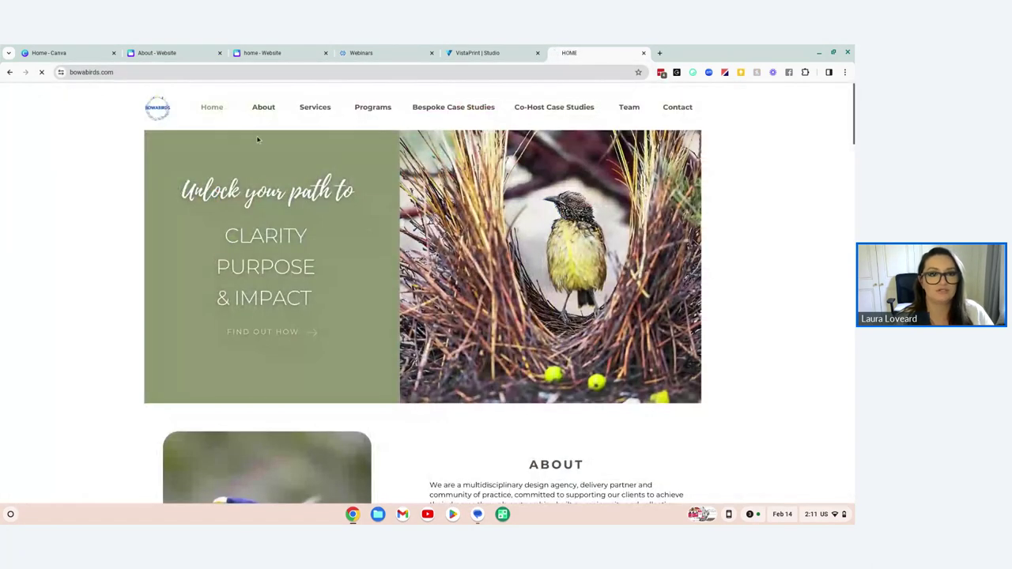
pyautogui.click(263, 107)
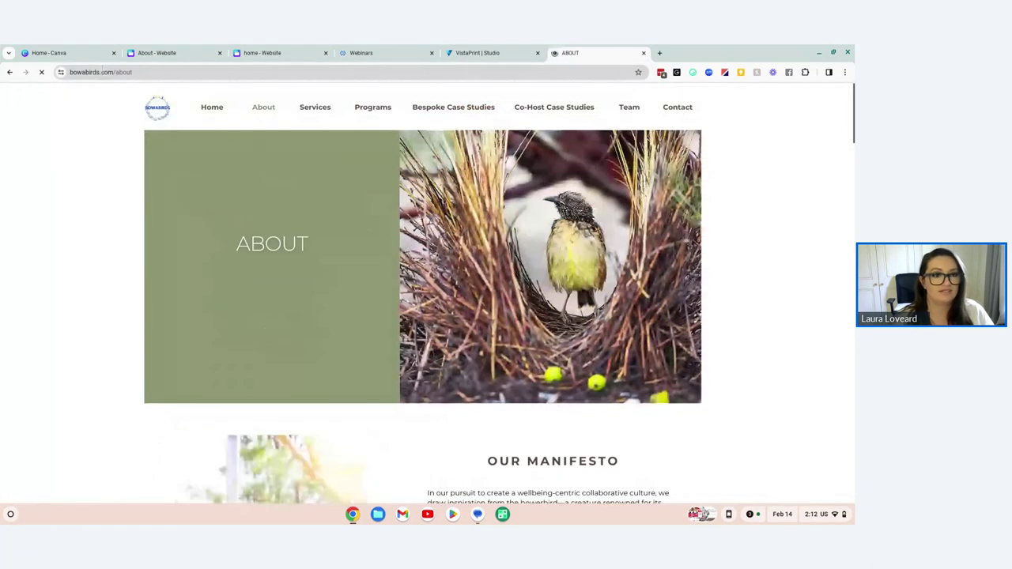
pyautogui.click(134, 71)
pyautogui.hotkey('ctrl', 'c')
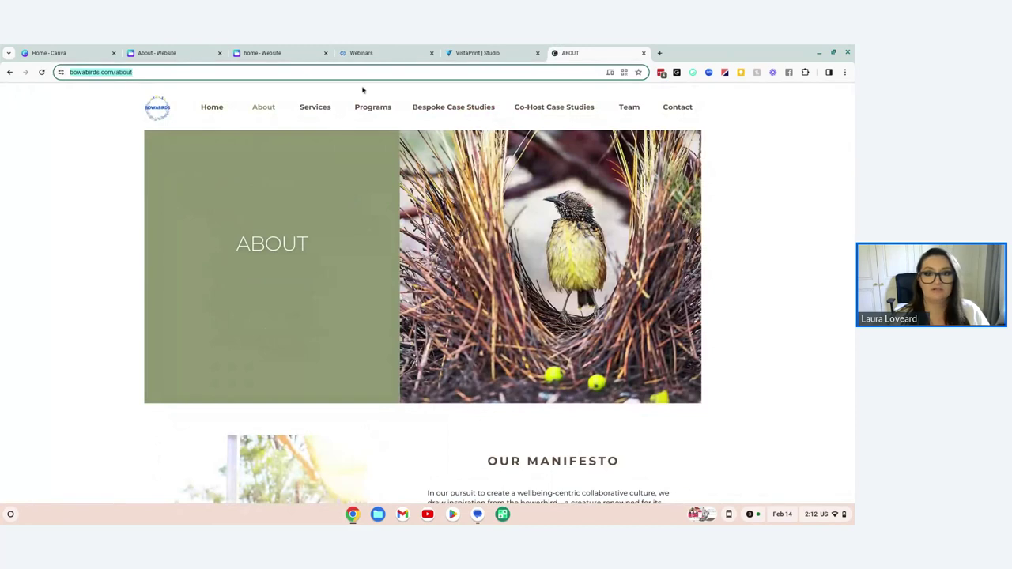
pyautogui.click(246, 53)
pyautogui.click(145, 53)
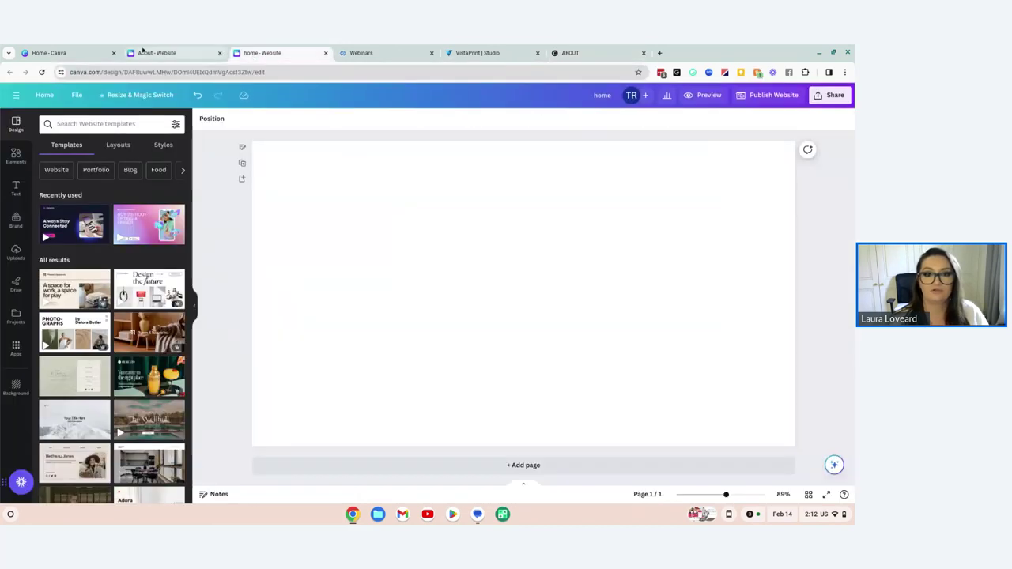
pyautogui.click(639, 270)
pyautogui.hotkey('ctrl', 'v')
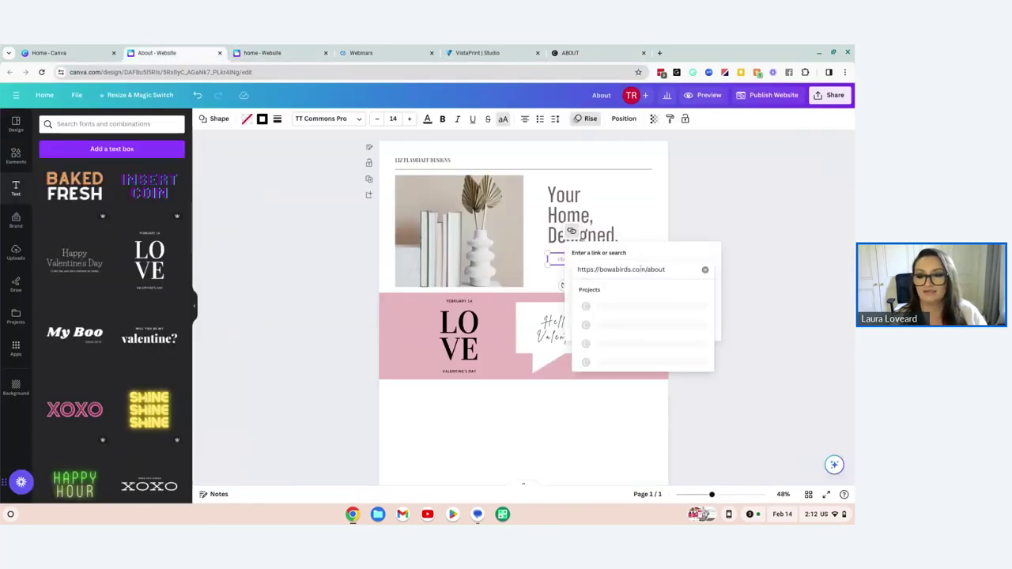
pyautogui.press('Return')
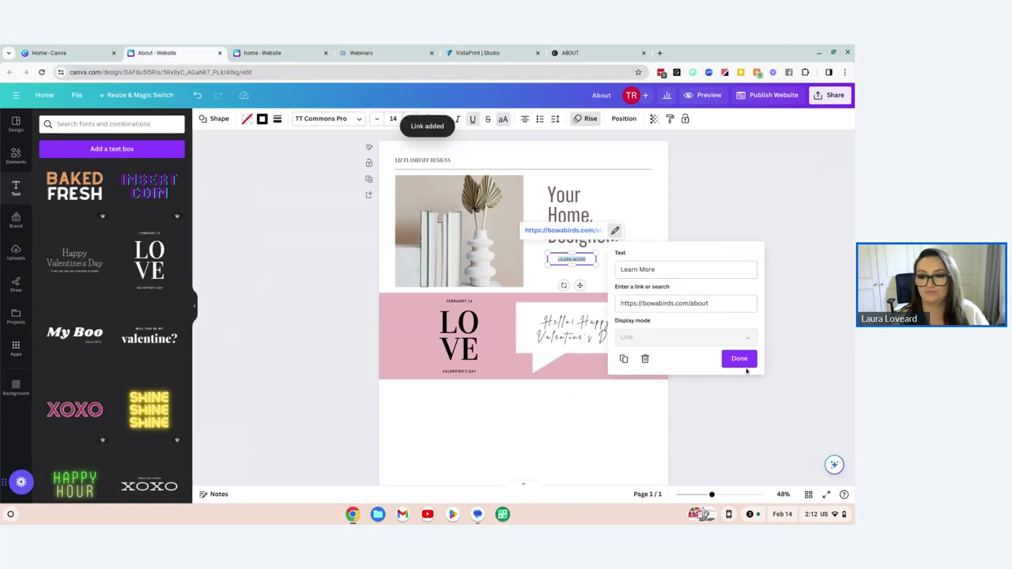
pyautogui.click(739, 359)
pyautogui.click(752, 411)
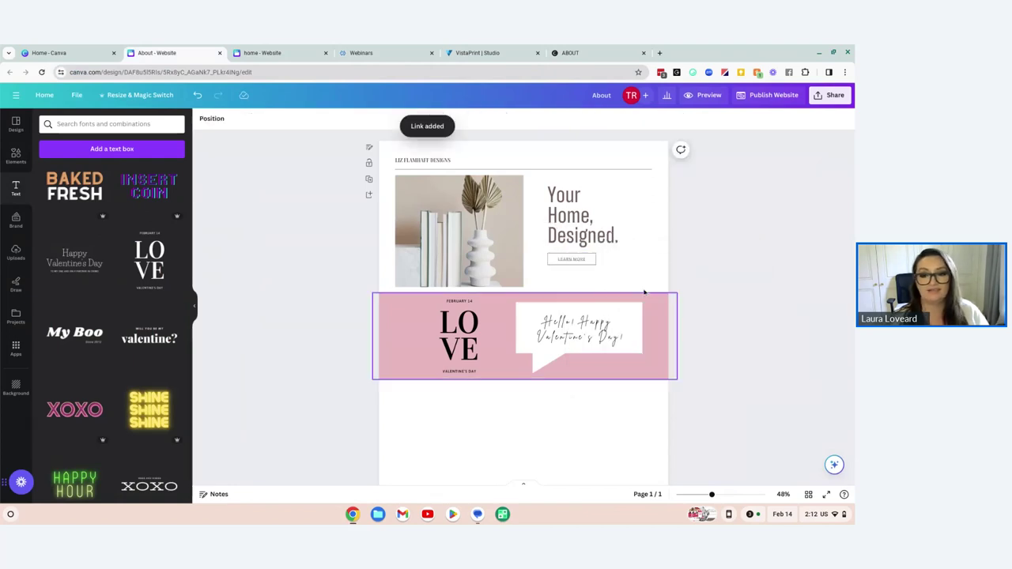
# Check the link attached to the LEARN MORE button and switch to the Bowabirds About page in the browser
pyautogui.click(572, 266)
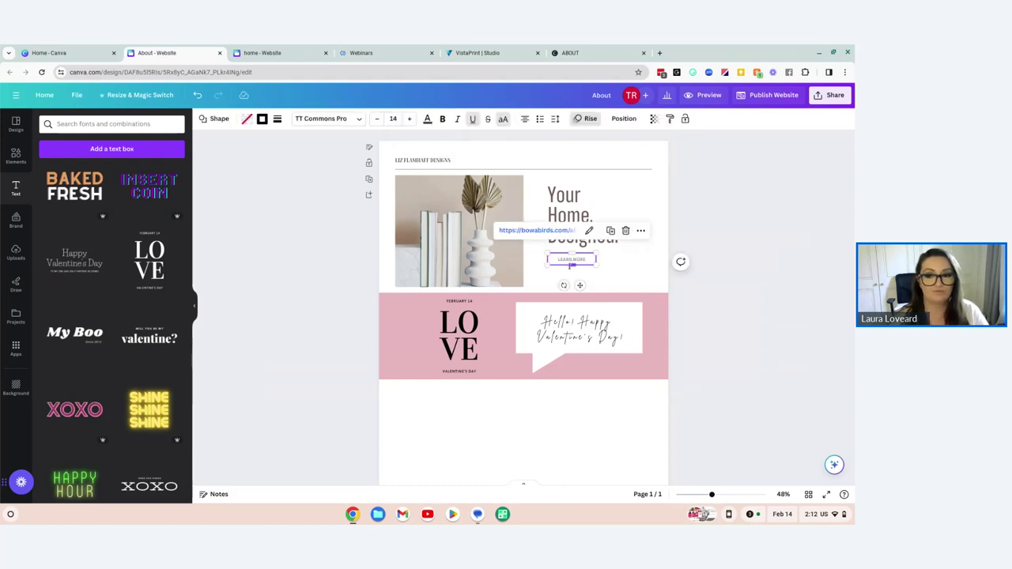
pyautogui.click(620, 268)
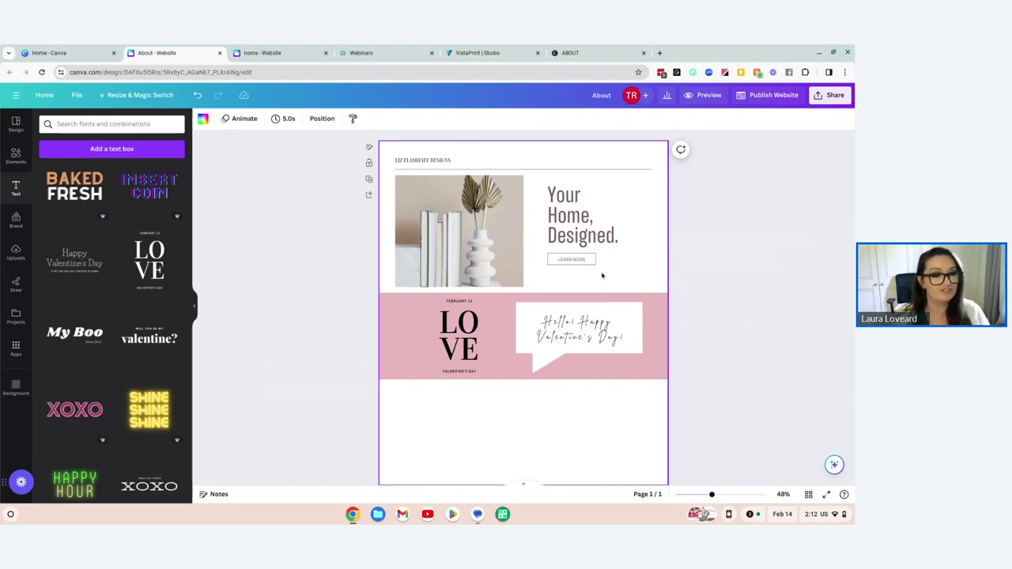
pyautogui.click(330, 344)
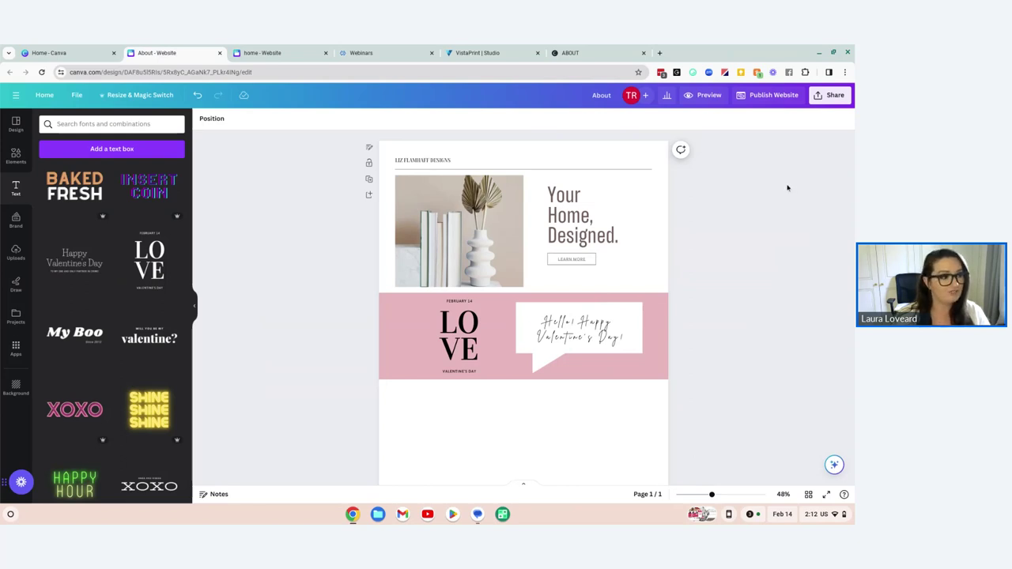
pyautogui.click(576, 54)
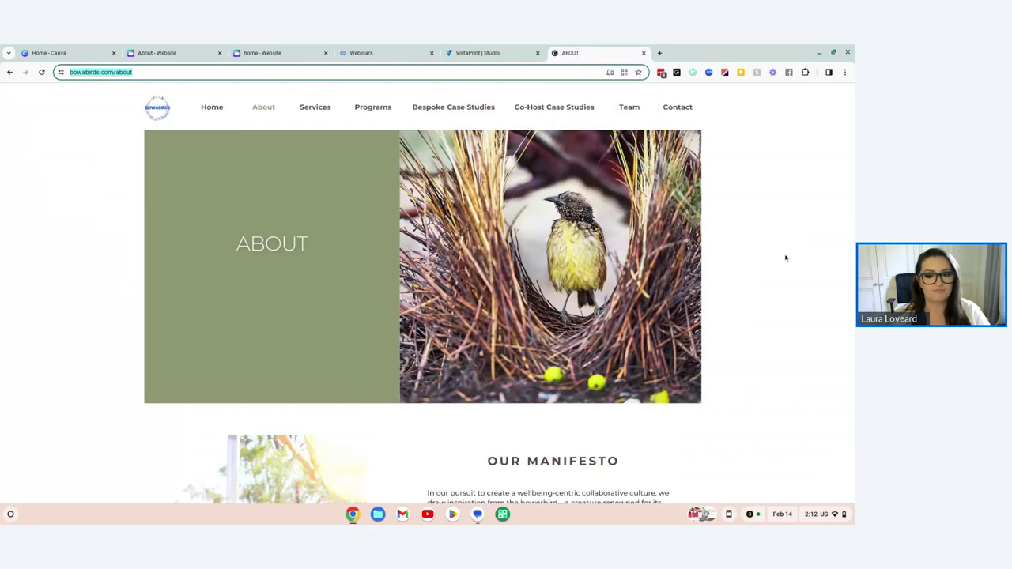
# Look over the Bowabirds About page's header and manifesto, and close the page
pyautogui.scroll(-4, 786, 258)
pyautogui.scroll(-1, 780, 270)
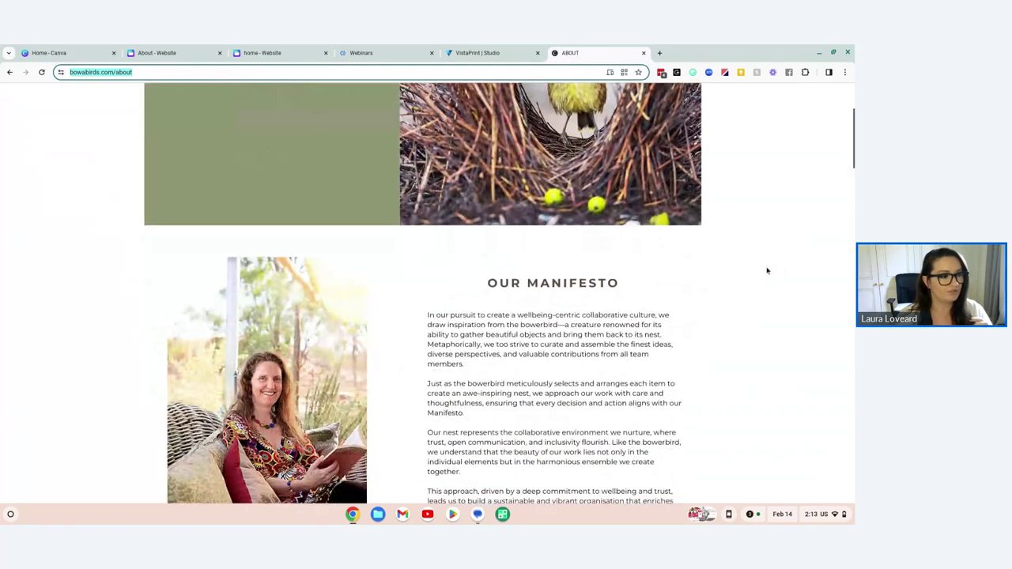
pyautogui.scroll(3, 759, 268)
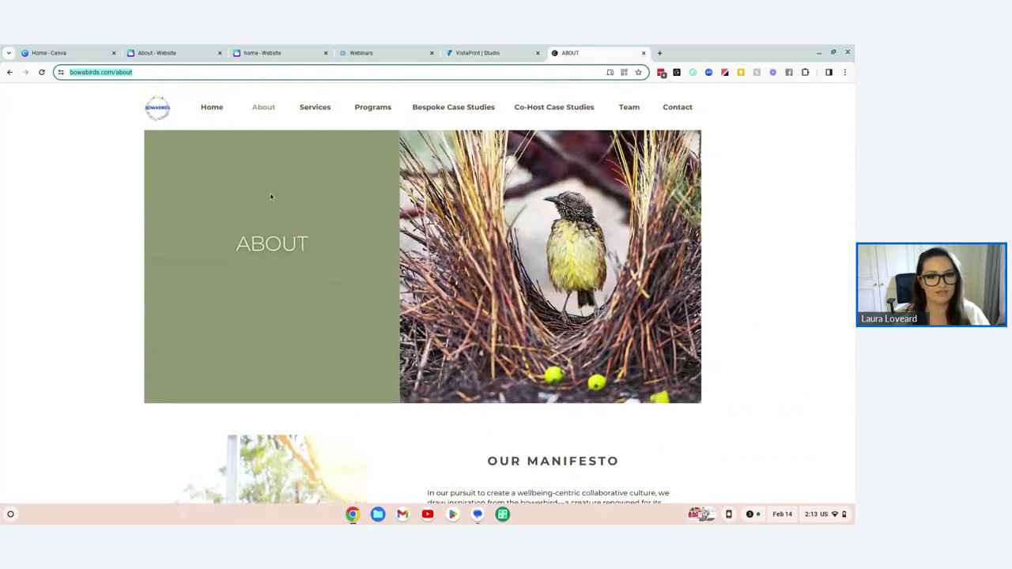
pyautogui.click(94, 309)
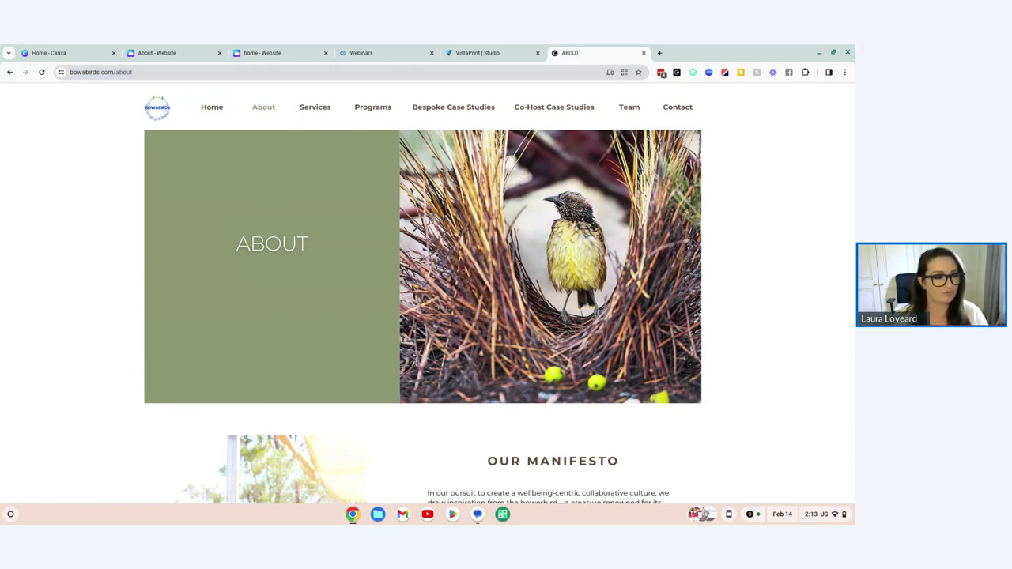
pyautogui.click(642, 54)
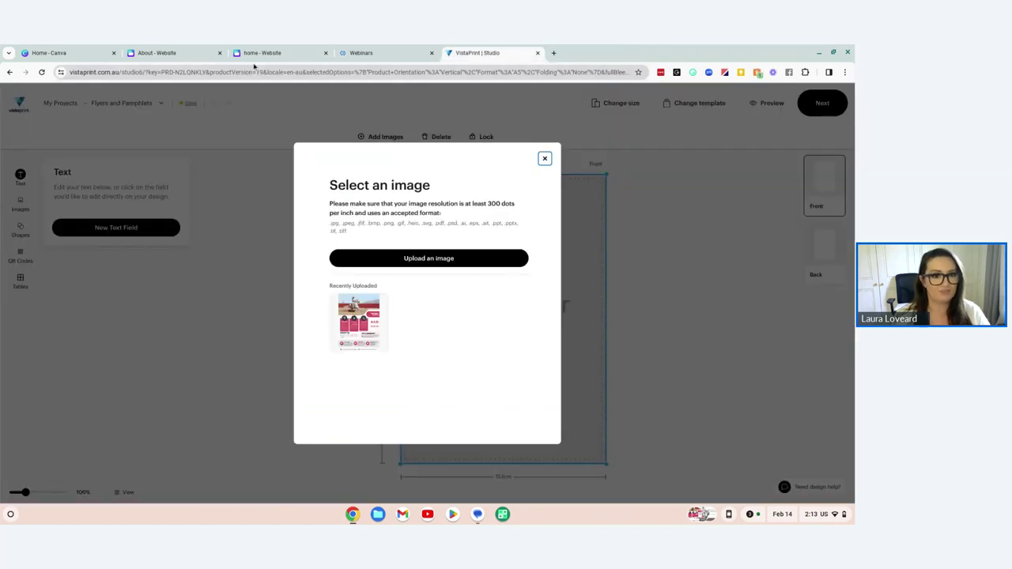
# Return to the About website design and move the pink Valentine's banner, with its text and speech bubble, slightly lower
pyautogui.click(193, 51)
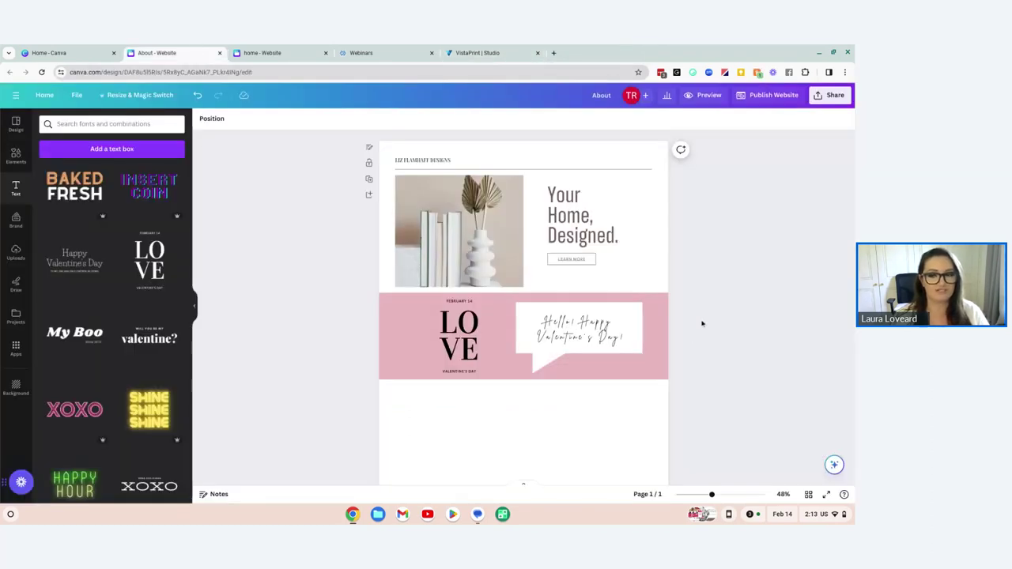
pyautogui.moveTo(673, 412); pyautogui.dragTo(415, 297)
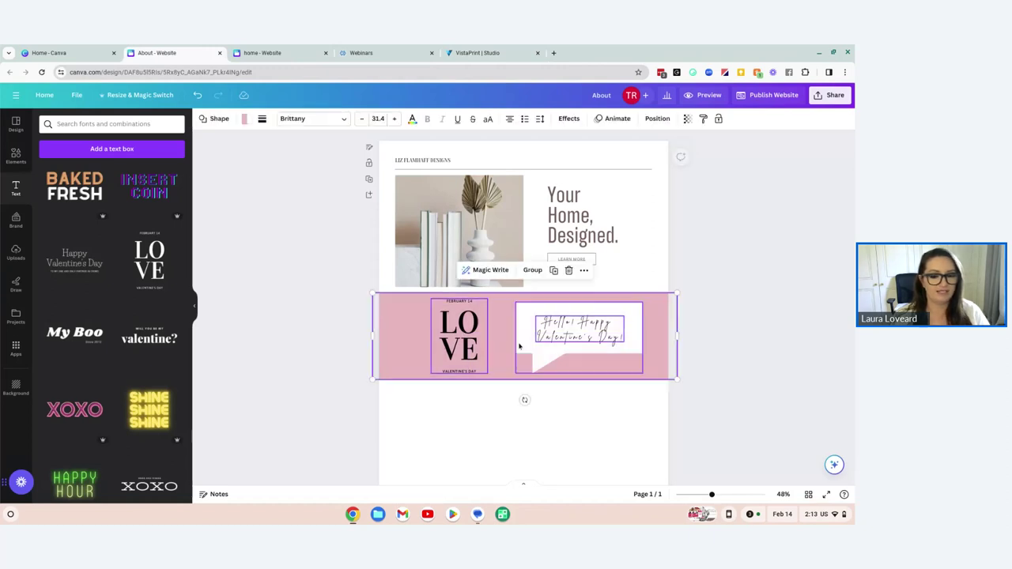
pyautogui.moveTo(543, 343); pyautogui.dragTo(544, 353)
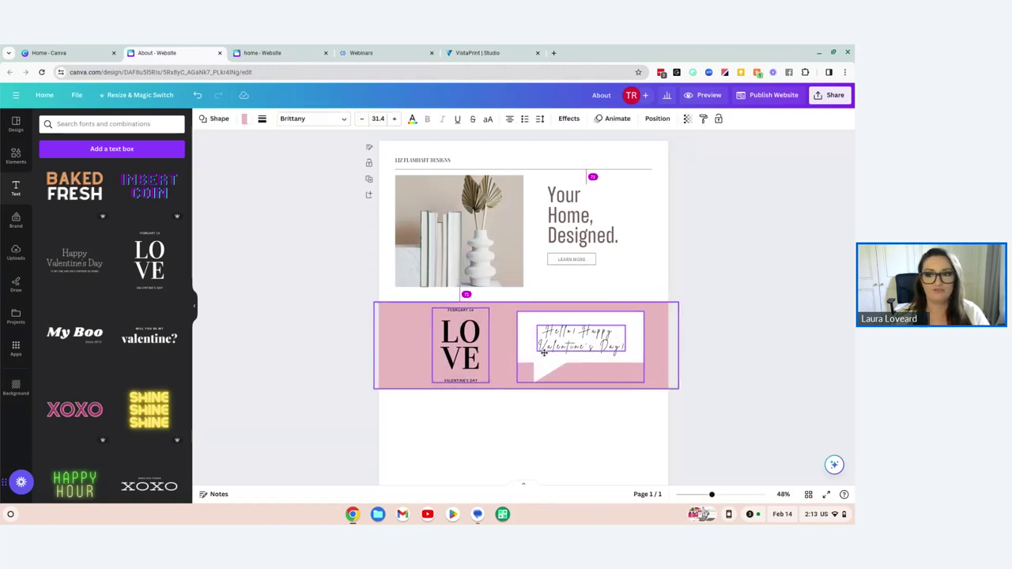
pyautogui.click(545, 448)
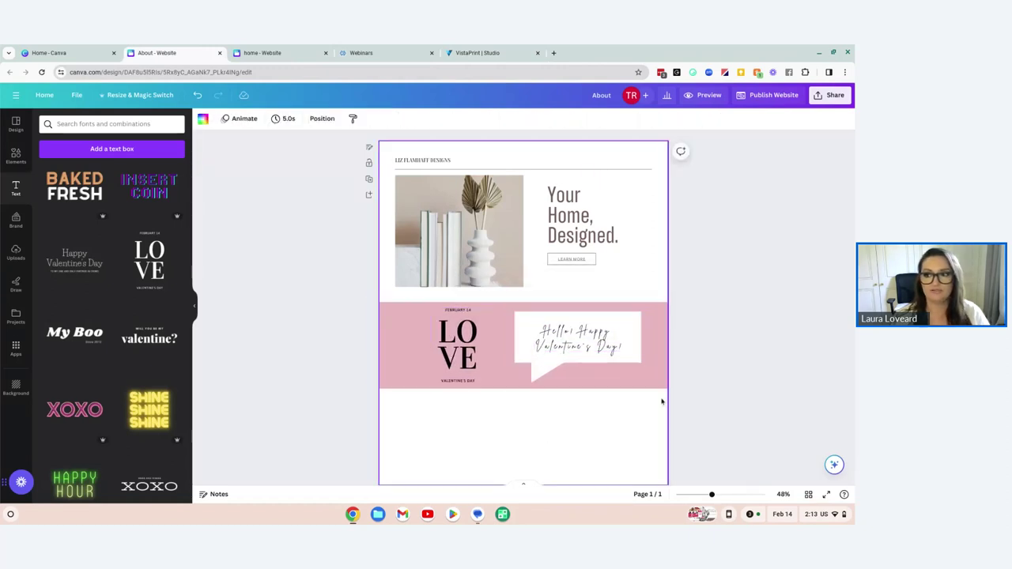
# Preview the website, set it to With navigation and return to the editor
pyautogui.click(698, 97)
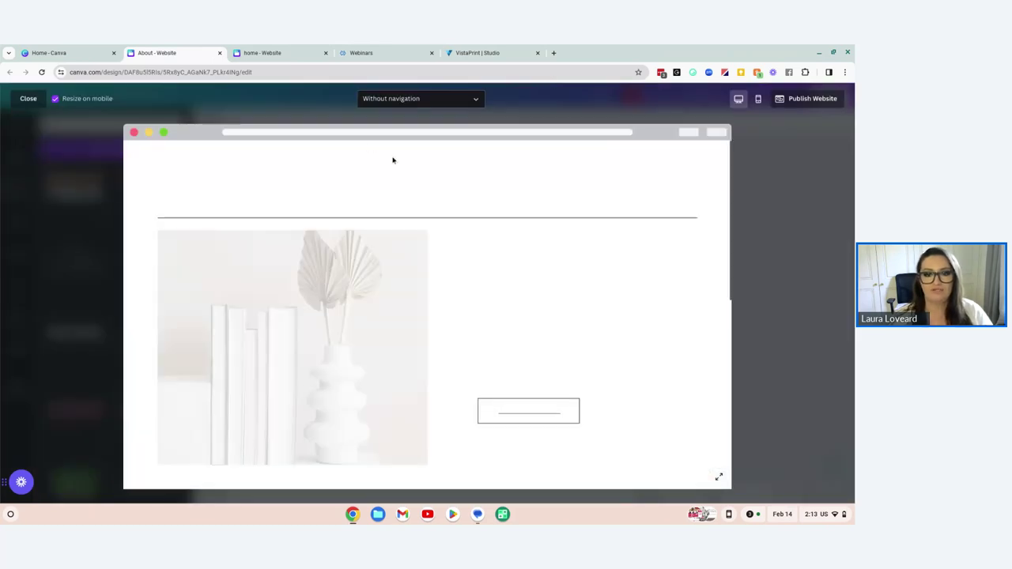
pyautogui.click(423, 98)
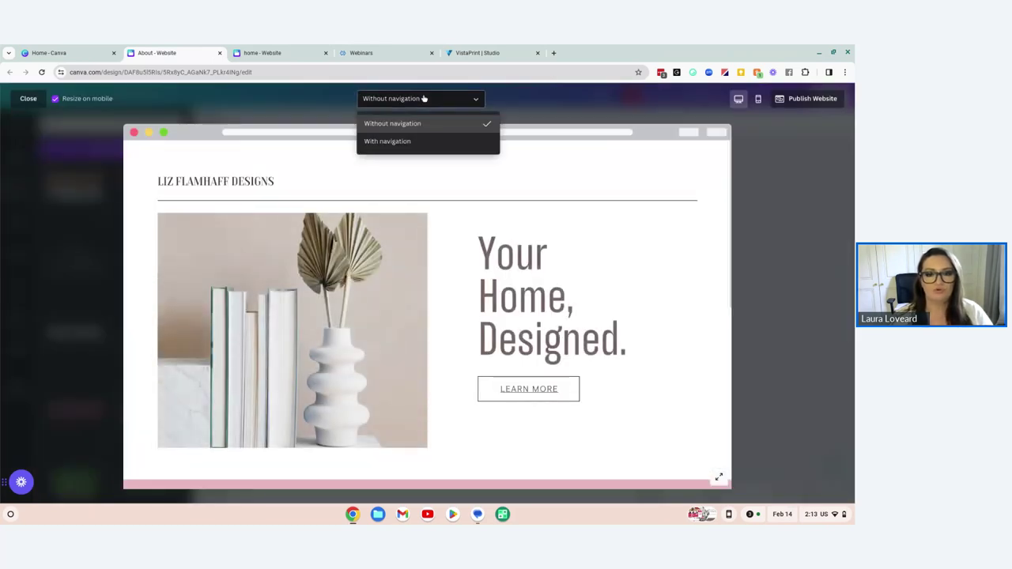
pyautogui.click(397, 141)
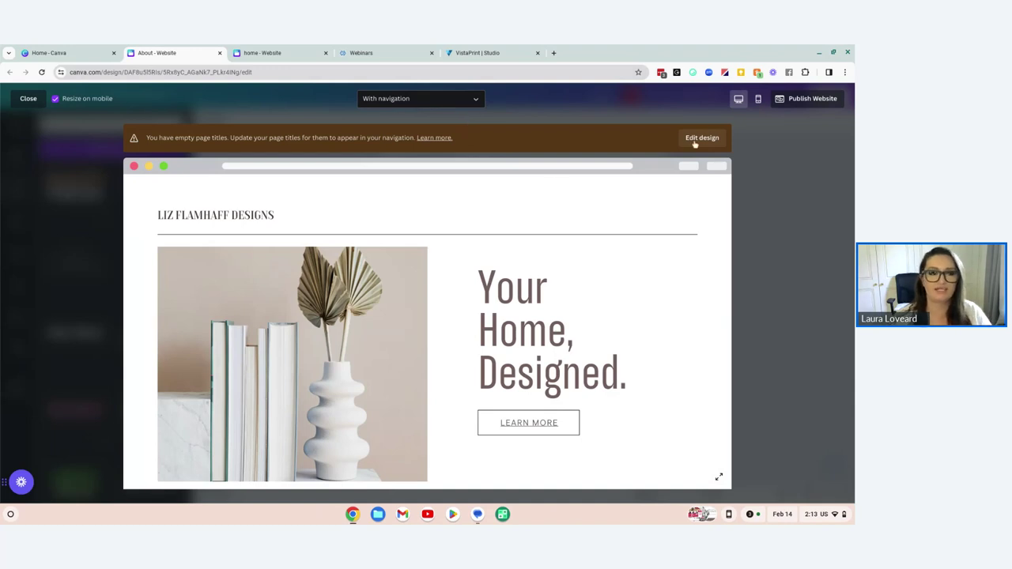
pyautogui.click(27, 100)
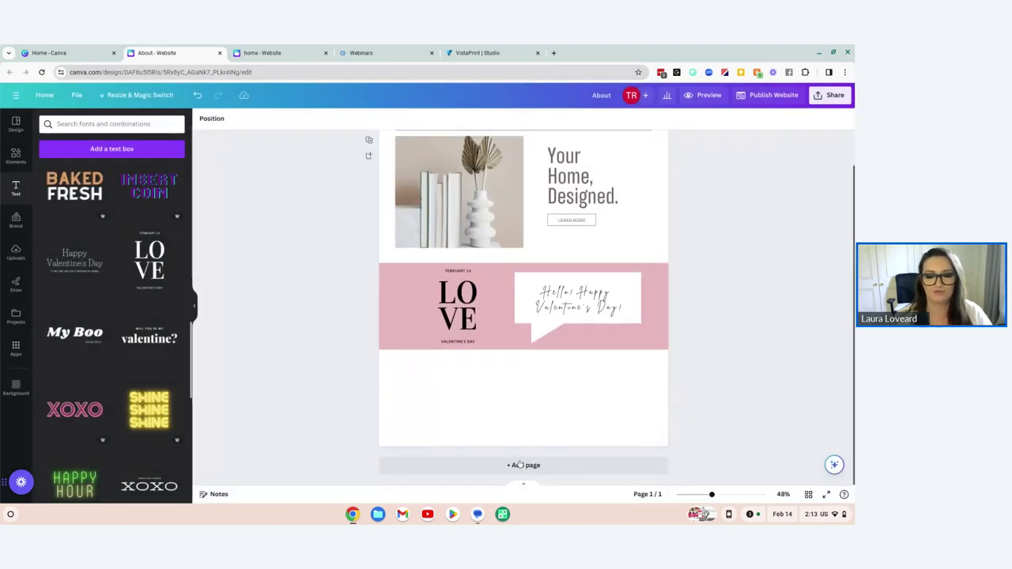
# Add a blank second page below the page with the Valentine's banner
pyautogui.click(521, 465)
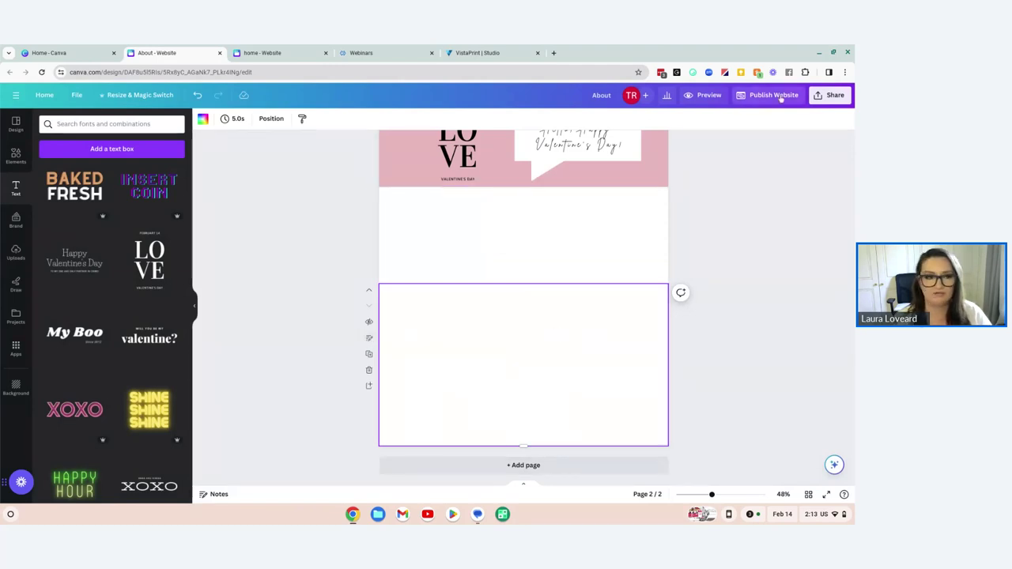
pyautogui.rightClick(440, 308)
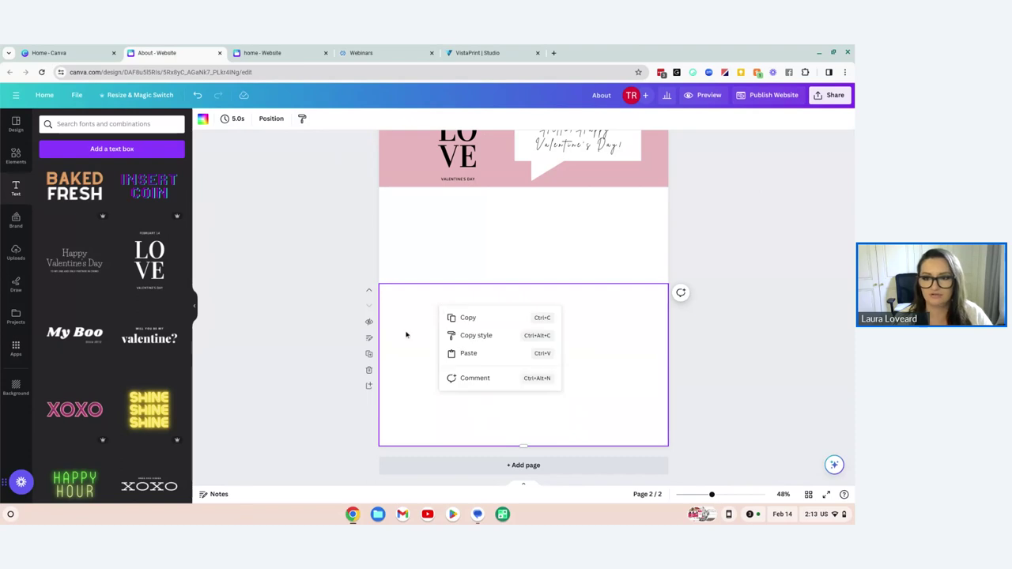
pyautogui.click(603, 321)
# Give the first page, with the "Your Home, Designed." section, the page title Home
pyautogui.scroll(3, 621, 364)
pyautogui.scroll(-2, 626, 340)
pyautogui.scroll(2, 632, 253)
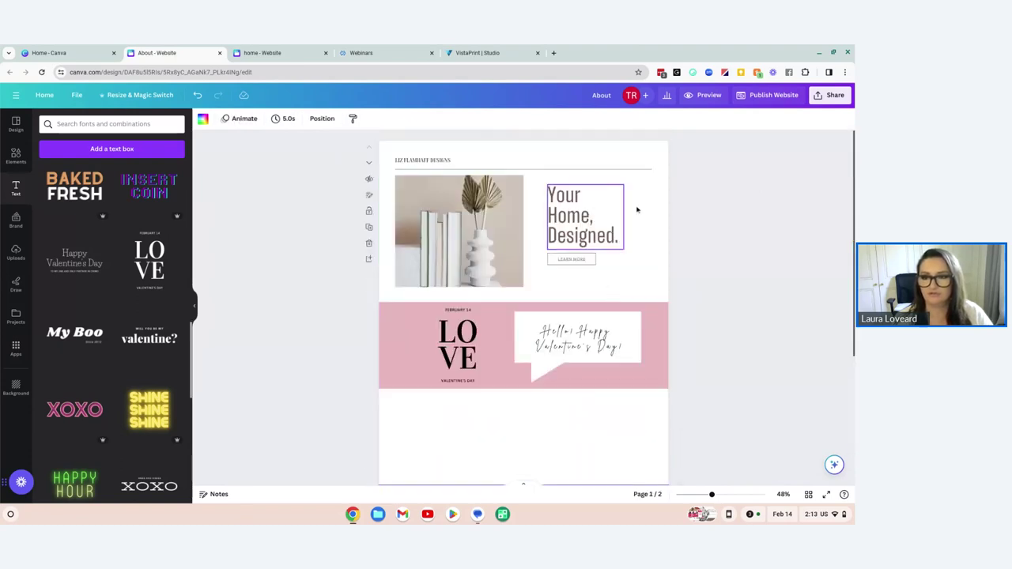
pyautogui.click(660, 158)
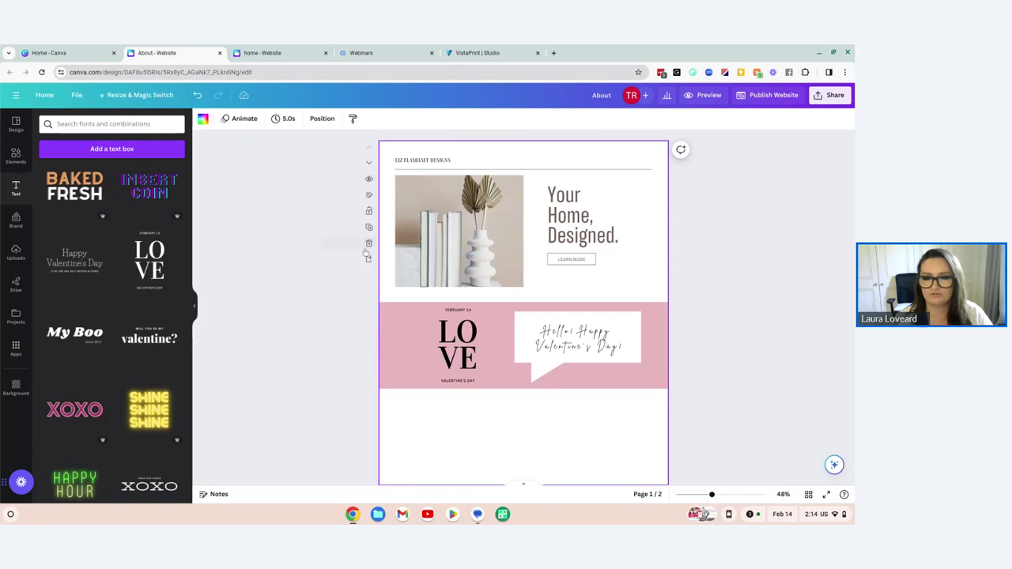
pyautogui.click(369, 196)
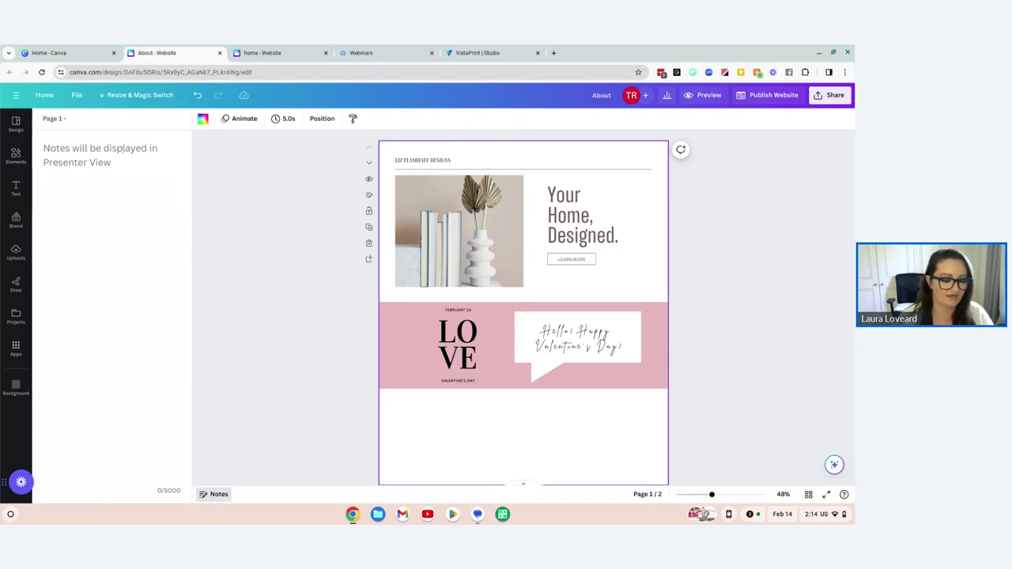
pyautogui.write('Home')
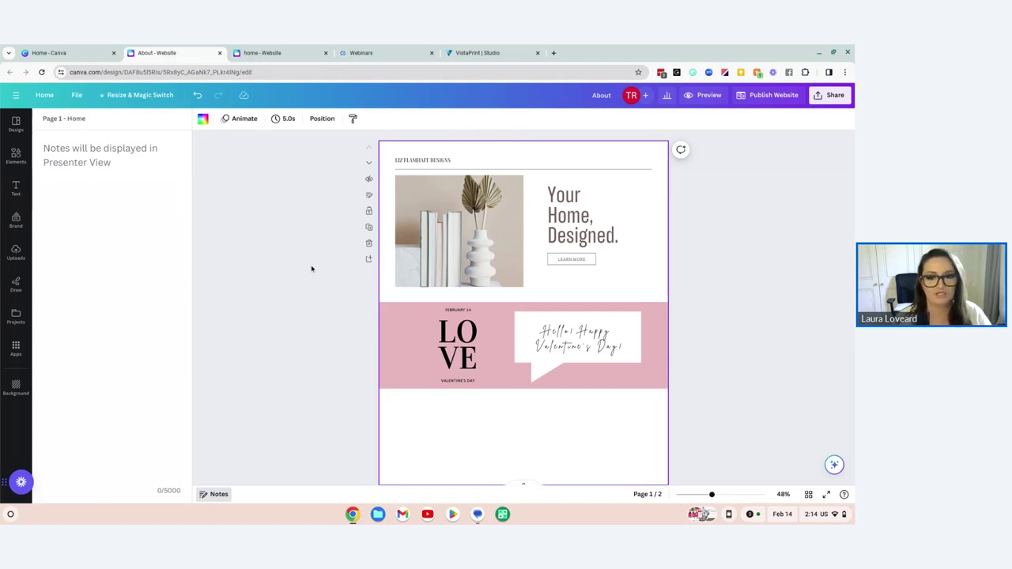
# Give the blank second page the page title About
pyautogui.scroll(-5, 312, 266)
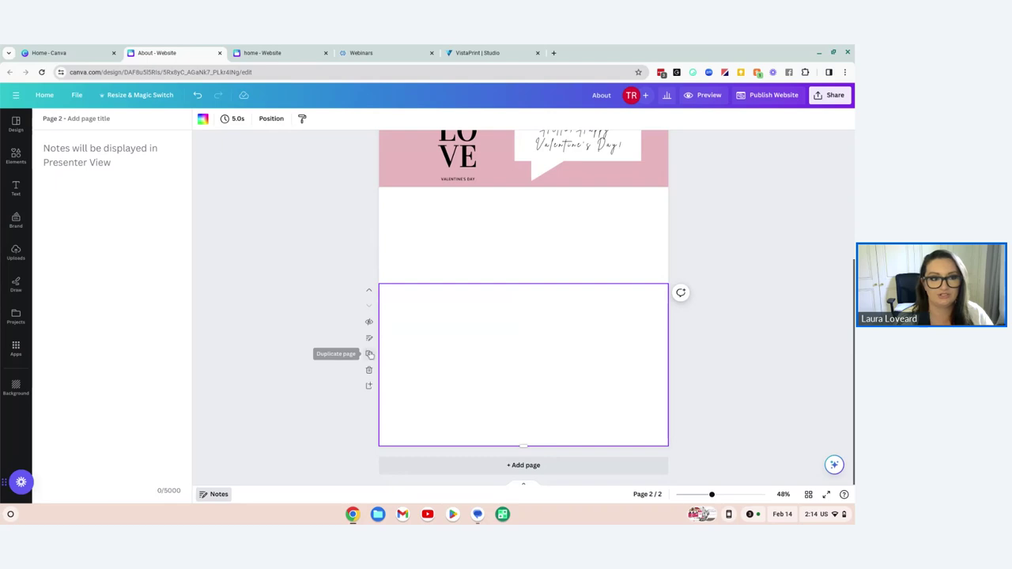
pyautogui.click(104, 123)
pyautogui.write('About')
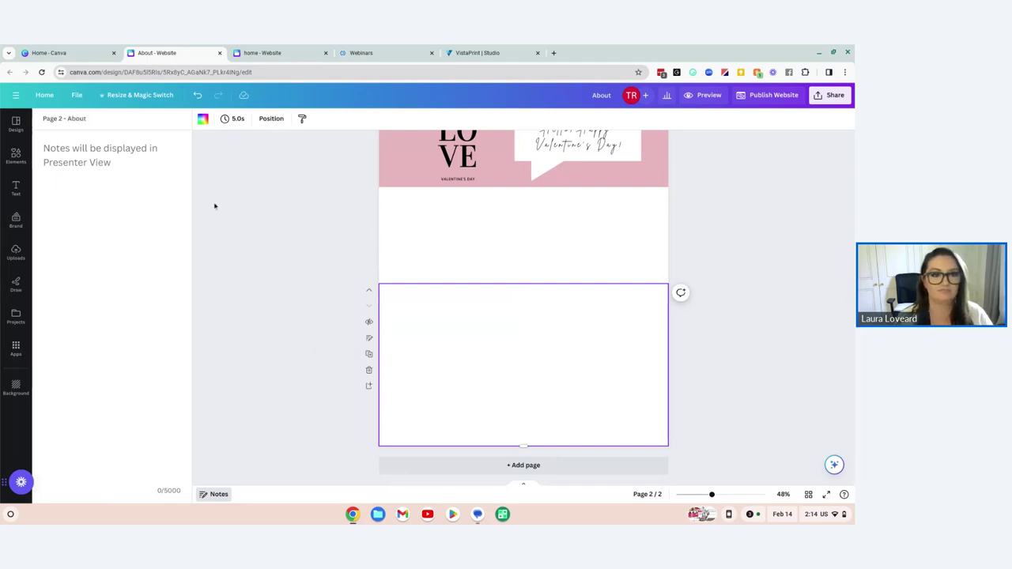
pyautogui.click(214, 206)
pyautogui.scroll(5, 214, 206)
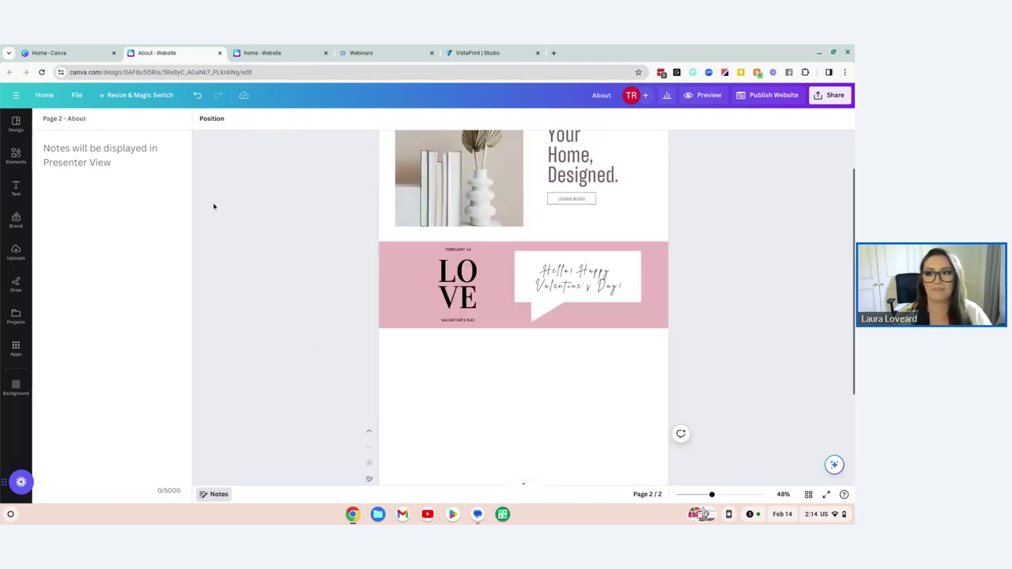
# Preview the website with its Home and About navigation, and set it to Without navigation
pyautogui.click(702, 96)
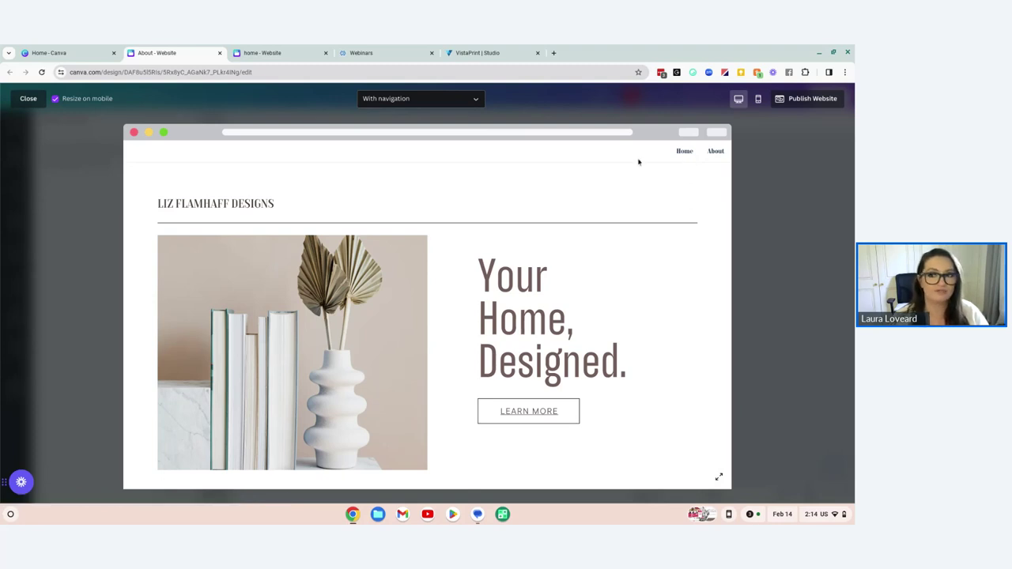
pyautogui.click(419, 98)
pyautogui.click(385, 124)
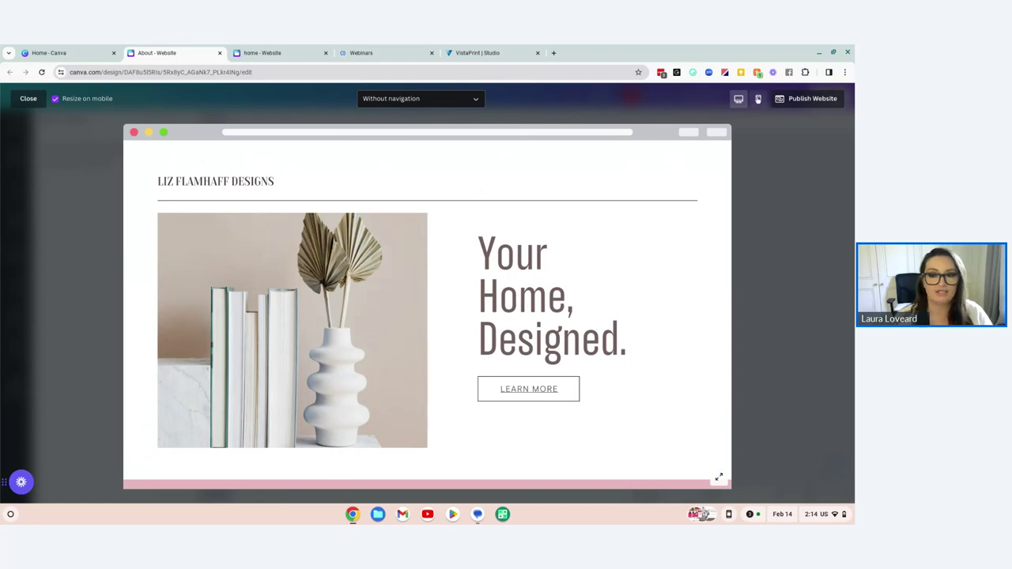
# Examine how the page's sections stack in the mobile preview, and return to the editor
pyautogui.click(757, 98)
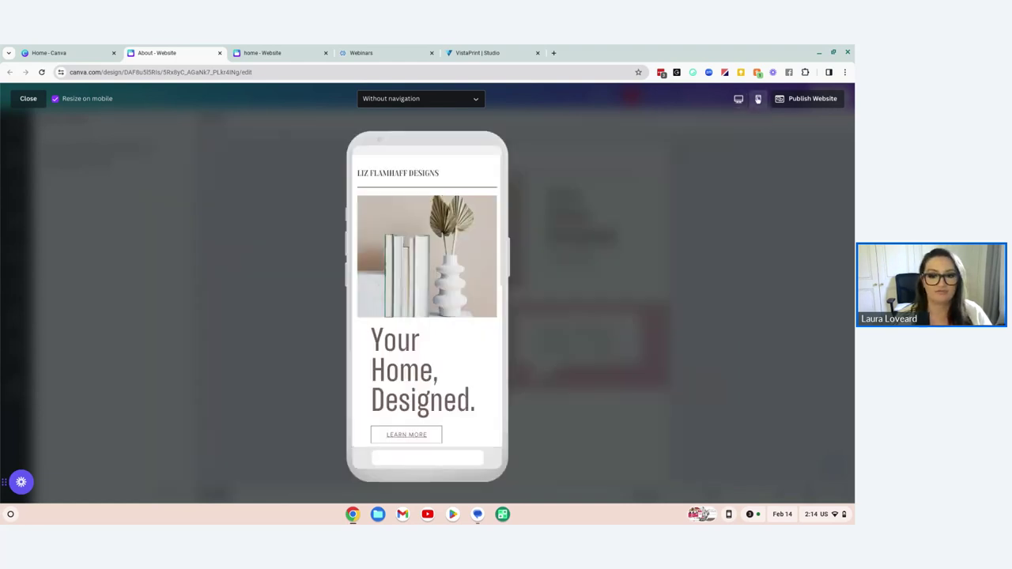
pyautogui.scroll(-2, 460, 299)
pyautogui.scroll(-4, 460, 299)
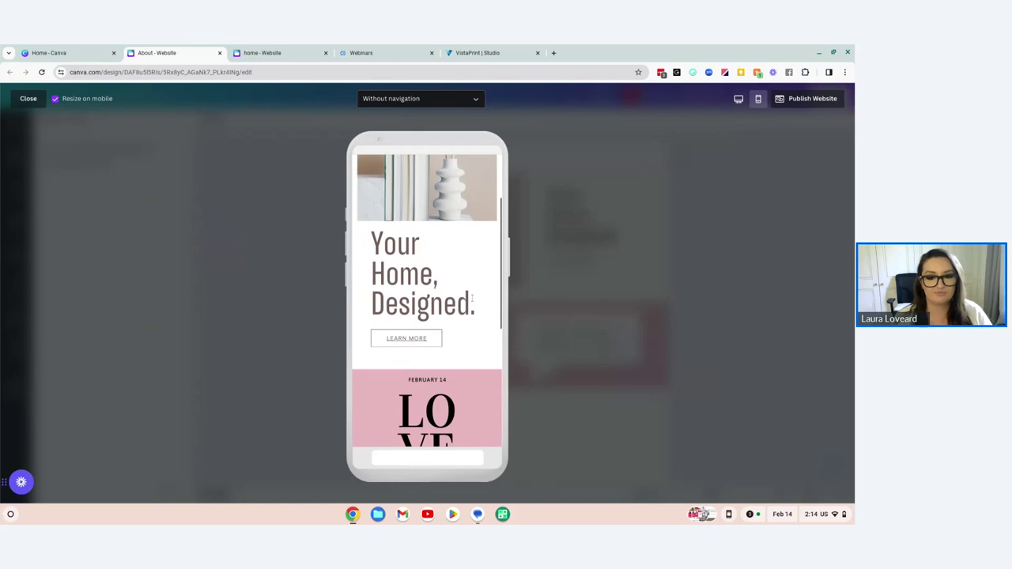
pyautogui.scroll(-1, 478, 316)
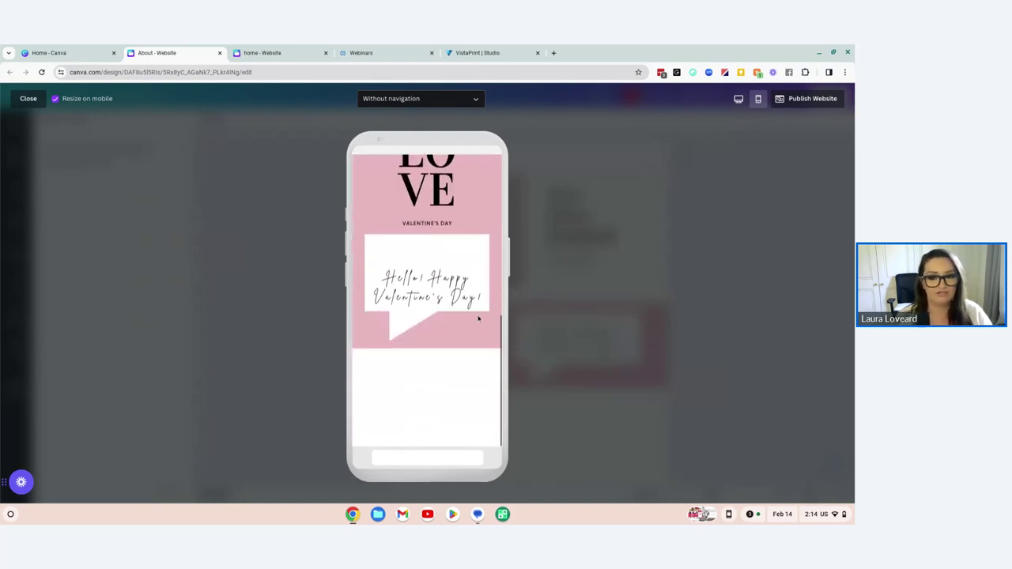
pyautogui.scroll(7, 478, 317)
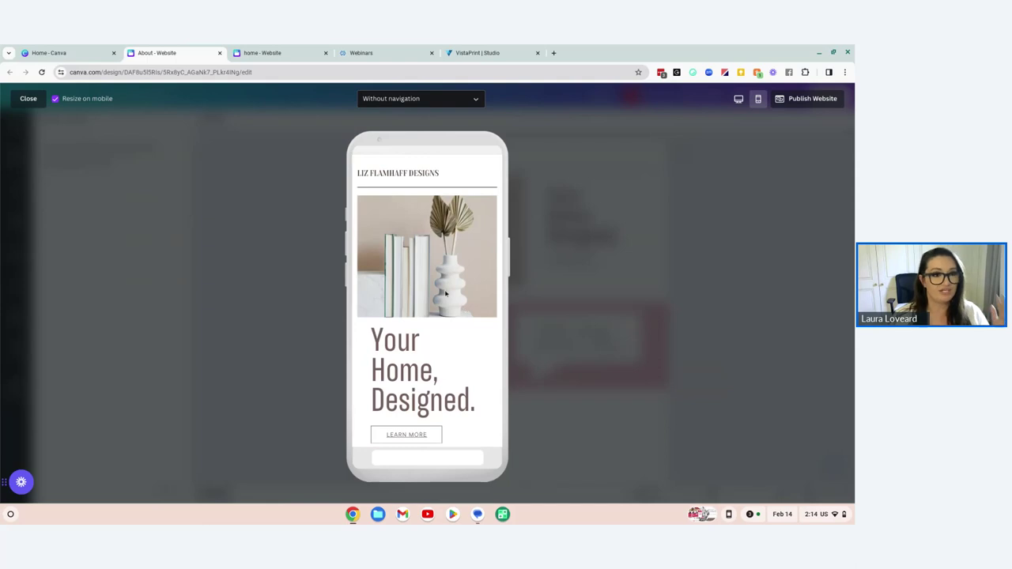
pyautogui.click(28, 98)
# Group the pink banner with the LOVE Valentine's Day text on the Home page
pyautogui.click(475, 348)
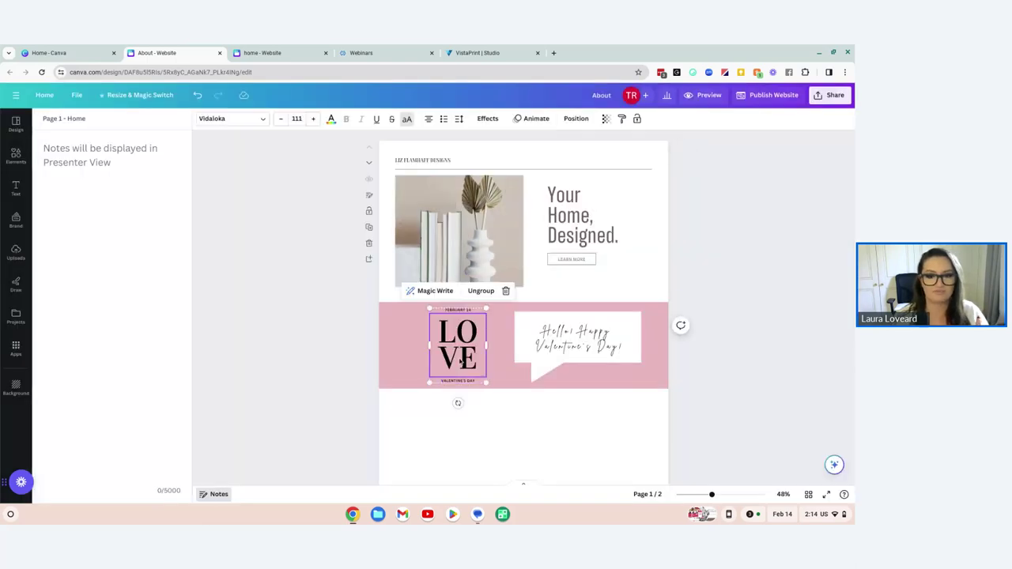
pyautogui.click(467, 424)
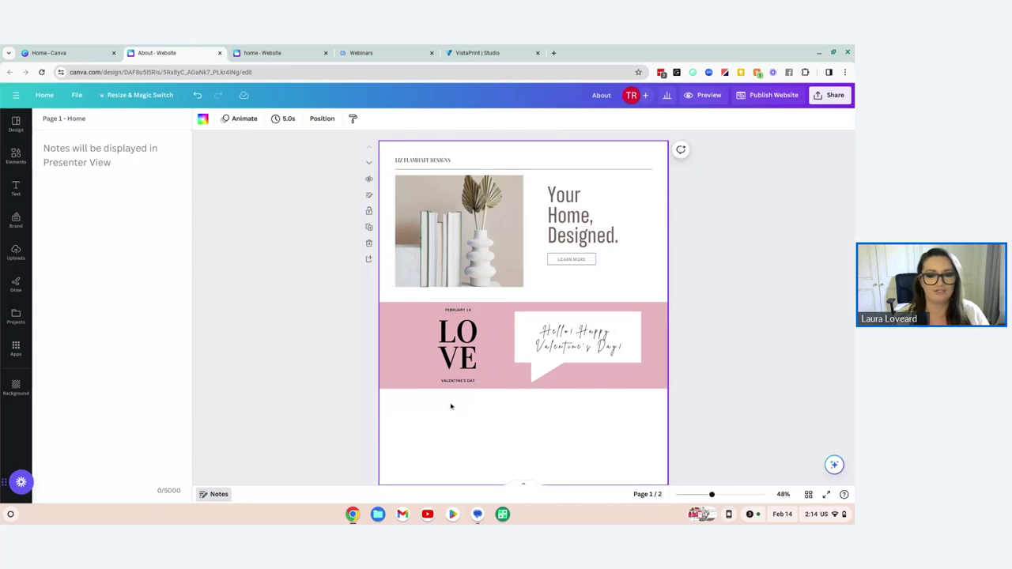
pyautogui.click(423, 350)
pyautogui.keyDown('shift'); pyautogui.click(401, 346); pyautogui.keyUp('shift')
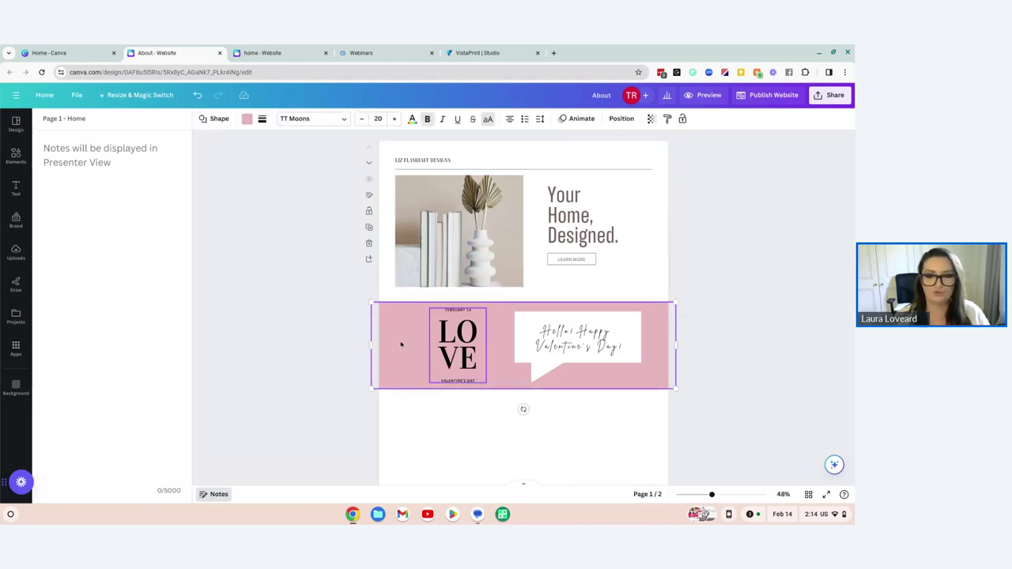
pyautogui.click(500, 281)
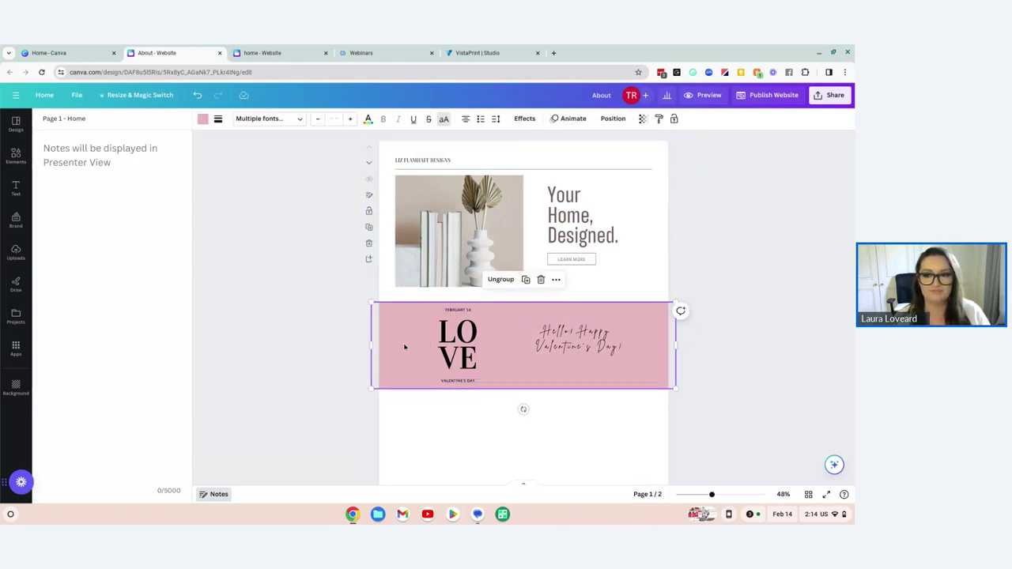
pyautogui.click(463, 427)
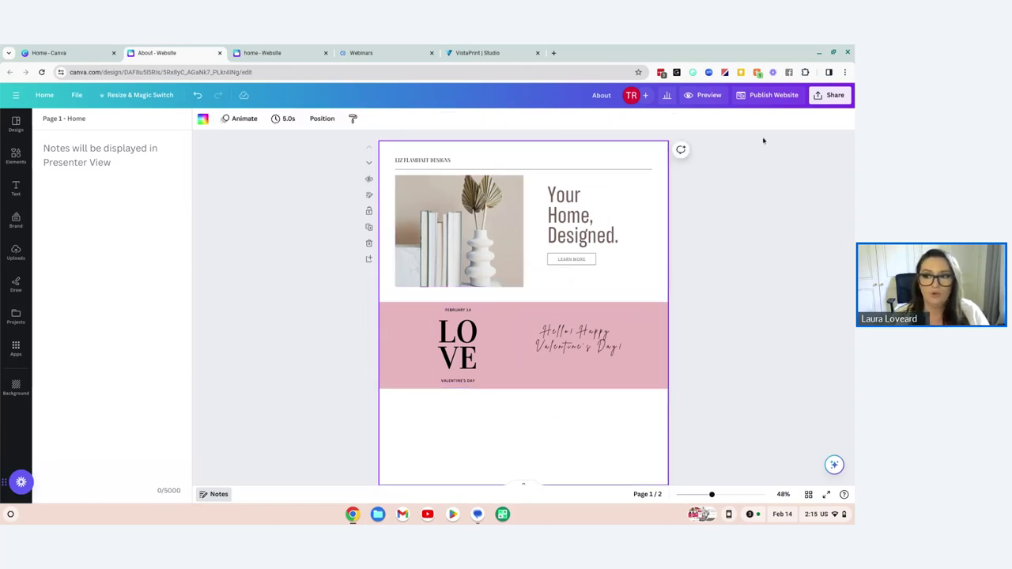
# Review the domain options for publishing the website without publishing it, and close the About website design
pyautogui.click(770, 99)
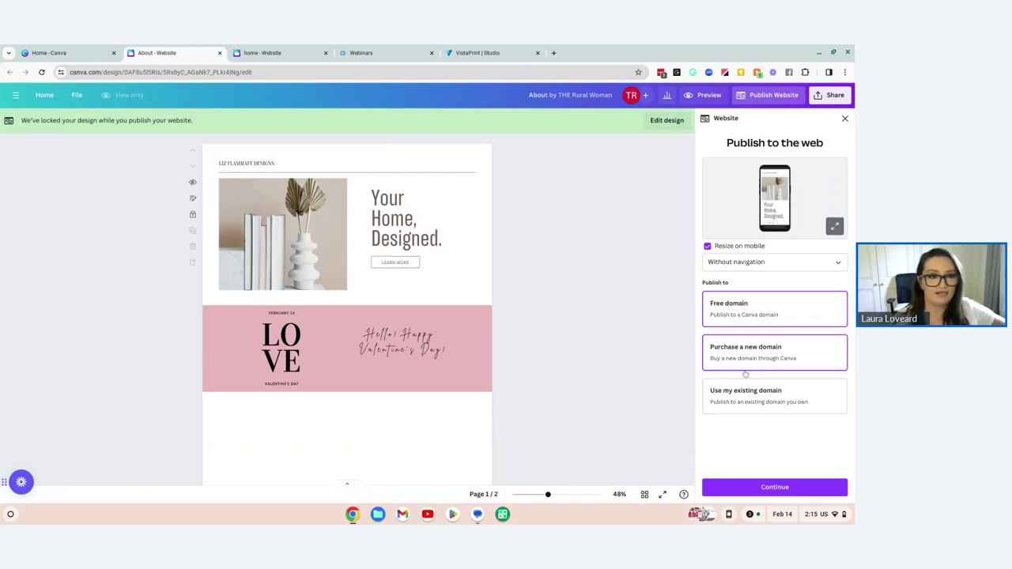
pyautogui.click(843, 119)
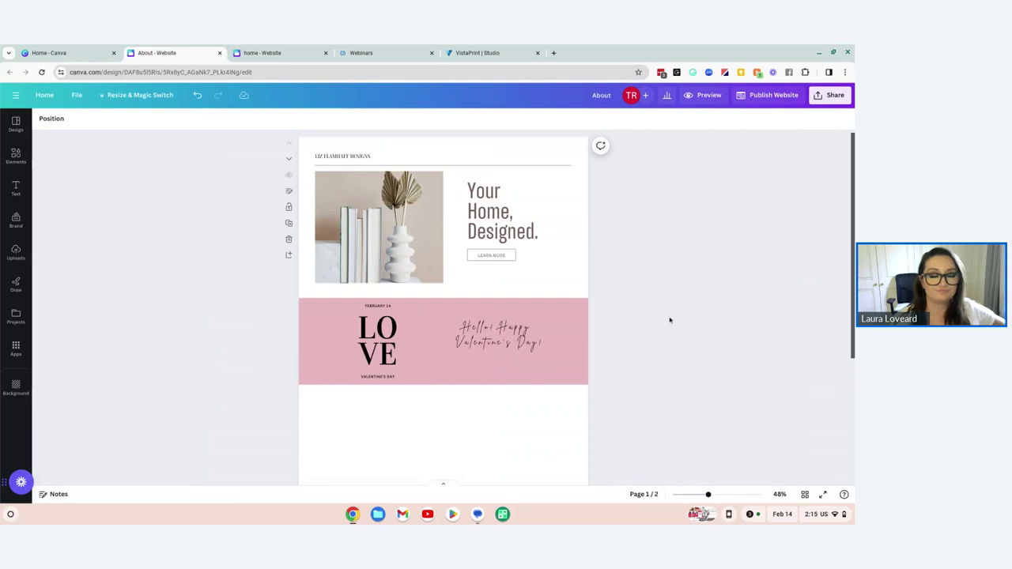
pyautogui.click(219, 53)
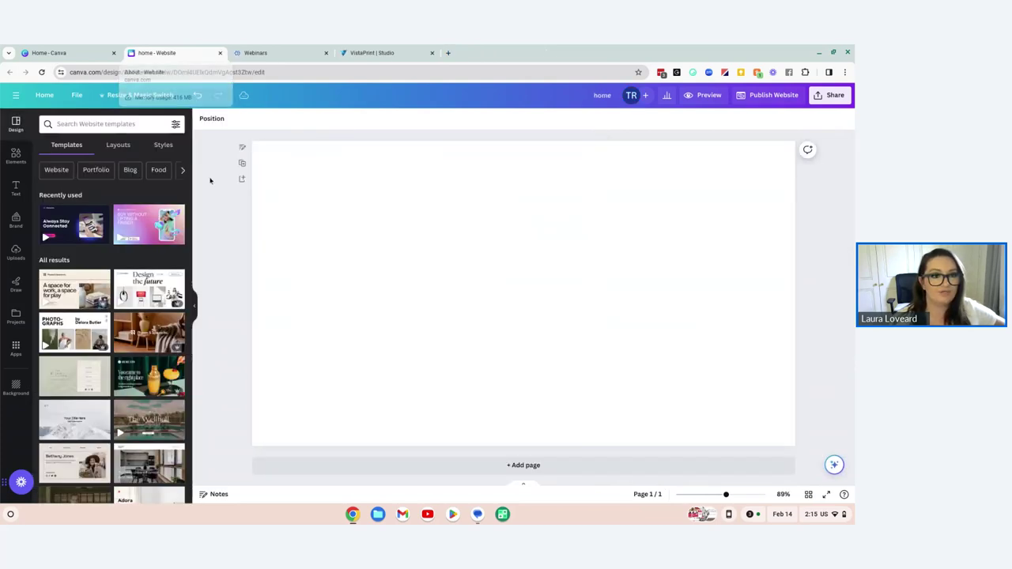
# Close the blank home website design and open the Content Planner calendar to look through the February and early March dates
pyautogui.click(220, 53)
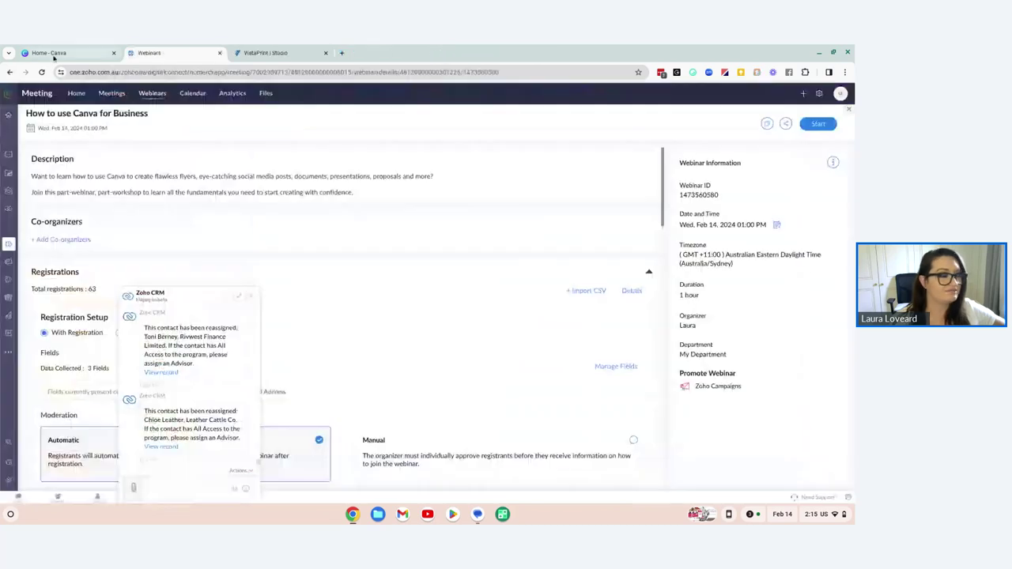
pyautogui.click(50, 54)
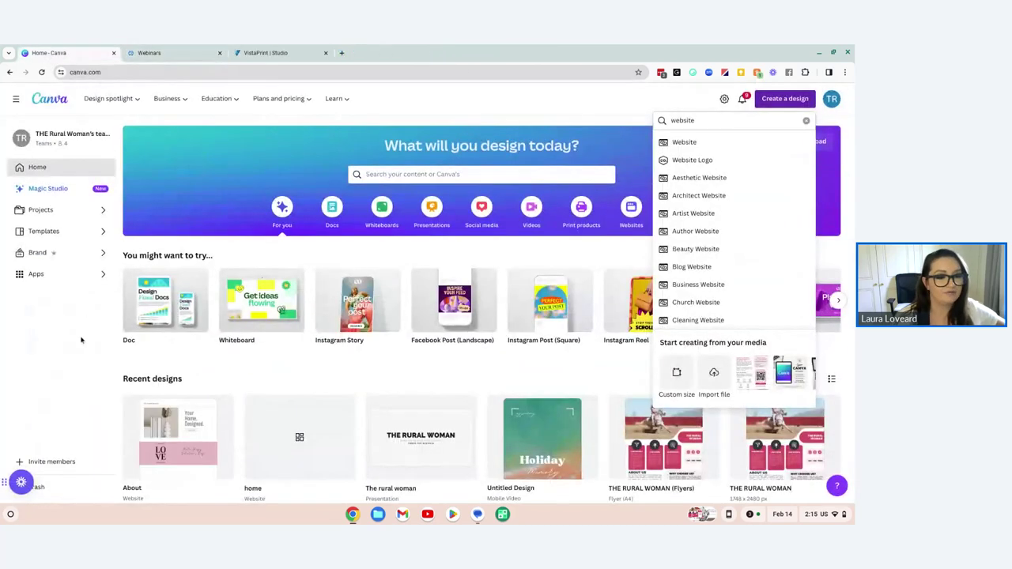
pyautogui.click(39, 277)
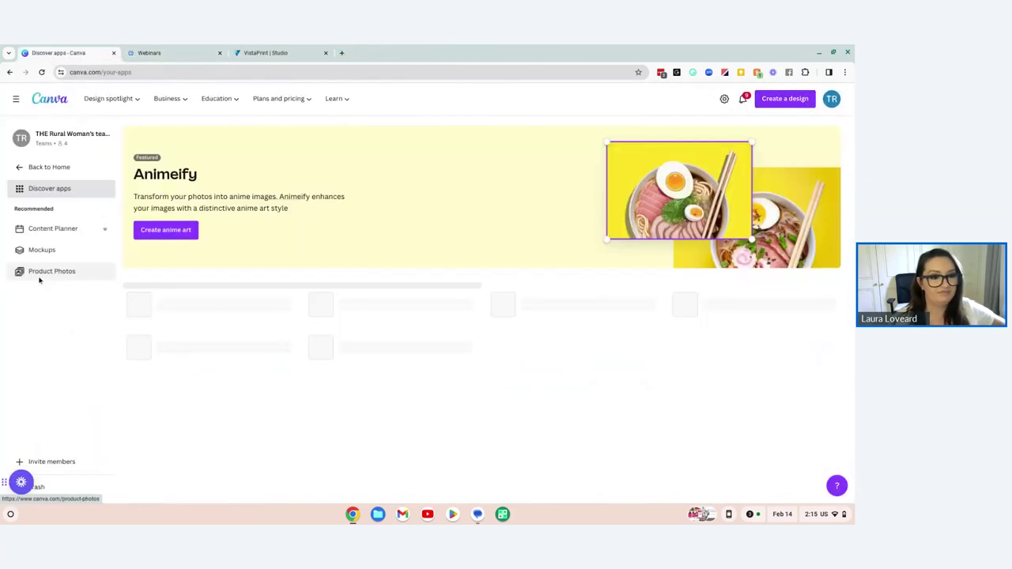
pyautogui.click(55, 231)
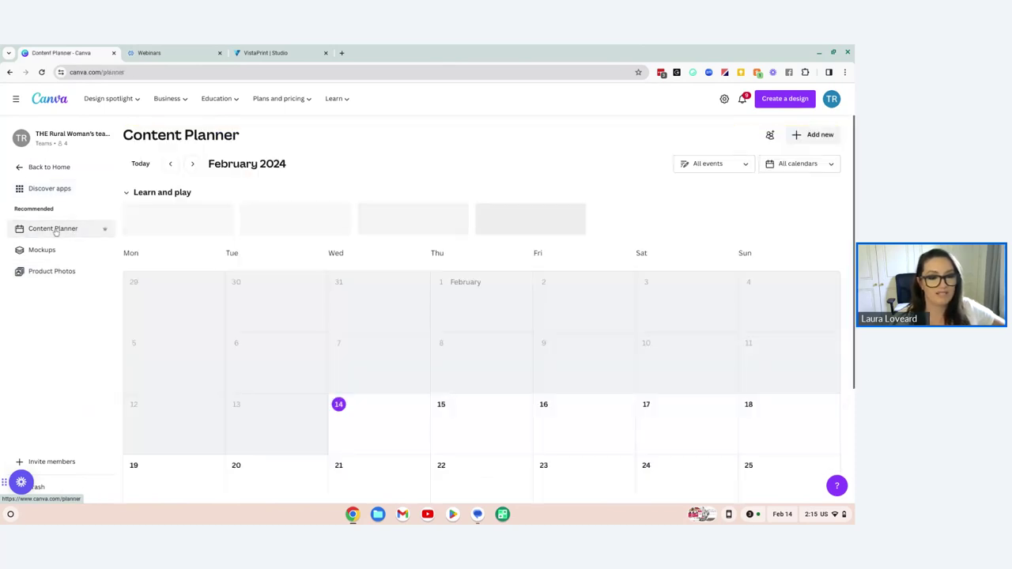
pyautogui.scroll(-1, 439, 378)
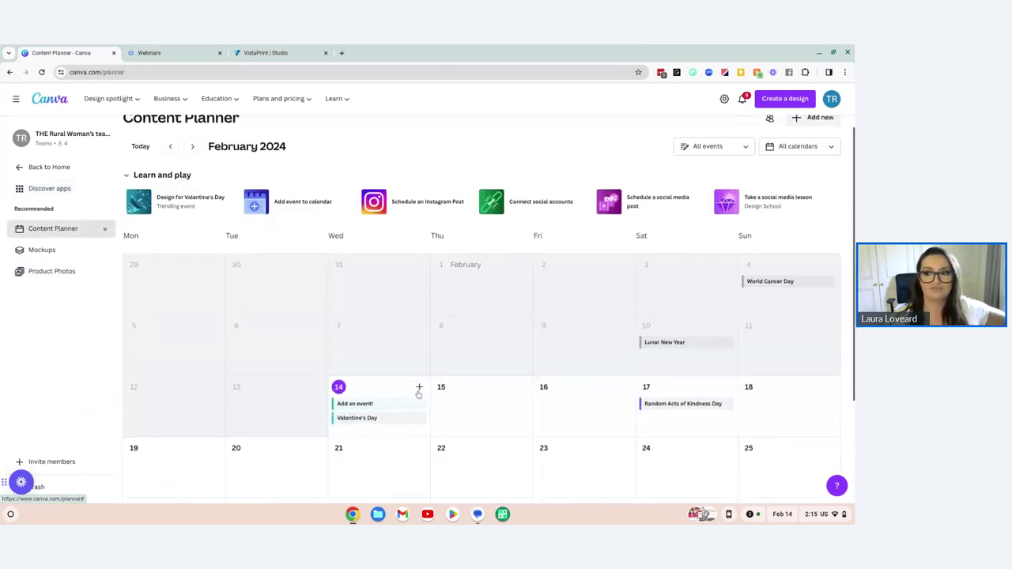
pyautogui.scroll(-3, 677, 413)
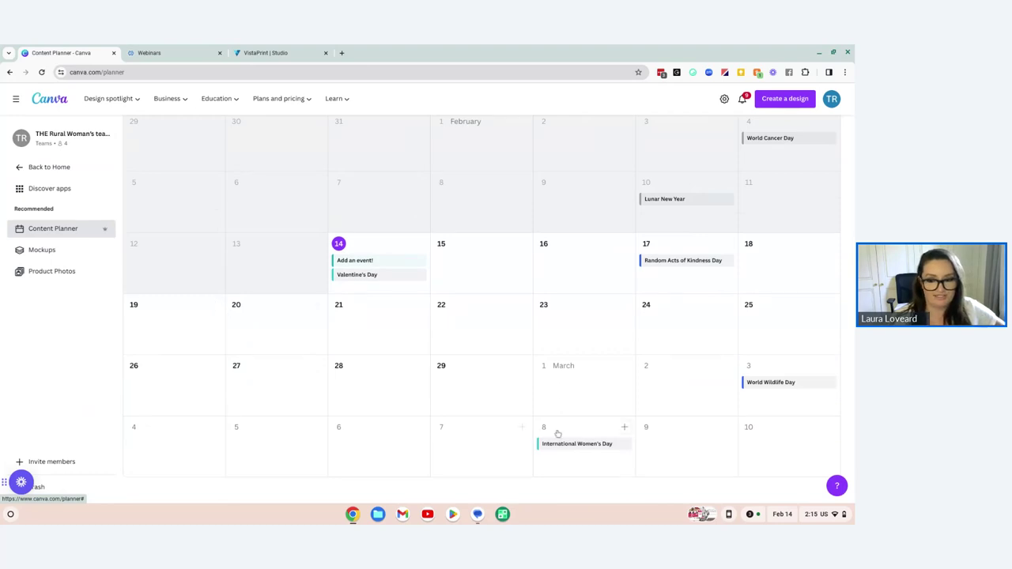
pyautogui.click(623, 427)
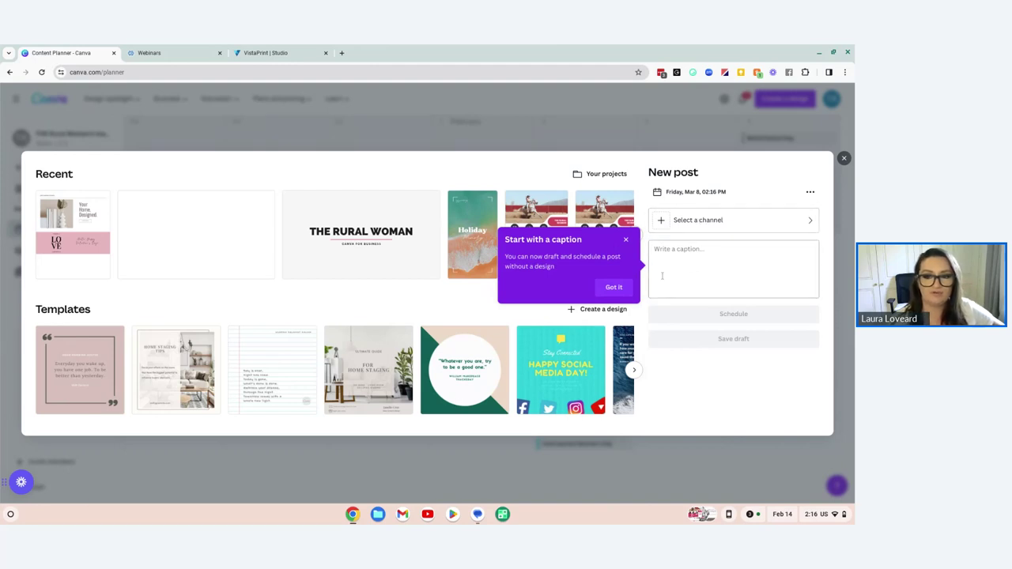
pyautogui.click(625, 239)
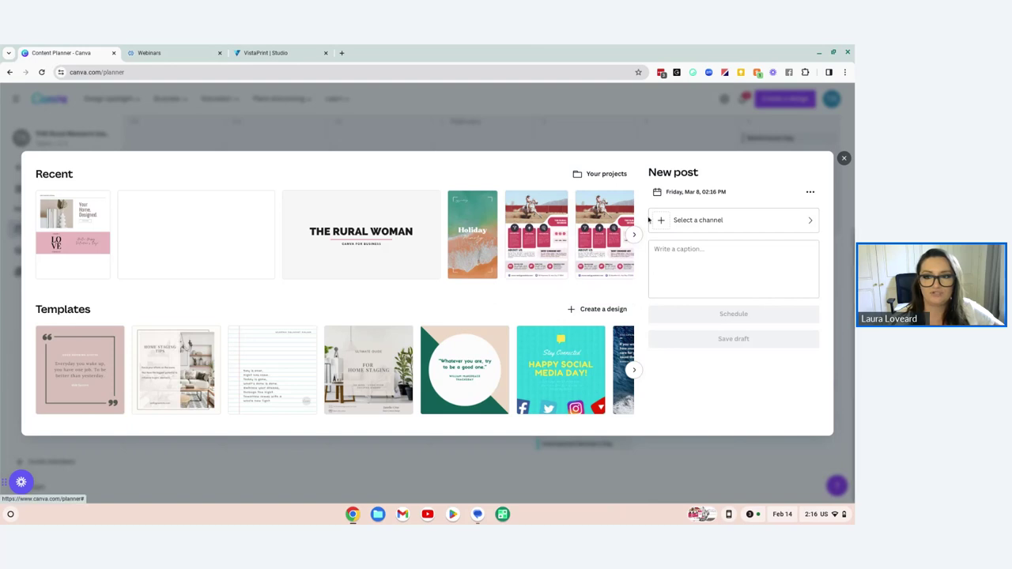
pyautogui.click(633, 235)
pyautogui.click(633, 234)
pyautogui.click(633, 235)
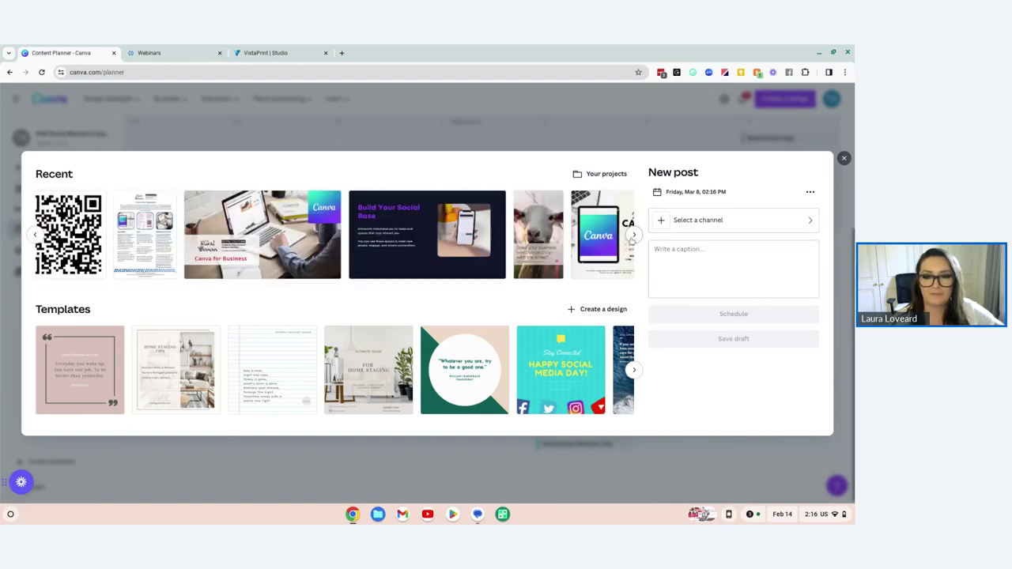
pyautogui.click(633, 234)
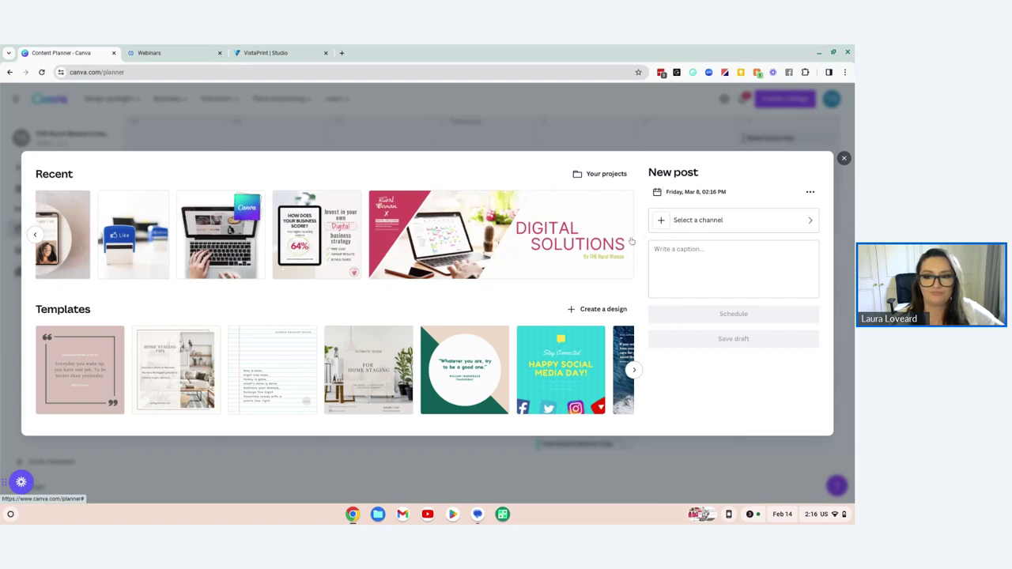
pyautogui.click(630, 241)
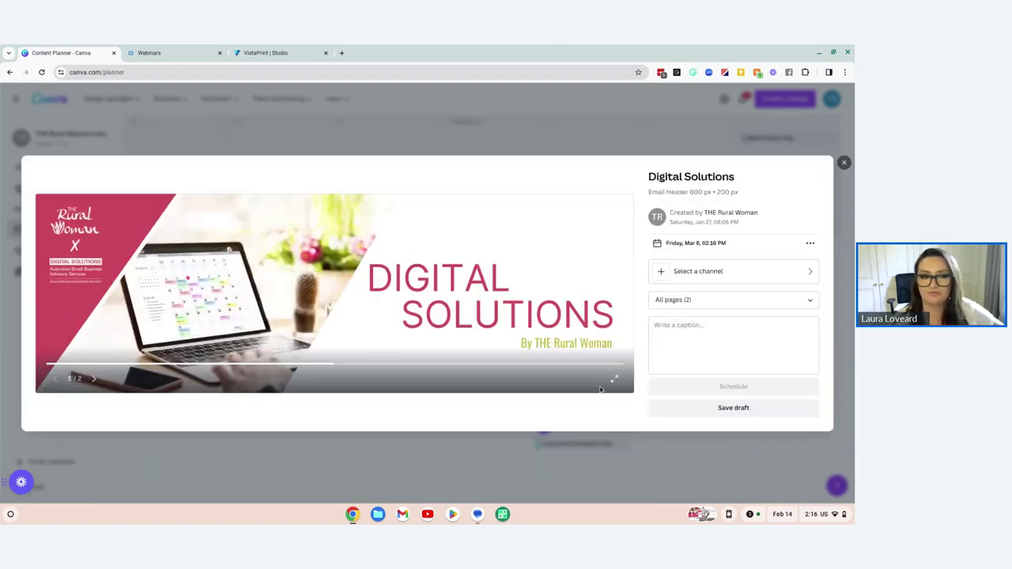
pyautogui.click(844, 162)
# Start a new post on March 8, International Women's Day, using the recent Canva Demo - Instagram Post (Facebook Post) design
pyautogui.click(624, 425)
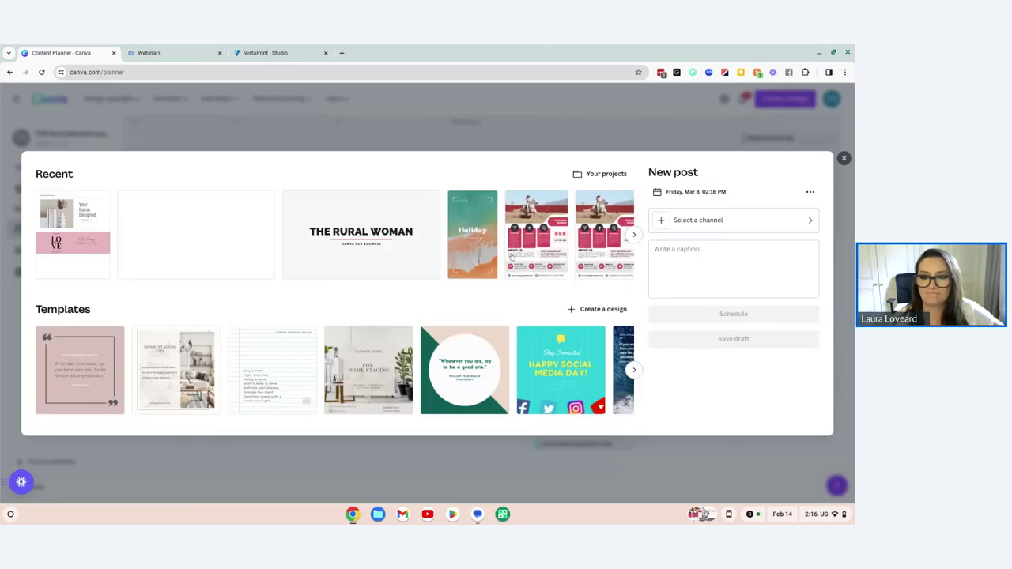
pyautogui.click(636, 235)
pyautogui.click(637, 235)
pyautogui.click(637, 235)
pyautogui.click(244, 260)
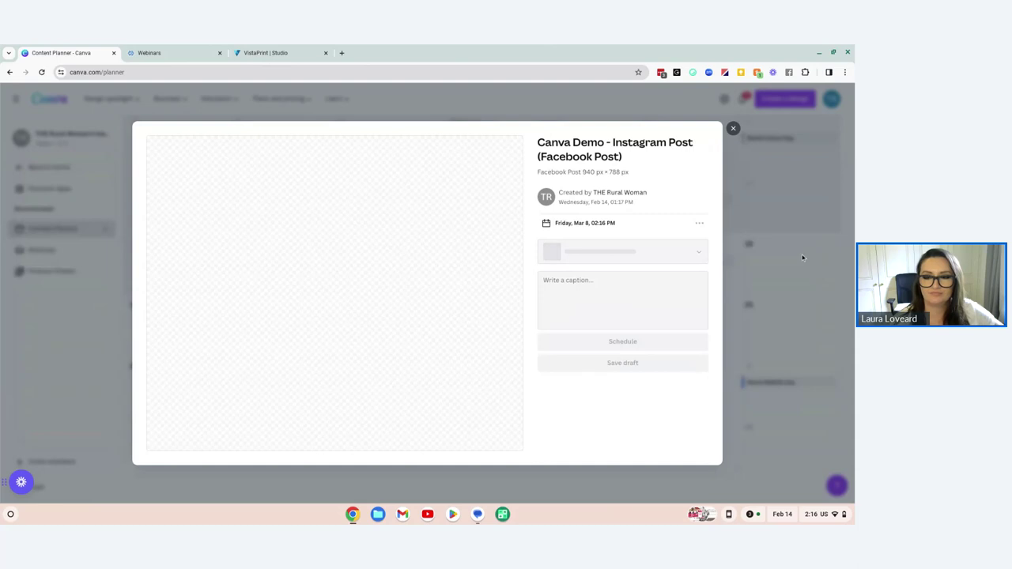
# Review the available social channels and the Facebook Page connection option for the post, and close it without scheduling or saving a draft
pyautogui.click(621, 251)
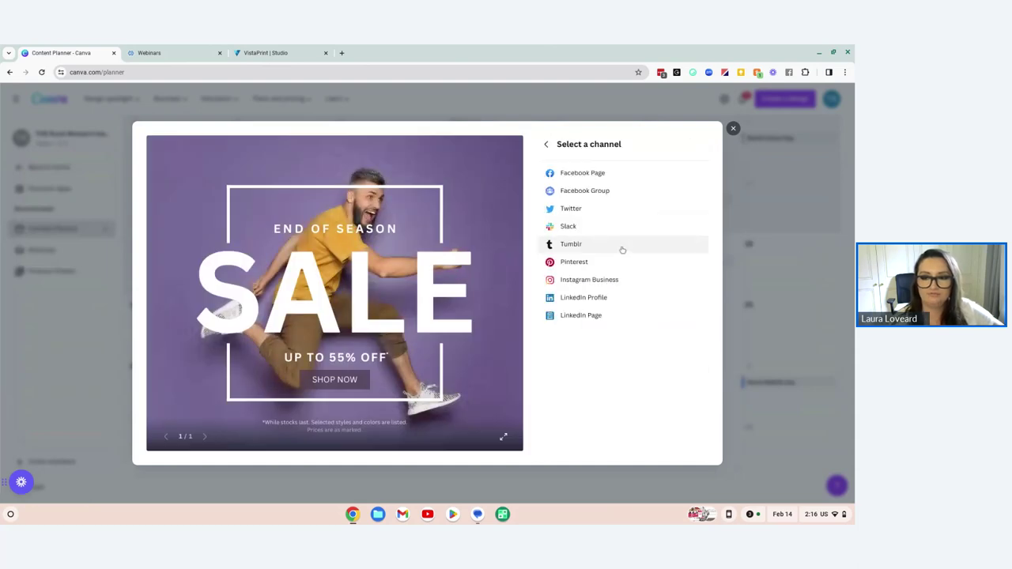
pyautogui.click(594, 175)
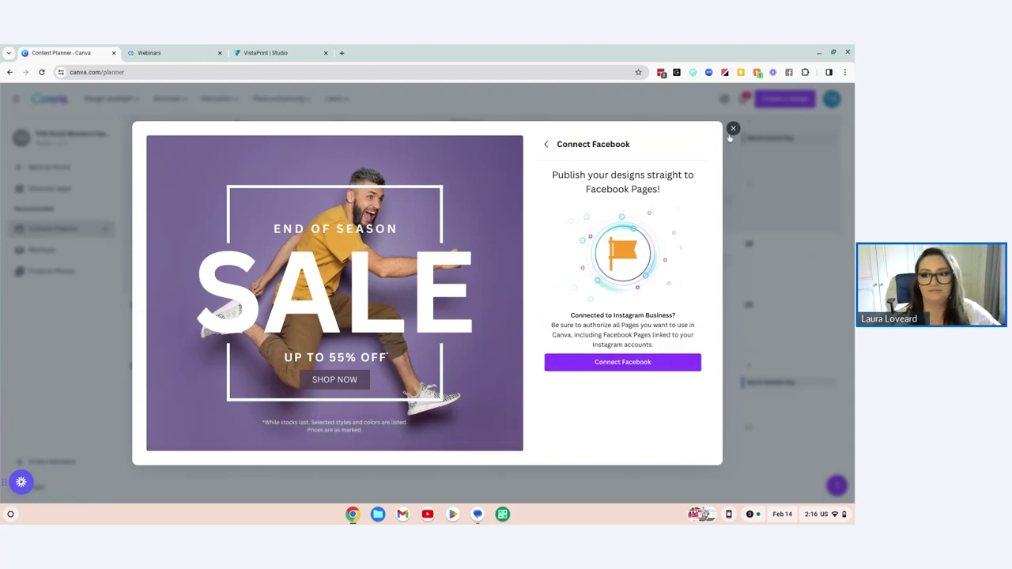
pyautogui.click(546, 144)
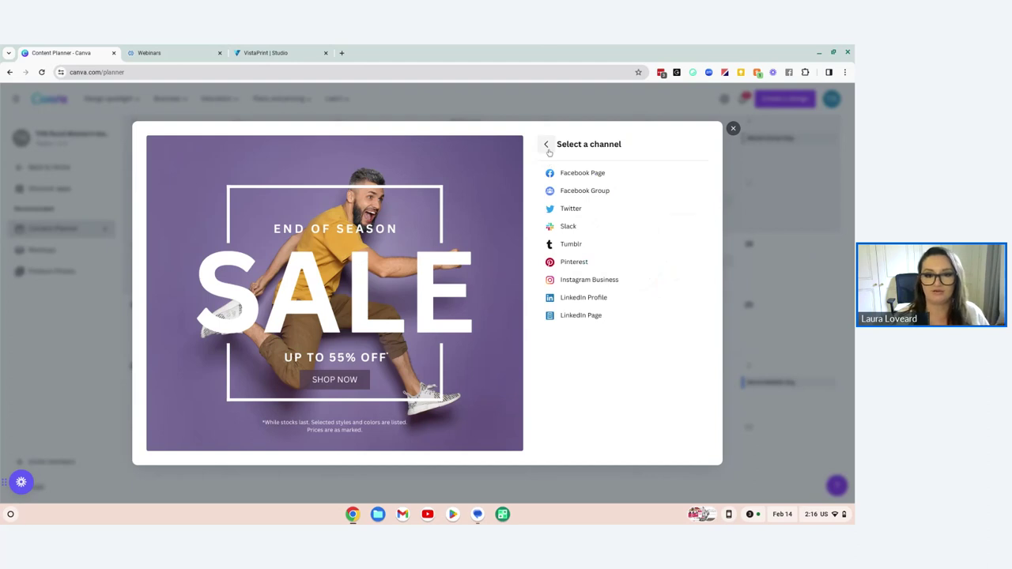
pyautogui.click(546, 144)
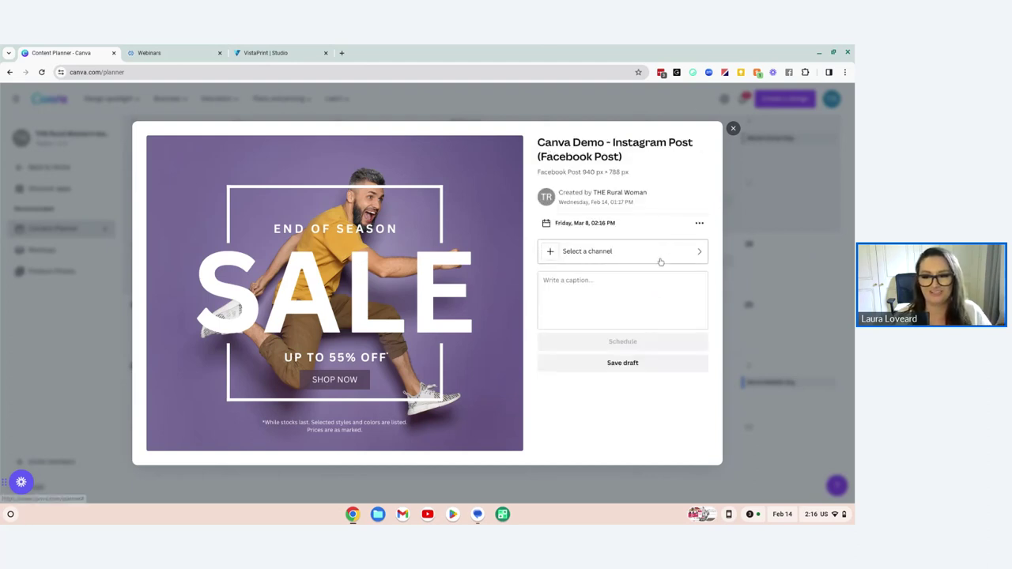
pyautogui.click(660, 259)
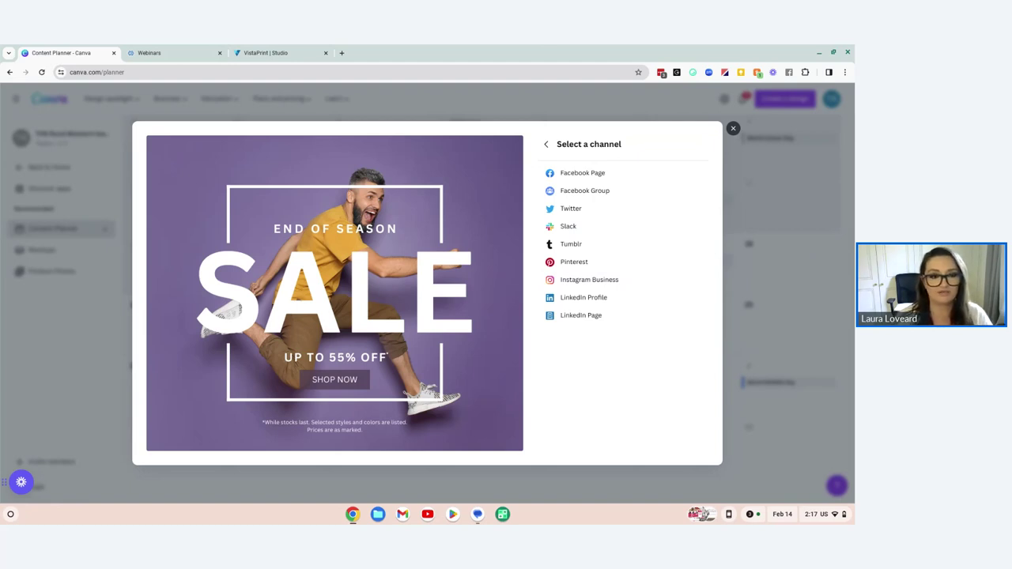
pyautogui.click(733, 129)
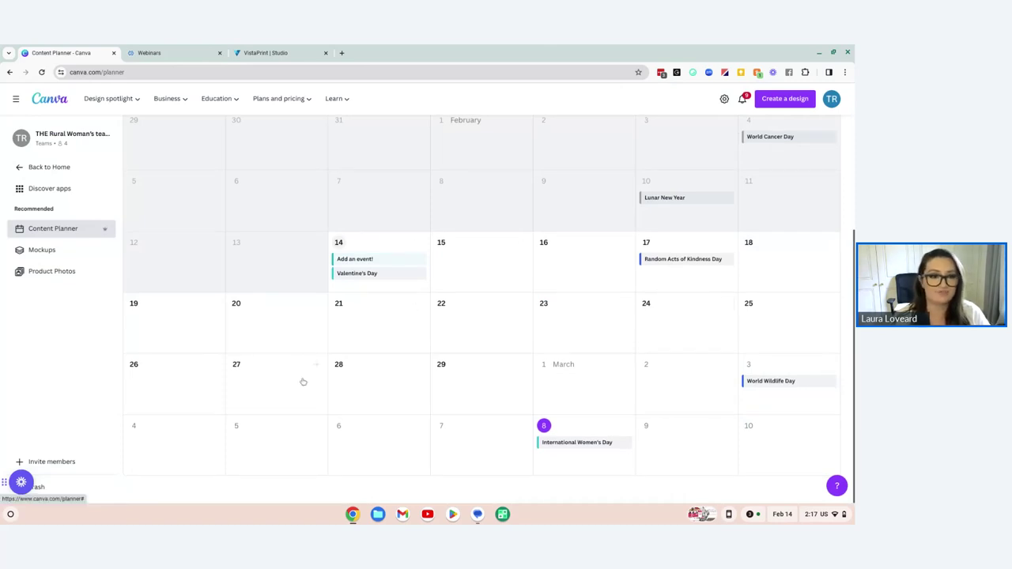
pyautogui.scroll(3, 310, 381)
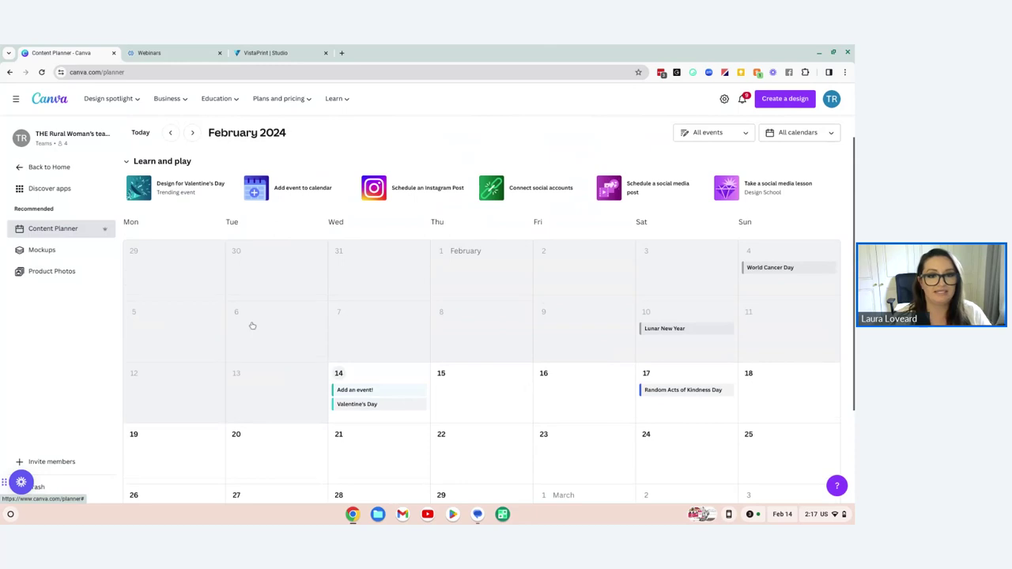